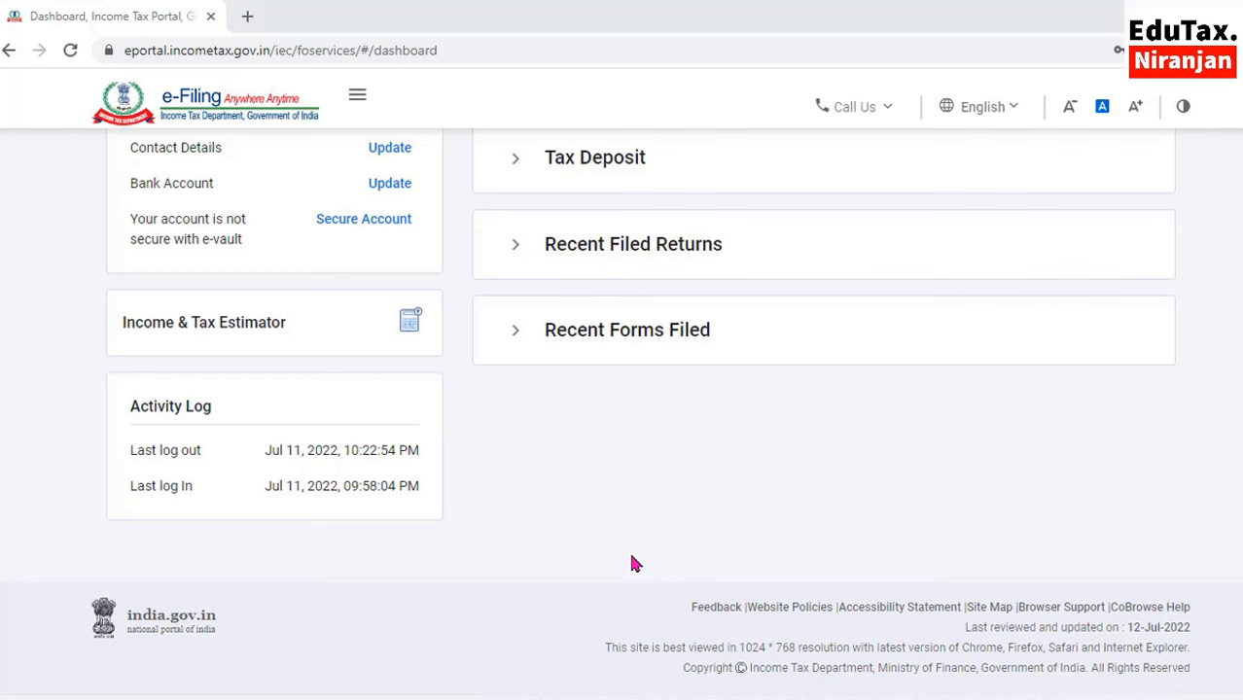
# Switch to the NS Excel workbook showing the short-term capital gain calculation
pyautogui.moveTo(708, 698)
pyautogui.click(705, 660)
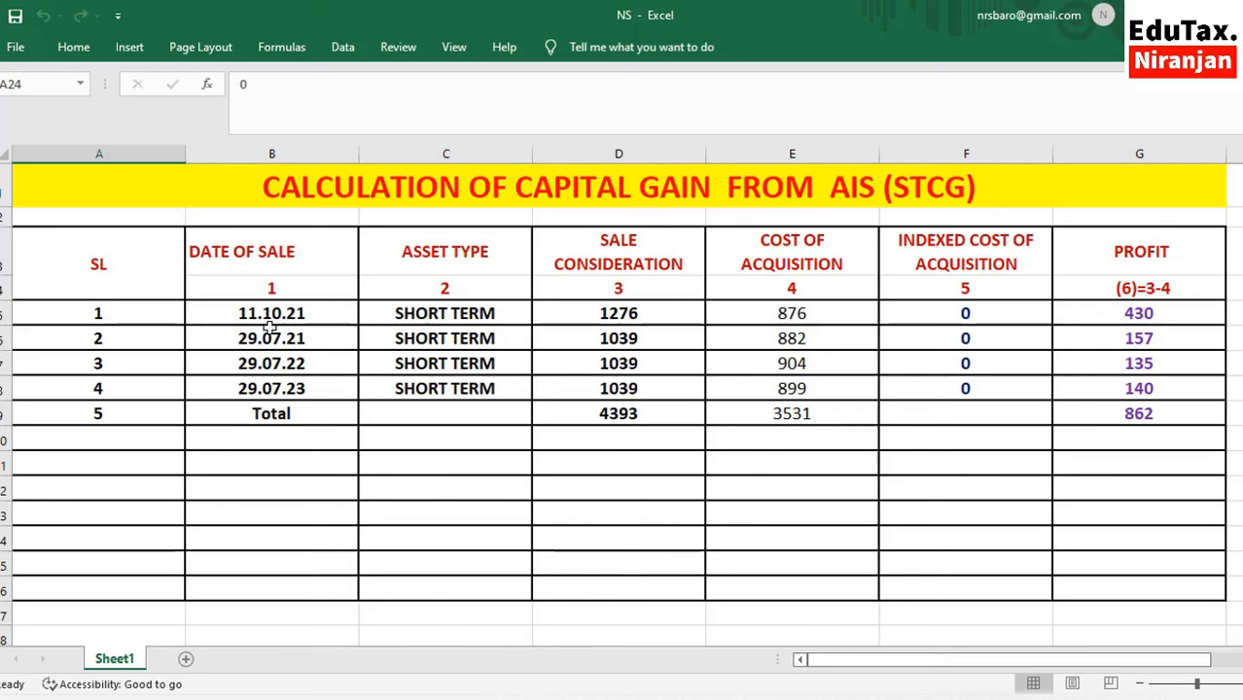
pyautogui.click(440, 313)
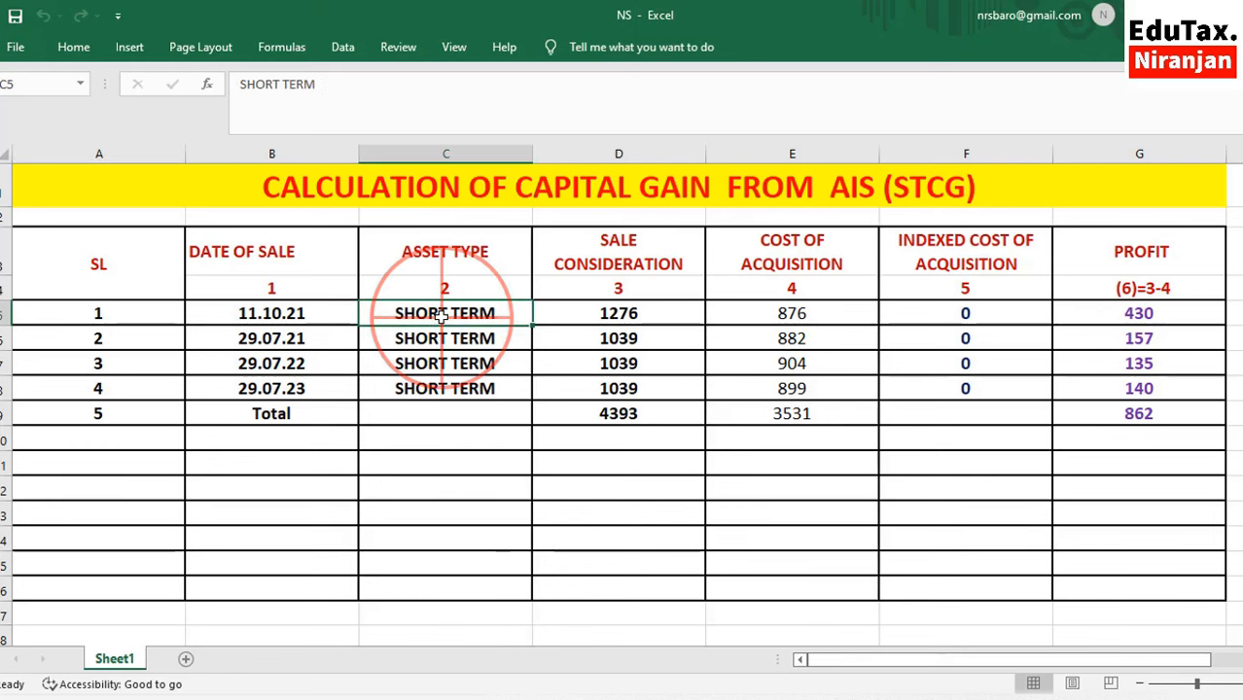
pyautogui.click(644, 321)
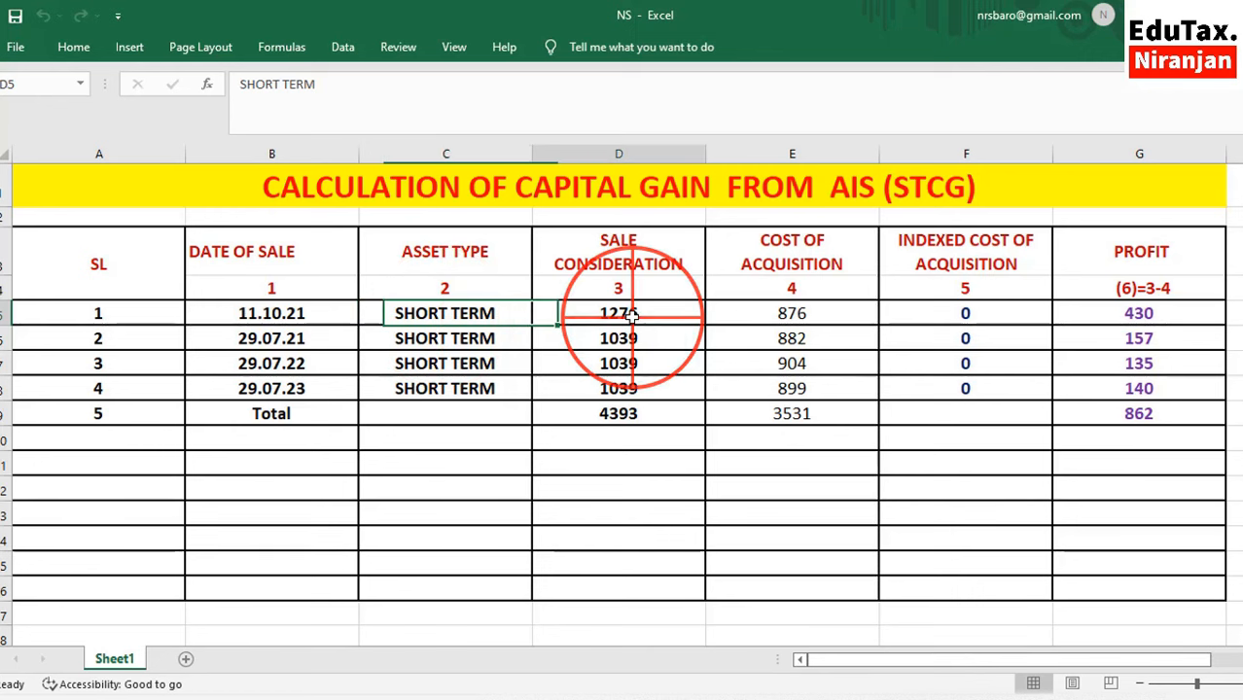
pyautogui.click(796, 317)
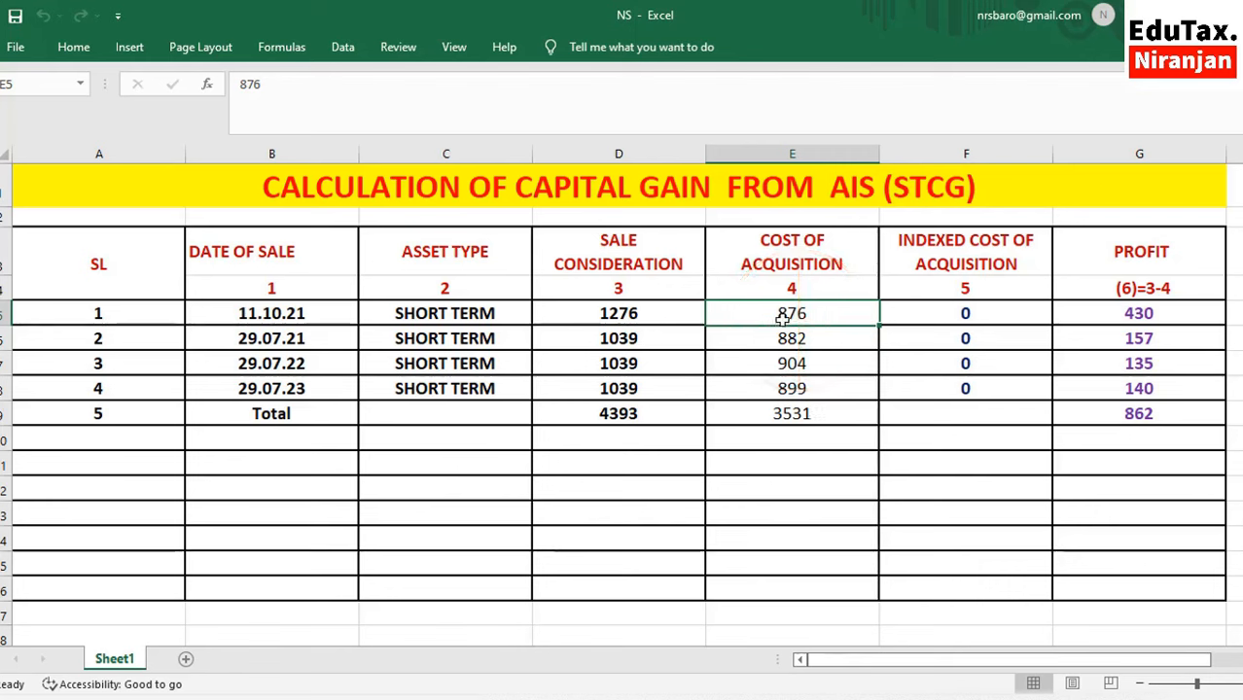
pyautogui.click(1147, 316)
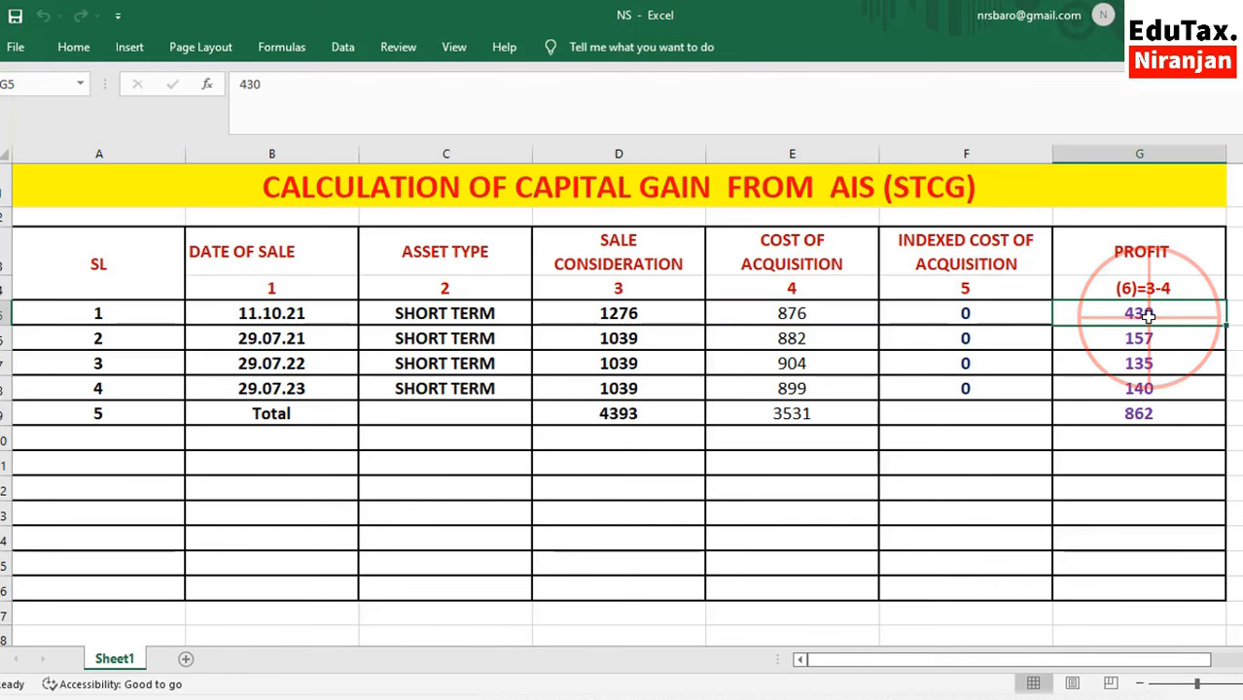
pyautogui.click(271, 345)
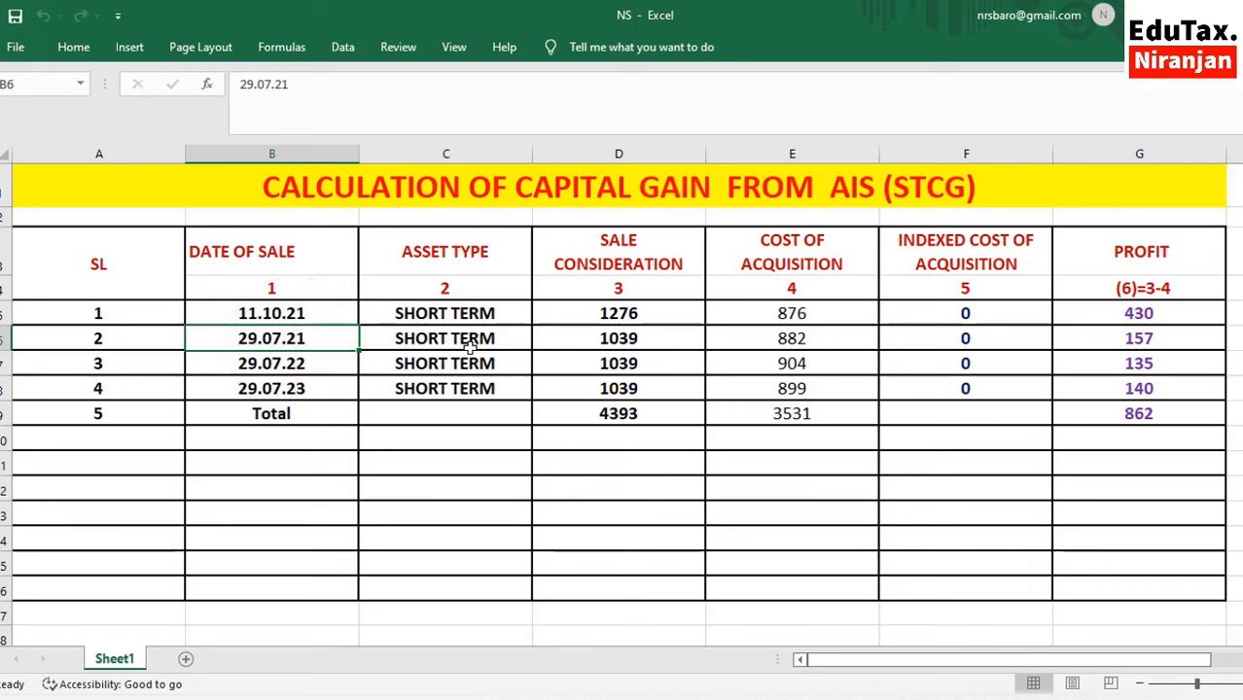
pyautogui.click(623, 345)
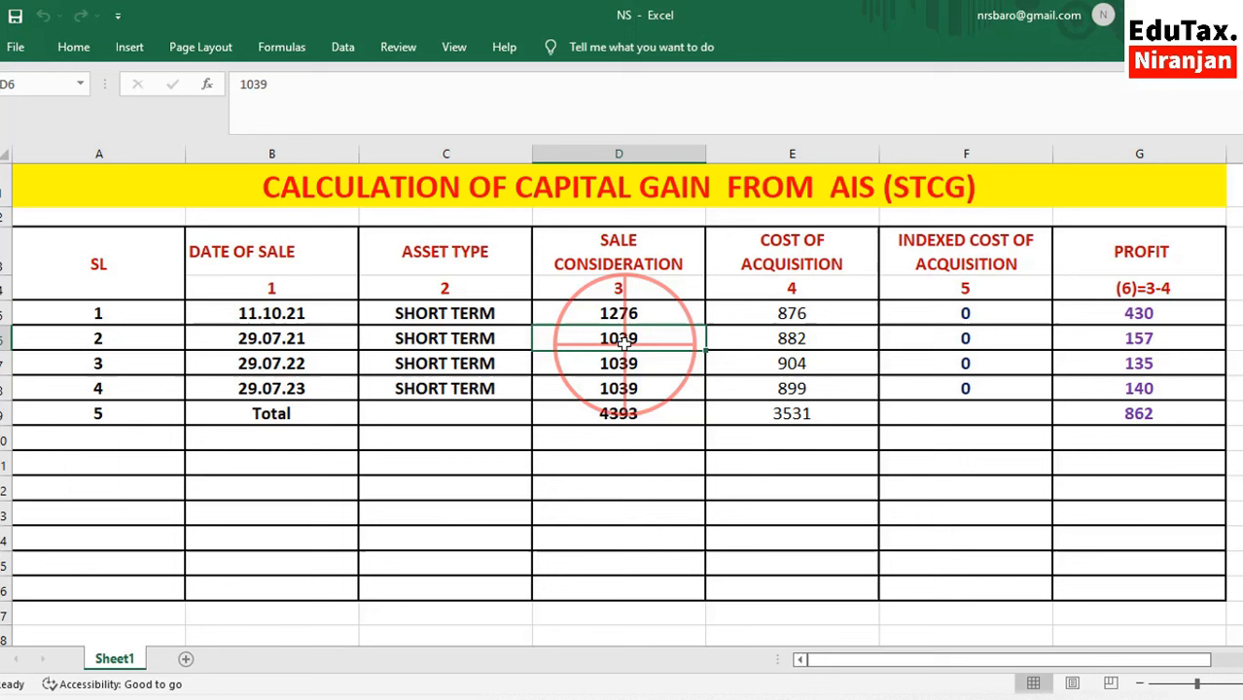
pyautogui.click(795, 344)
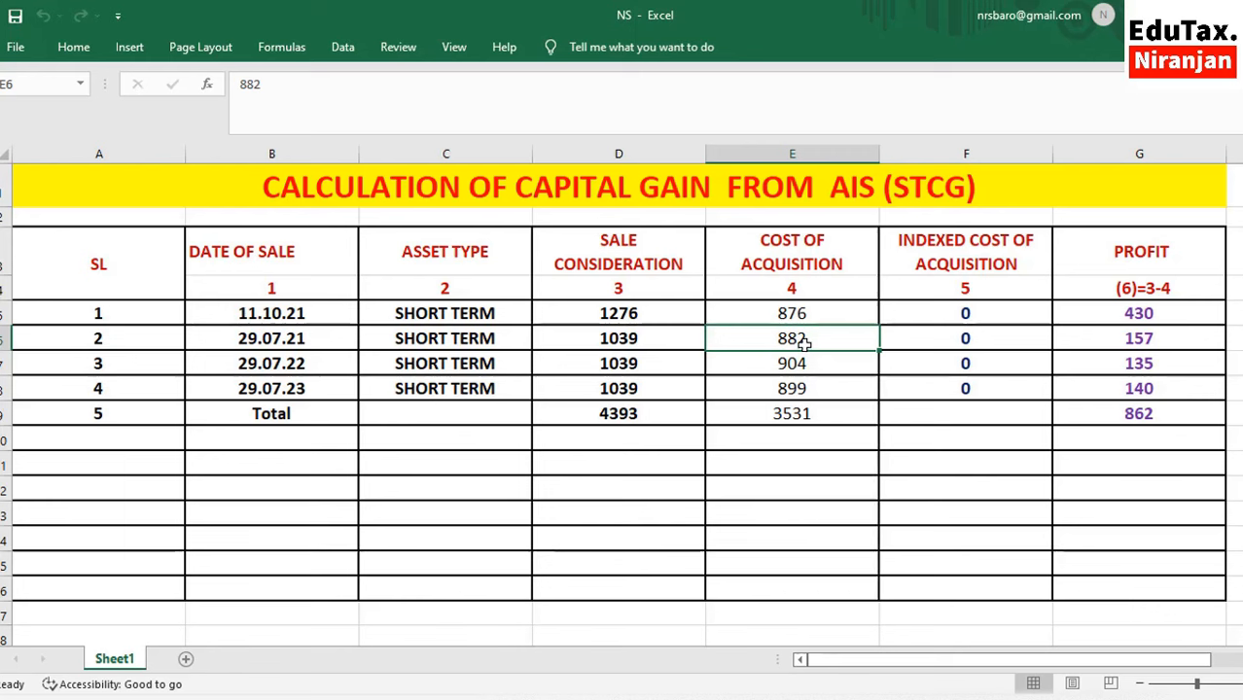
pyautogui.click(1155, 340)
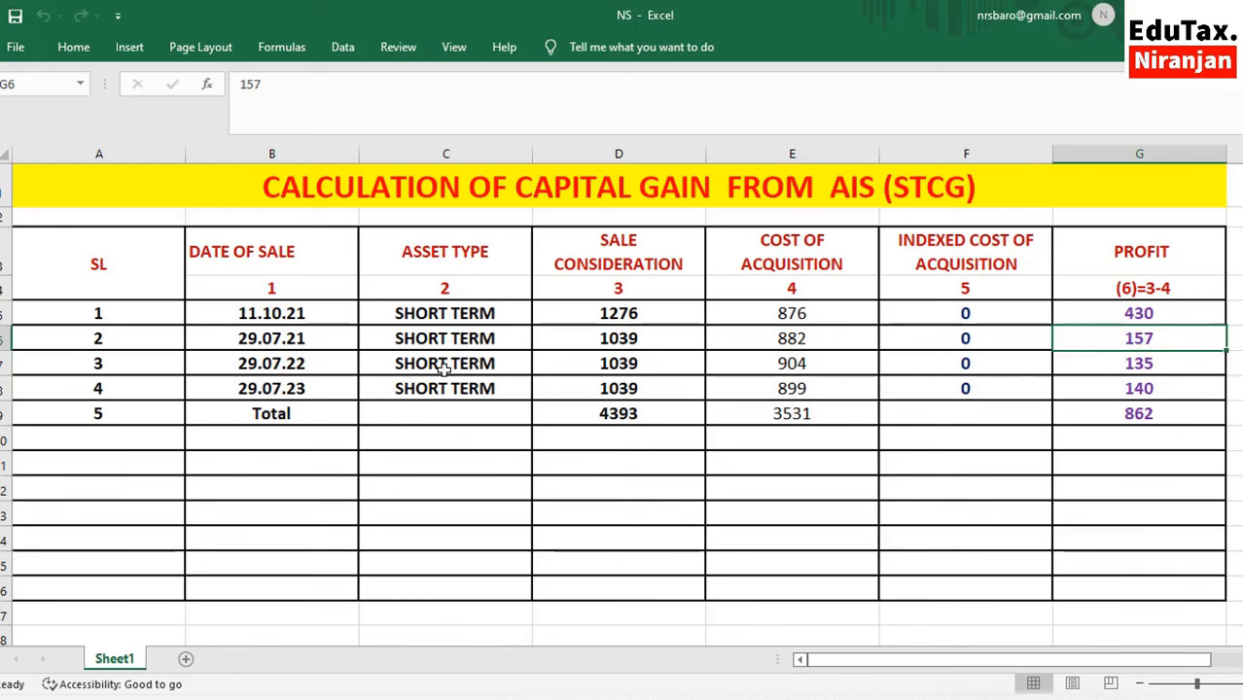
pyautogui.click(273, 374)
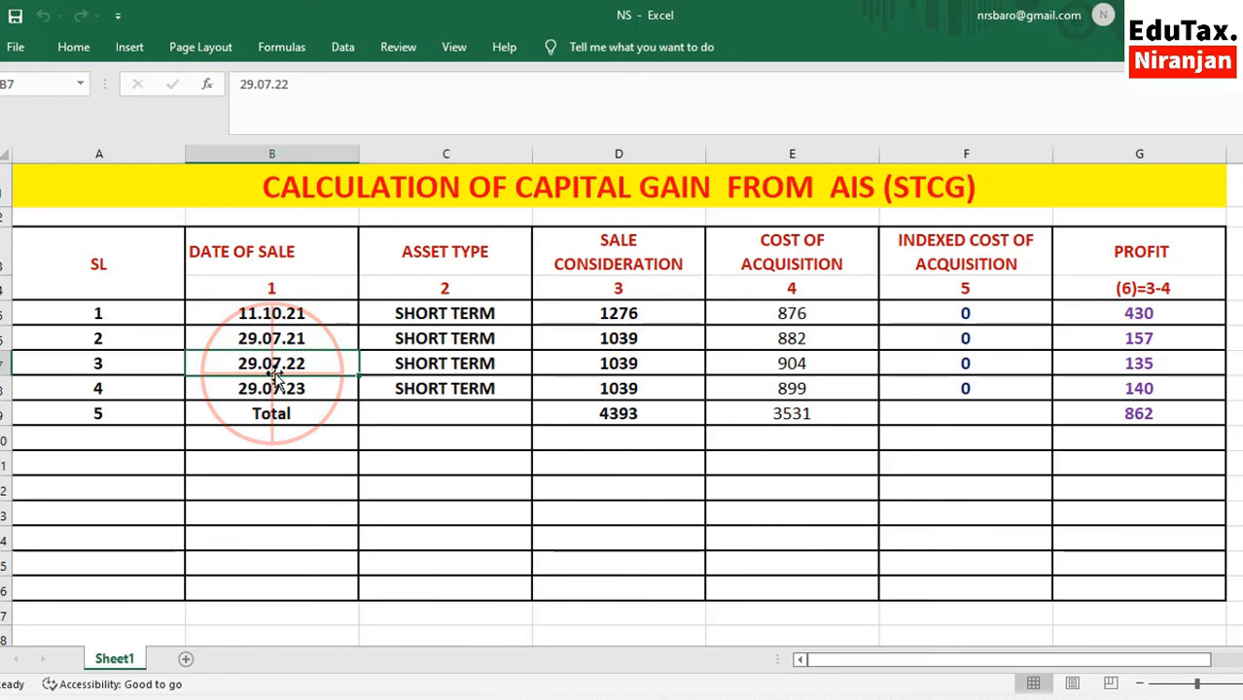
pyautogui.click(470, 363)
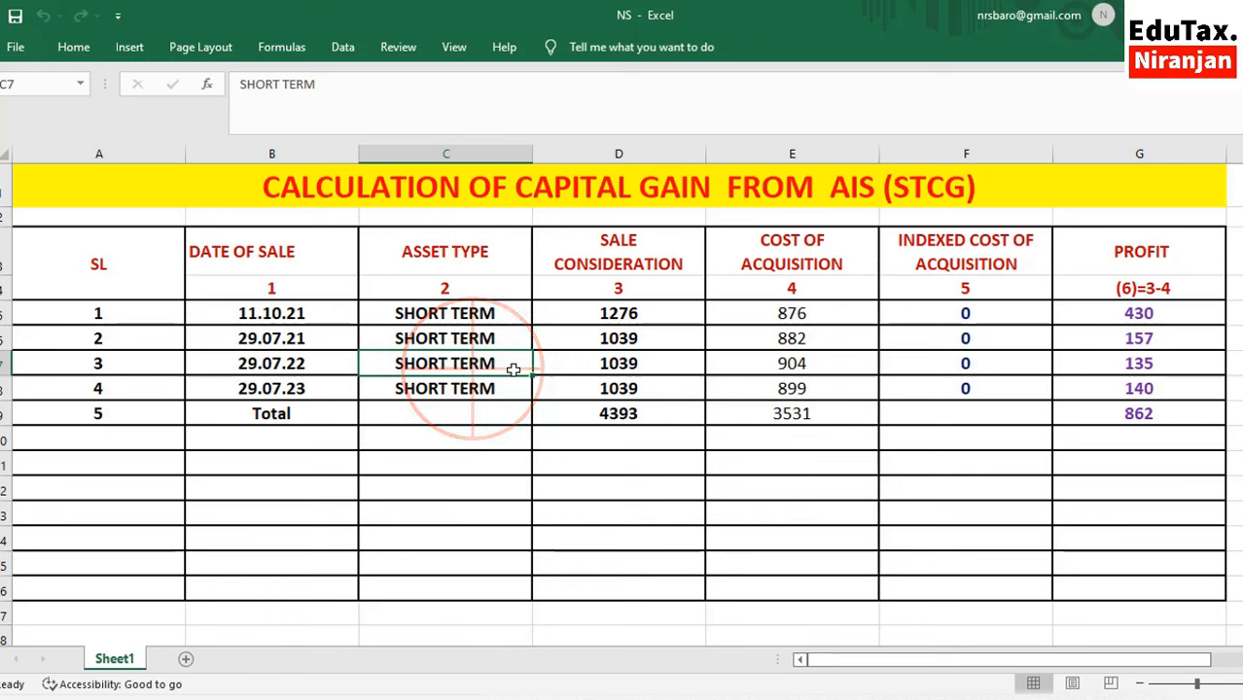
pyautogui.click(626, 364)
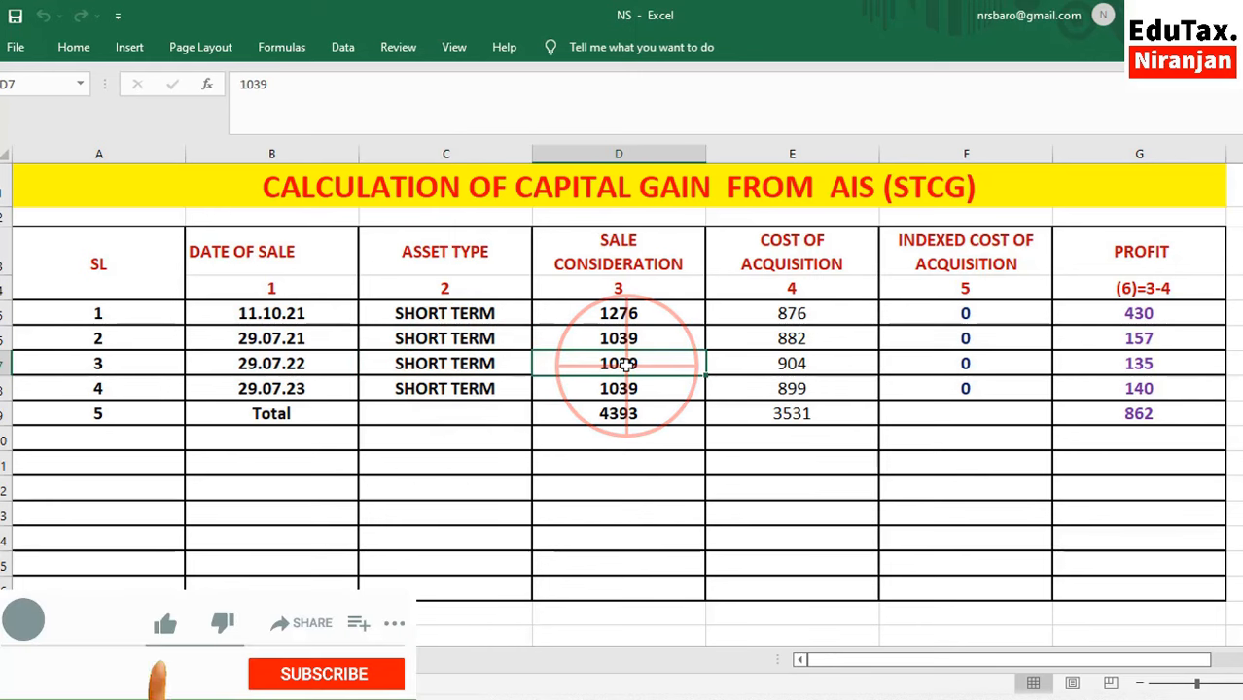
pyautogui.click(814, 366)
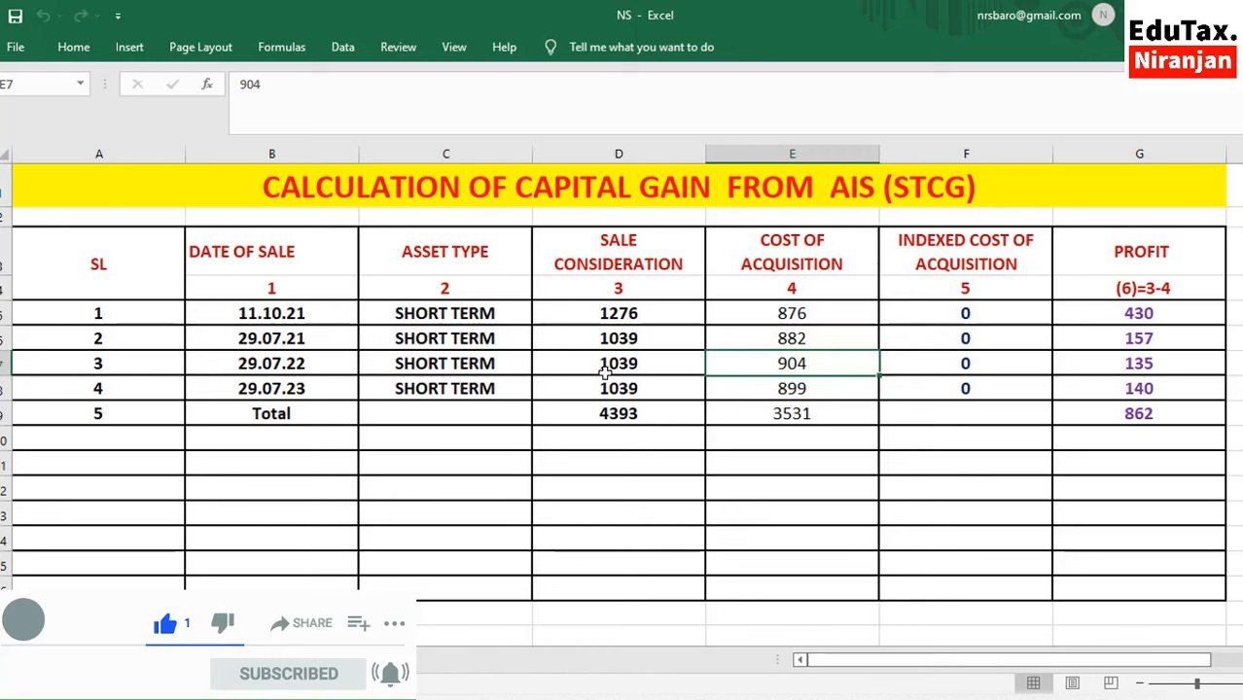
pyautogui.click(1151, 367)
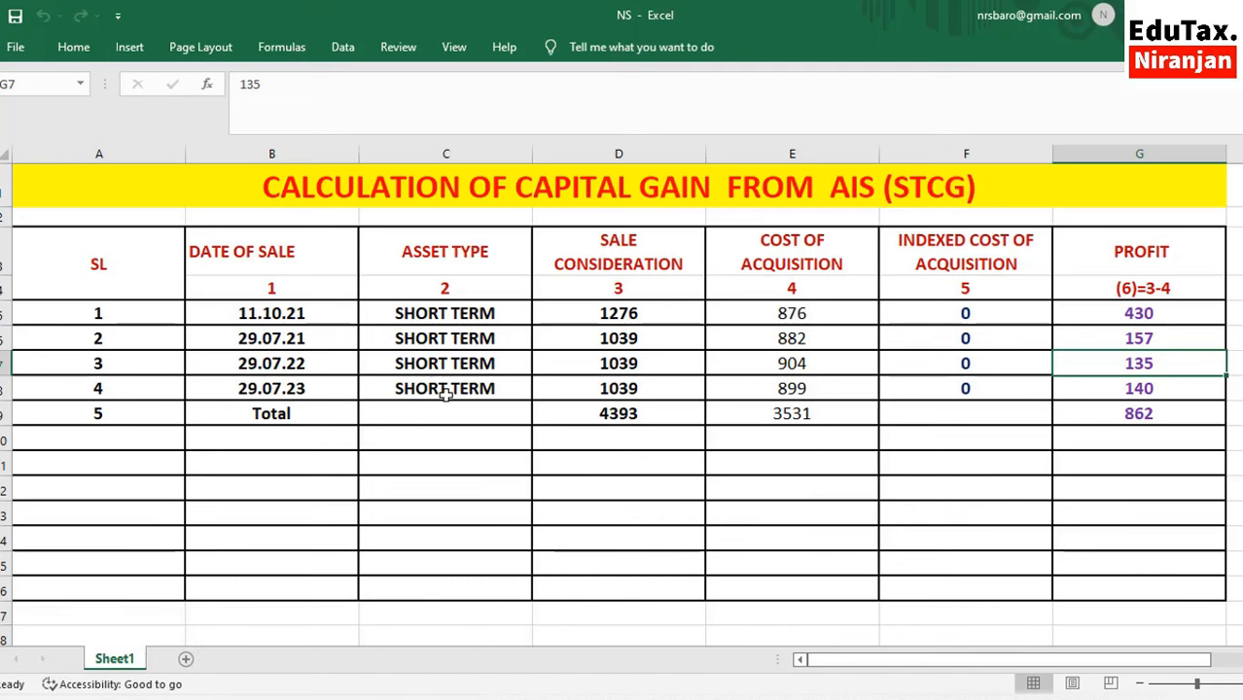
pyautogui.click(642, 391)
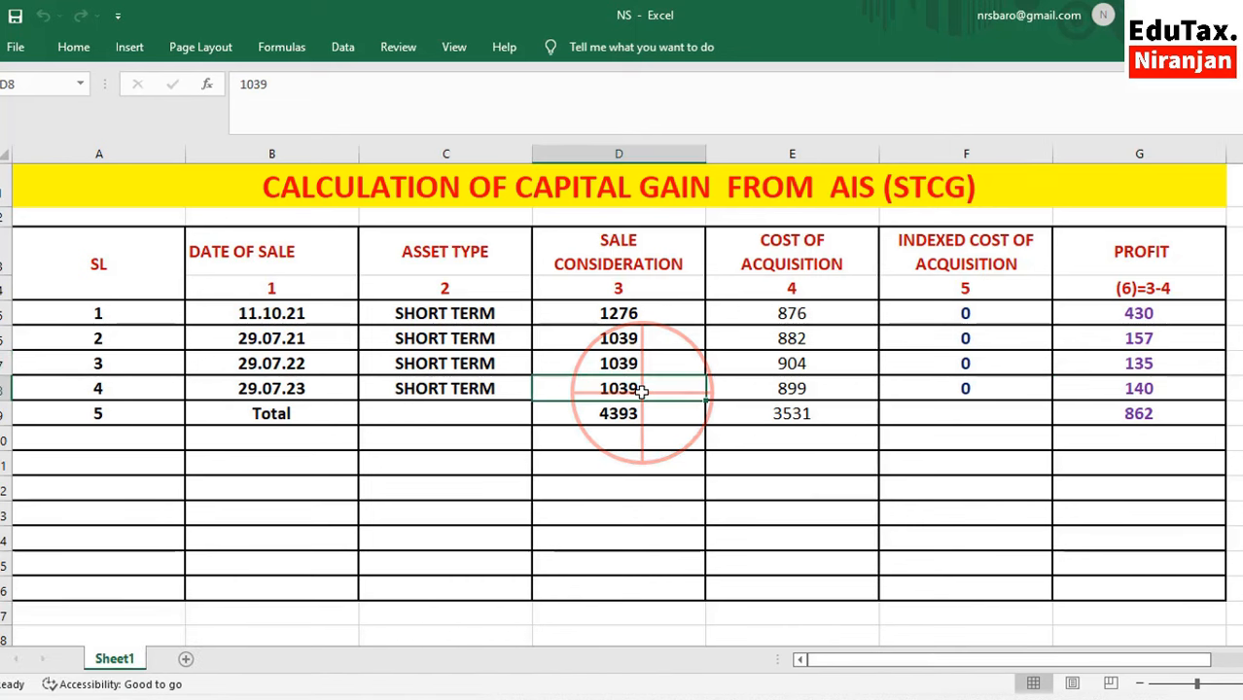
pyautogui.click(813, 391)
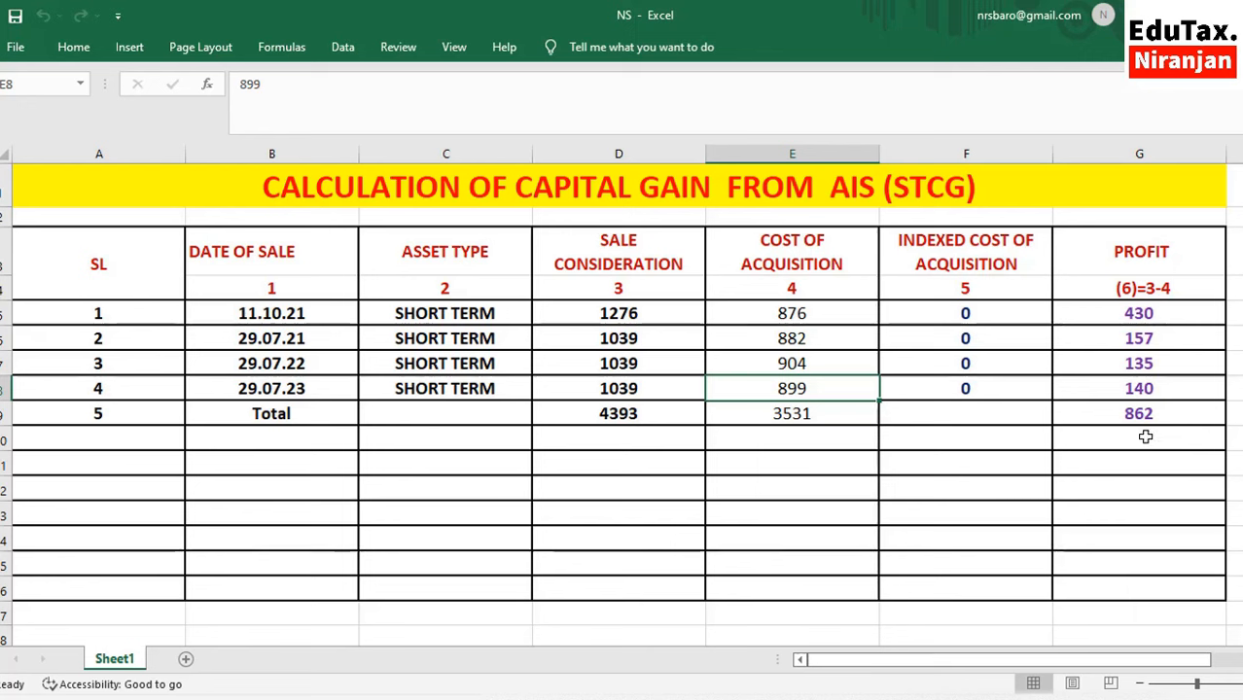
pyautogui.click(1140, 420)
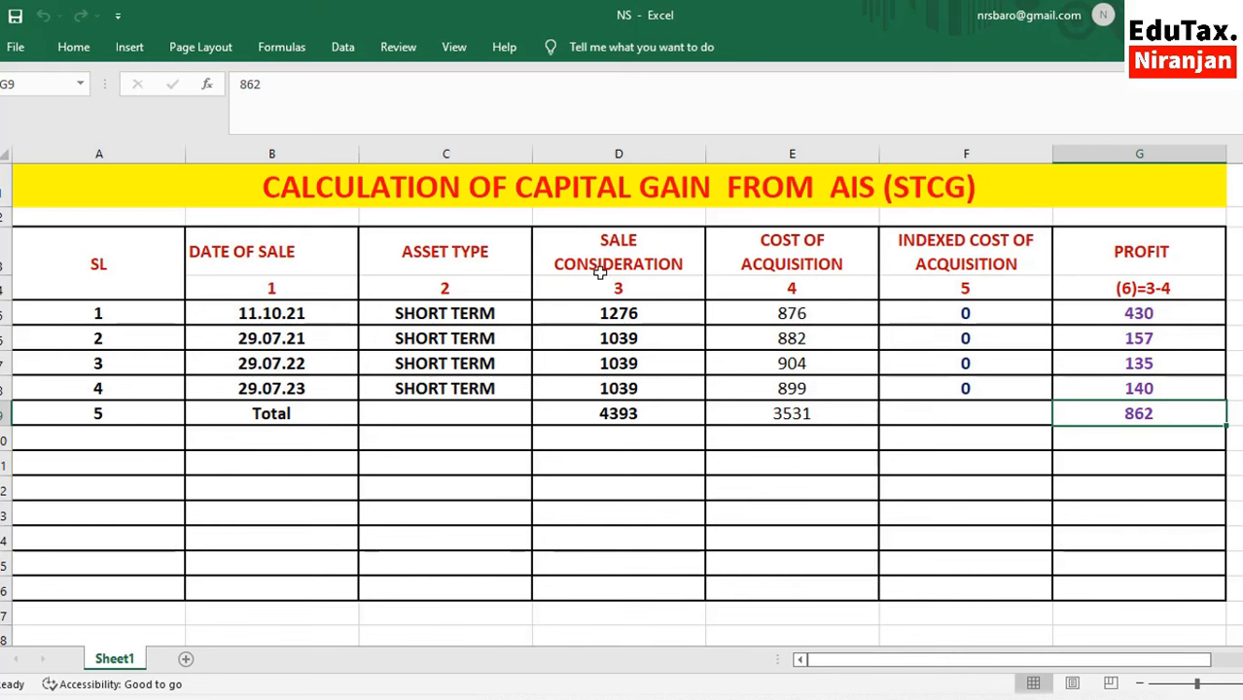
pyautogui.click(619, 416)
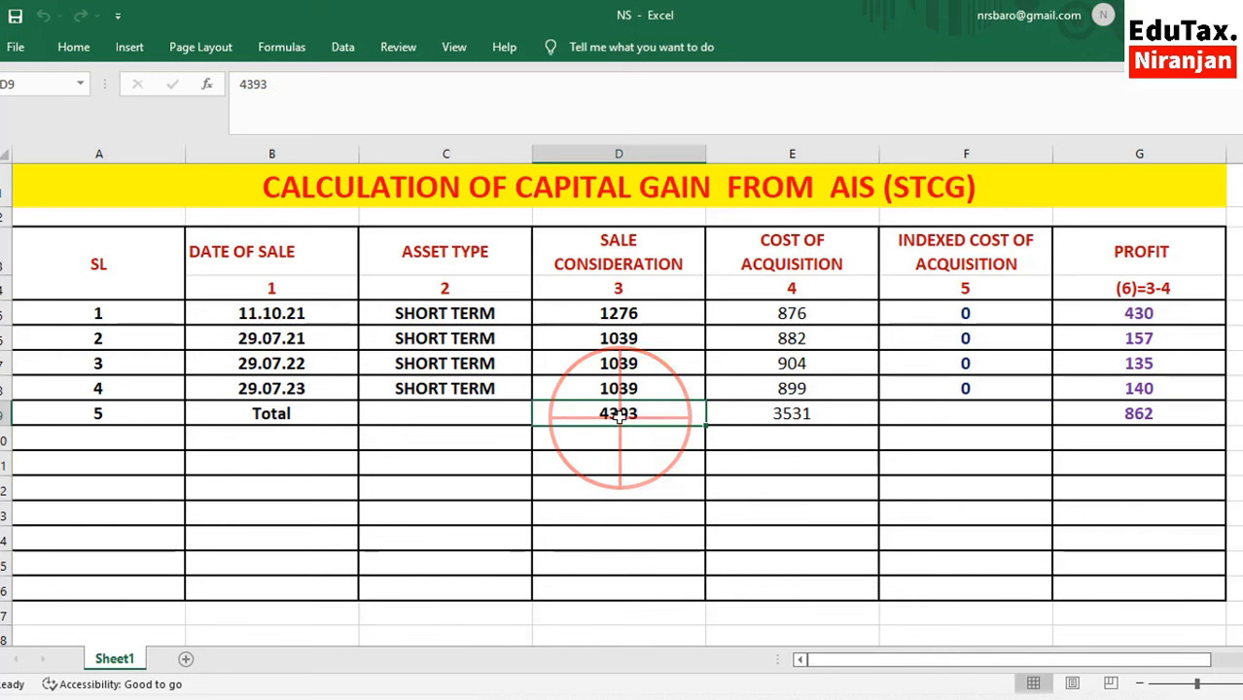
pyautogui.click(614, 414)
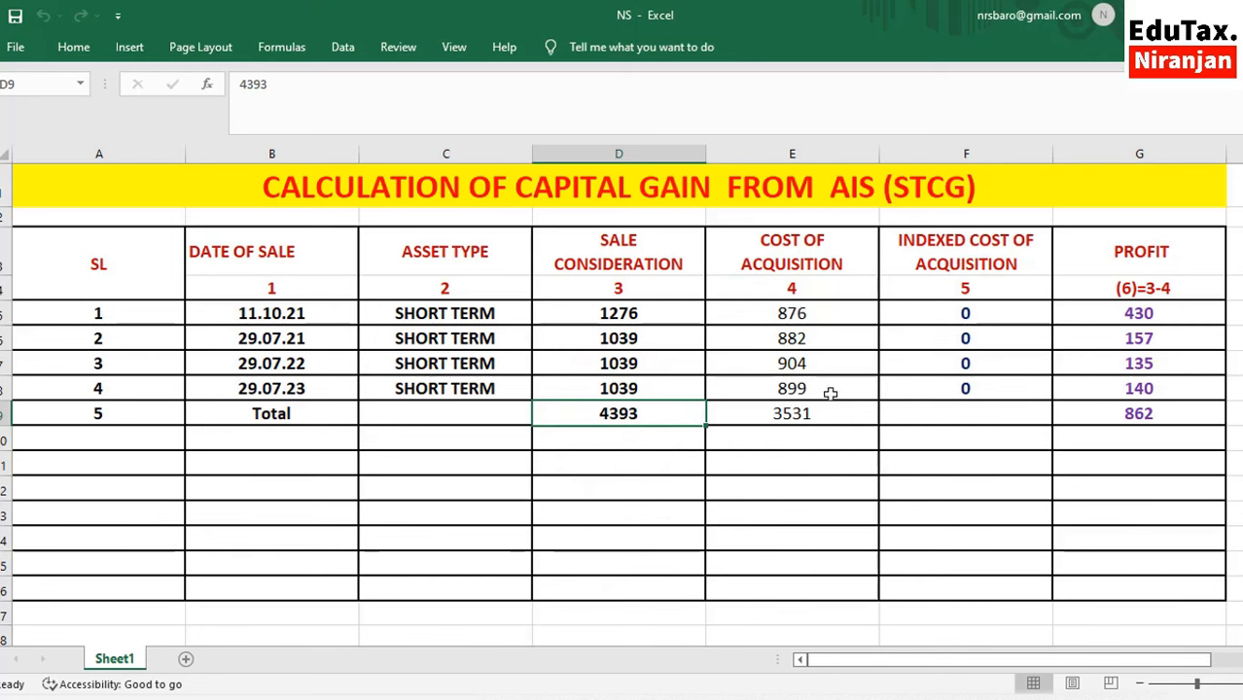
pyautogui.click(1133, 418)
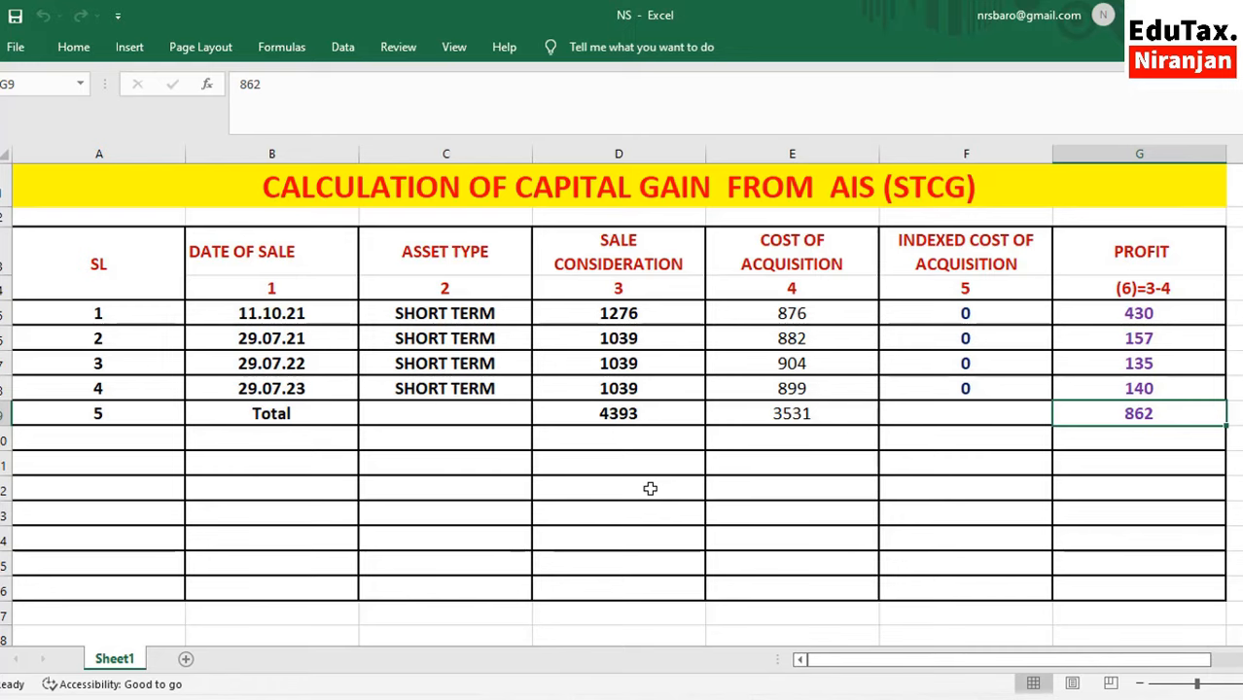
pyautogui.scroll(-2, 648, 488)
pyautogui.scroll(2, 842, 467)
pyautogui.scroll(-5, 472, 434)
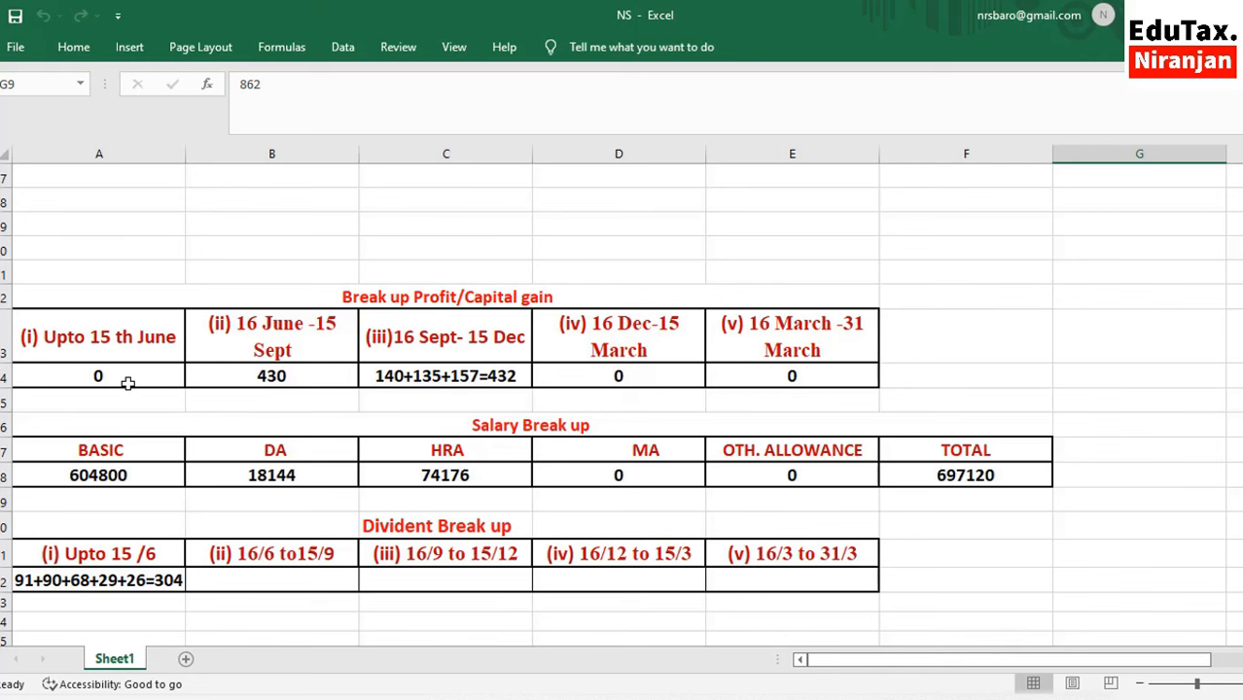
pyautogui.scroll(5, 128, 383)
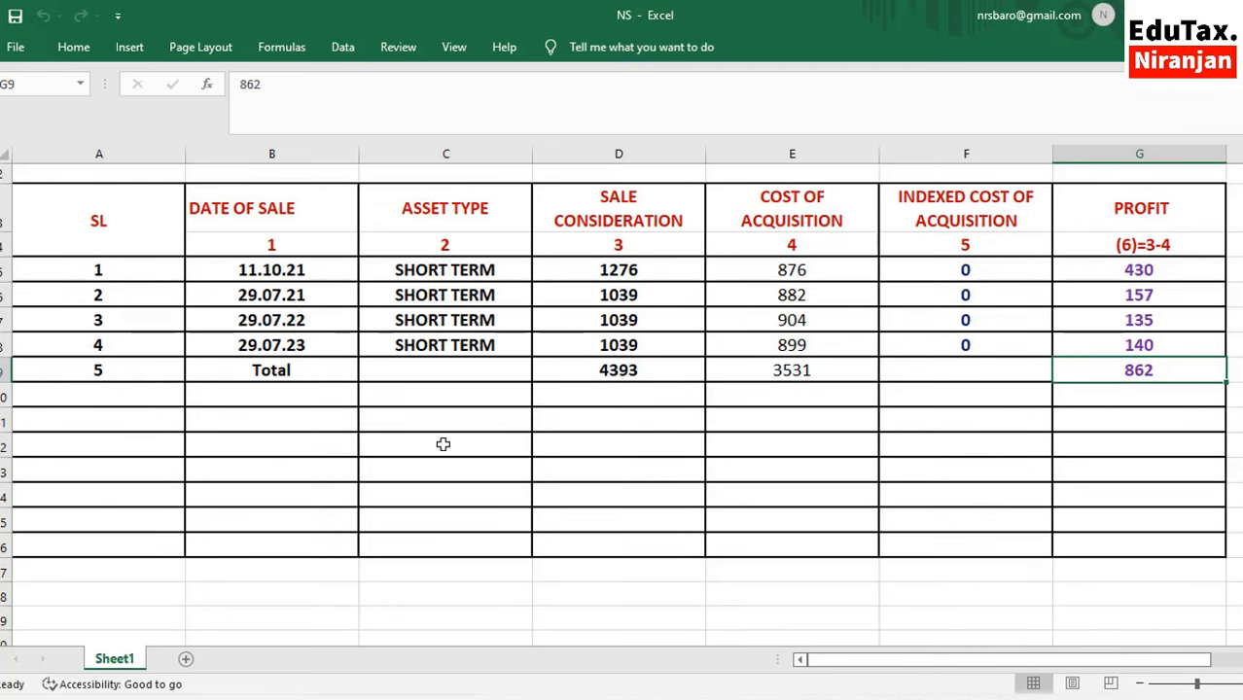
pyautogui.scroll(-1, 462, 407)
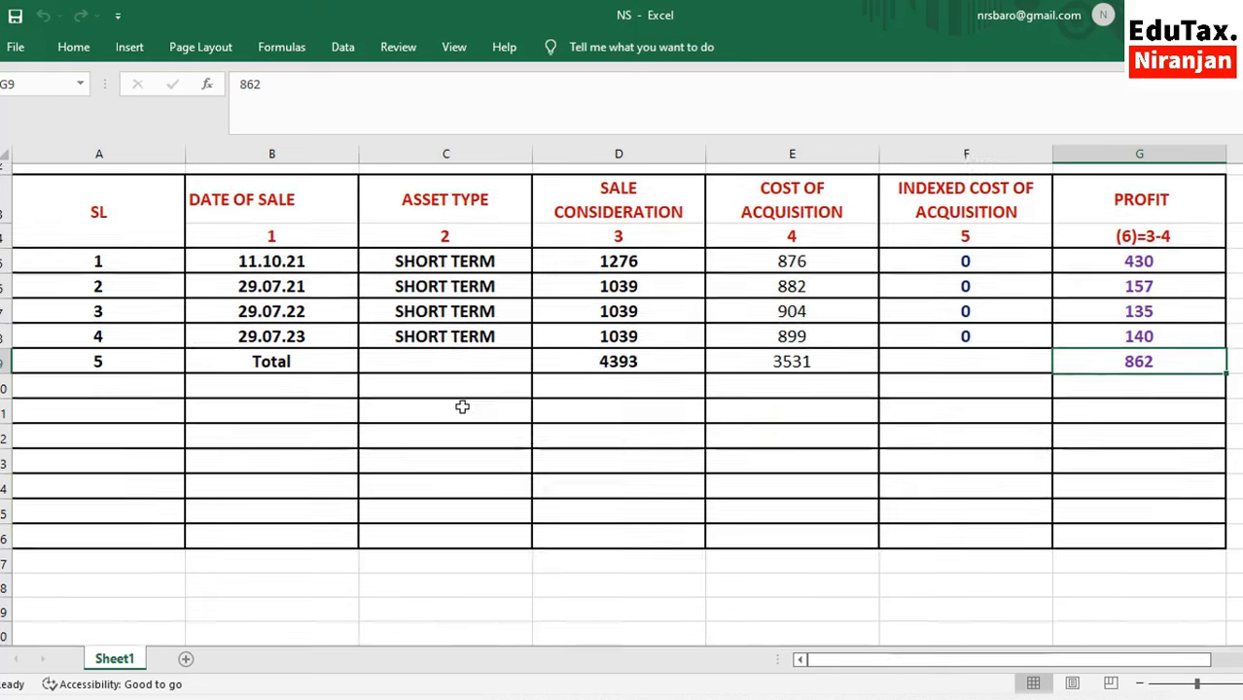
pyautogui.scroll(-8, 462, 407)
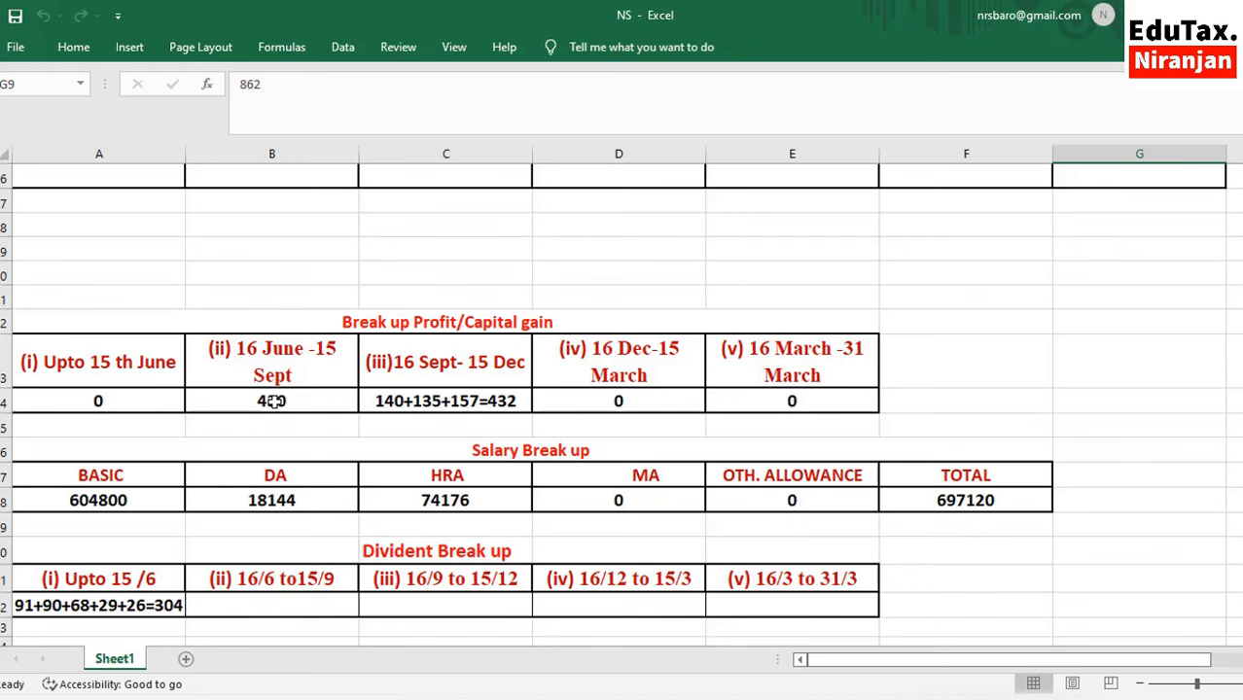
pyautogui.scroll(8, 525, 387)
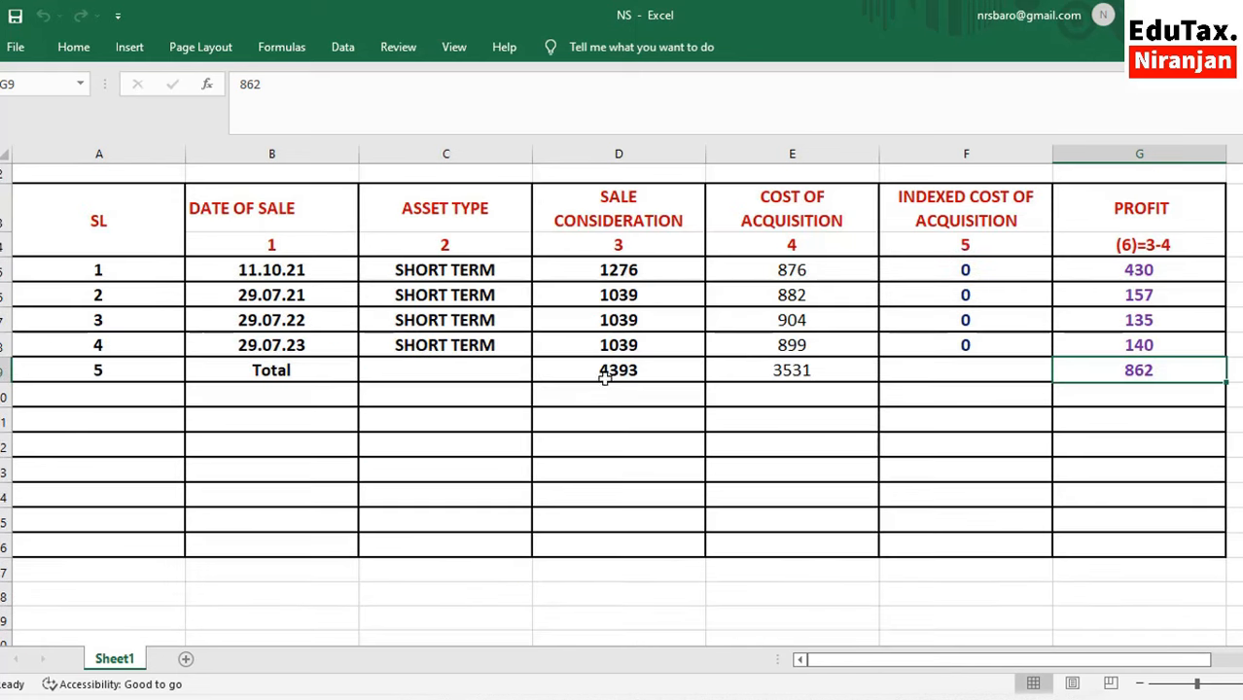
pyautogui.click(1155, 270)
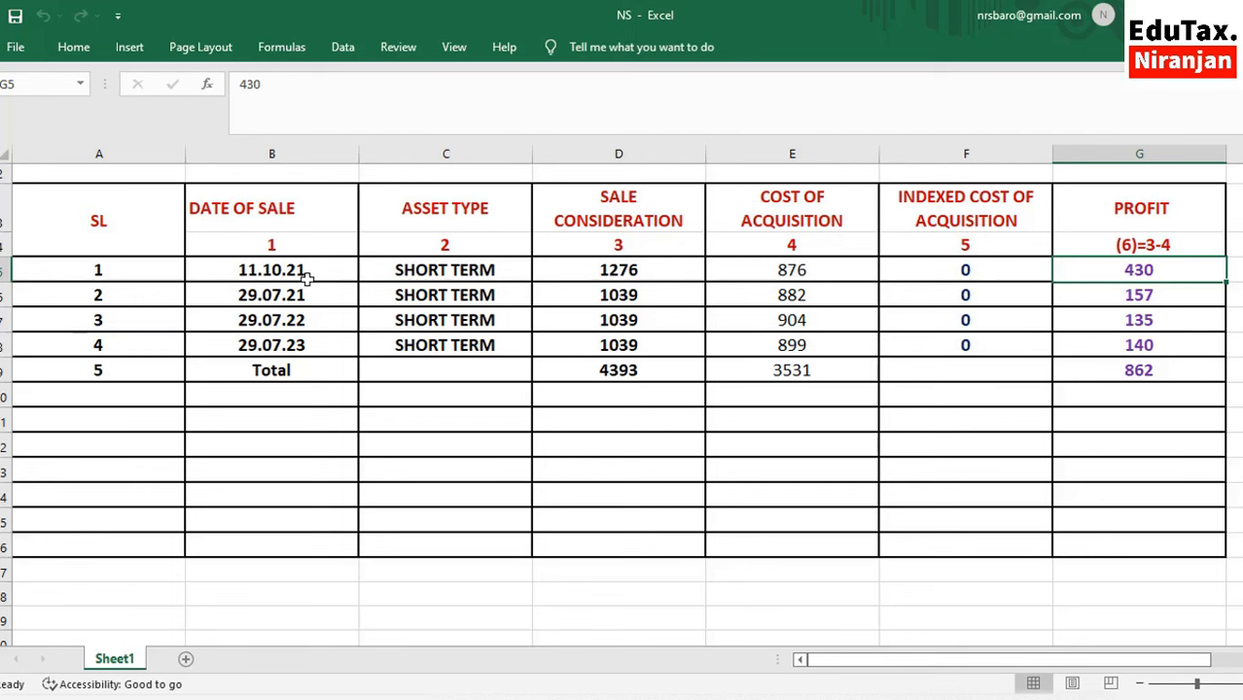
pyautogui.scroll(-3, 307, 280)
pyautogui.scroll(-2, 307, 279)
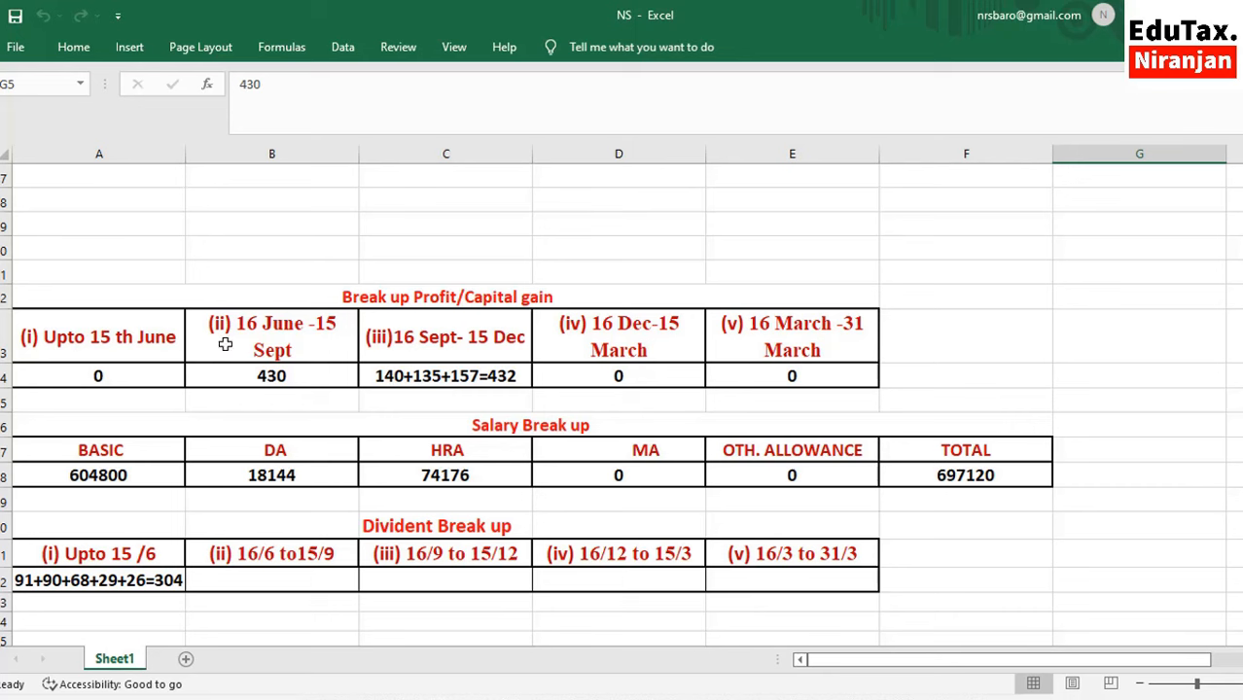
pyautogui.click(292, 377)
pyautogui.scroll(1, 418, 380)
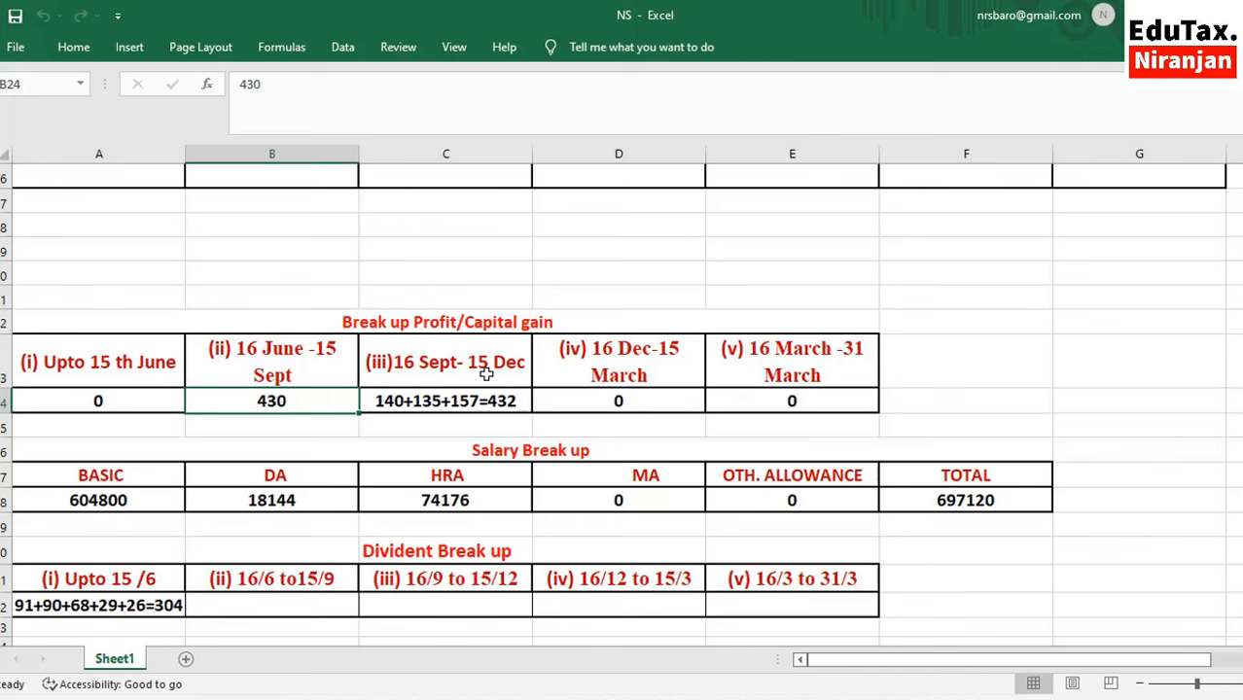
pyautogui.scroll(5, 489, 386)
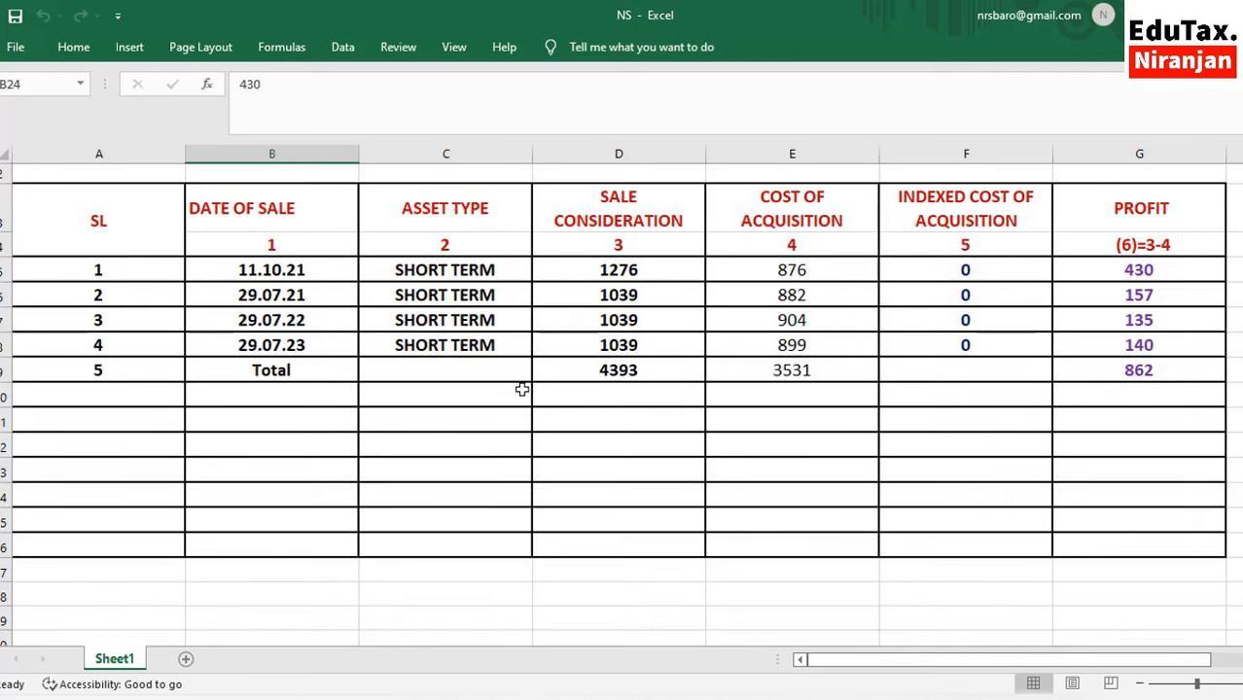
pyautogui.click(1148, 295)
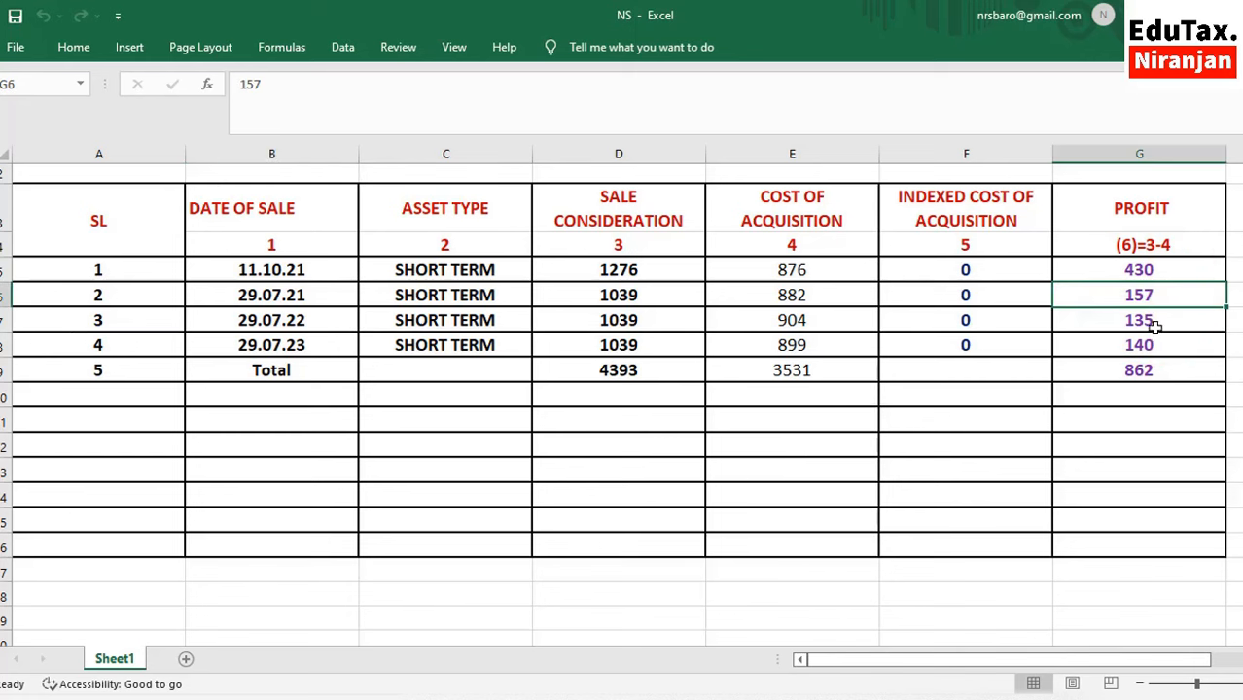
pyautogui.click(1155, 327)
pyautogui.click(1157, 345)
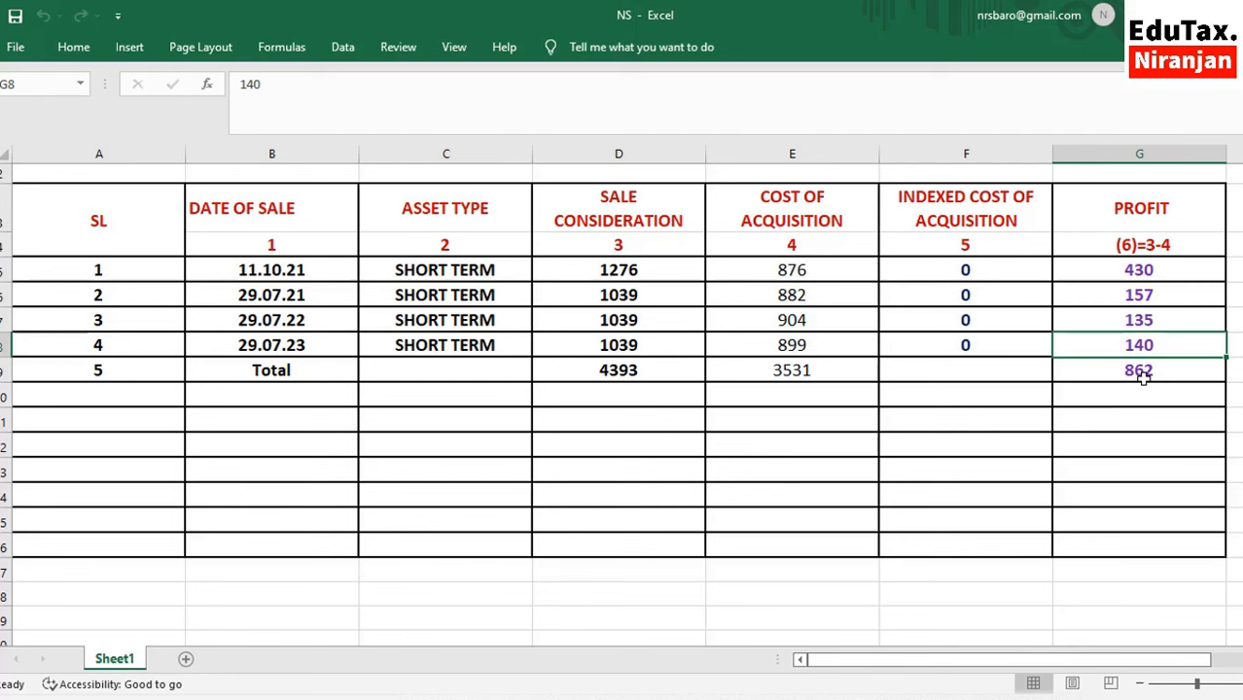
pyautogui.scroll(-5, 900, 511)
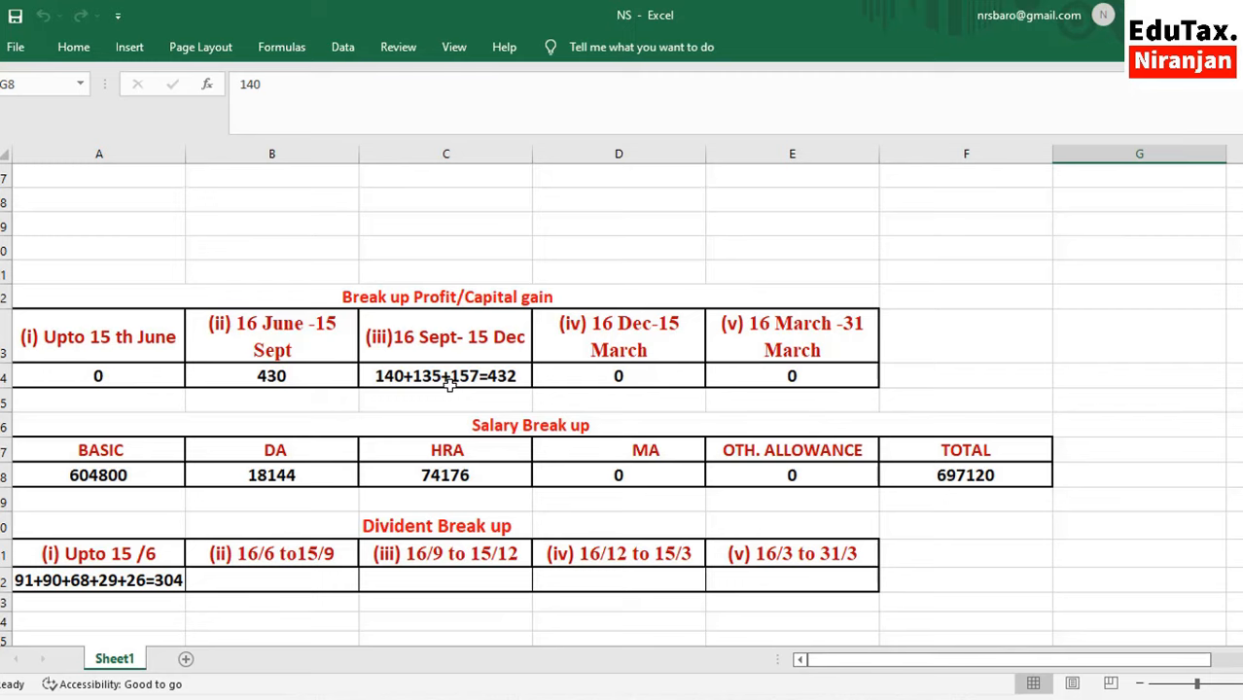
pyautogui.scroll(3, 449, 385)
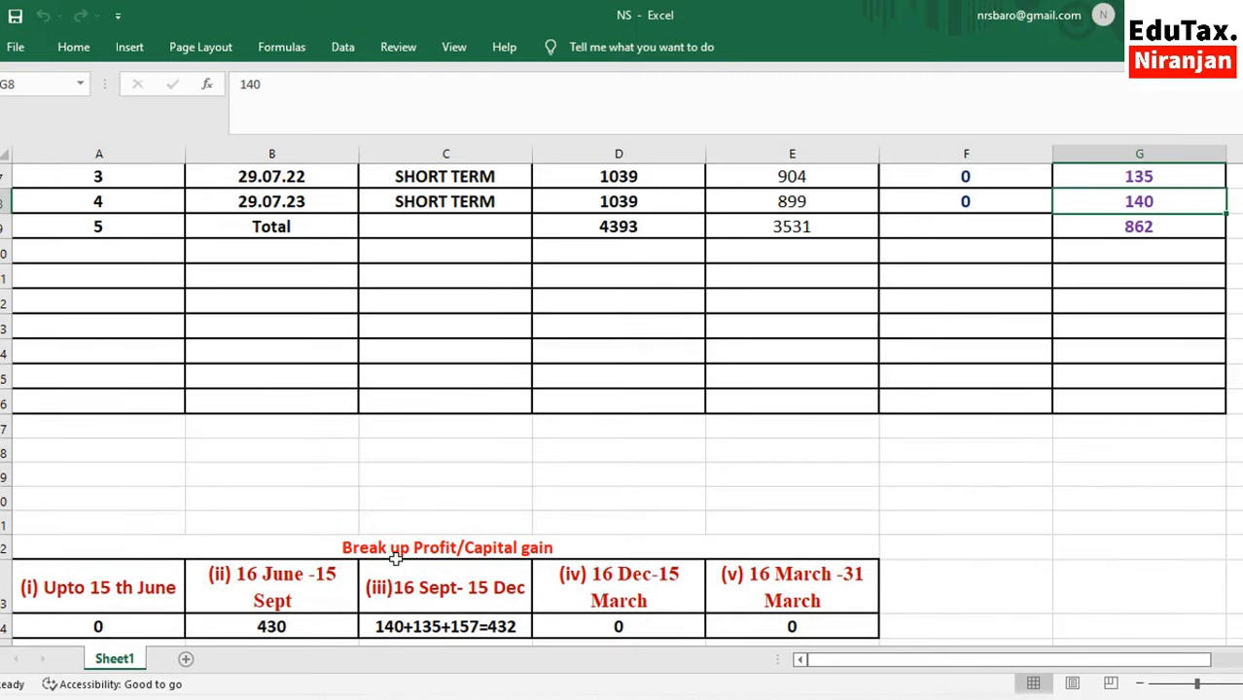
pyautogui.scroll(1, 1126, 200)
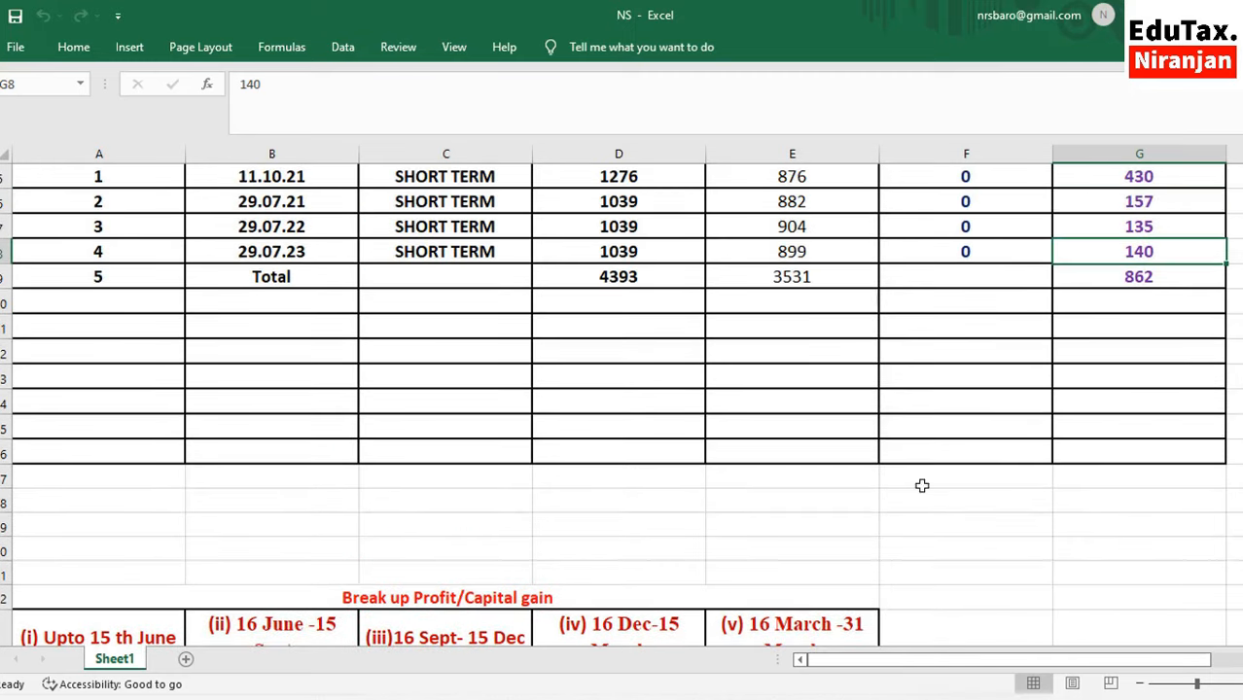
pyautogui.scroll(-2, 644, 569)
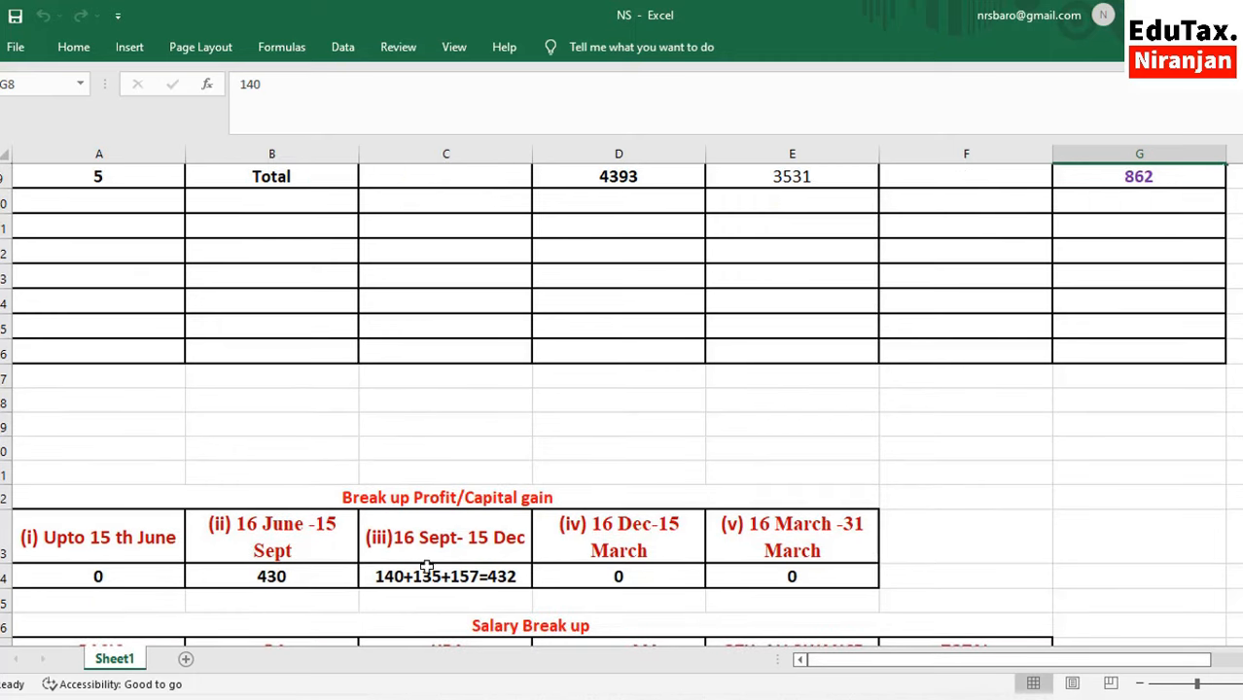
pyautogui.scroll(-1, 426, 567)
pyautogui.scroll(-1, 412, 517)
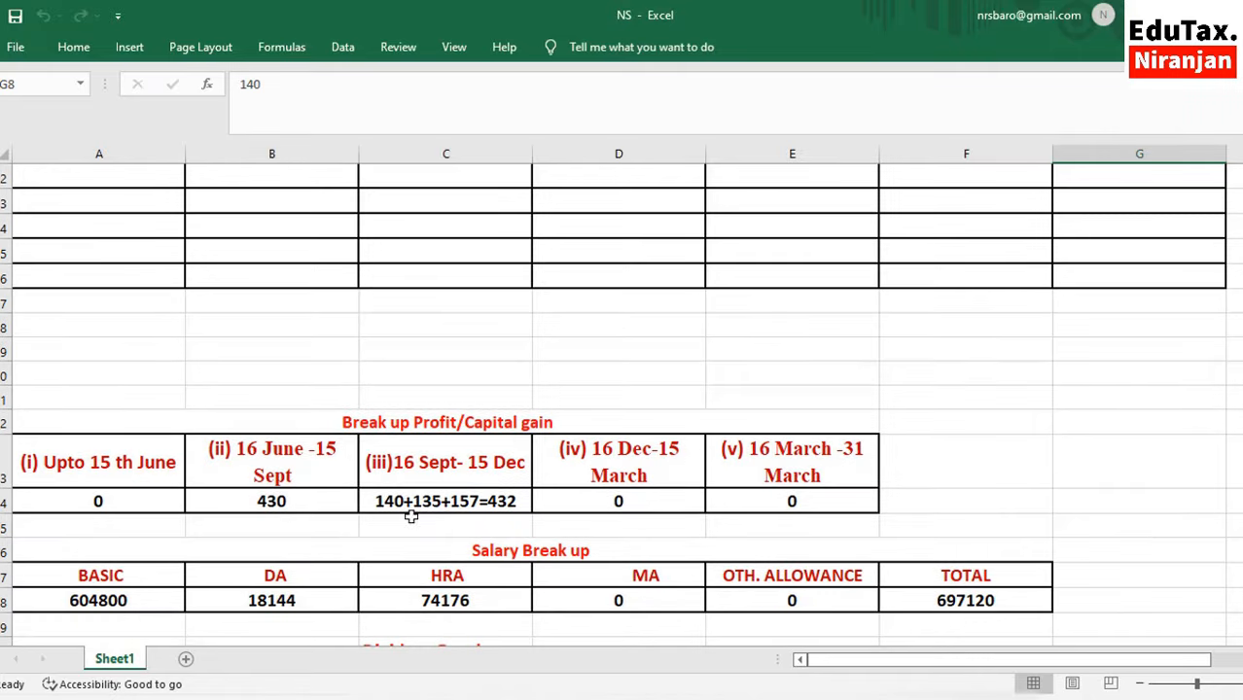
pyautogui.scroll(-1, 530, 481)
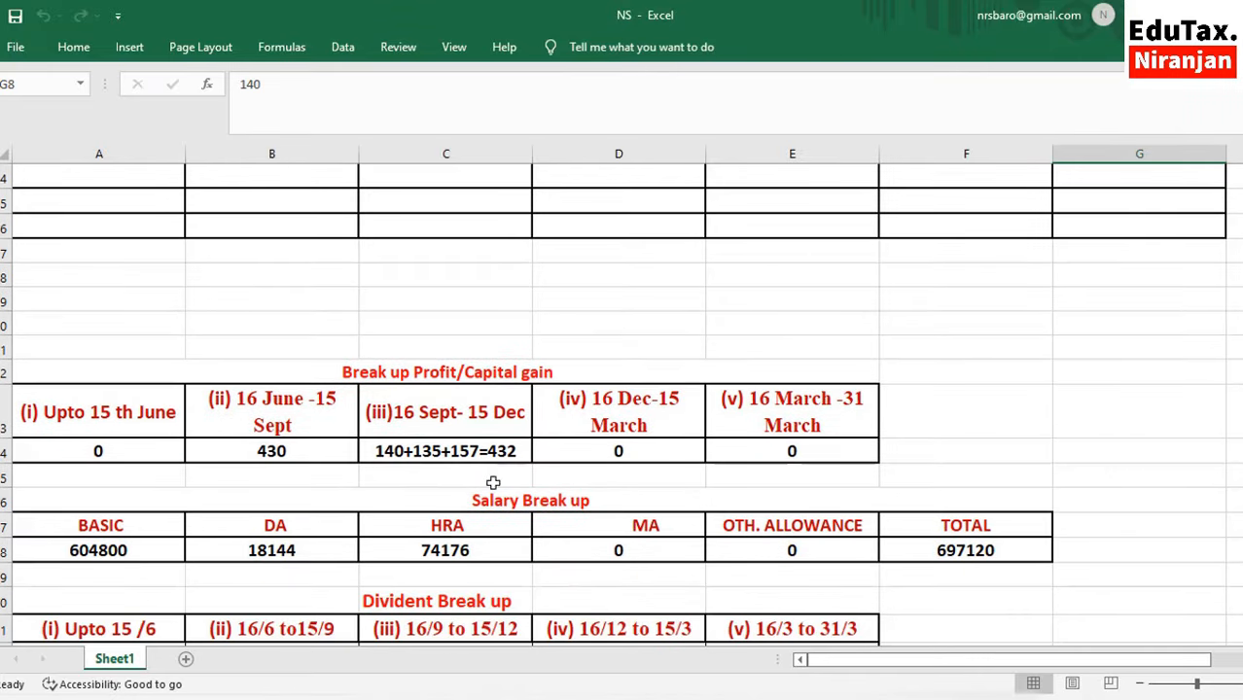
pyautogui.click(505, 453)
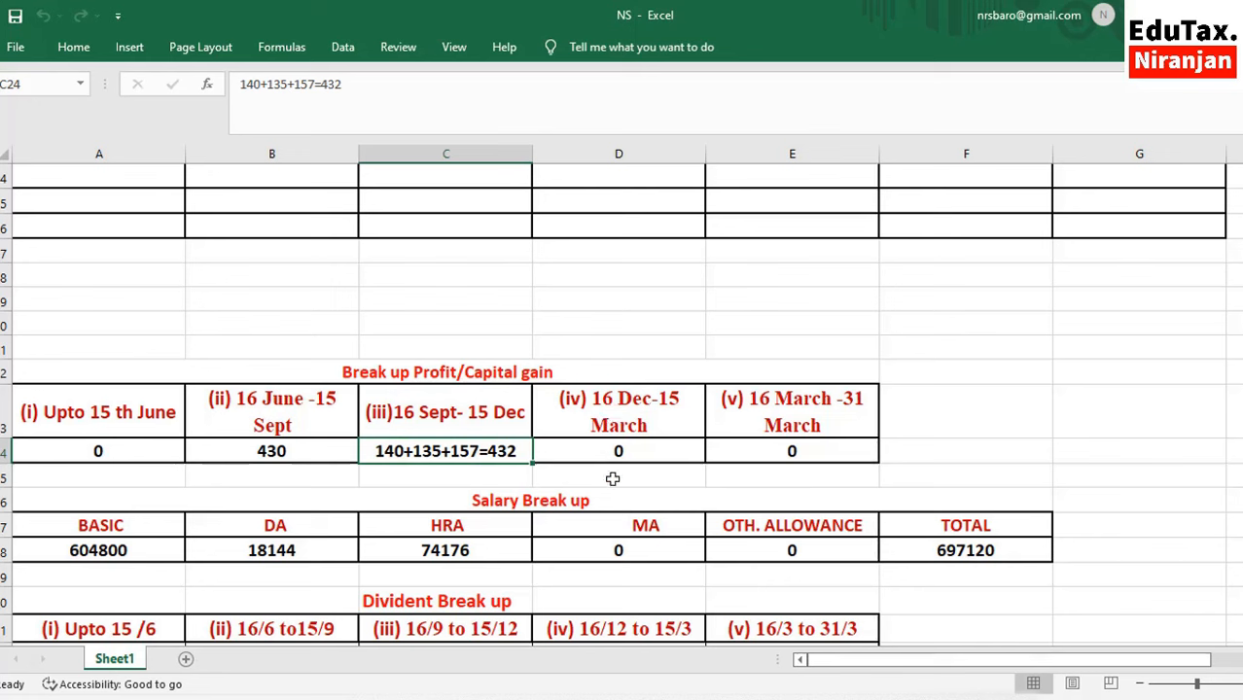
pyautogui.click(620, 452)
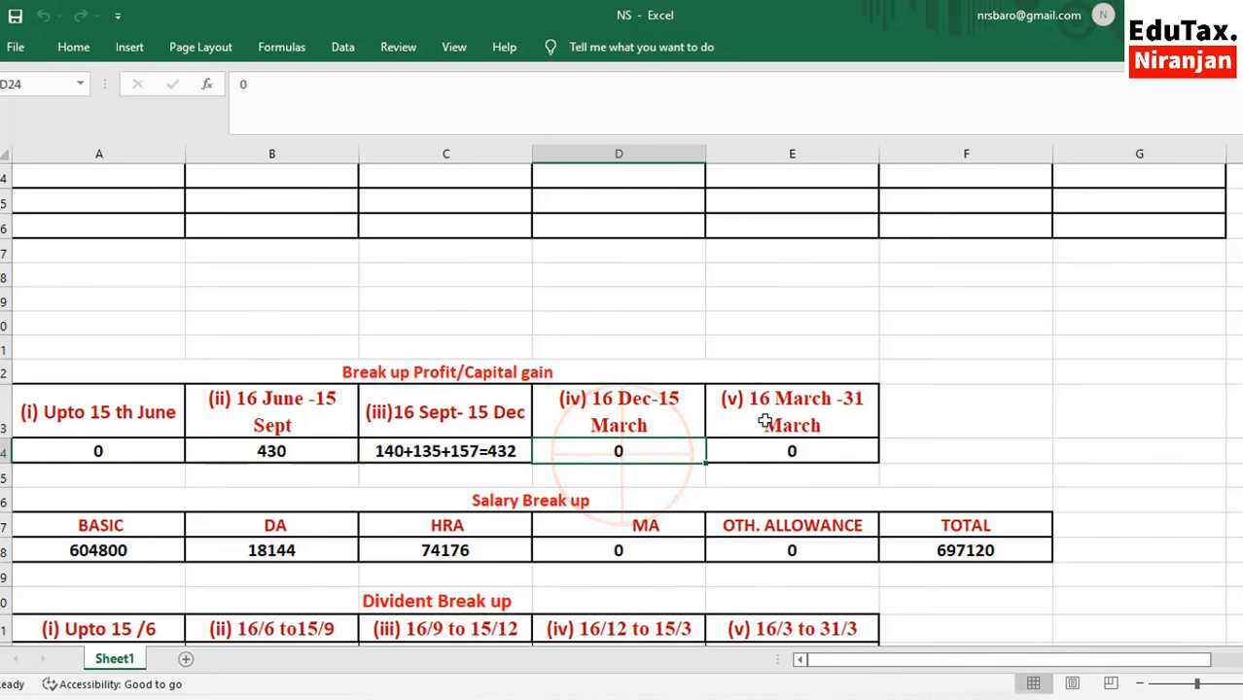
pyautogui.click(809, 459)
pyautogui.scroll(4, 808, 455)
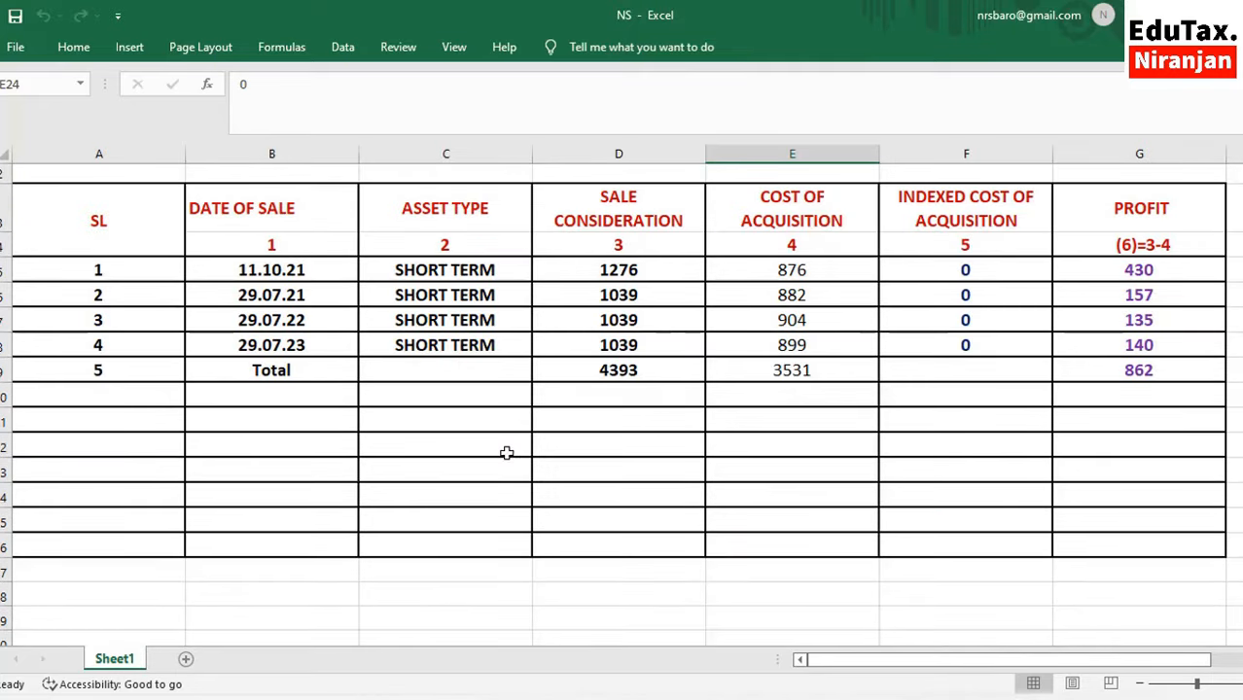
pyautogui.scroll(-5, 506, 453)
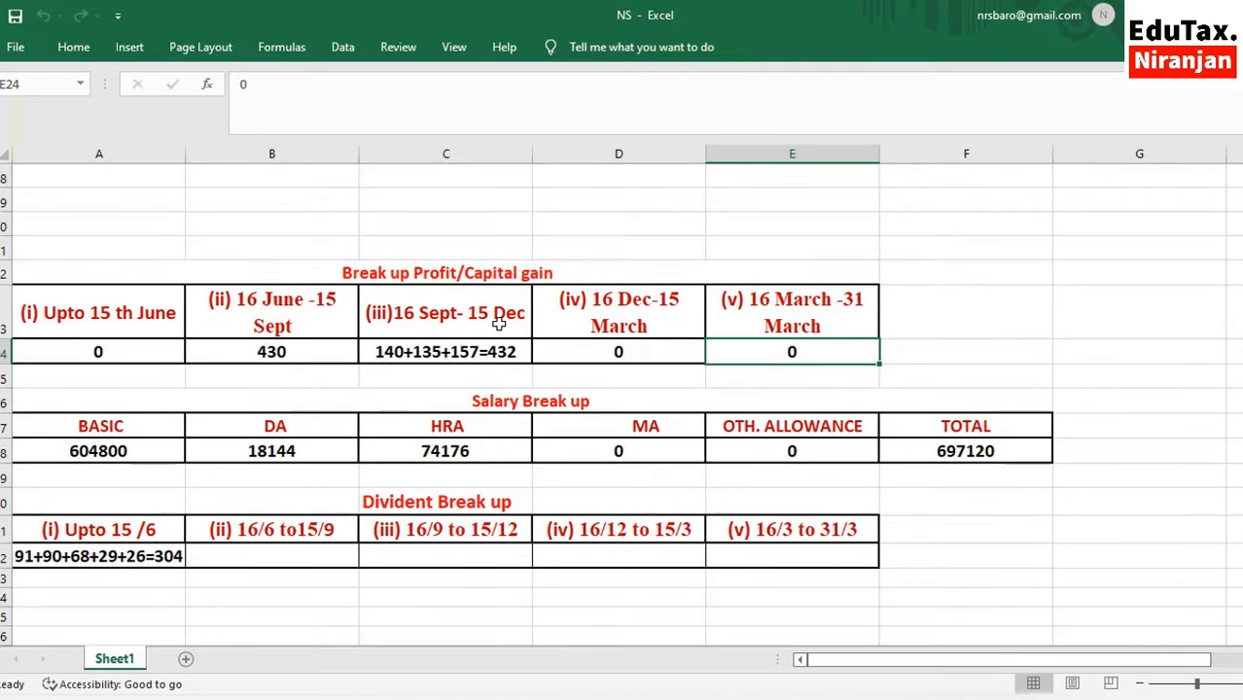
pyautogui.scroll(-3, 498, 324)
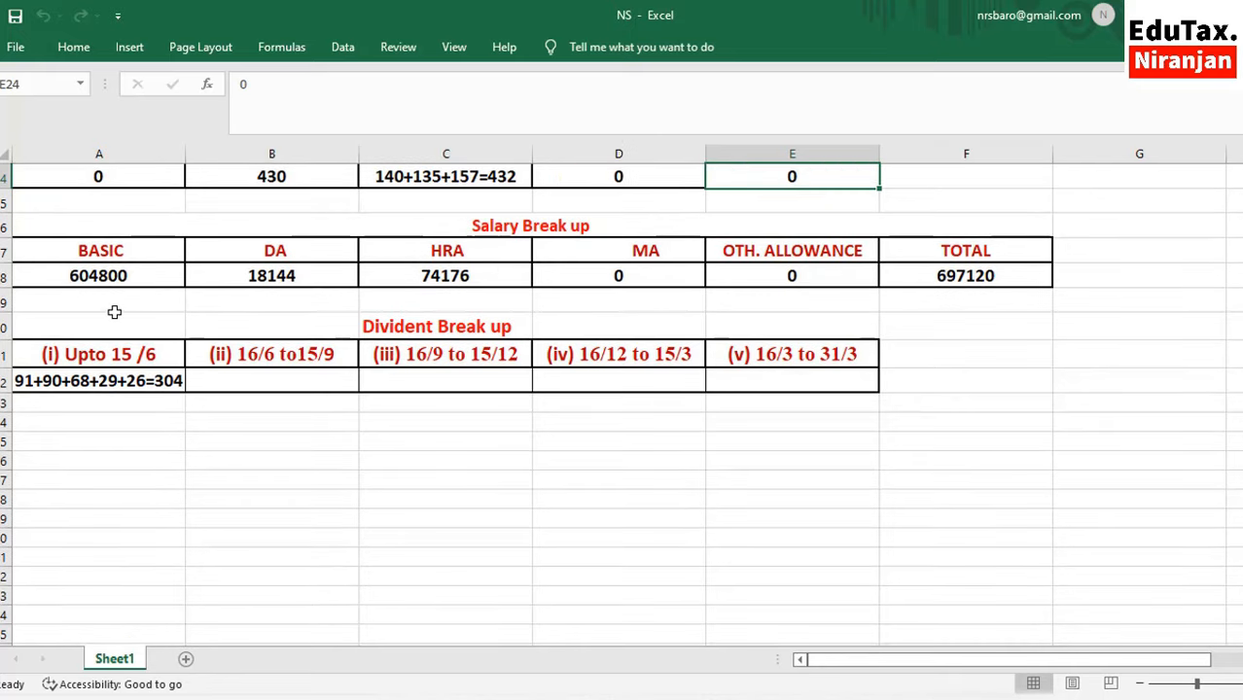
pyautogui.click(91, 277)
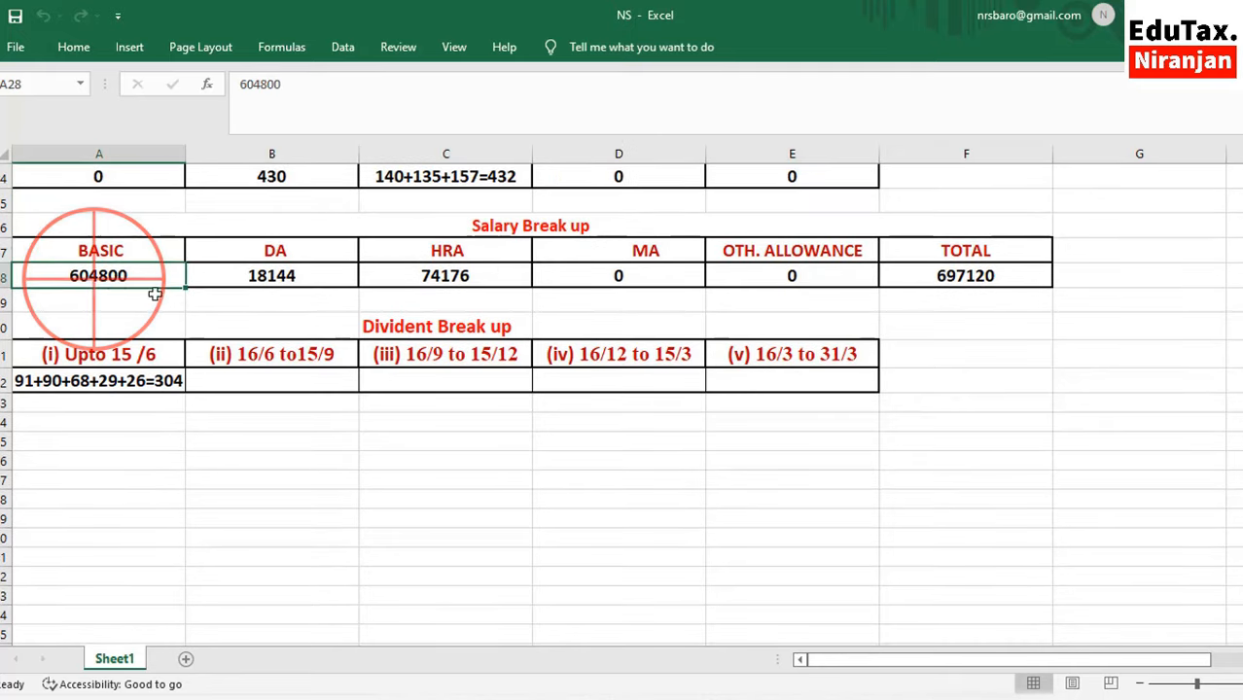
pyautogui.click(272, 276)
pyautogui.click(445, 276)
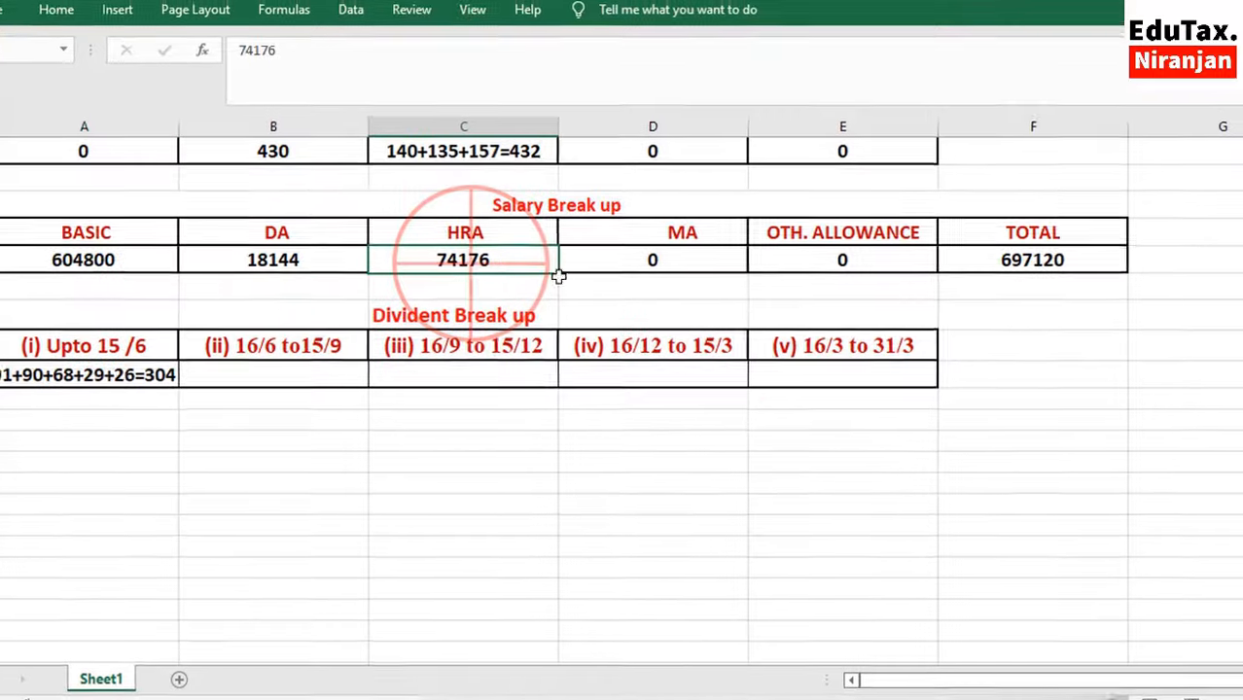
pyautogui.click(650, 266)
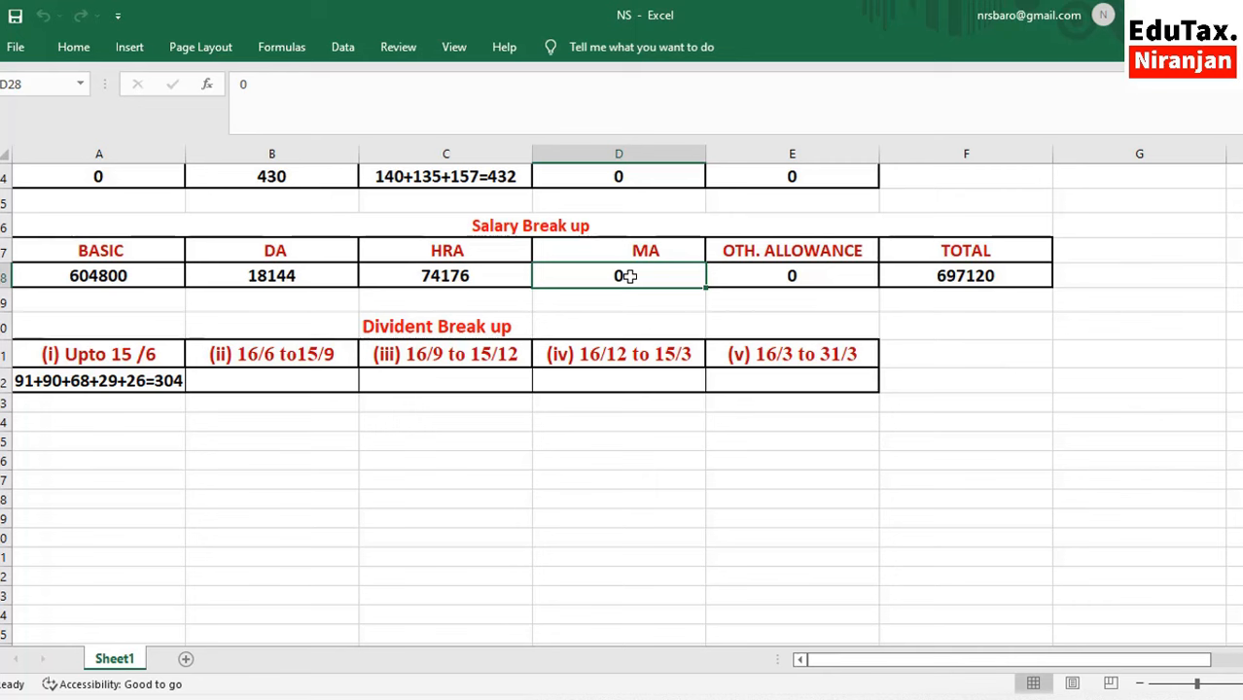
pyautogui.click(631, 277)
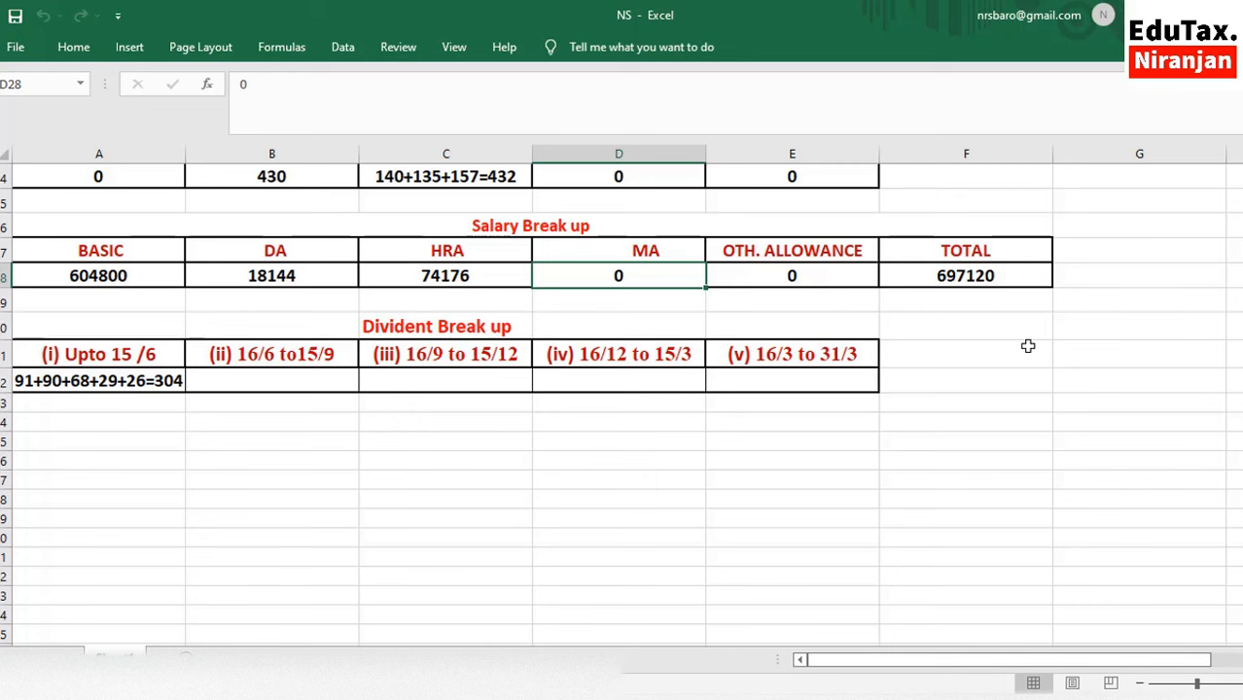
pyautogui.click(972, 277)
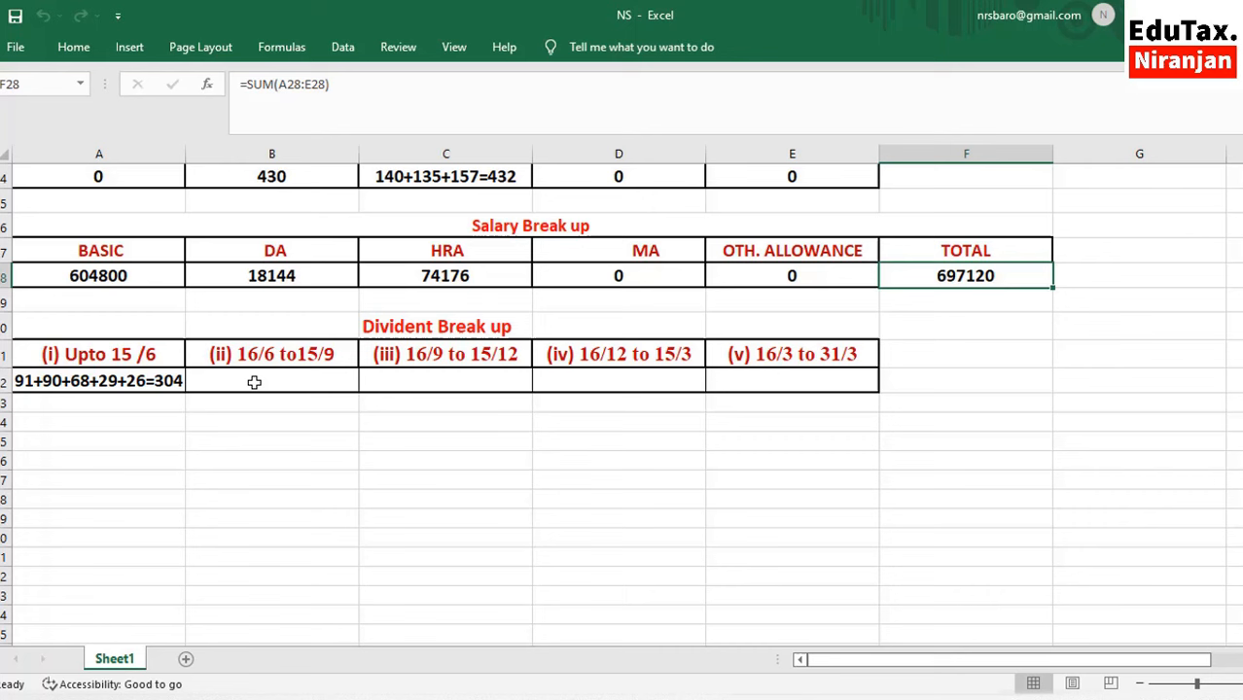
# Enter a dividend of 0 in B32 through E32, covering every quarter from 16/6 to 31/3
pyautogui.click(366, 385)
pyautogui.write('0')
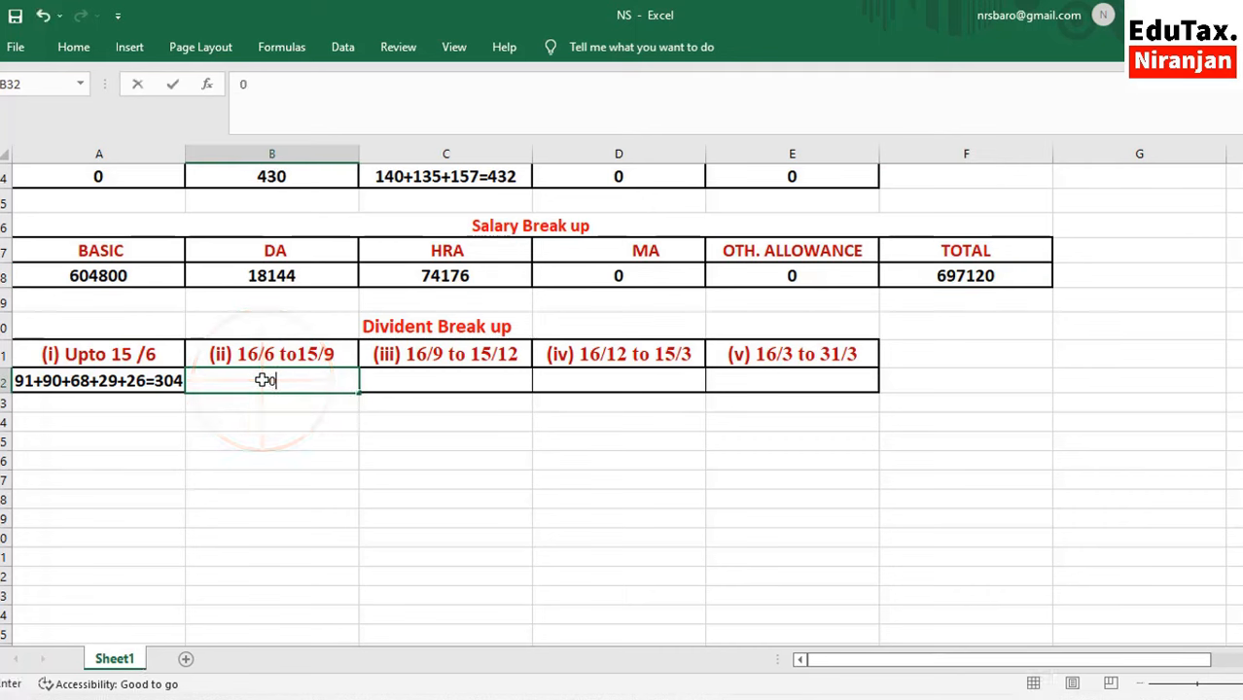
pyautogui.click(405, 385)
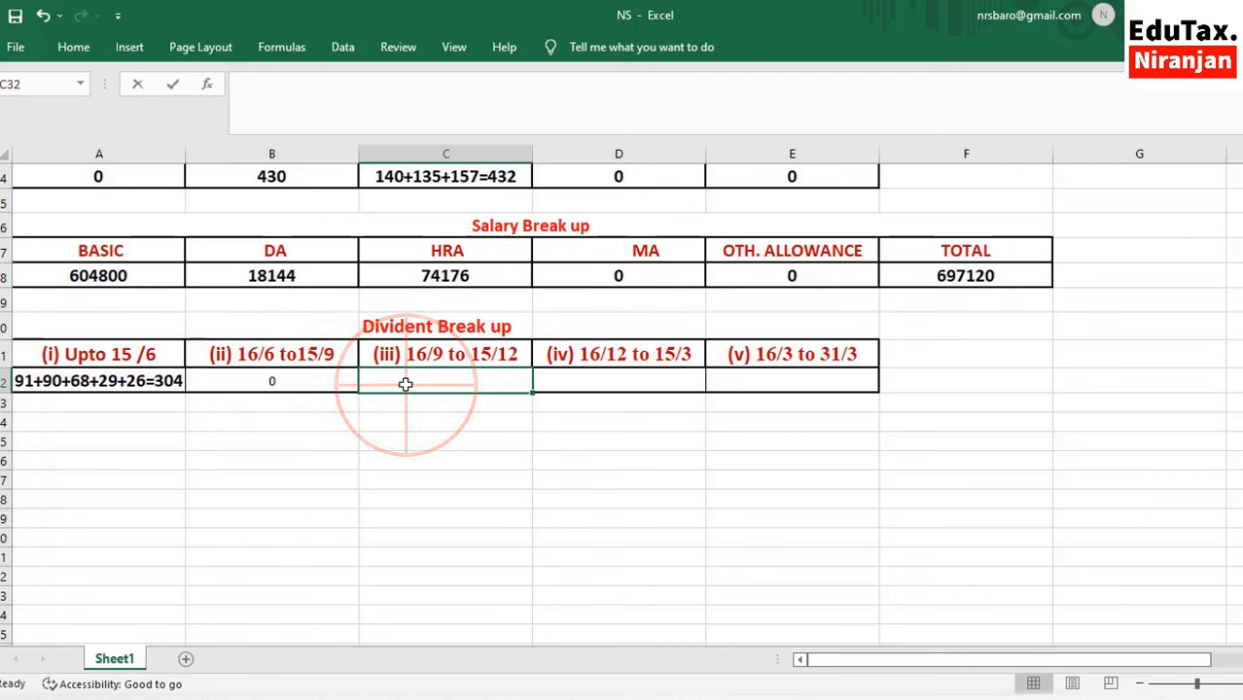
pyautogui.write('0')
pyautogui.press('Tab')
pyautogui.write('0')
pyautogui.click(763, 376)
pyautogui.write('0')
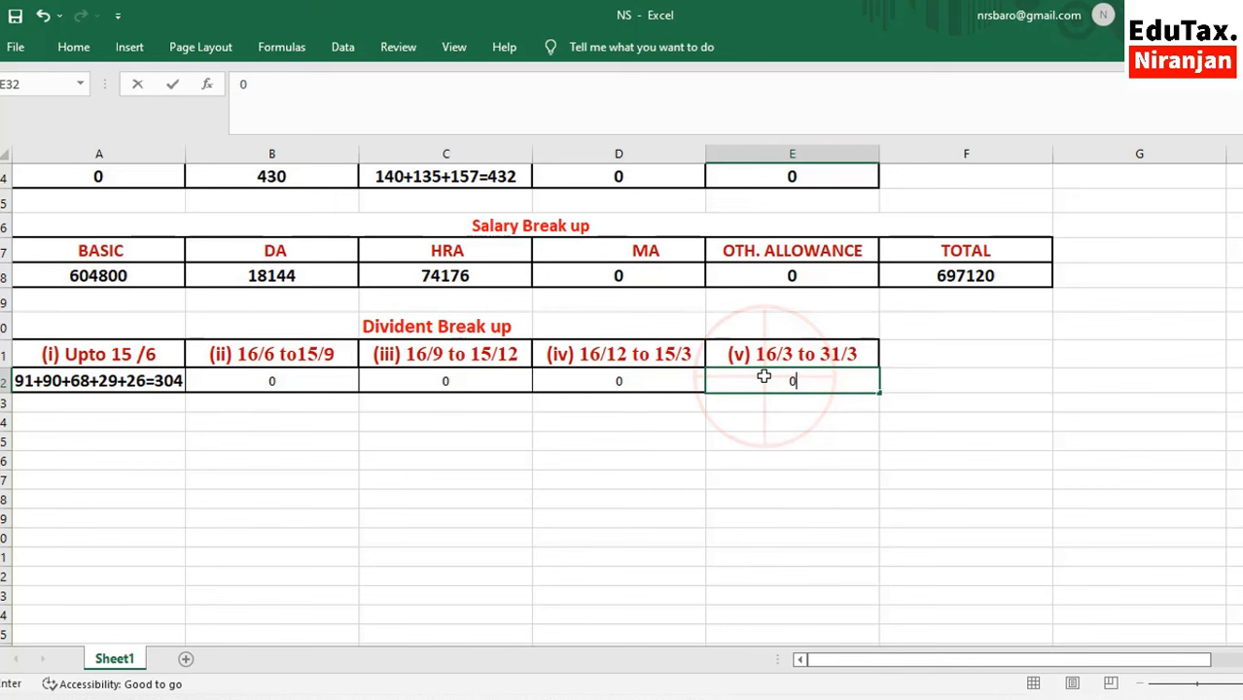
pyautogui.scroll(-2, 764, 376)
pyautogui.scroll(-3, 764, 377)
pyautogui.scroll(12, 339, 463)
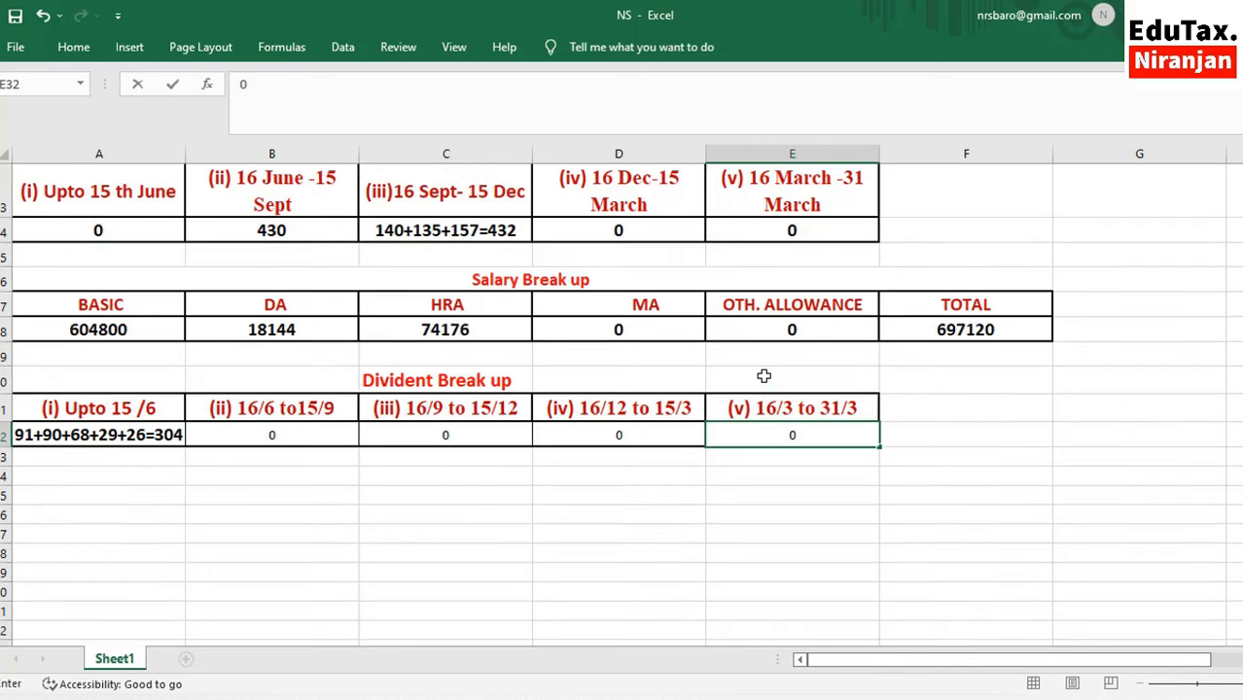
pyautogui.scroll(-1, 339, 463)
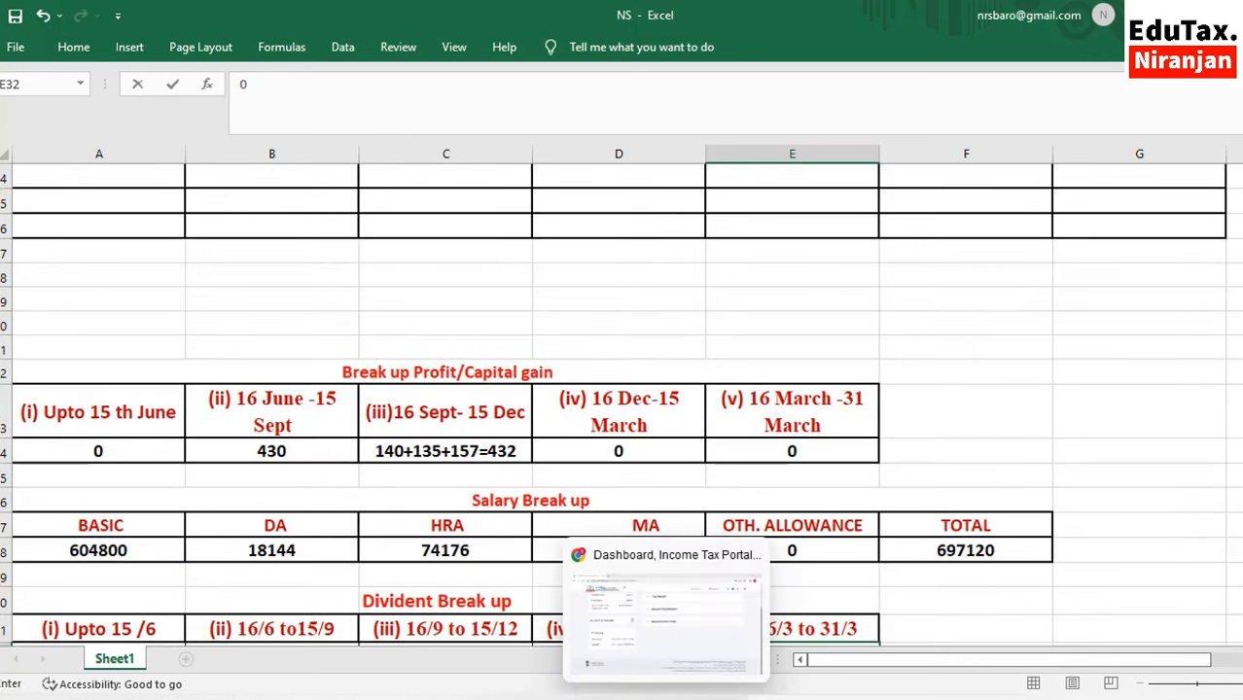
# Choose View Form 26AS under e-File > Income Tax Returns and confirm the TRACES redirect disclaimer
pyautogui.click(689, 637)
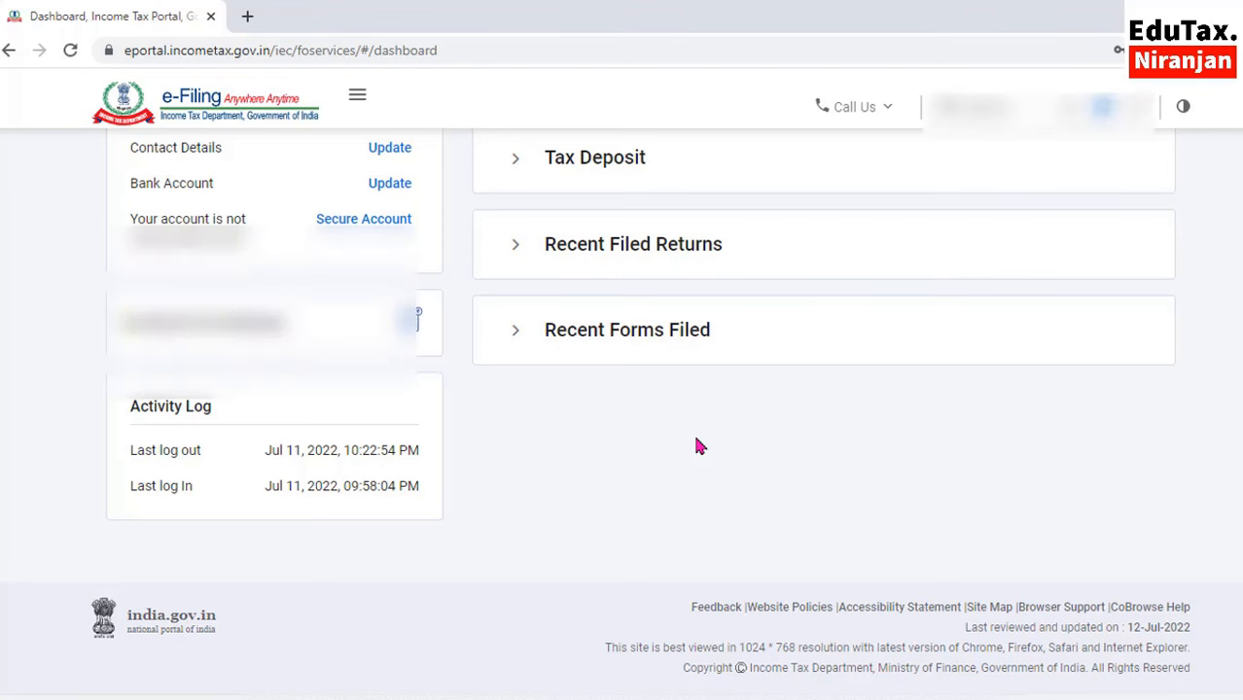
pyautogui.scroll(3, 697, 444)
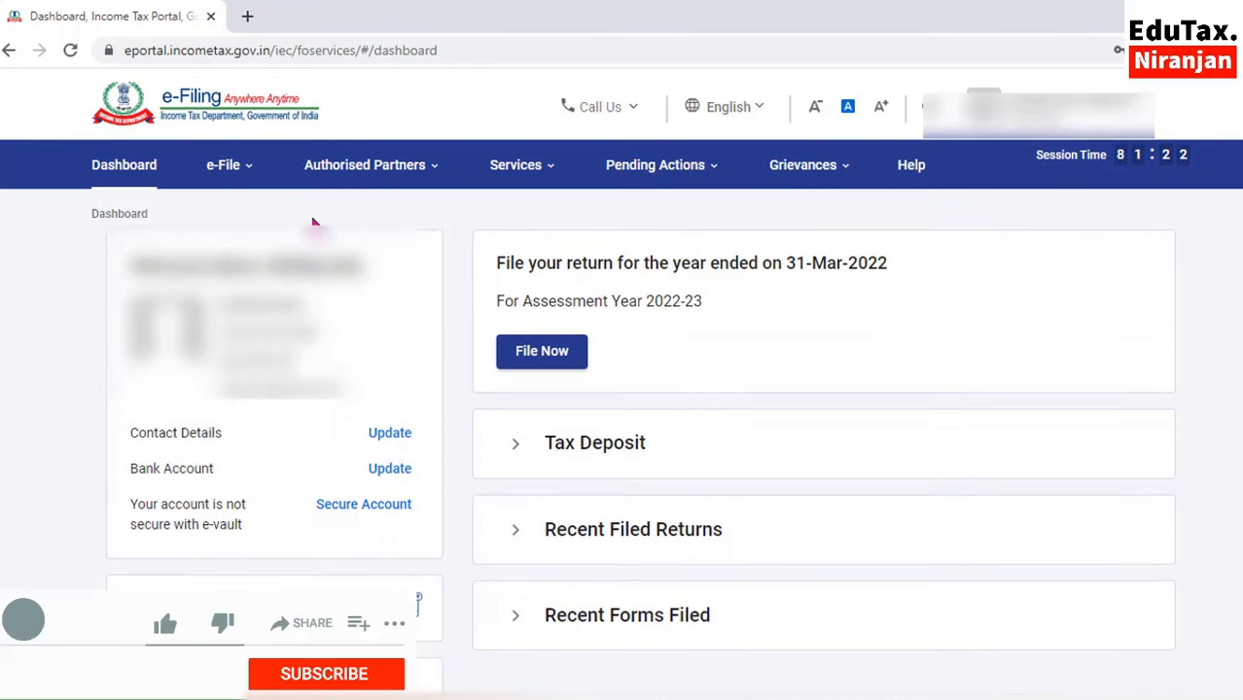
pyautogui.click(229, 166)
pyautogui.moveTo(309, 216)
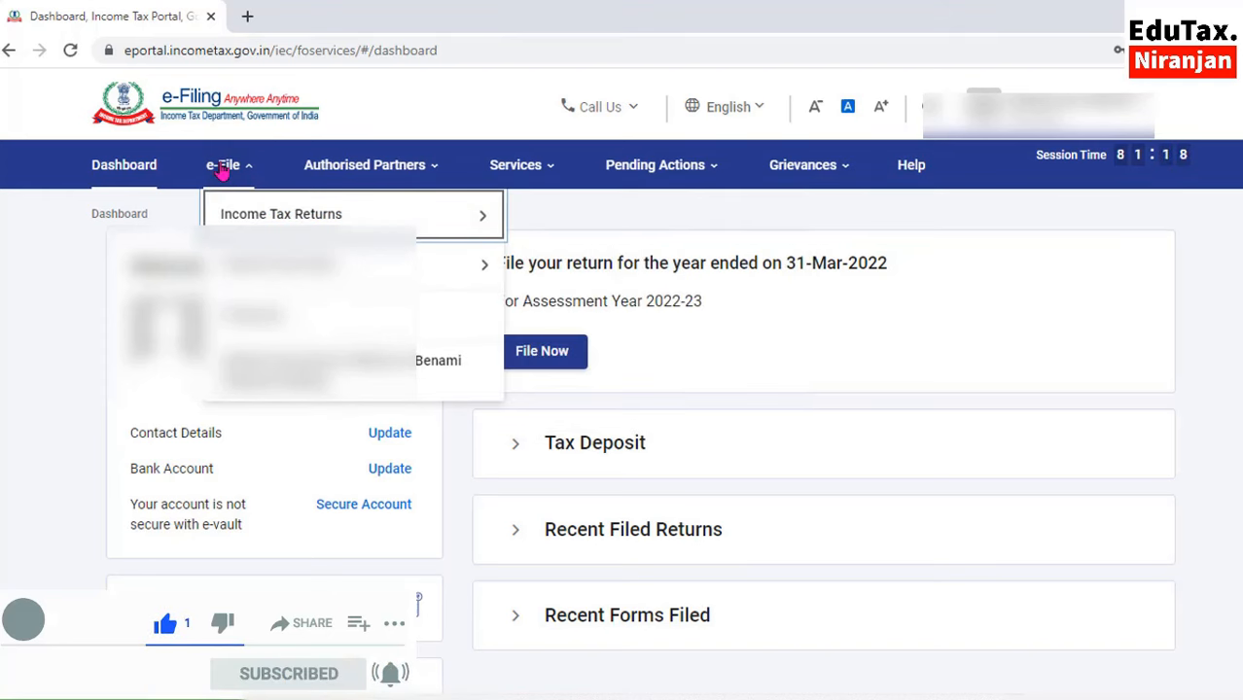
pyautogui.moveTo(259, 210)
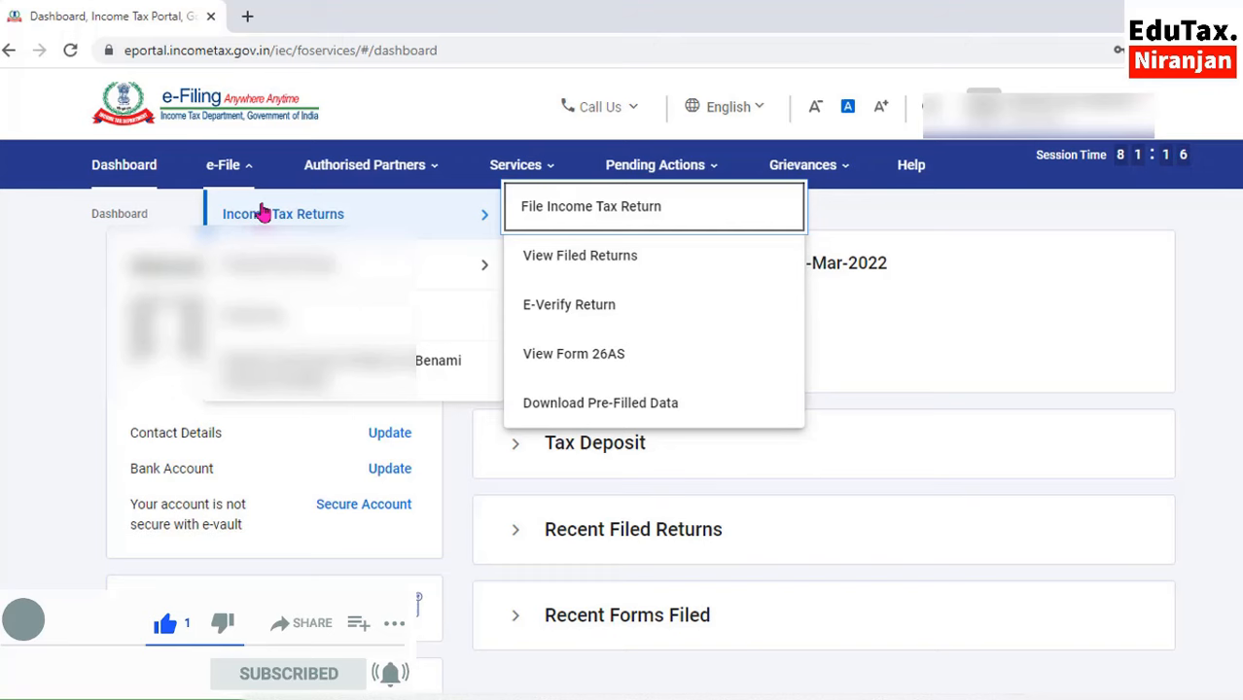
pyautogui.click(580, 358)
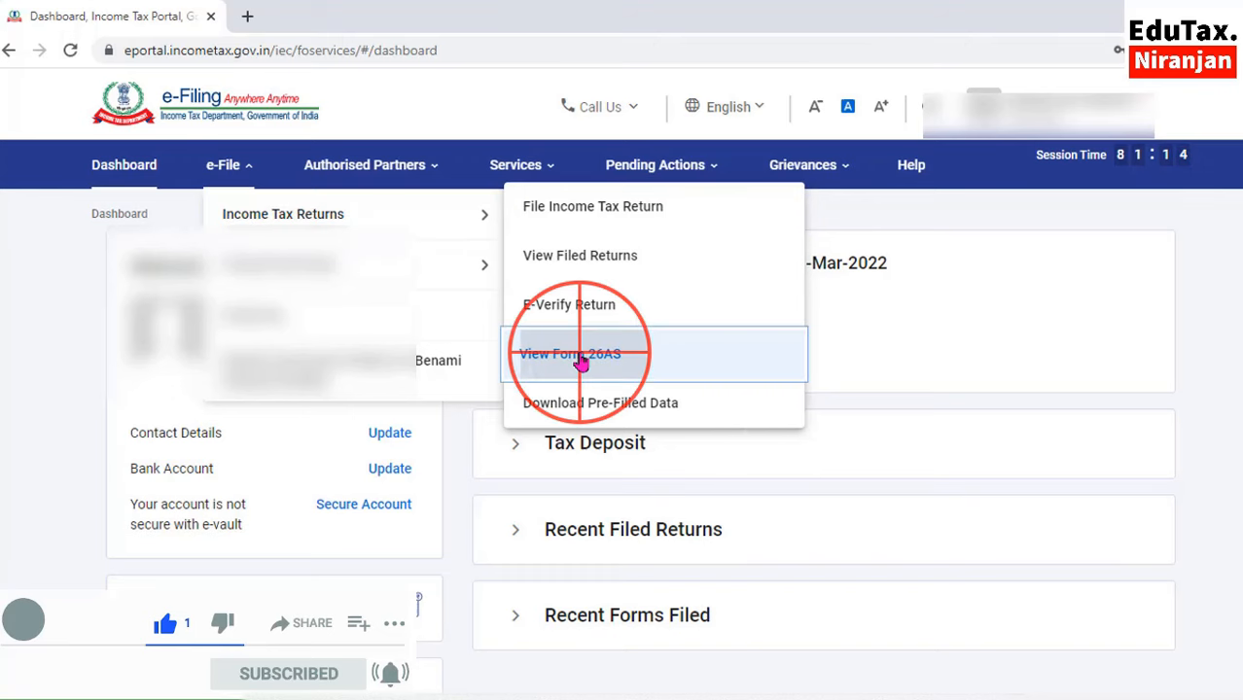
pyautogui.click(836, 477)
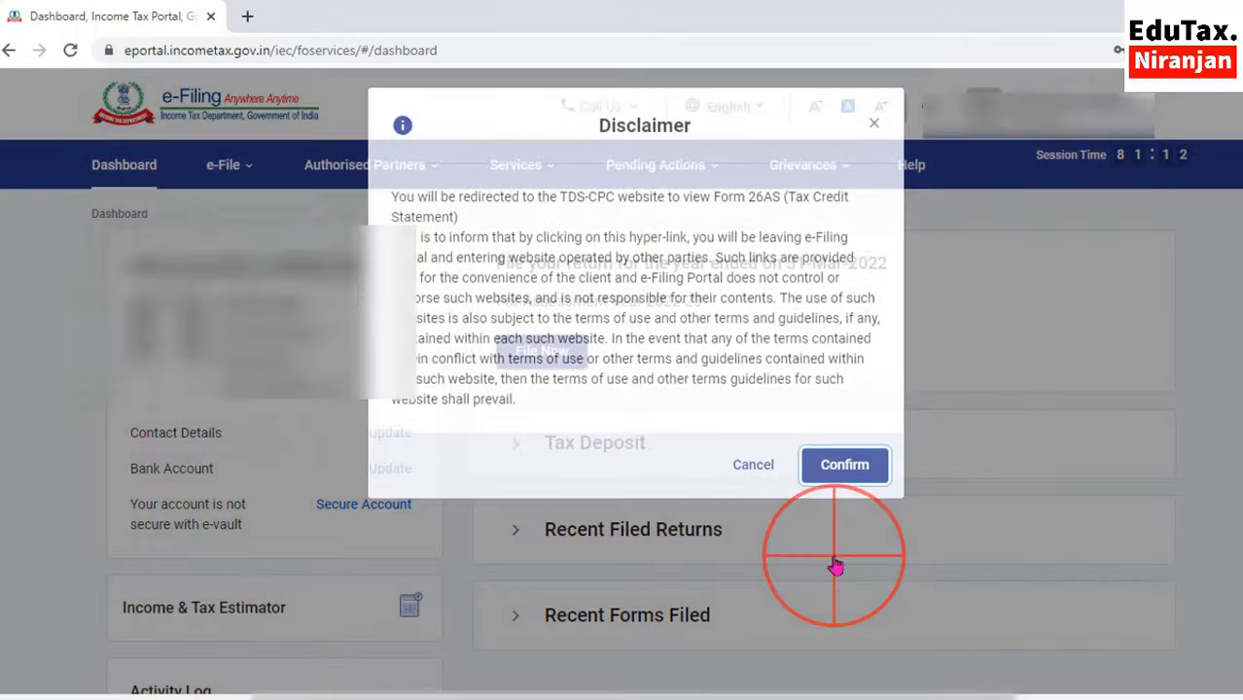
# Agree to the Form 16/16A notice and proceed into TRACES
pyautogui.click(236, 395)
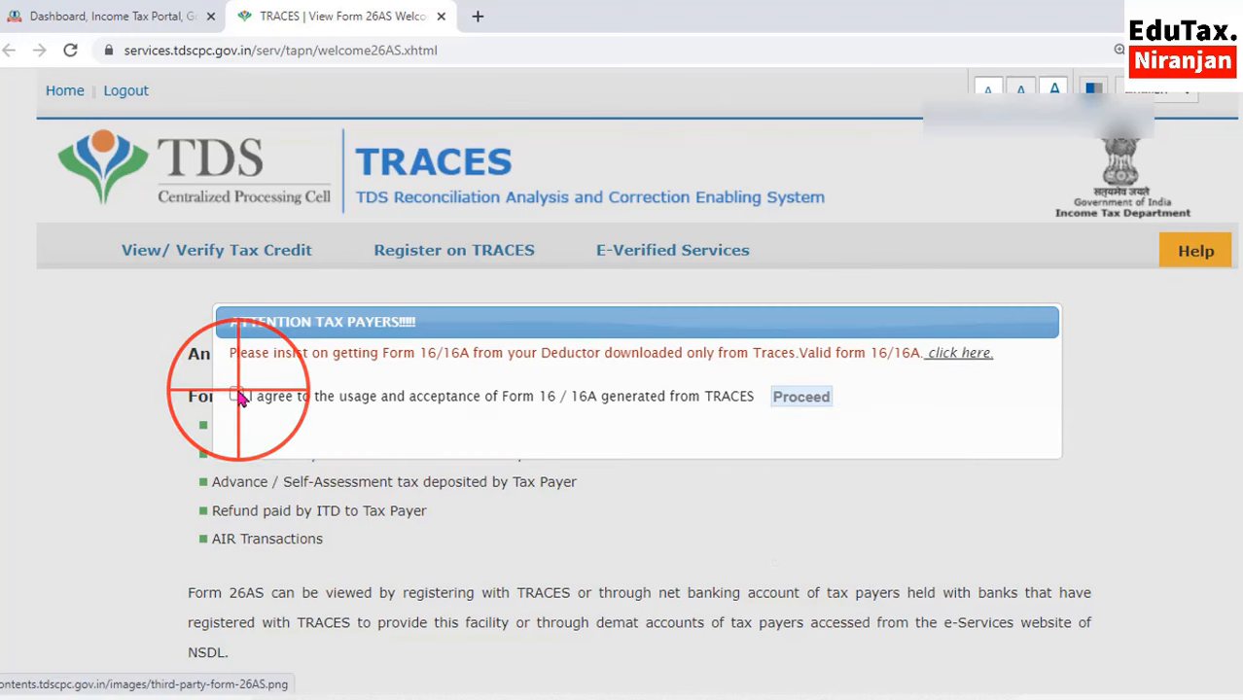
pyautogui.click(802, 397)
pyautogui.scroll(-2, 807, 407)
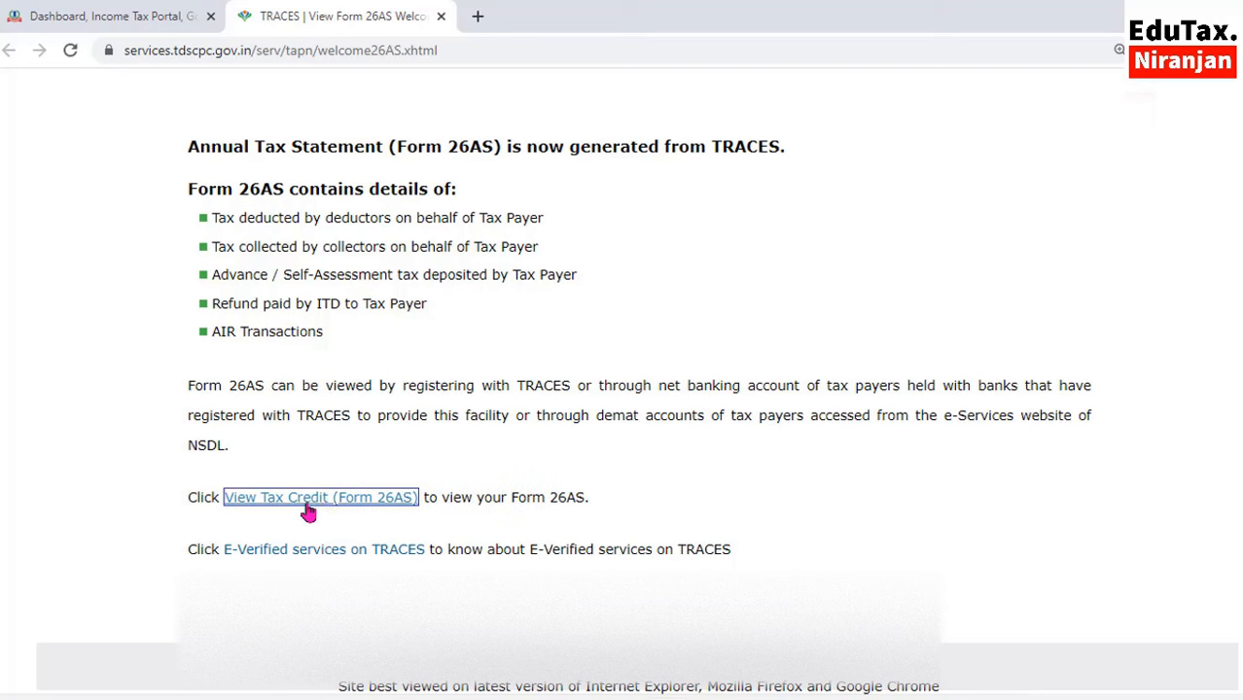
# Request the Form 26AS tax credit statement for assessment year 2022-23, viewed as HTML
pyautogui.click(353, 503)
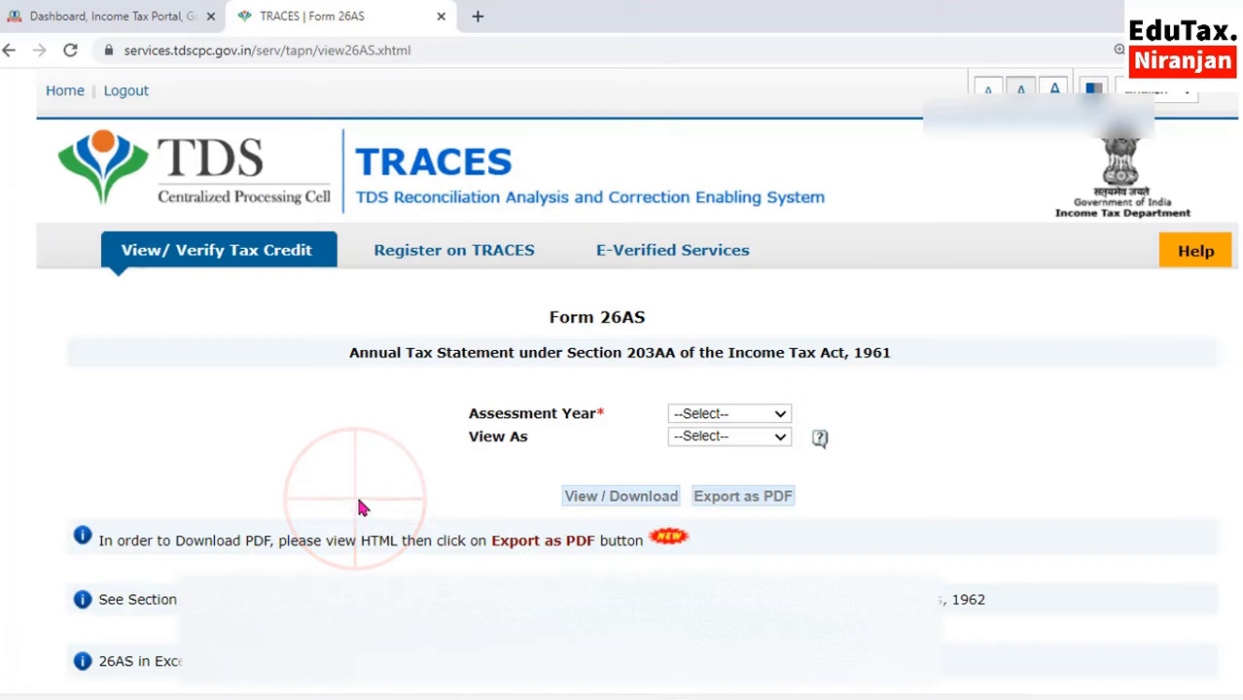
pyautogui.click(741, 416)
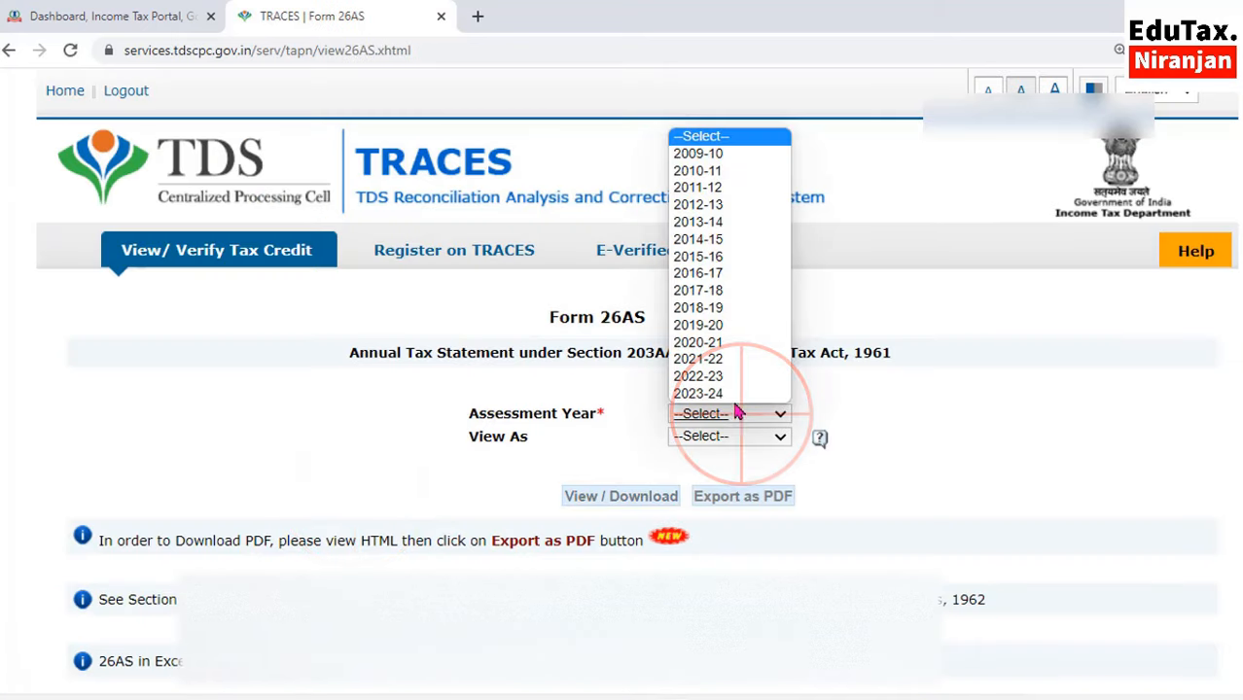
pyautogui.click(719, 376)
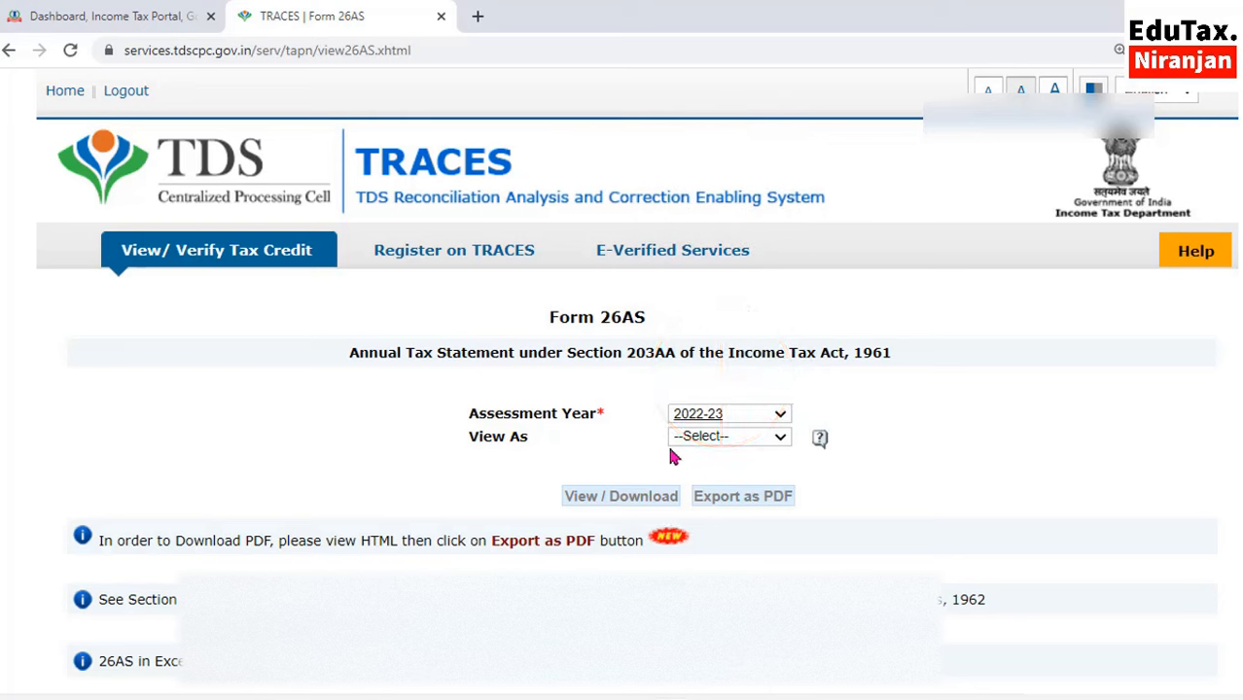
pyautogui.click(704, 440)
pyautogui.click(704, 474)
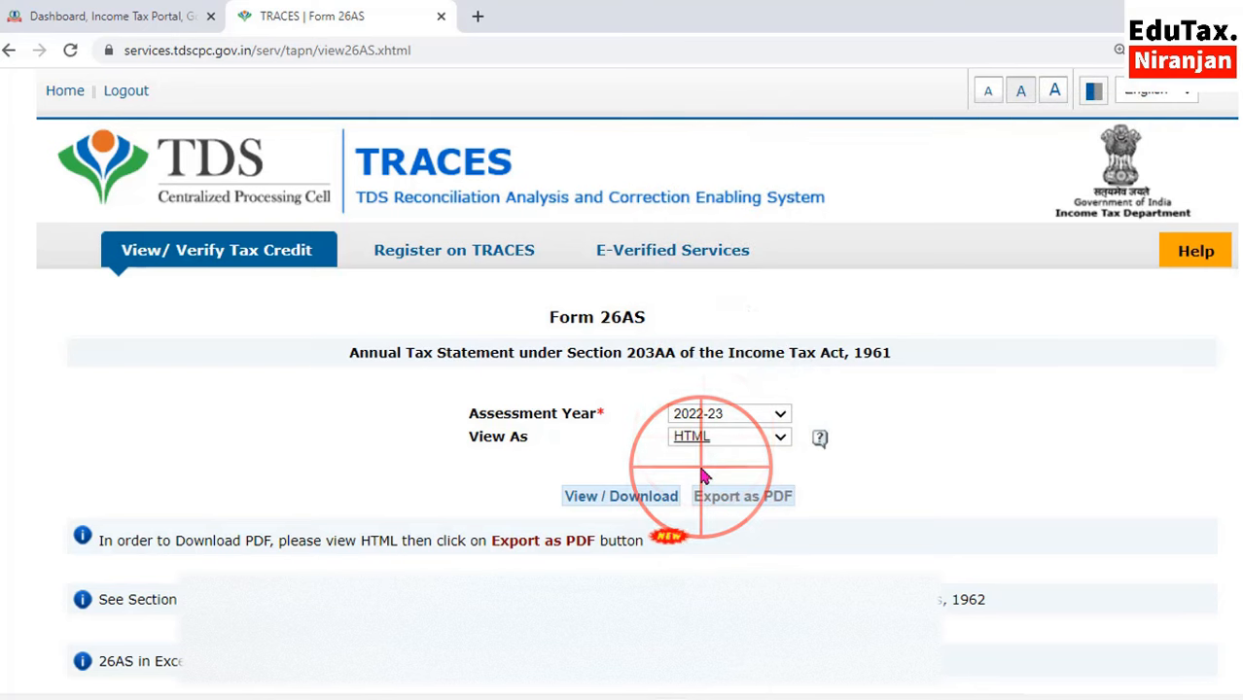
pyautogui.click(618, 509)
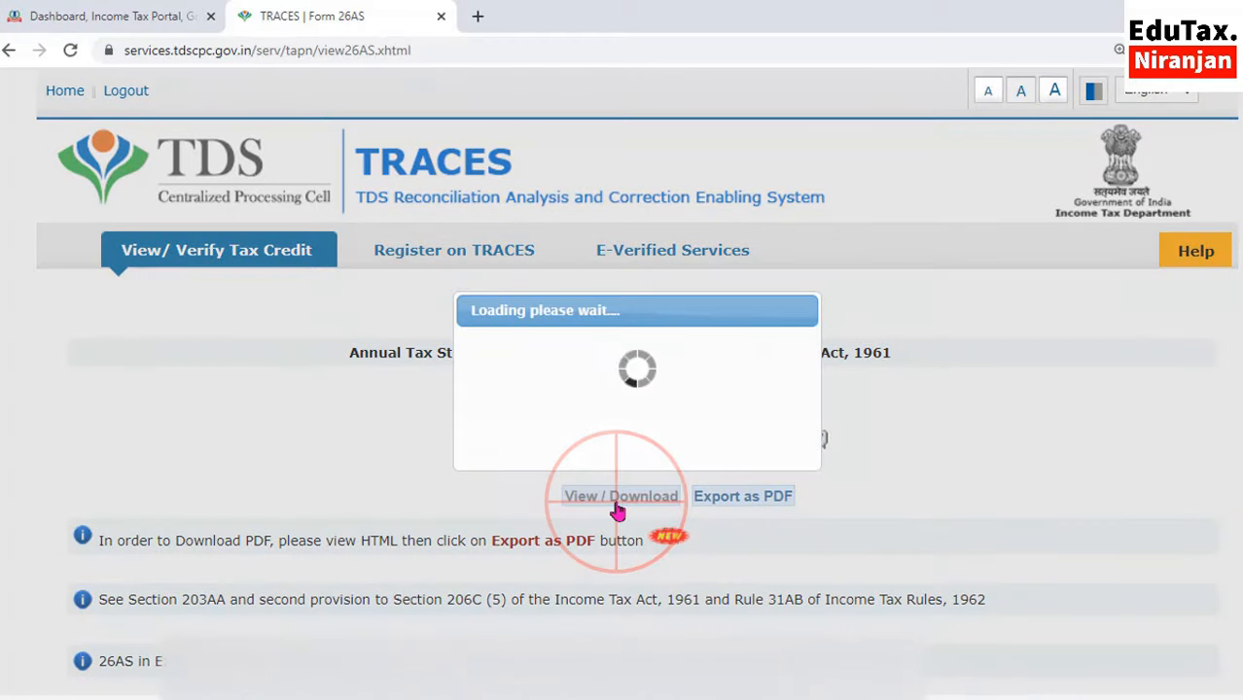
pyautogui.scroll(-8, 618, 508)
# Scroll through Form 26AS Parts A to G to review the TDS, tax paid and other entries
pyautogui.scroll(-1, 618, 510)
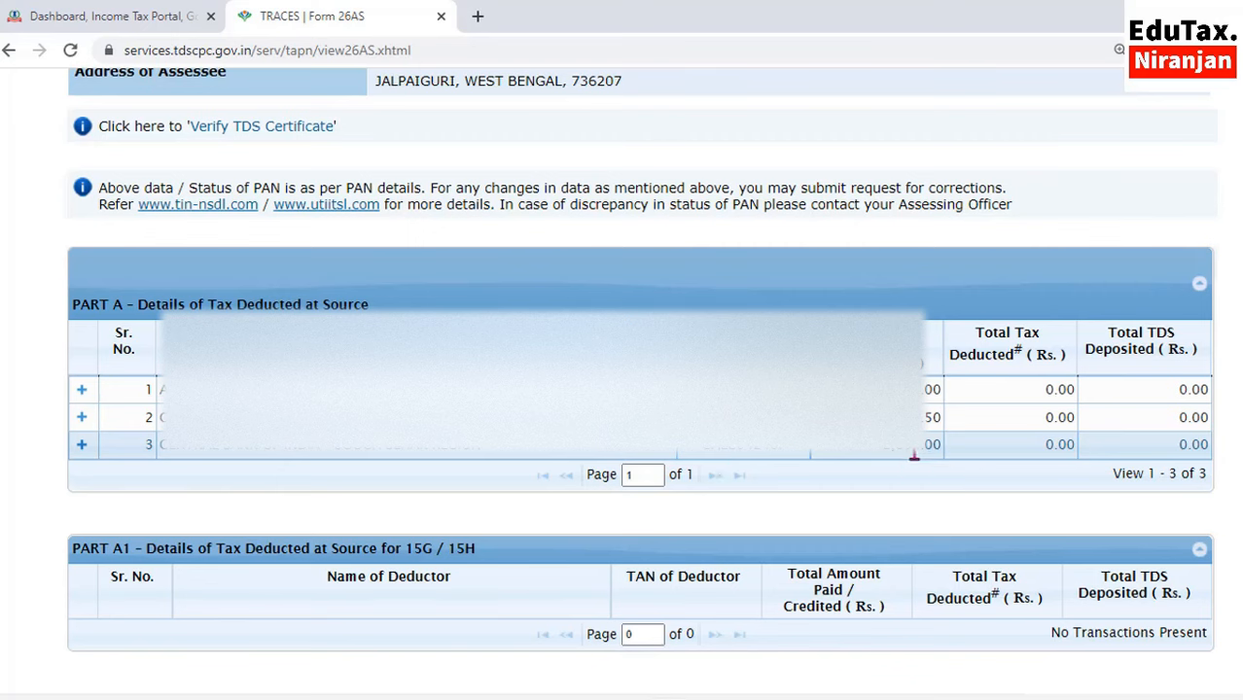
pyautogui.scroll(-8, 915, 455)
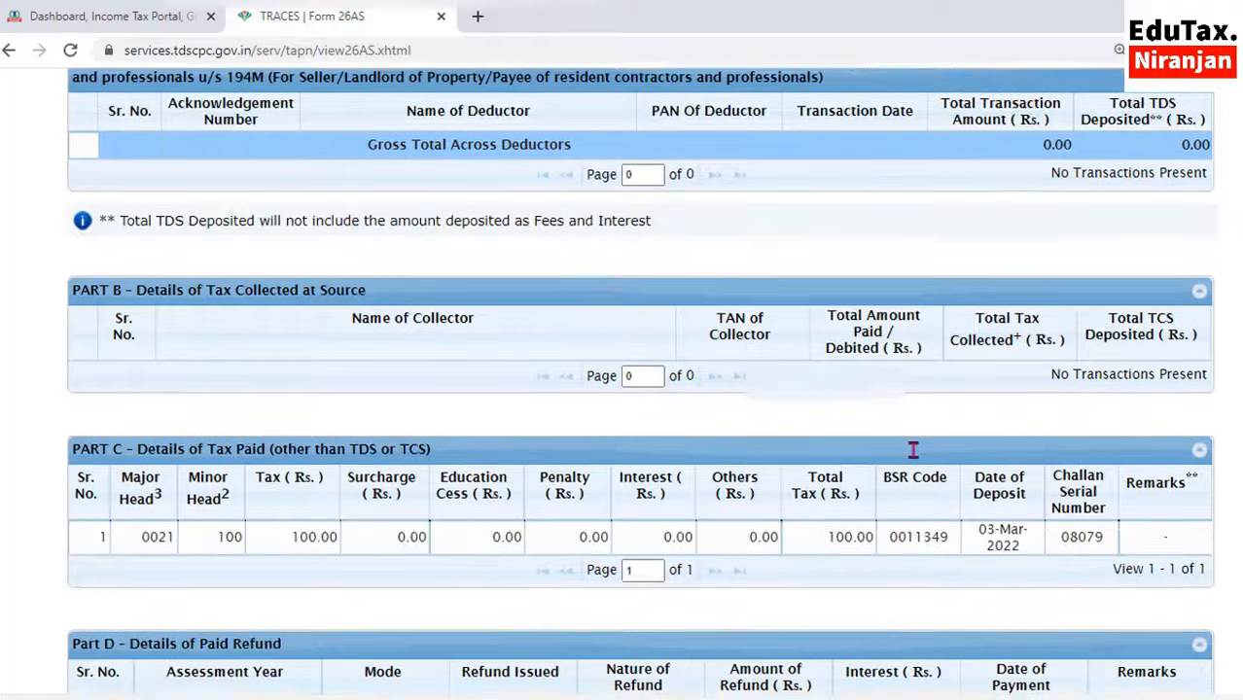
pyautogui.scroll(-4, 915, 451)
pyautogui.scroll(2, 914, 451)
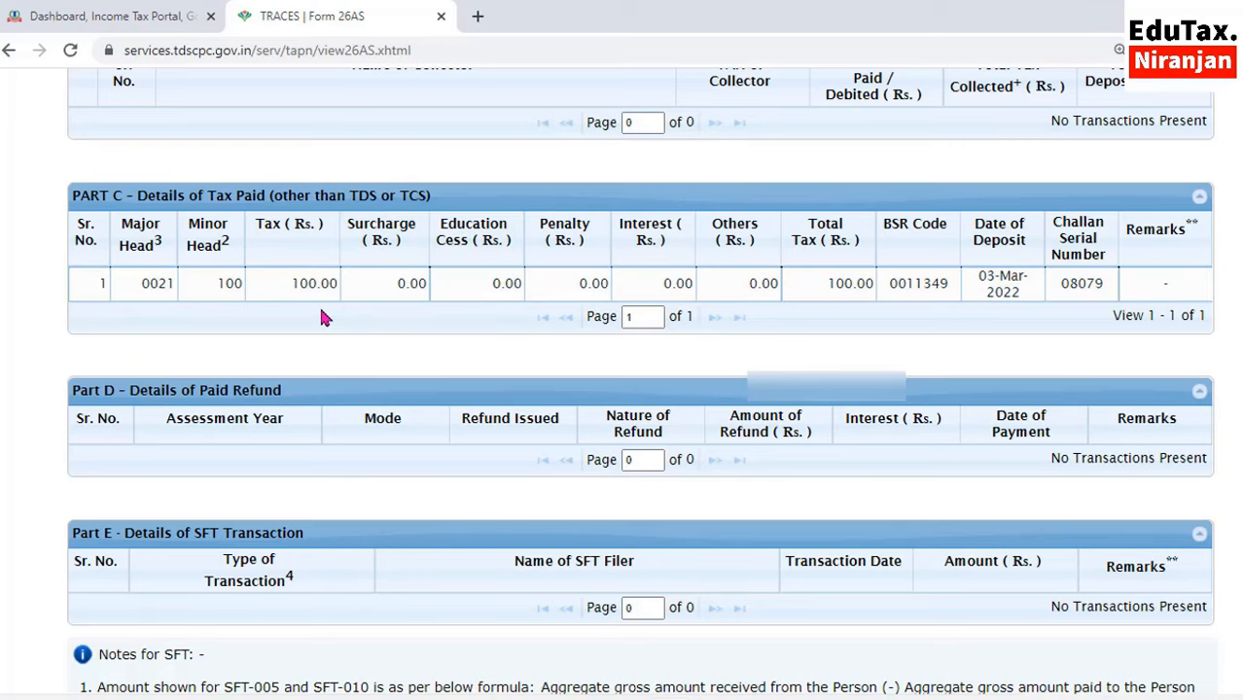
pyautogui.scroll(-6, 324, 318)
pyautogui.scroll(2, 324, 316)
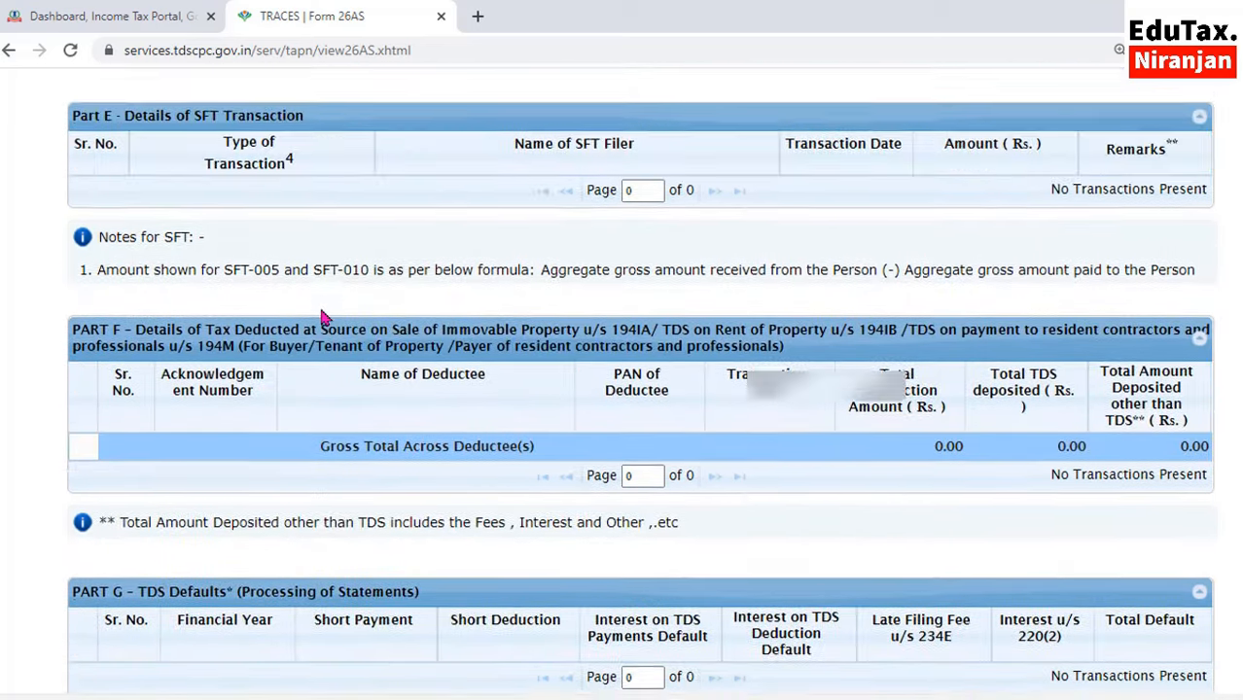
pyautogui.scroll(5, 325, 314)
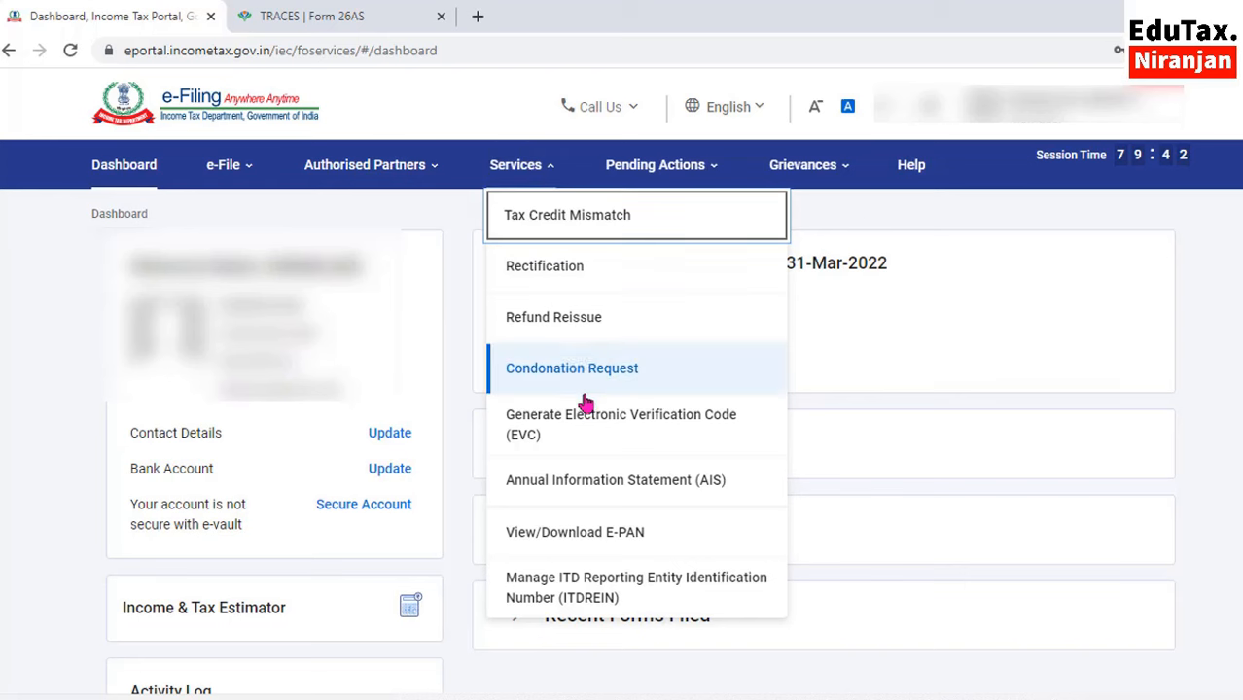
# Request the Annual Information Statement (AIS) and proceed to the Compliance Portal
pyautogui.click(588, 490)
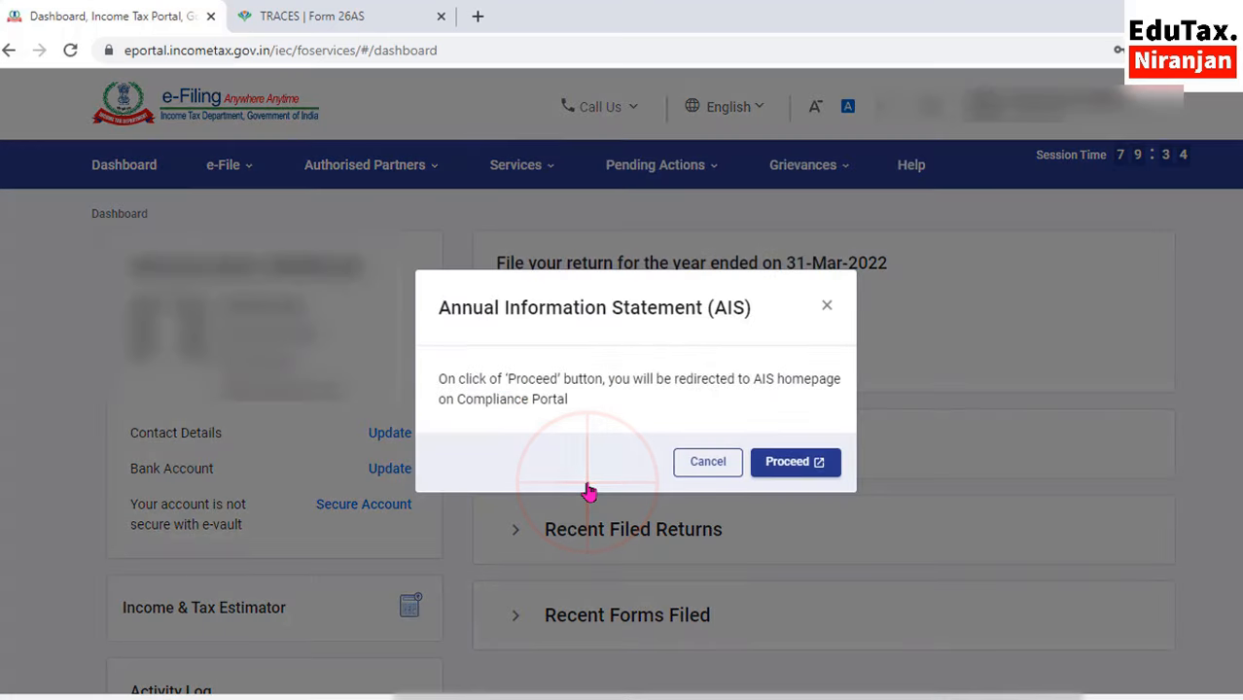
pyautogui.click(793, 468)
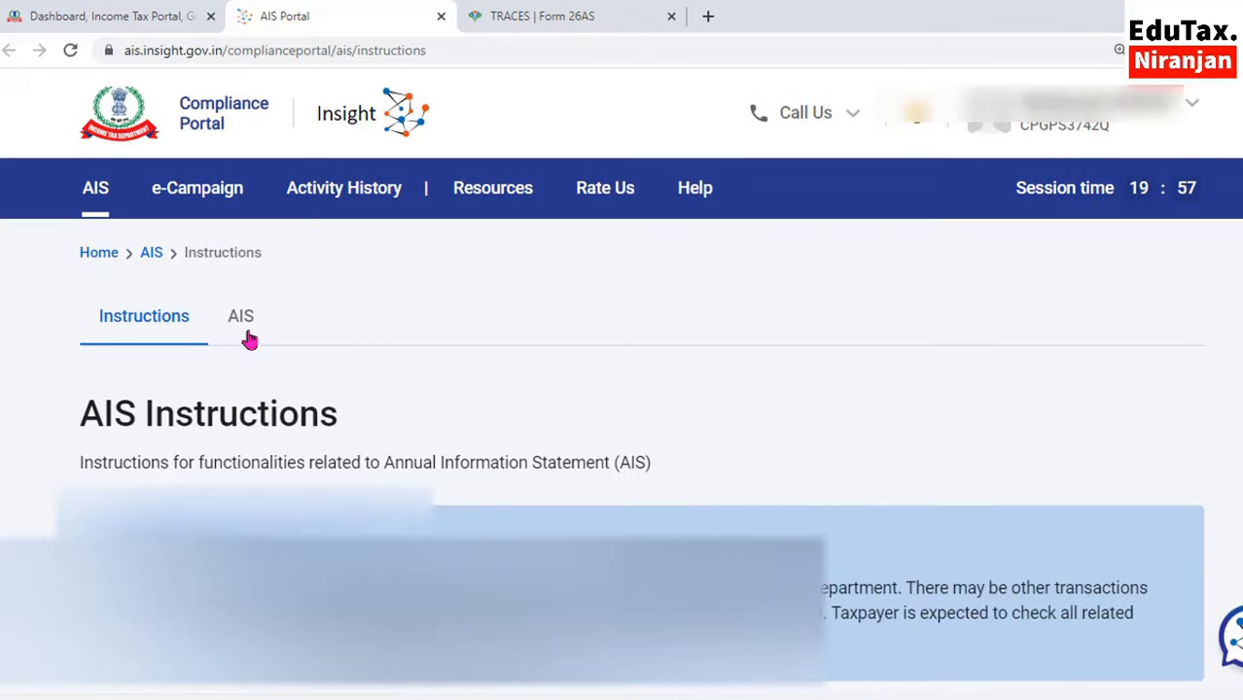
# Open the AIS home page and the F.Y. 2021-22 Taxpayer Information Summary, including the 4,393 securities sales
pyautogui.click(246, 322)
pyautogui.scroll(-3, 247, 331)
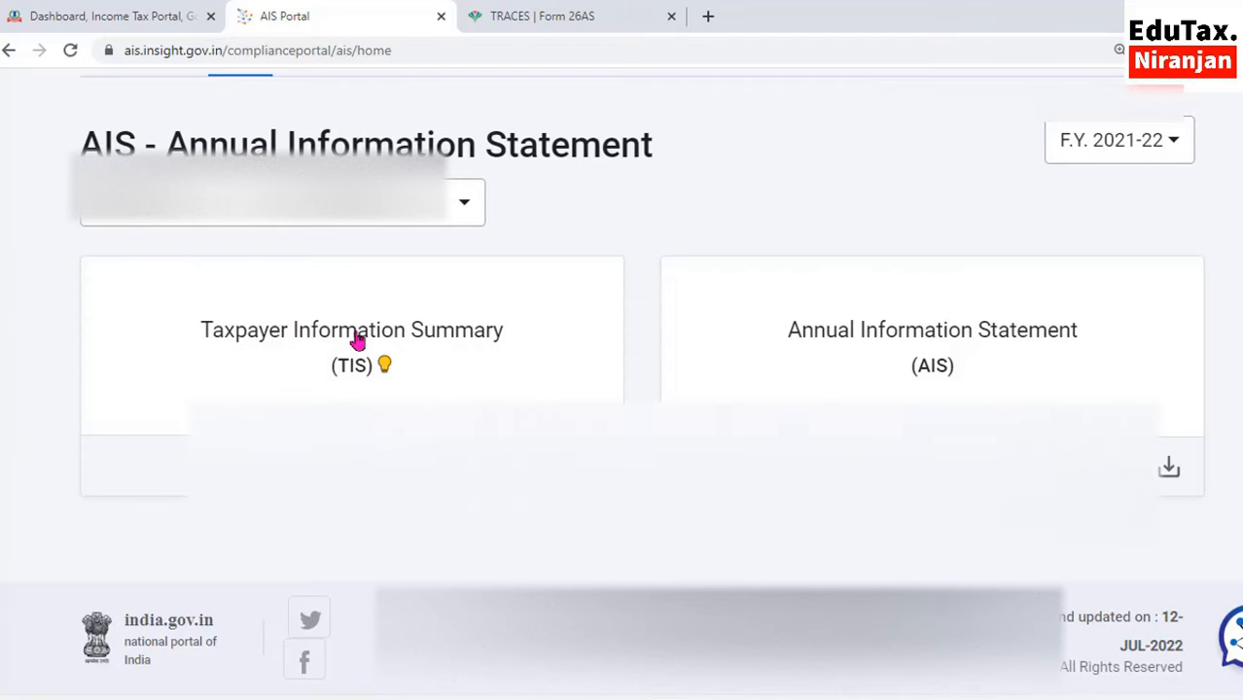
pyautogui.click(355, 342)
pyautogui.scroll(-3, 355, 342)
pyautogui.scroll(-4, 353, 326)
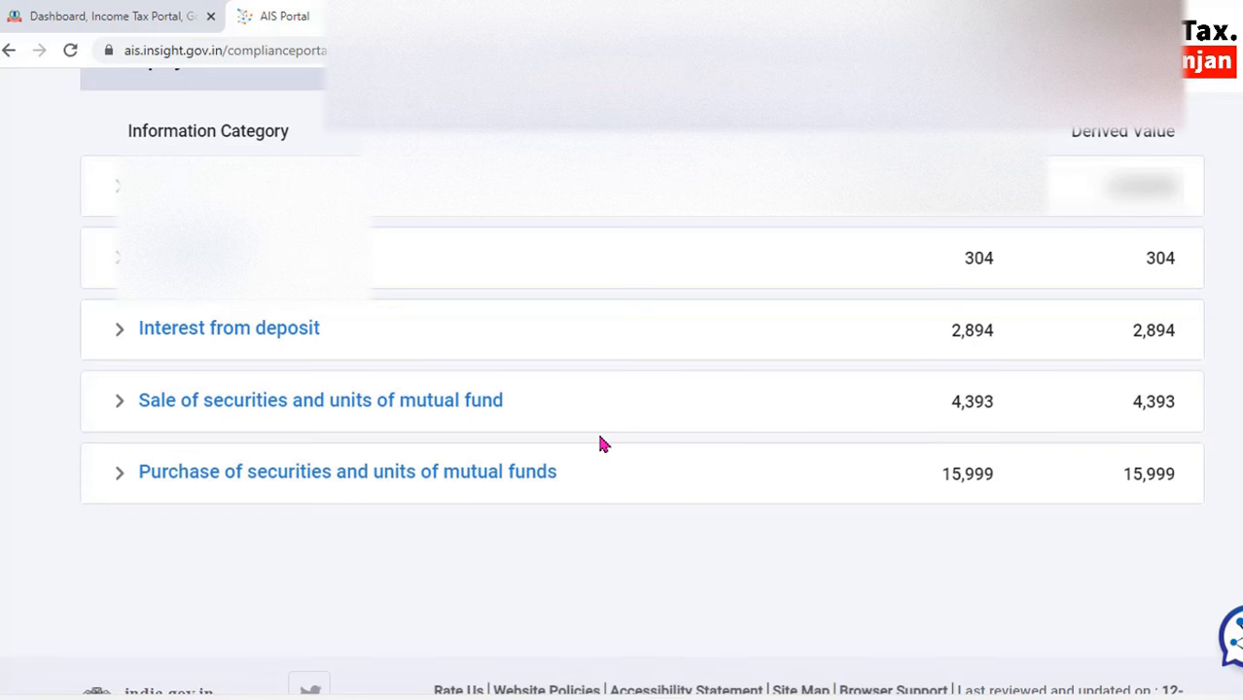
pyautogui.scroll(3, 600, 445)
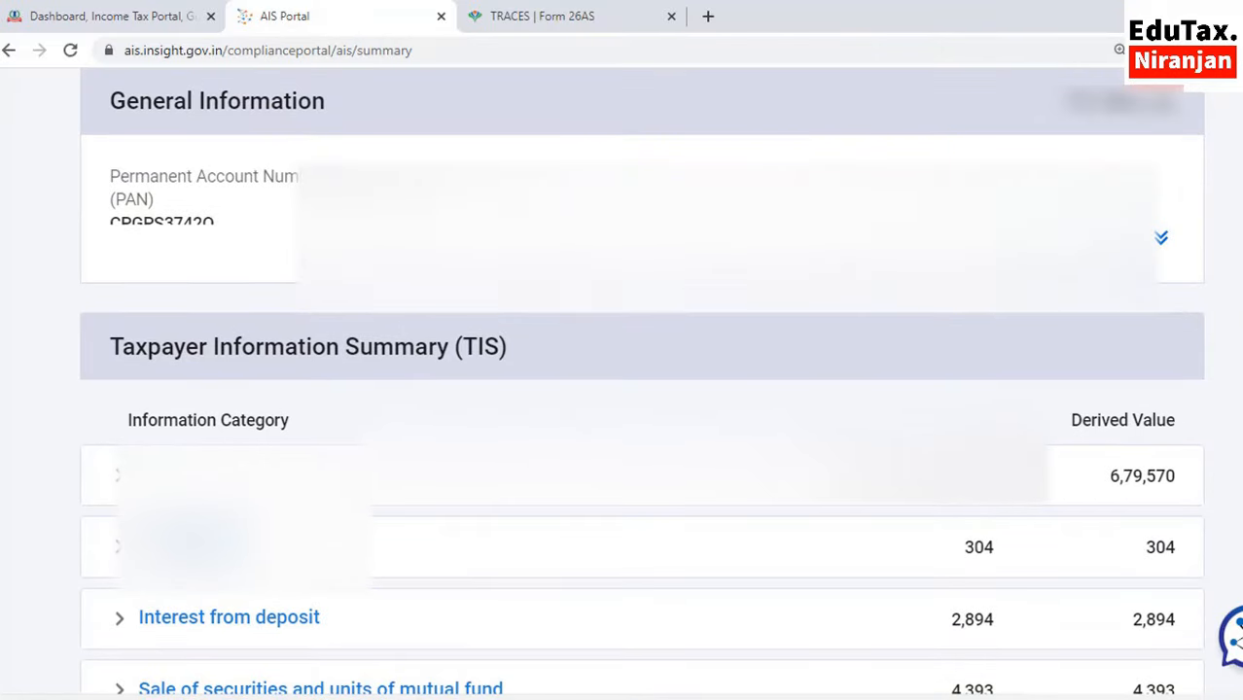
pyautogui.scroll(2, 599, 442)
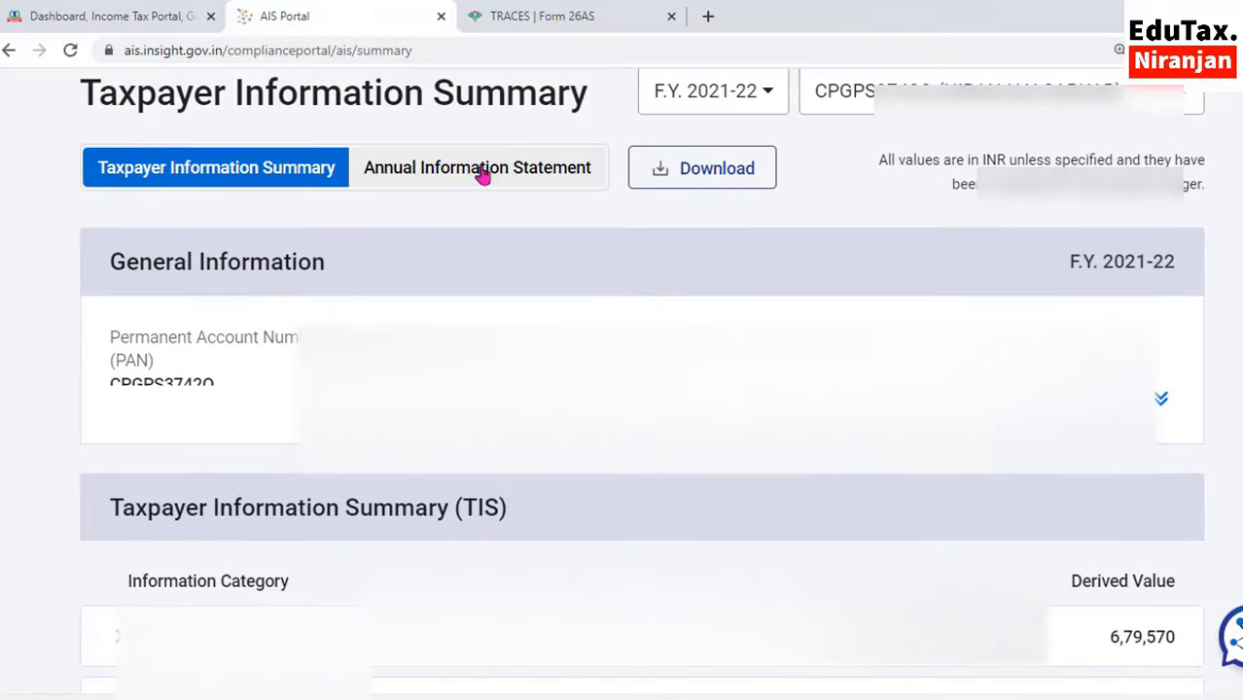
# Open the detailed Annual Information Statement and review its TDS/TCS salary and interest entries
pyautogui.click(482, 173)
pyautogui.scroll(-2, 482, 175)
pyautogui.scroll(-8, 485, 173)
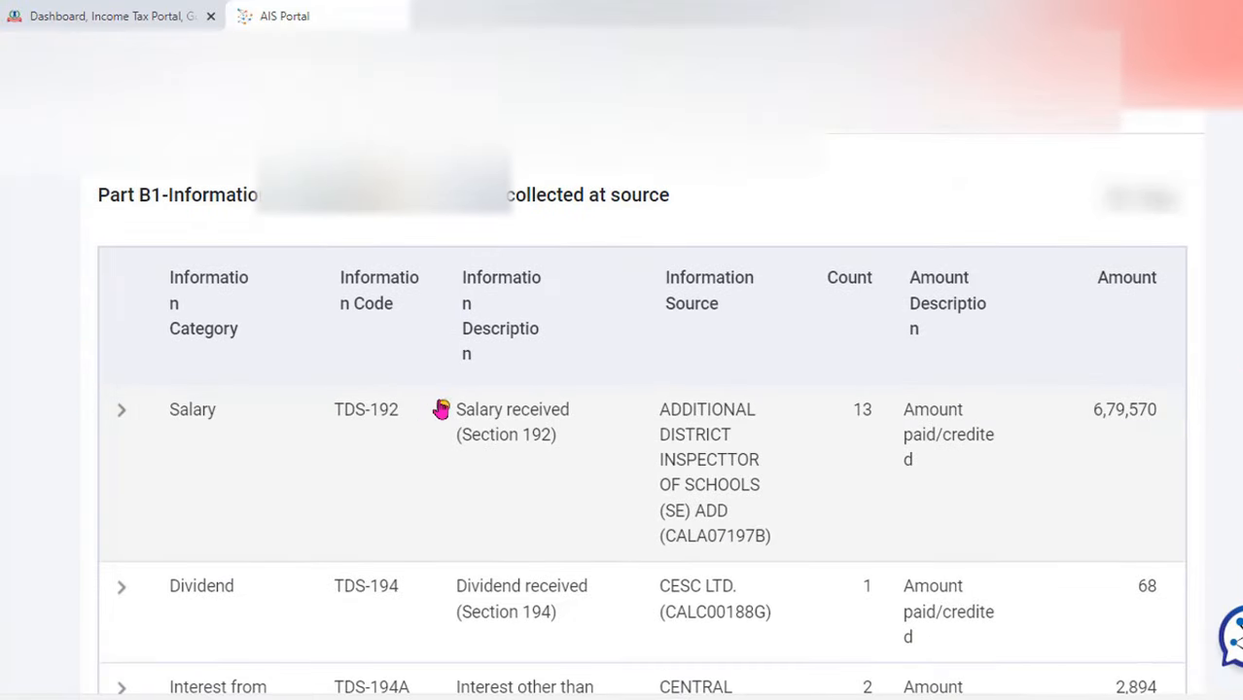
pyautogui.scroll(-3, 437, 407)
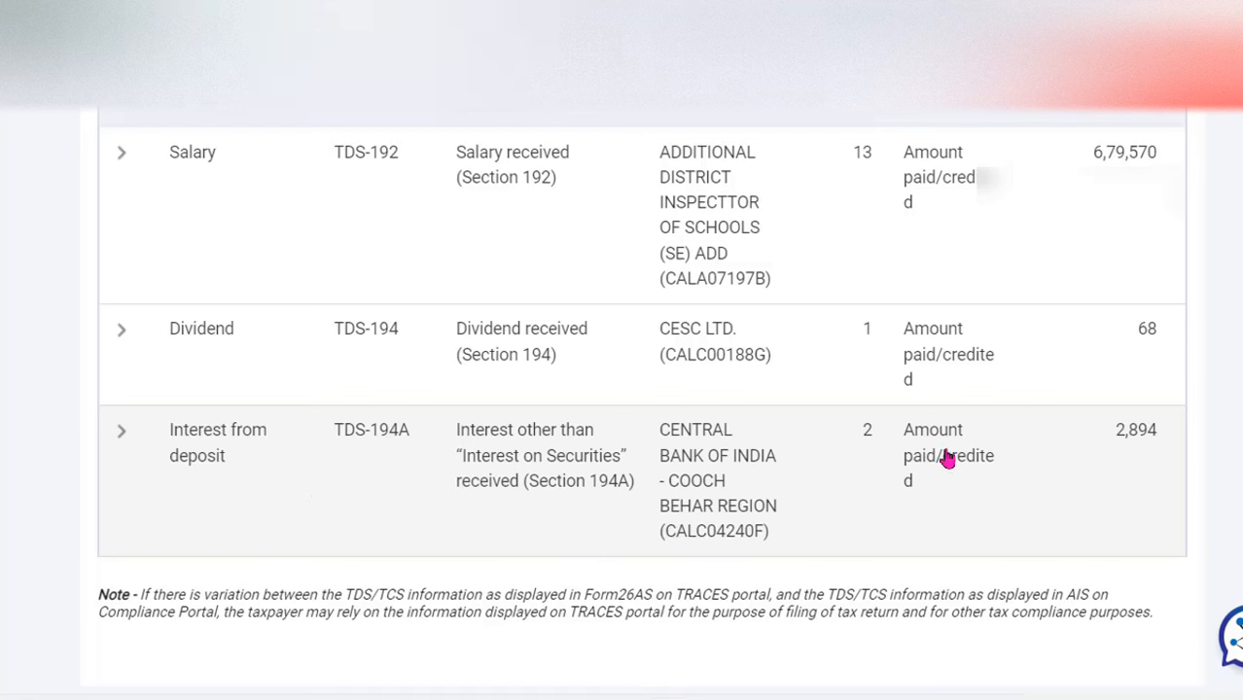
pyautogui.scroll(3, 505, 461)
pyautogui.scroll(2, 499, 461)
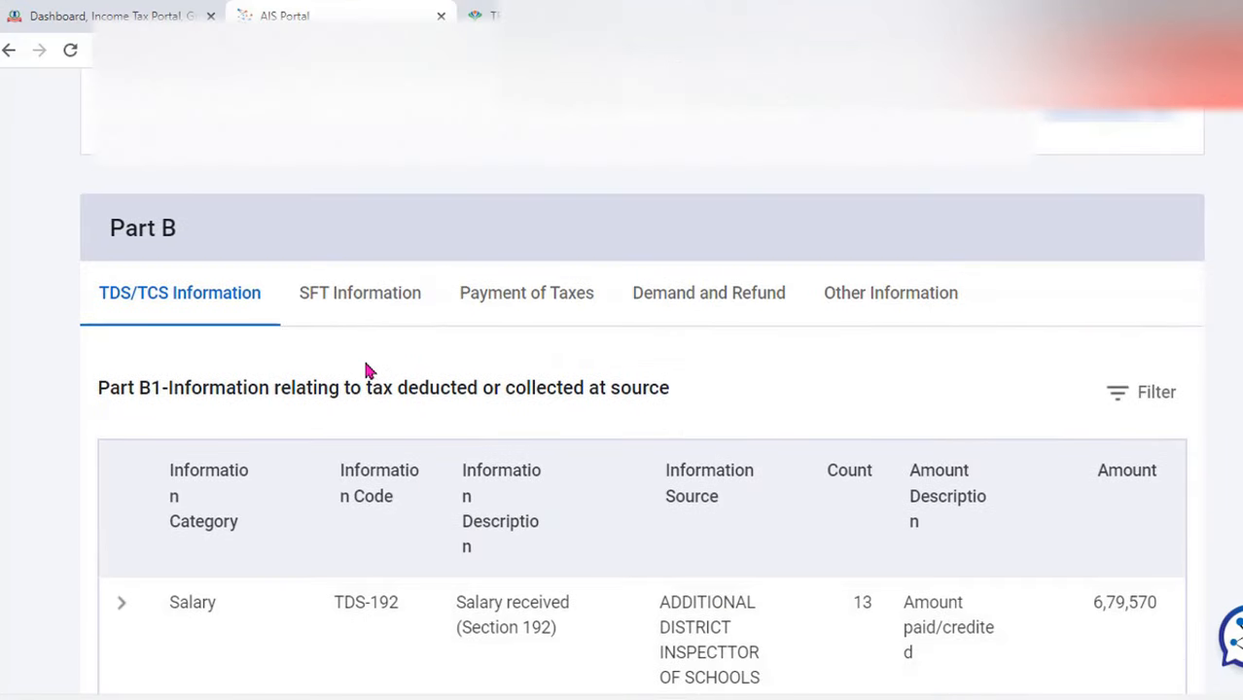
# Review the SFT dividend and interest details, then go back to the NS workbook
pyautogui.click(350, 304)
pyautogui.scroll(-5, 353, 305)
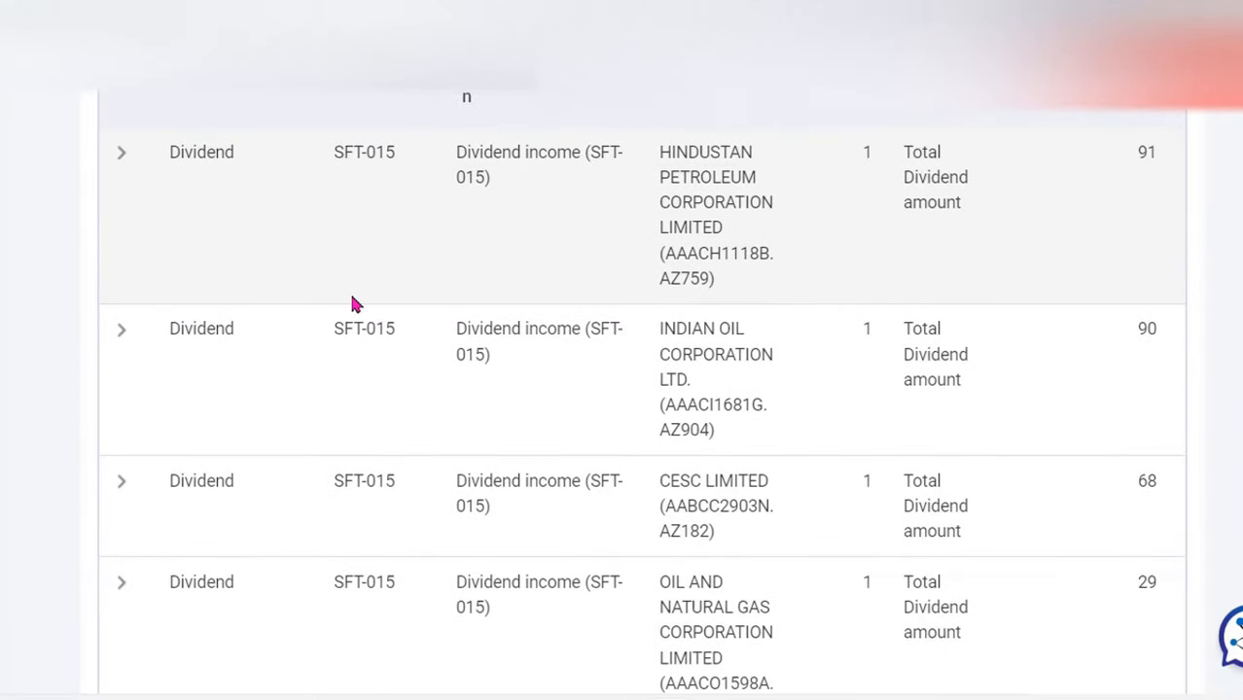
pyautogui.scroll(1, 353, 304)
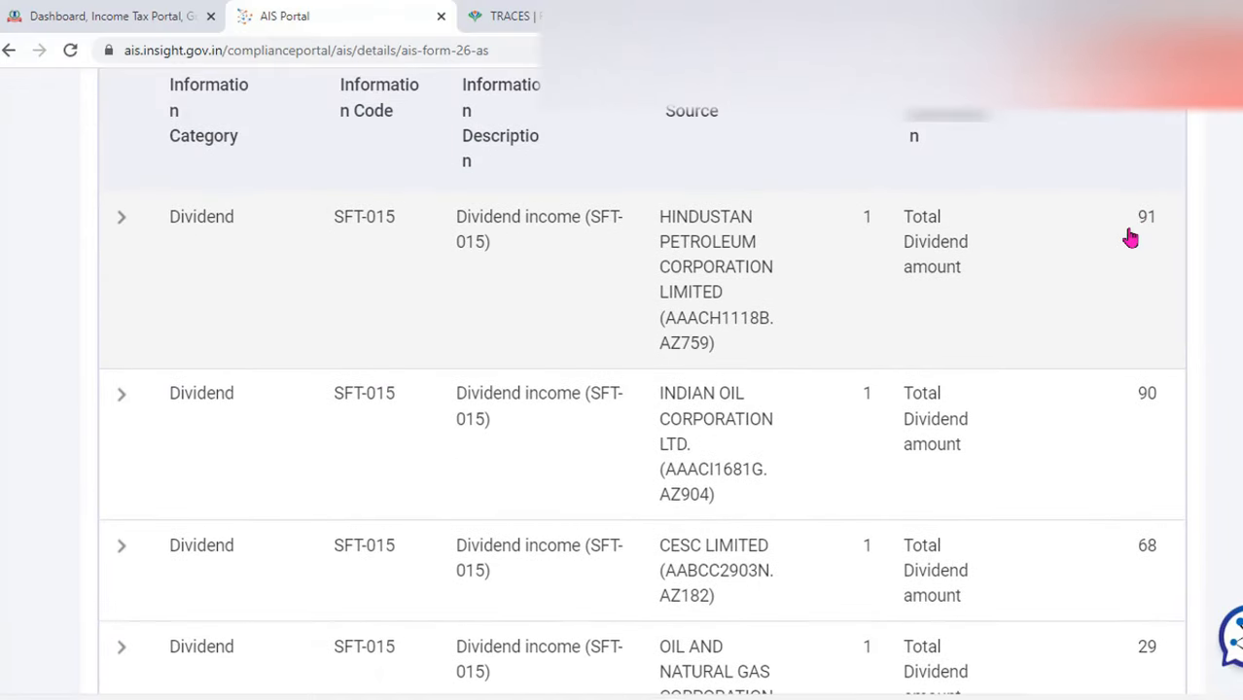
pyautogui.scroll(-1, 1131, 239)
pyautogui.scroll(1, 1131, 239)
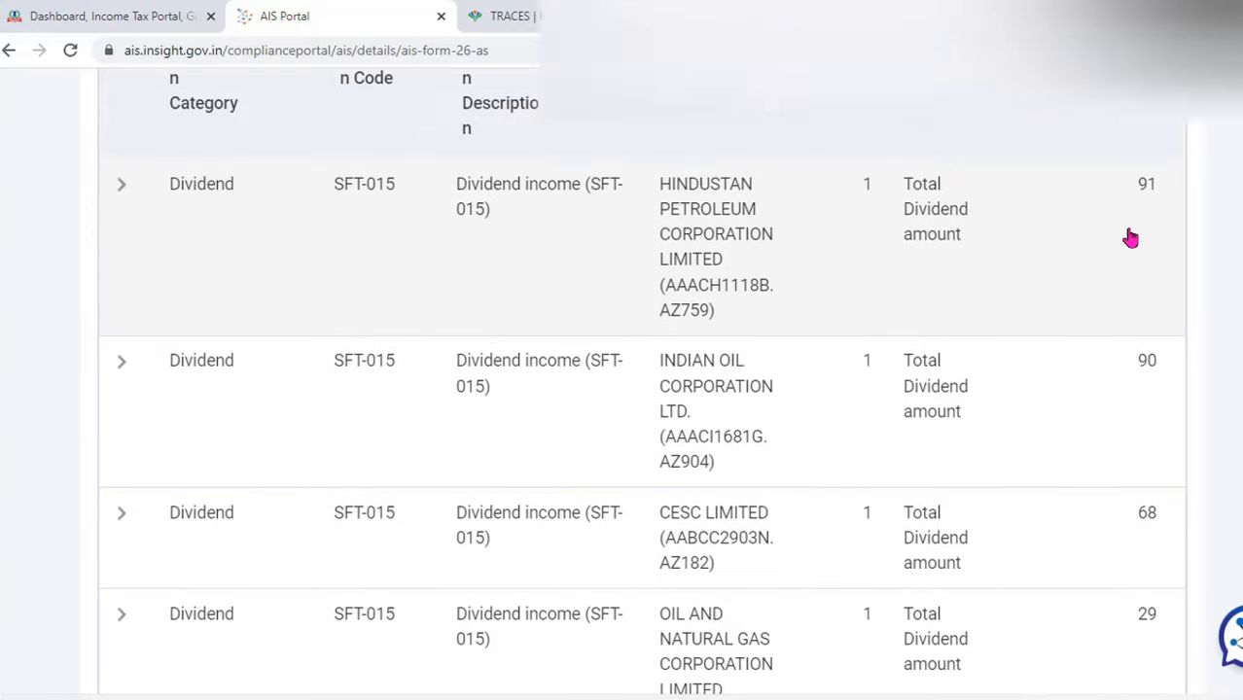
pyautogui.scroll(1, 418, 311)
pyautogui.scroll(-2, 1134, 292)
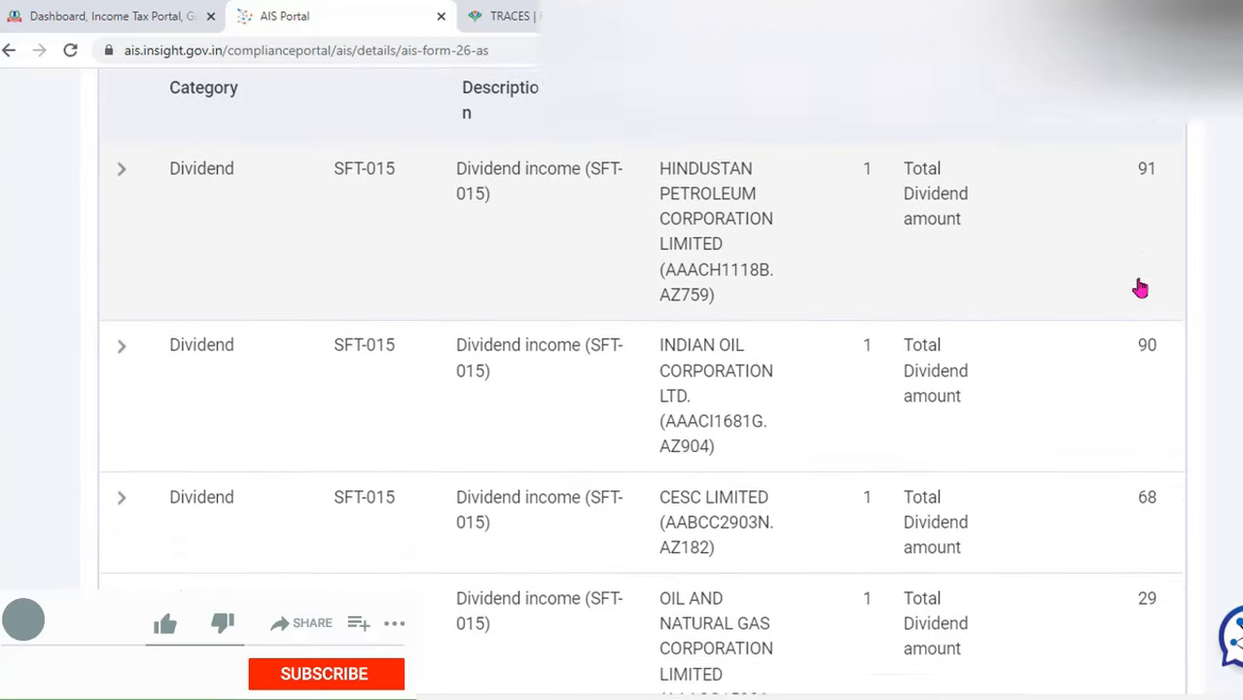
pyautogui.scroll(-4, 1144, 323)
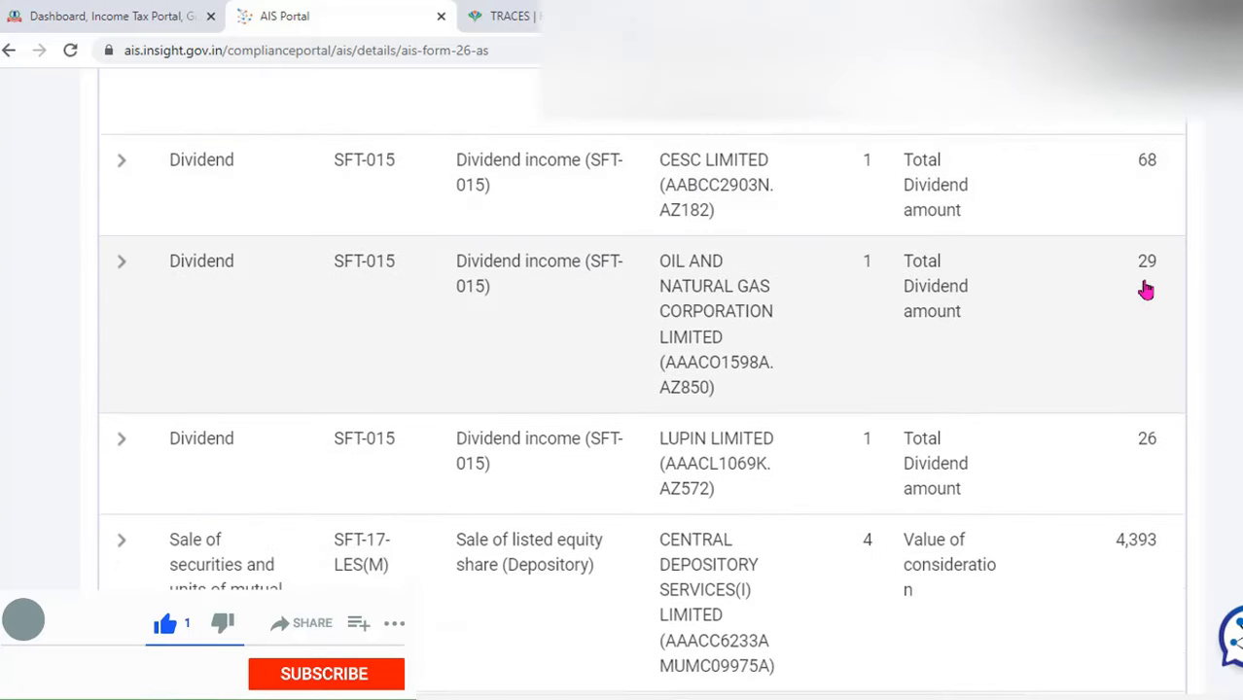
pyautogui.scroll(-2, 1147, 336)
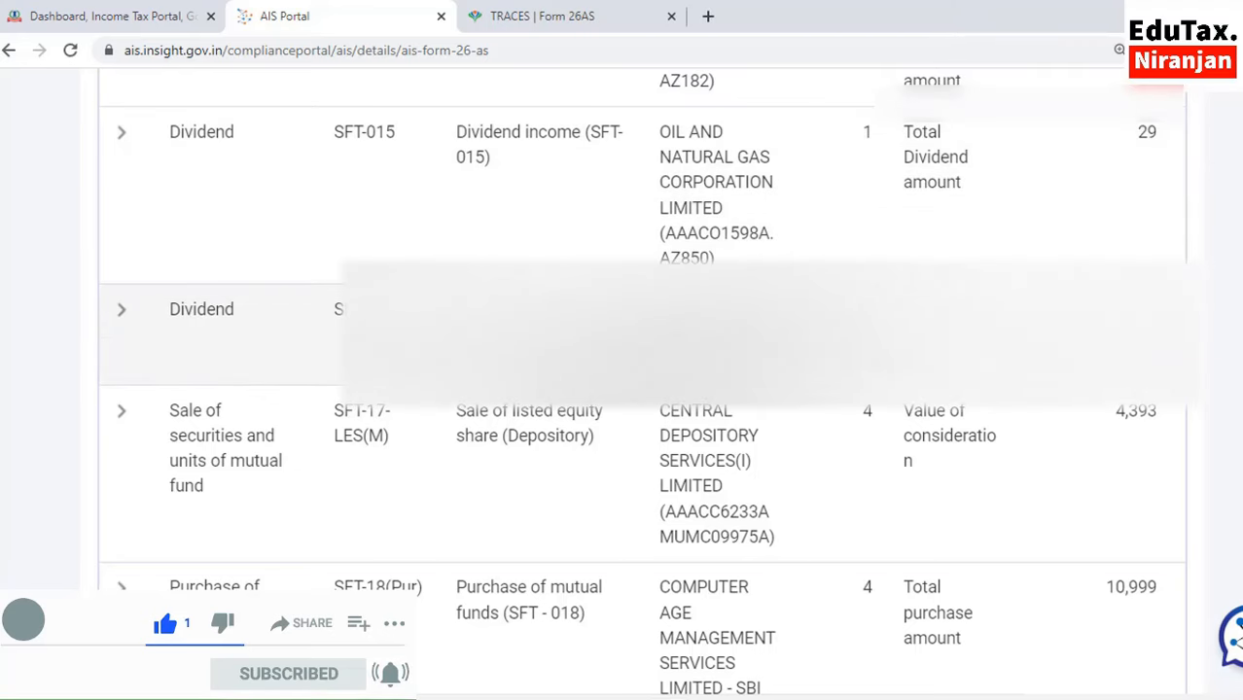
pyautogui.click(778, 656)
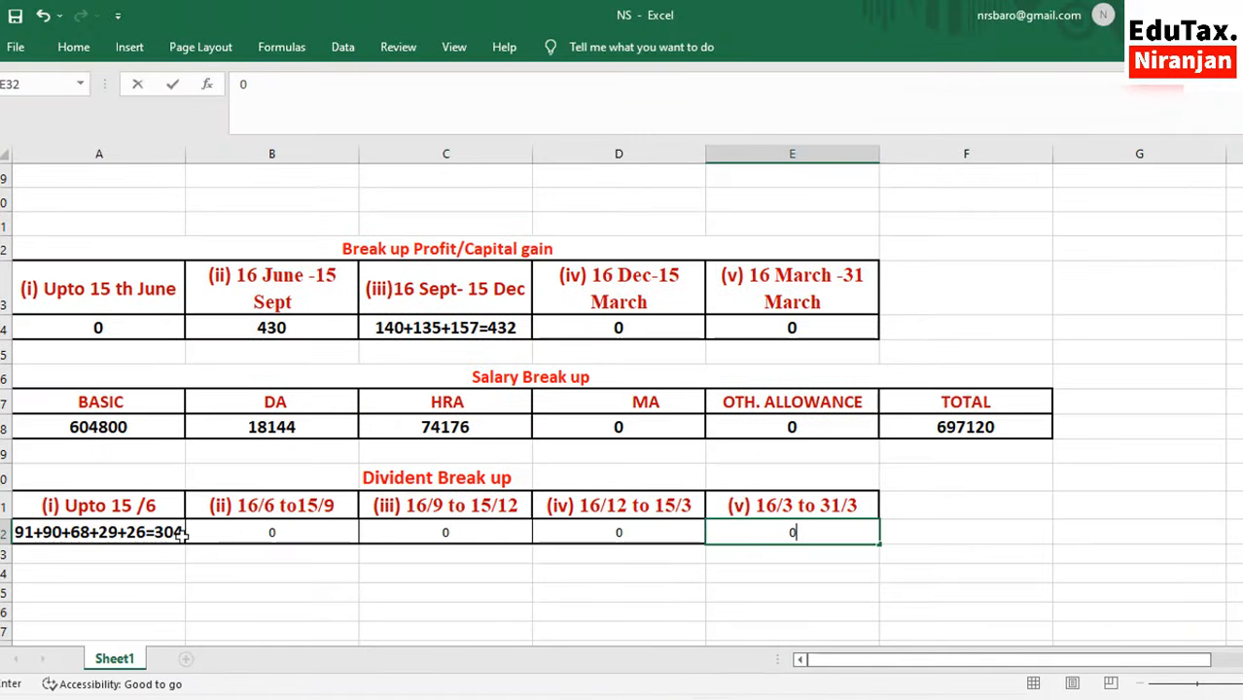
# Bring the AIS page back and review the dividend rows, the 4,393 share sale and the 10,999 and 5,000 mutual fund purchases
pyautogui.scroll(2, 647, 486)
pyautogui.moveTo(666, 697)
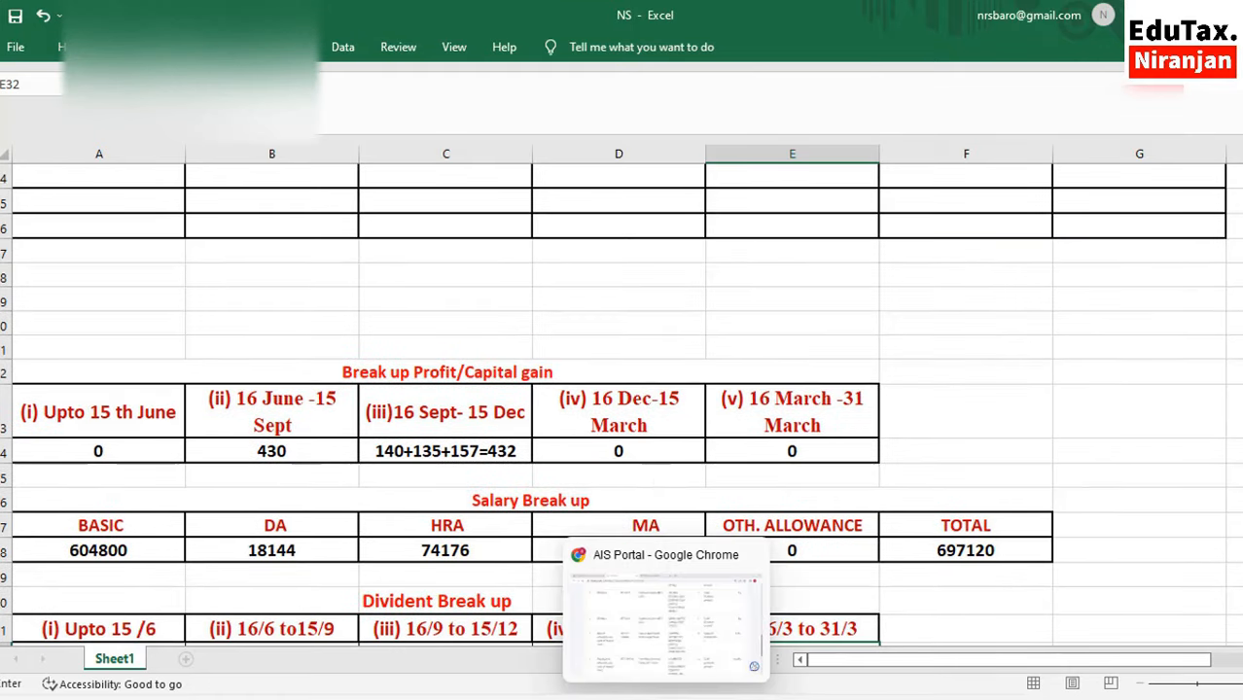
pyautogui.click(617, 647)
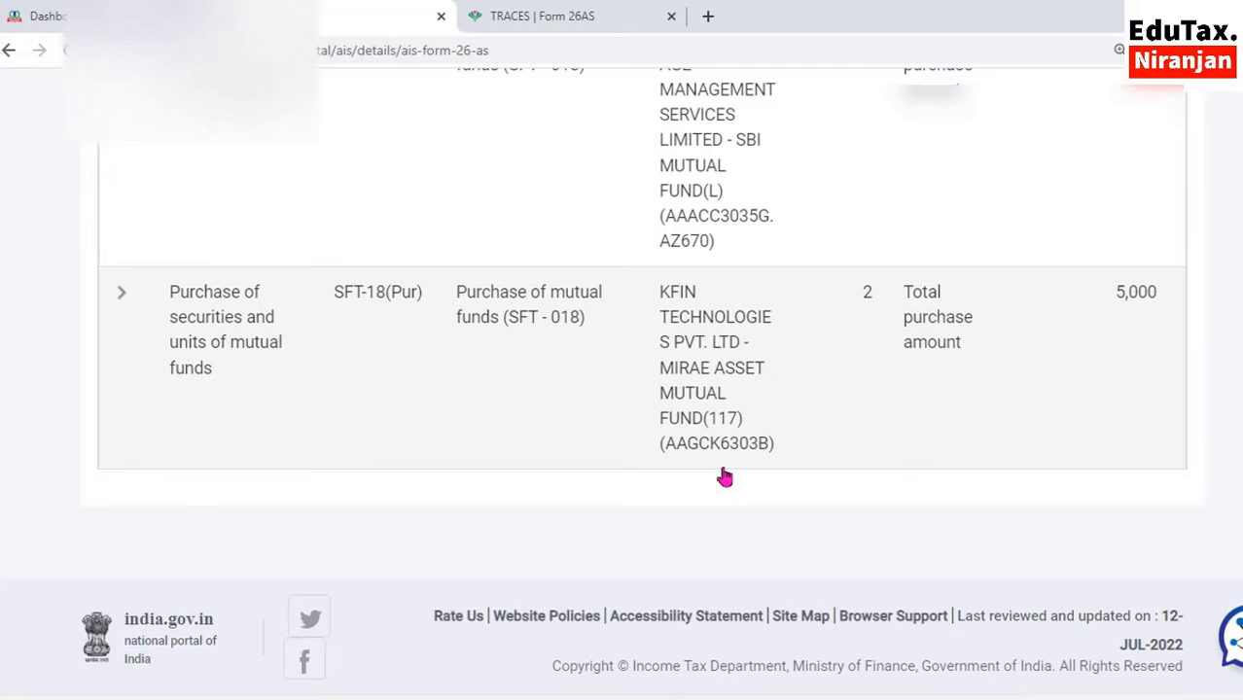
pyautogui.scroll(3, 667, 477)
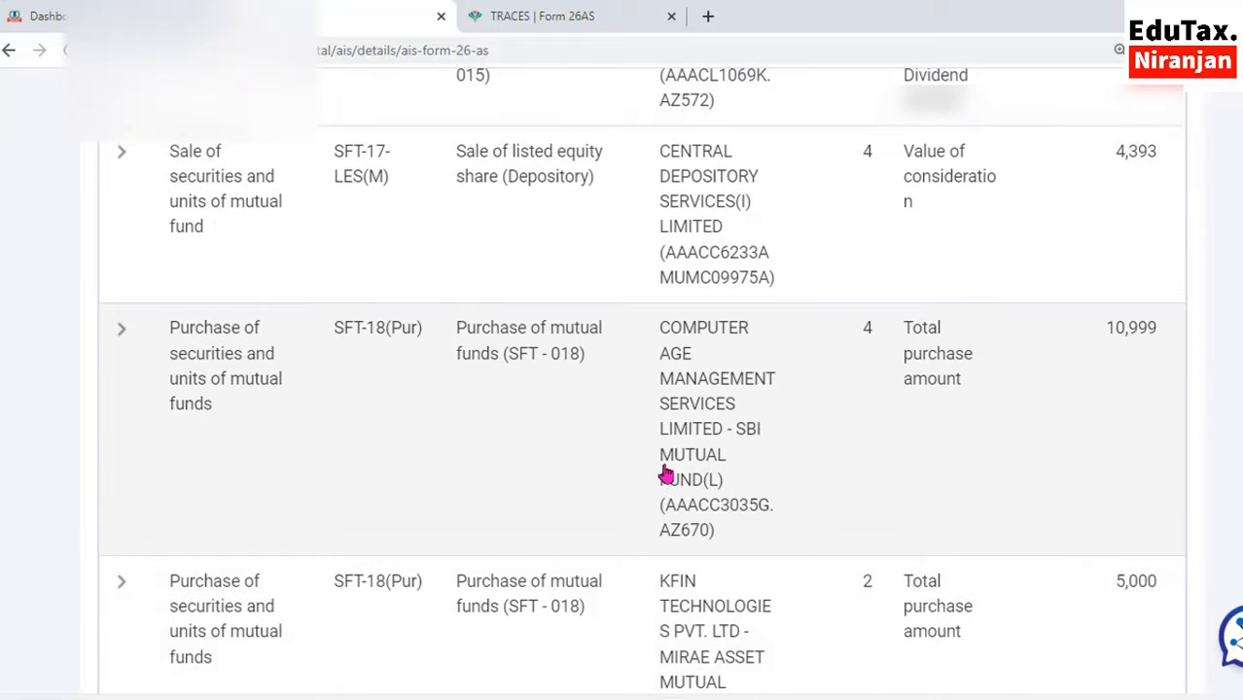
pyautogui.scroll(1, 667, 474)
pyautogui.scroll(1, 666, 475)
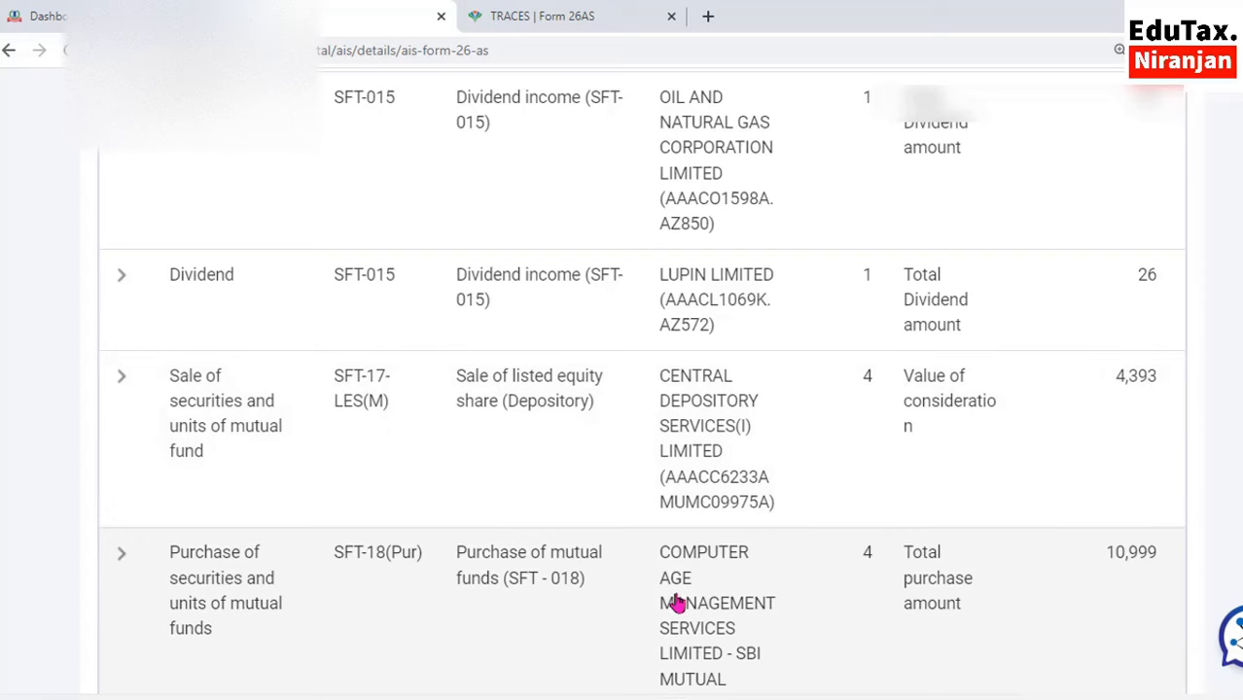
# Start filing a return for assessment year 2022-23 in online mode
pyautogui.click(87, 16)
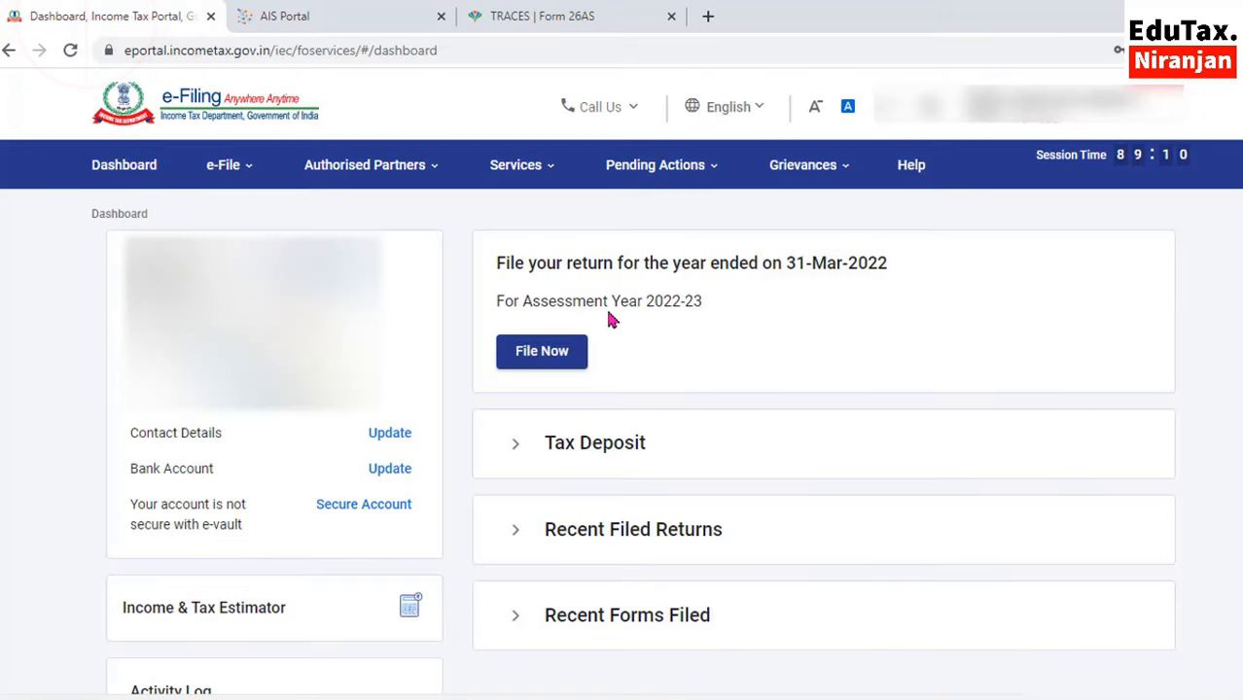
pyautogui.click(541, 354)
pyautogui.click(214, 396)
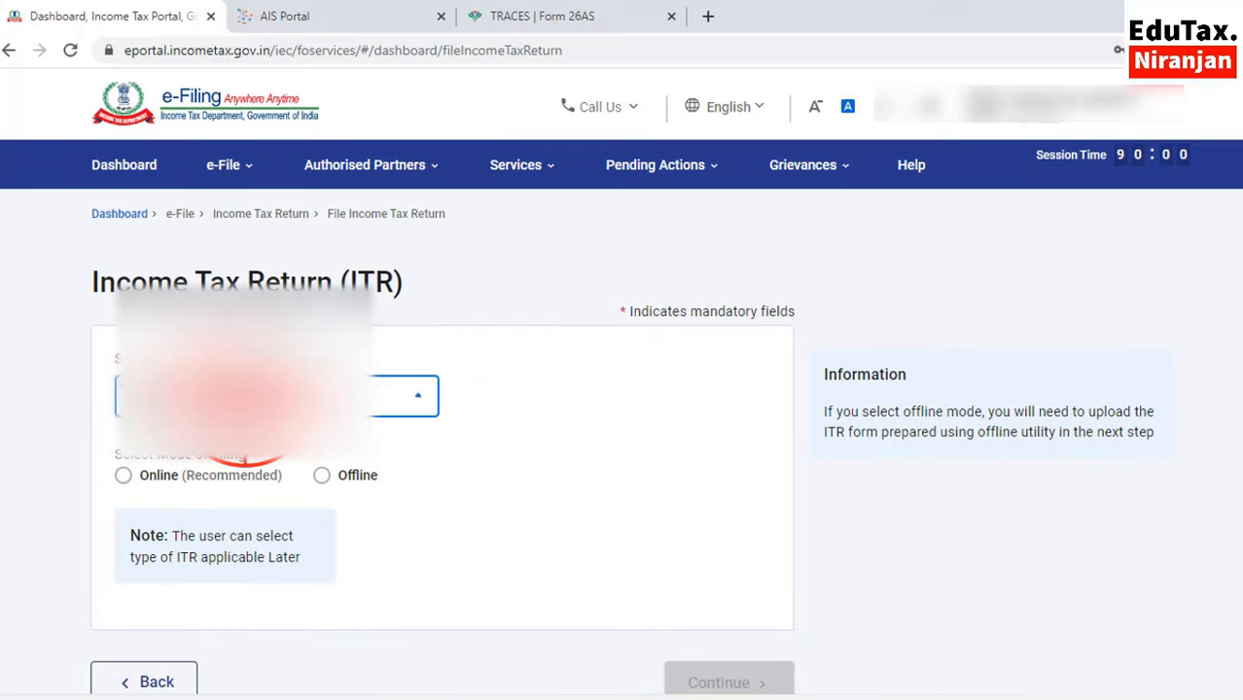
pyautogui.click(201, 499)
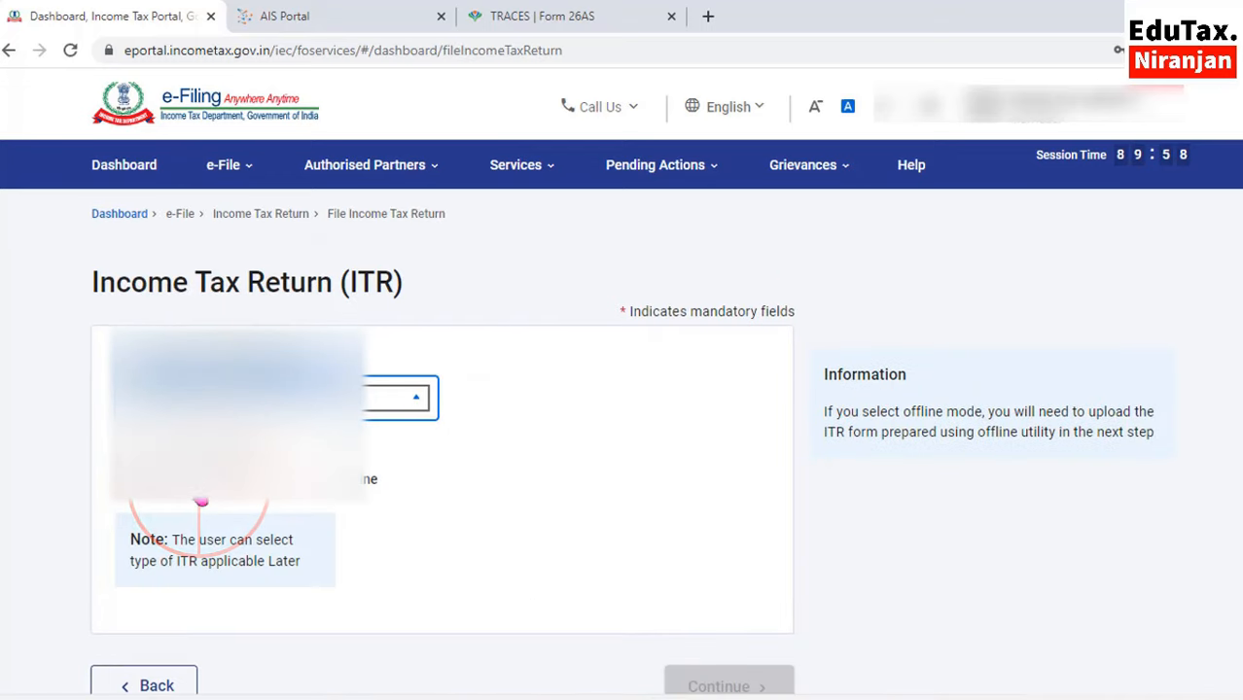
pyautogui.click(129, 481)
pyautogui.scroll(-2, 486, 519)
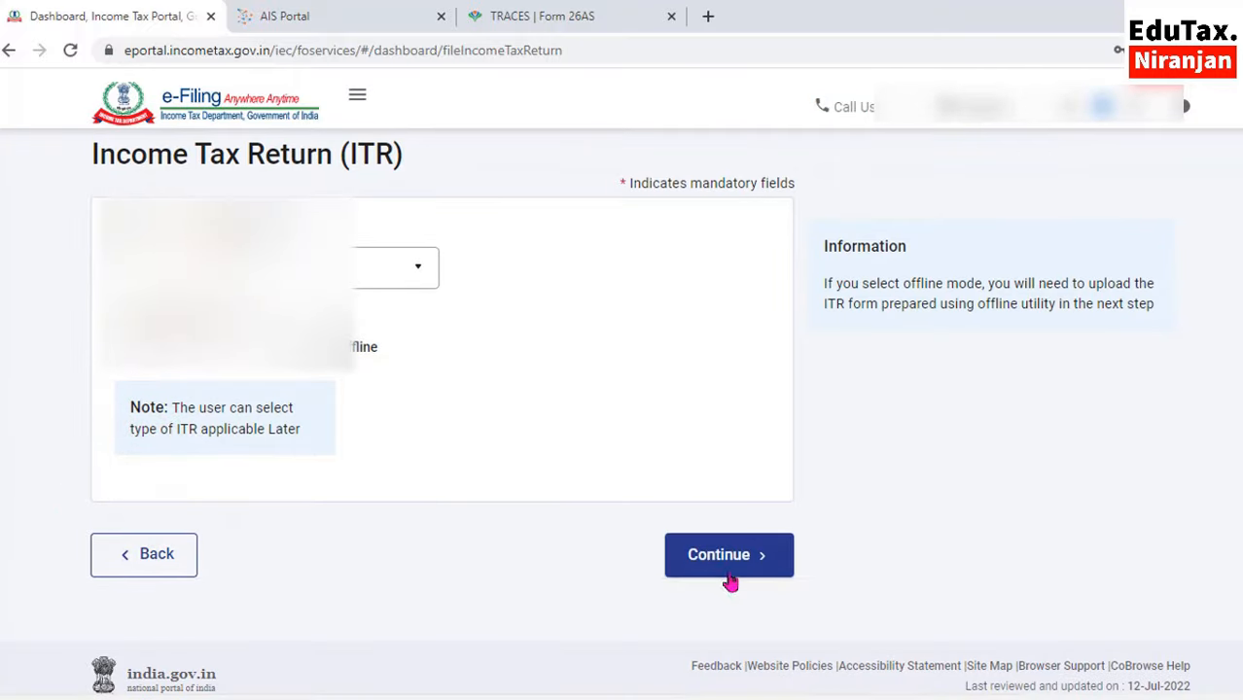
pyautogui.click(729, 555)
# Begin a fresh filing instead of the draft and proceed with ITR-2
pyautogui.scroll(-3, 729, 569)
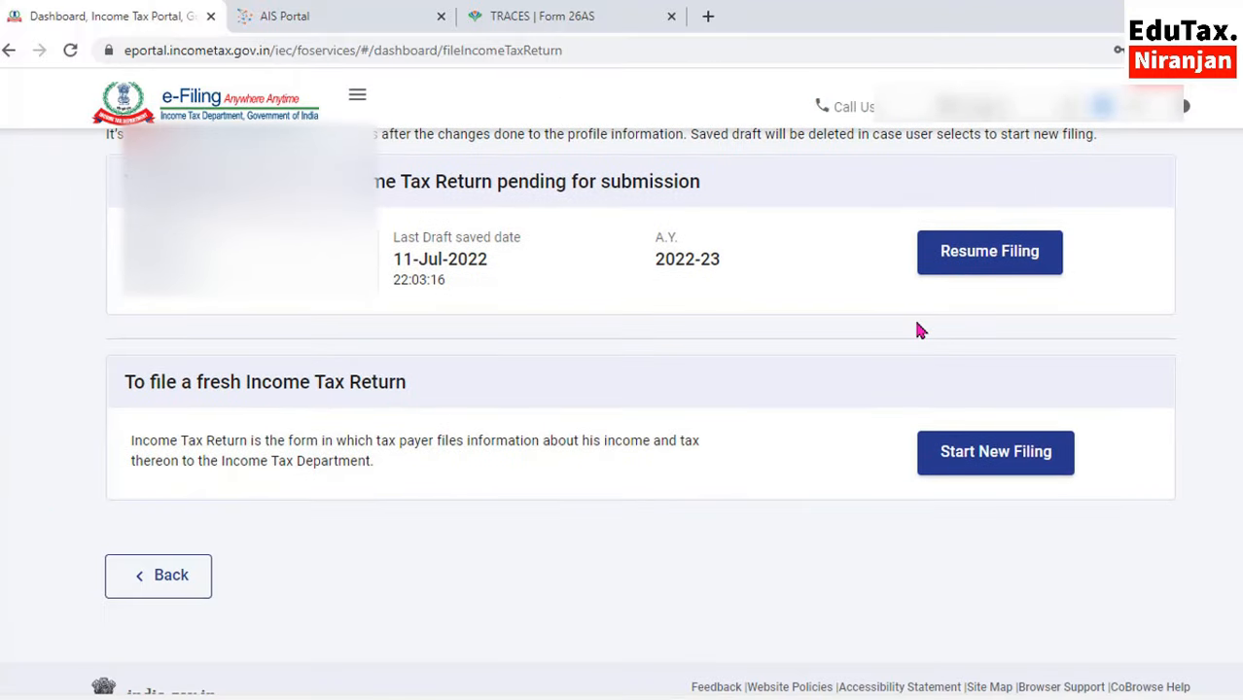
pyautogui.click(999, 457)
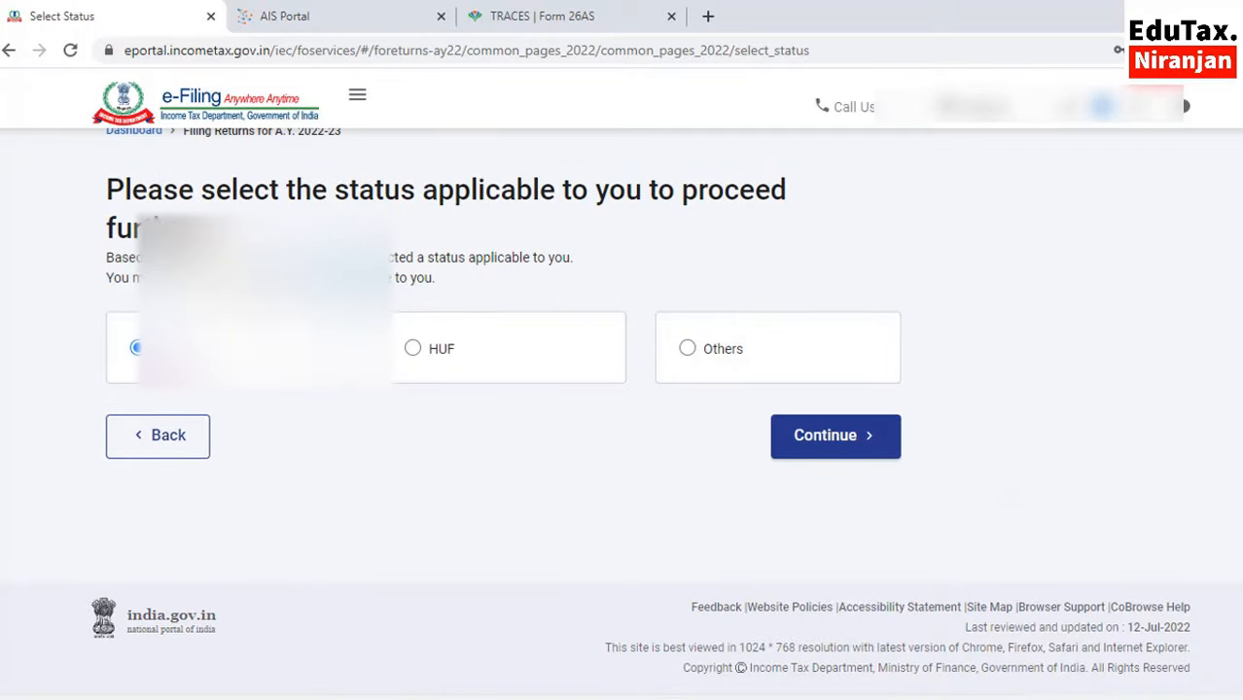
pyautogui.click(856, 437)
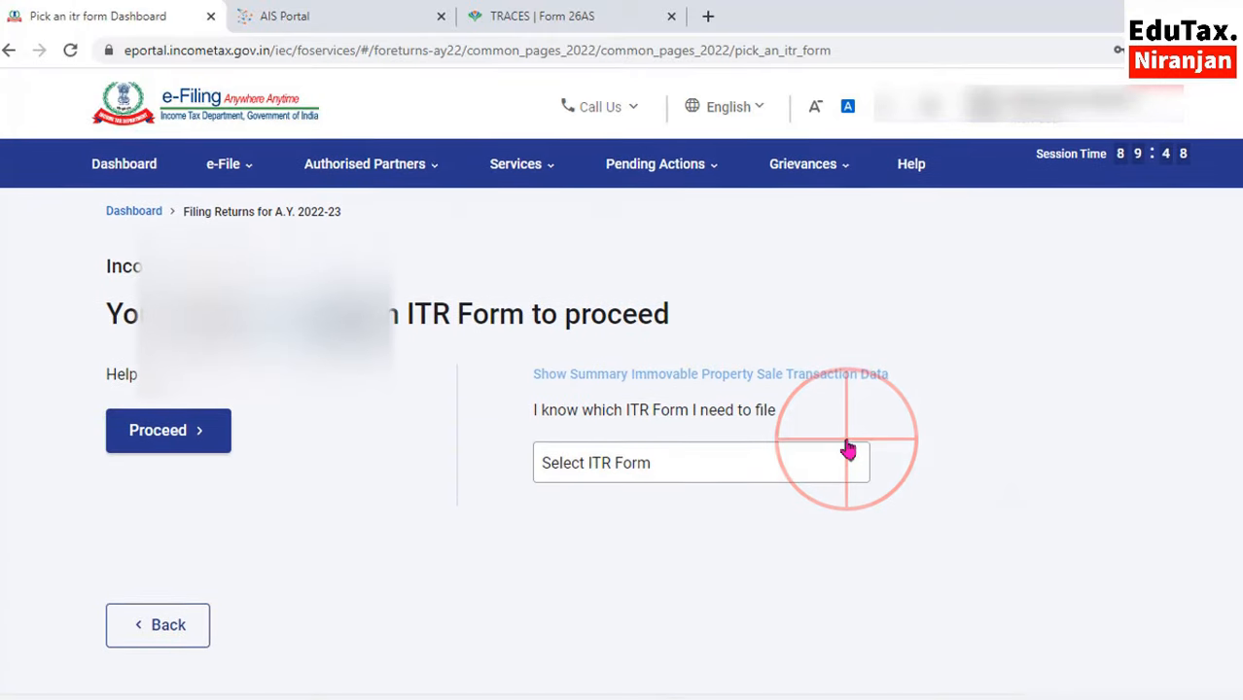
pyautogui.click(671, 465)
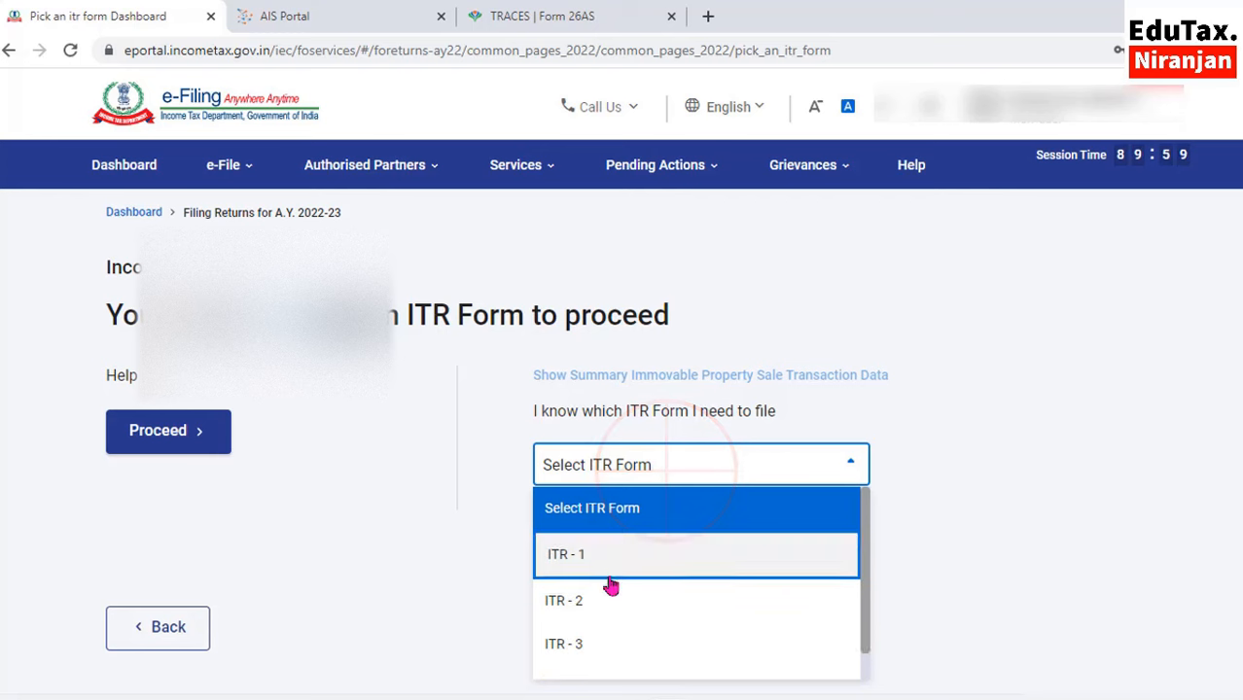
pyautogui.click(596, 603)
pyautogui.scroll(-1, 591, 596)
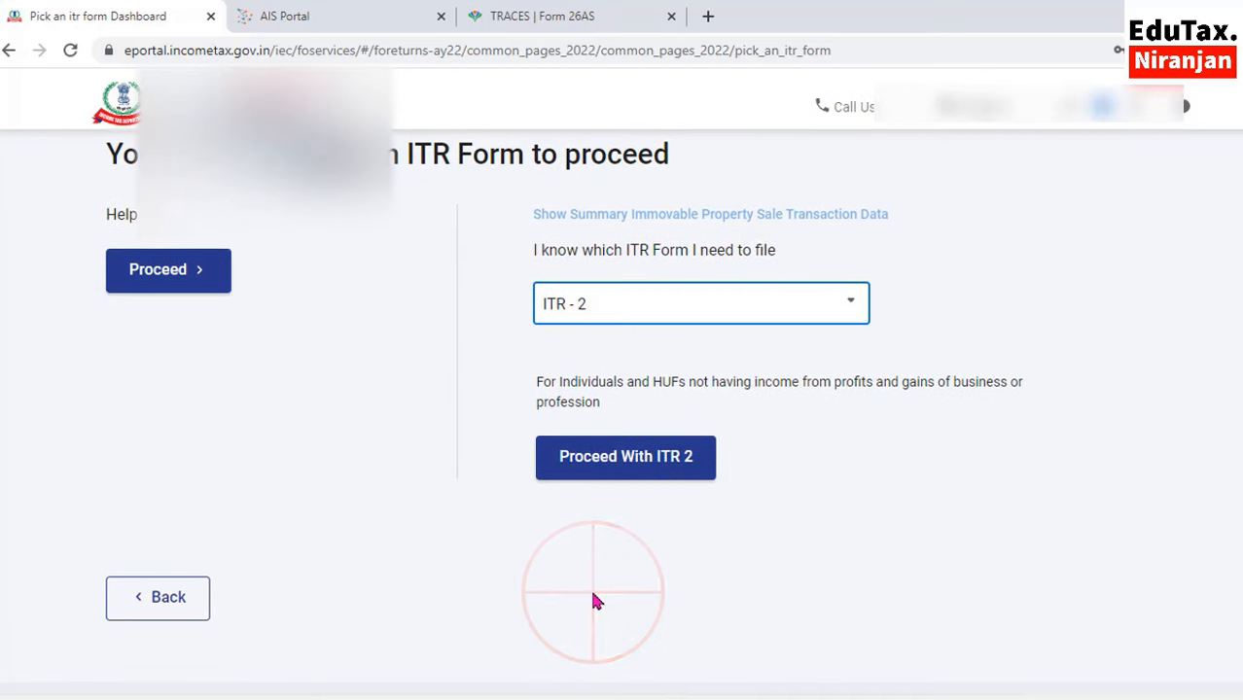
pyautogui.click(610, 465)
# Choose 'Taxable income is more than basic exemption limit' as the ITR-2 filing reason and continue
pyautogui.click(313, 335)
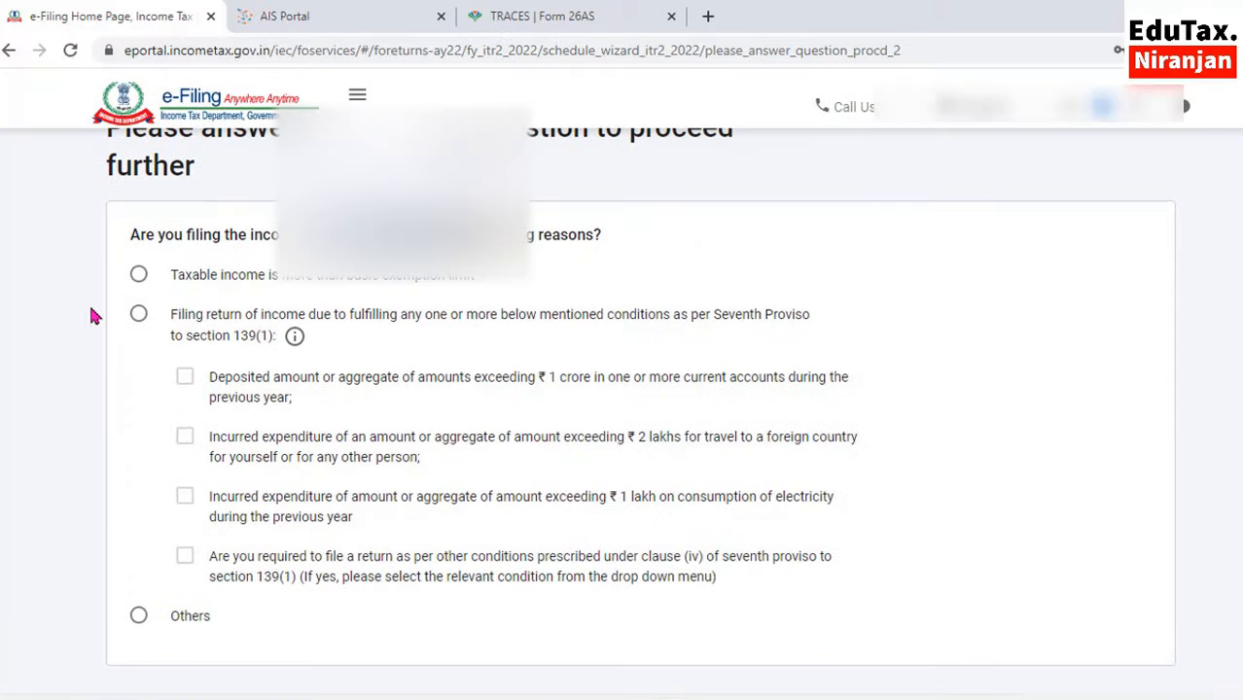
pyautogui.click(139, 276)
pyautogui.click(137, 275)
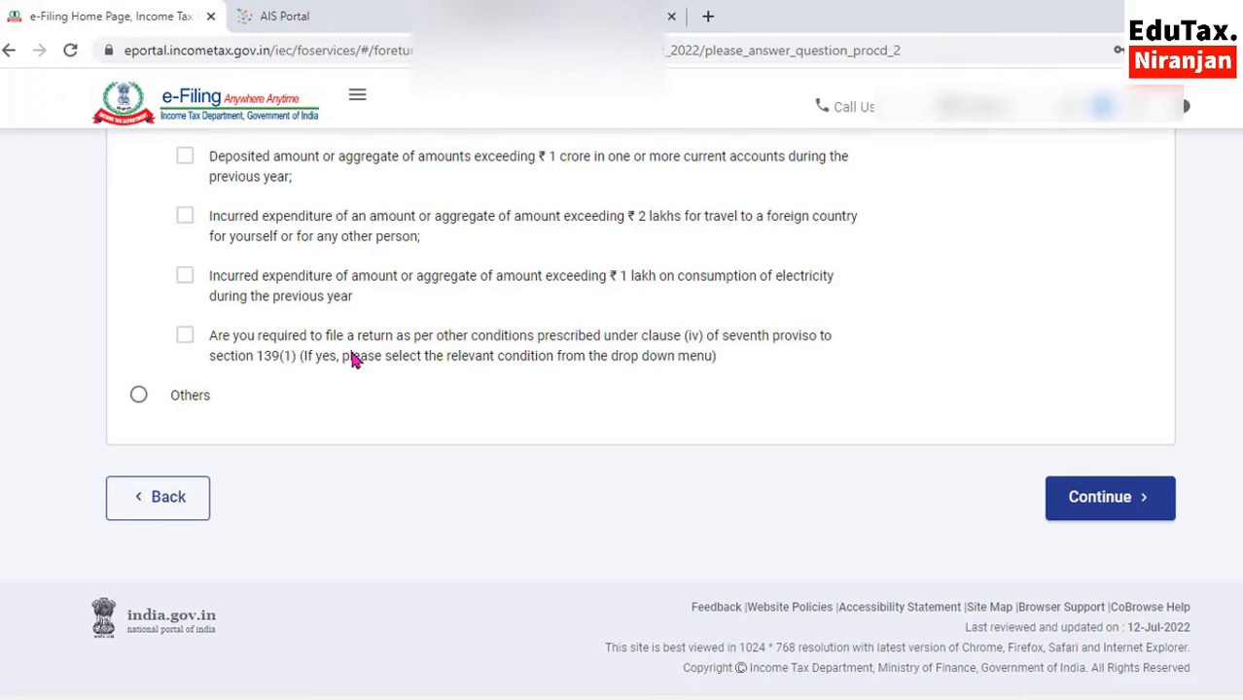
pyautogui.scroll(1, 355, 359)
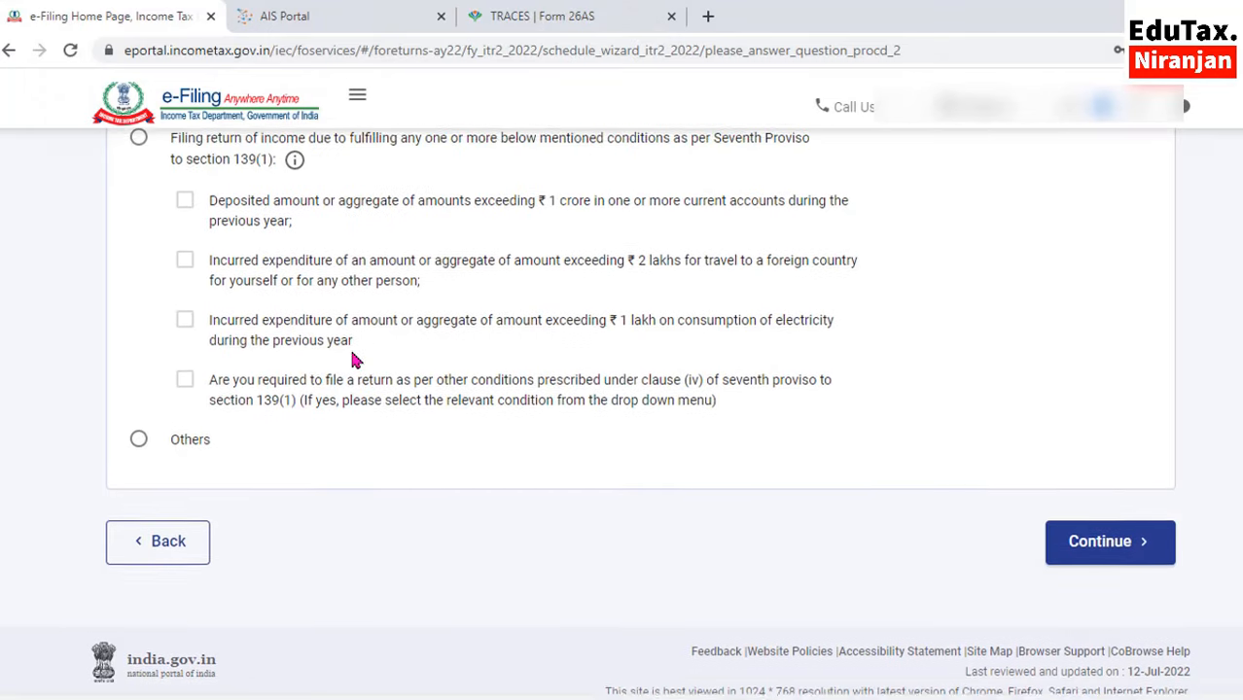
pyautogui.click(1106, 567)
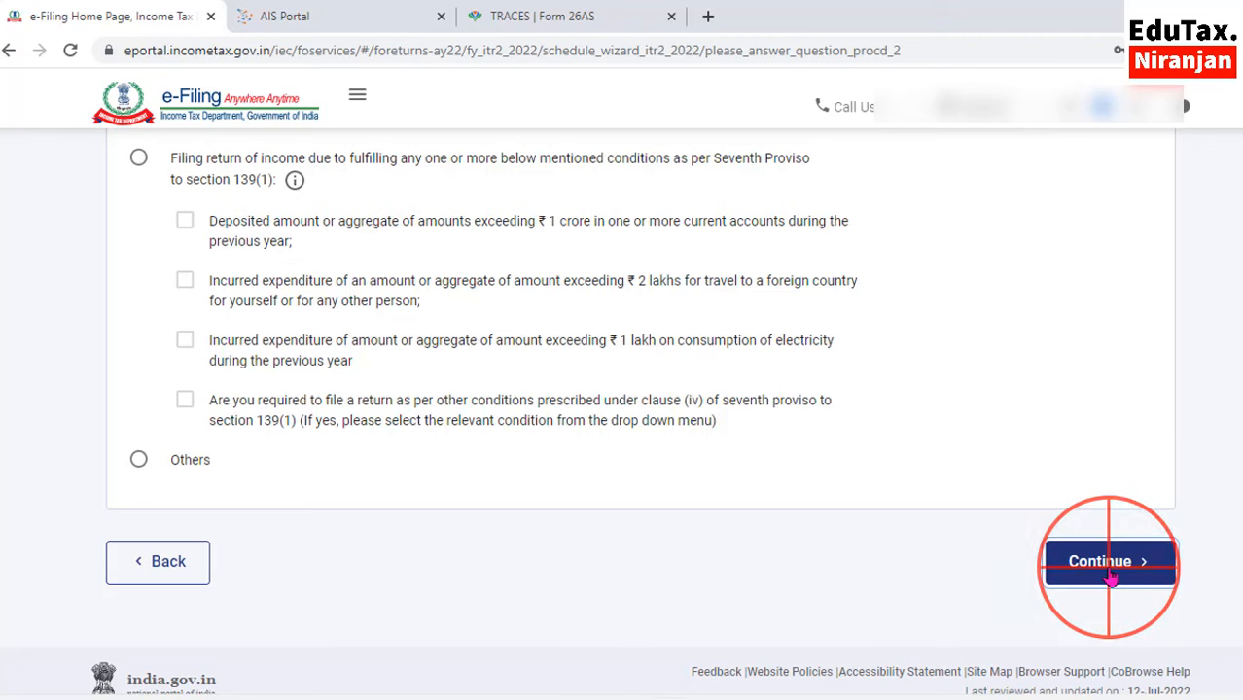
pyautogui.scroll(-3, 786, 527)
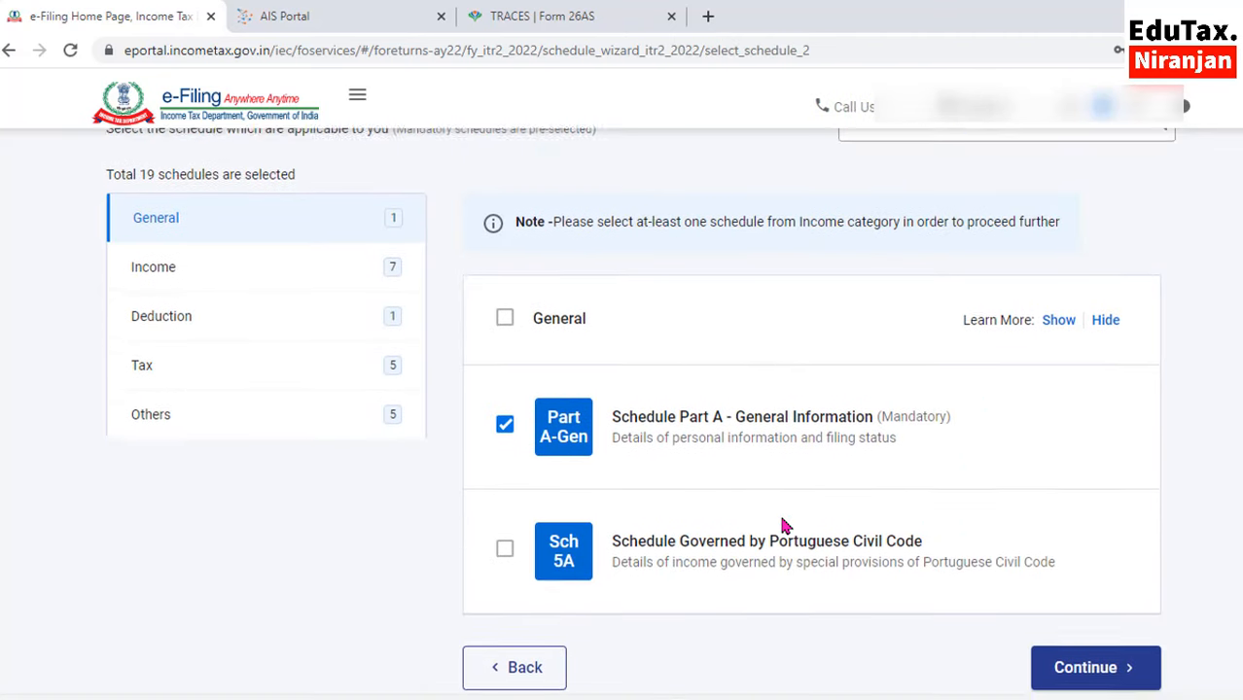
pyautogui.scroll(1, 786, 526)
pyautogui.scroll(1, 277, 505)
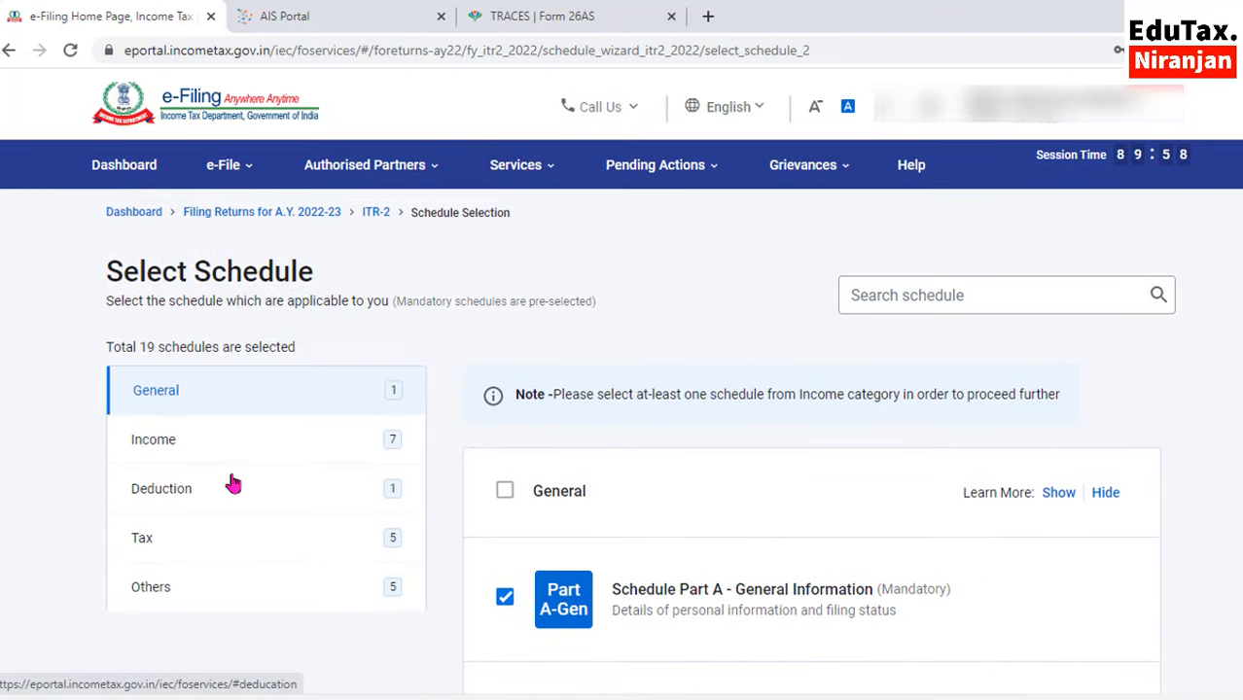
pyautogui.scroll(-1, 182, 307)
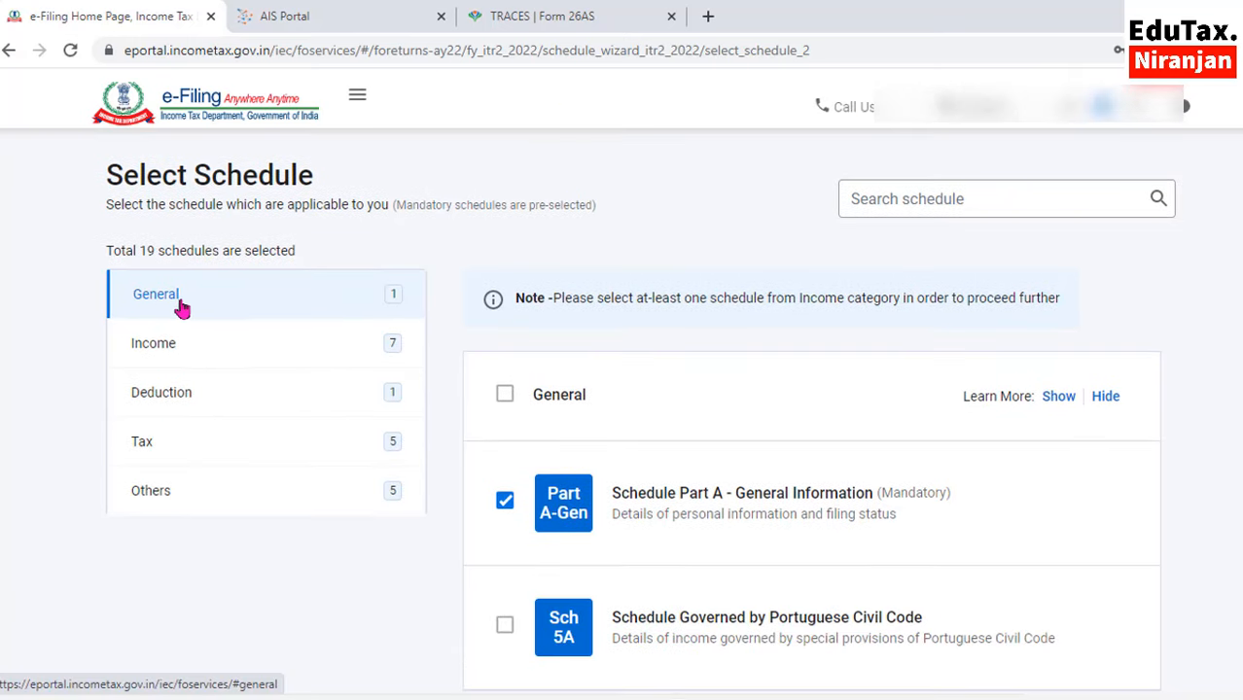
pyautogui.click(186, 308)
pyautogui.click(187, 307)
pyautogui.scroll(-2, 641, 399)
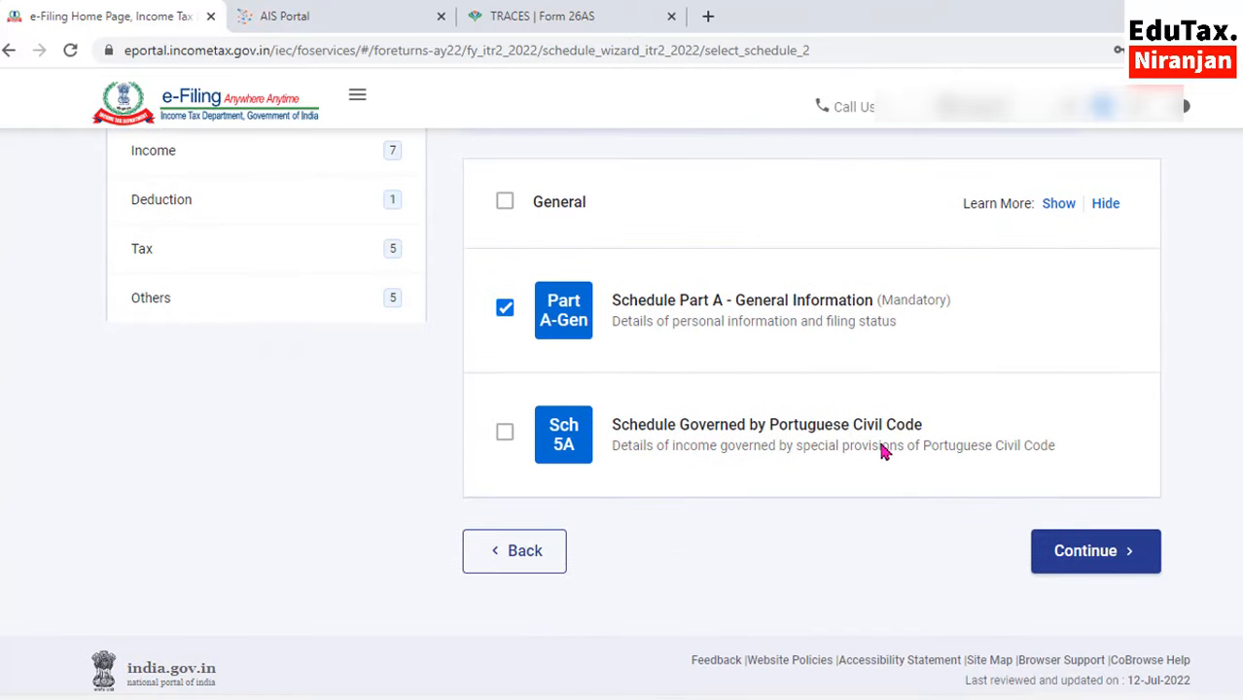
pyautogui.click(507, 312)
pyautogui.scroll(1, 220, 414)
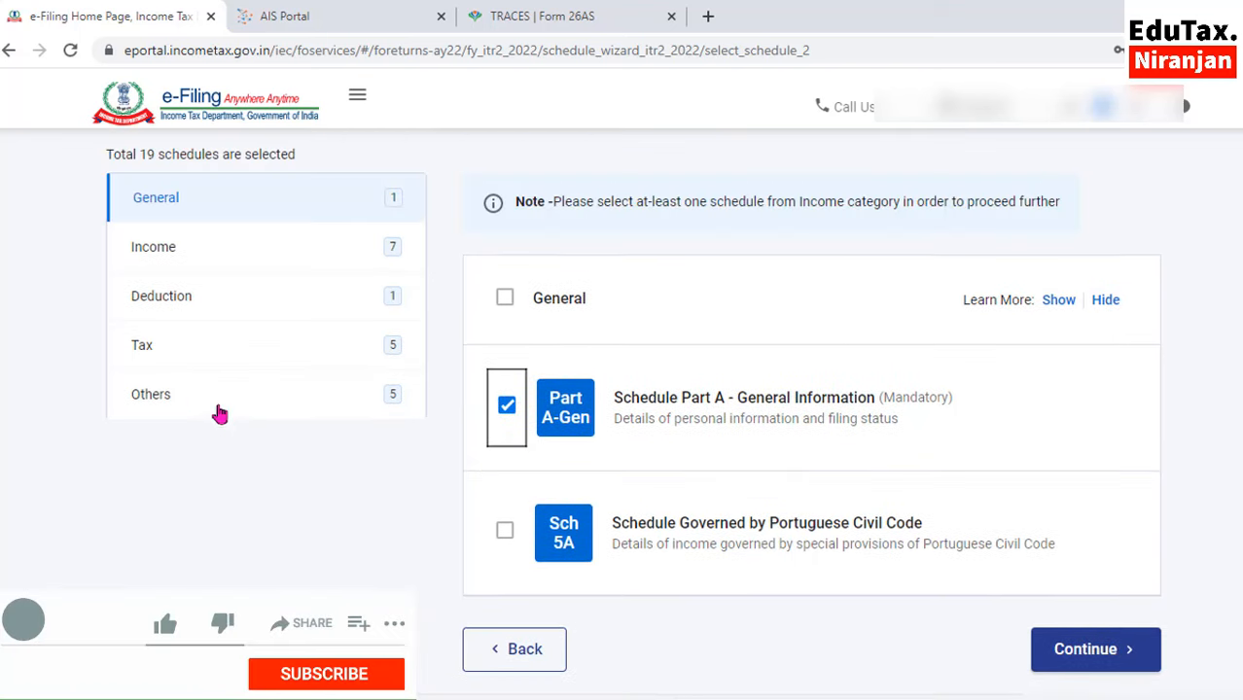
# Show the Income schedules, keeping Schedule Salary and Schedule House Property ticked
pyautogui.click(164, 255)
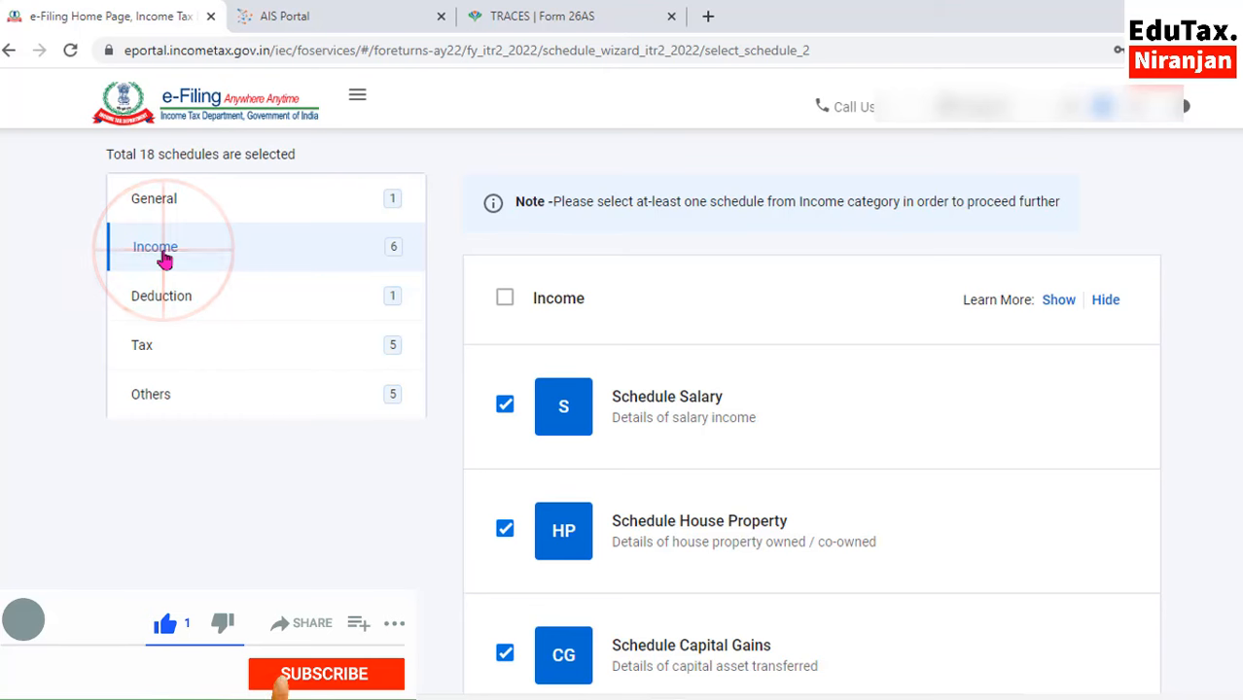
pyautogui.scroll(-1, 845, 359)
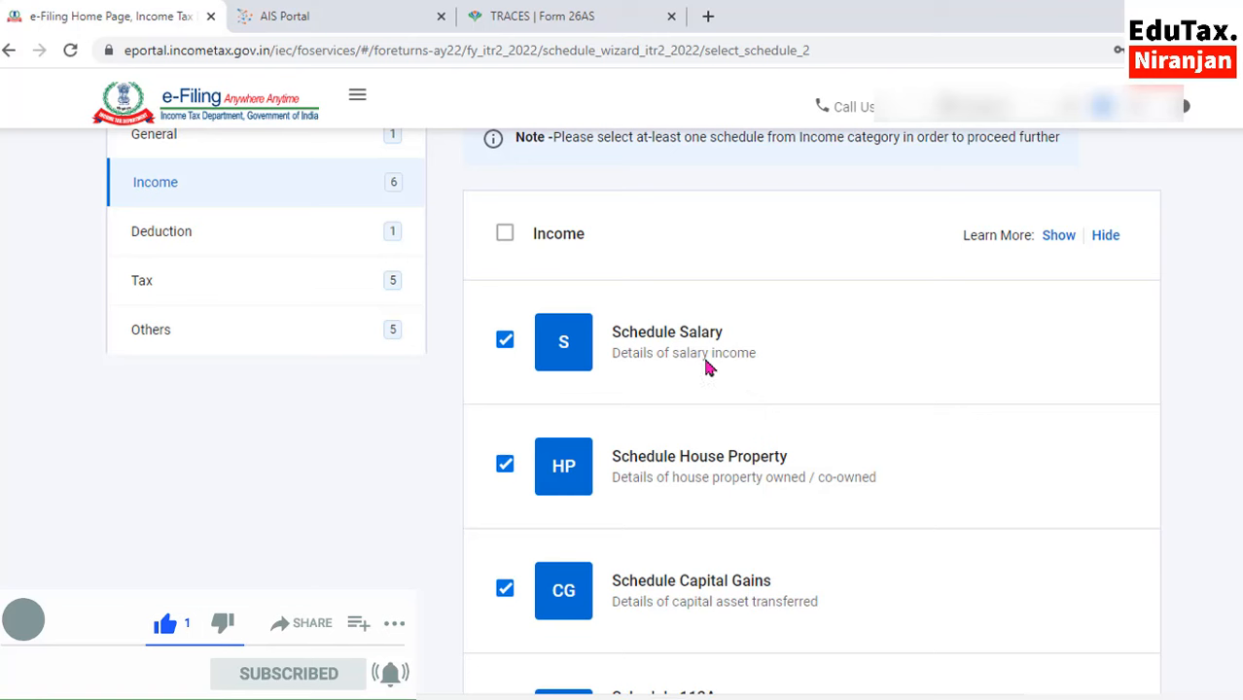
pyautogui.click(505, 340)
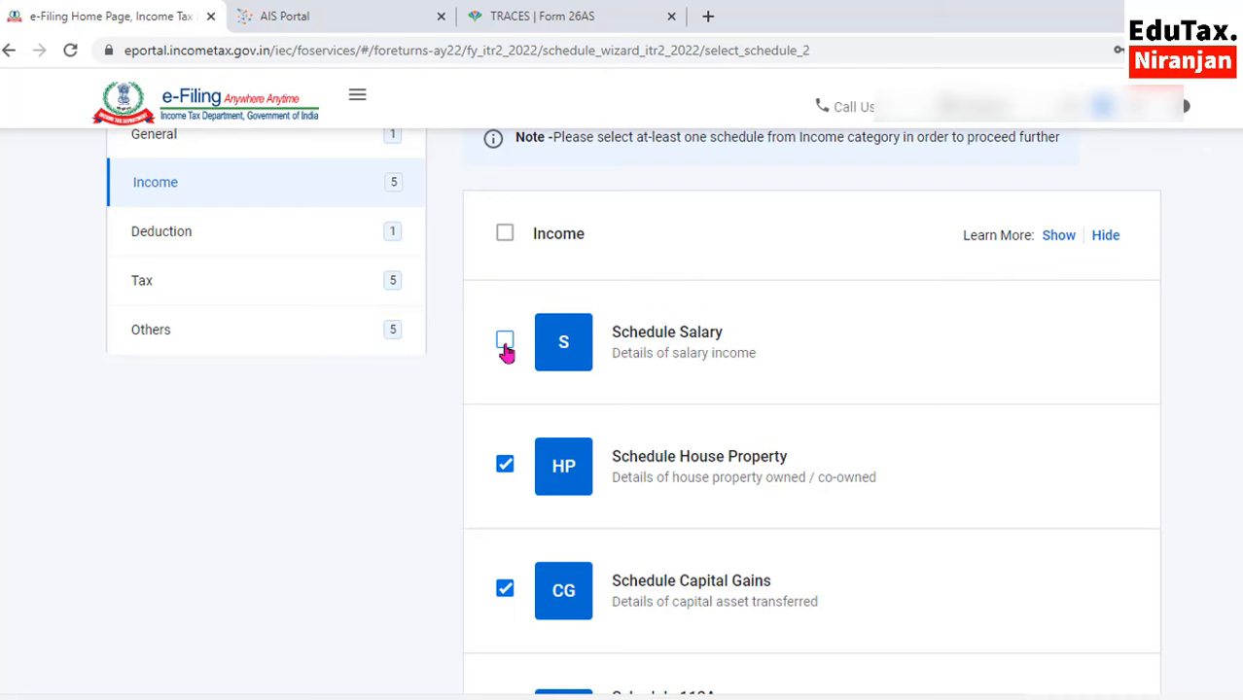
pyautogui.click(505, 342)
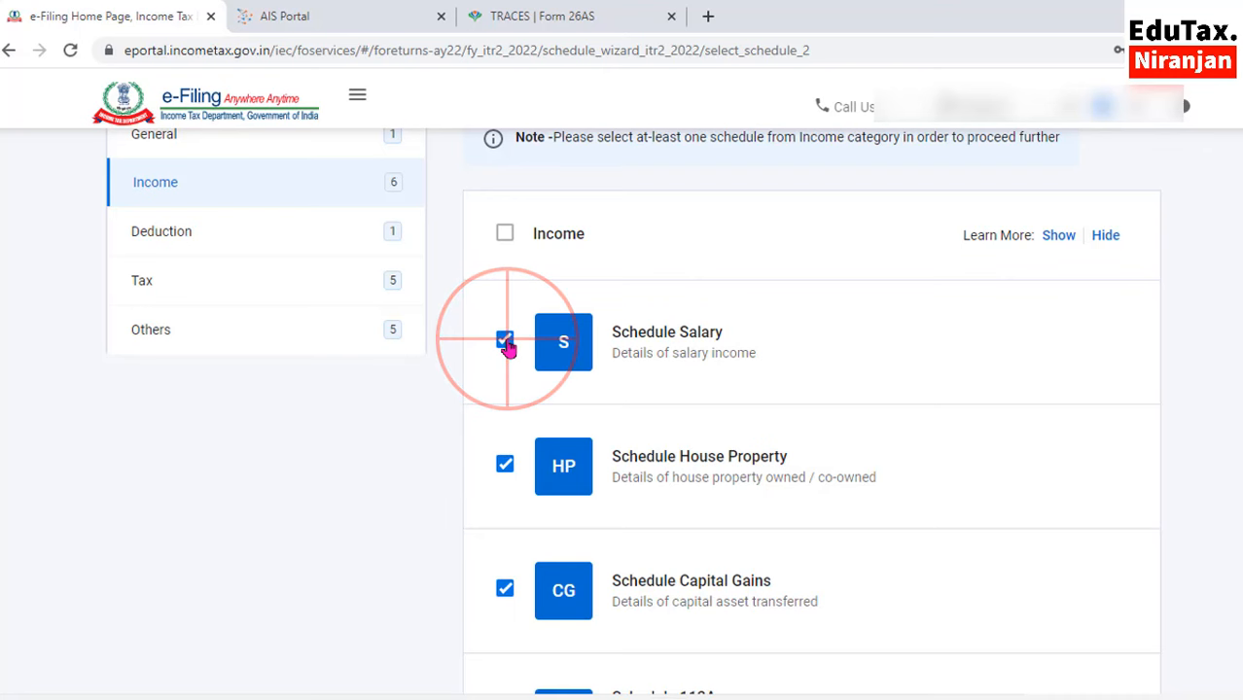
pyautogui.scroll(-2, 648, 372)
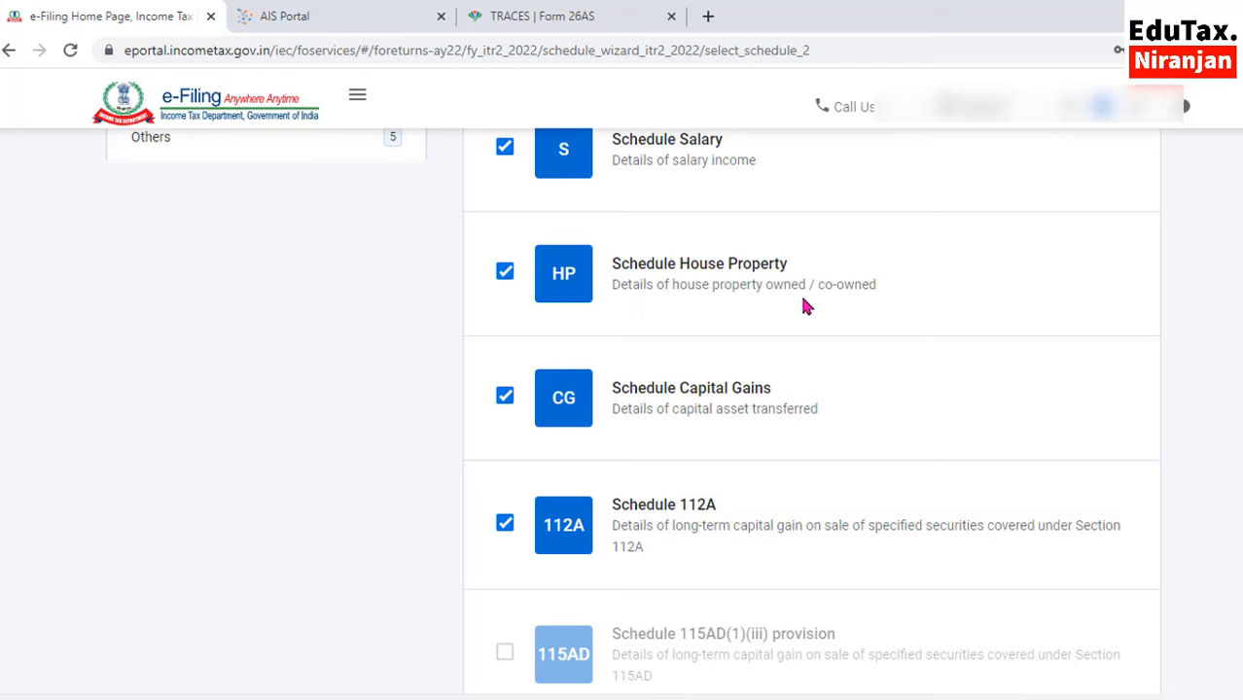
pyautogui.click(506, 275)
pyautogui.click(505, 273)
# Look through the remaining Income schedules, leaving Schedule 112A unticked
pyautogui.scroll(-1, 506, 277)
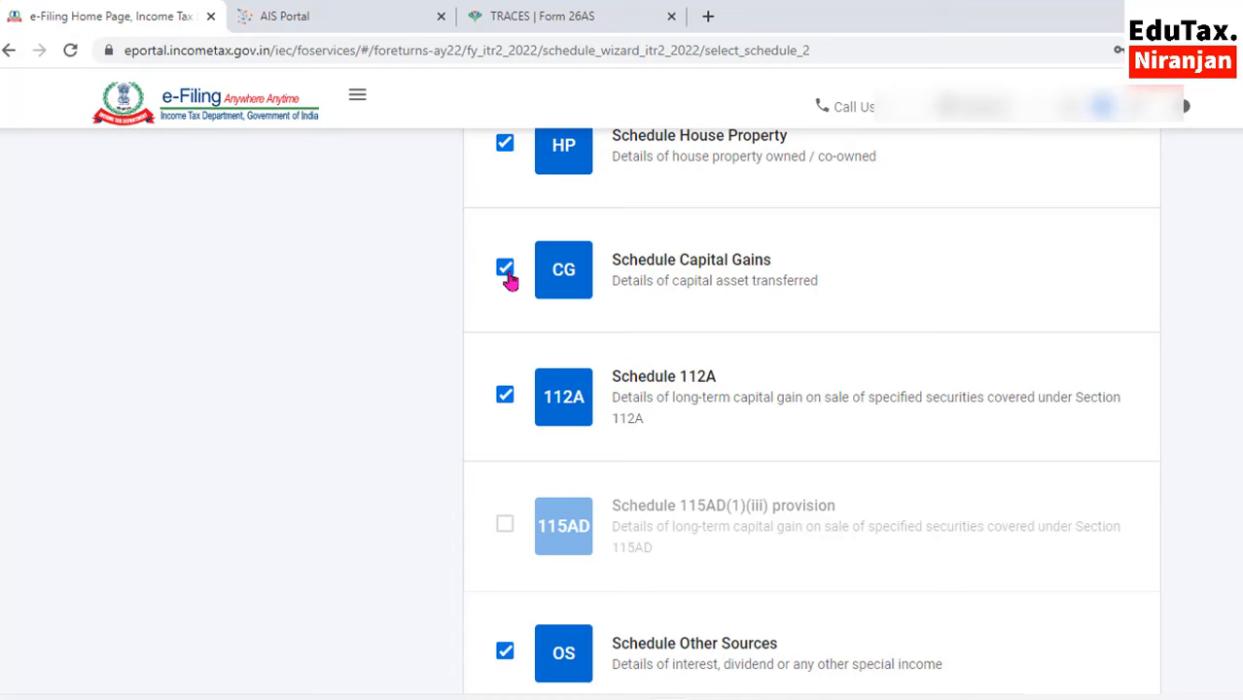
pyautogui.scroll(-1, 623, 338)
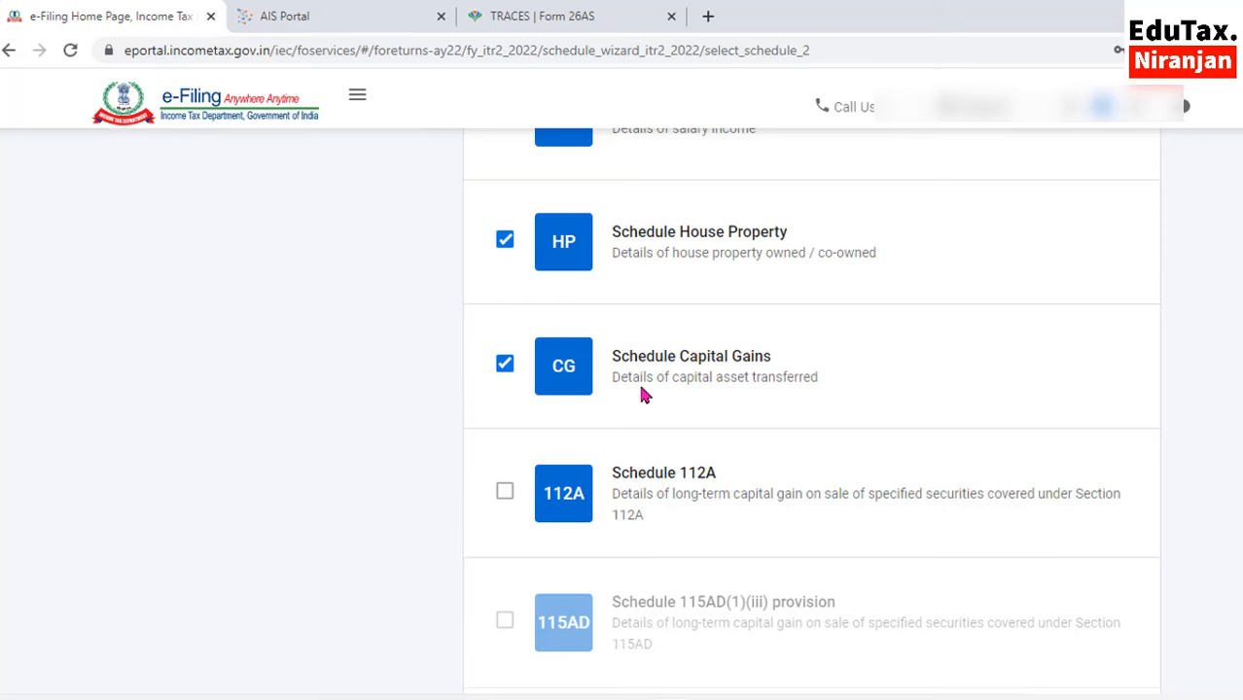
pyautogui.scroll(-1, 520, 302)
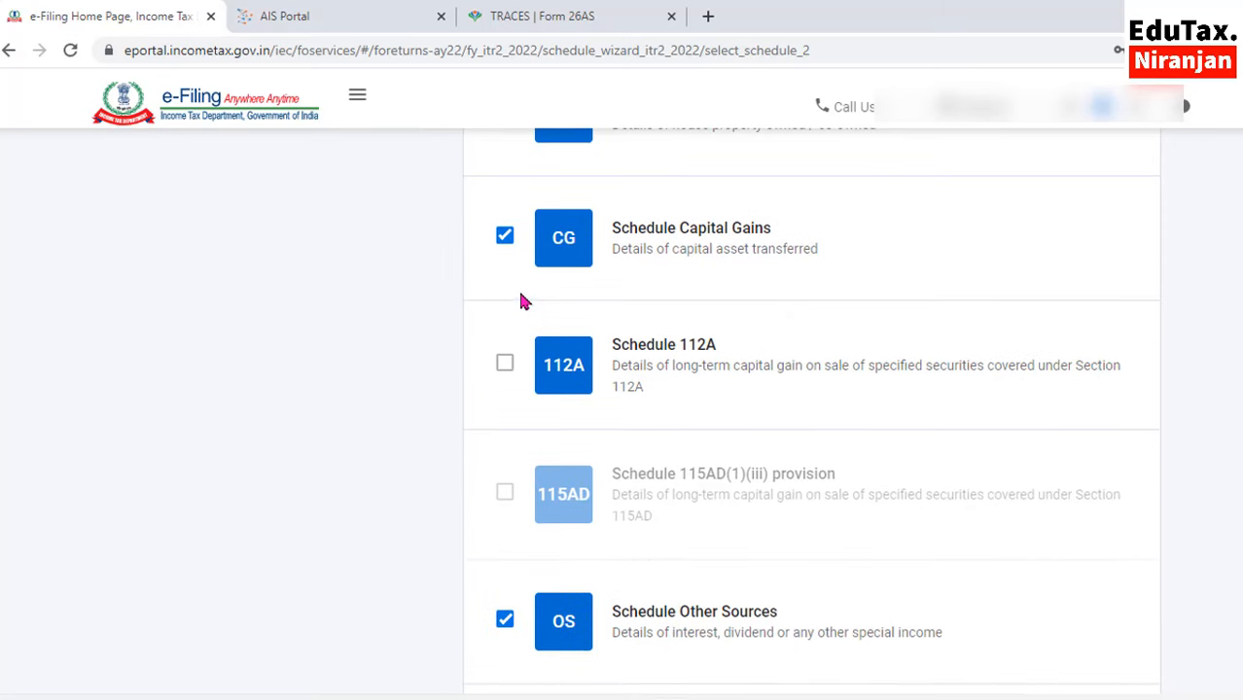
pyautogui.scroll(3, 630, 331)
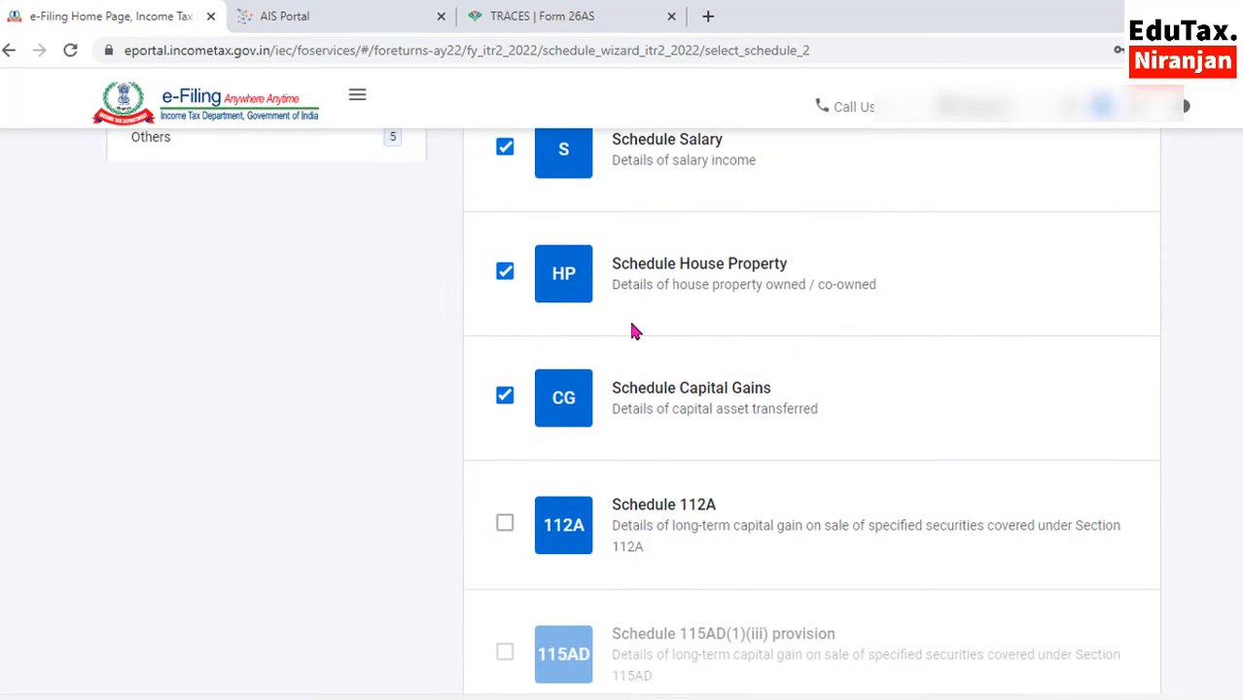
pyautogui.scroll(-1, 681, 322)
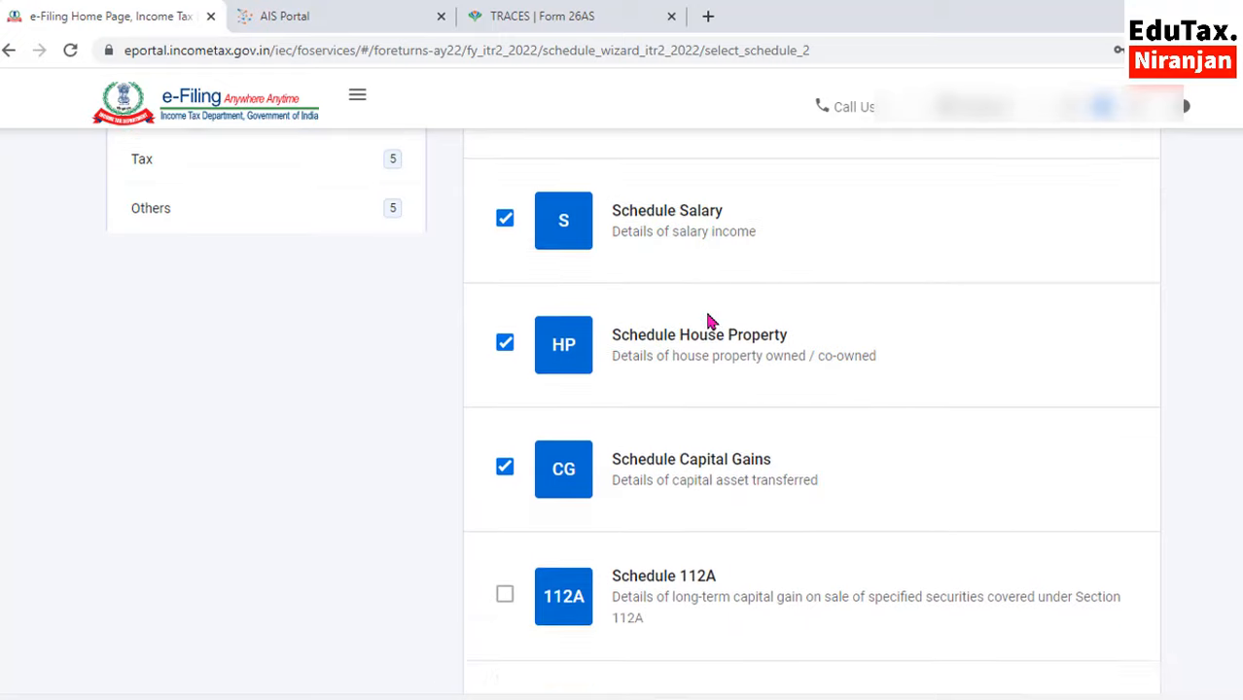
pyautogui.scroll(-1, 778, 309)
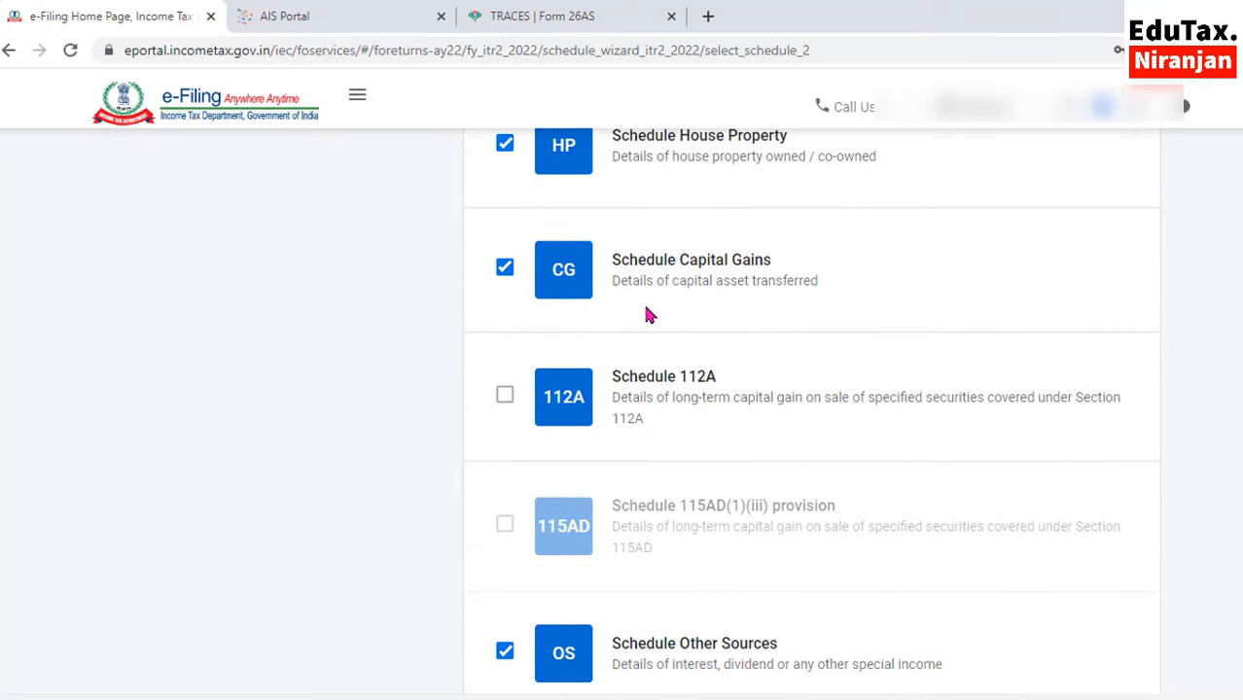
pyautogui.scroll(-1, 650, 314)
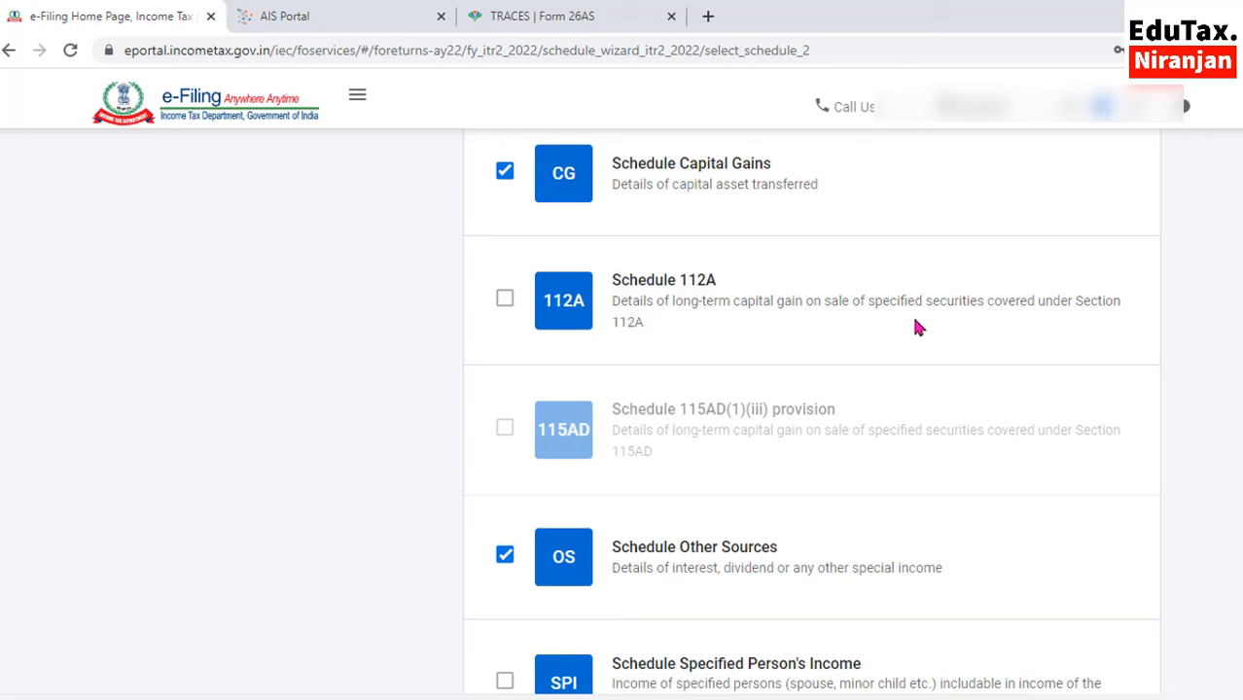
# Tick Schedule 112A, check the rest of the Income schedules, and return to the top
pyautogui.click(504, 310)
pyautogui.scroll(-2, 505, 308)
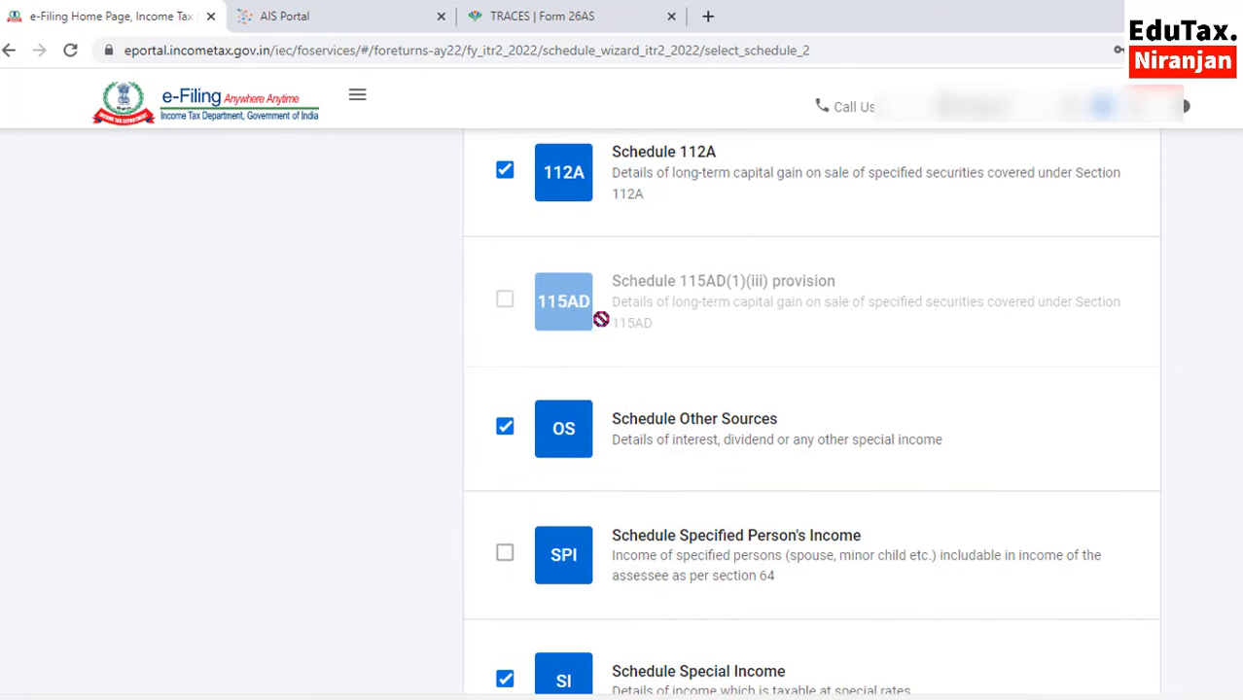
pyautogui.scroll(-2, 574, 319)
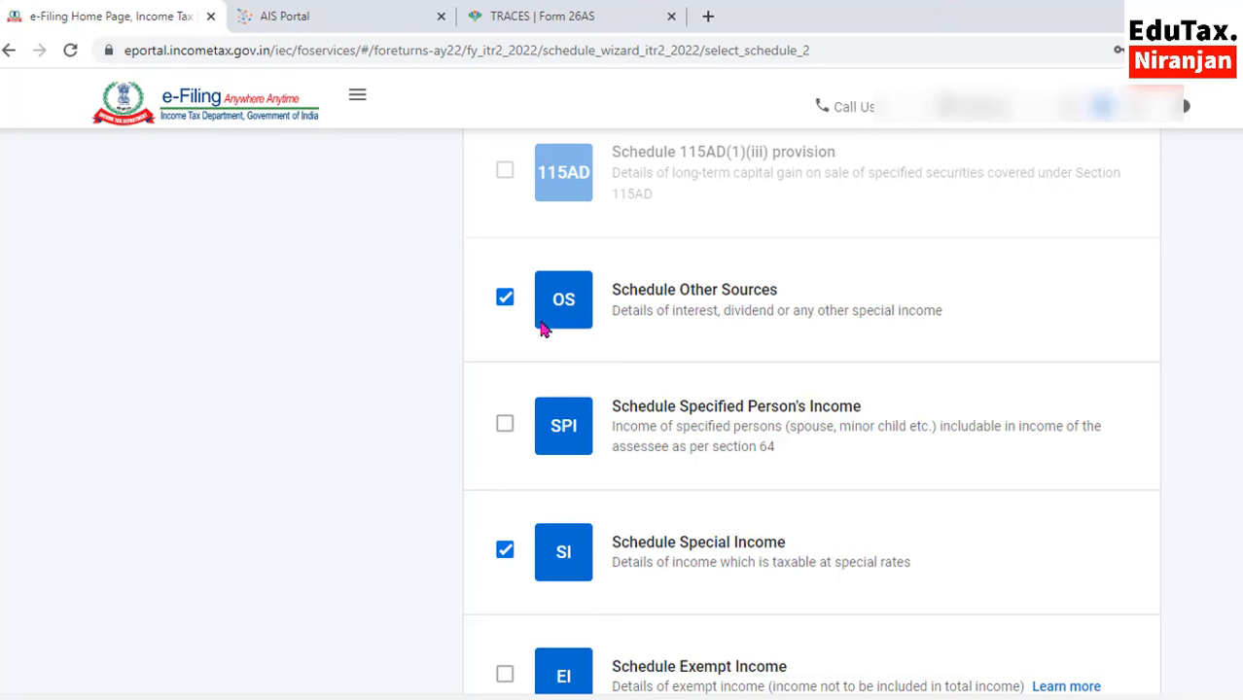
pyautogui.scroll(-2, 661, 306)
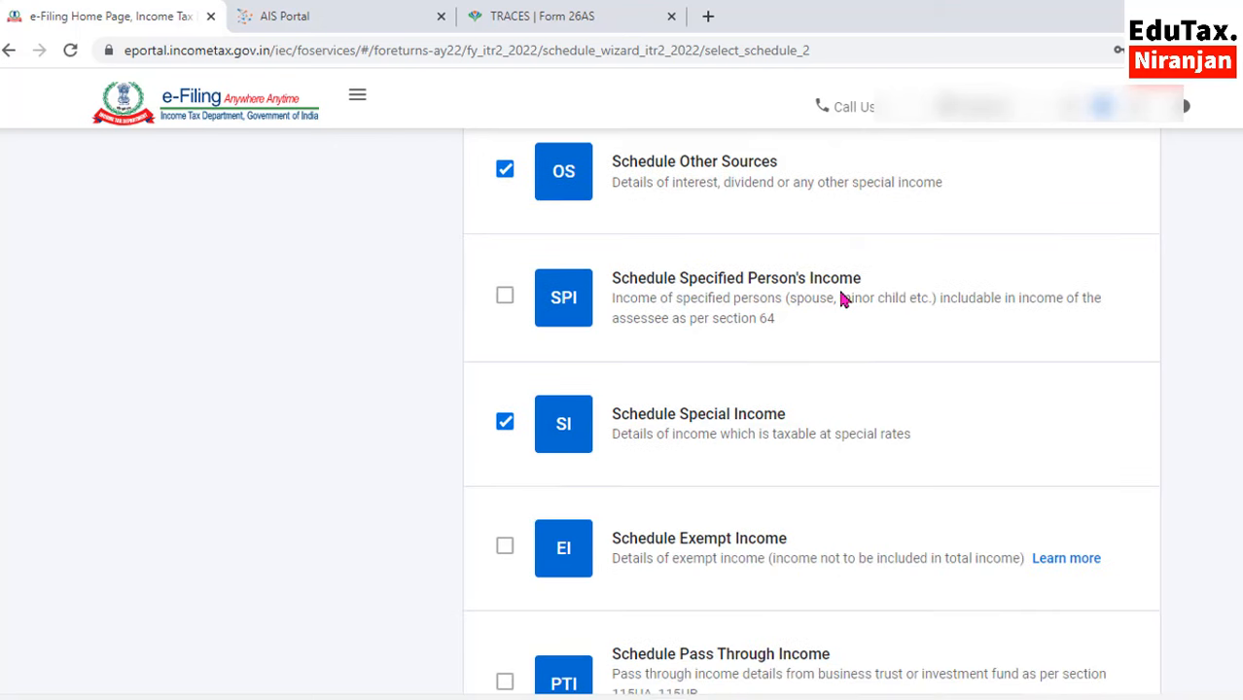
pyautogui.scroll(-2, 679, 331)
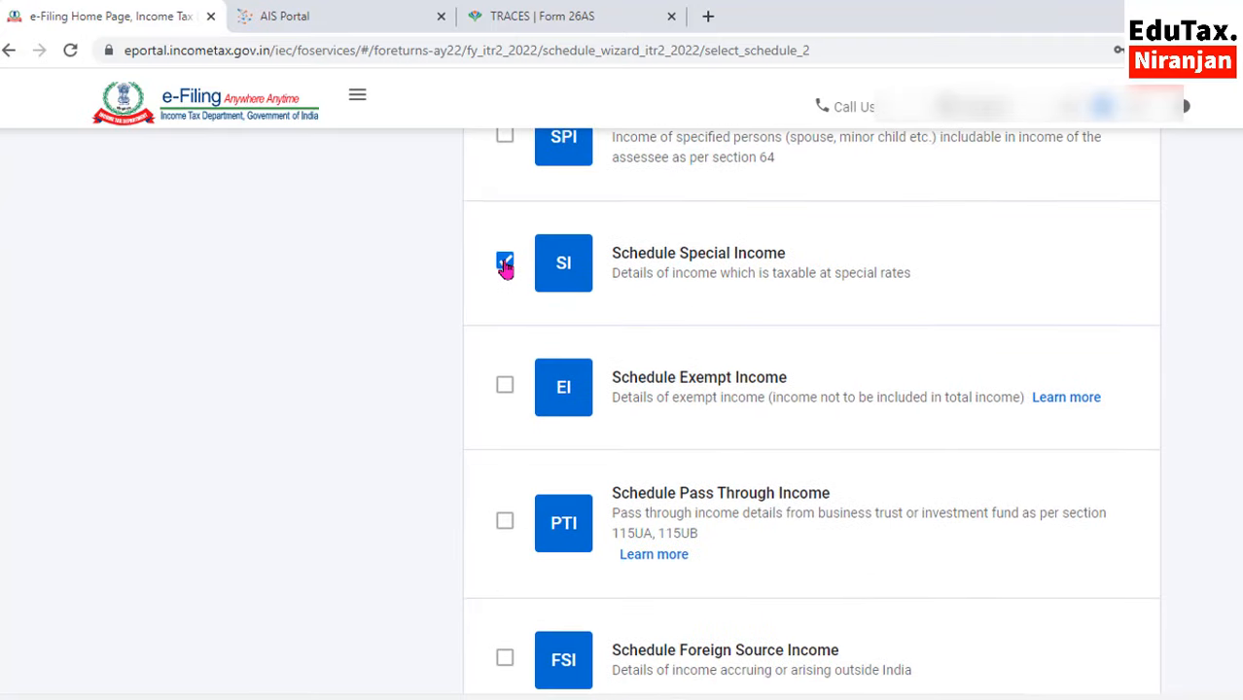
pyautogui.scroll(-3, 640, 311)
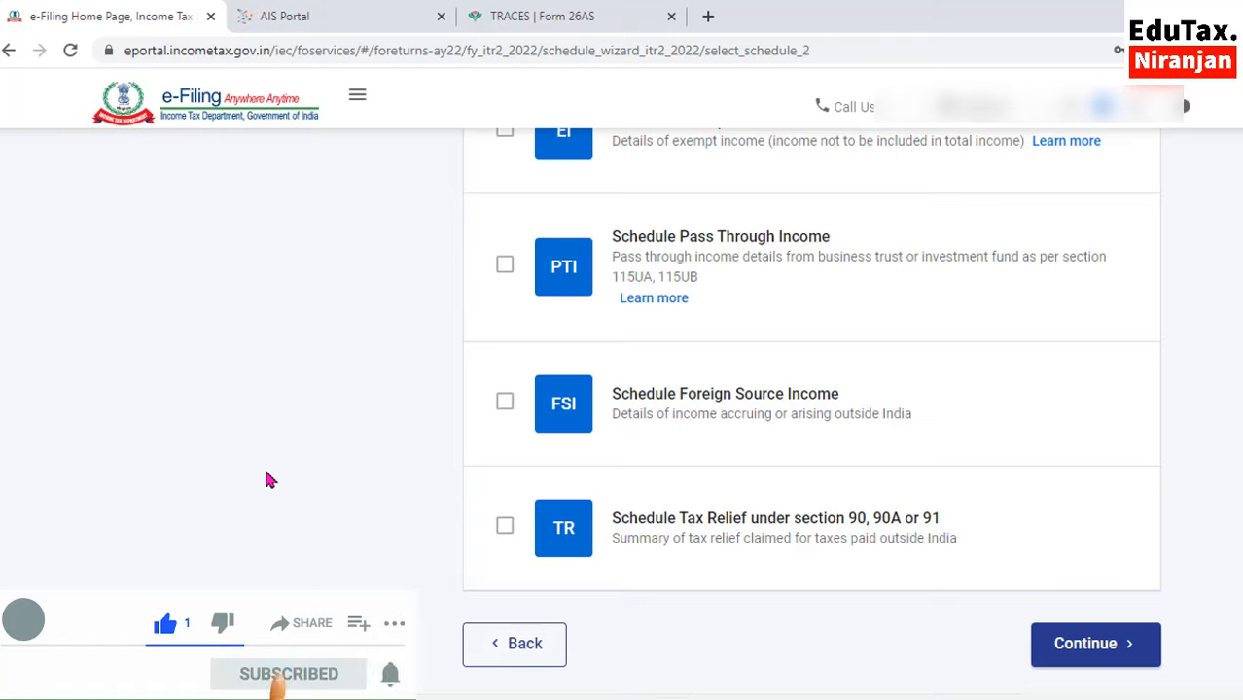
pyautogui.scroll(10, 270, 480)
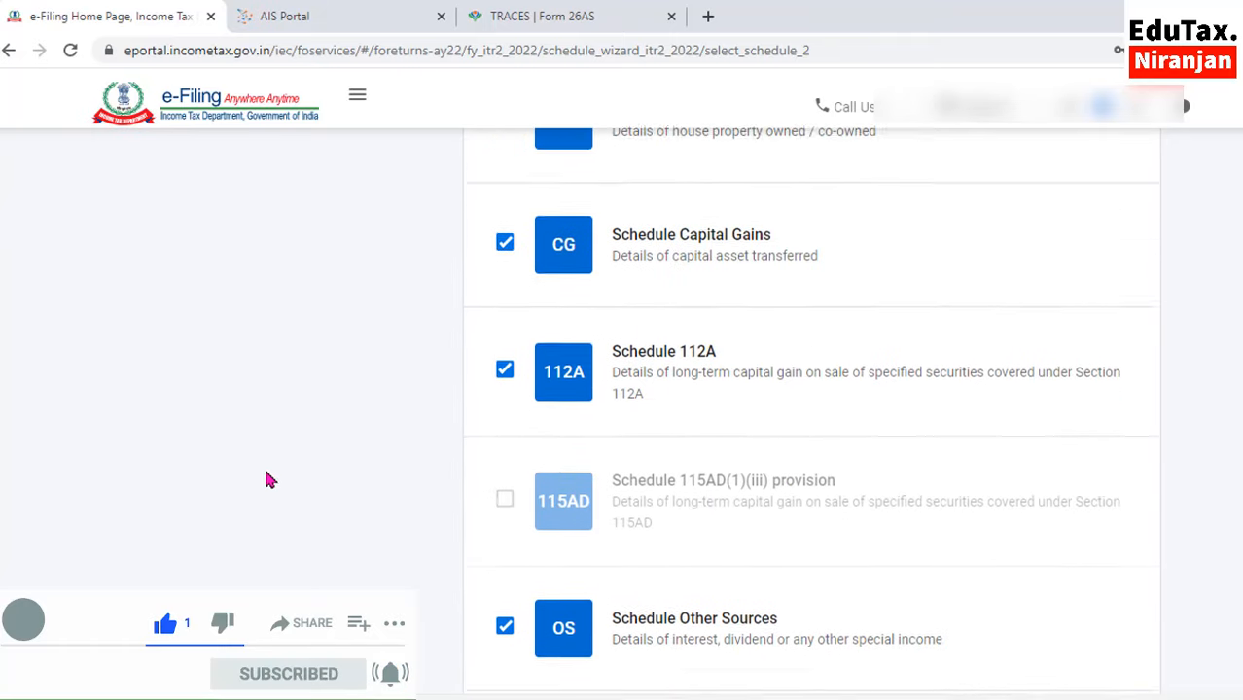
pyautogui.scroll(5, 271, 480)
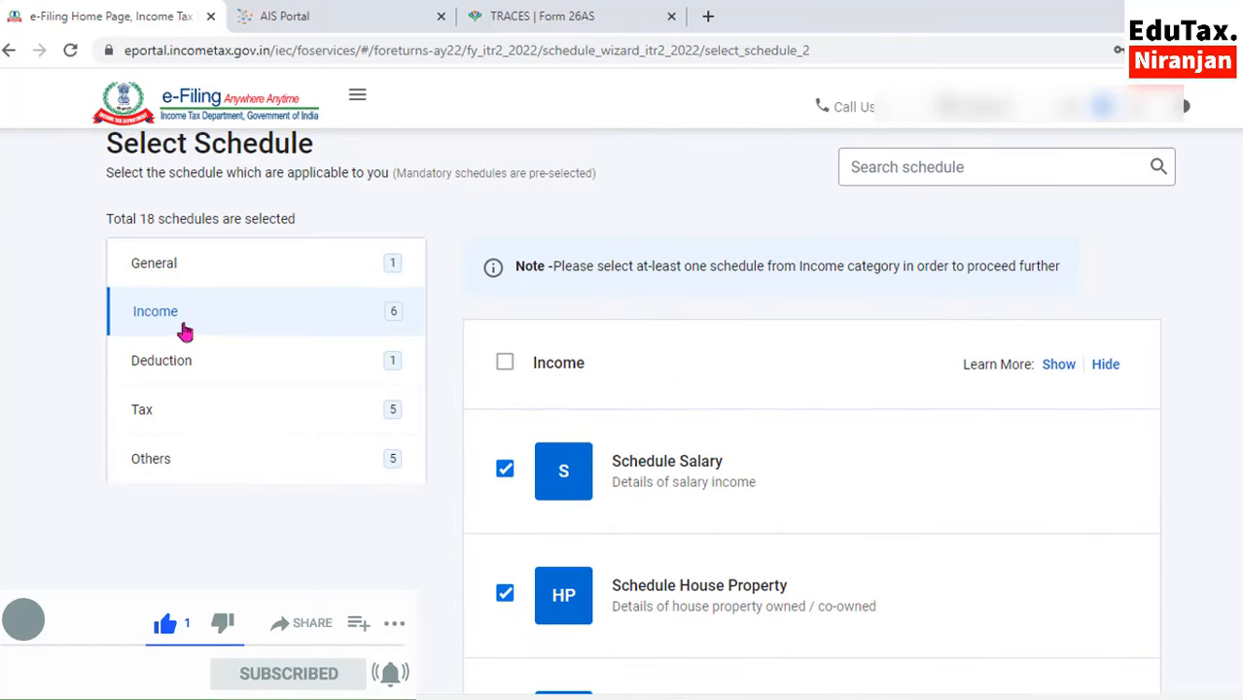
# Show the Deduction schedules, leaving 80G and 80D unticked so only Chapter VI-A stays selected
pyautogui.click(207, 360)
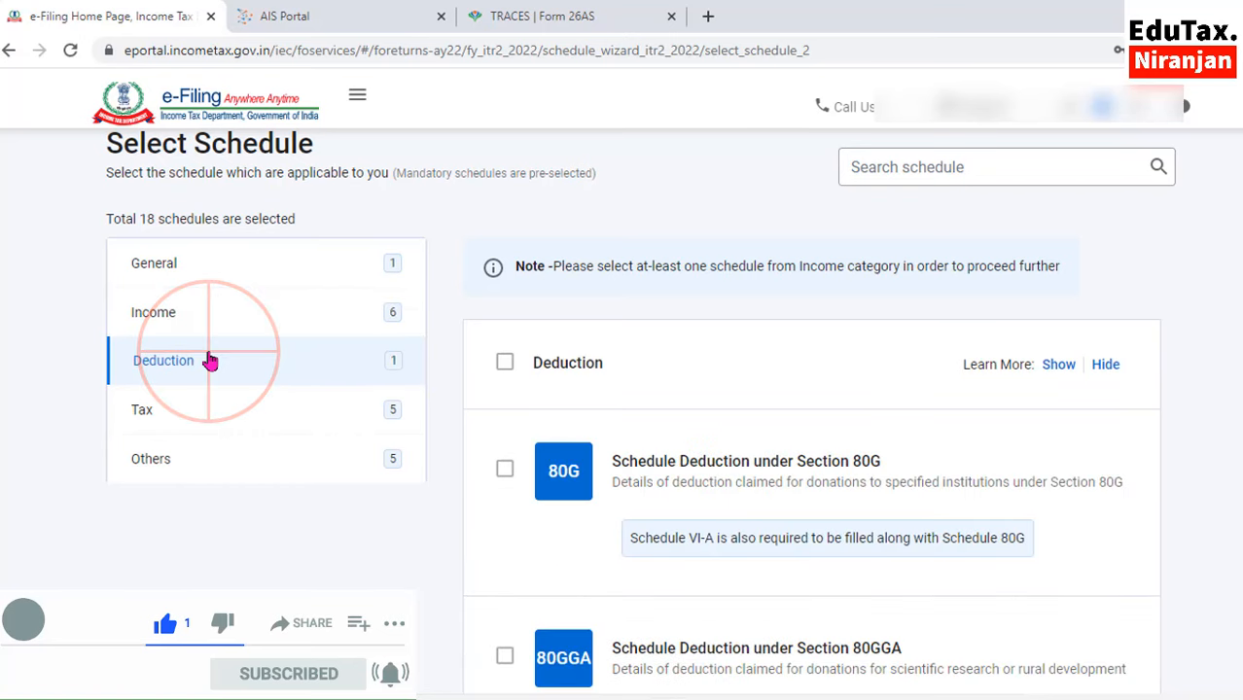
pyautogui.scroll(-2, 693, 292)
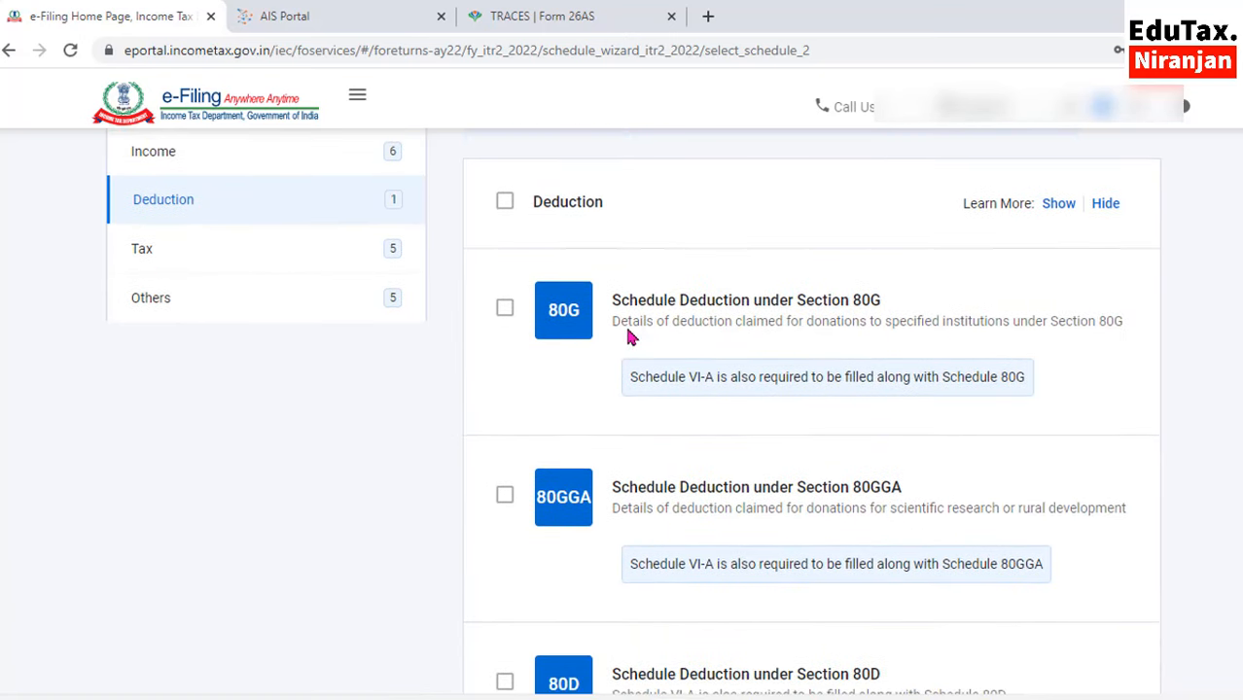
pyautogui.click(507, 313)
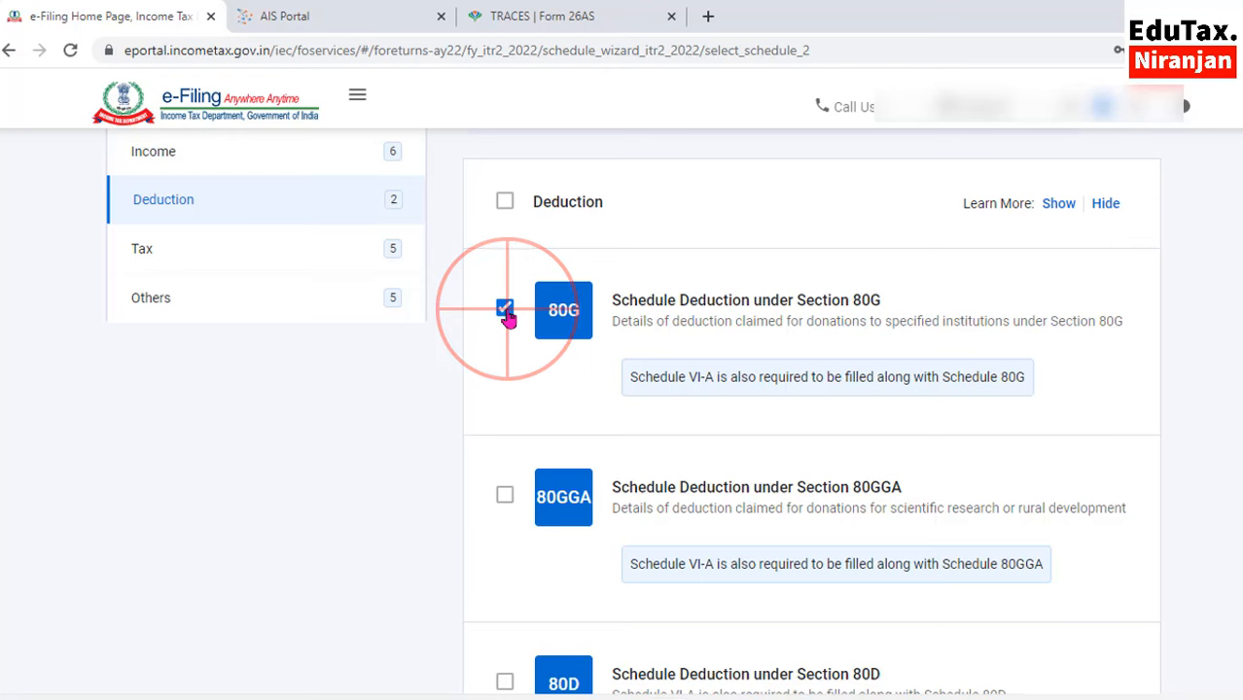
pyautogui.click(507, 314)
pyautogui.scroll(-4, 644, 358)
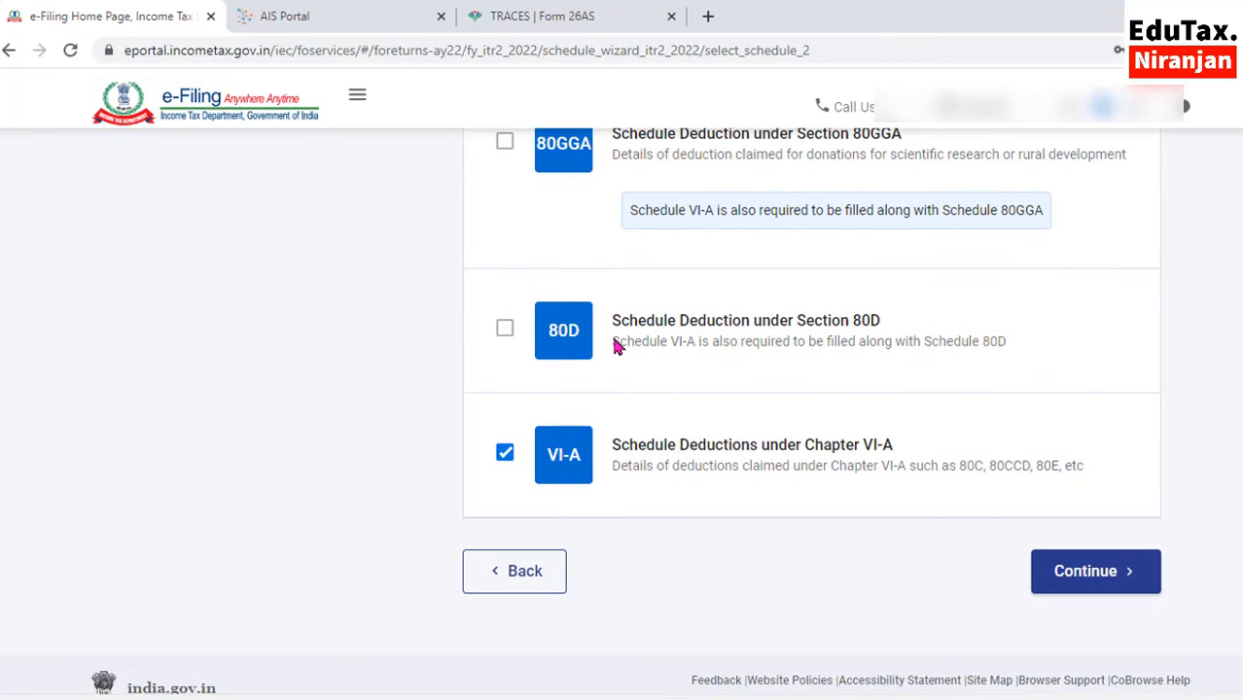
pyautogui.click(504, 330)
pyautogui.click(503, 329)
pyautogui.scroll(5, 666, 500)
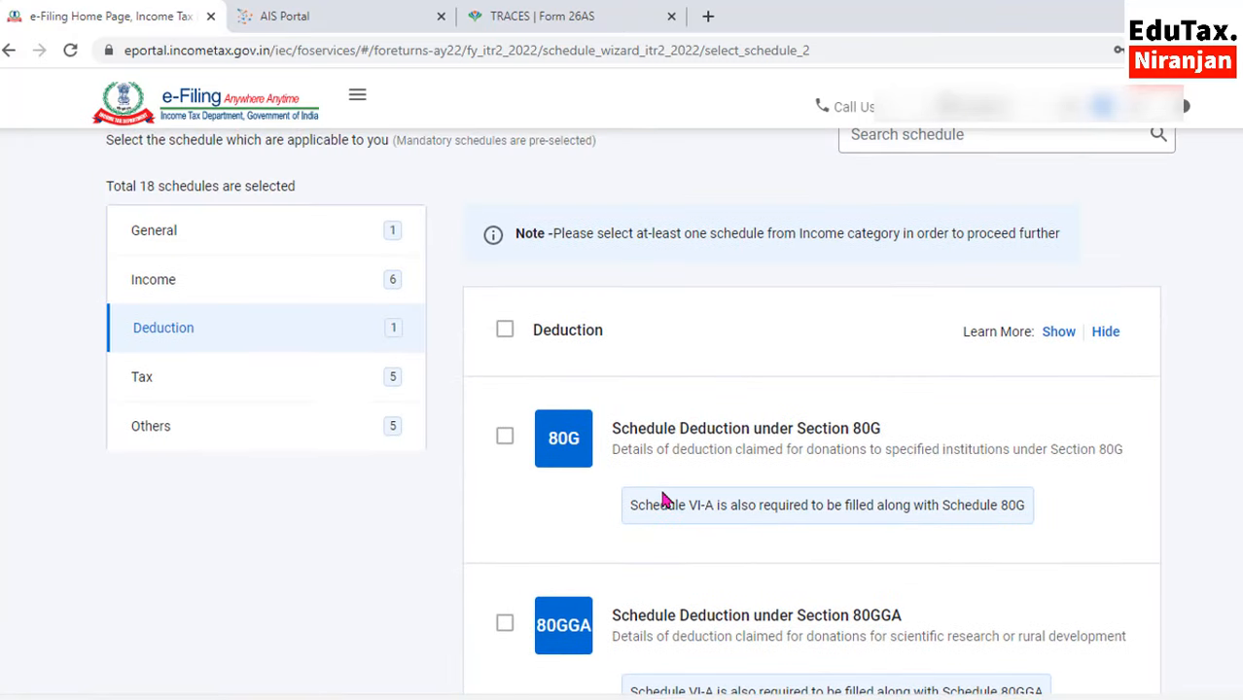
# Review the list of Tax schedules
pyautogui.click(143, 389)
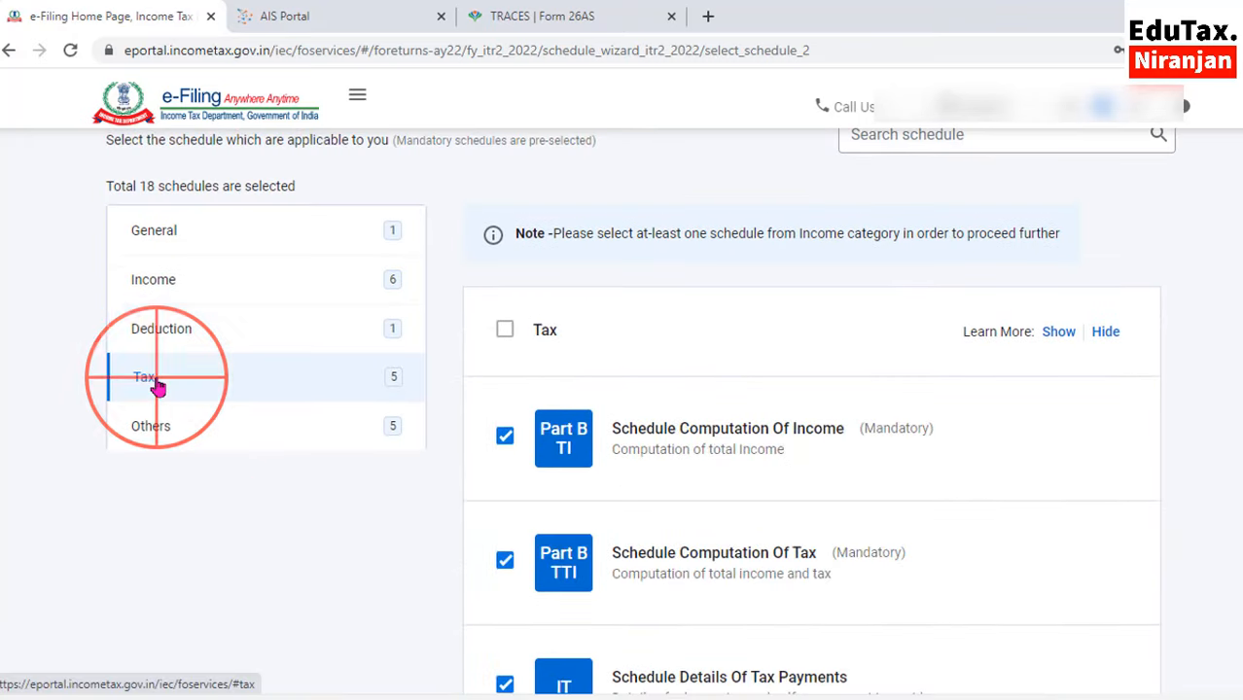
pyautogui.scroll(-2, 740, 442)
pyautogui.scroll(-5, 729, 321)
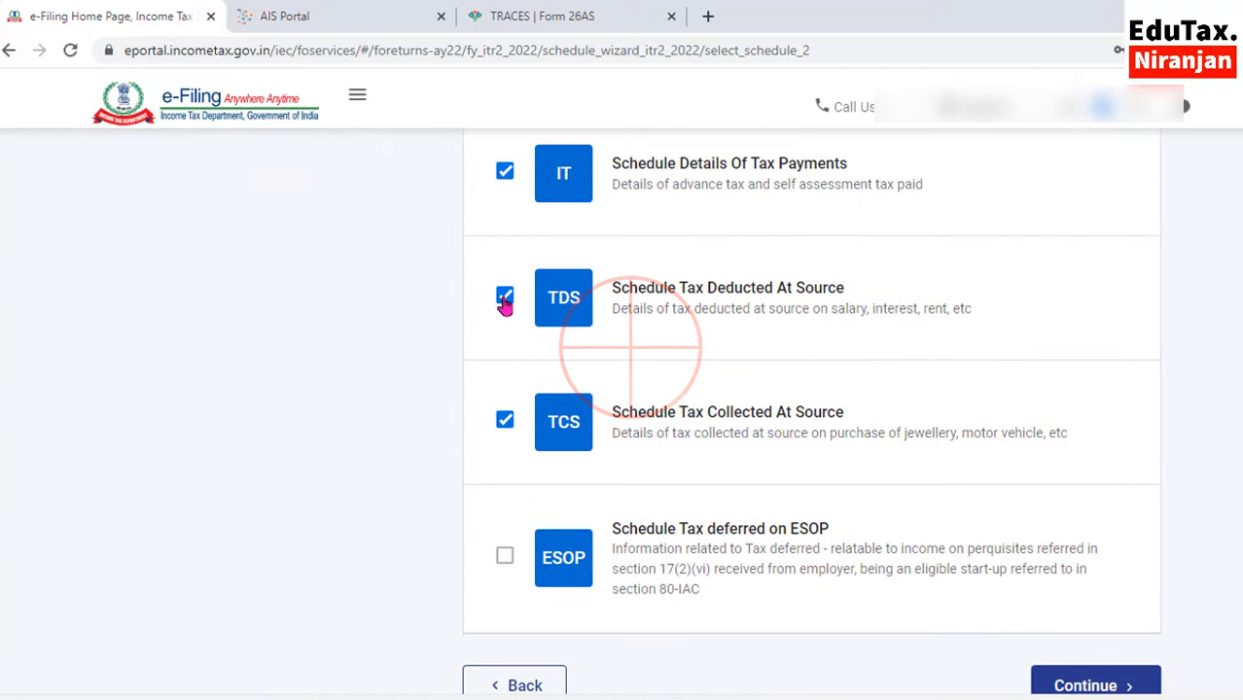
pyautogui.scroll(4, 504, 302)
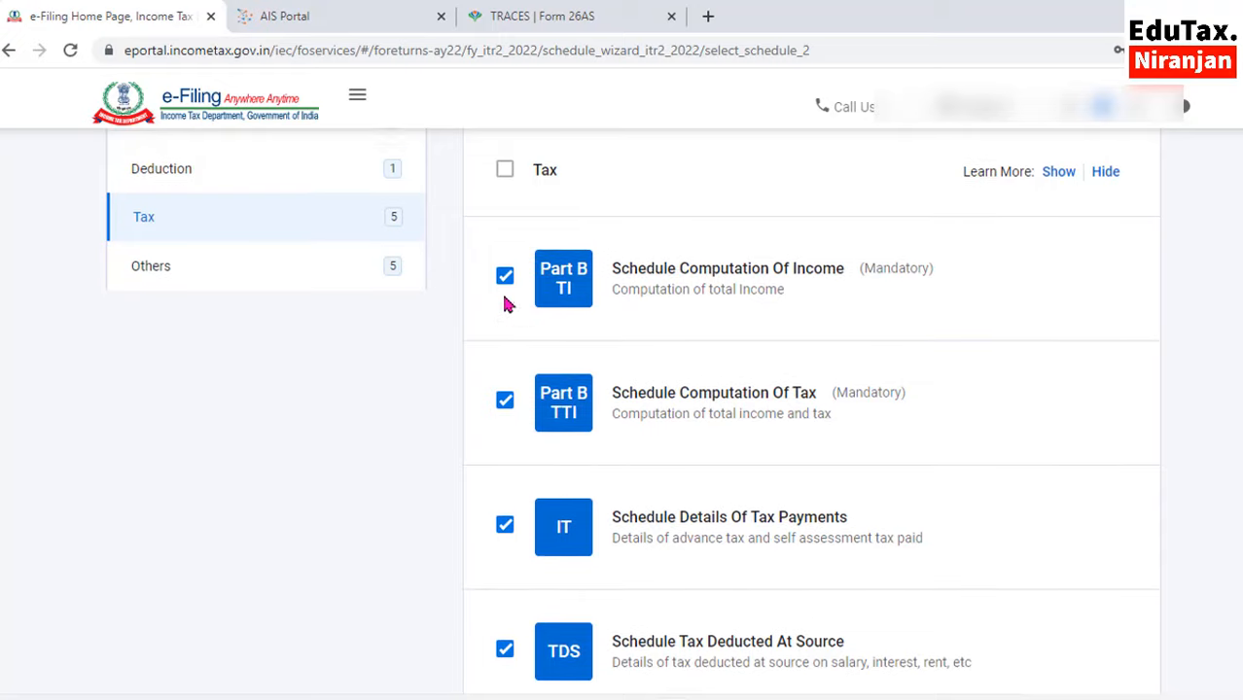
pyautogui.scroll(-5, 506, 306)
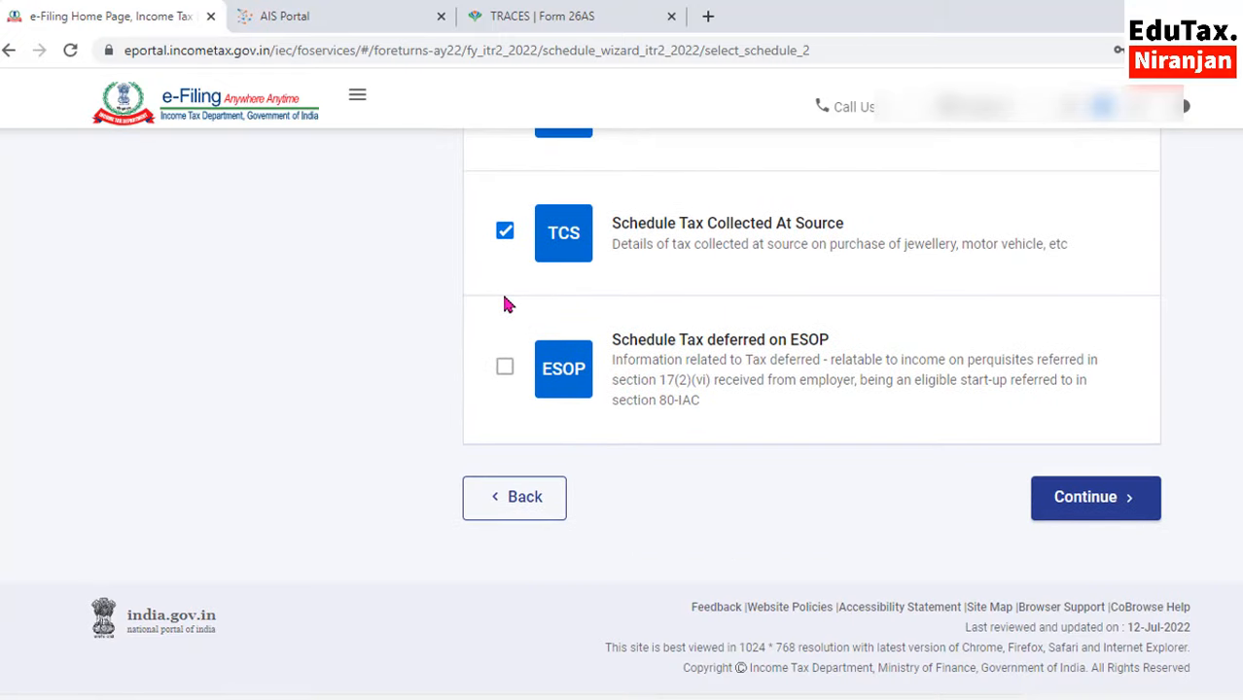
pyautogui.scroll(6, 515, 292)
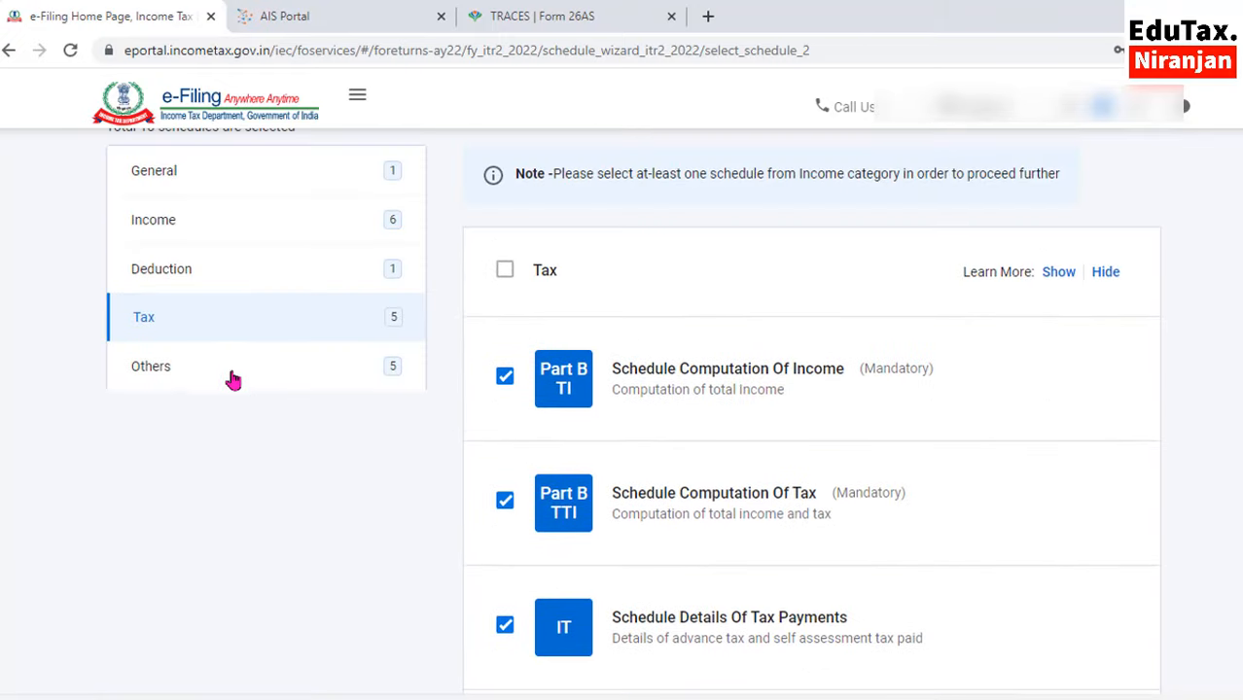
# Review the Others schedules, then accept the selected schedules and the schedule note
pyautogui.click(234, 371)
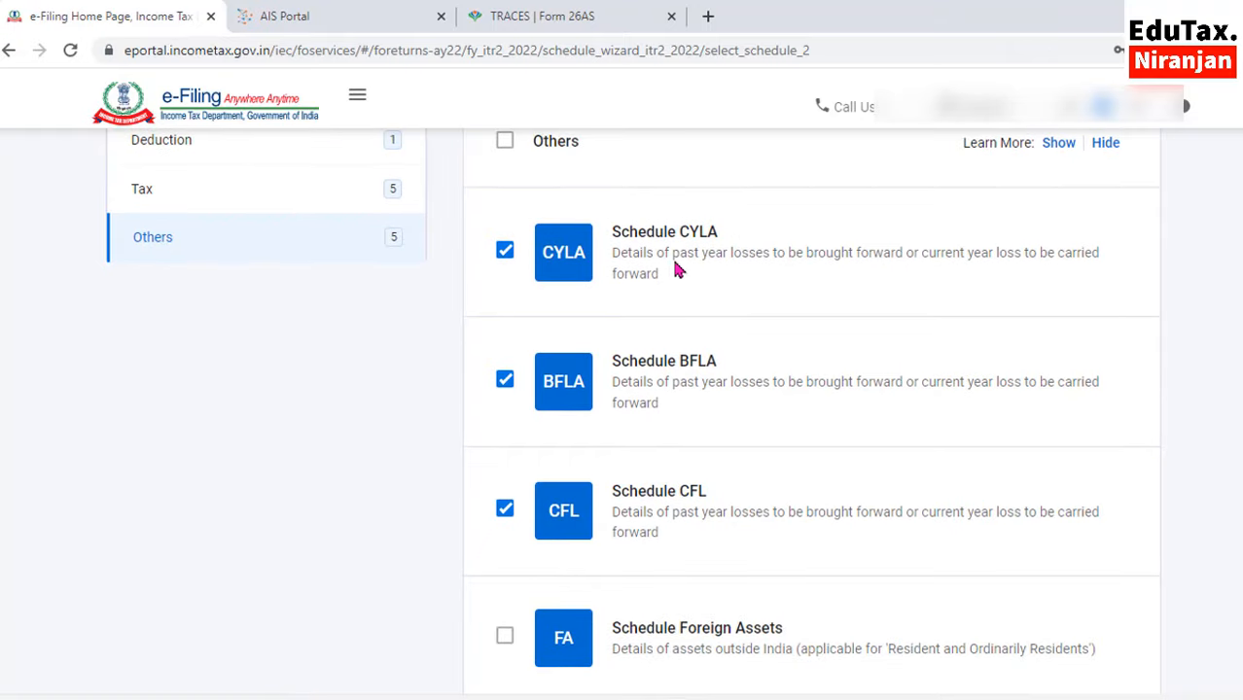
pyautogui.scroll(-3, 719, 266)
pyautogui.scroll(-2, 593, 315)
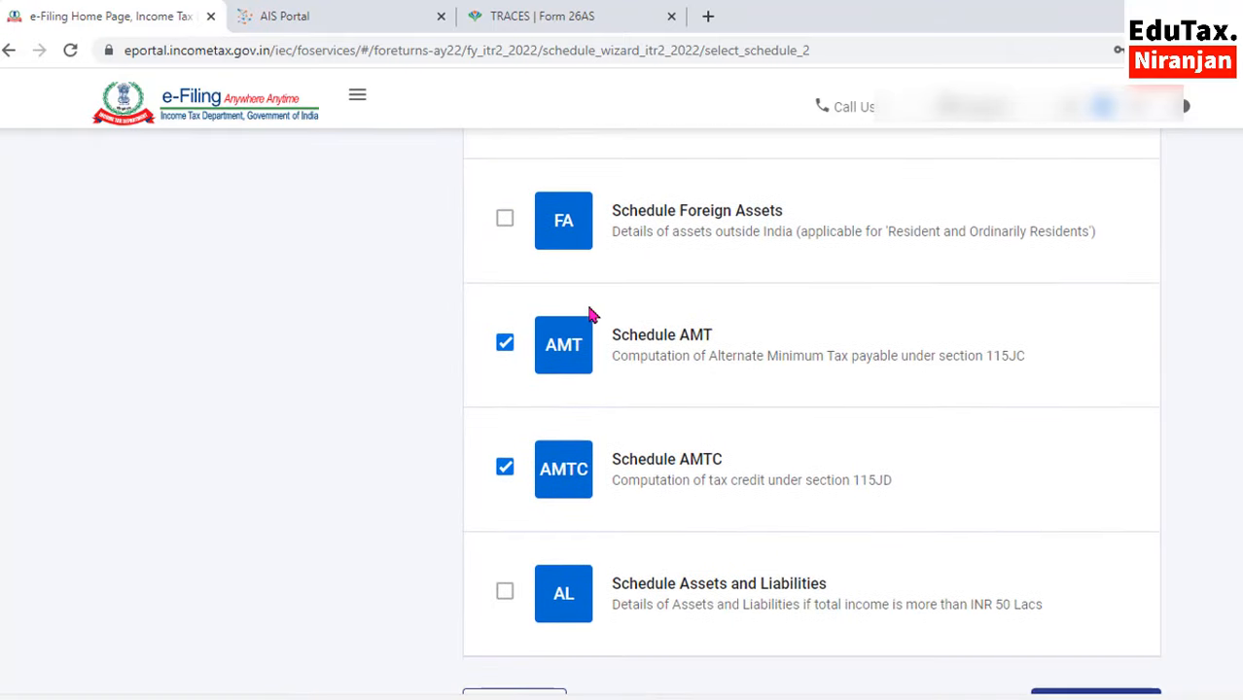
pyautogui.scroll(-2, 593, 316)
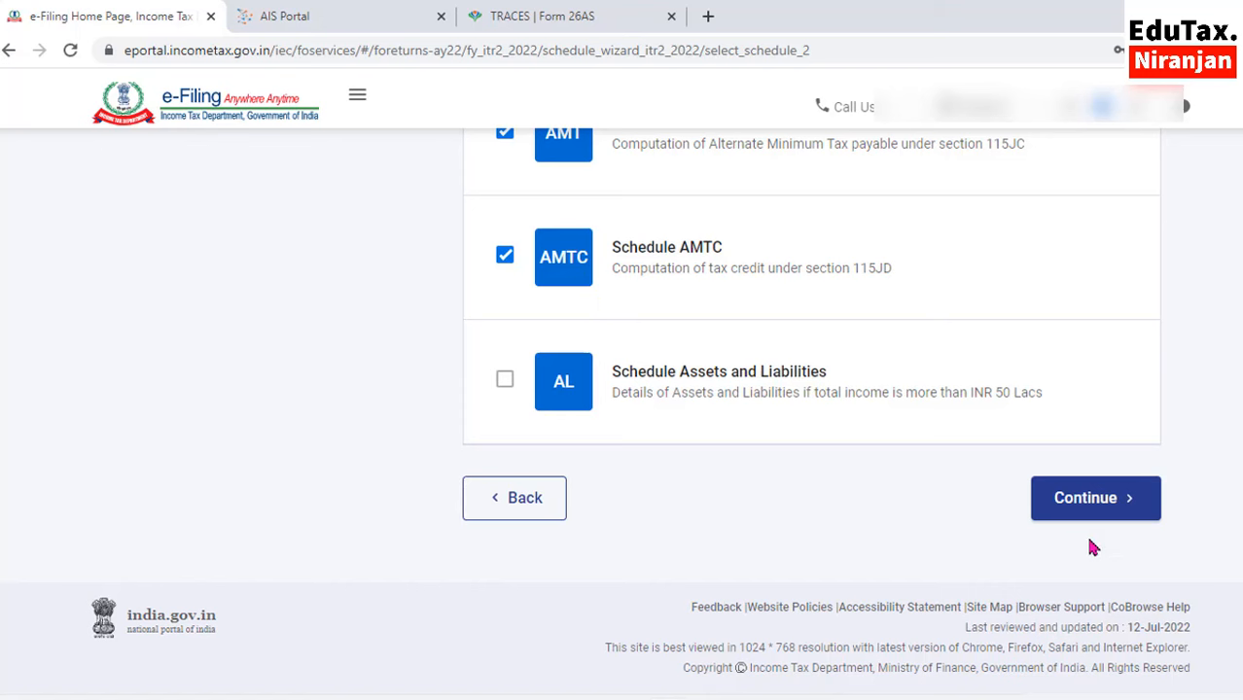
pyautogui.click(1093, 509)
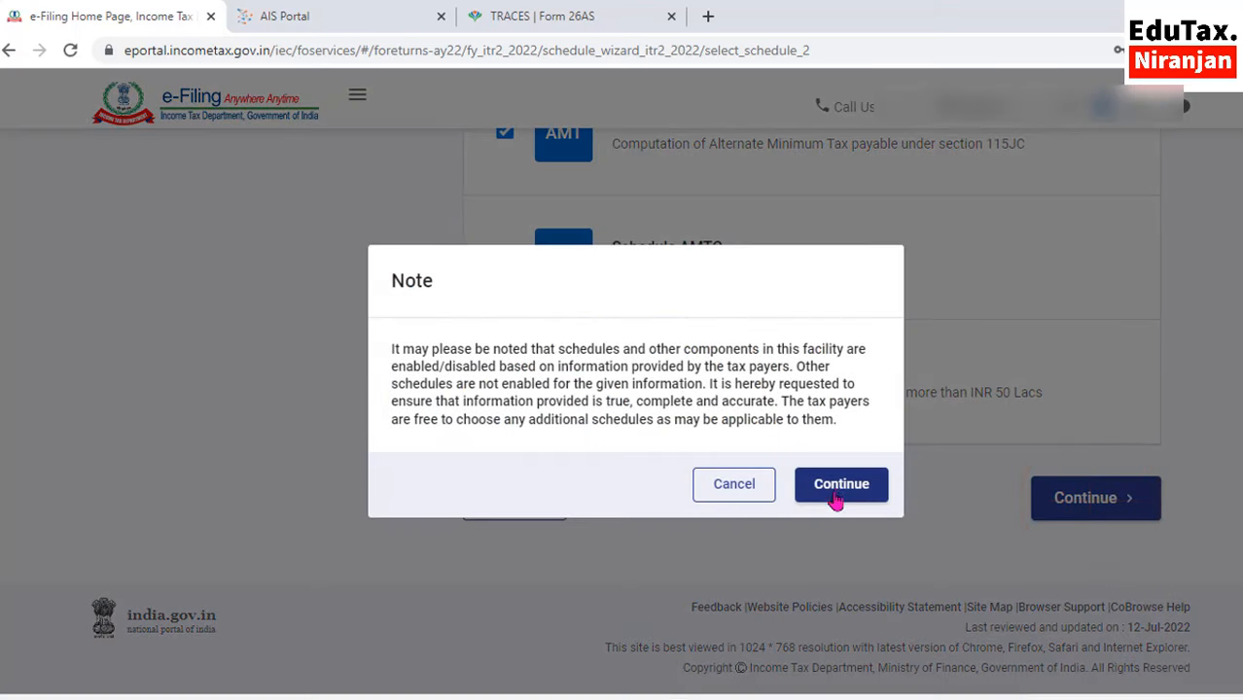
pyautogui.click(838, 494)
# Answer the new tax regime (115BAC) question to stay on the old regime
pyautogui.click(740, 472)
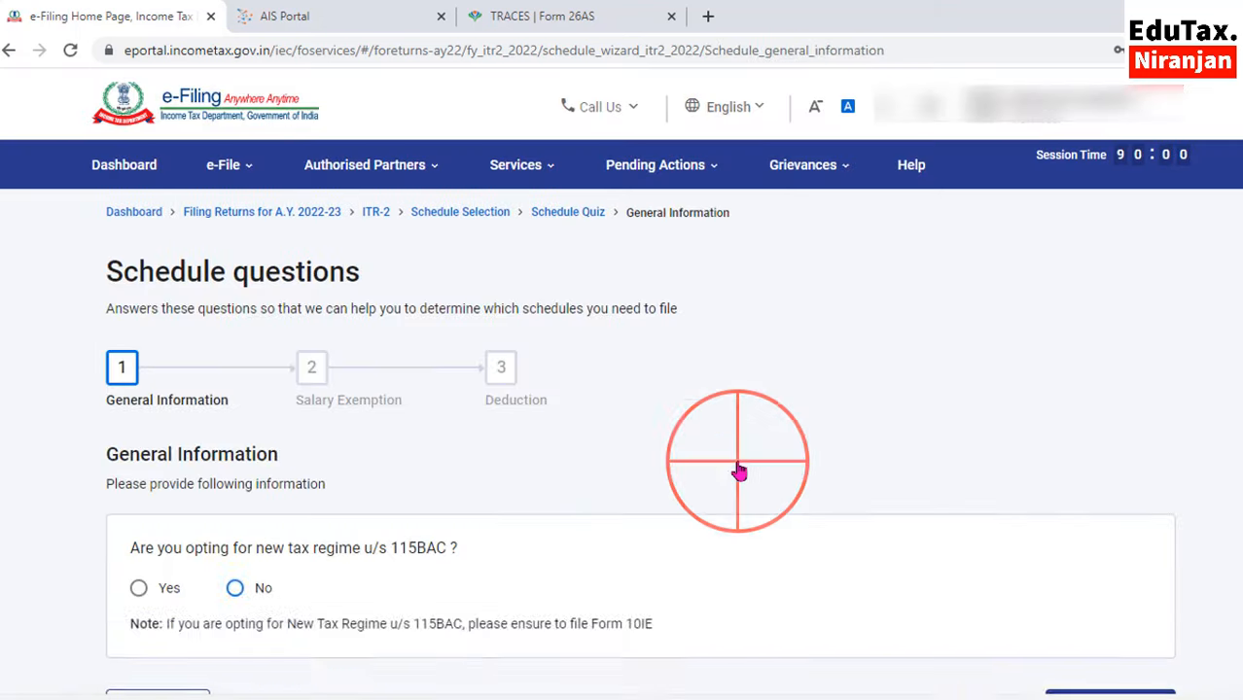
pyautogui.scroll(-3, 738, 469)
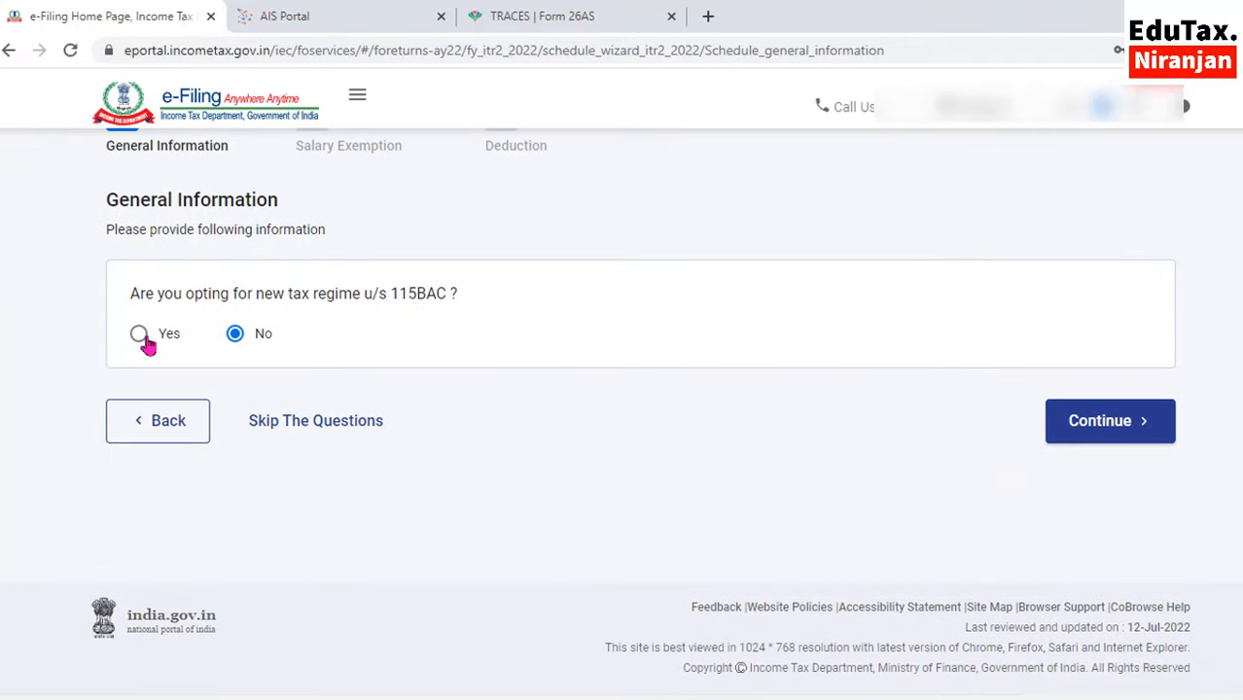
pyautogui.click(237, 338)
pyautogui.click(1070, 438)
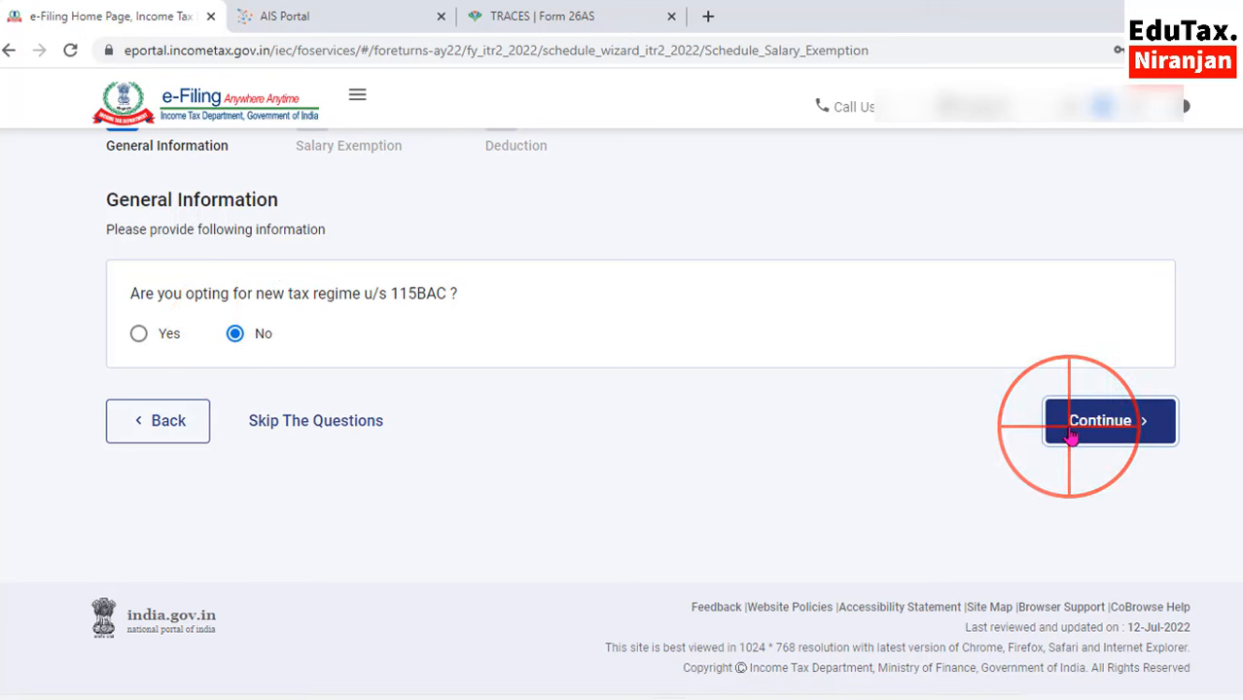
# Answer No to the travel/uniform, Special Compensatory Allowance, HRA and LTA exemptions
pyautogui.scroll(-3, 708, 496)
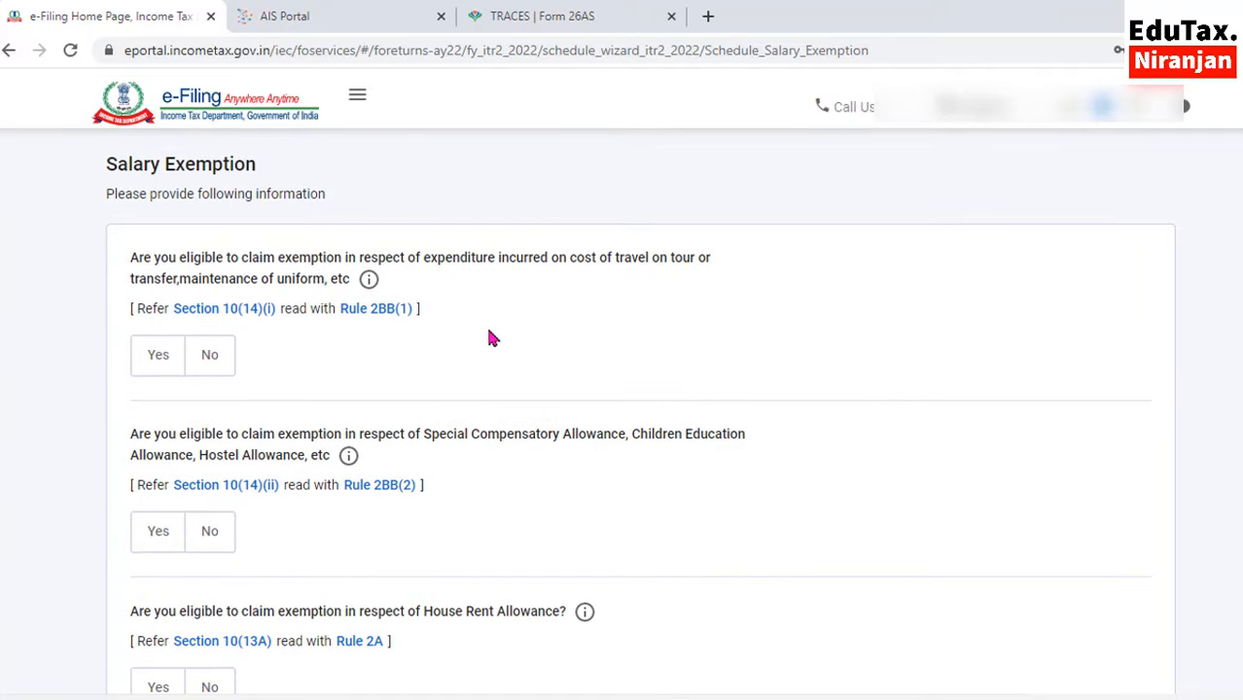
pyautogui.click(209, 356)
pyautogui.scroll(-2, 209, 358)
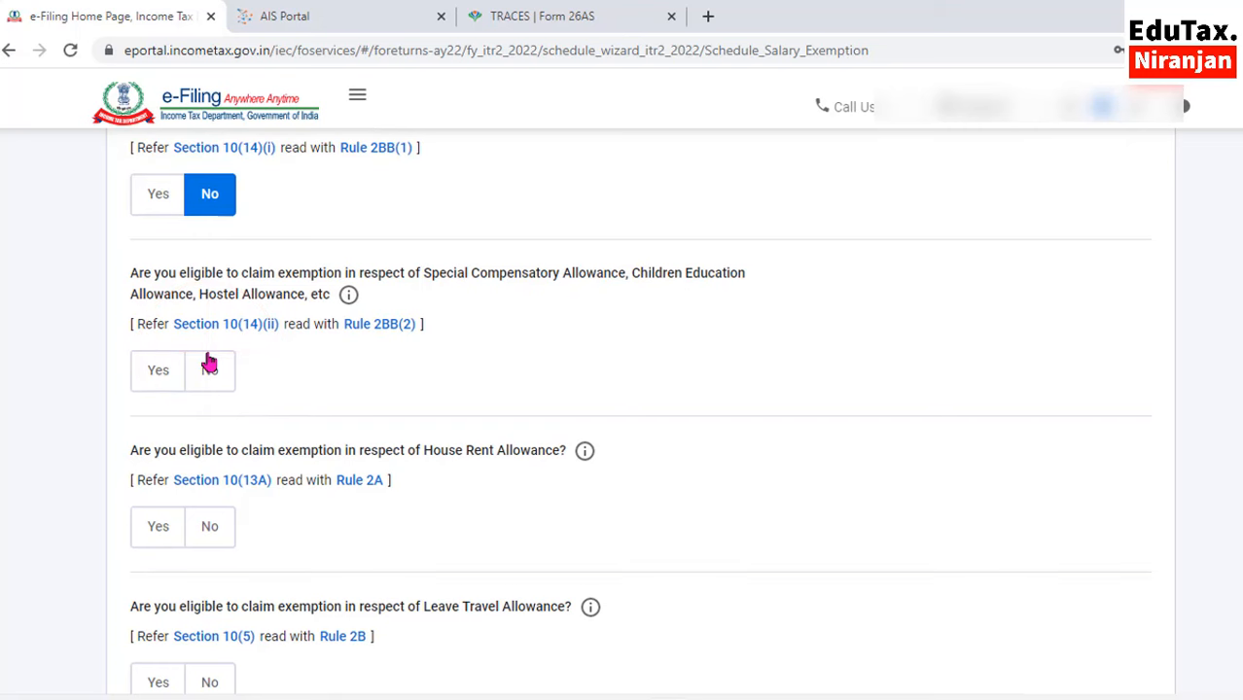
pyautogui.click(209, 367)
pyautogui.scroll(-2, 209, 362)
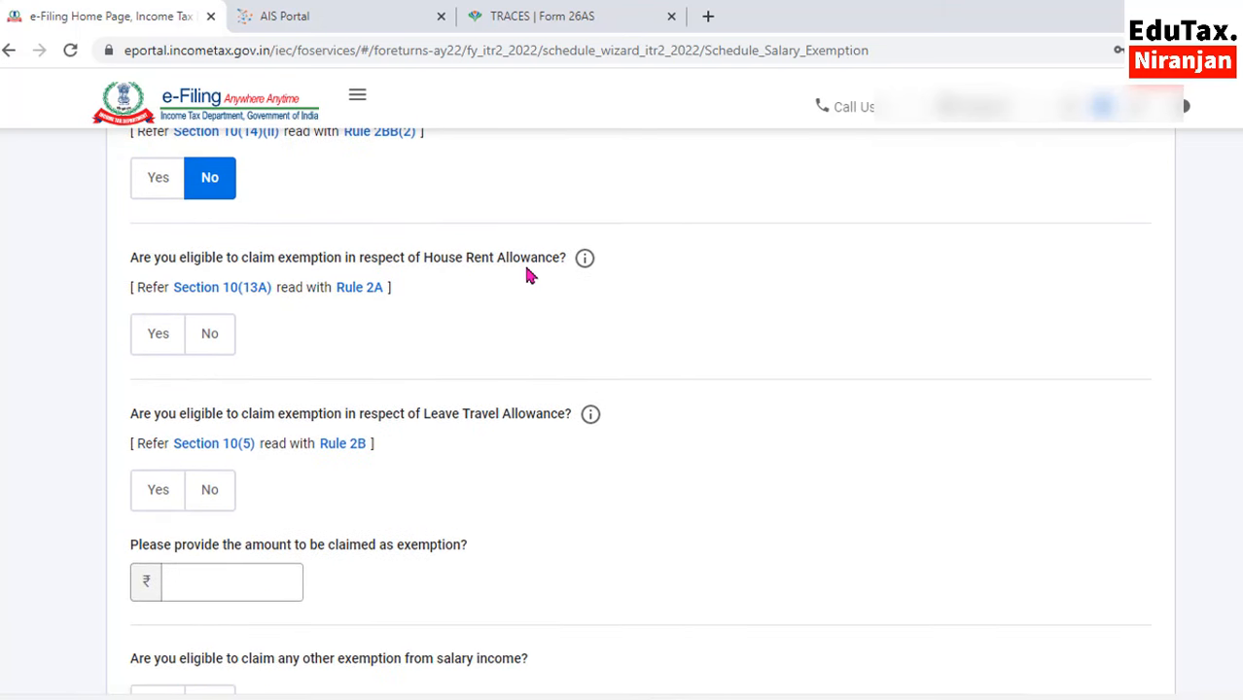
pyautogui.click(160, 334)
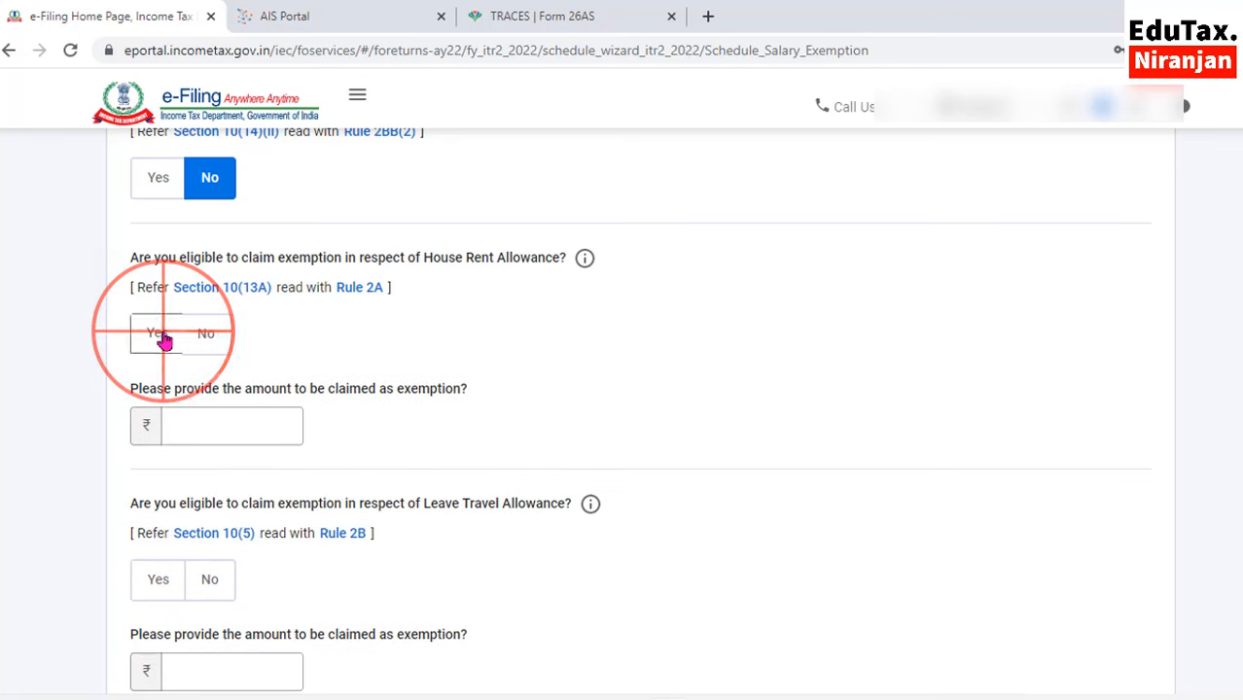
pyautogui.click(212, 338)
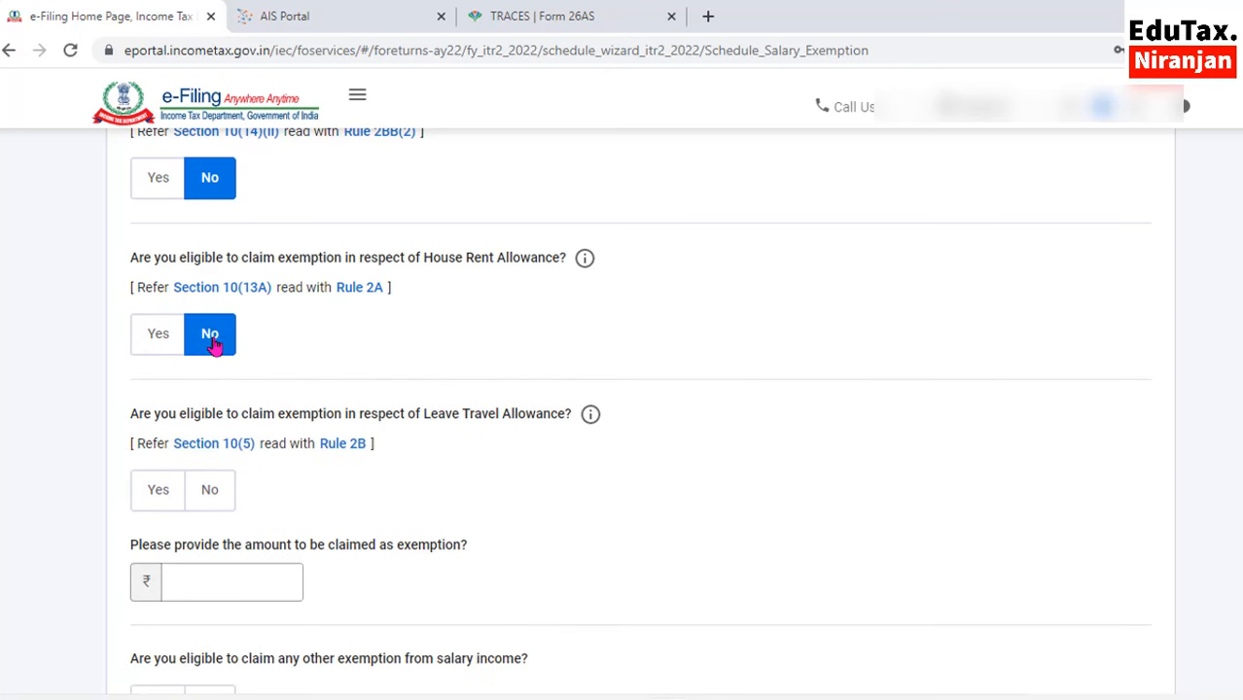
pyautogui.scroll(-2, 214, 346)
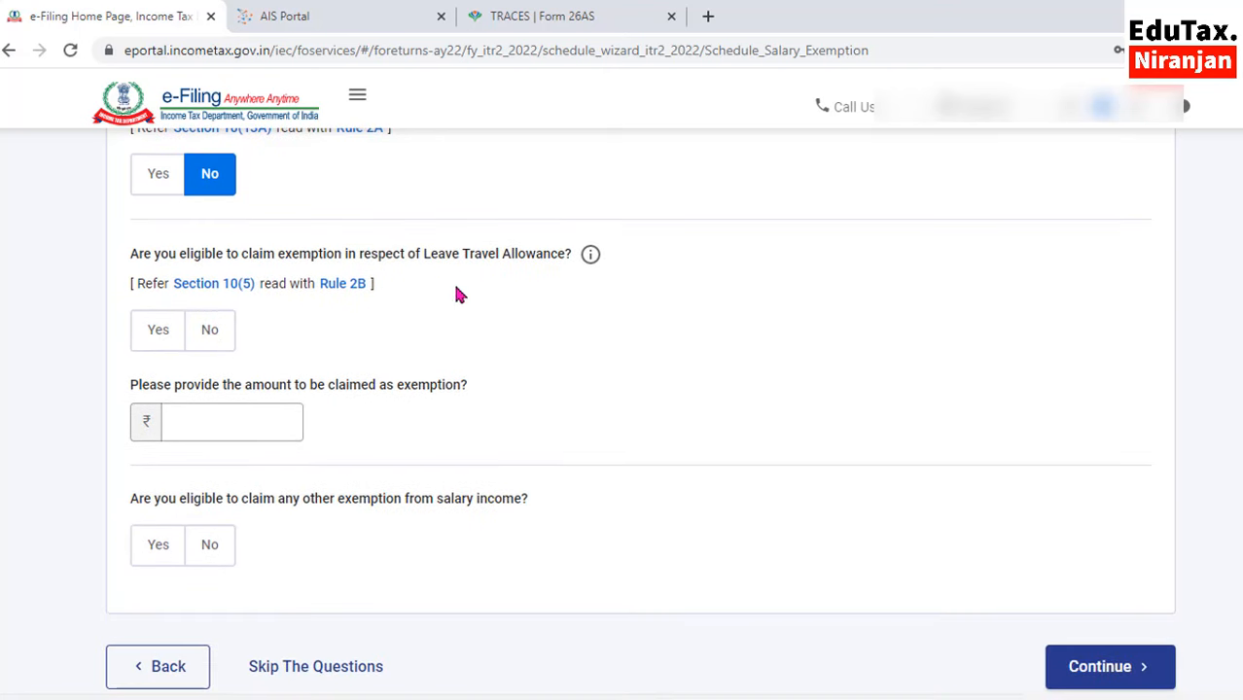
pyautogui.click(206, 336)
pyautogui.scroll(-2, 195, 339)
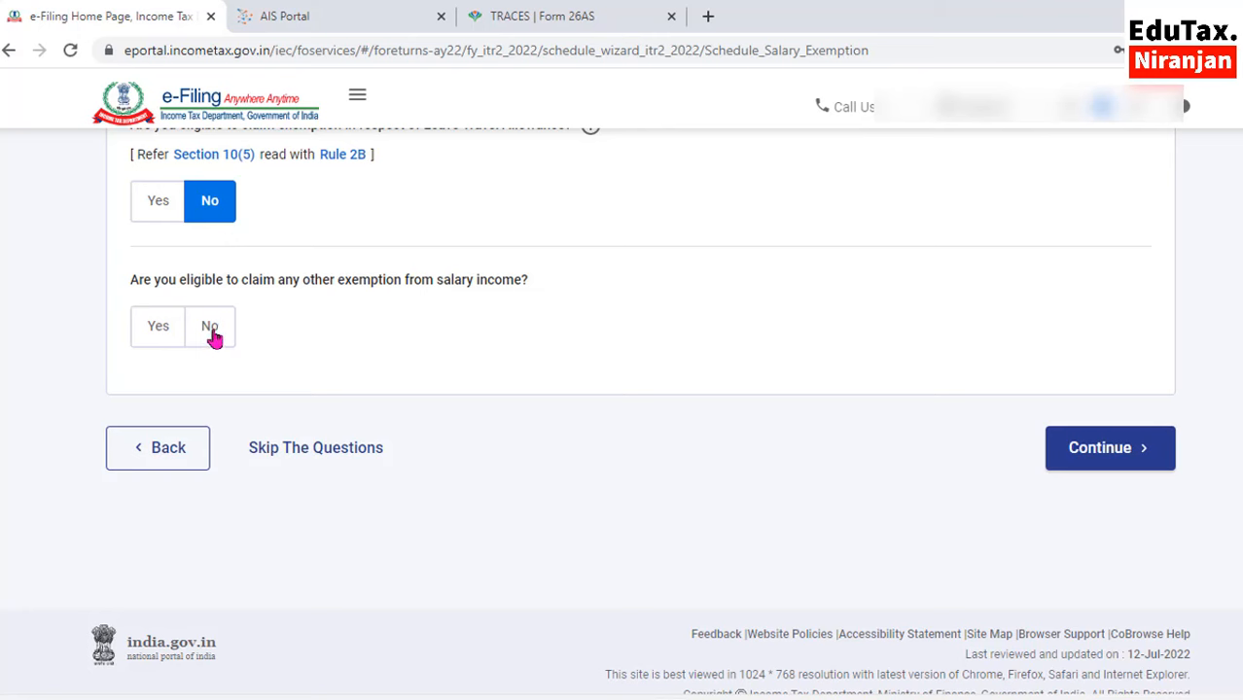
# Decline any other salary exemptions and continue to the Deduction questions
pyautogui.click(164, 326)
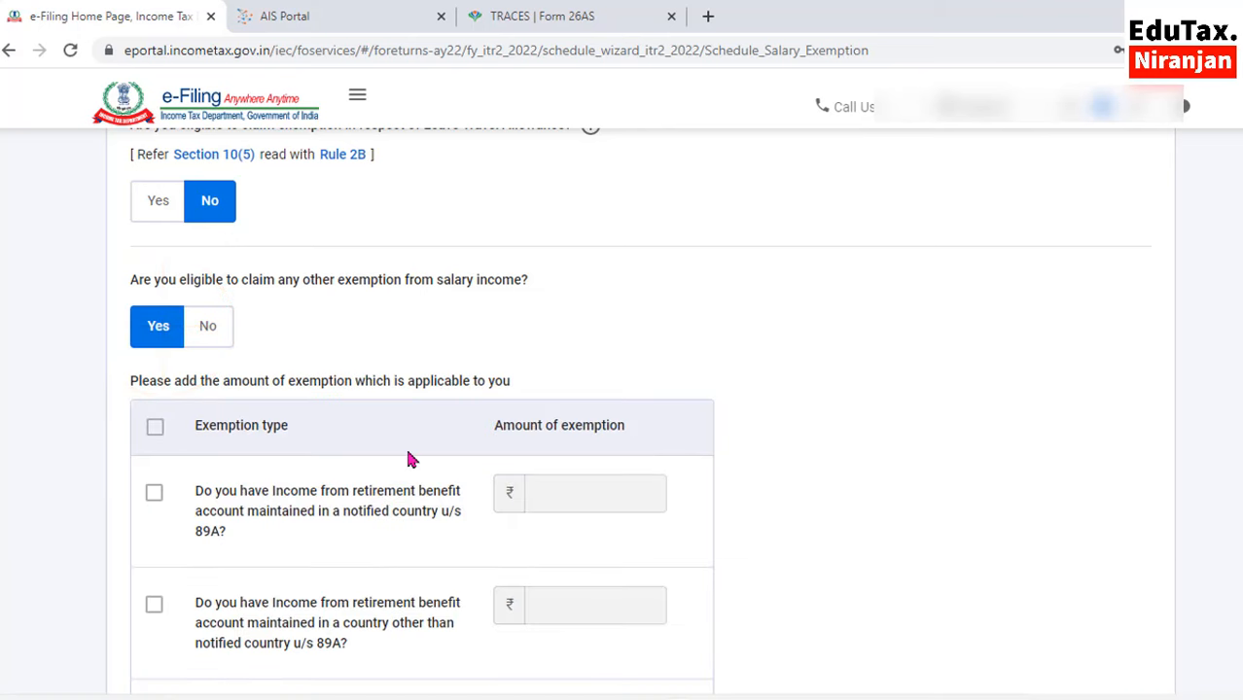
pyautogui.scroll(-5, 408, 457)
pyautogui.scroll(-3, 408, 459)
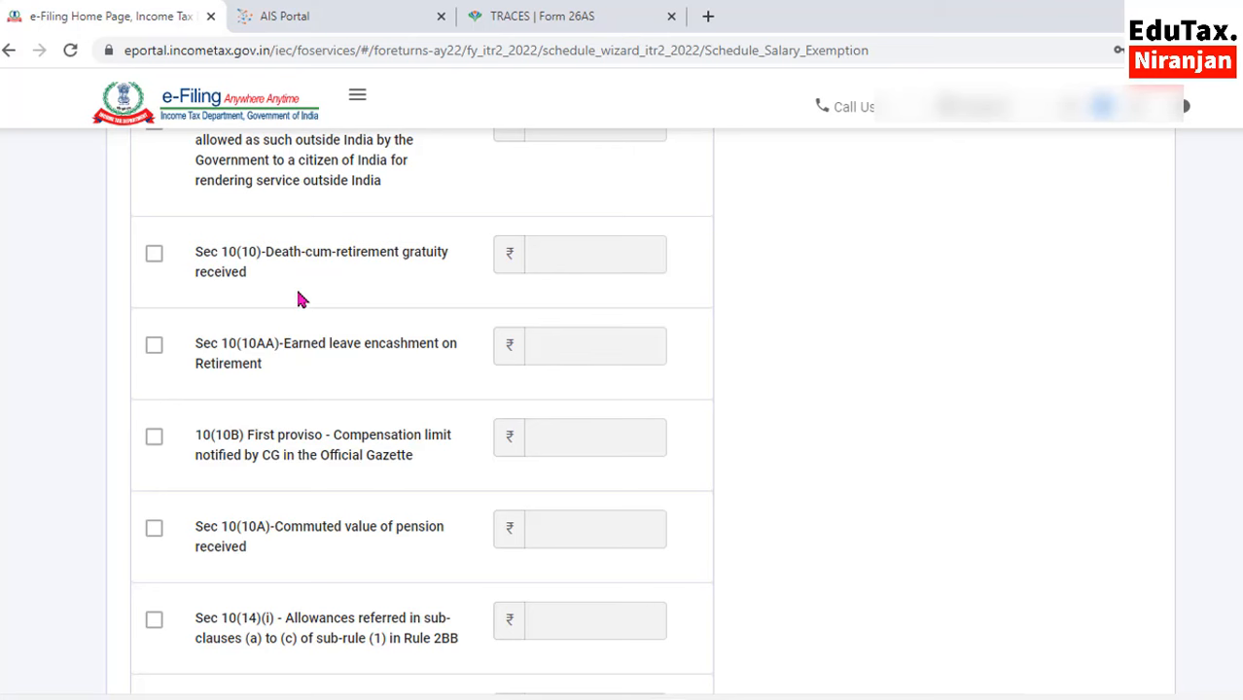
pyautogui.scroll(-3, 342, 295)
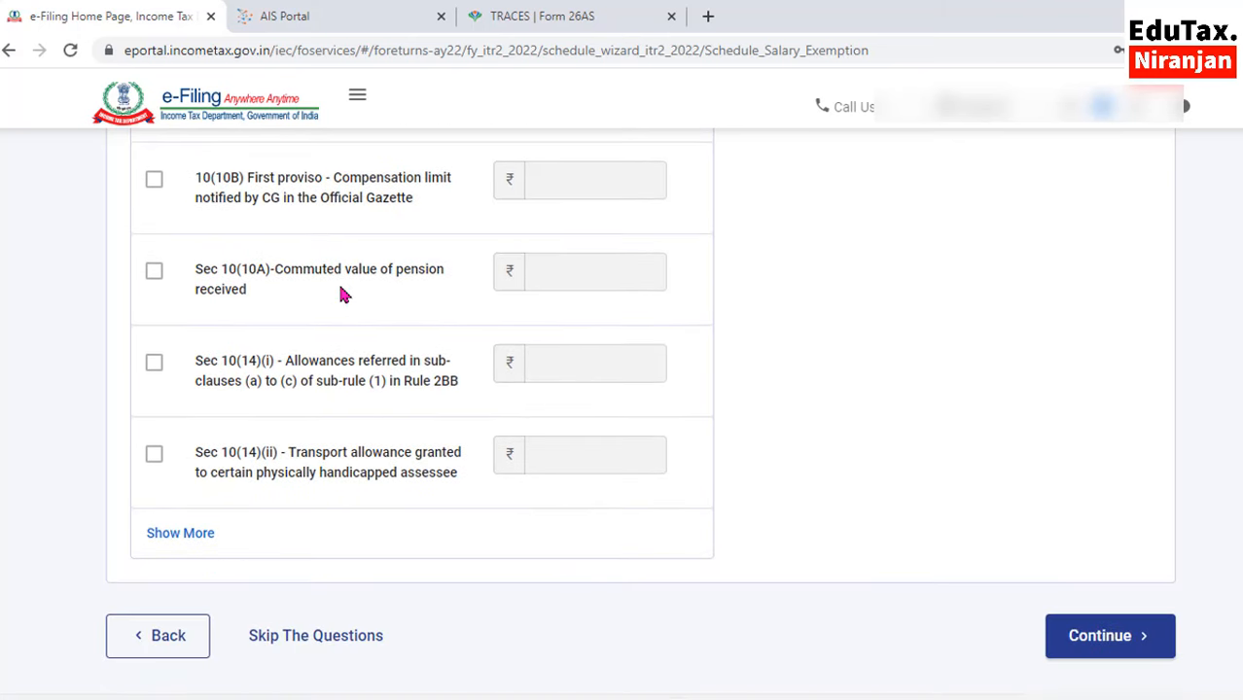
pyautogui.scroll(6, 342, 295)
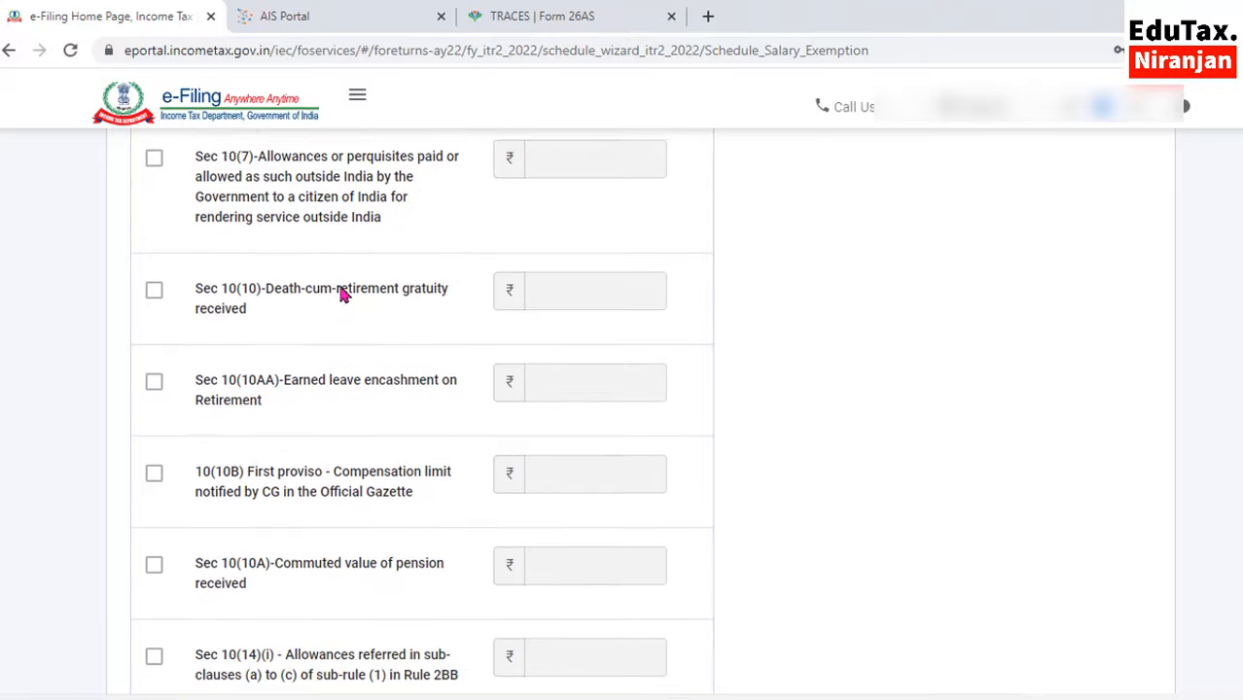
pyautogui.scroll(3, 340, 294)
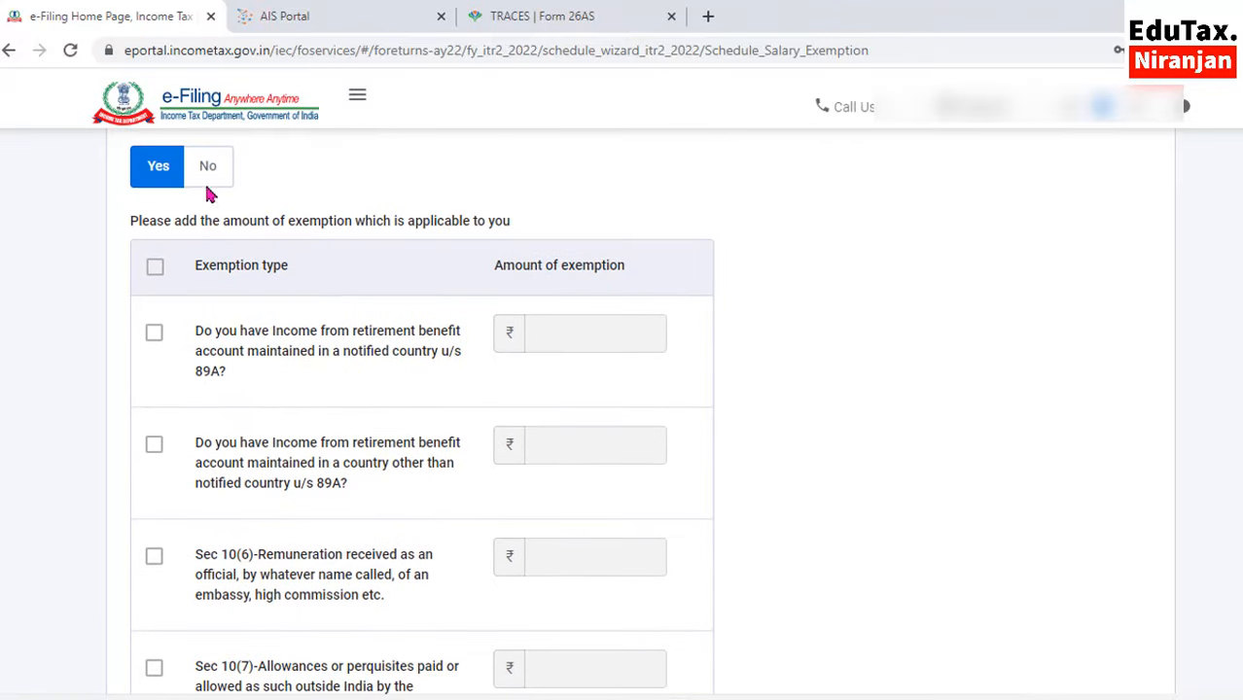
pyautogui.click(207, 179)
pyautogui.click(1086, 428)
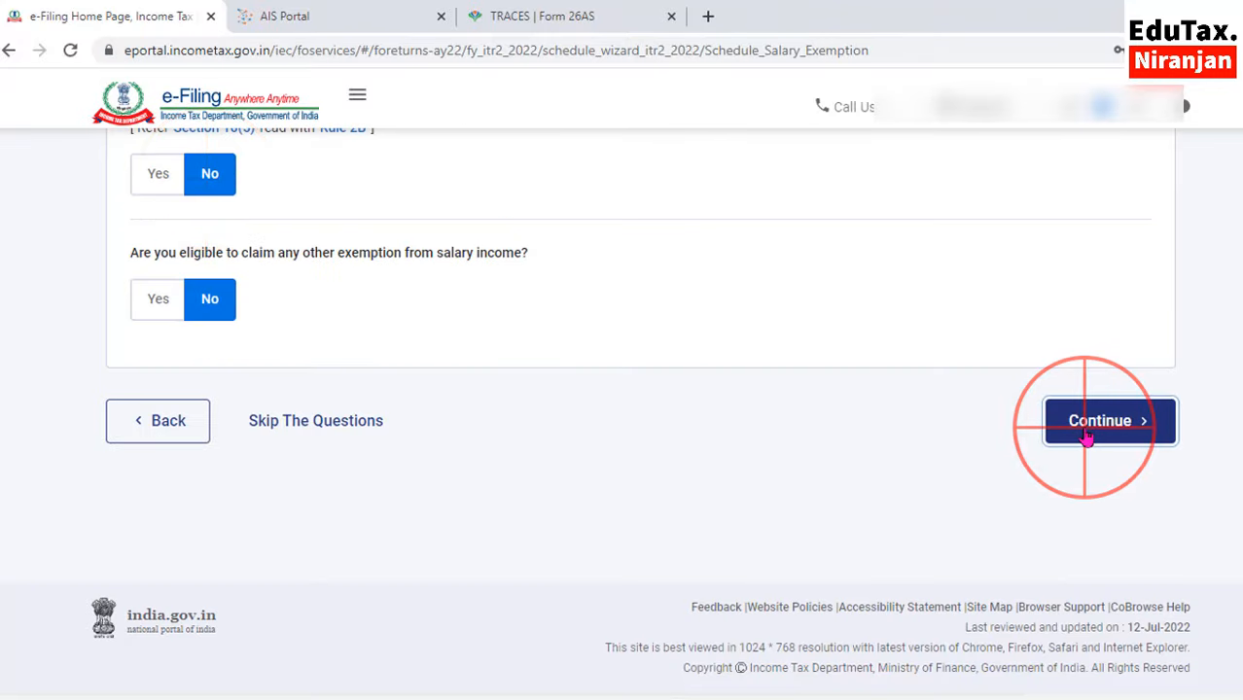
# Disagree with the pre-filled Section 80C figure and enter 1,50,000 as the amount
pyautogui.scroll(-4, 598, 502)
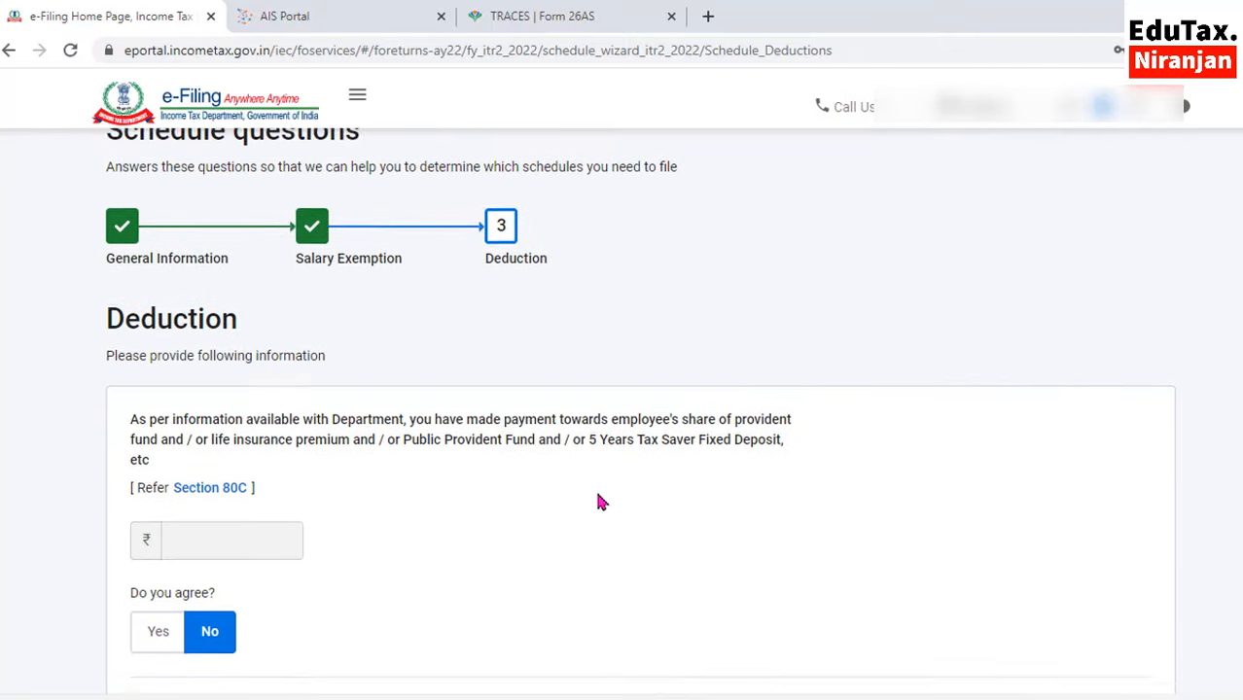
pyautogui.click(189, 356)
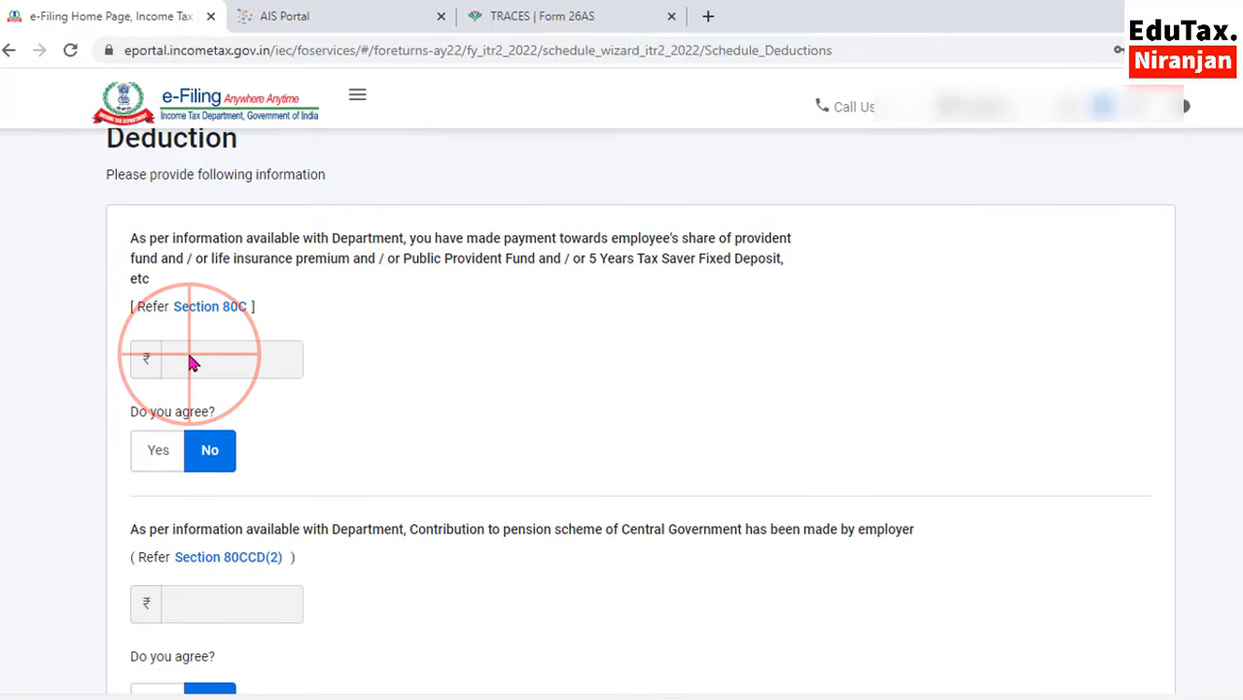
pyautogui.click(158, 451)
pyautogui.click(200, 525)
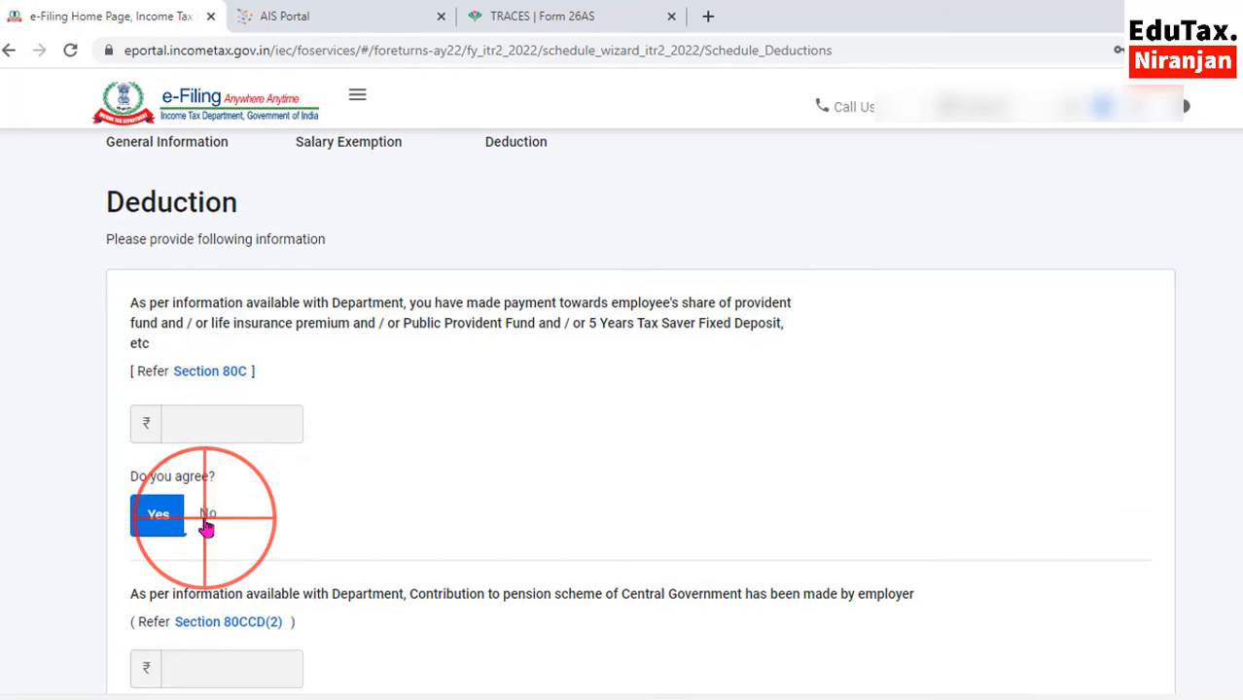
pyautogui.click(222, 419)
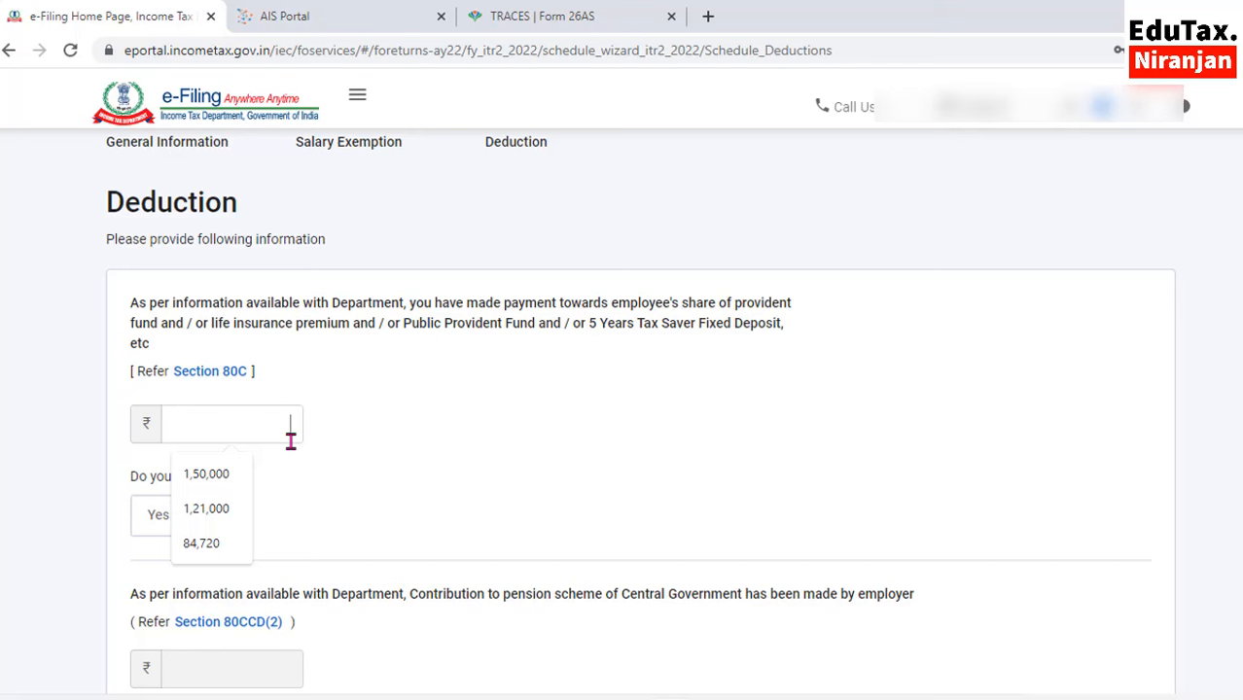
pyautogui.click(199, 475)
# Answer No to the Section 80D medical insurance and 80G donation deductions
pyautogui.scroll(-2, 384, 444)
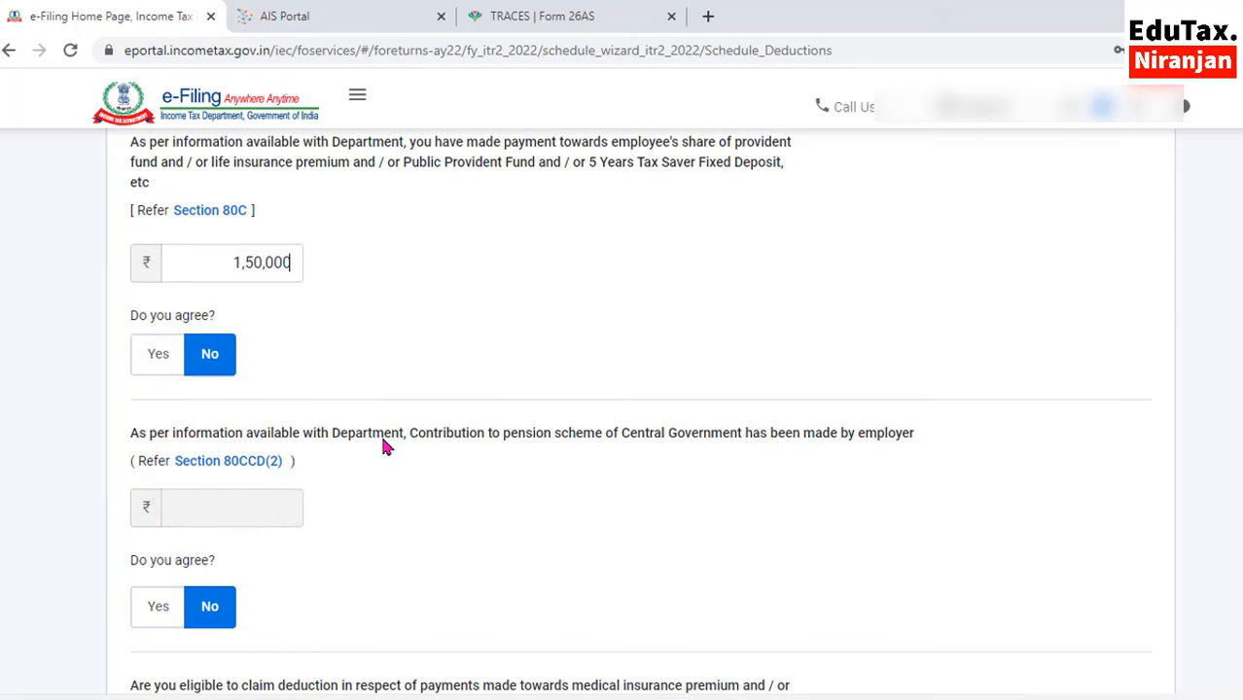
pyautogui.scroll(-2, 383, 443)
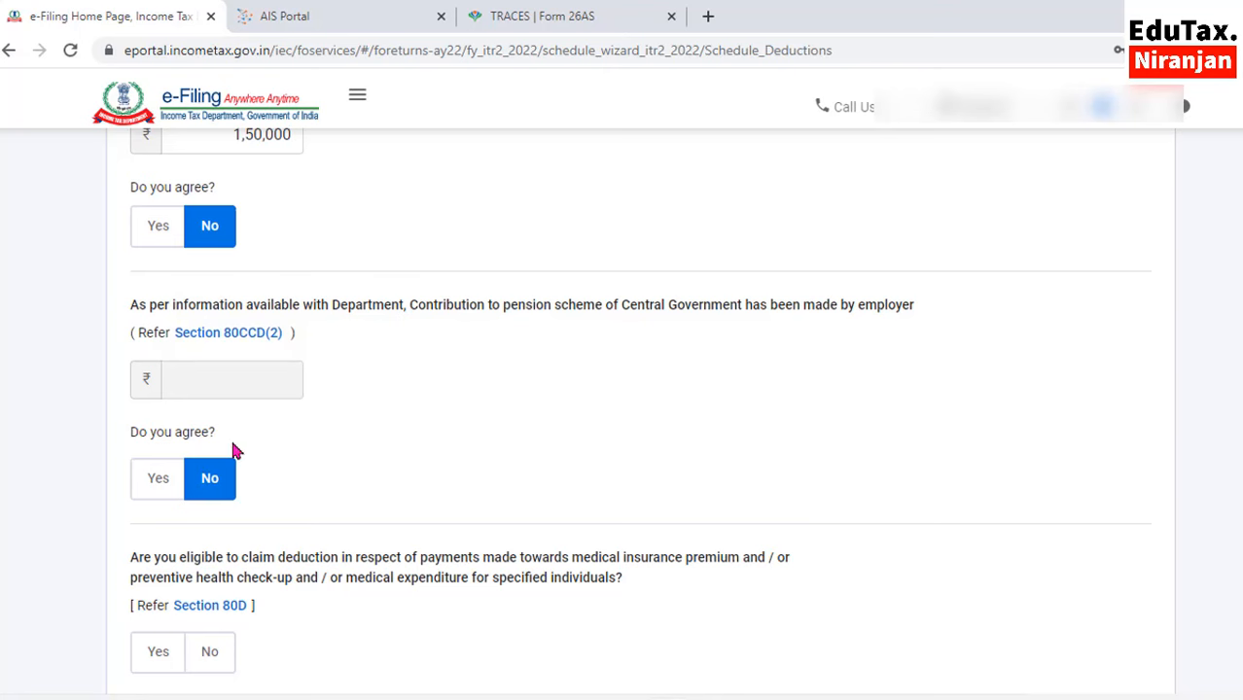
pyautogui.scroll(-2, 311, 379)
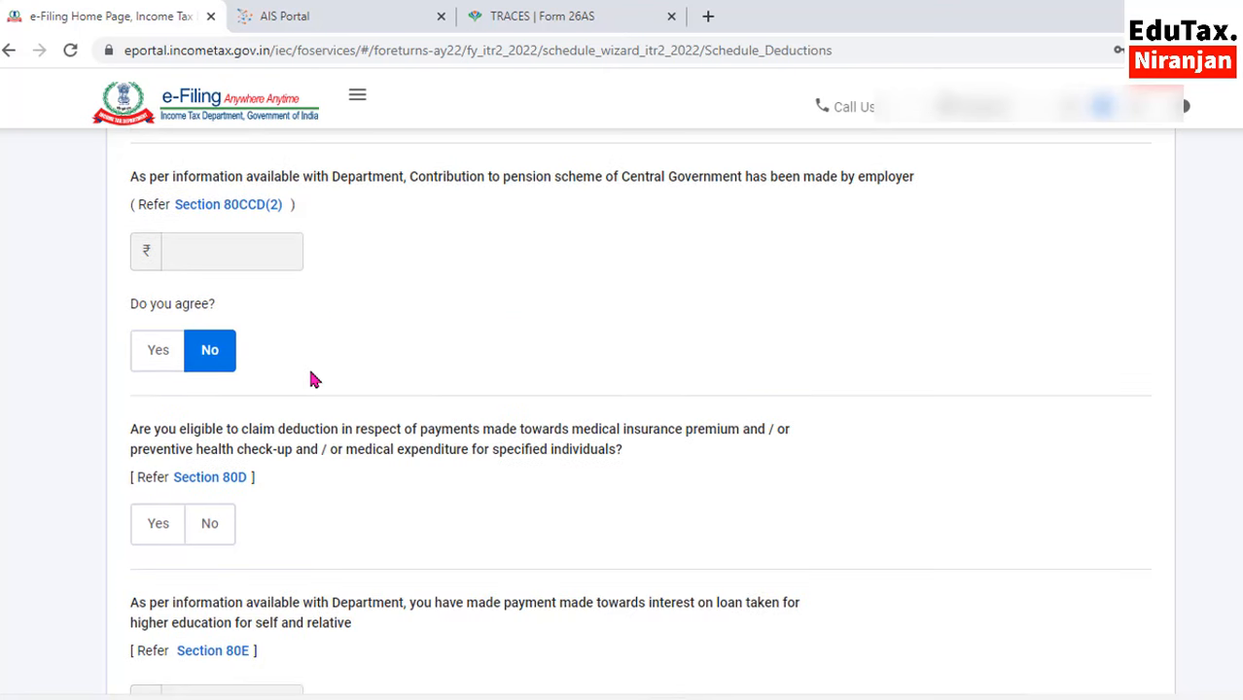
pyautogui.scroll(-2, 321, 362)
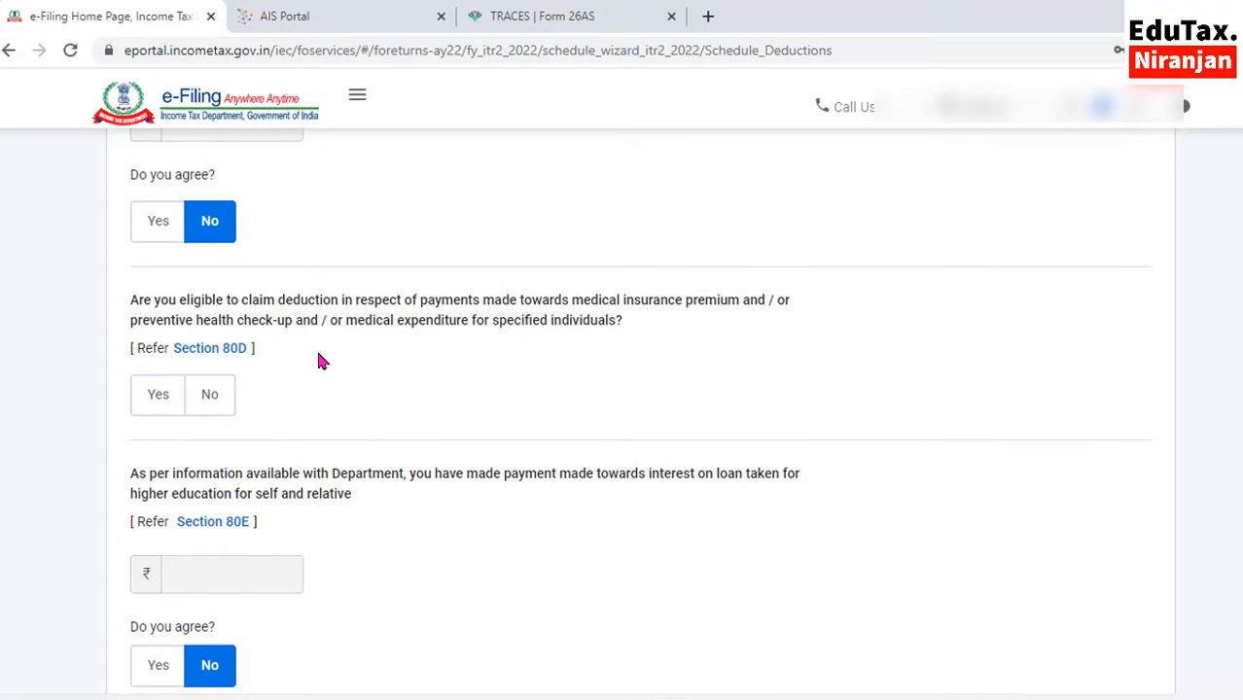
pyautogui.click(212, 397)
pyautogui.scroll(-2, 214, 369)
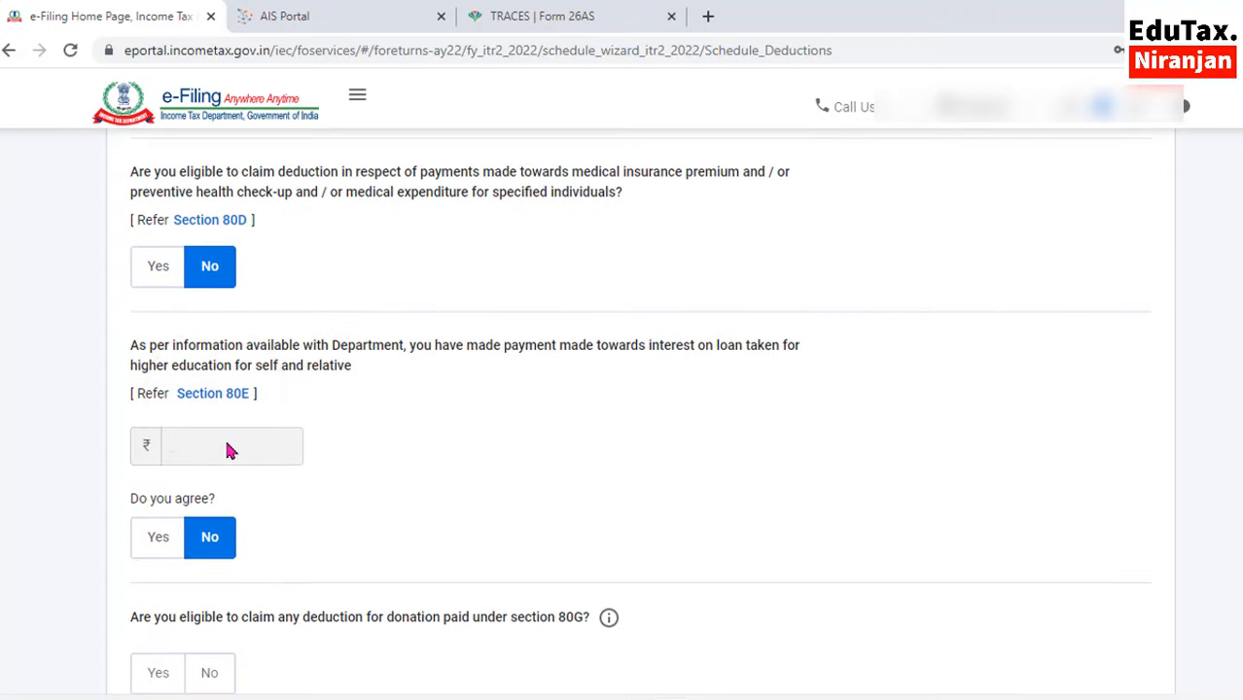
pyautogui.scroll(-5, 225, 540)
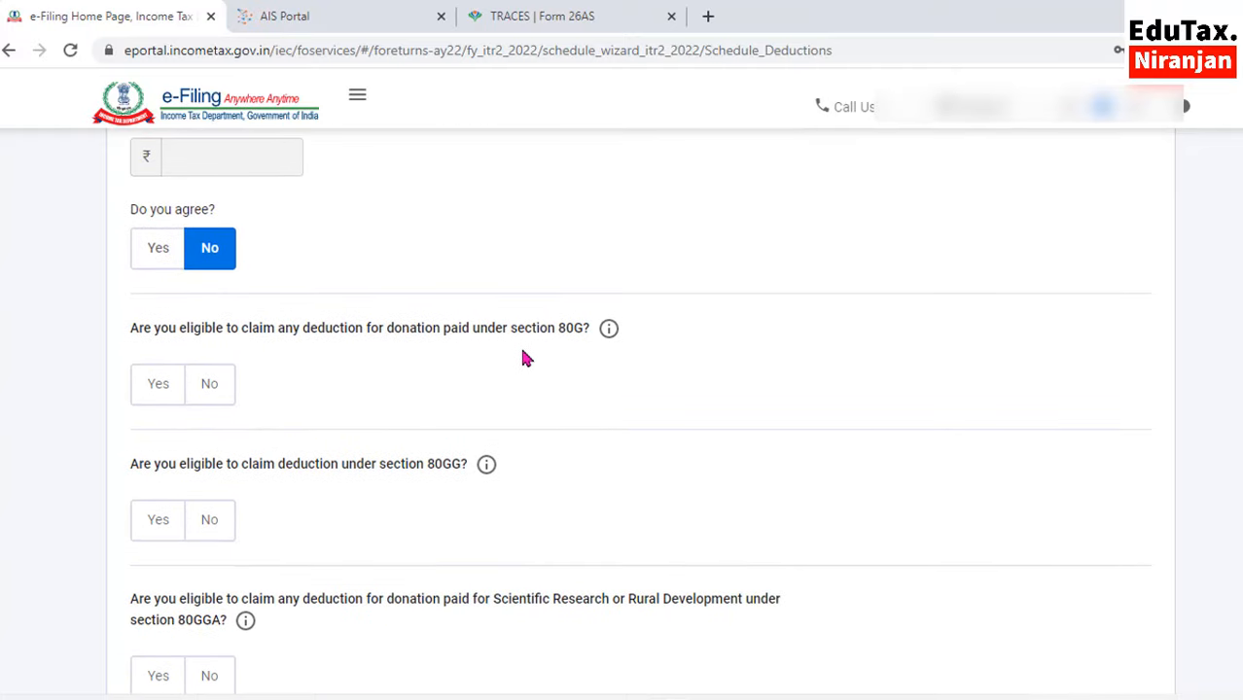
pyautogui.click(208, 394)
pyautogui.scroll(-2, 209, 408)
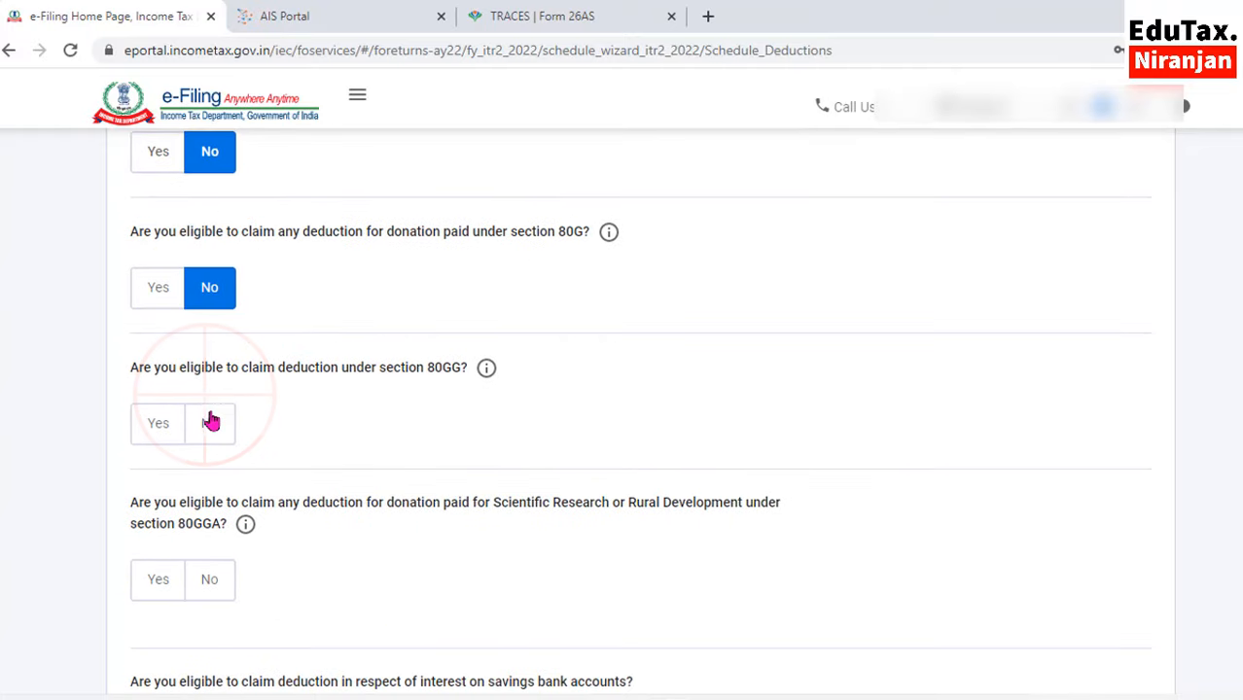
# Answer No to 80GG and 80GGA, and Yes to the 80TTA savings interest deduction
pyautogui.click(211, 421)
pyautogui.scroll(-3, 214, 425)
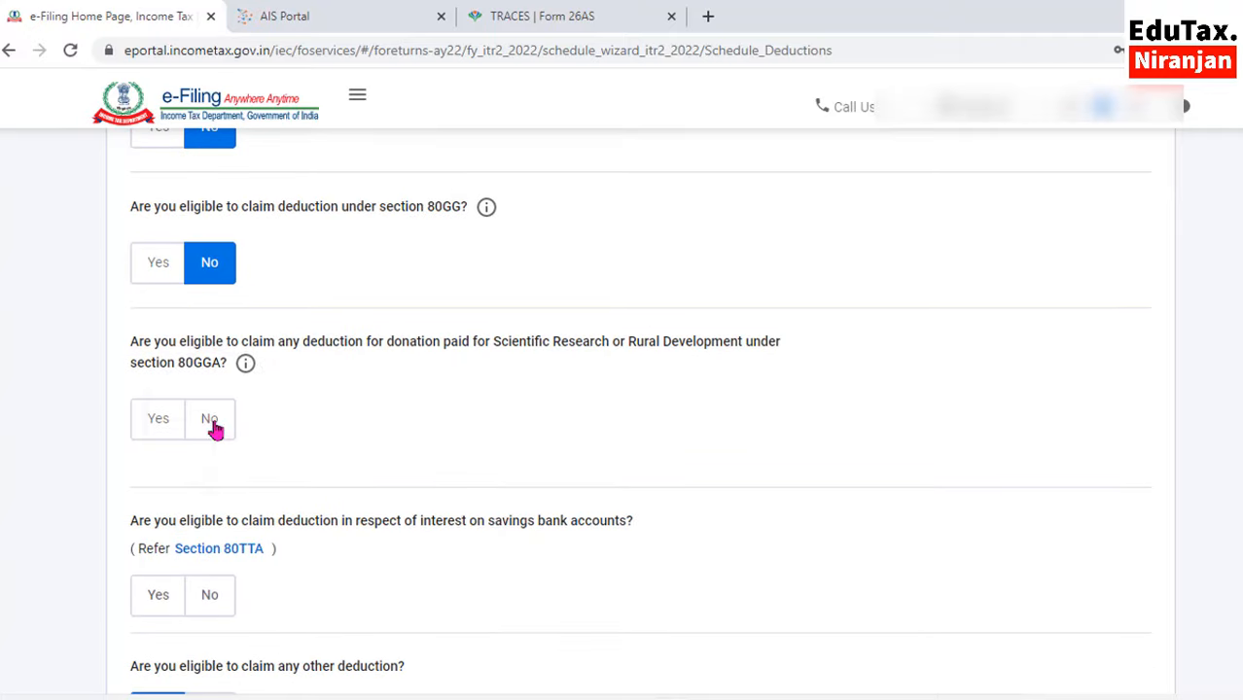
pyautogui.click(211, 420)
pyautogui.scroll(-2, 214, 428)
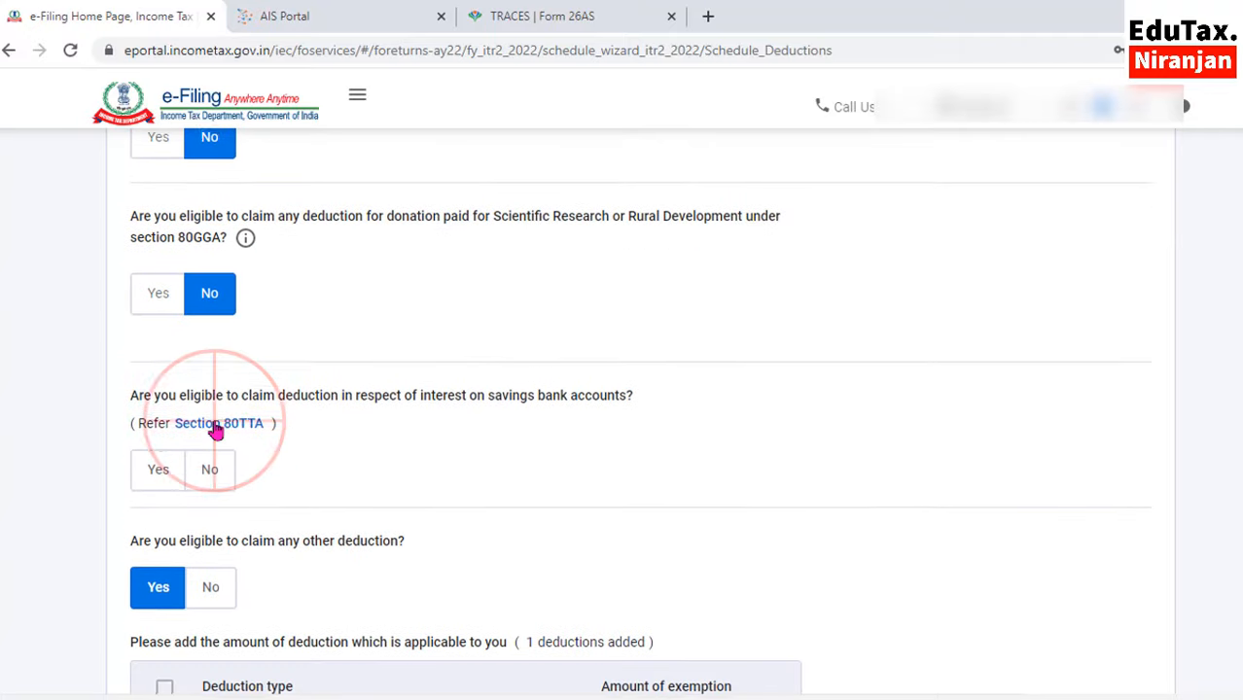
pyautogui.click(159, 472)
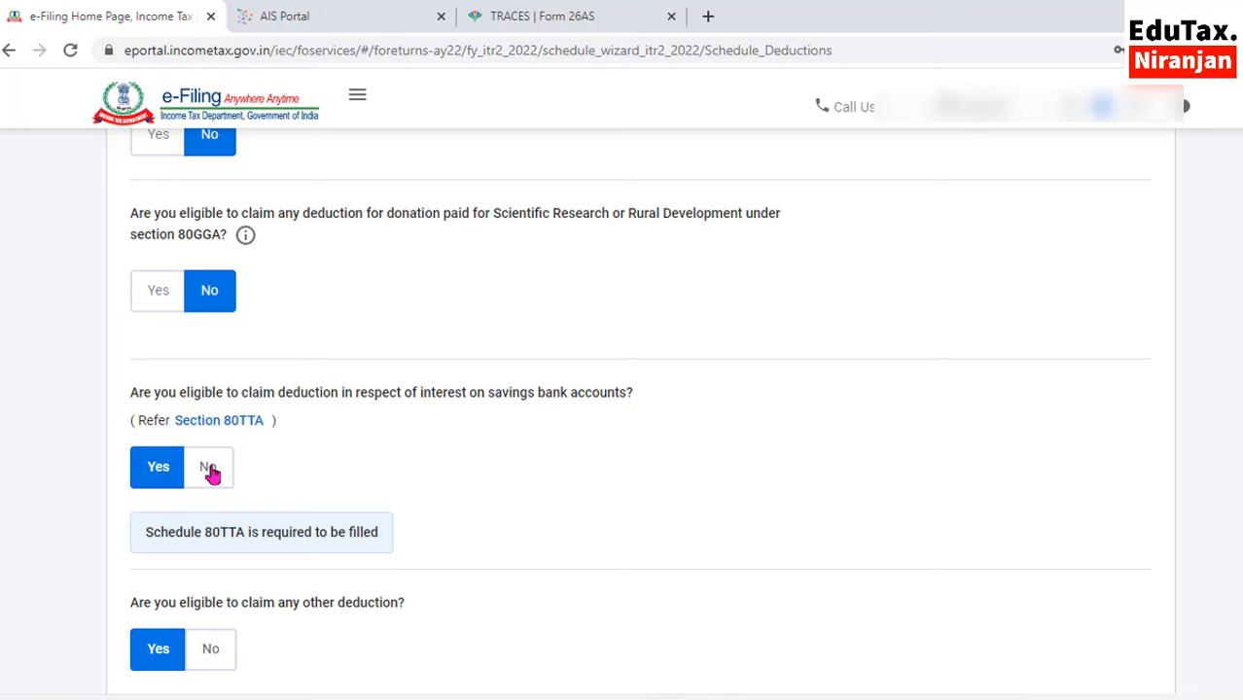
pyautogui.scroll(-2, 212, 474)
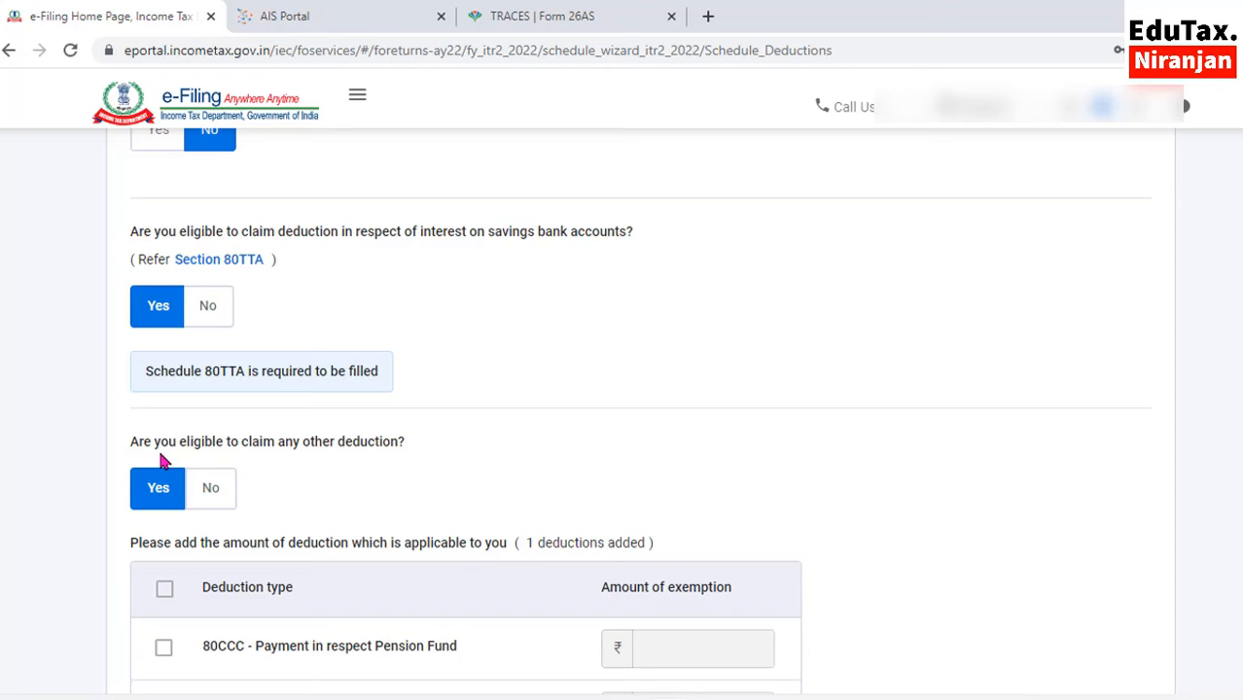
pyautogui.click(162, 491)
# Leave 80CCD(1B) unclaimed, answer No to other deductions, and proceed to the Schedules Summary
pyautogui.scroll(-1, 246, 496)
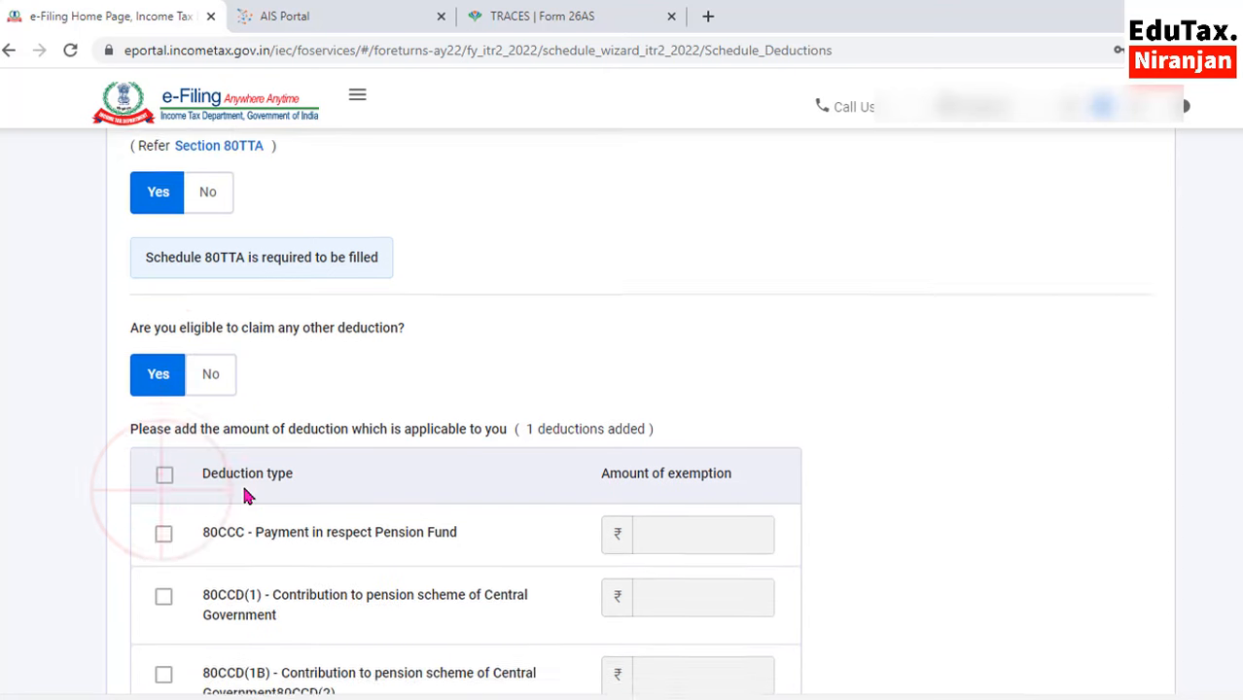
pyautogui.scroll(-1, 246, 496)
pyautogui.scroll(-1, 246, 496)
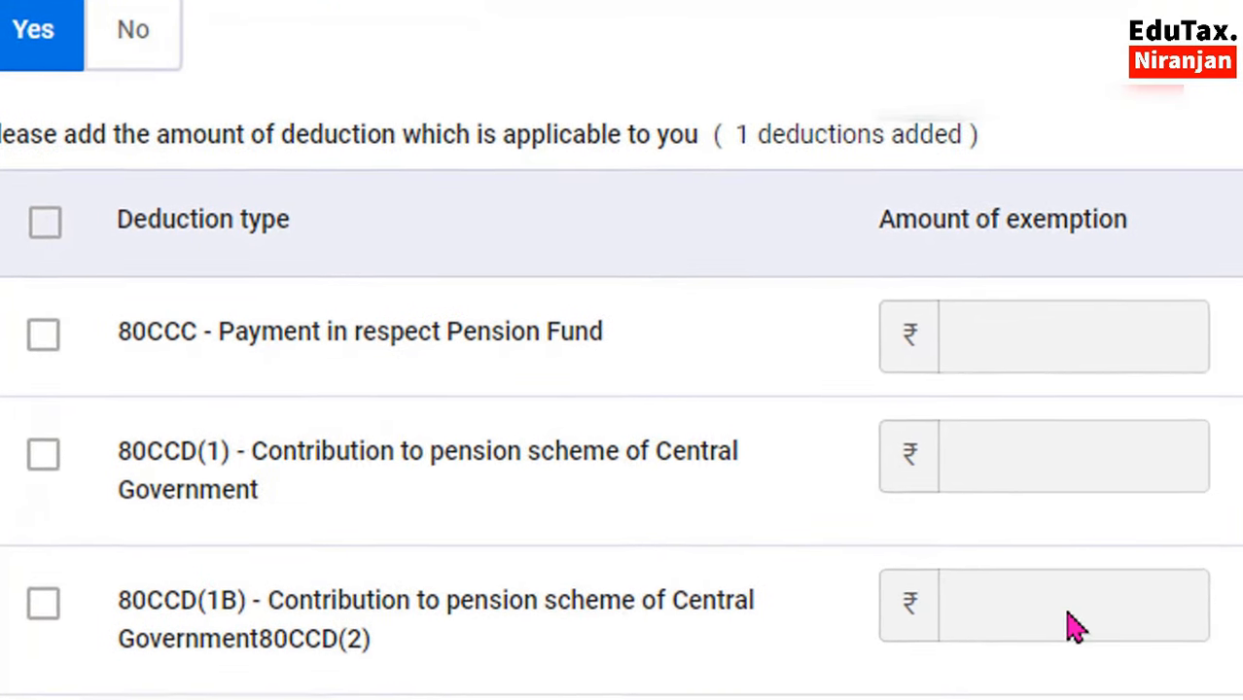
pyautogui.click(49, 597)
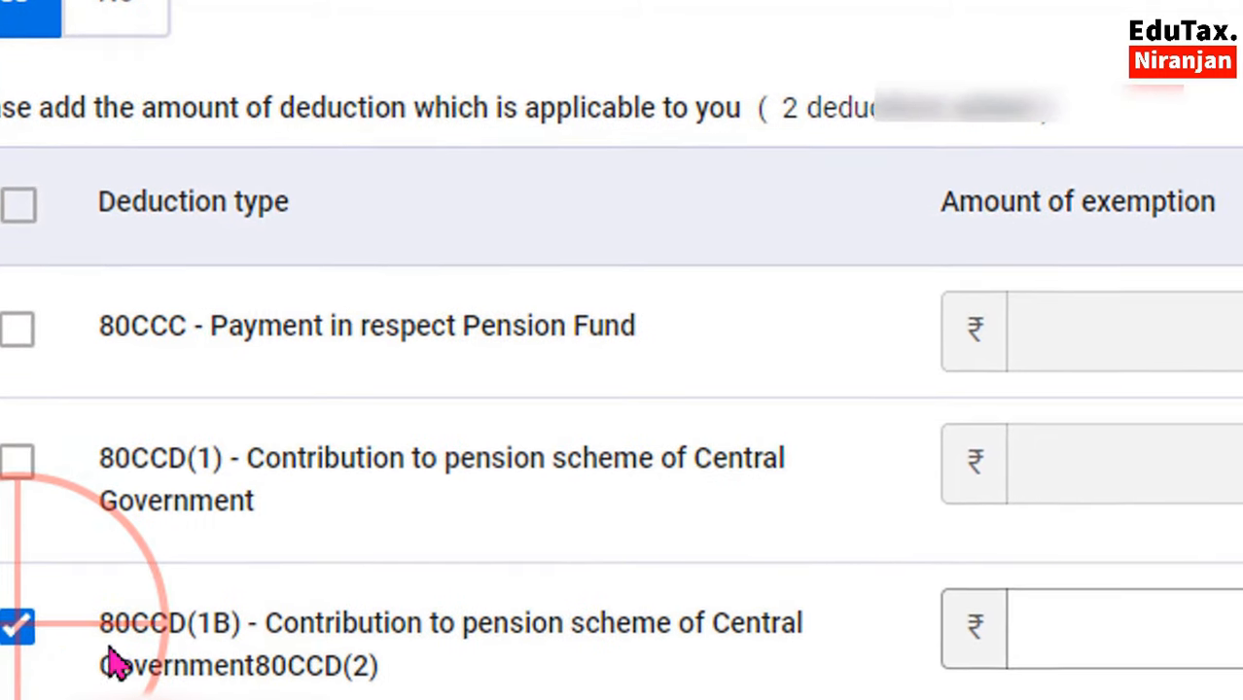
pyautogui.click(1059, 629)
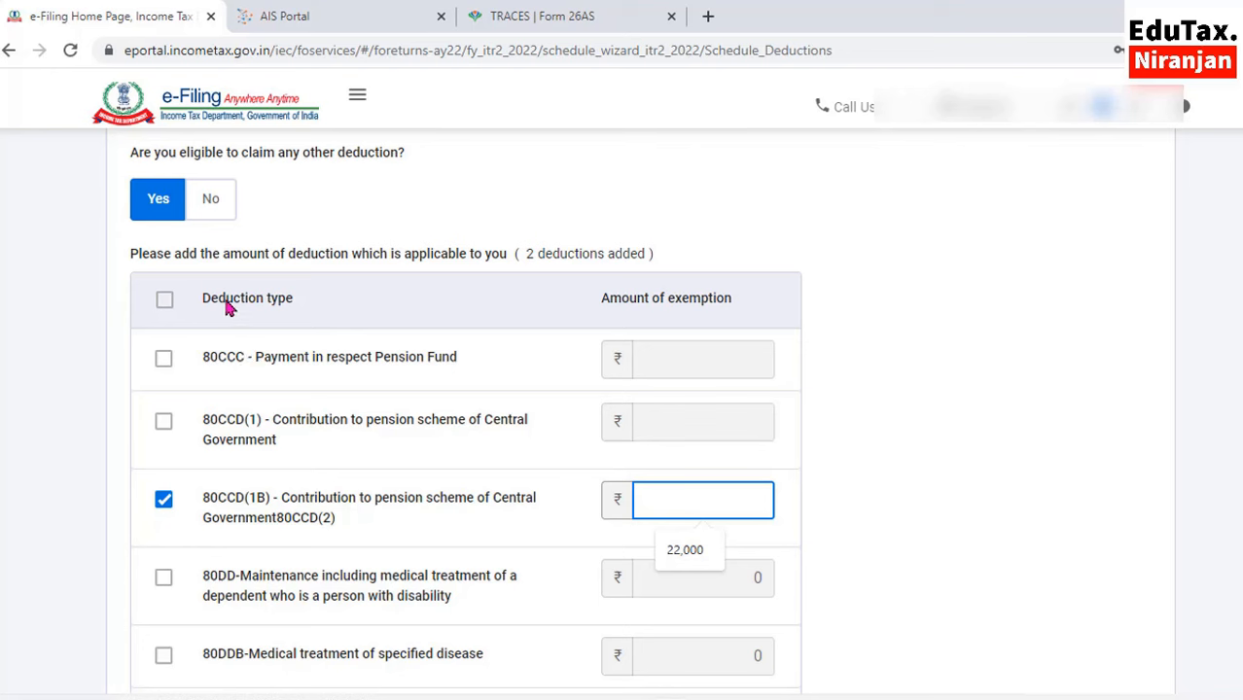
pyautogui.click(162, 501)
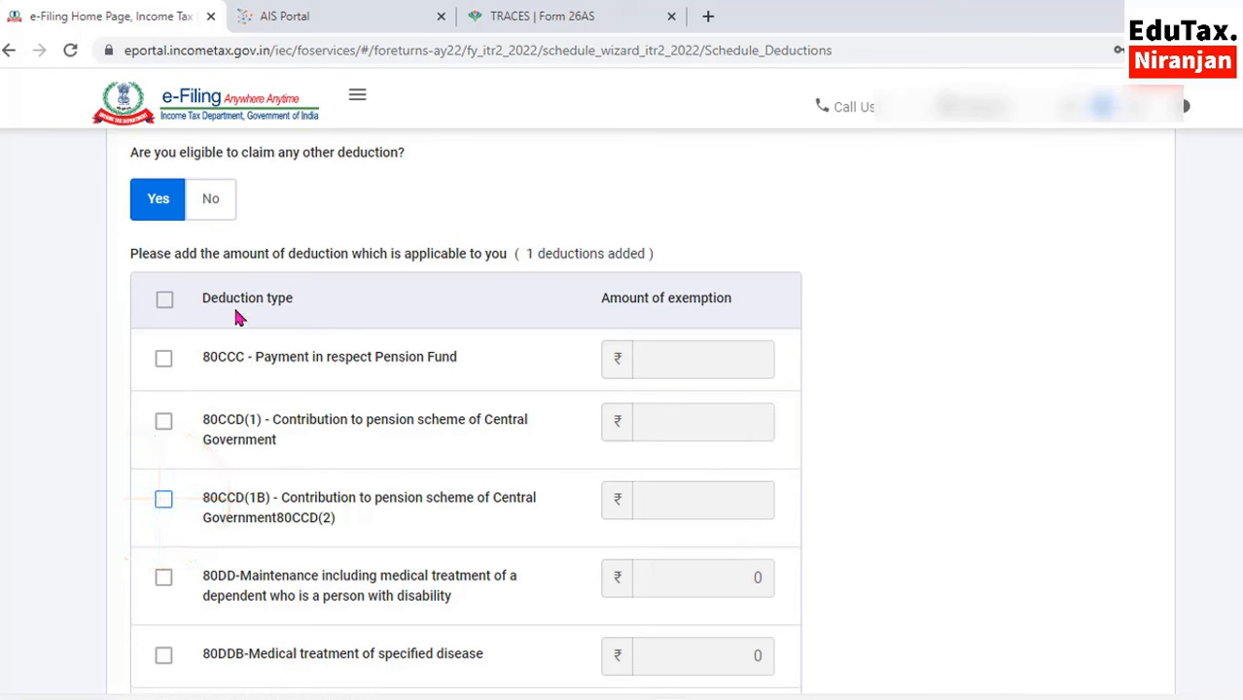
pyautogui.click(214, 208)
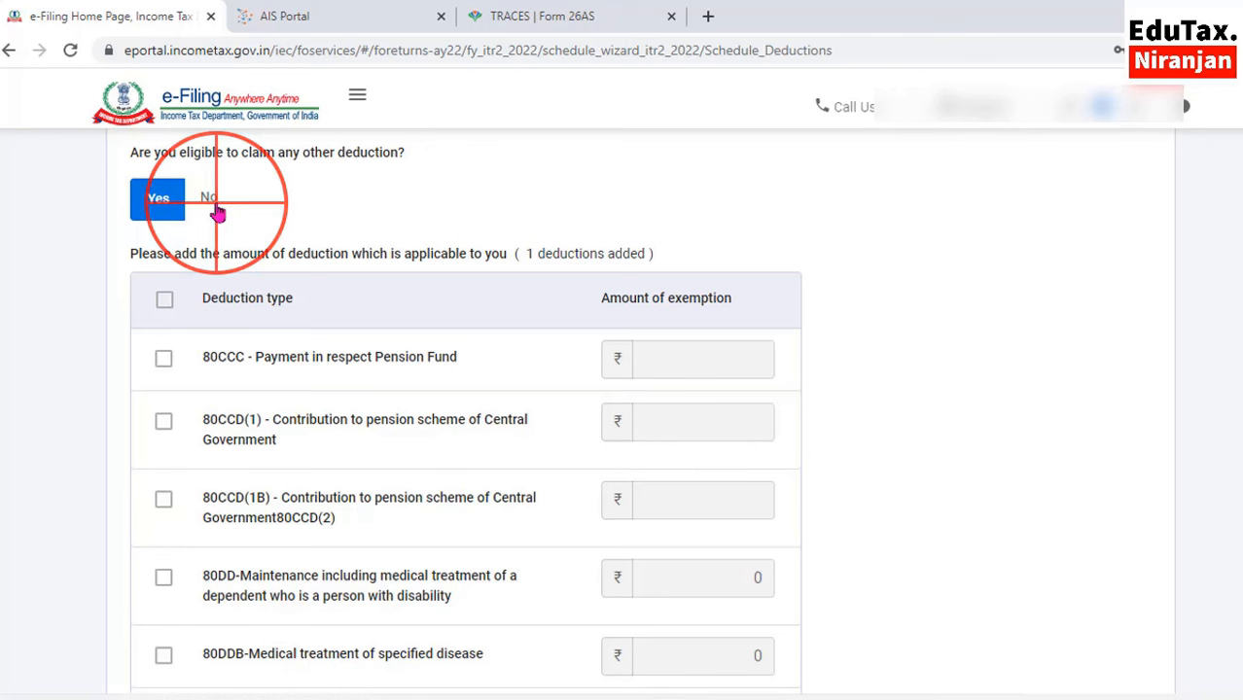
pyautogui.click(1132, 430)
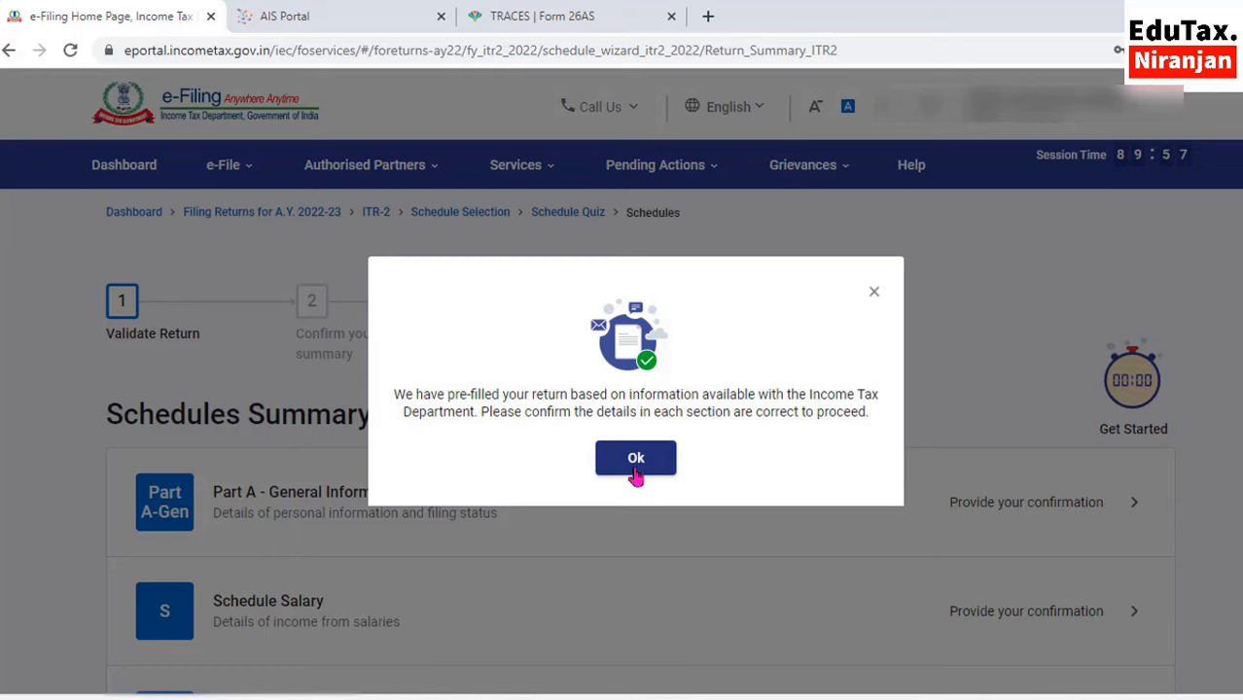
# Close the pre-filled return notice and look over the Schedules Summary list
pyautogui.click(637, 459)
pyautogui.scroll(-3, 636, 474)
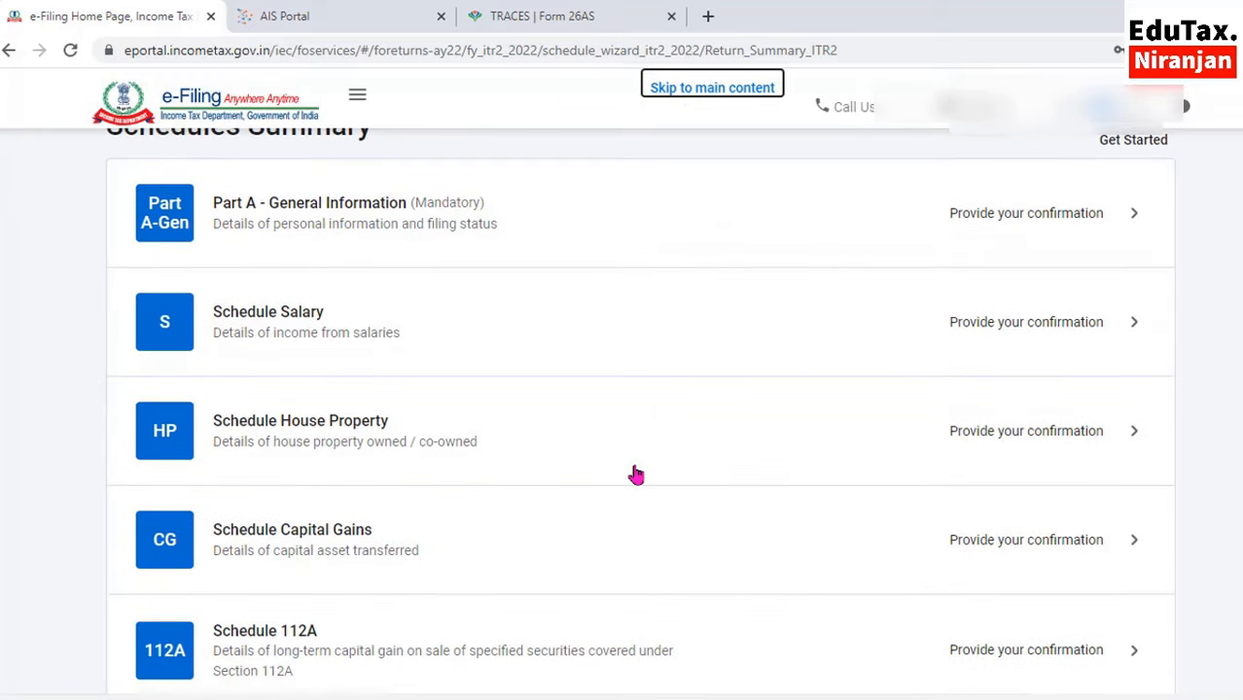
pyautogui.scroll(2, 636, 475)
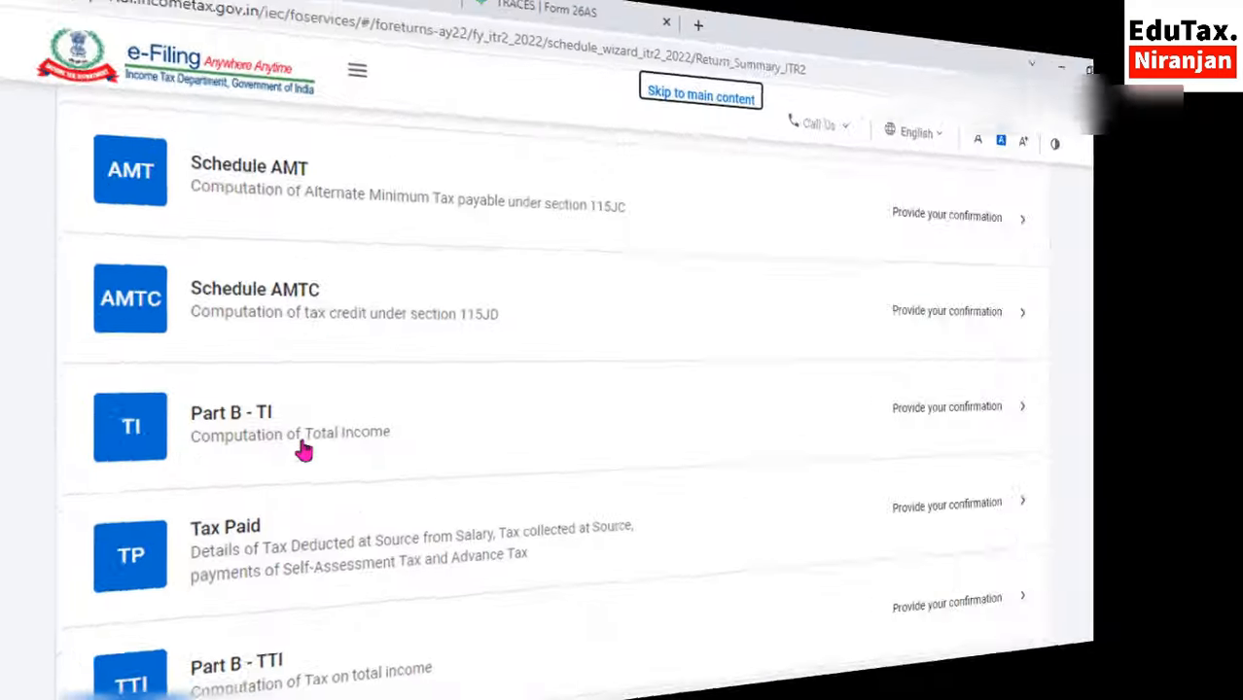
pyautogui.scroll(5, 305, 440)
pyautogui.scroll(8, 308, 440)
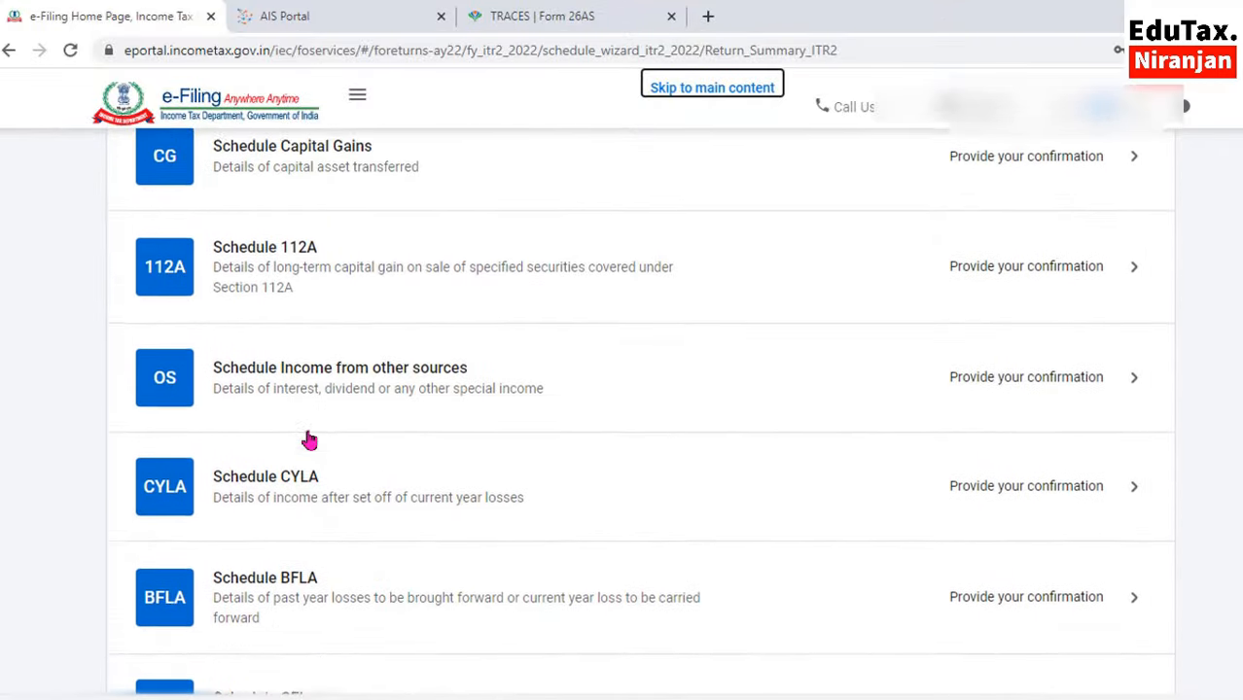
pyautogui.scroll(1, 309, 440)
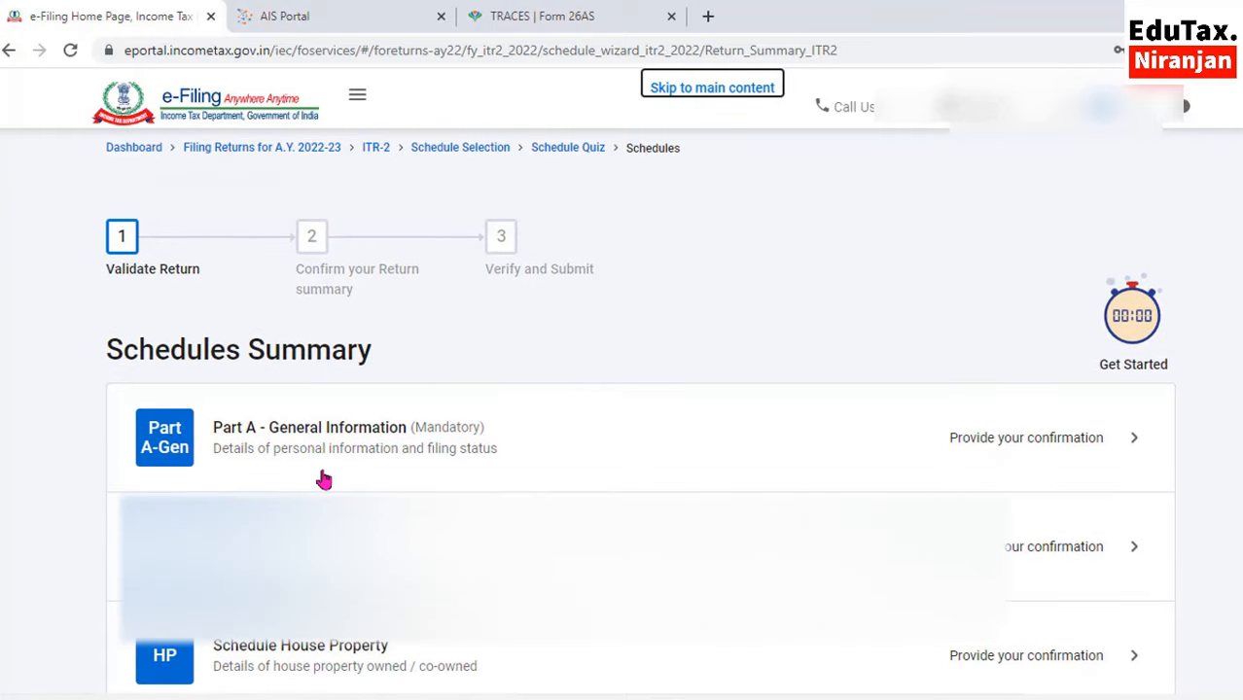
# Open Part A General Information and expand its Contact and Filing Status sections
pyautogui.click(381, 435)
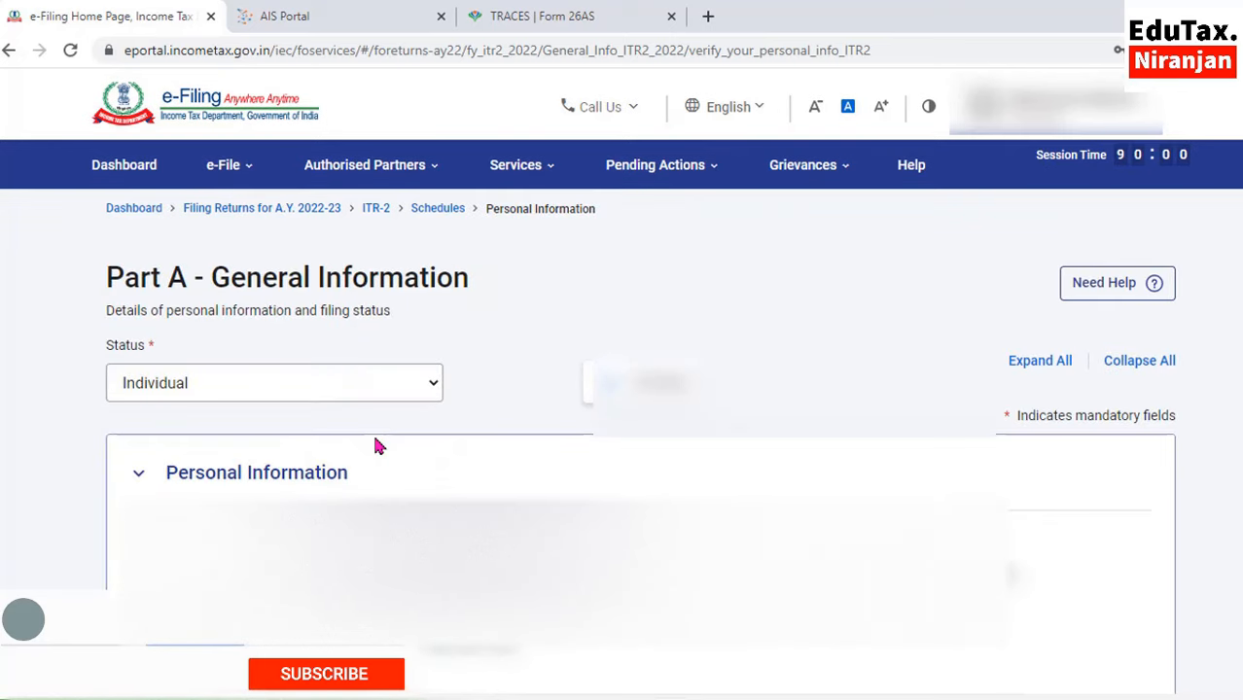
pyautogui.scroll(-2, 273, 426)
pyautogui.scroll(-3, 273, 428)
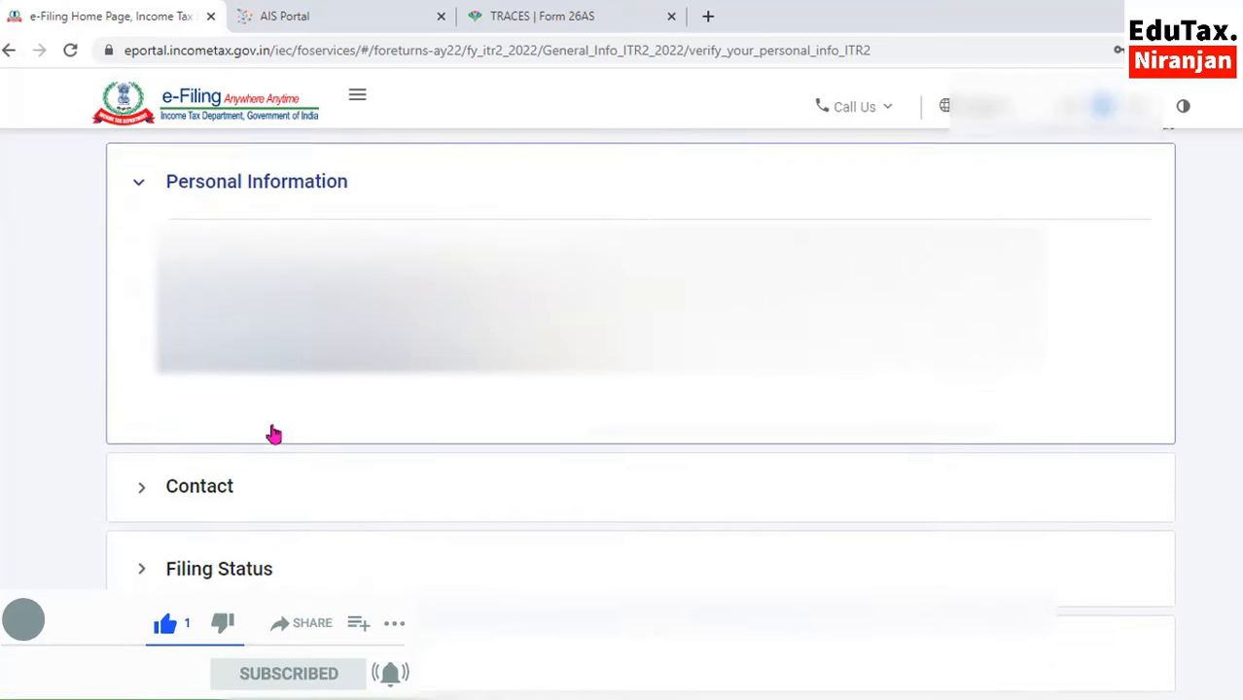
pyautogui.click(256, 372)
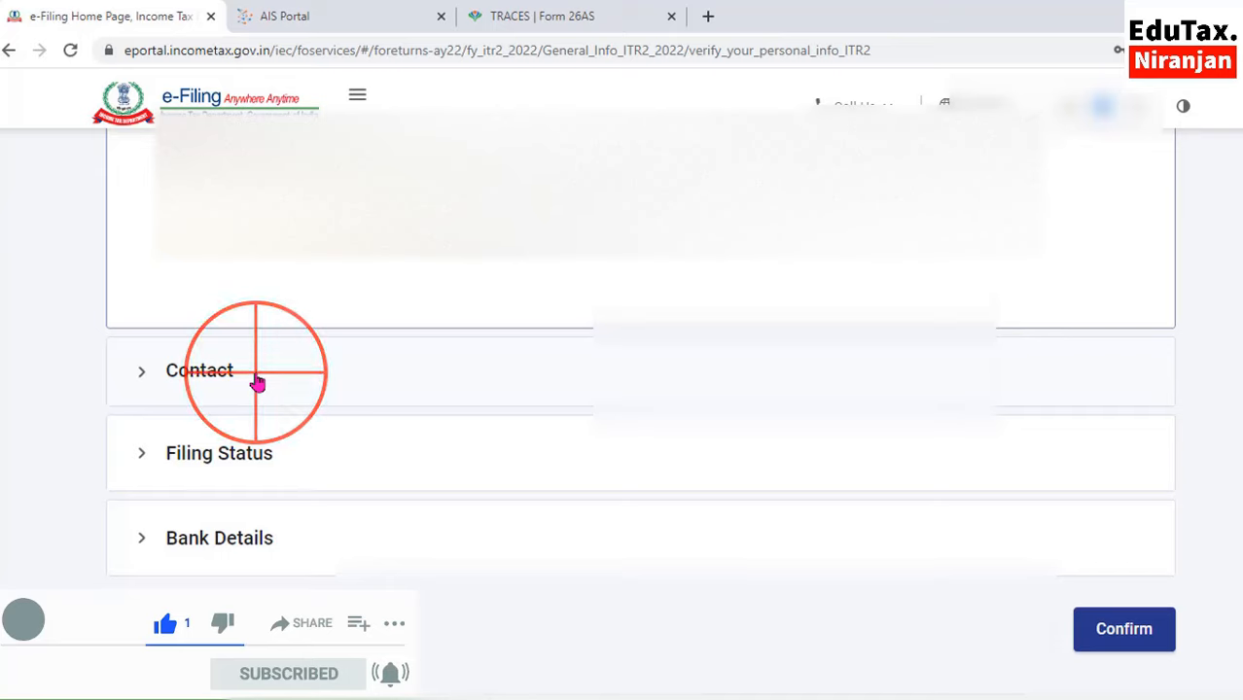
pyautogui.scroll(-1, 258, 381)
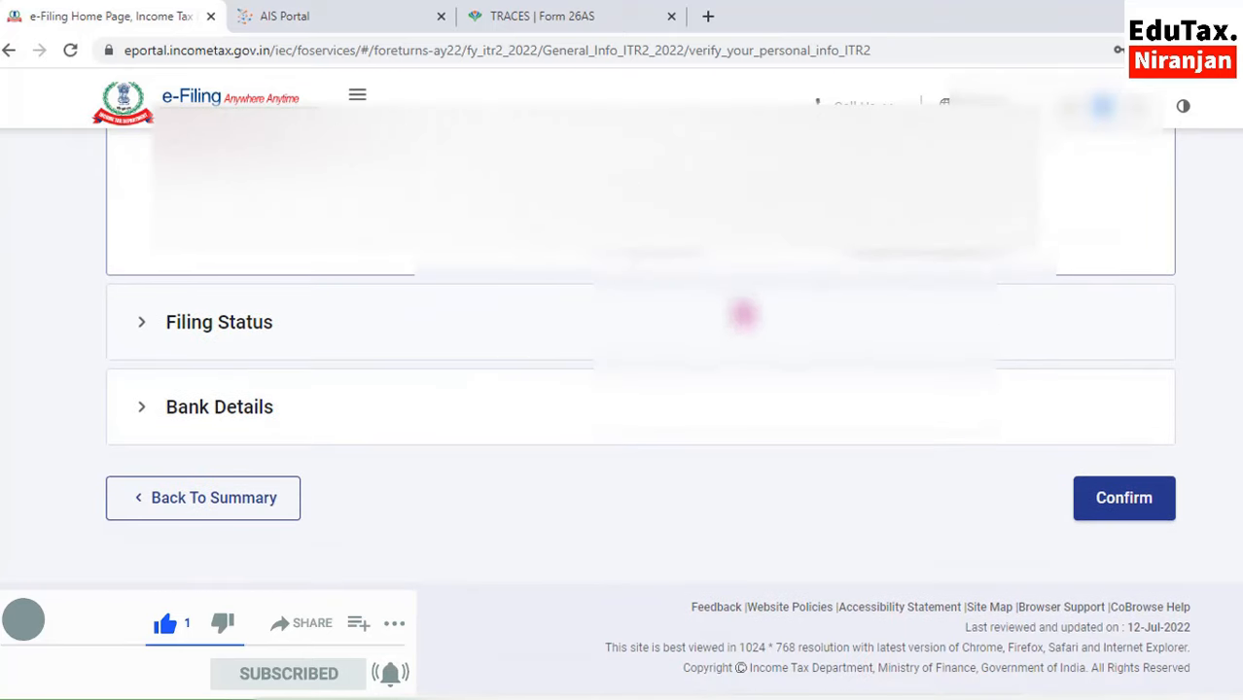
pyautogui.scroll(2, 742, 313)
pyautogui.click(233, 494)
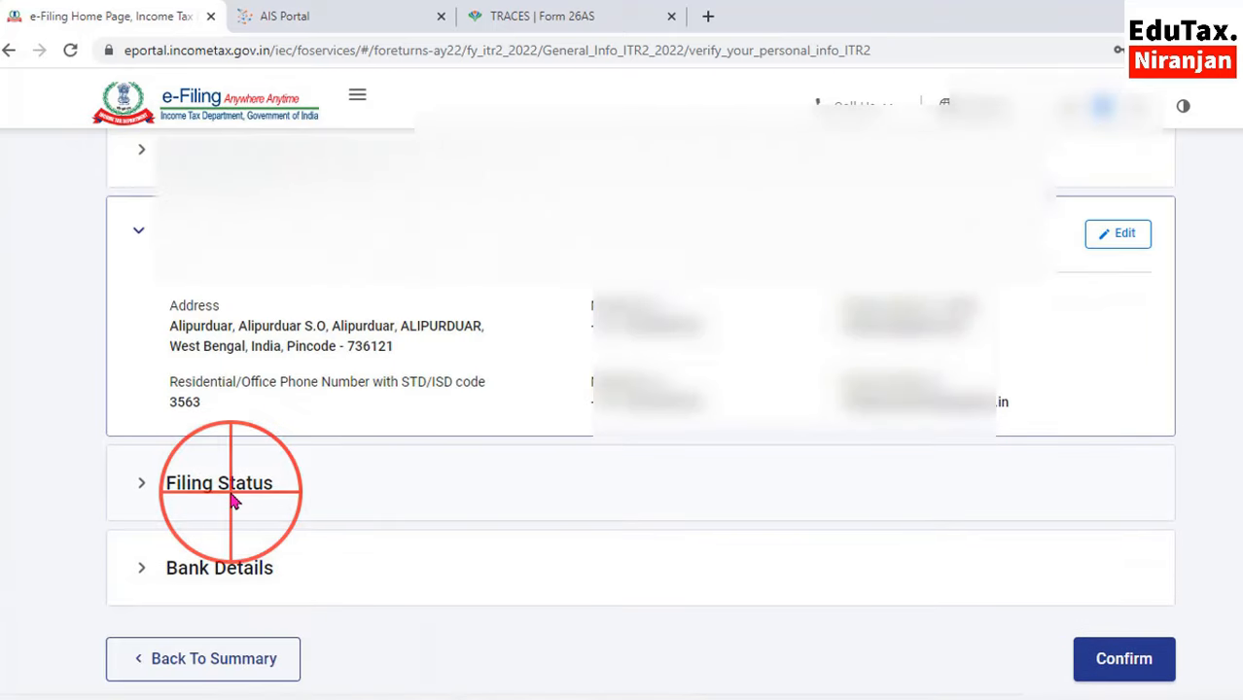
pyautogui.scroll(-2, 231, 501)
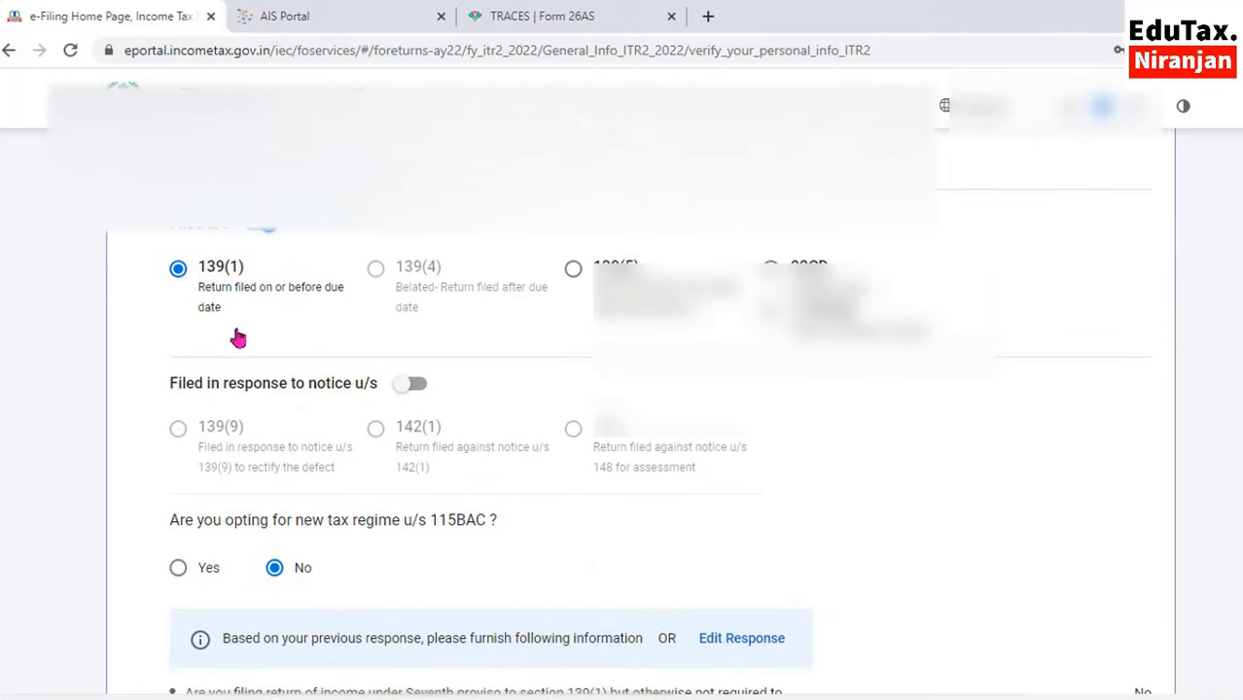
pyautogui.scroll(-3, 238, 329)
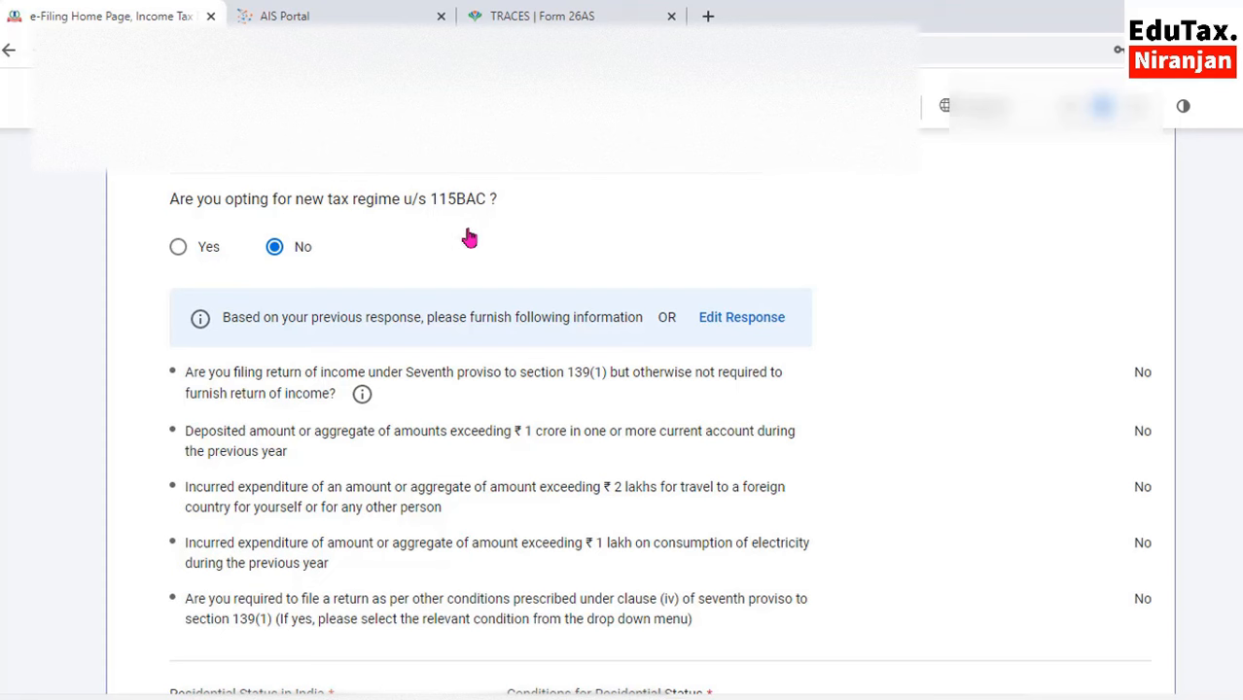
pyautogui.scroll(-4, 318, 275)
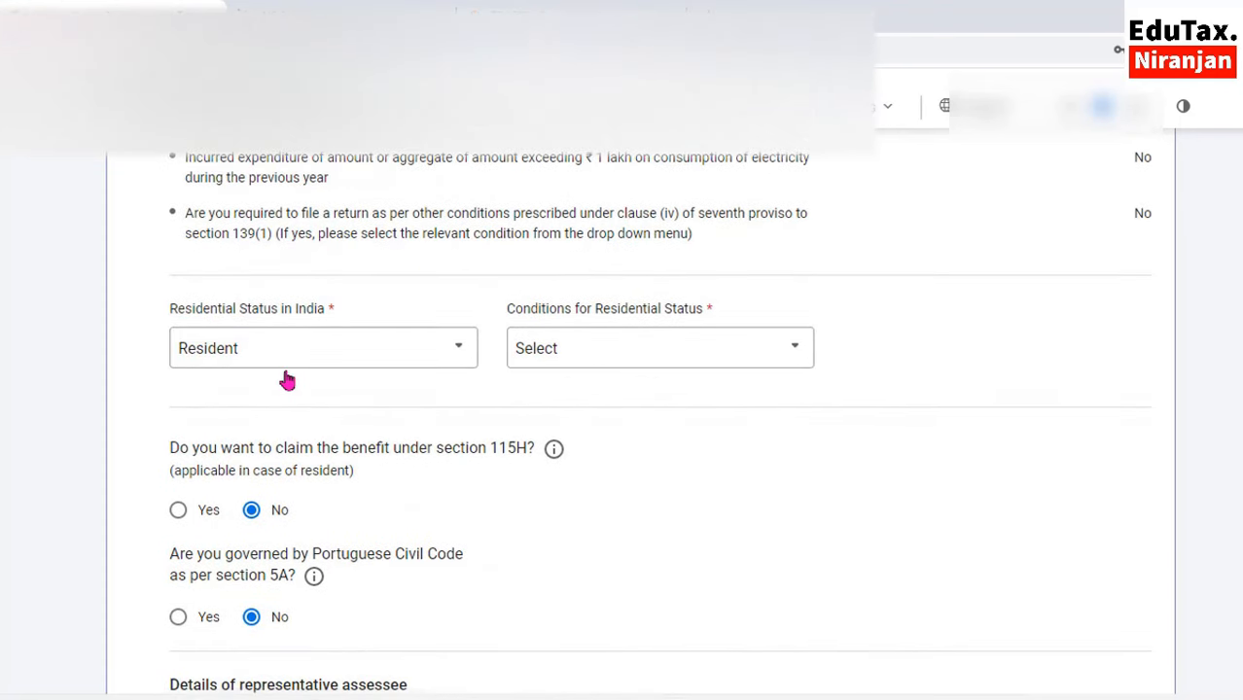
# Set residential status to Resident under the 182 days in India condition and save
pyautogui.click(259, 347)
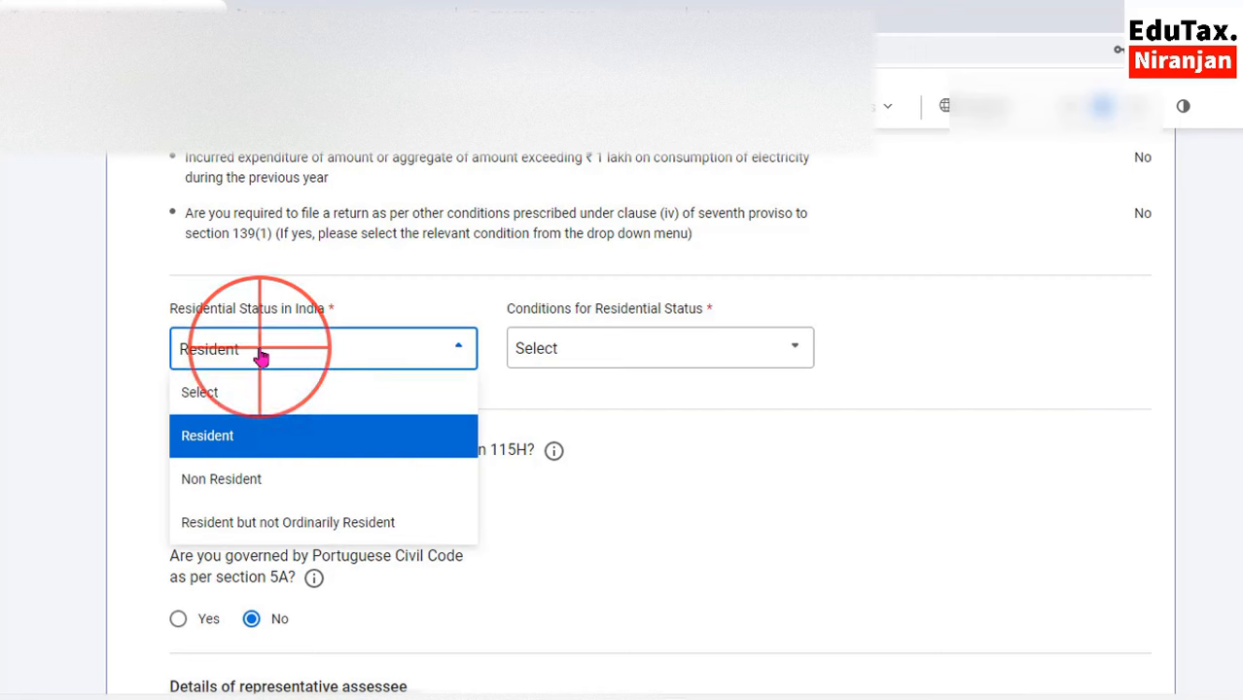
pyautogui.click(245, 446)
pyautogui.click(552, 348)
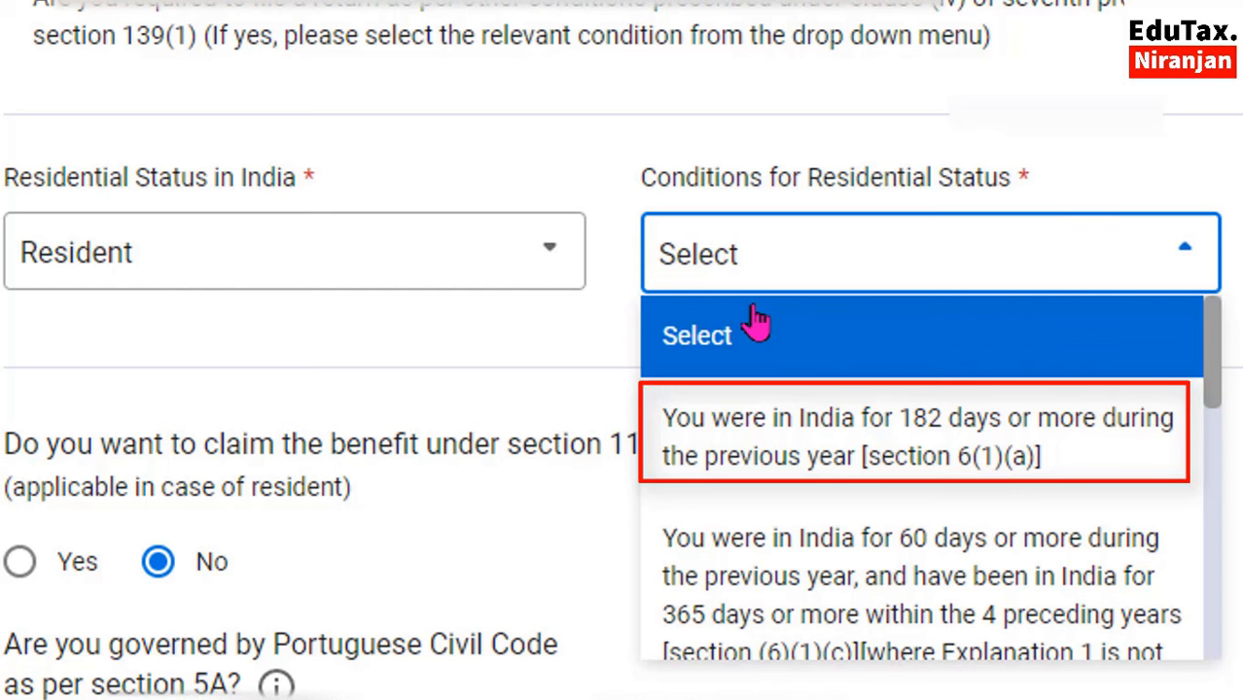
pyautogui.click(772, 433)
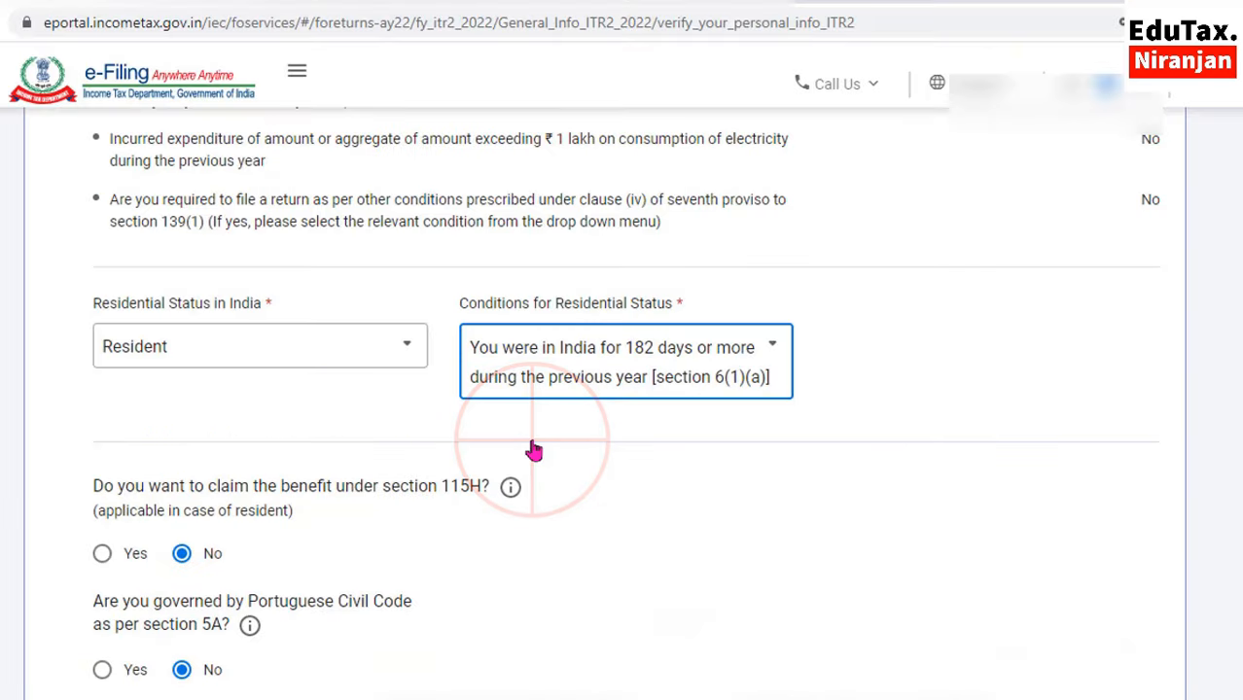
pyautogui.scroll(-3, 533, 449)
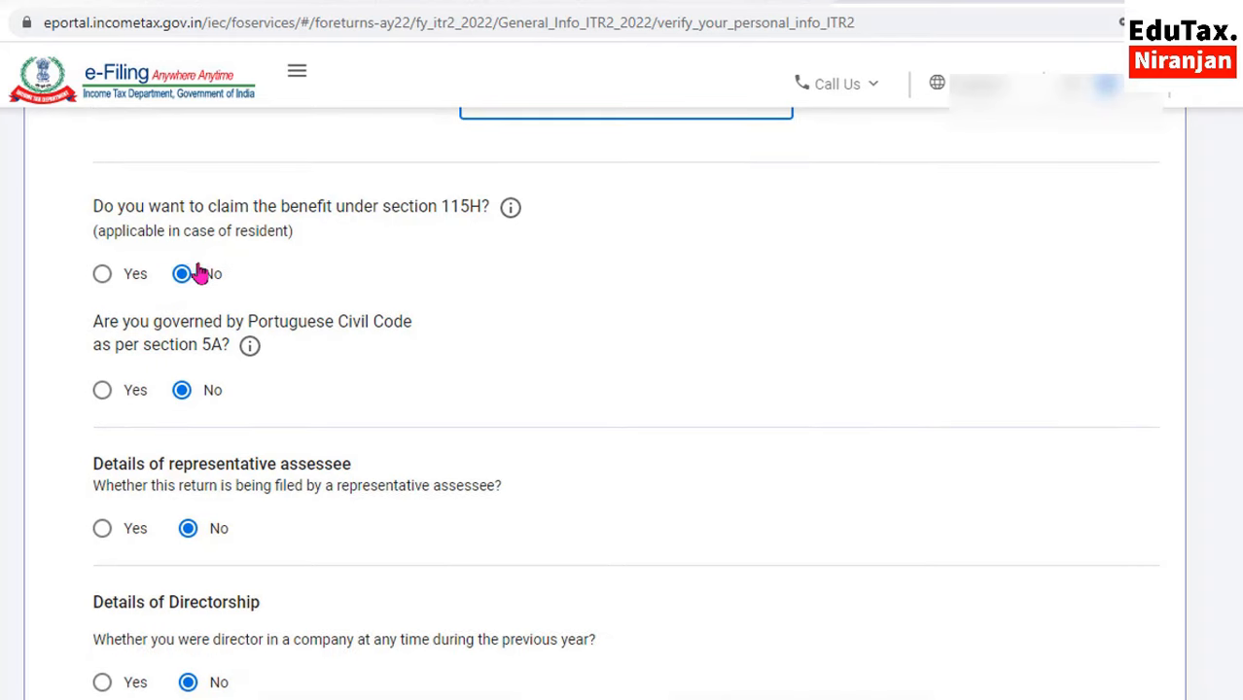
pyautogui.scroll(-4, 267, 480)
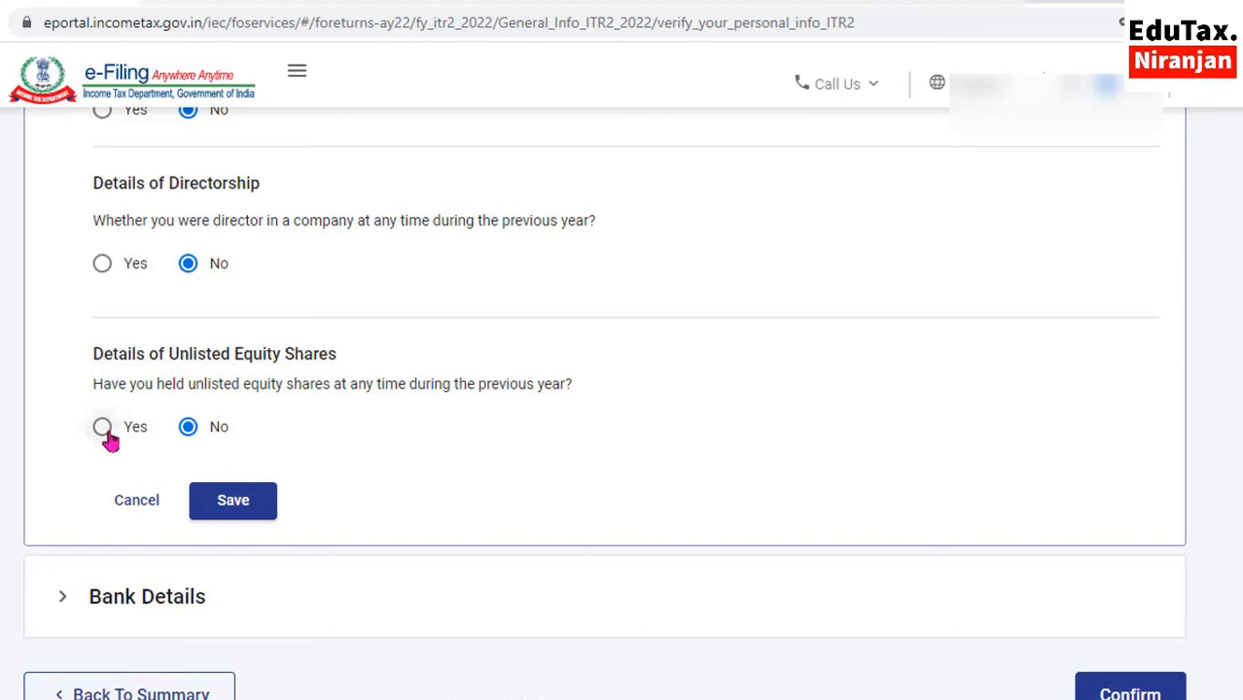
pyautogui.click(243, 502)
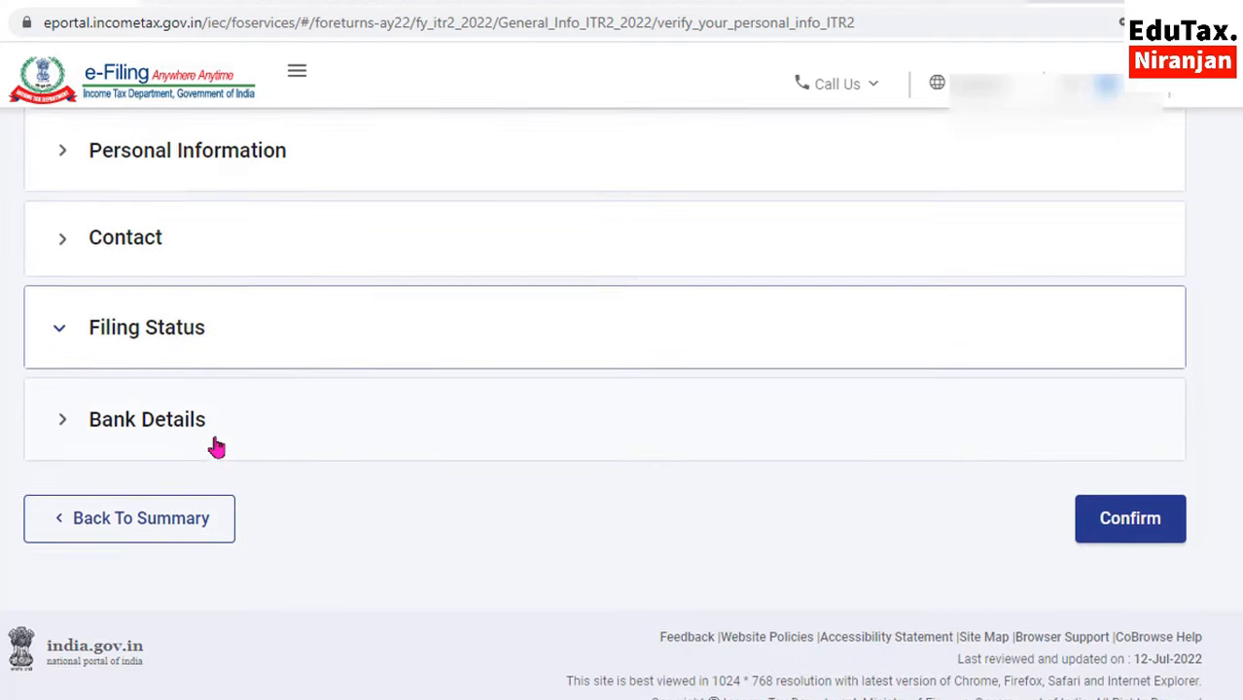
pyautogui.scroll(2, 216, 446)
pyautogui.scroll(-2, 837, 535)
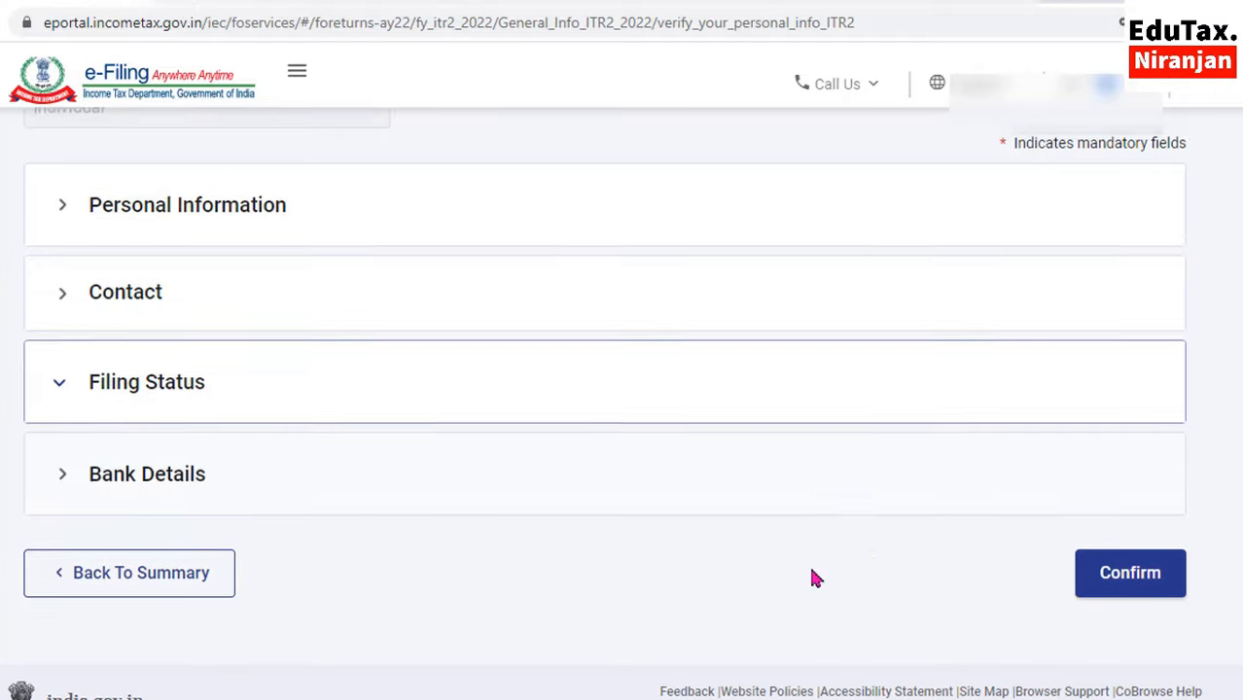
# Review Bank Details, confirm Part A - General Information, and verify it shows Confirmed on the summary
pyautogui.click(128, 450)
pyautogui.scroll(-5, 131, 455)
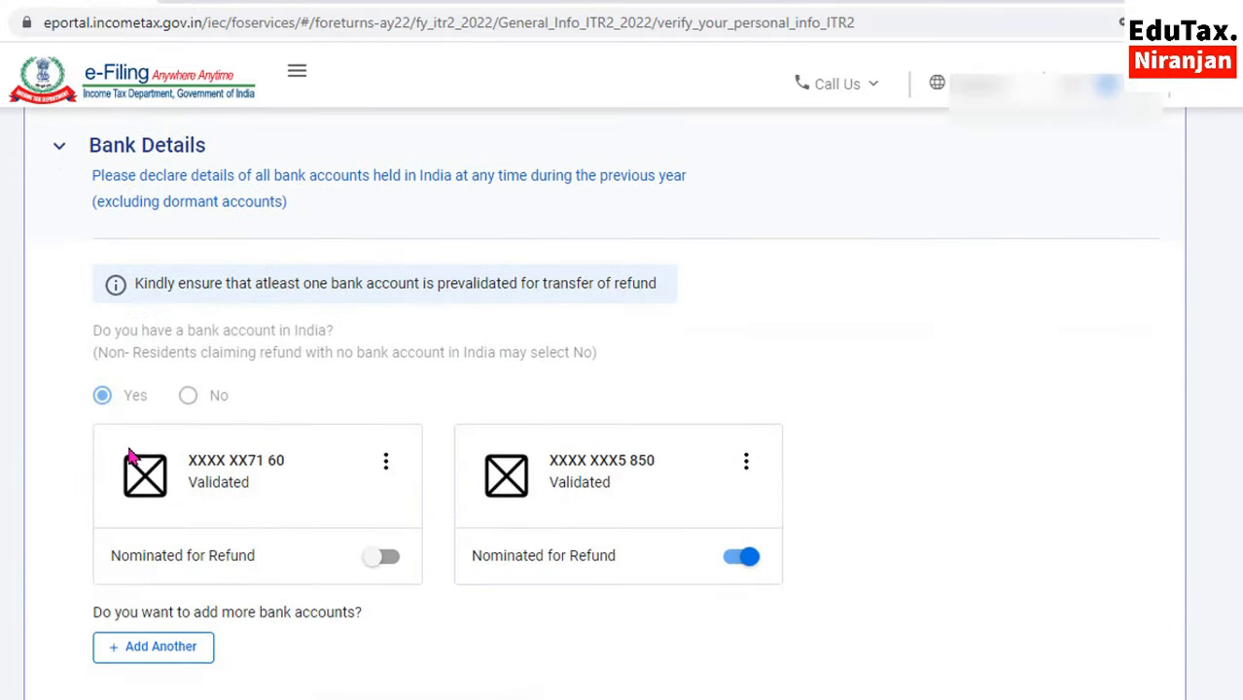
pyautogui.scroll(-3, 702, 422)
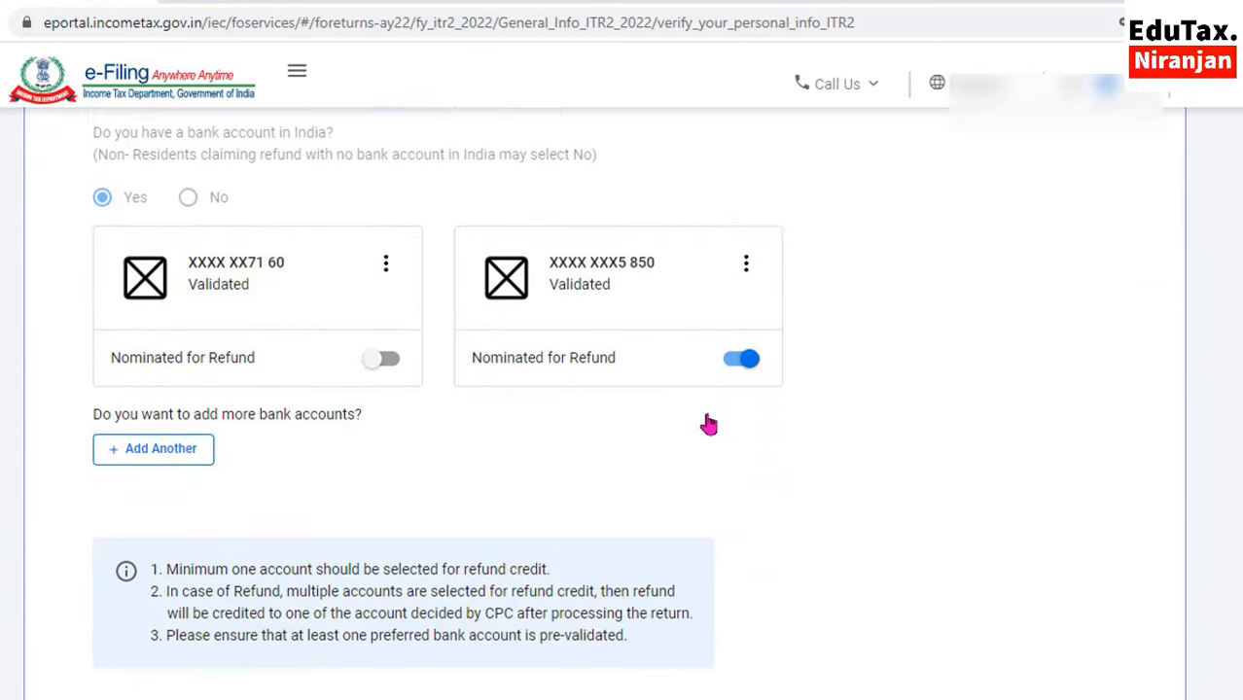
pyautogui.click(1152, 511)
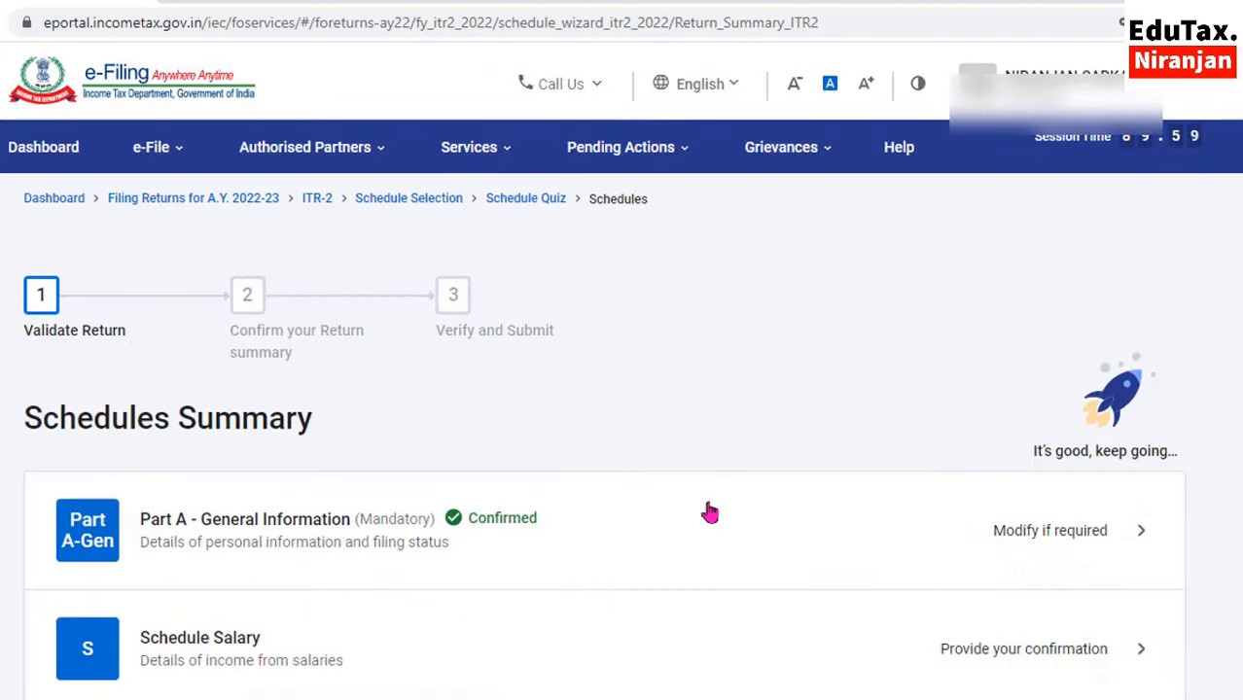
pyautogui.scroll(-1, 709, 513)
pyautogui.scroll(-2, 709, 513)
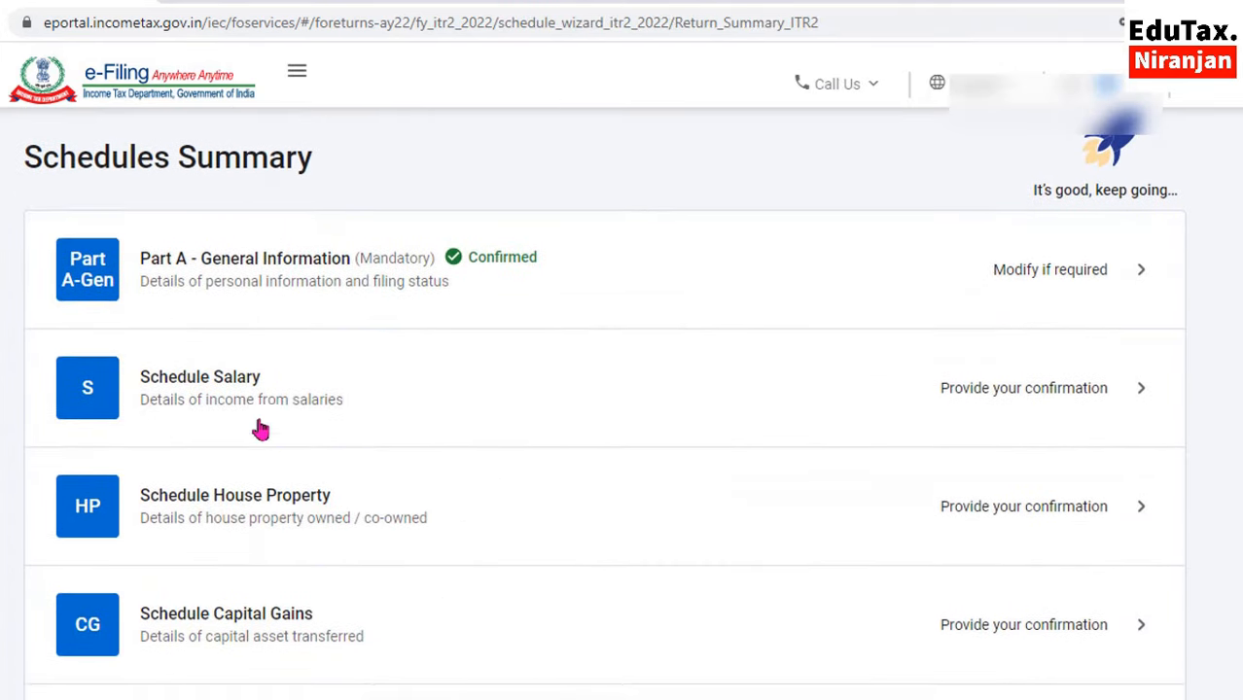
pyautogui.scroll(-2, 530, 319)
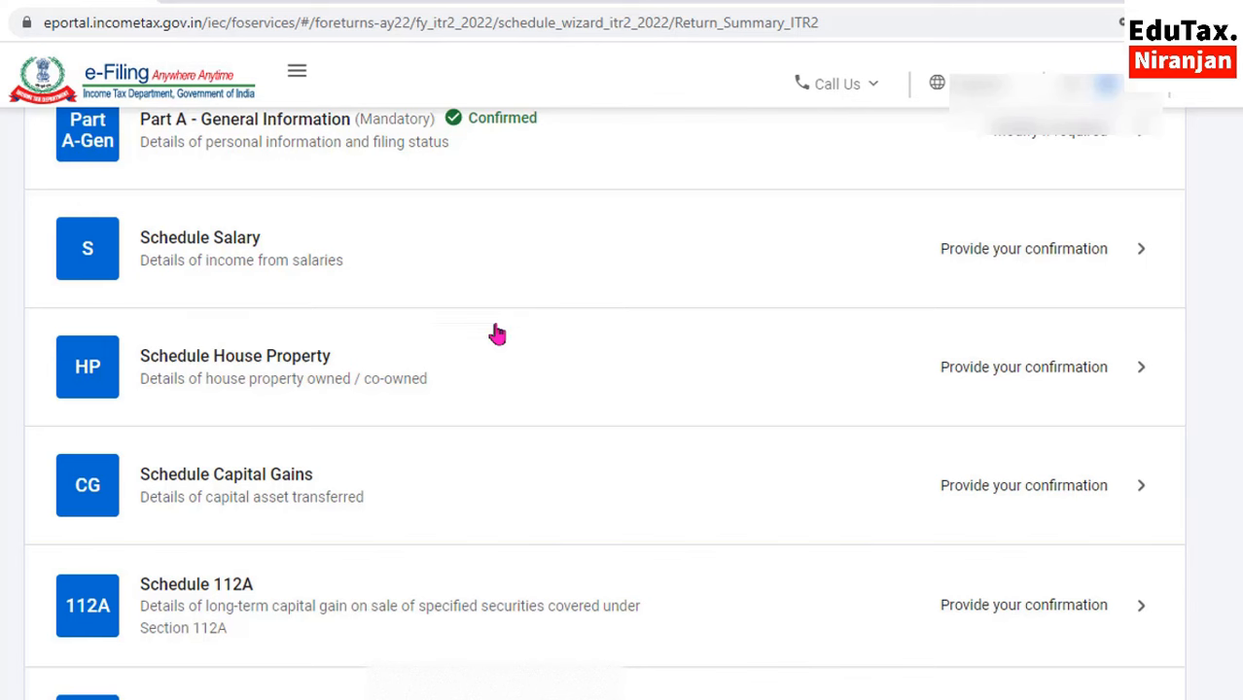
# Open Schedule Salary and locate Employer 1's pre-filled details with salary components at ₹0
pyautogui.click(234, 261)
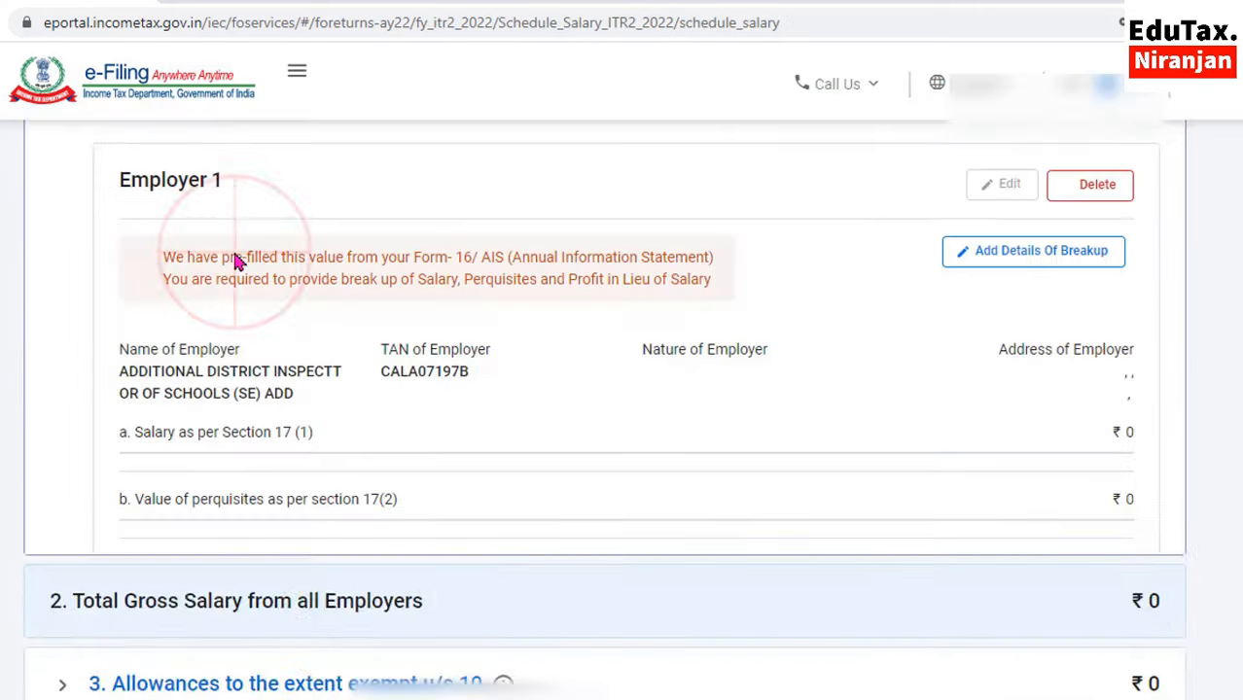
pyautogui.scroll(-5, 235, 261)
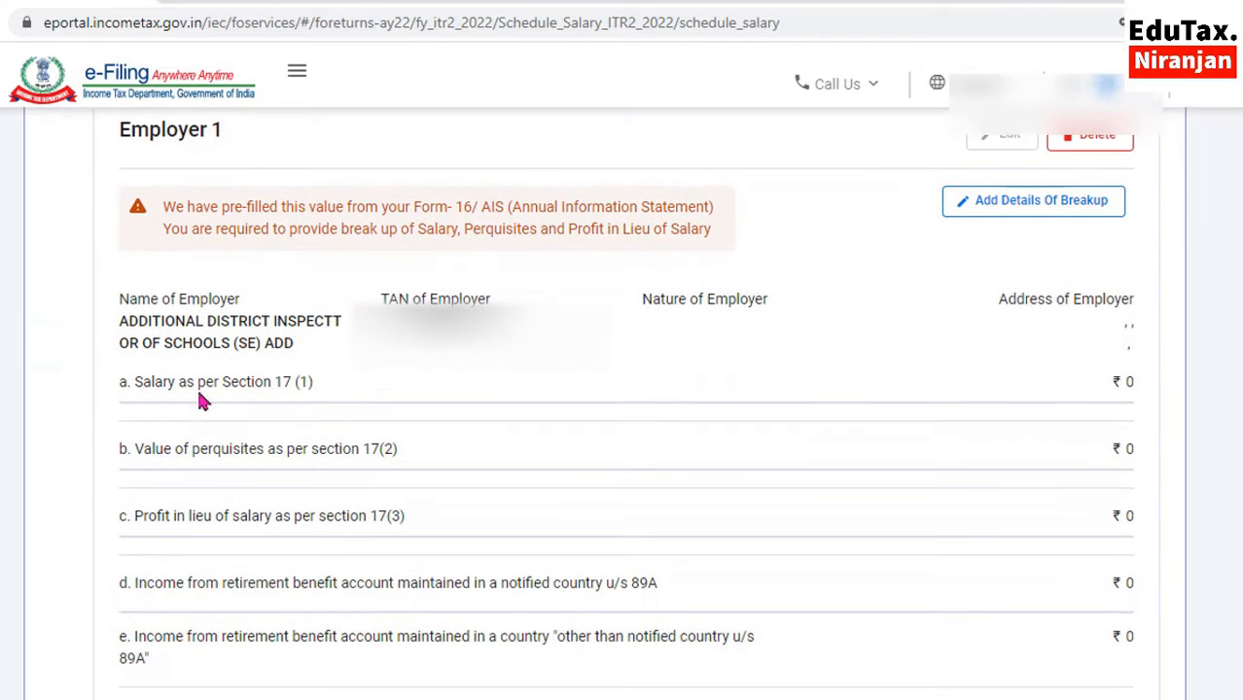
pyautogui.scroll(-2, 372, 453)
pyautogui.scroll(2, 371, 454)
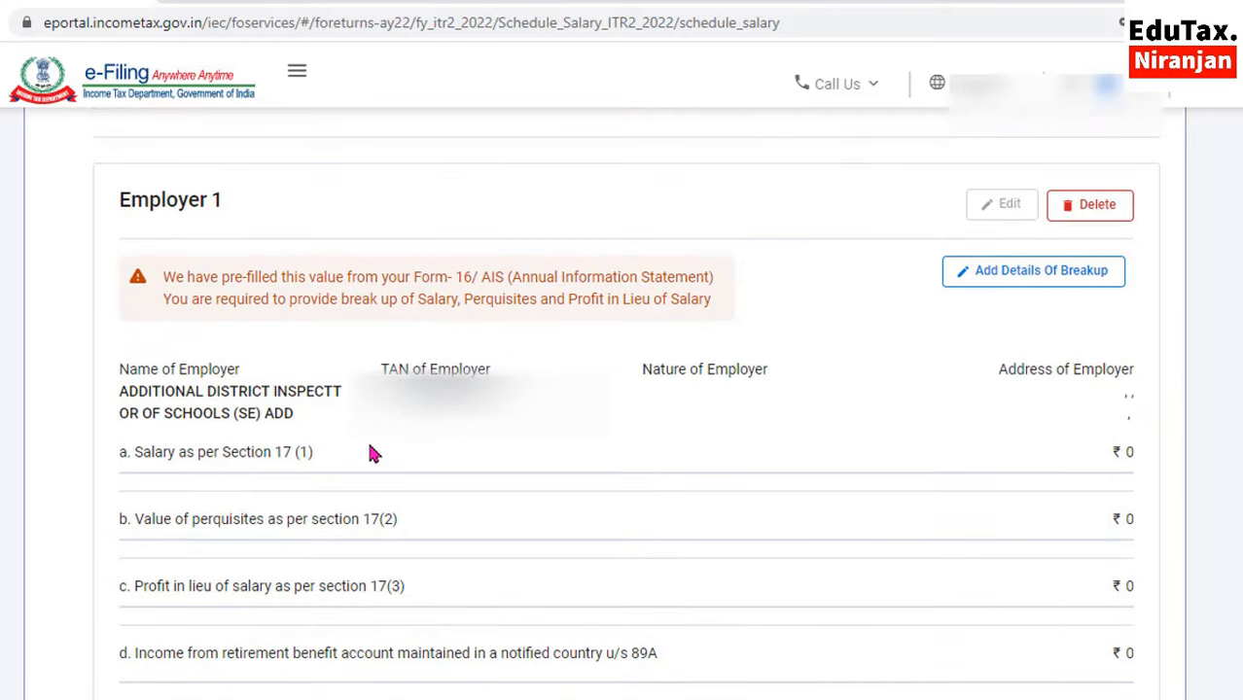
pyautogui.scroll(-2, 371, 454)
pyautogui.scroll(2, 372, 453)
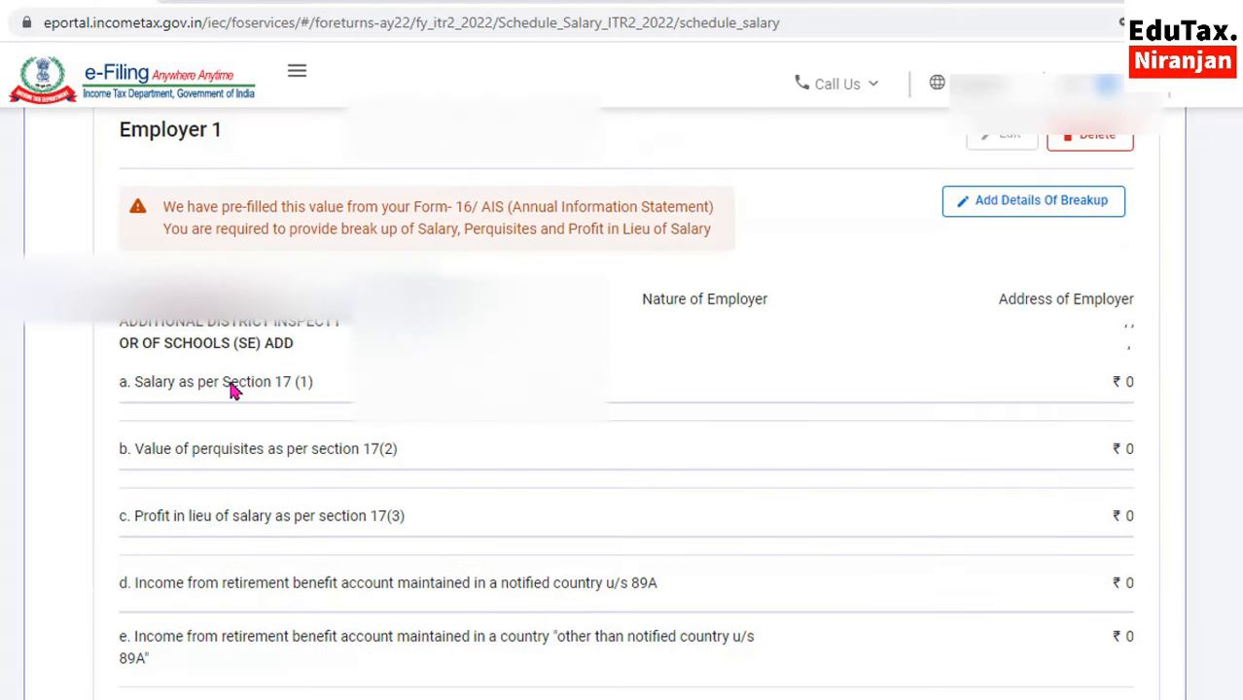
pyautogui.scroll(1, 292, 321)
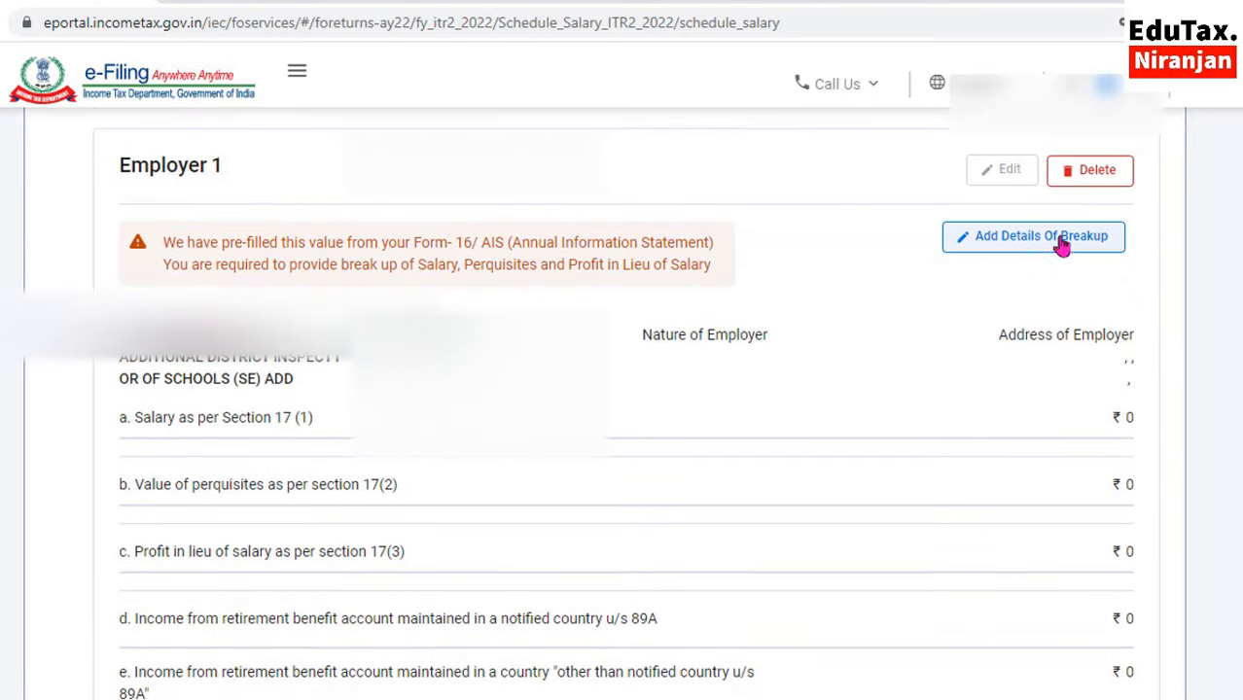
# Start Employer 1's breakup and fill Address and Town/City with ALIPURDUAR
pyautogui.click(999, 245)
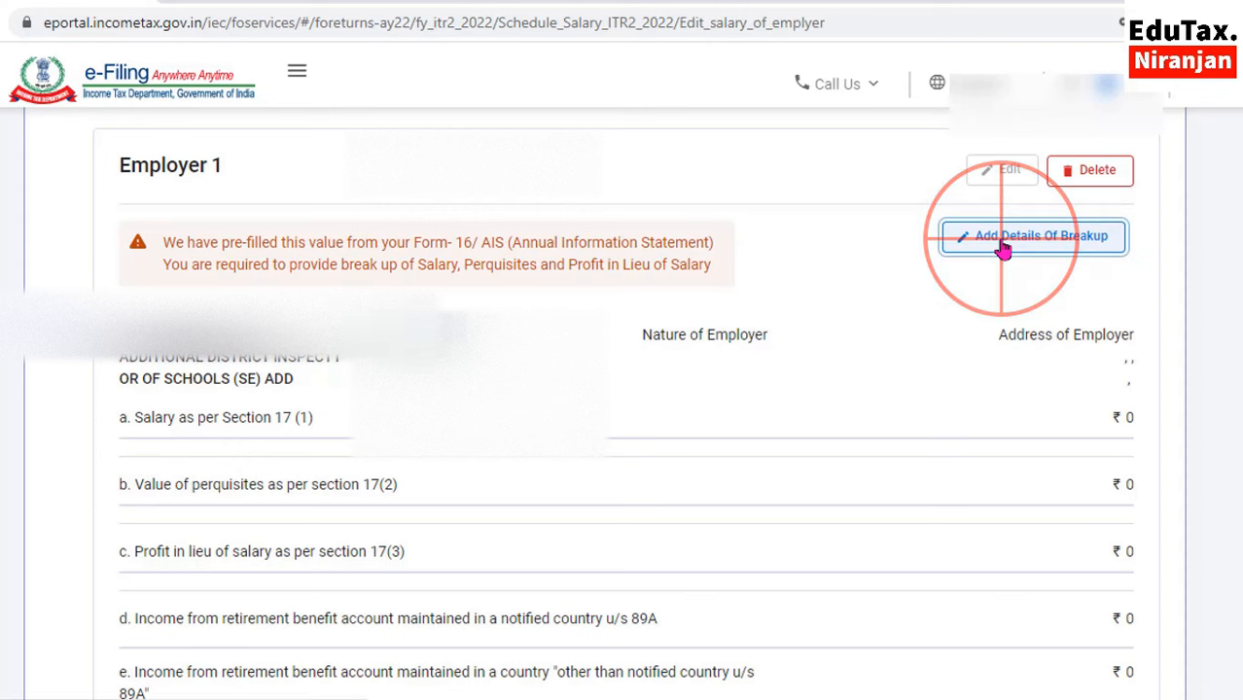
pyautogui.scroll(-2, 880, 367)
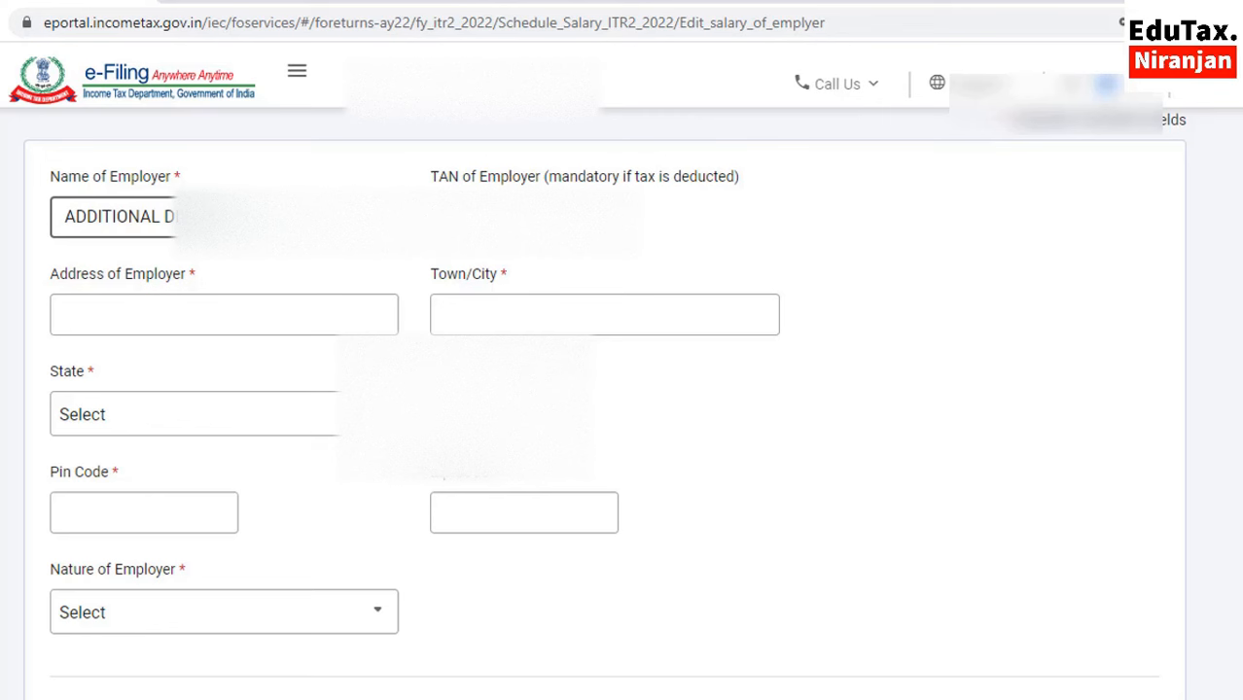
pyautogui.click(552, 222)
pyautogui.press('Tab')
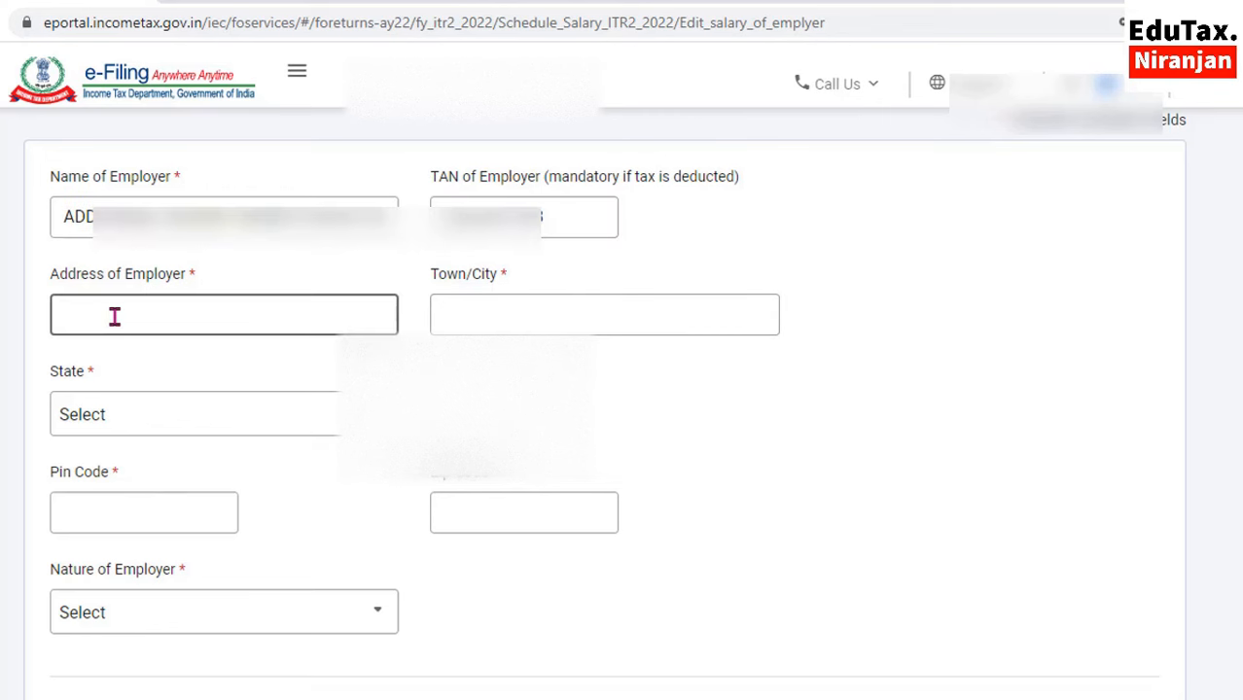
pyautogui.click(113, 316)
pyautogui.click(197, 369)
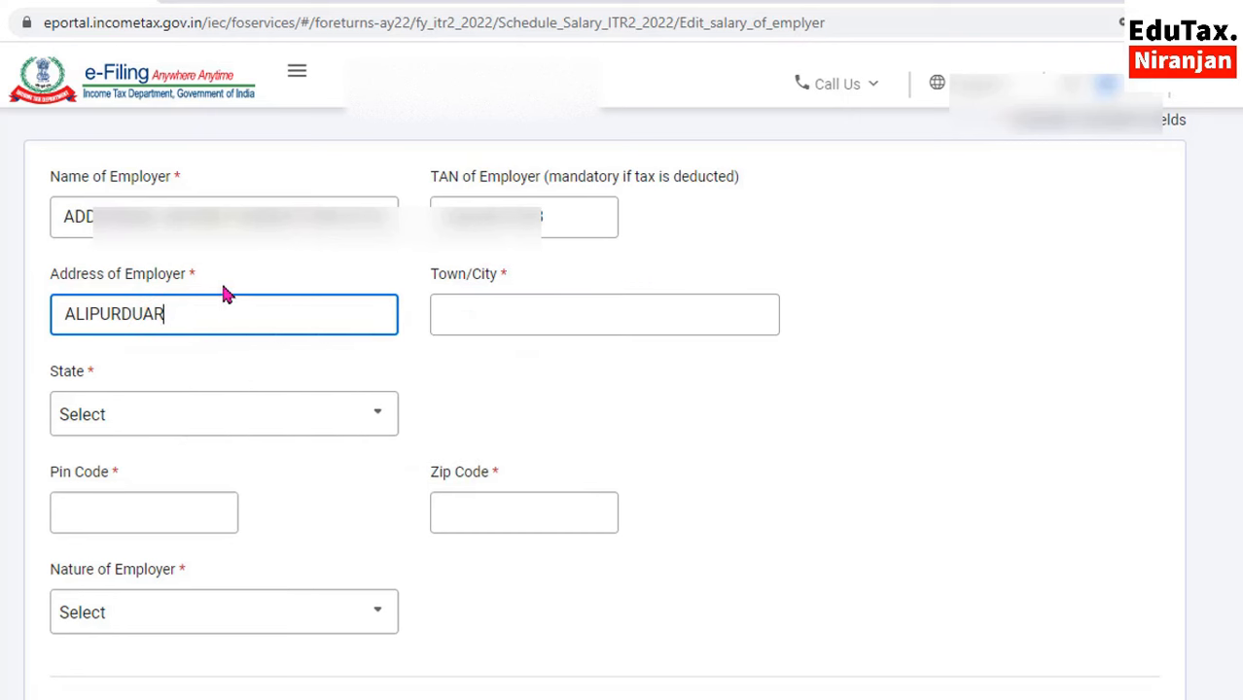
pyautogui.click(453, 314)
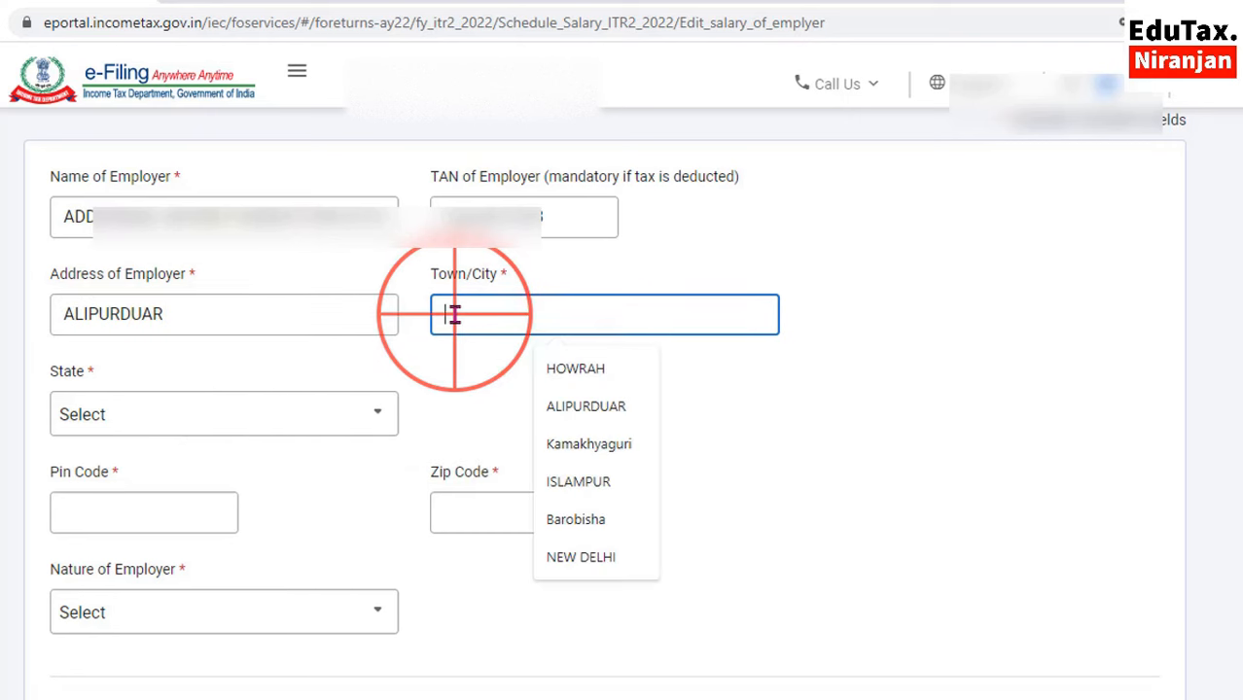
pyautogui.click(572, 406)
# Set the employer's state to 32-West Bengal
pyautogui.click(121, 420)
pyautogui.scroll(-4, 122, 428)
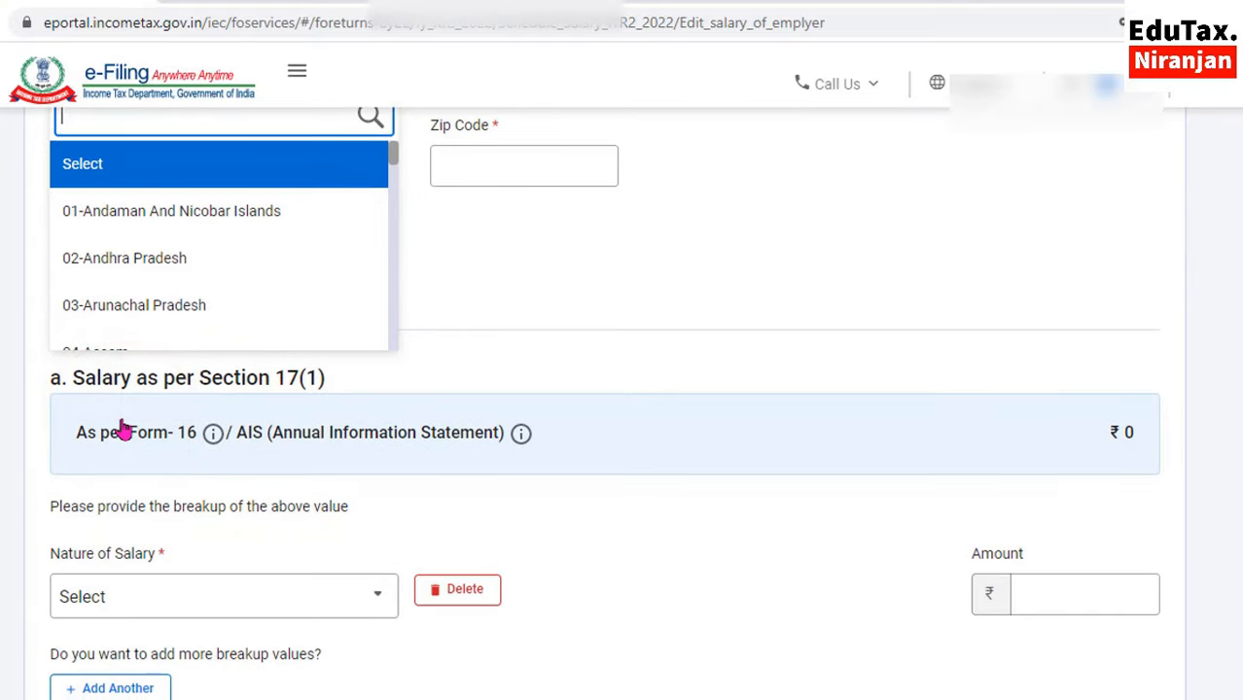
pyautogui.scroll(-5, 172, 255)
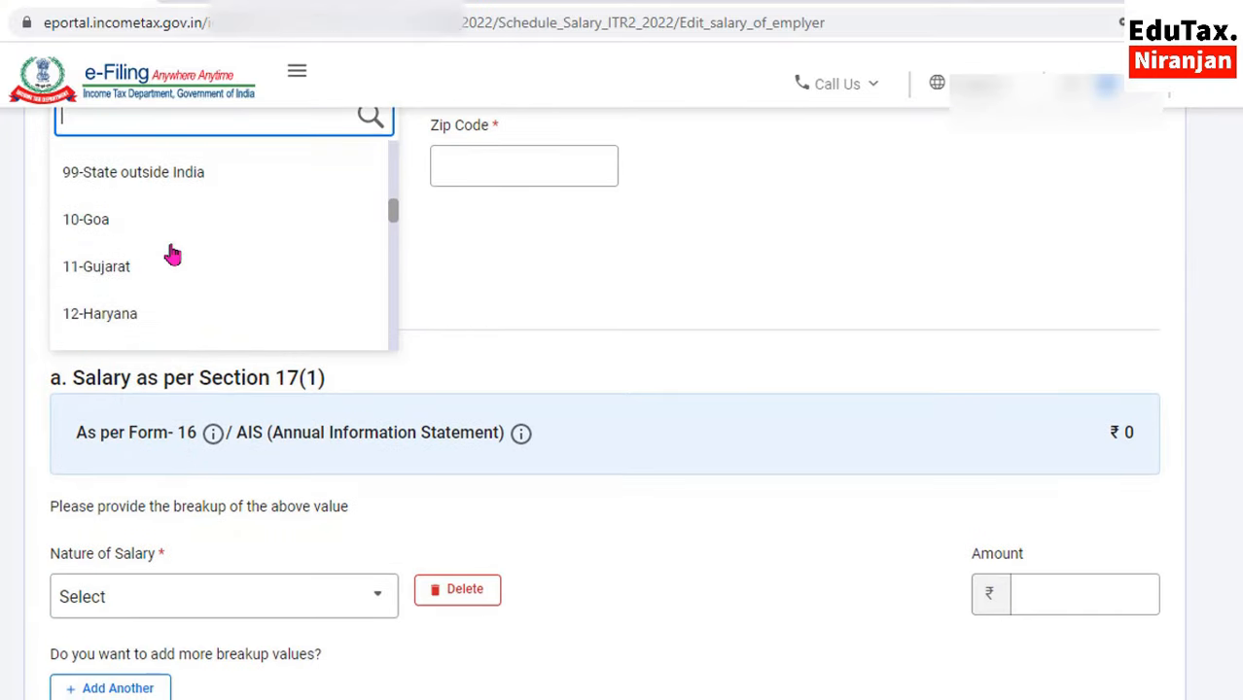
pyautogui.scroll(-4, 172, 255)
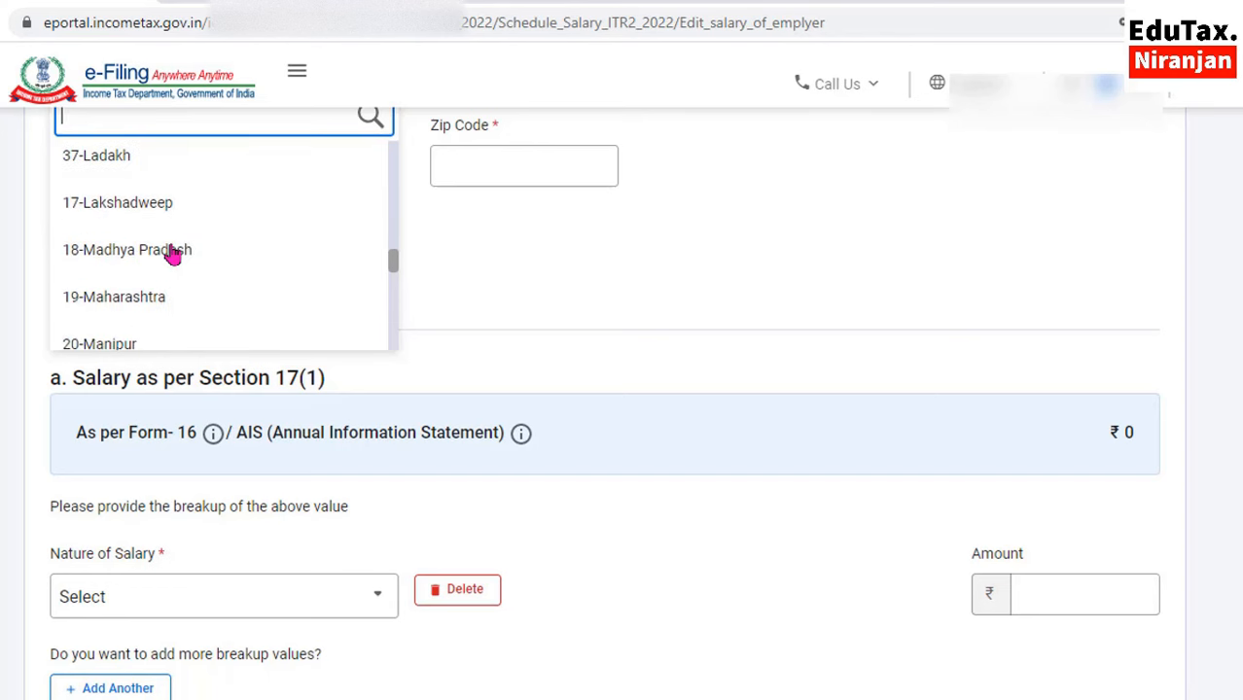
pyautogui.scroll(-7, 173, 255)
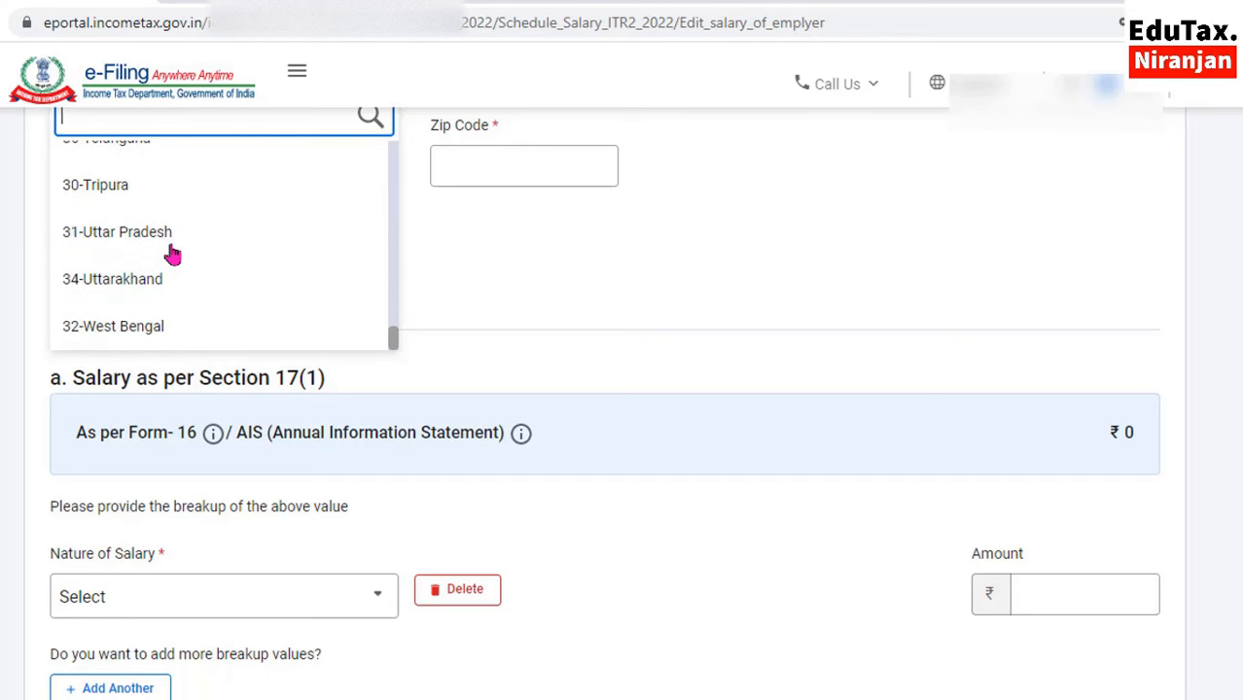
pyautogui.click(144, 327)
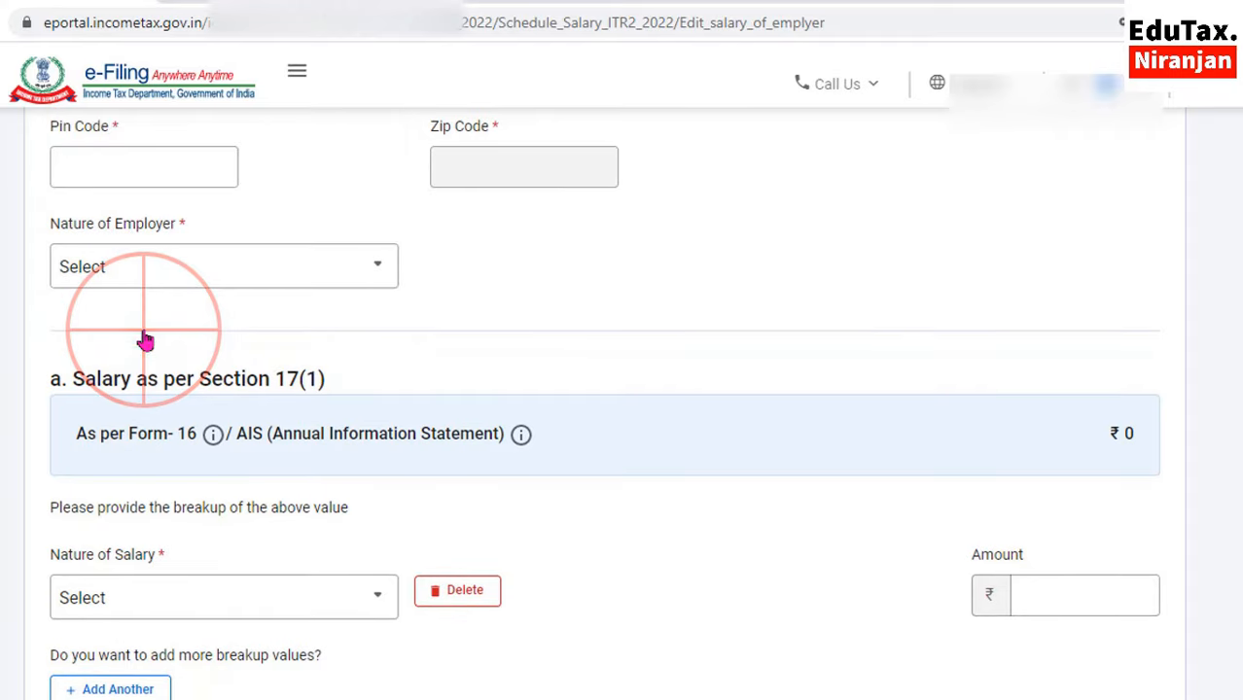
pyautogui.scroll(-2, 144, 333)
pyautogui.scroll(2, 144, 332)
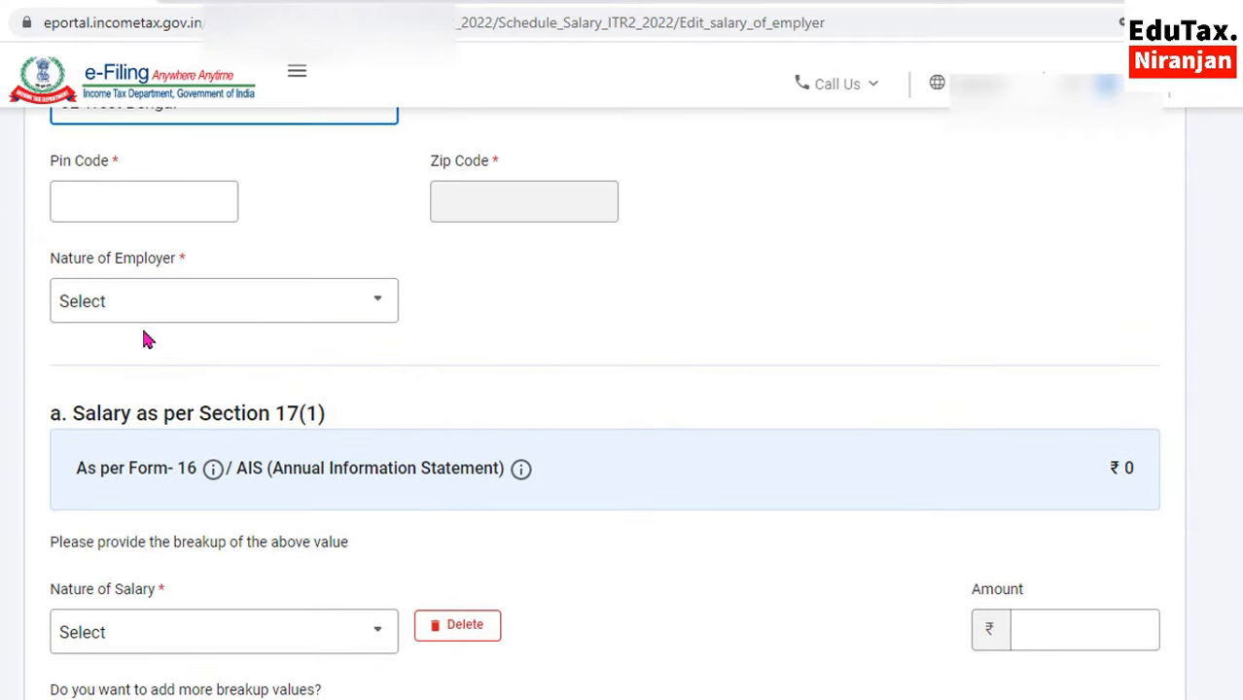
pyautogui.scroll(1, 144, 335)
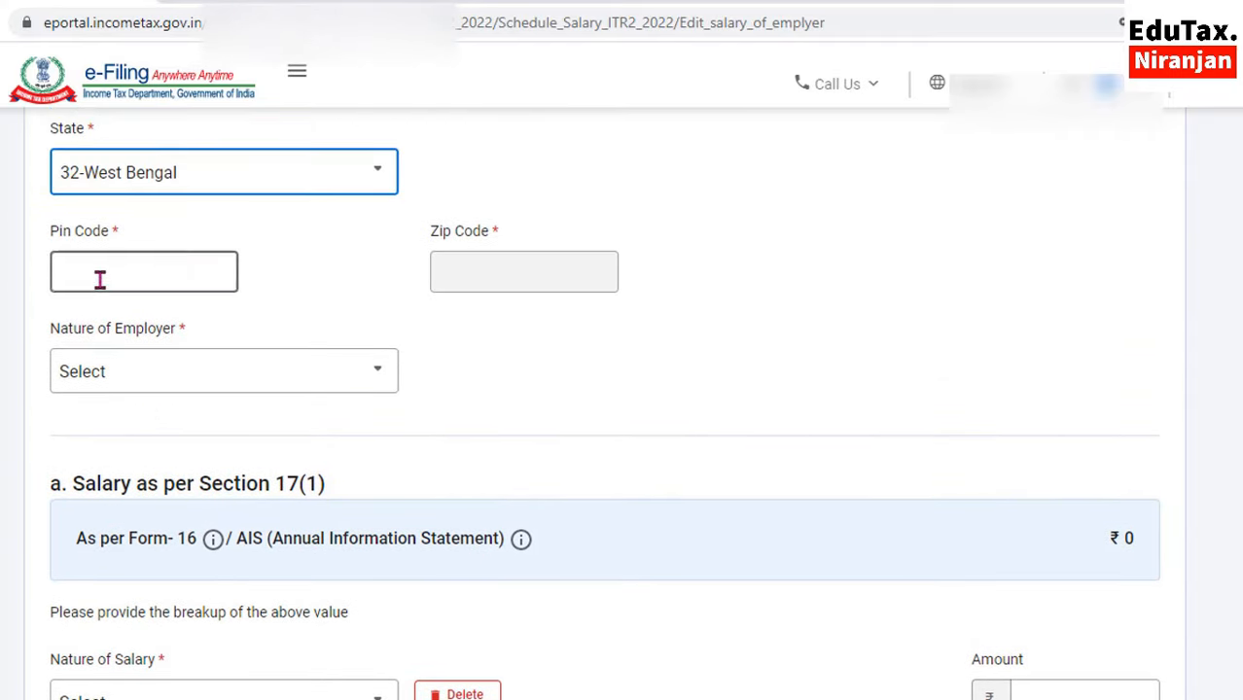
# Fill in the employer's PIN code and set Nature of Employer to State Government
pyautogui.click(101, 277)
pyautogui.click(162, 511)
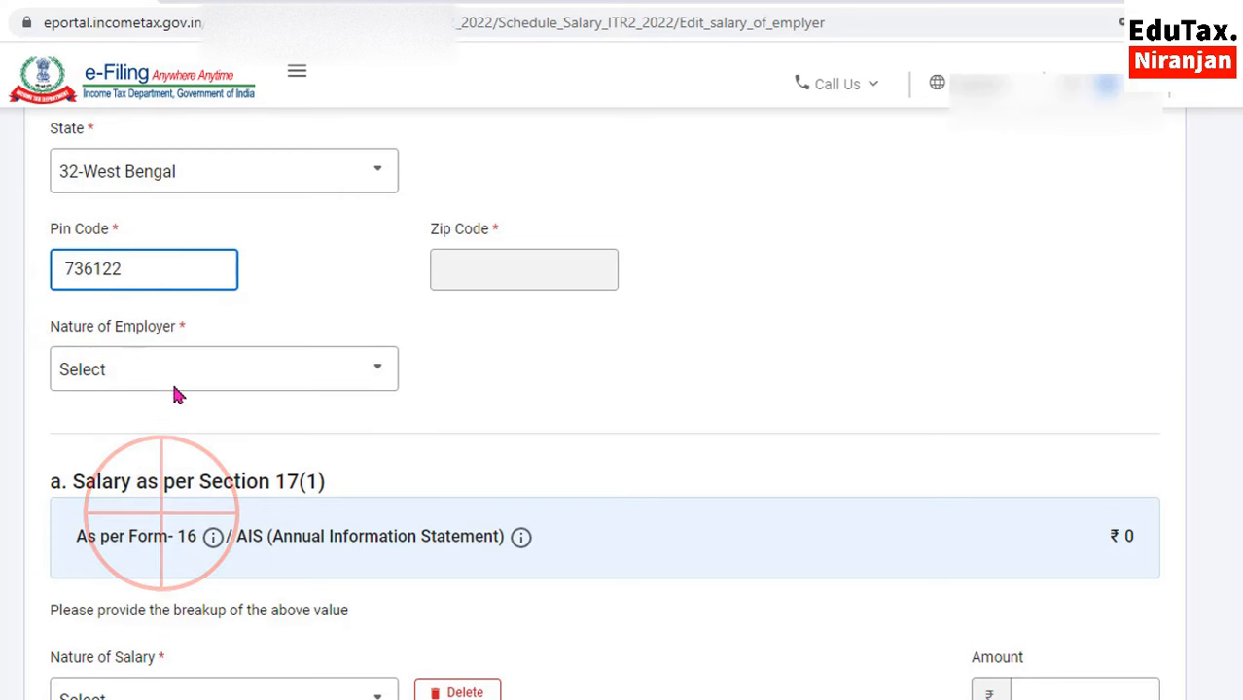
pyautogui.click(138, 379)
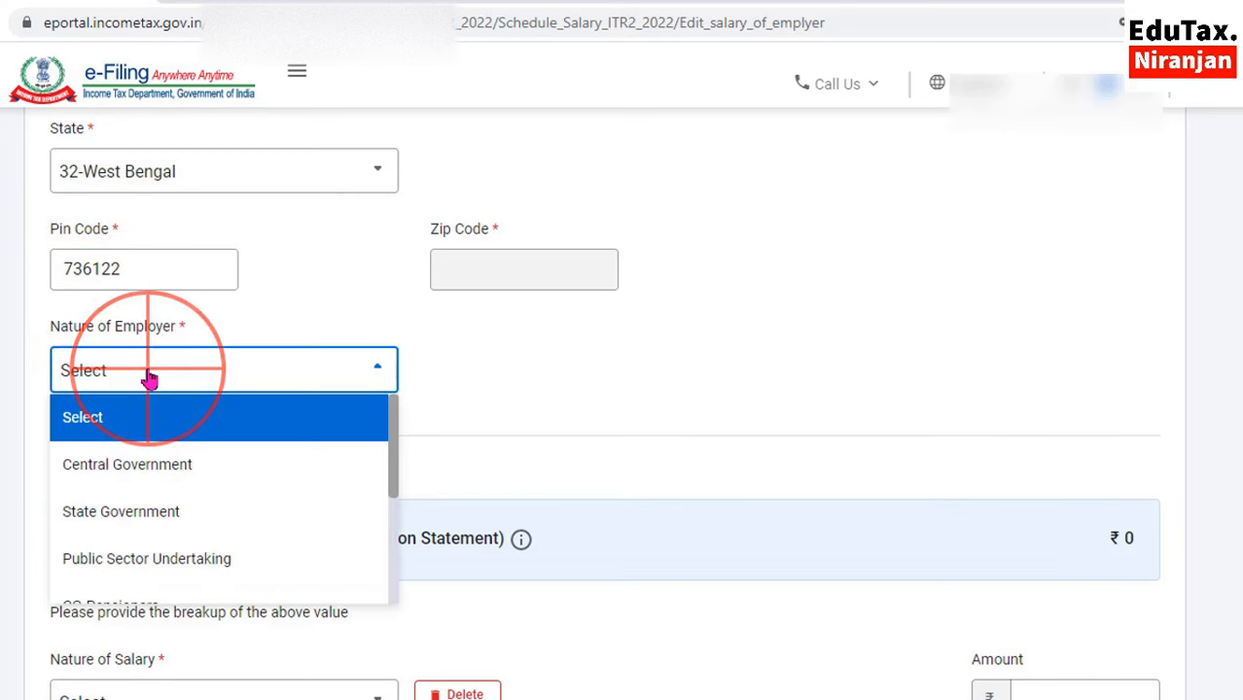
pyautogui.click(148, 525)
# Add Basic salary as the first Section 17(1) breakup, then check Excel's BASIC 604800 figure
pyautogui.scroll(-3, 373, 450)
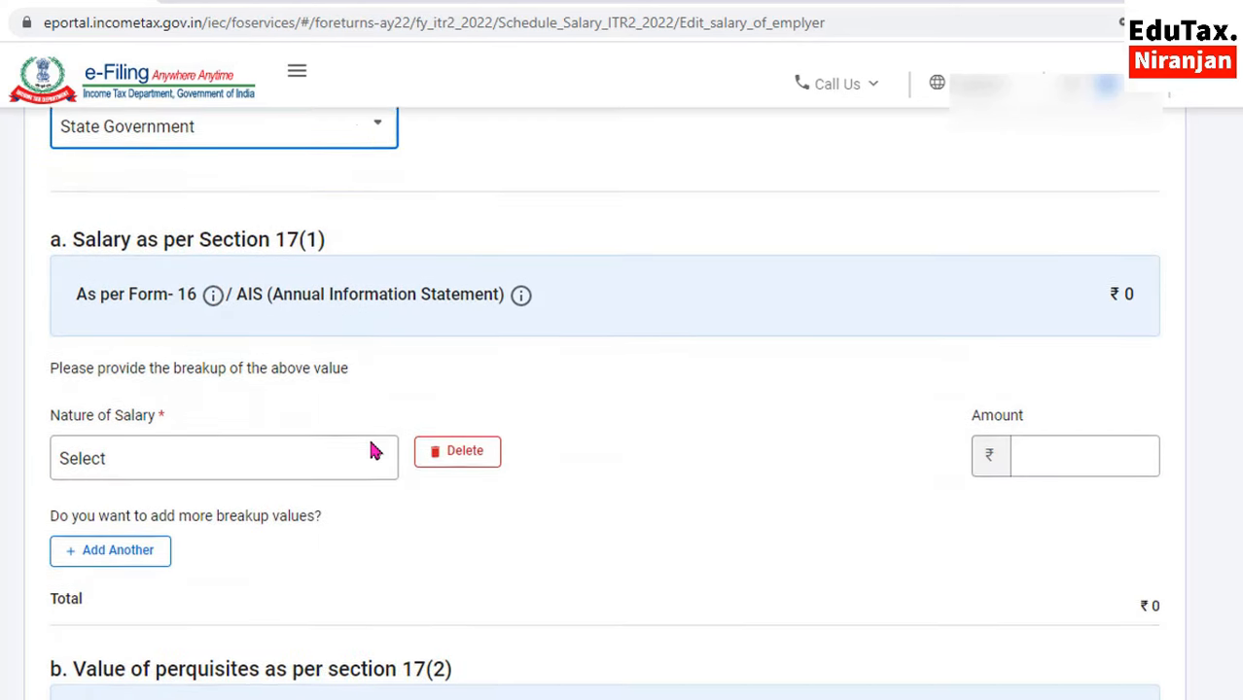
pyautogui.scroll(-1, 373, 450)
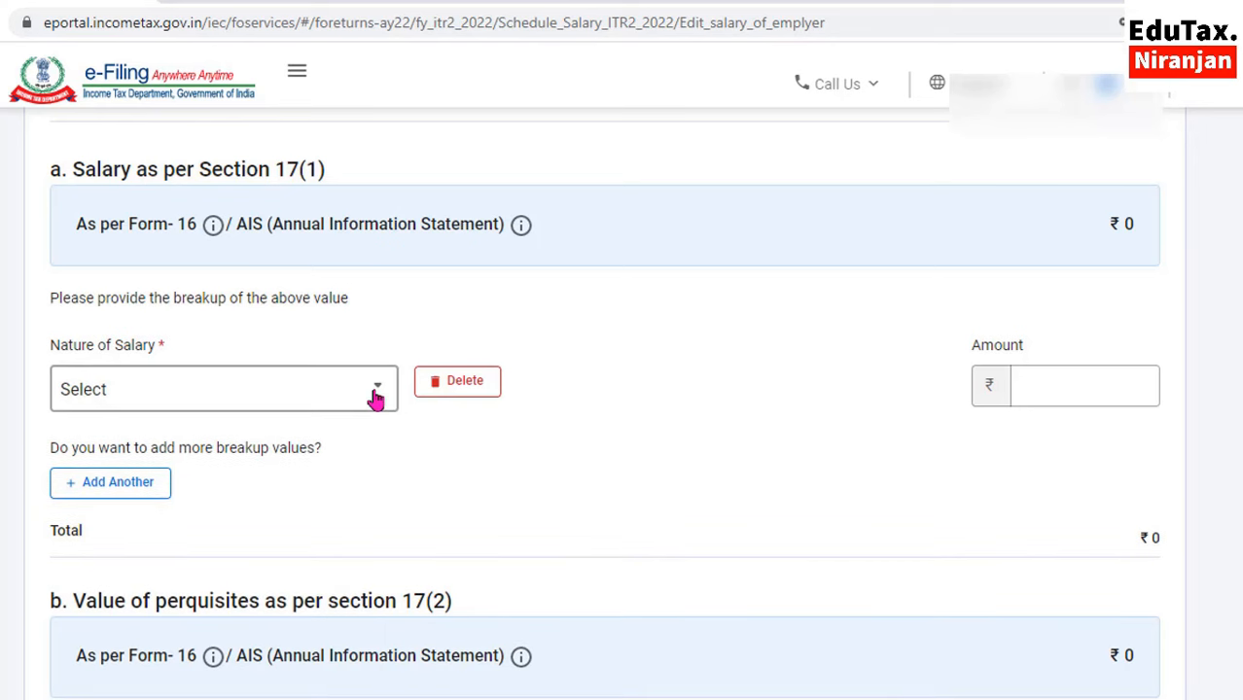
pyautogui.click(376, 398)
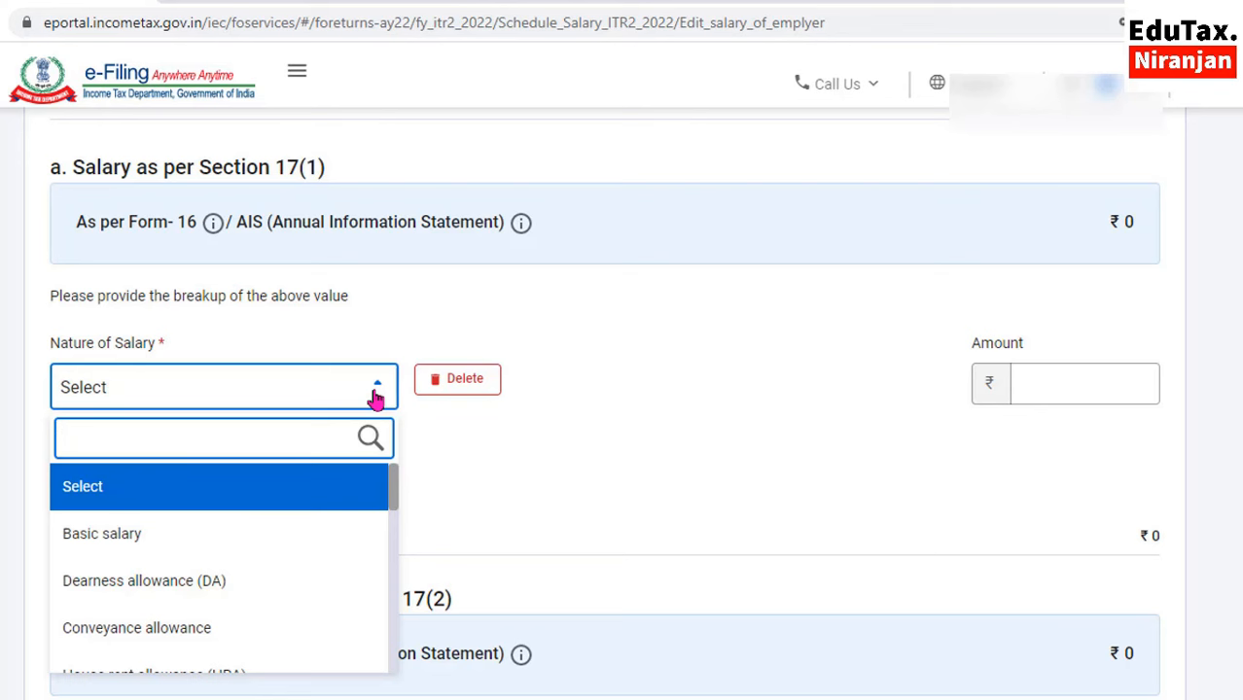
pyautogui.scroll(-2, 375, 394)
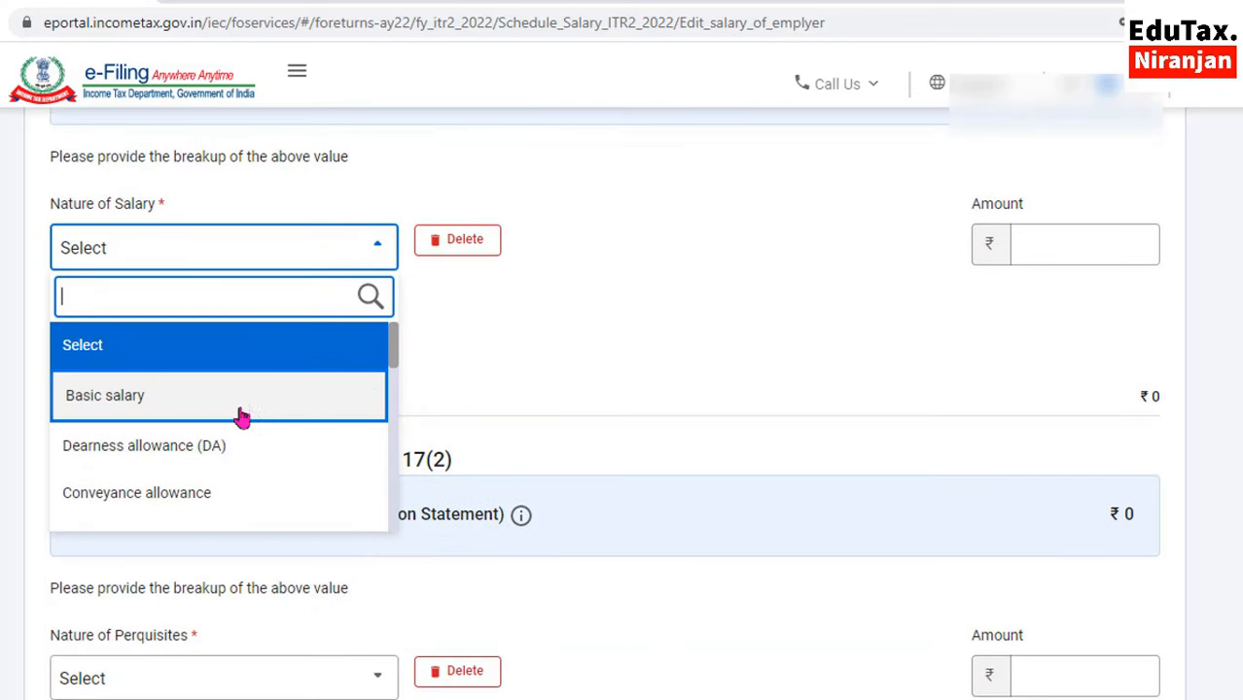
pyautogui.click(160, 410)
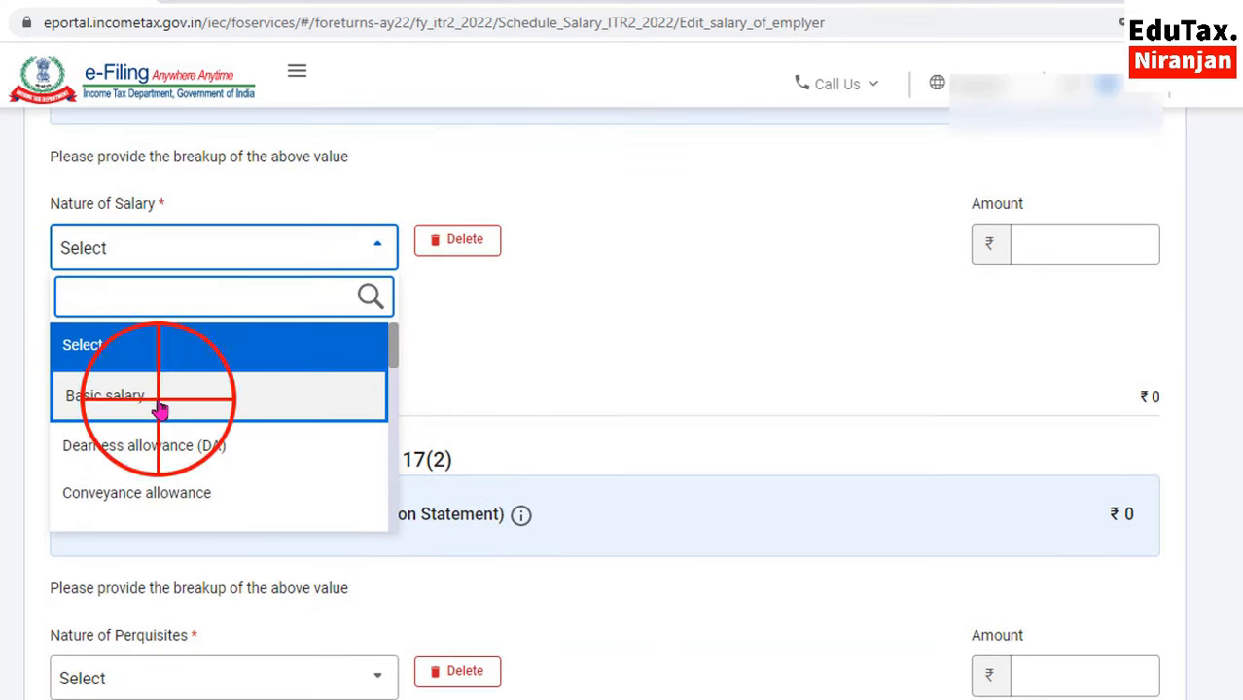
pyautogui.click(1060, 247)
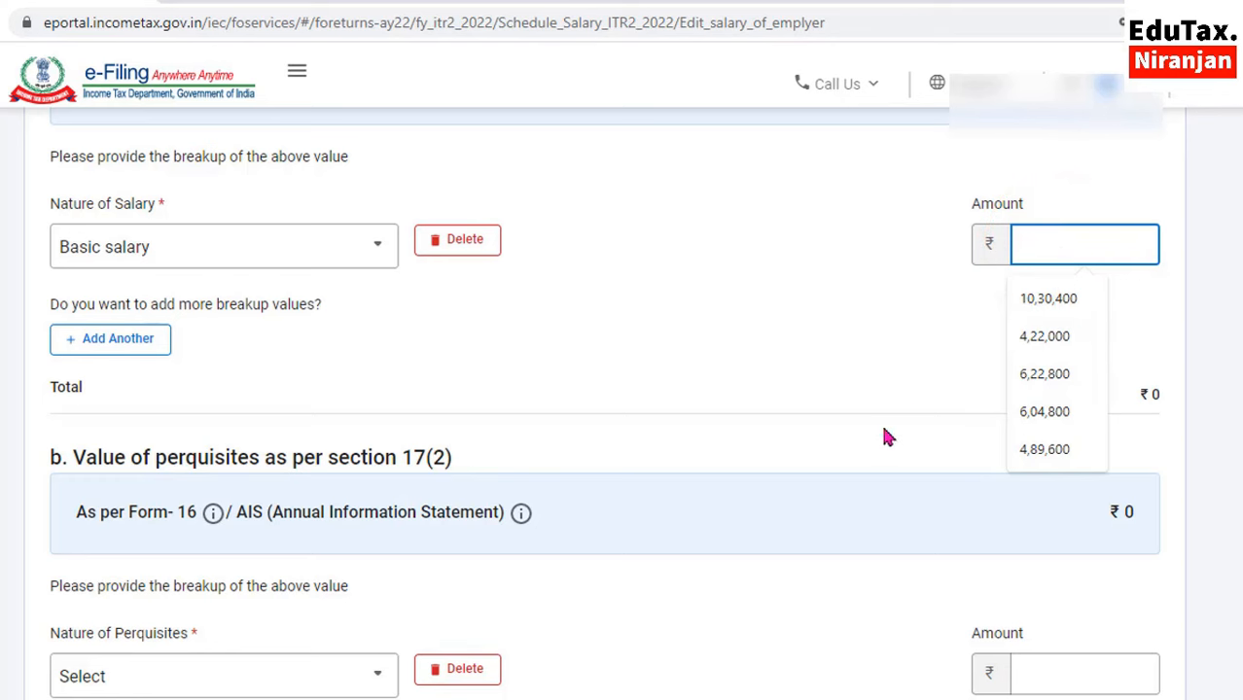
pyautogui.click(696, 661)
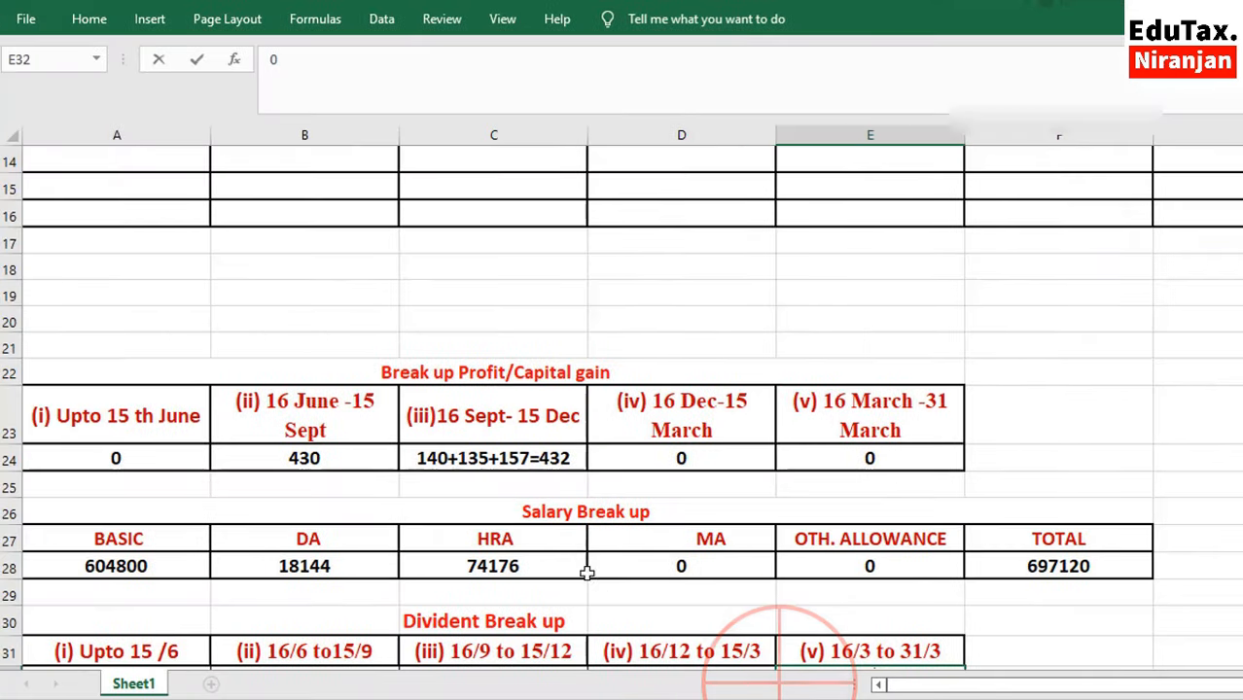
pyautogui.scroll(-2, 338, 530)
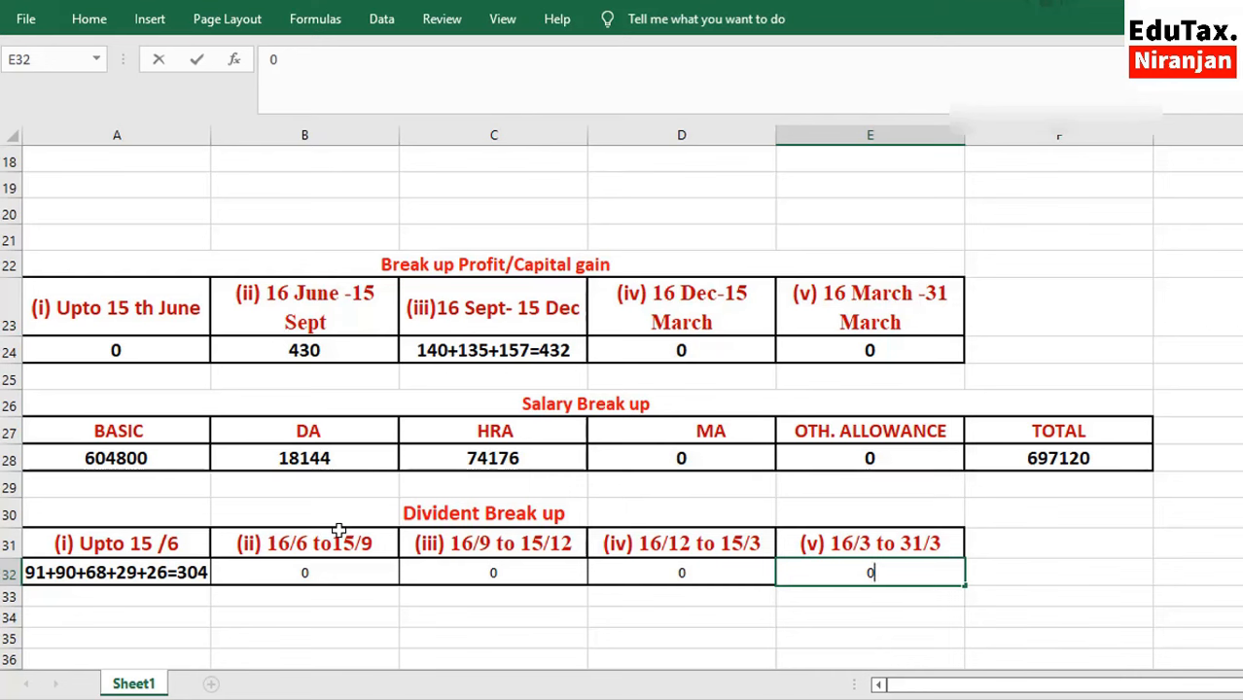
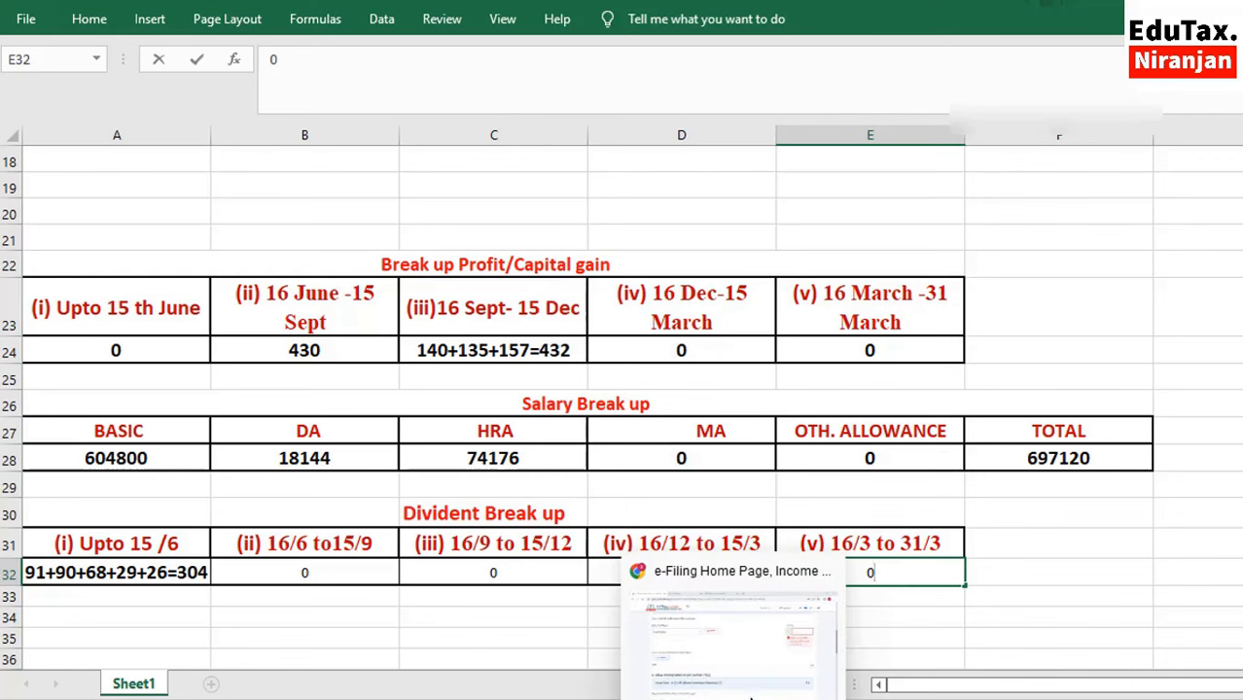
# Enter 6,04,800 as the Basic salary amount
pyautogui.click(756, 611)
pyautogui.click(1168, 244)
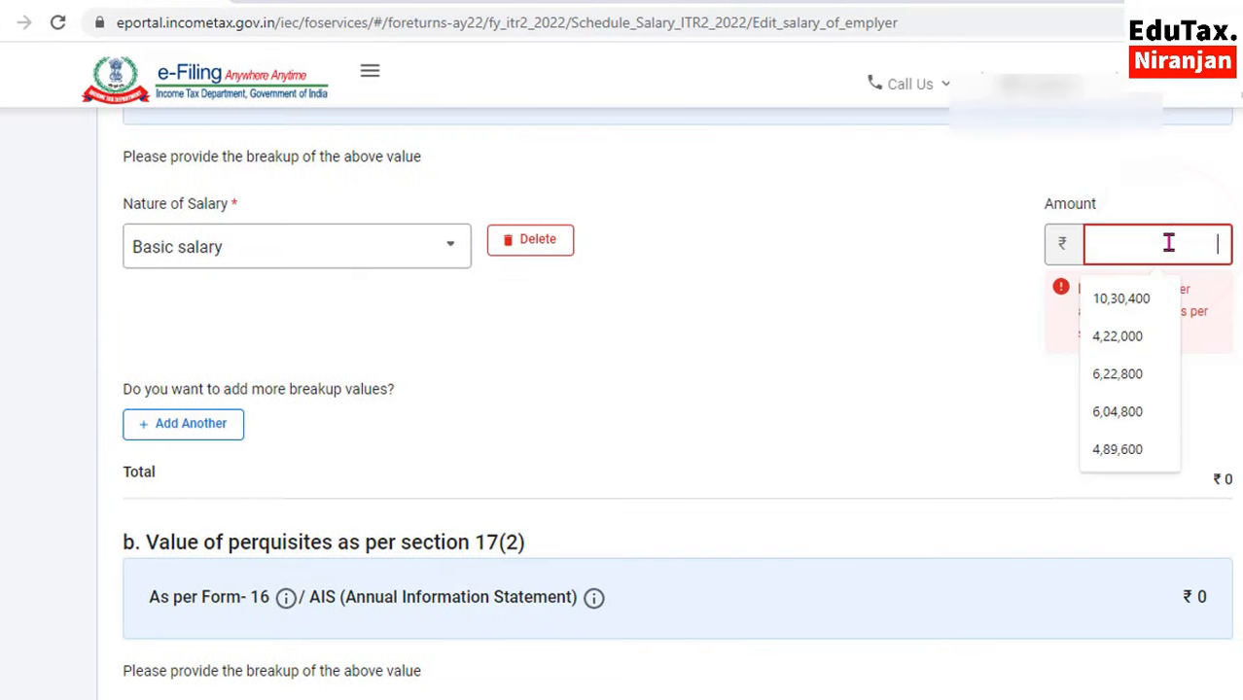
pyautogui.click(1117, 412)
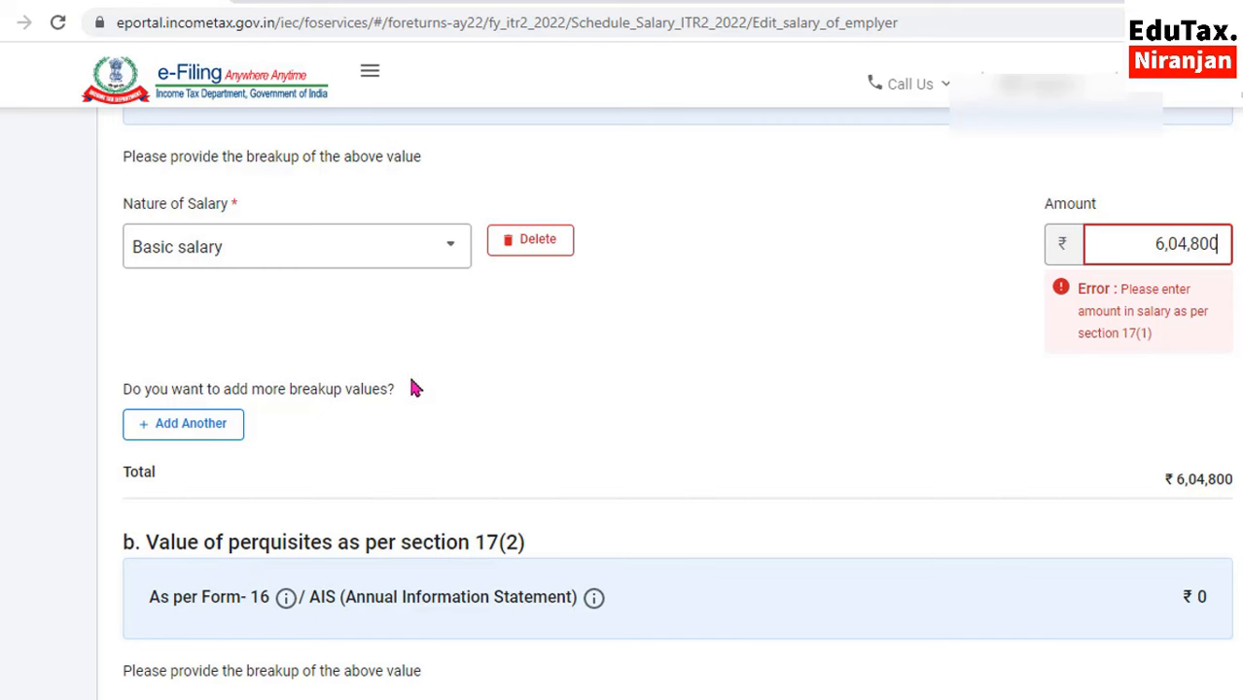
pyautogui.click(177, 425)
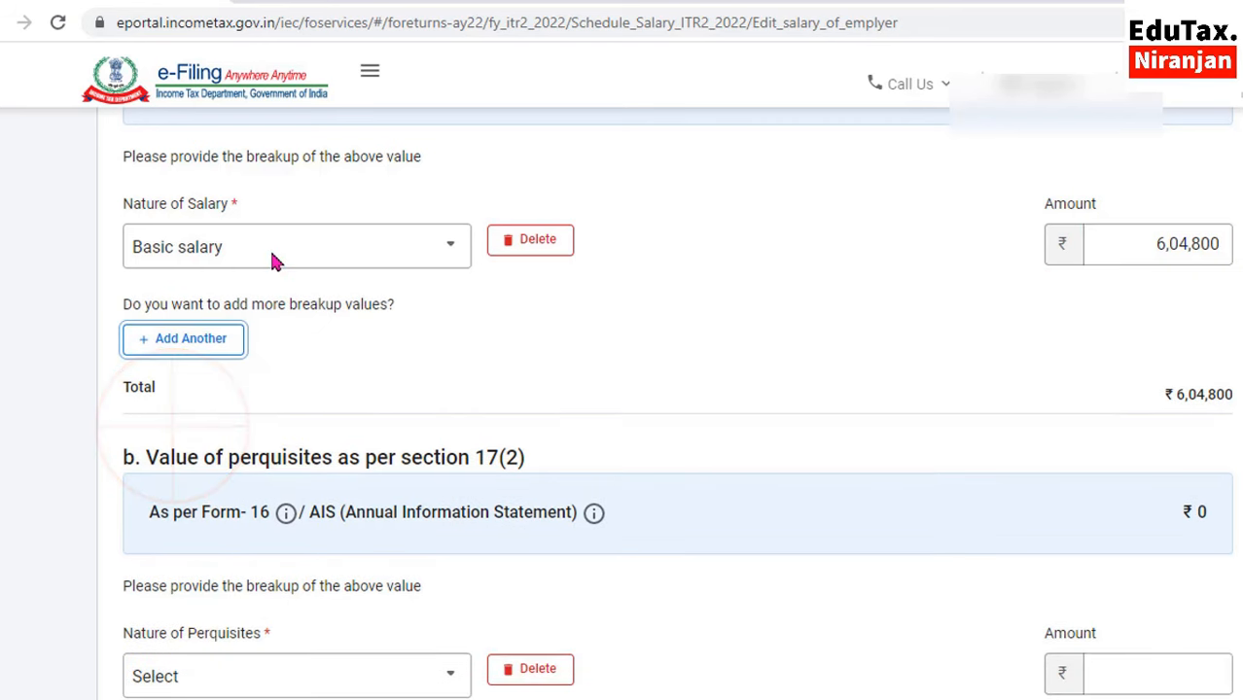
# Add a Dearness allowance (DA) row of 18,144, taken from the Excel salary sheet
pyautogui.click(198, 348)
pyautogui.click(199, 349)
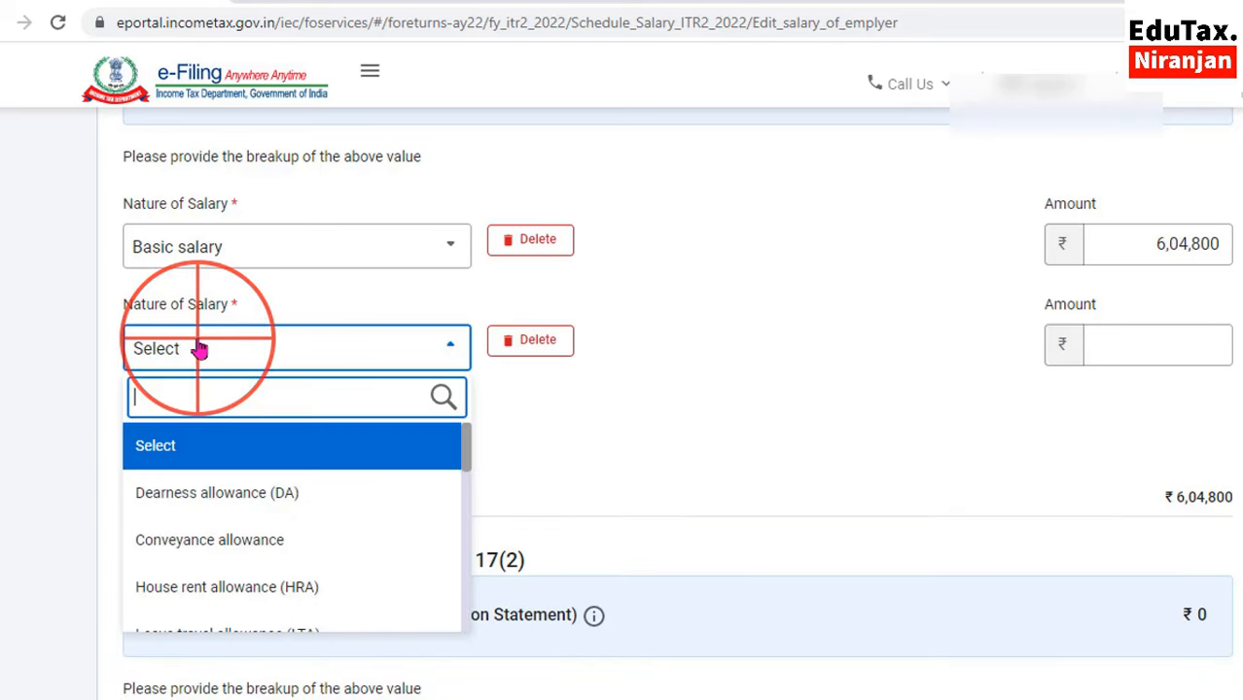
pyautogui.click(214, 493)
pyautogui.click(1157, 346)
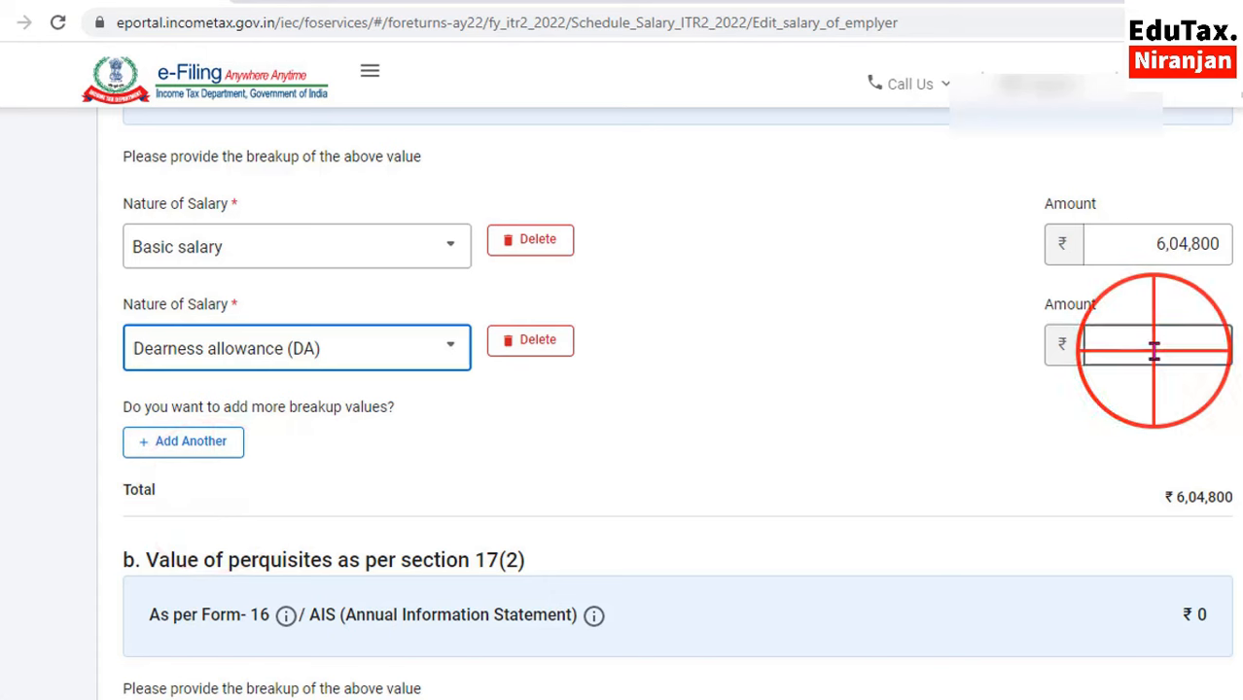
pyautogui.moveTo(752, 699)
pyautogui.click(754, 646)
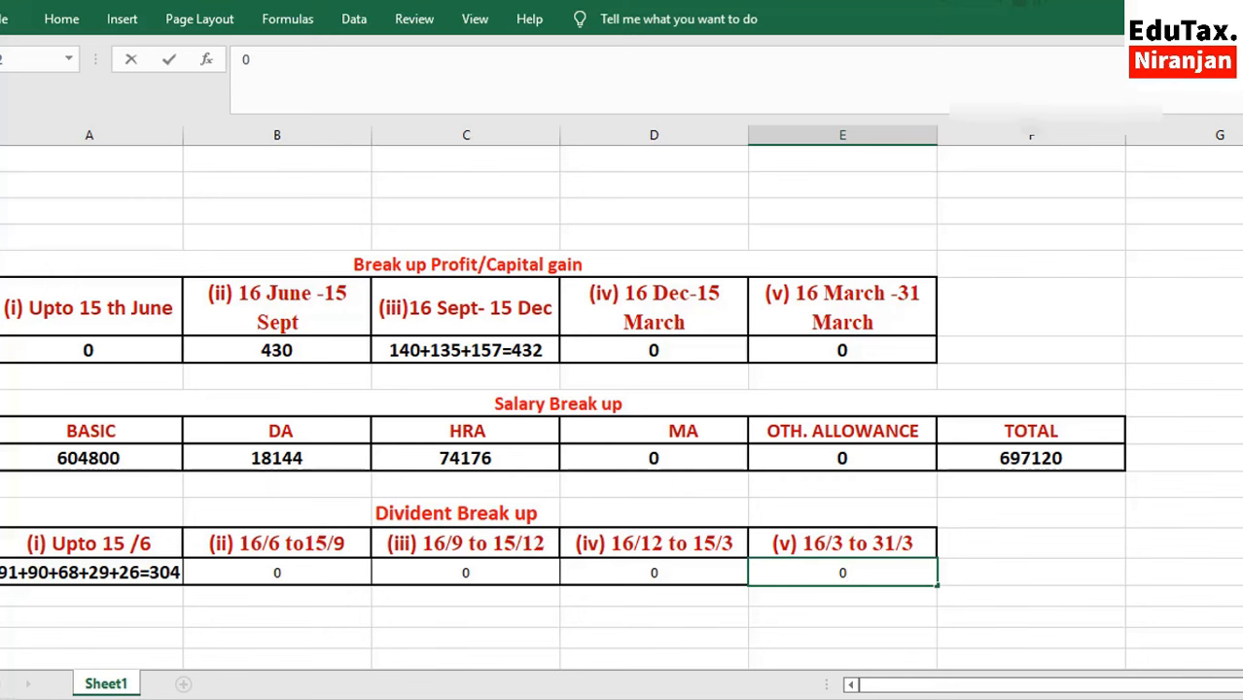
pyautogui.moveTo(706, 699)
pyautogui.click(736, 679)
pyautogui.write('18,')
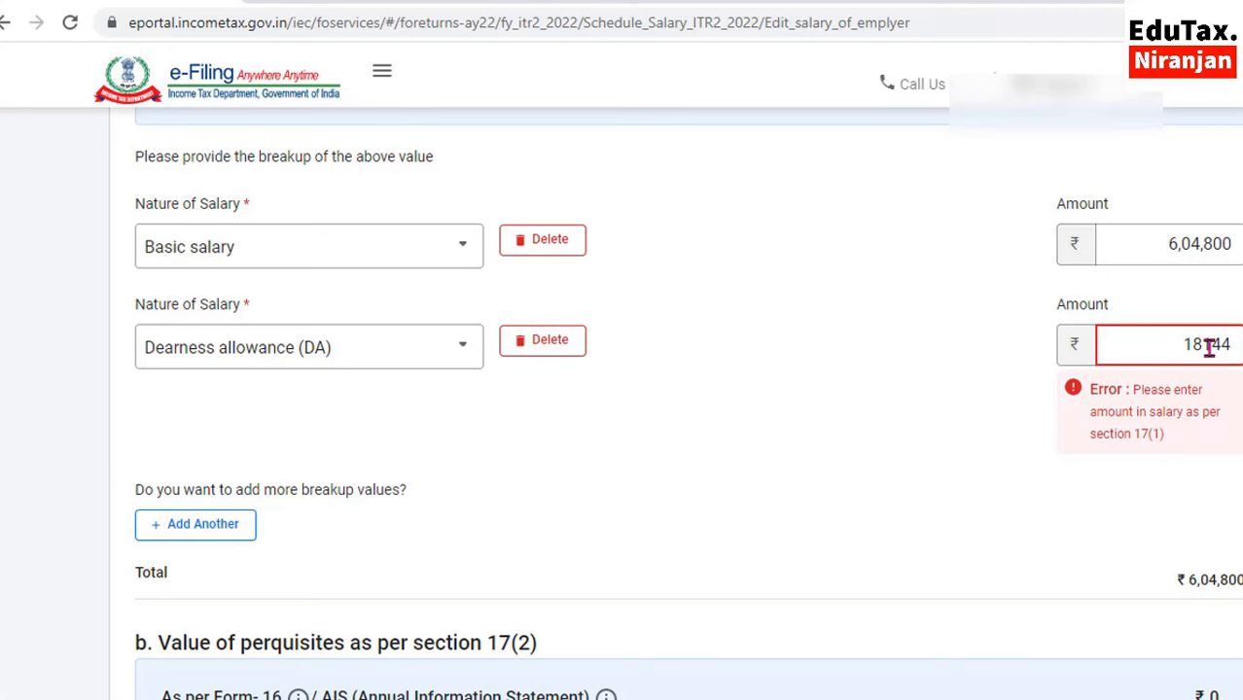
pyautogui.write('144')
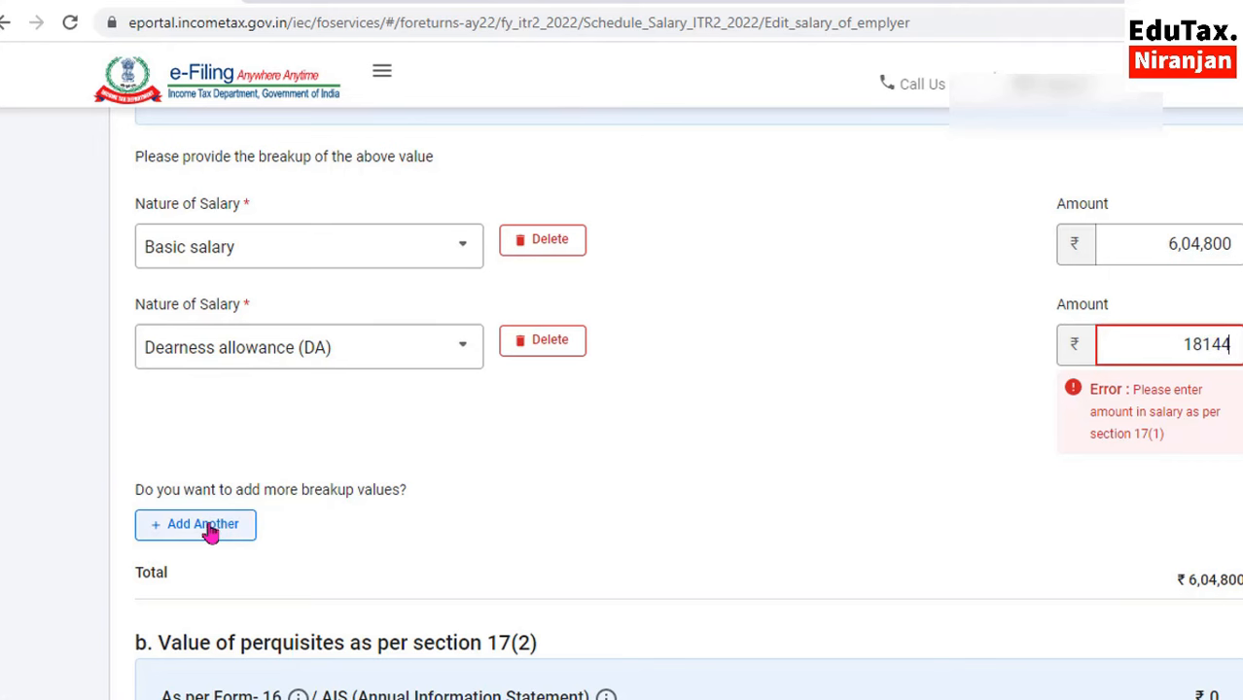
pyautogui.click(209, 524)
# Add a House rent allowance (HRA) row of 74,176 from the Excel sheet, making the total 6,97,120
pyautogui.click(175, 443)
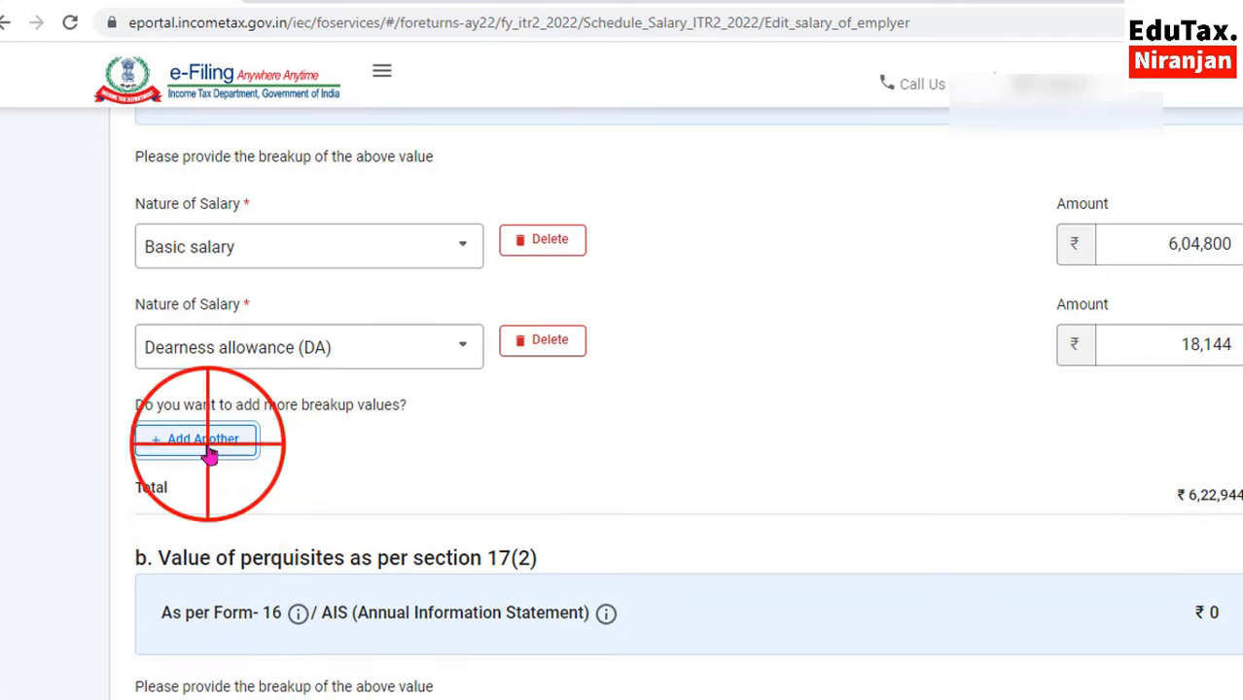
pyautogui.click(208, 451)
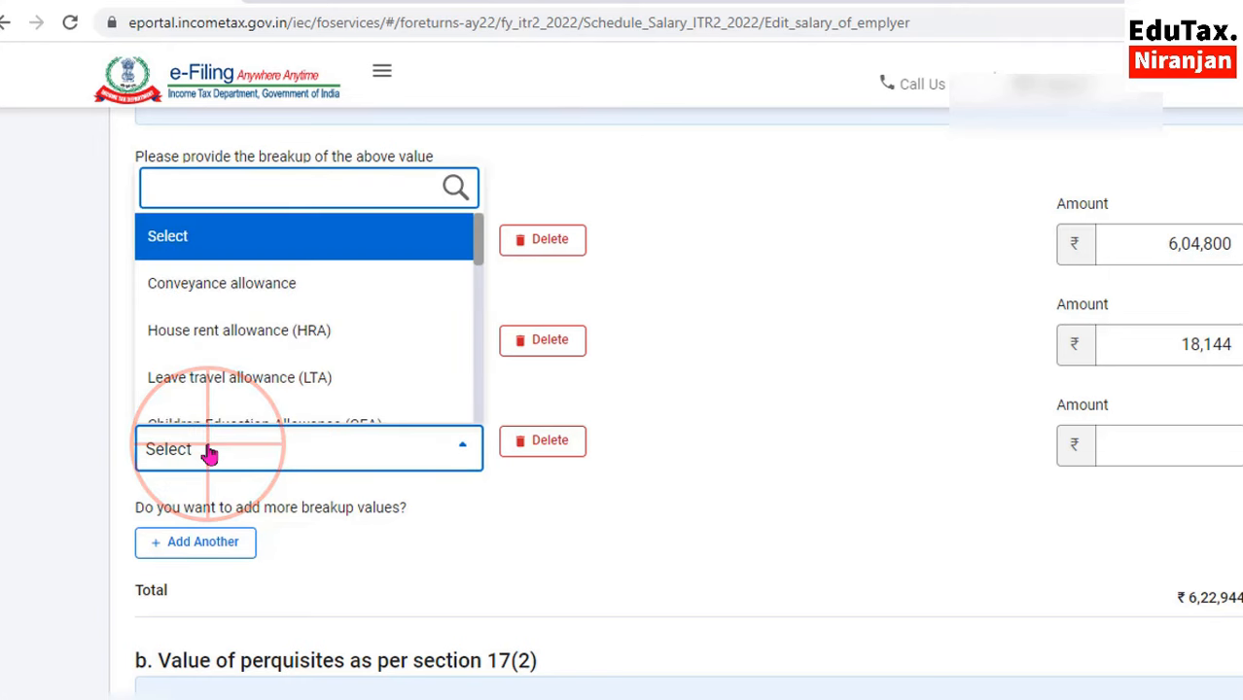
pyautogui.click(214, 335)
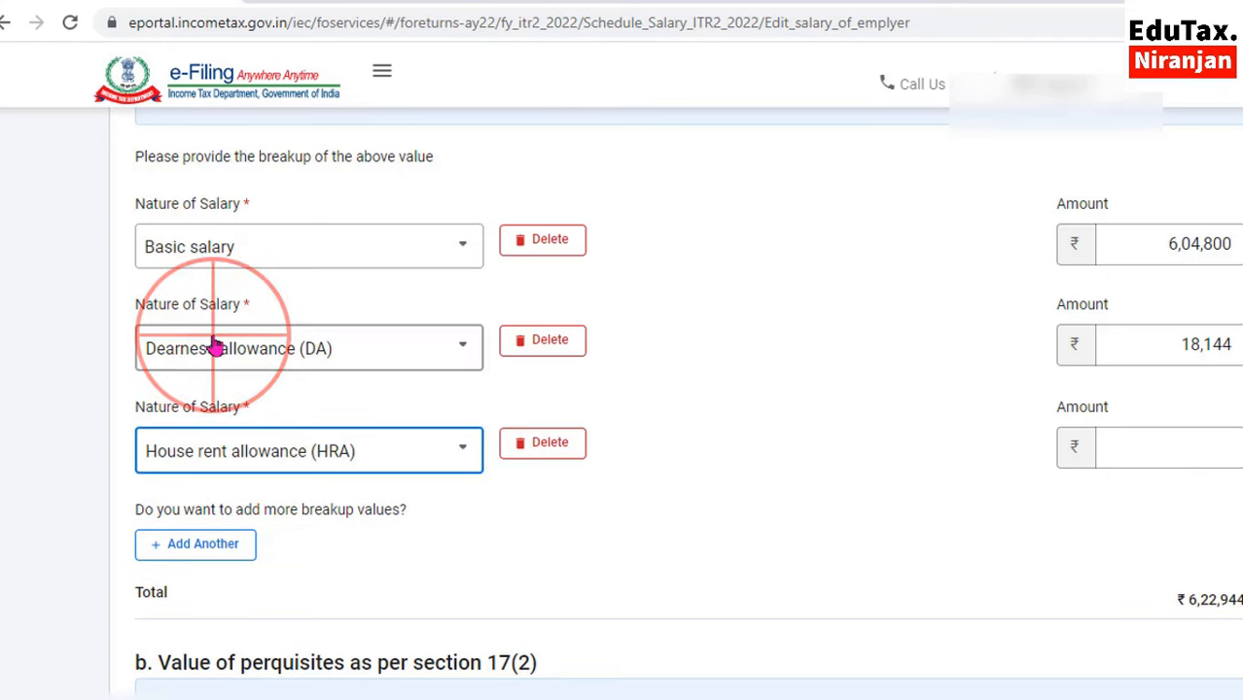
pyautogui.click(1144, 448)
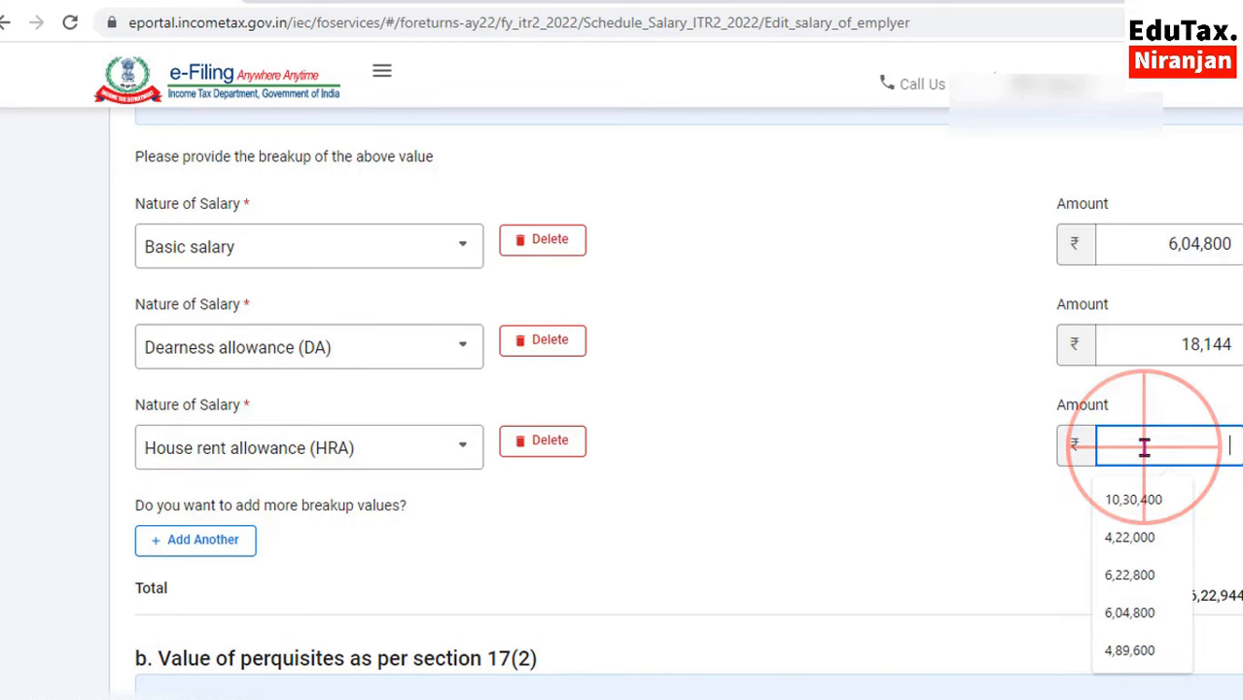
pyautogui.moveTo(765, 699)
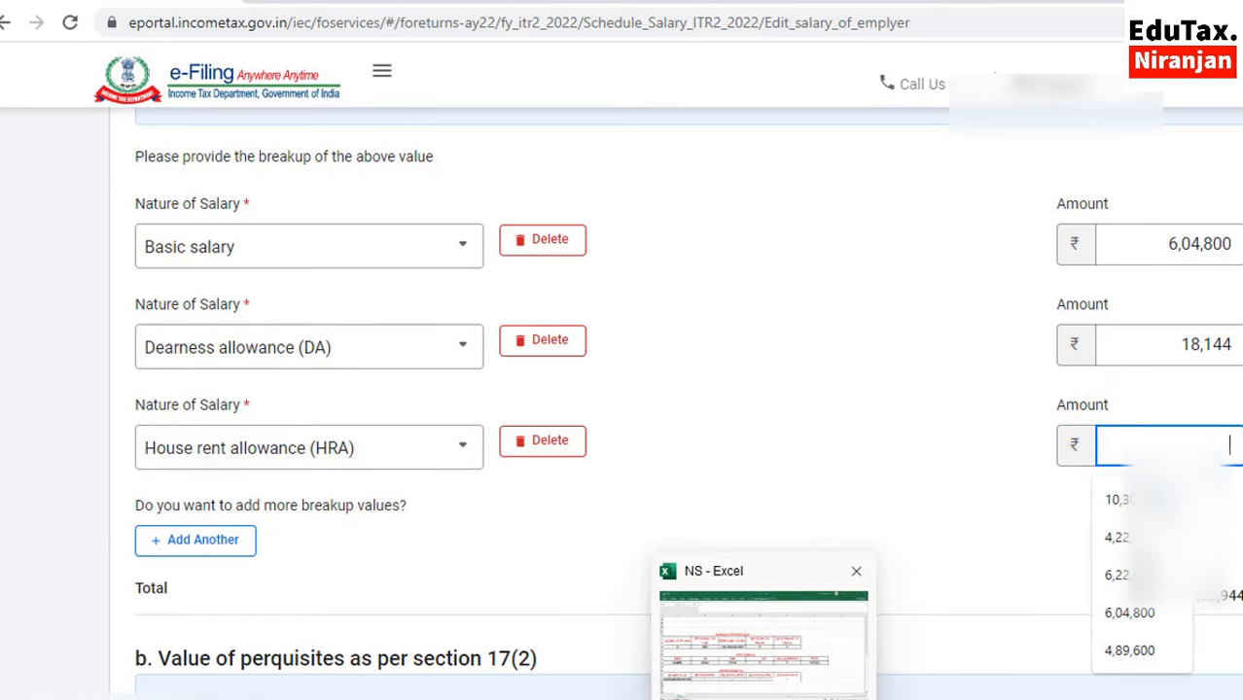
pyautogui.click(749, 669)
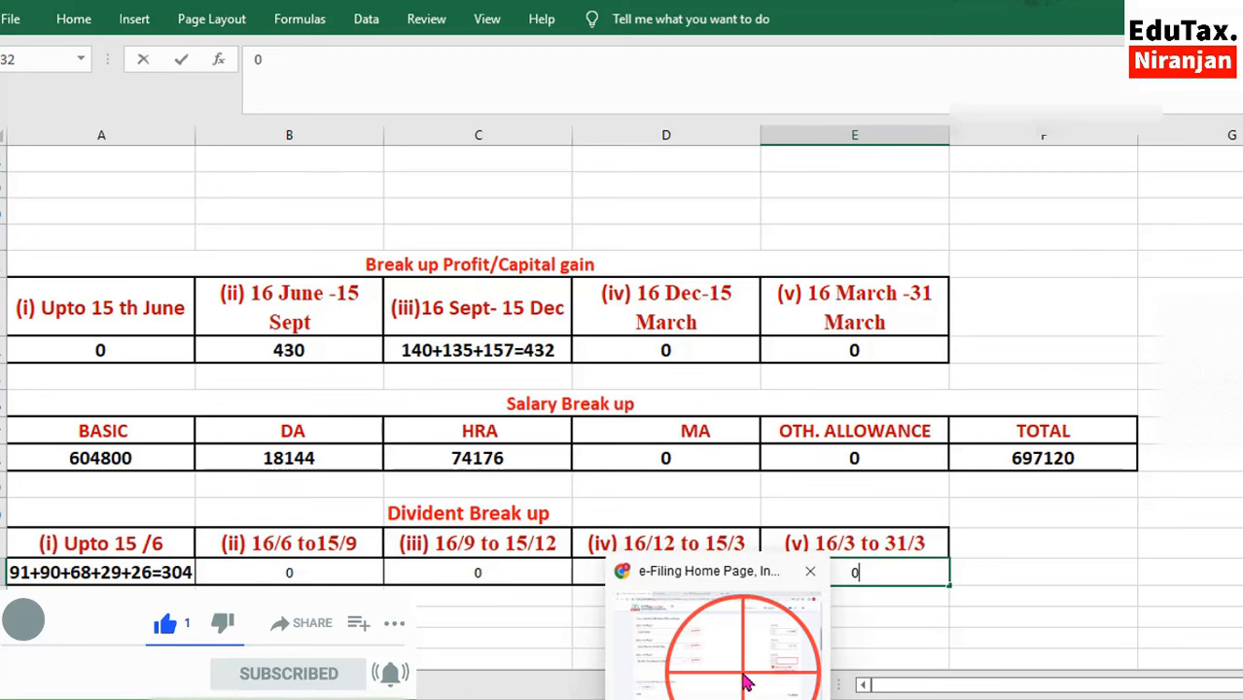
pyautogui.click(745, 671)
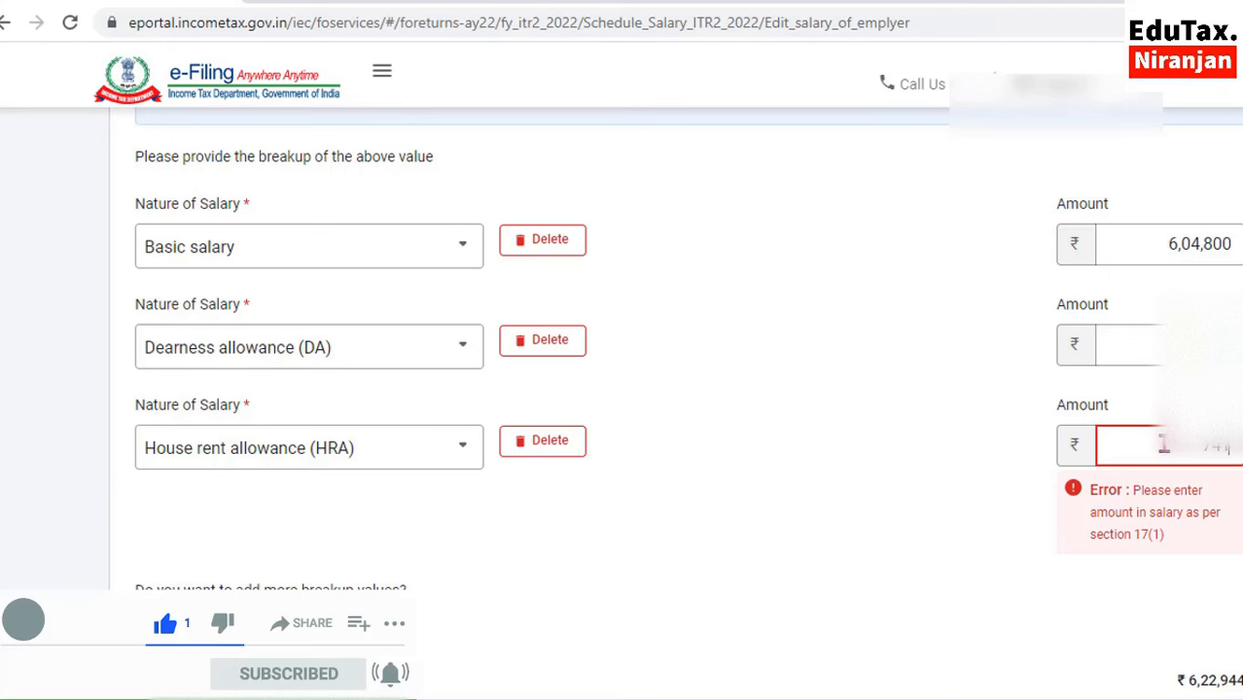
pyautogui.scroll(-2, 161, 492)
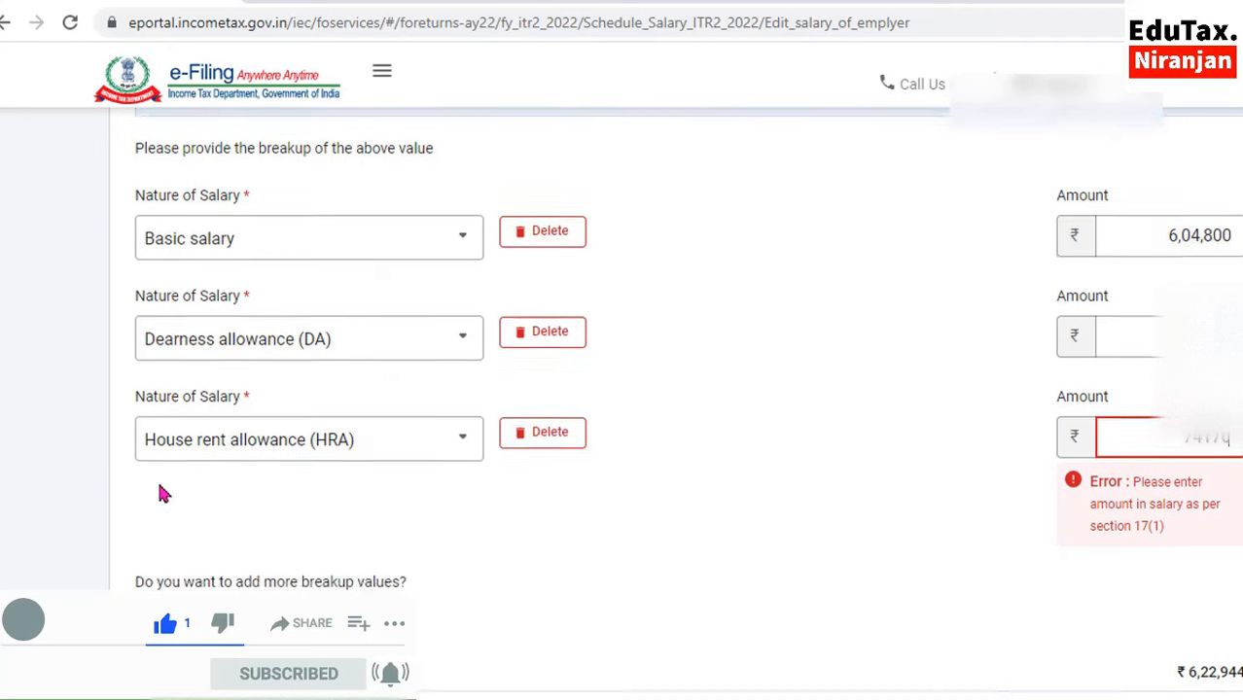
pyautogui.click(197, 494)
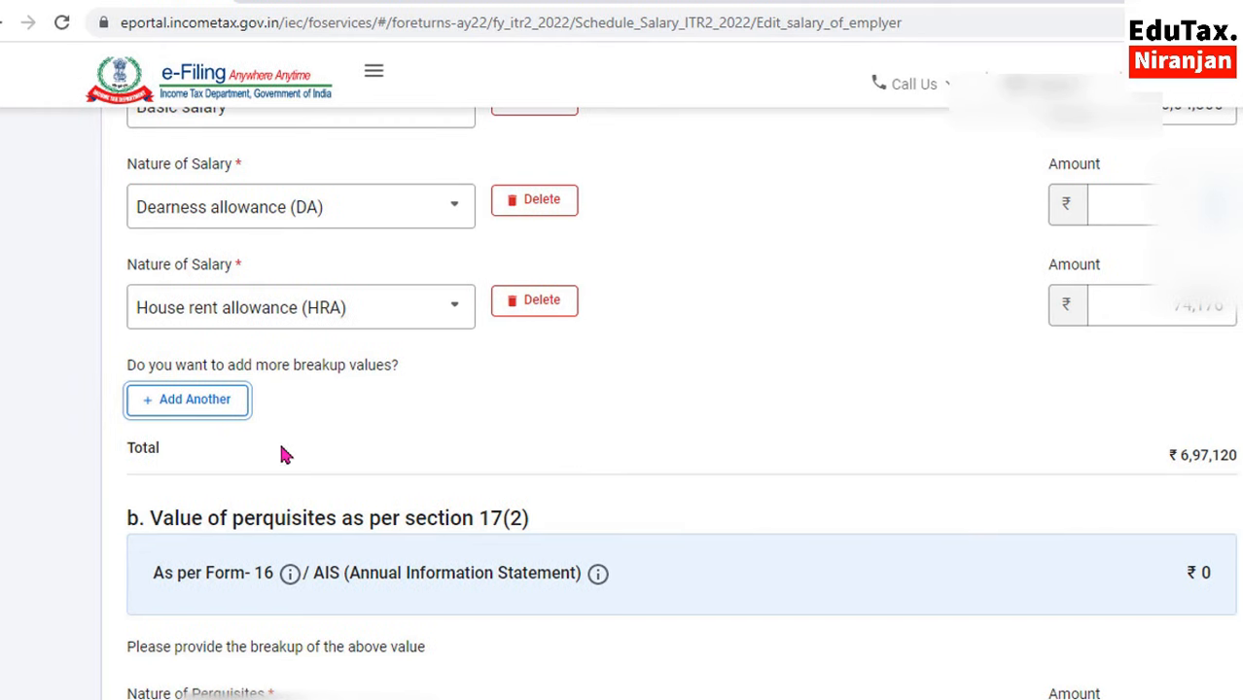
# Delete the extra empty Nature of Salary row
pyautogui.click(222, 403)
pyautogui.click(222, 407)
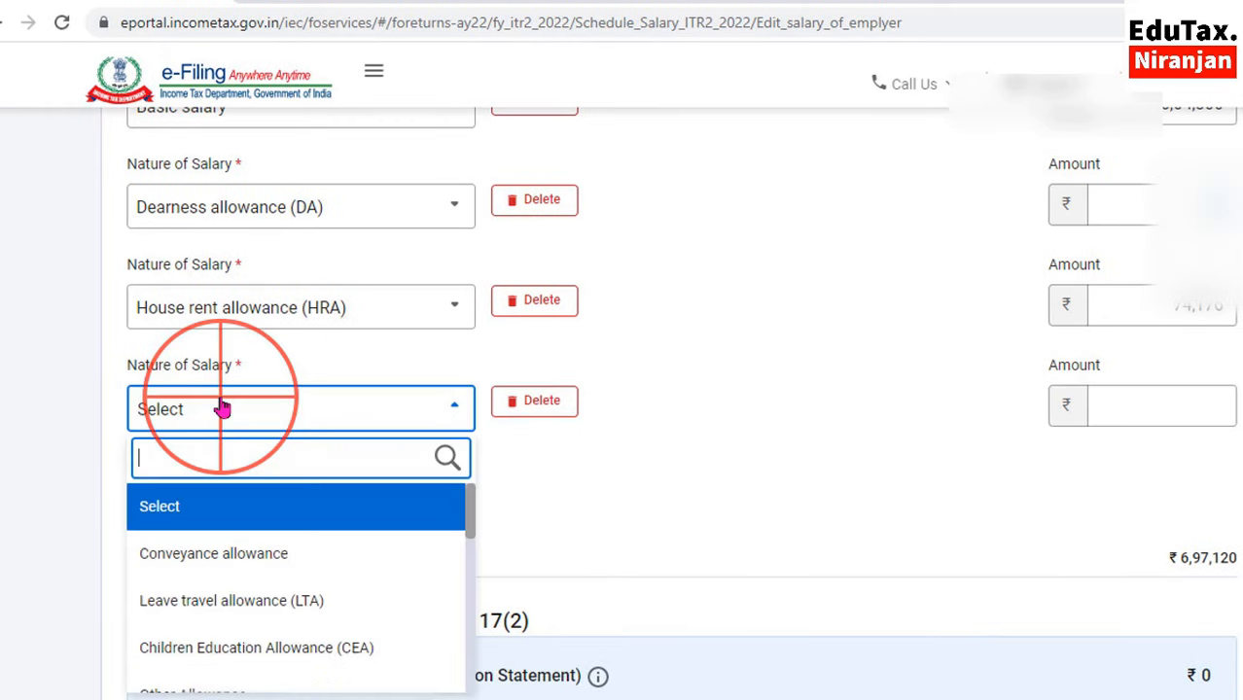
pyautogui.scroll(-2, 231, 431)
pyautogui.scroll(-2, 234, 469)
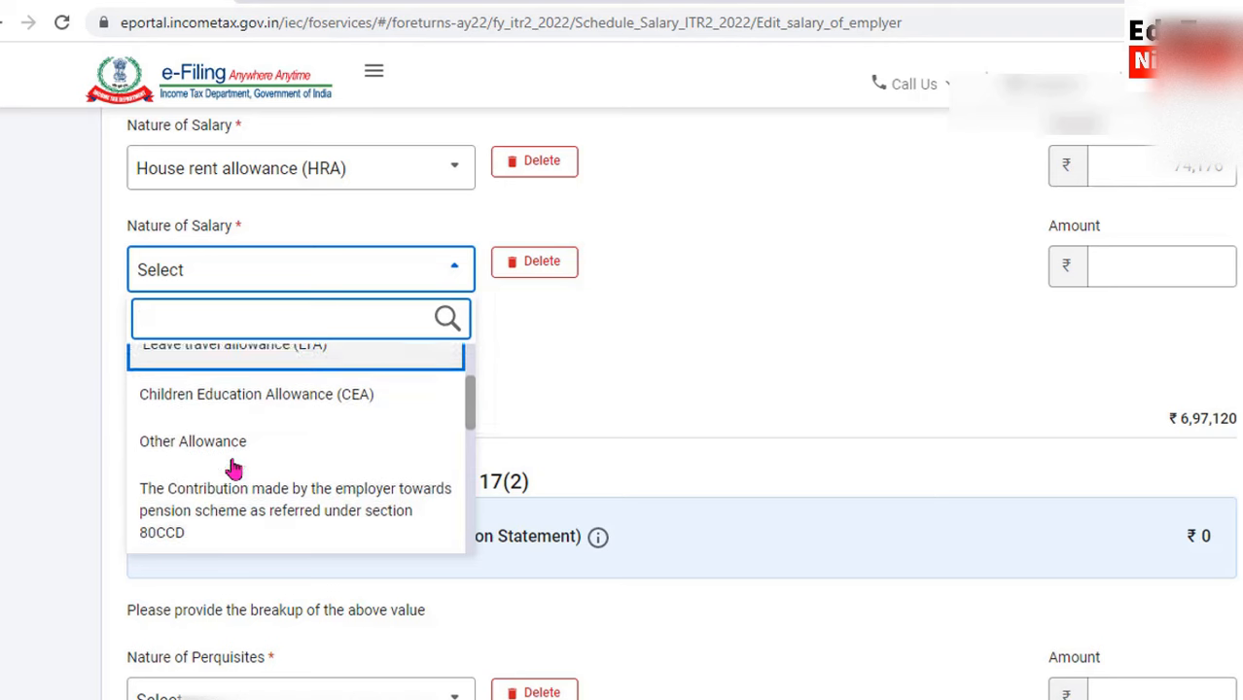
pyautogui.scroll(-1, 234, 469)
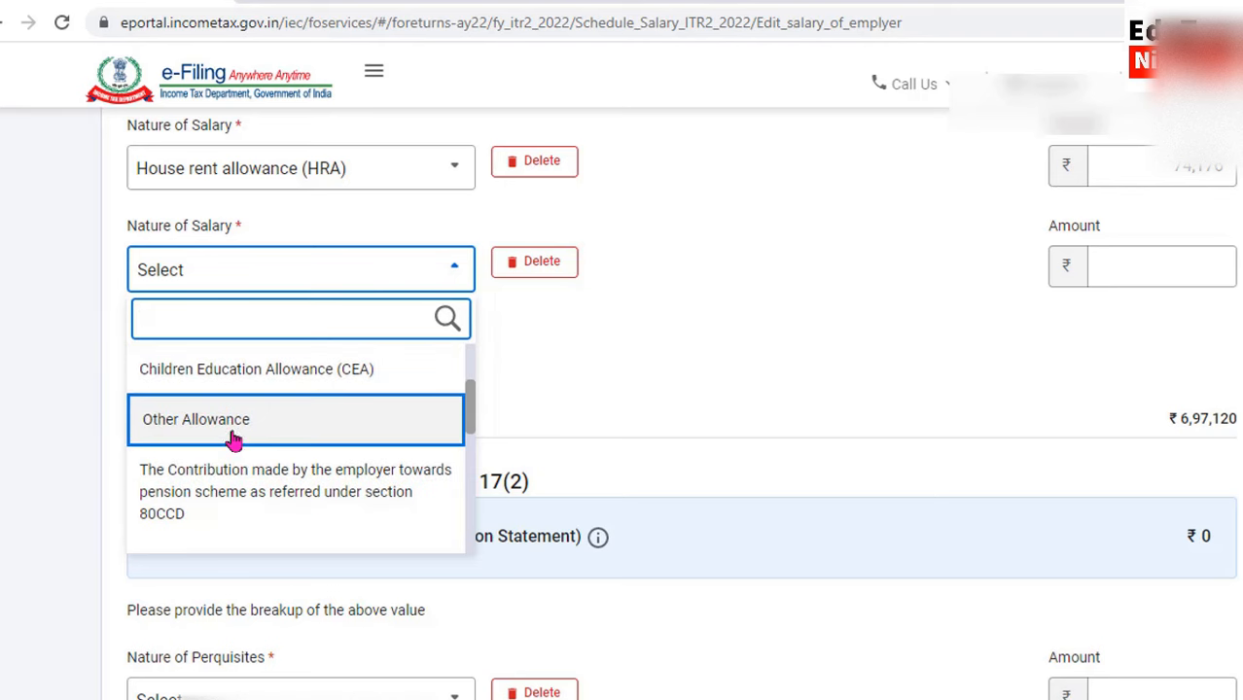
pyautogui.click(226, 334)
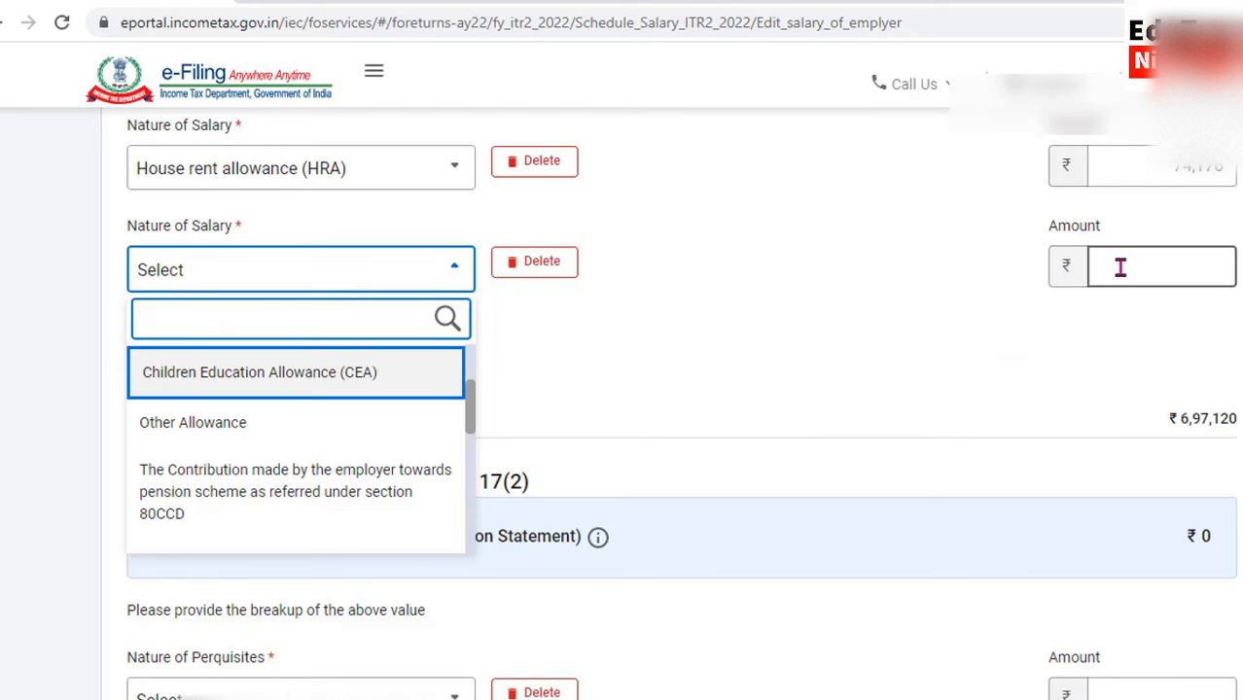
pyautogui.click(629, 421)
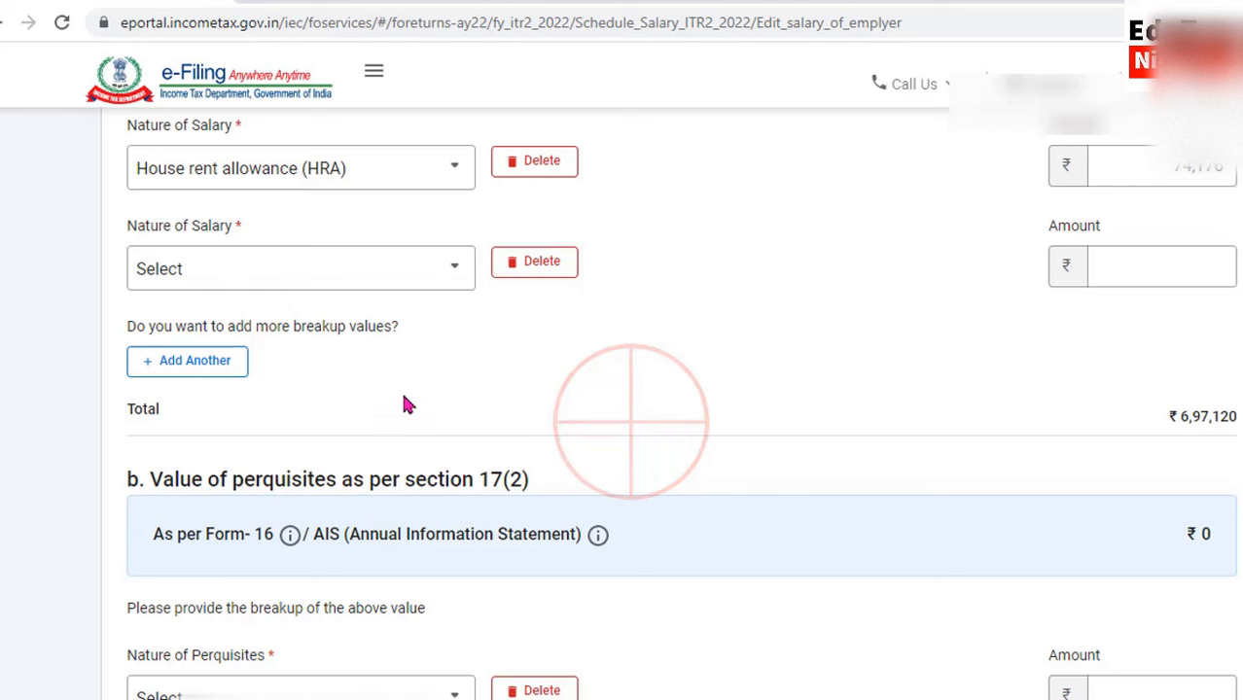
pyautogui.click(544, 271)
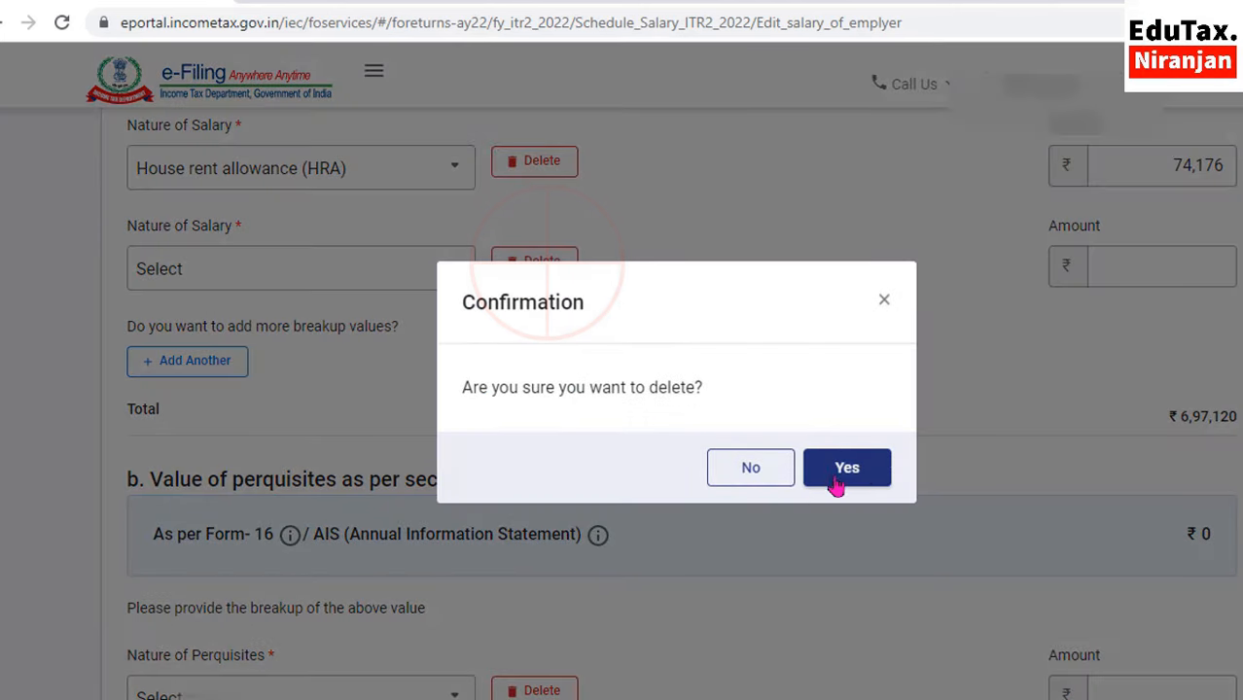
pyautogui.click(844, 468)
# Save the employer's salary details with gross salary 6,97,120
pyautogui.scroll(-1, 842, 516)
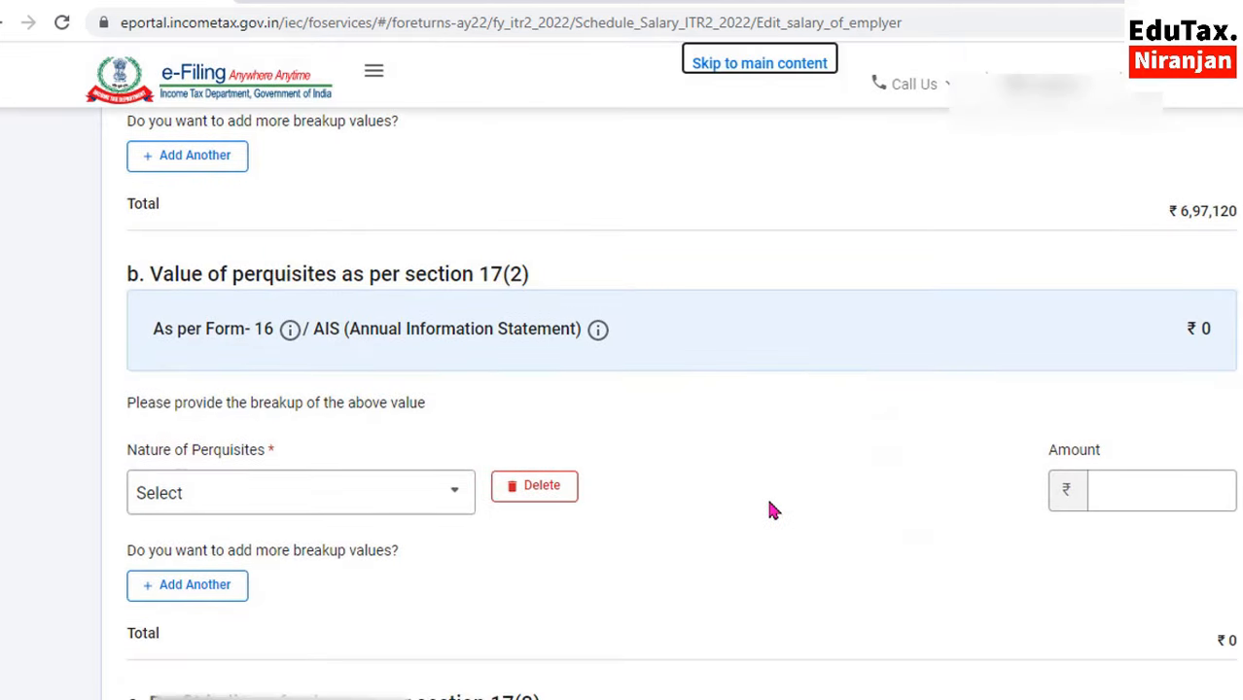
pyautogui.scroll(1, 1140, 319)
pyautogui.scroll(-2, 856, 389)
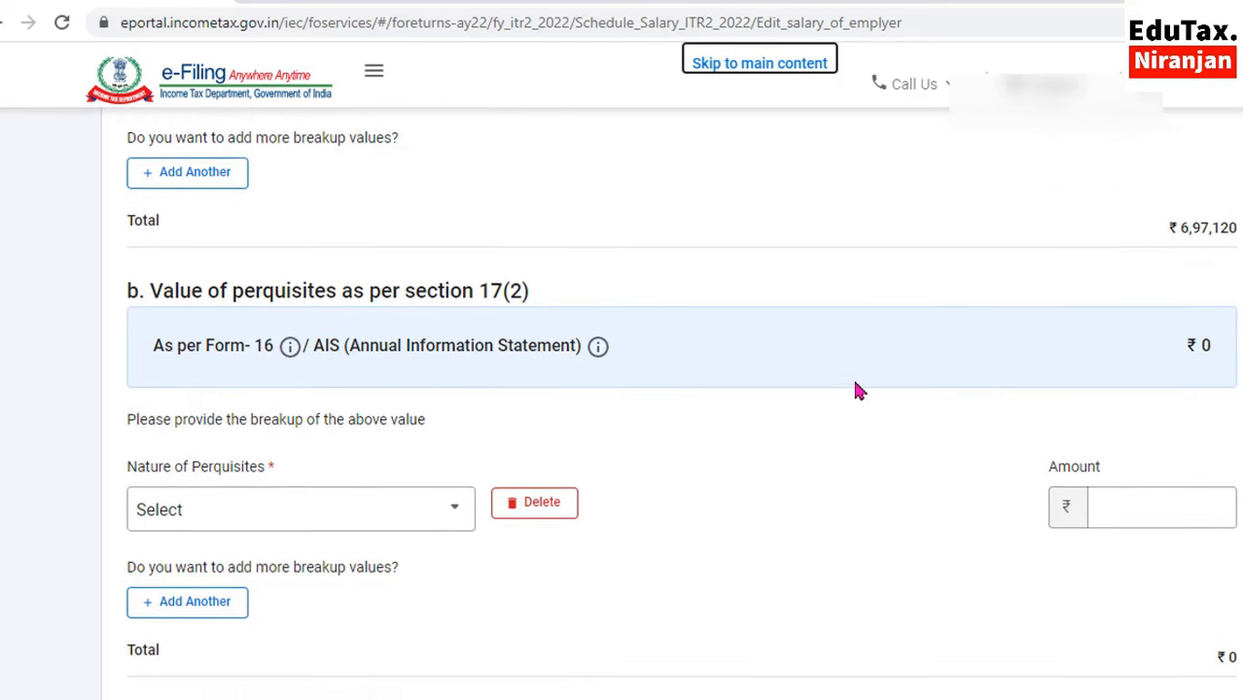
pyautogui.scroll(1, 698, 420)
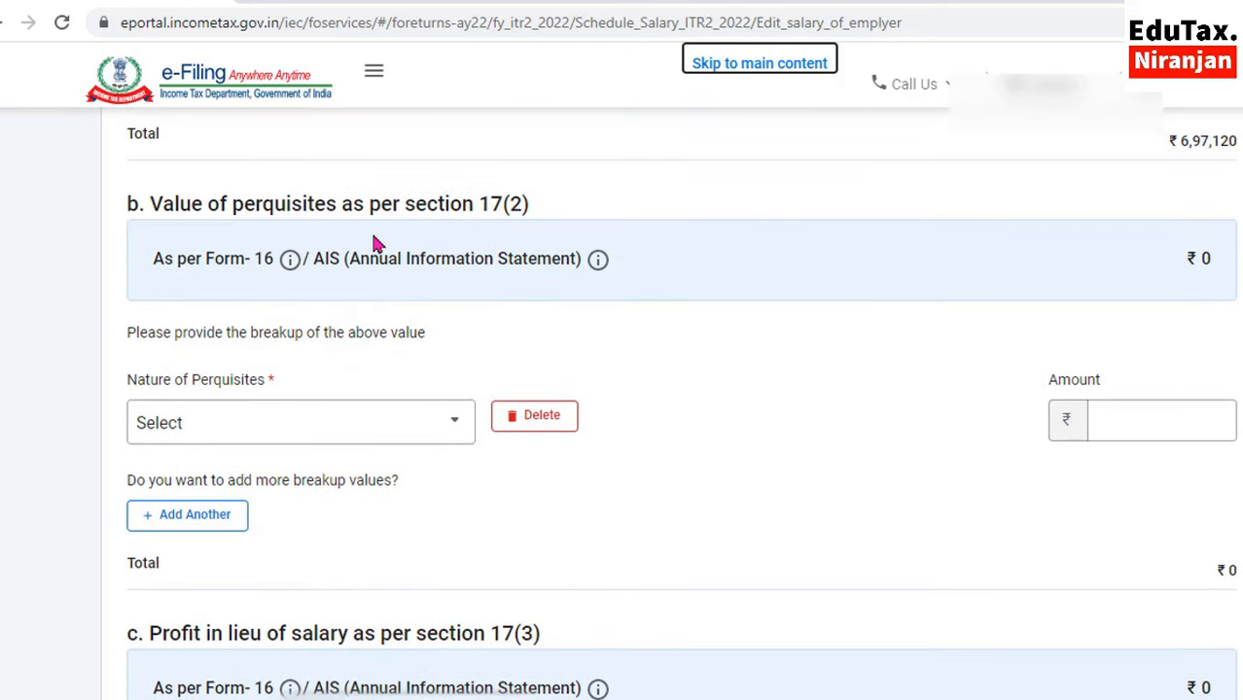
pyautogui.scroll(-3, 686, 452)
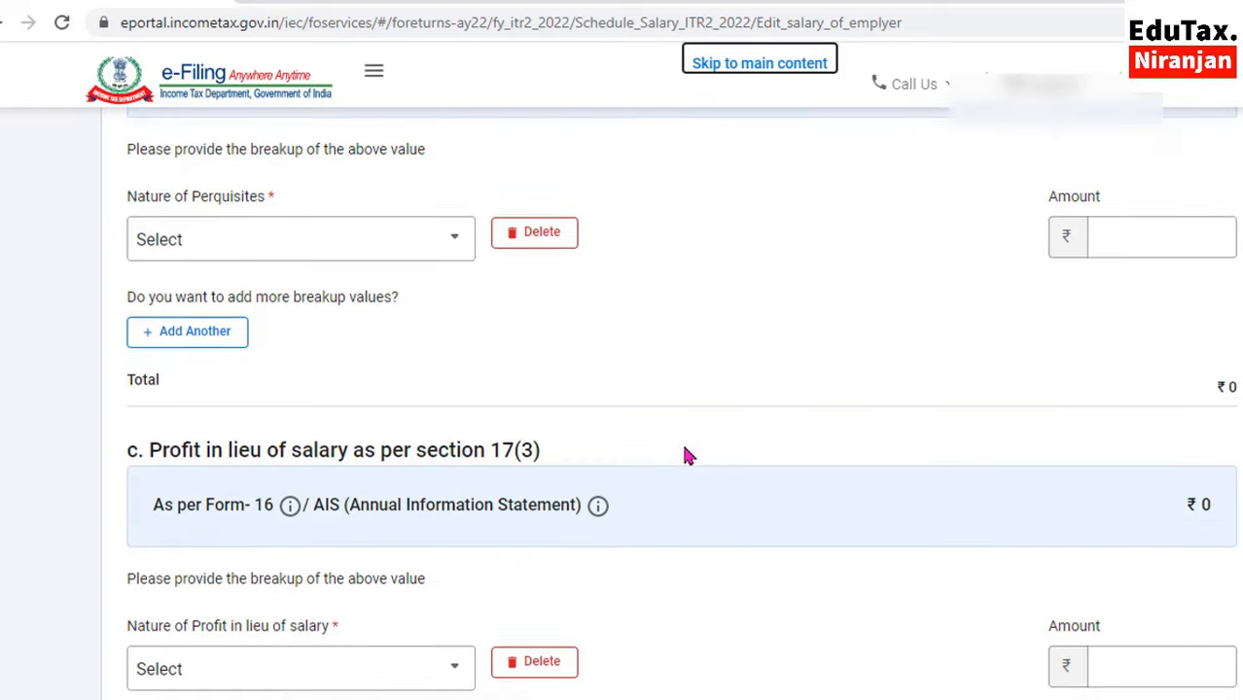
pyautogui.scroll(-8, 559, 420)
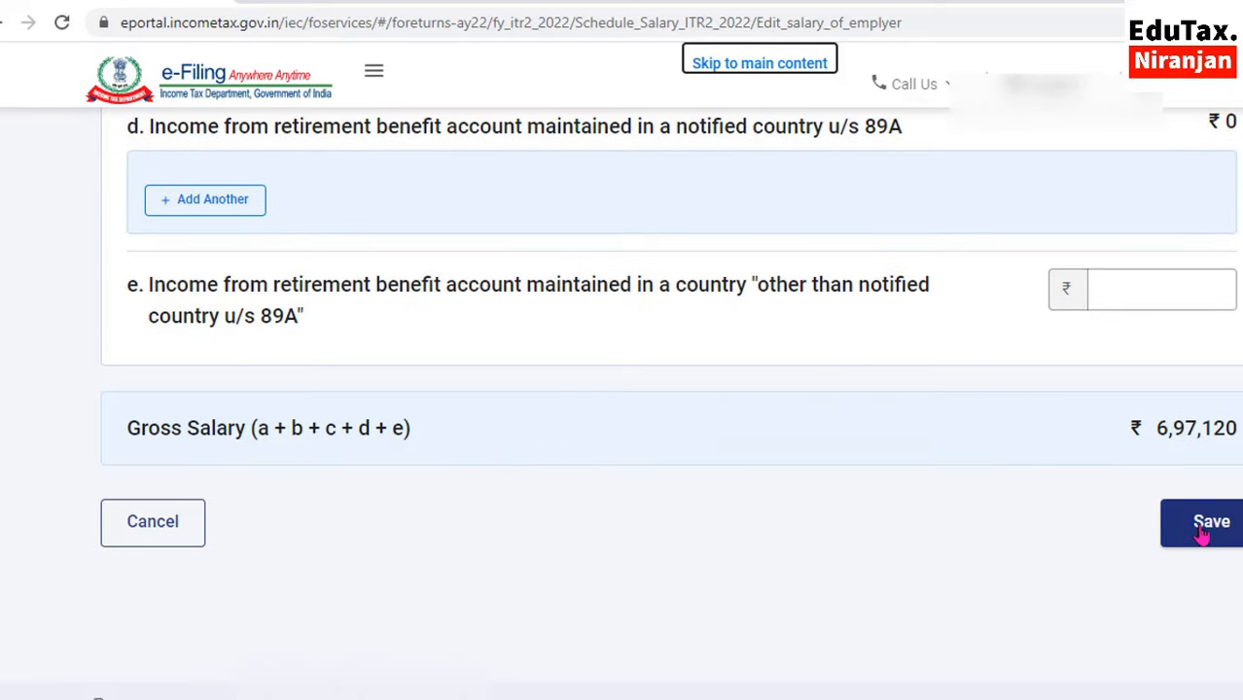
pyautogui.click(1203, 525)
# Scroll the Schedule Salary summary to review the u/s 10 exempt allowances section, which totals ₹0
pyautogui.scroll(-8, 899, 540)
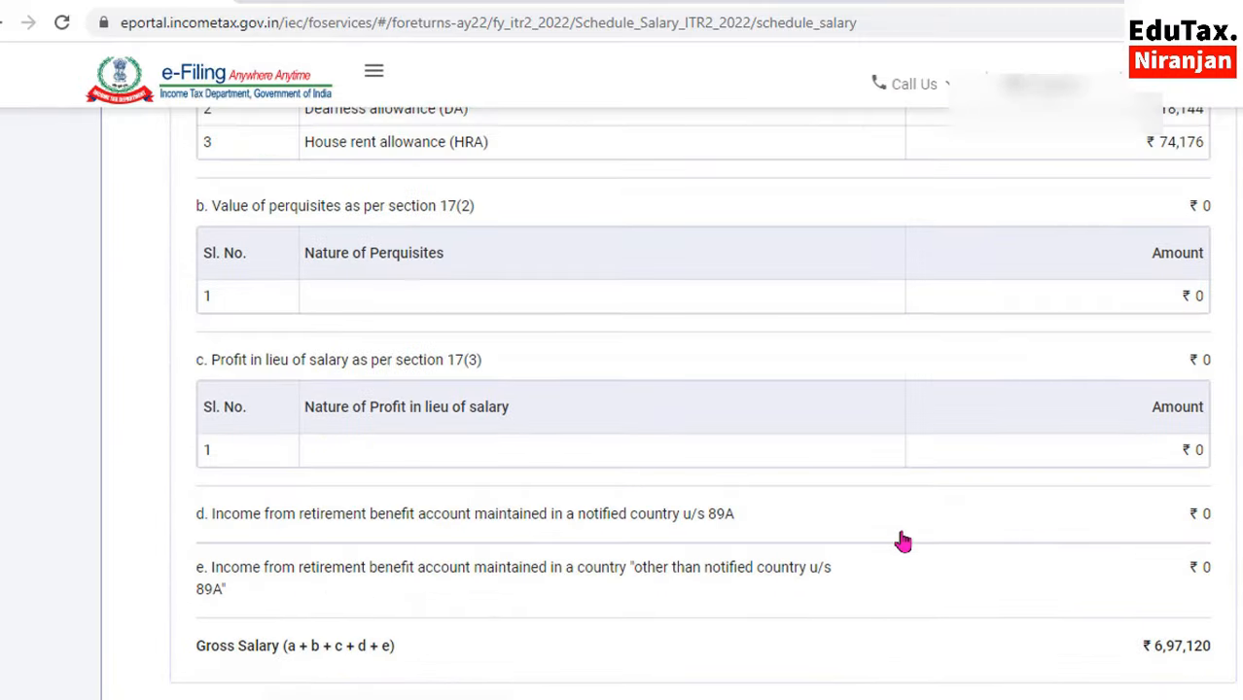
pyautogui.scroll(4, 903, 542)
pyautogui.scroll(-6, 903, 542)
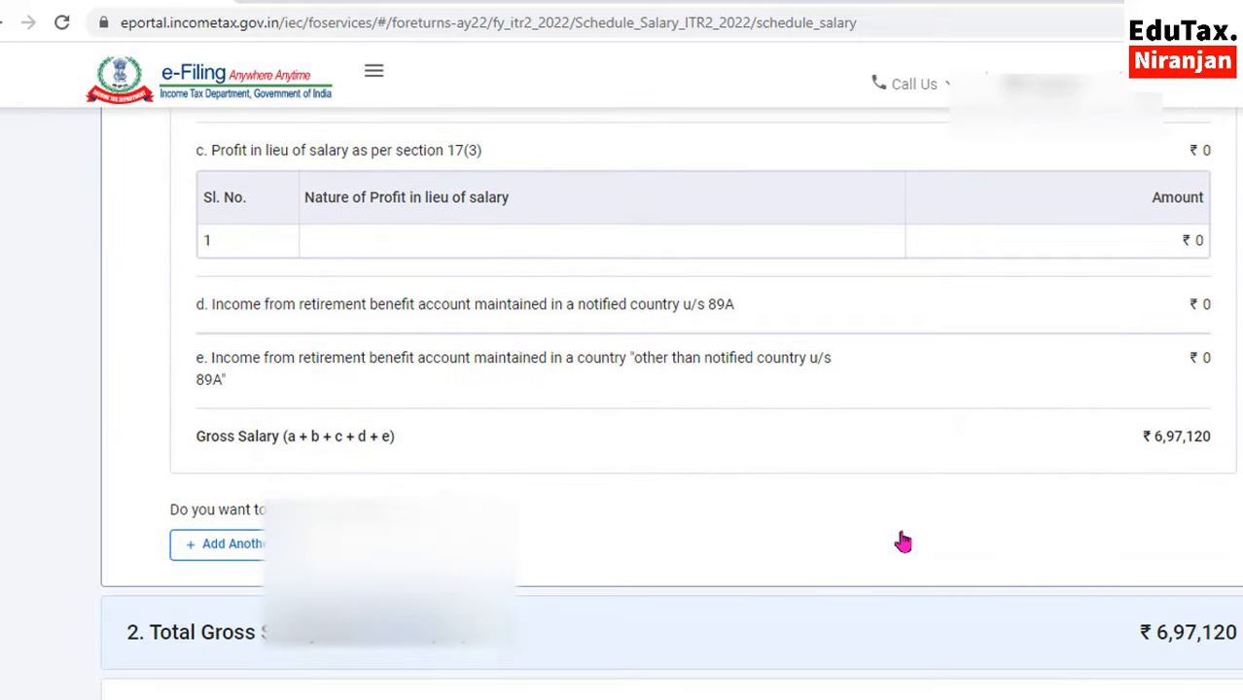
pyautogui.scroll(-4, 903, 542)
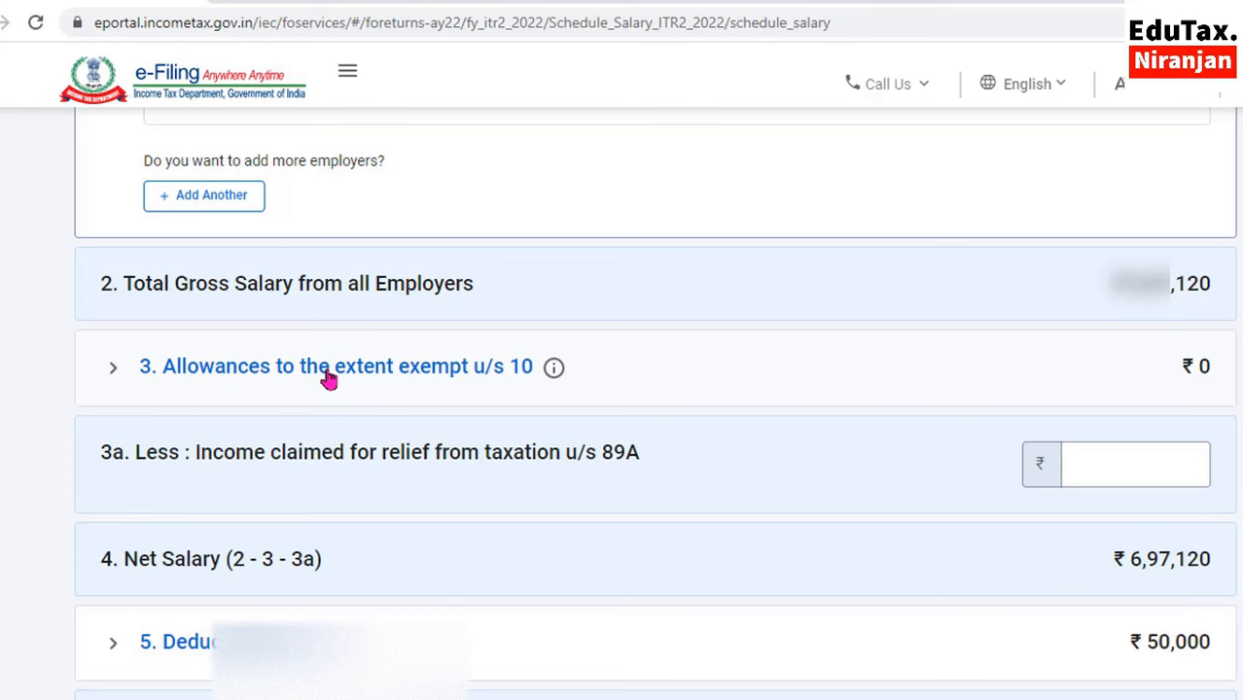
pyautogui.scroll(-3, 335, 381)
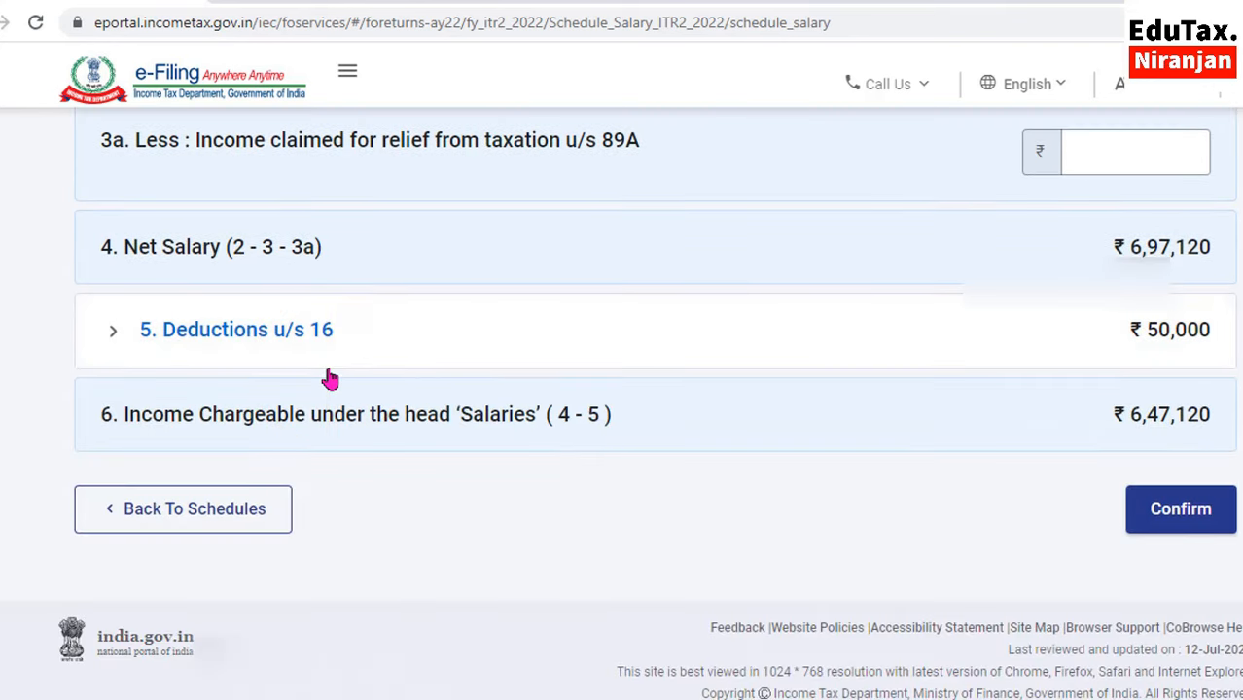
pyautogui.scroll(3, 330, 379)
pyautogui.scroll(1, 331, 379)
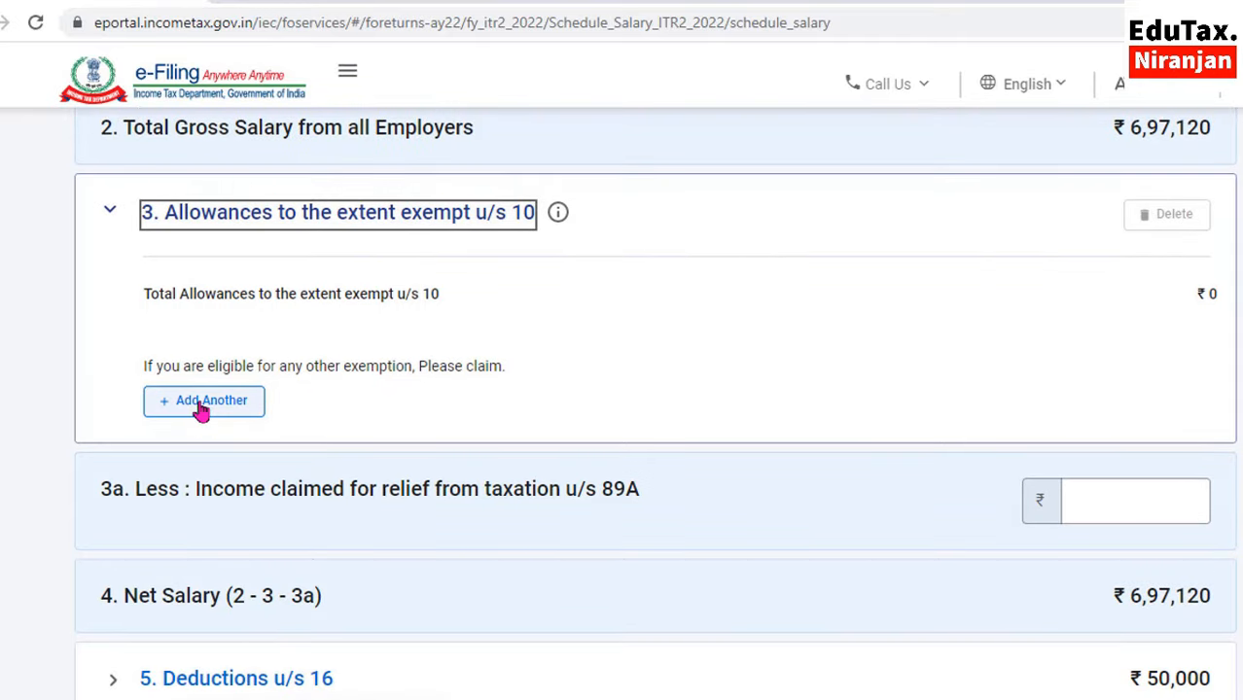
pyautogui.click(213, 407)
pyautogui.click(214, 406)
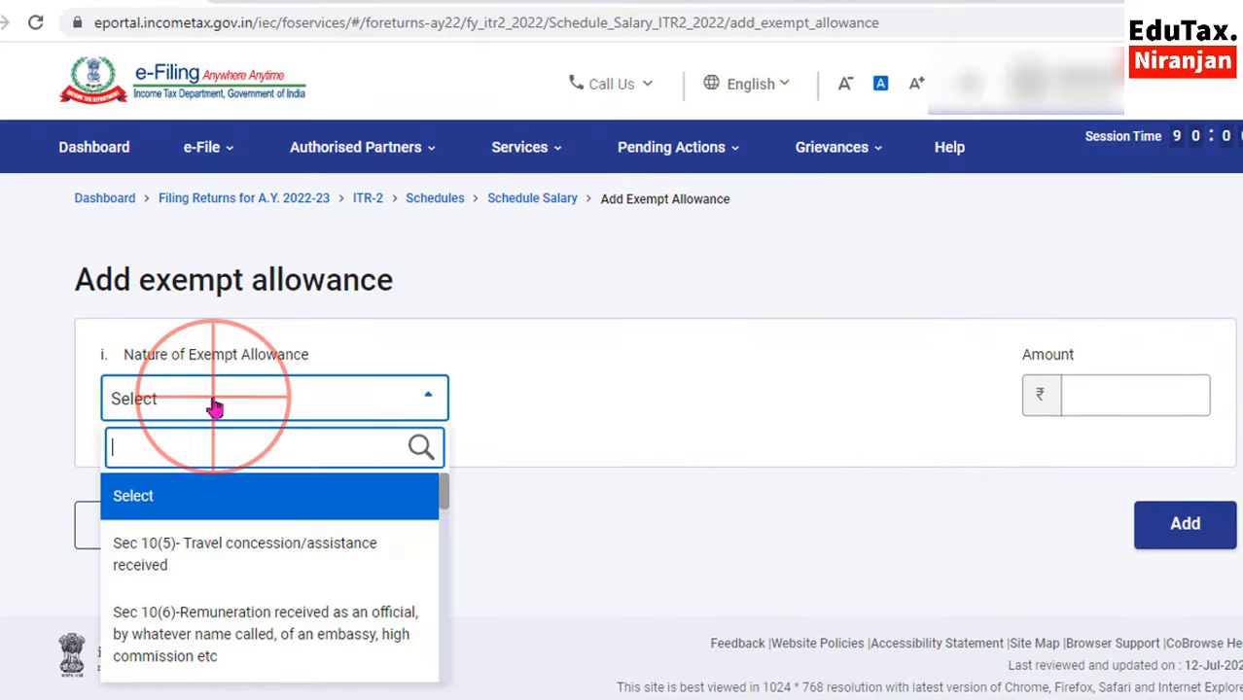
pyautogui.scroll(-1, 303, 535)
pyautogui.scroll(-5, 306, 538)
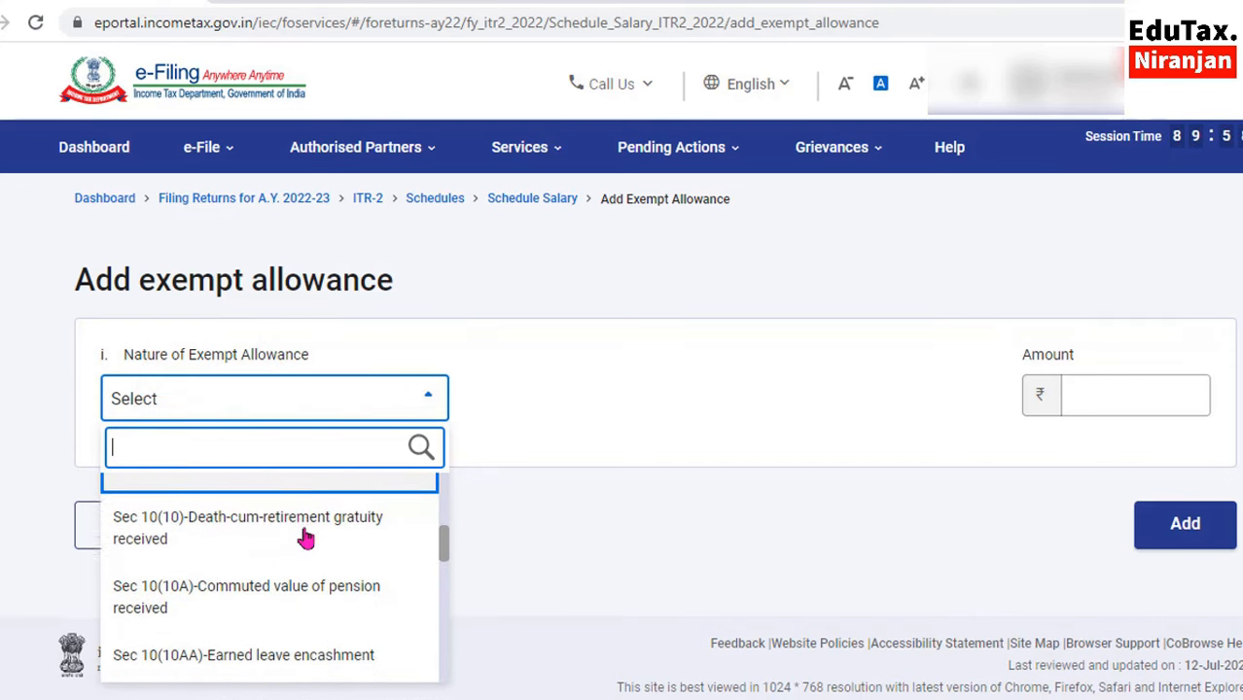
pyautogui.scroll(-5, 305, 538)
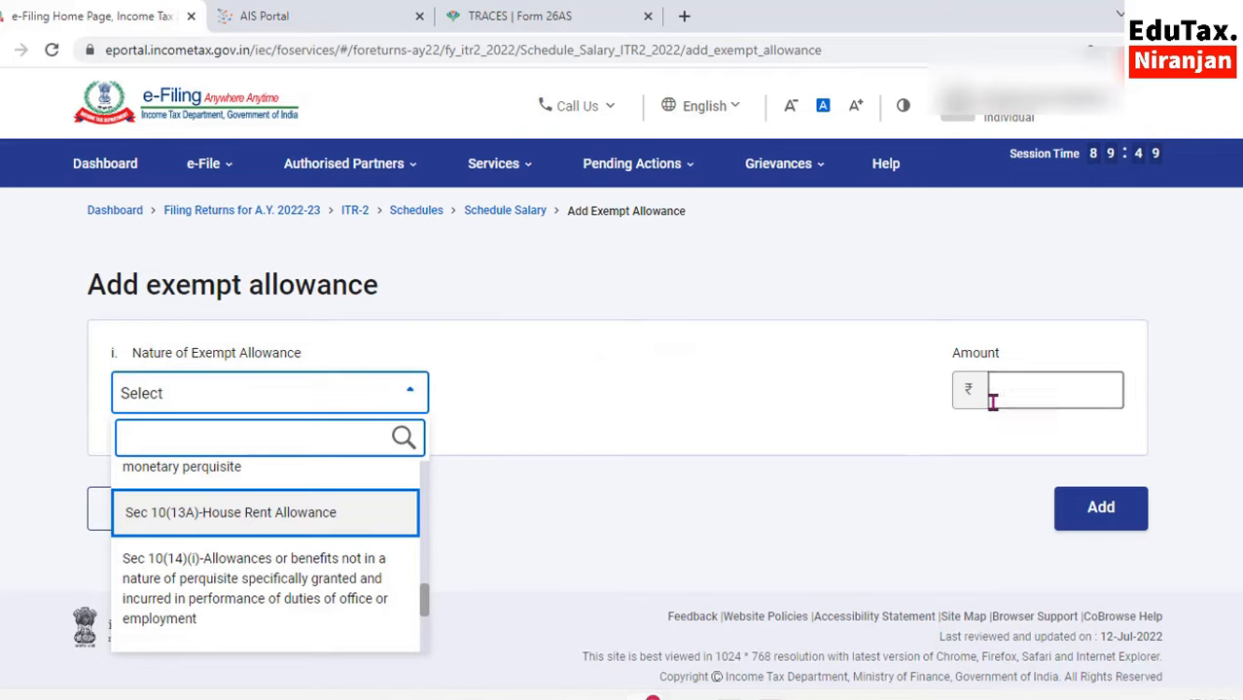
pyautogui.click(630, 487)
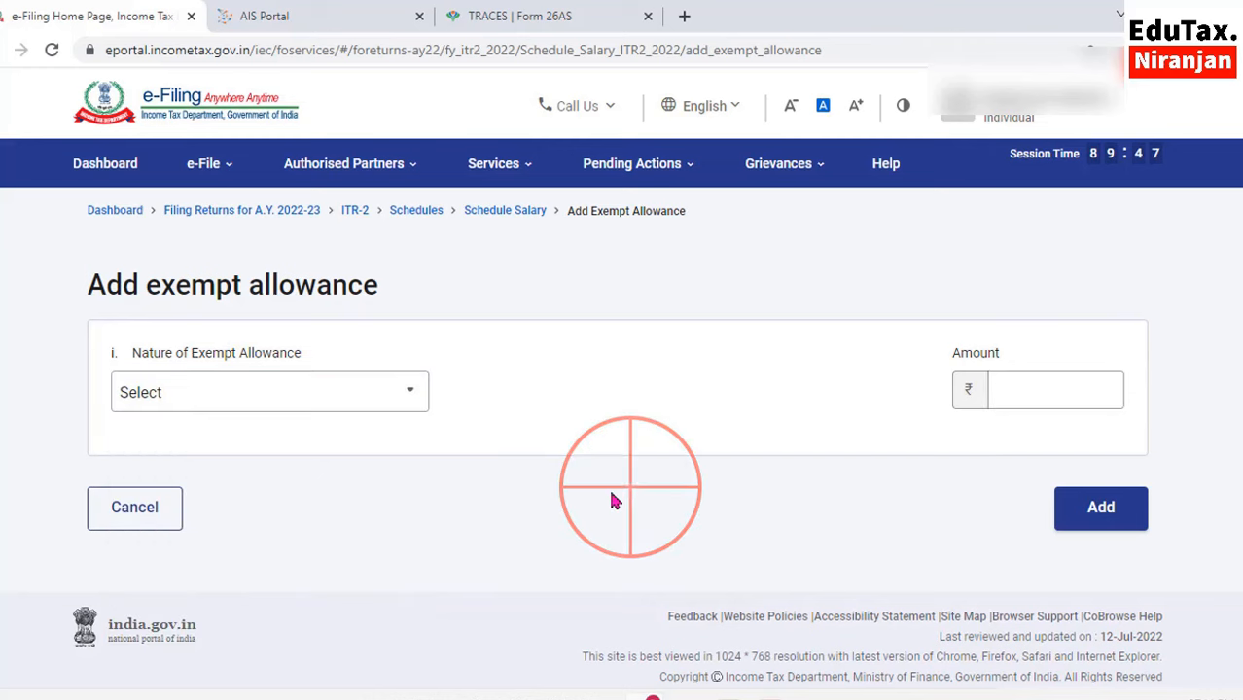
pyautogui.click(144, 511)
pyautogui.scroll(-2, 597, 572)
pyautogui.scroll(-12, 597, 572)
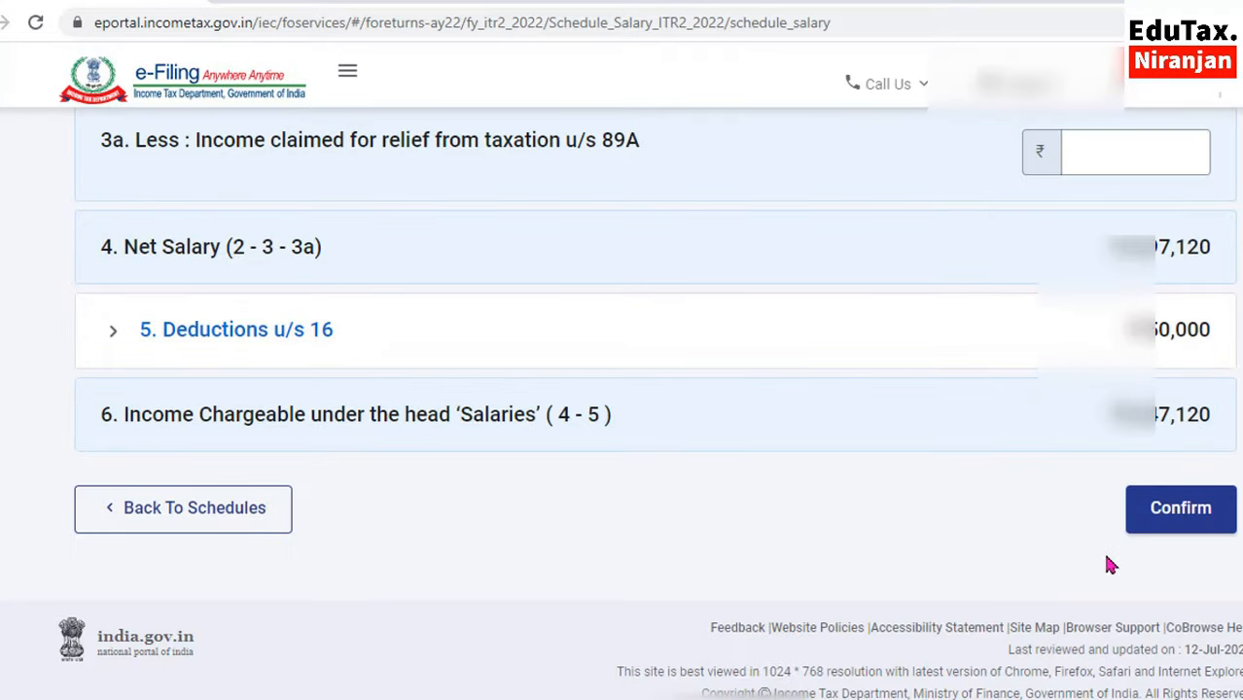
# Confirm Schedule Salary and review the remaining schedules on the Schedules Summary
pyautogui.click(1171, 513)
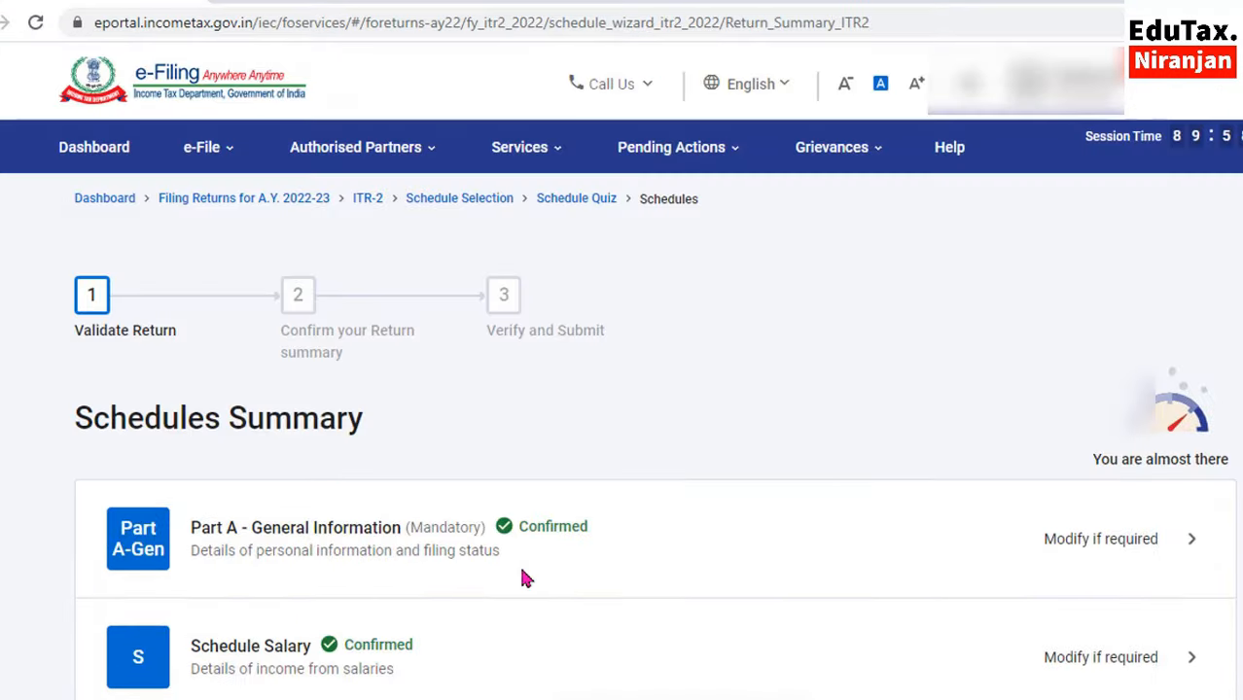
pyautogui.scroll(-3, 520, 545)
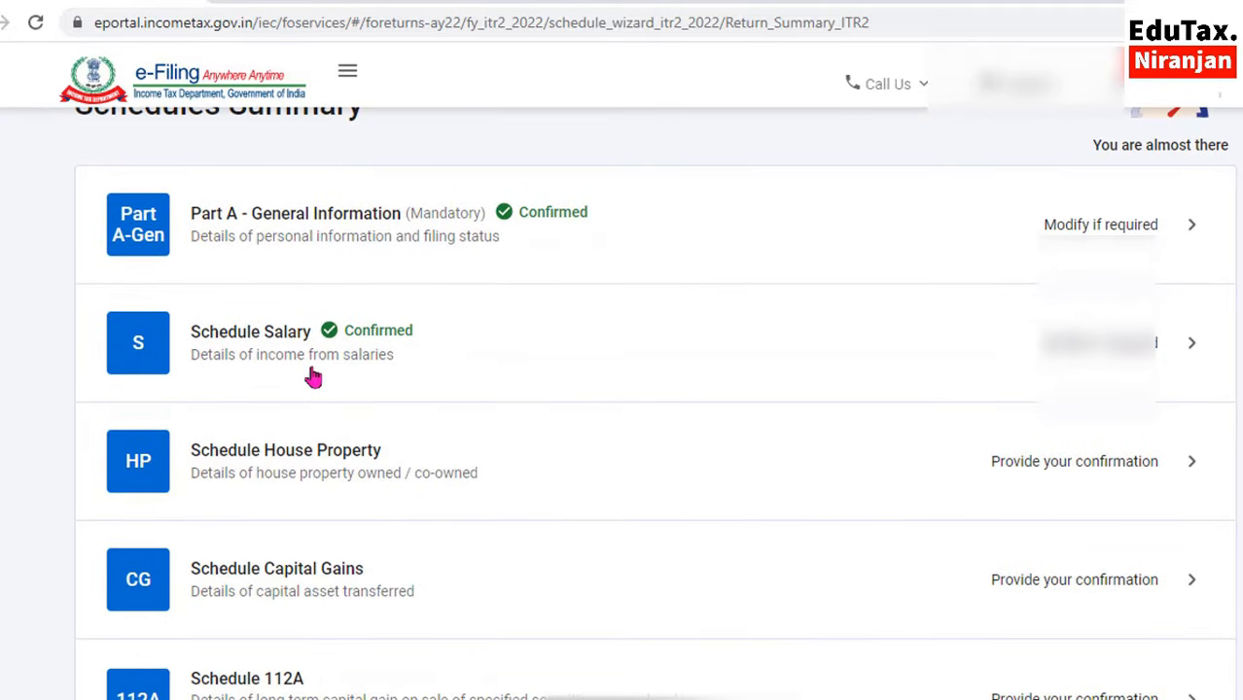
pyautogui.scroll(-1, 313, 366)
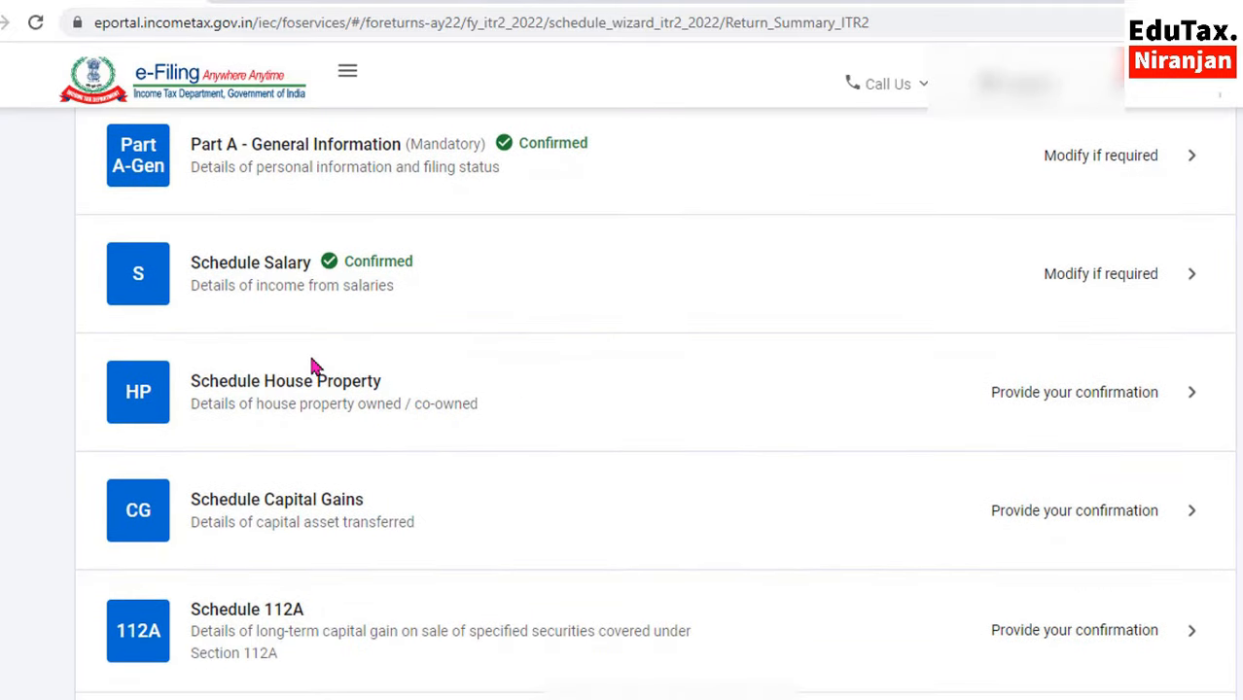
pyautogui.scroll(-1, 380, 484)
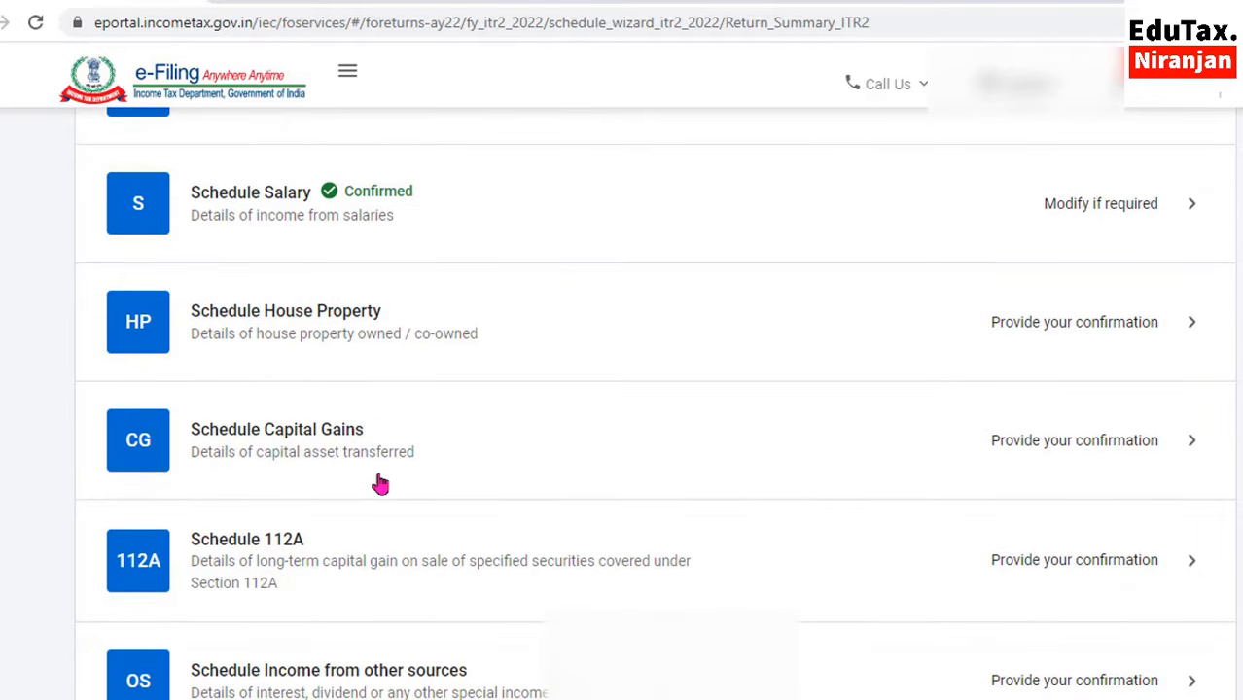
# Open Schedule House Property and the breakup details form for House Property 1
pyautogui.click(346, 332)
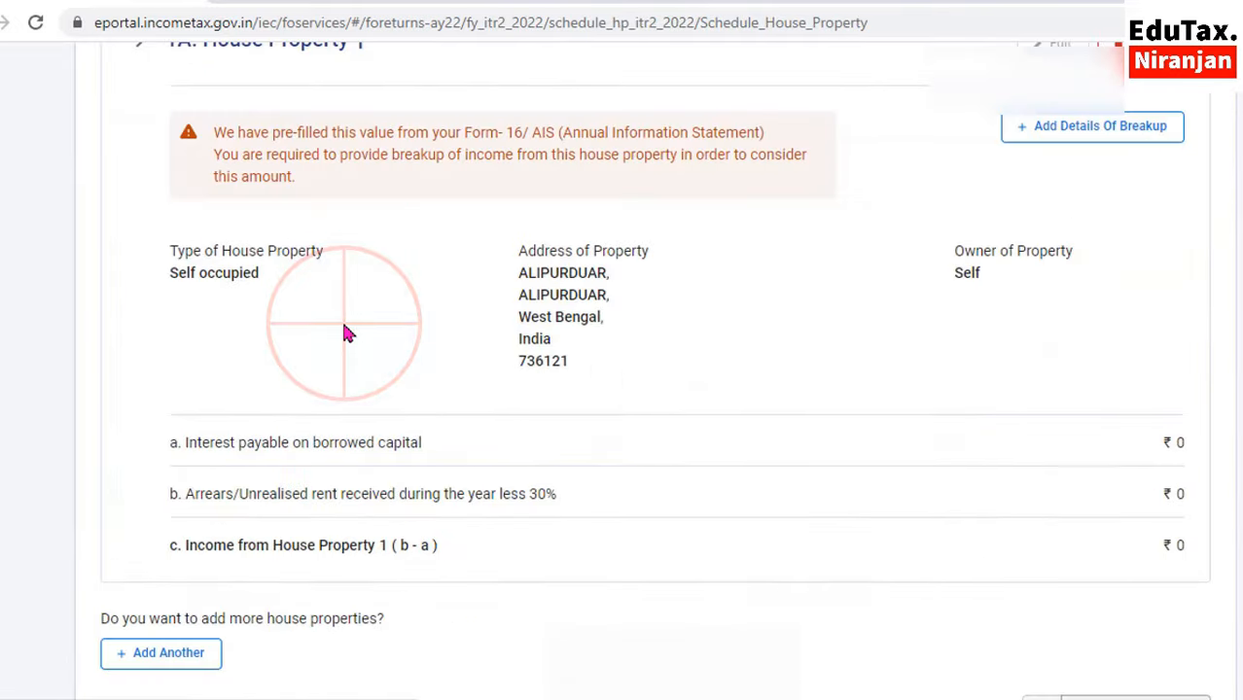
pyautogui.scroll(-2, 347, 332)
pyautogui.scroll(-2, 347, 332)
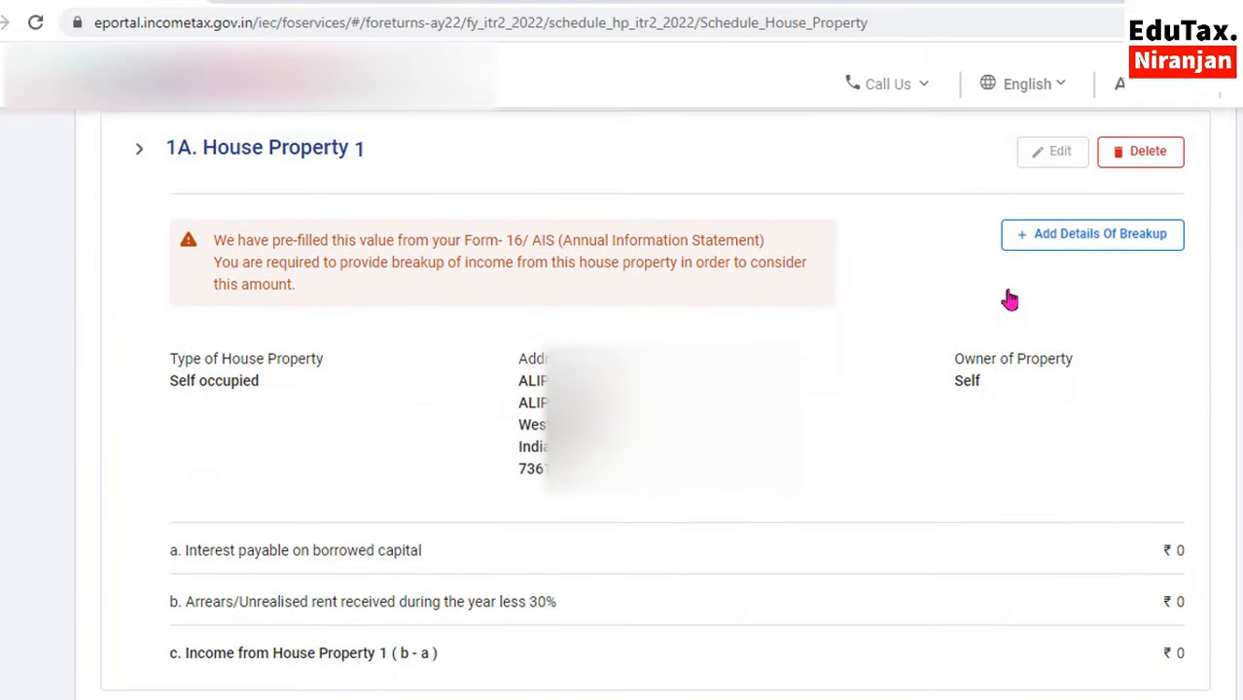
pyautogui.click(1070, 239)
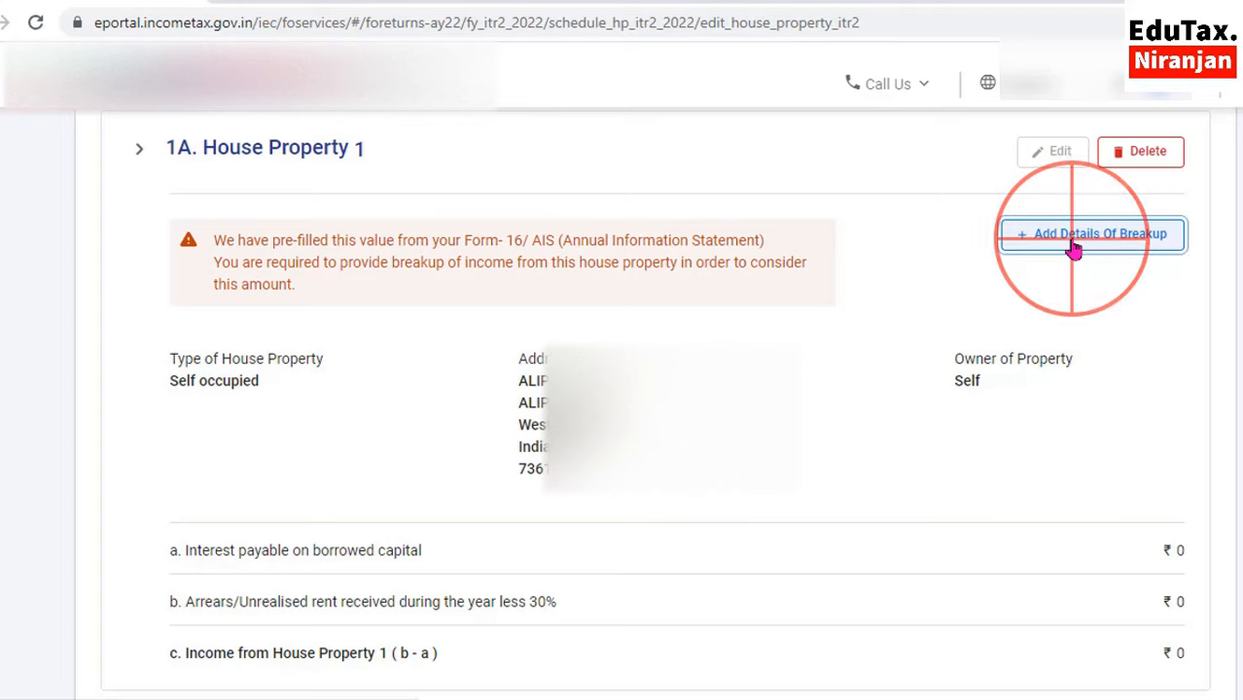
# Keep Self as the owner of the self-occupied property
pyautogui.scroll(-2, 114, 488)
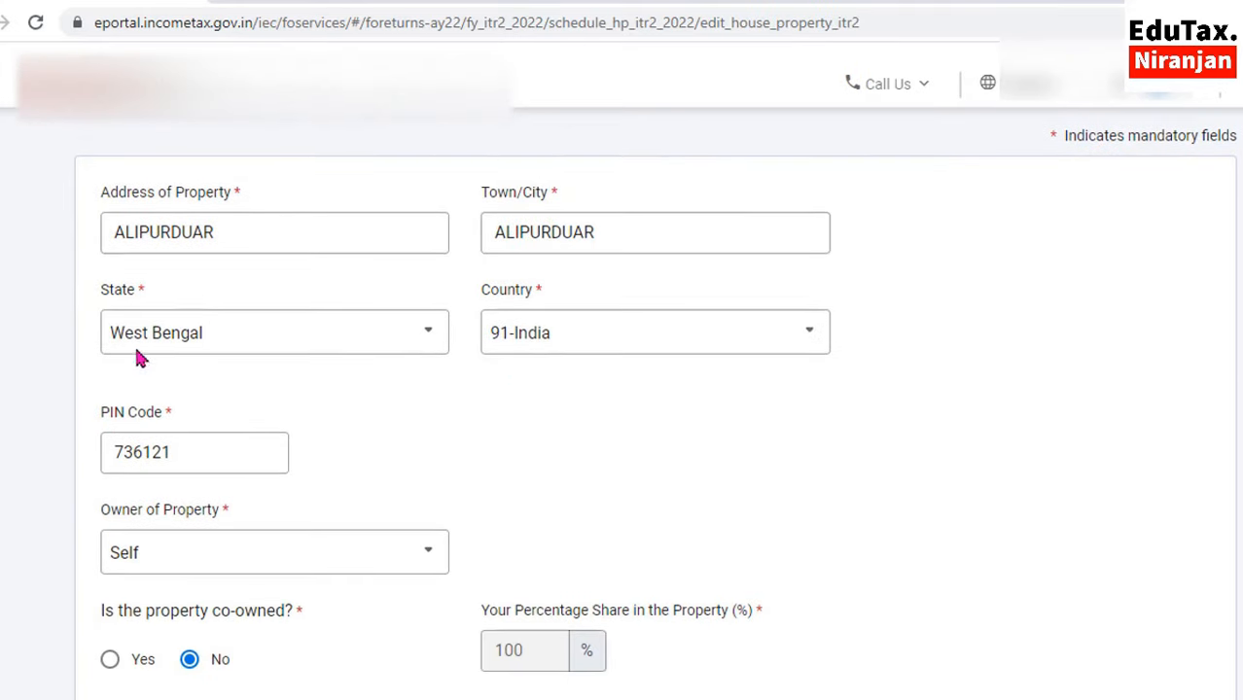
pyautogui.scroll(-2, 471, 356)
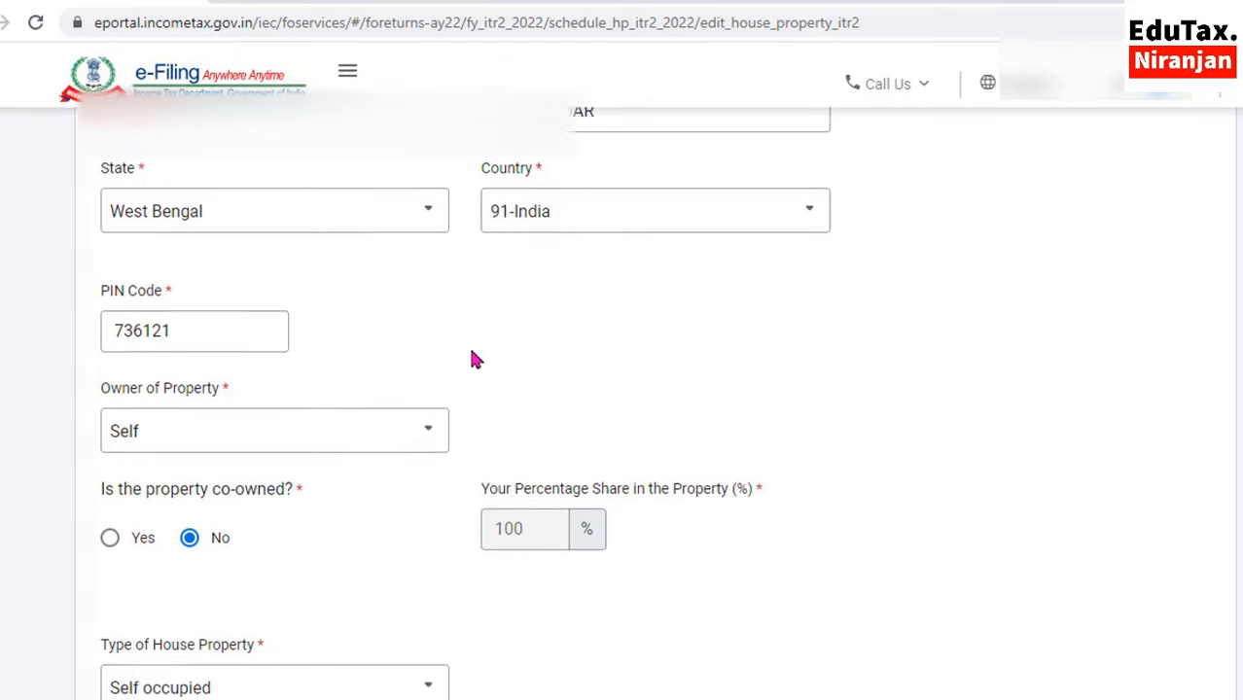
pyautogui.scroll(1, 467, 352)
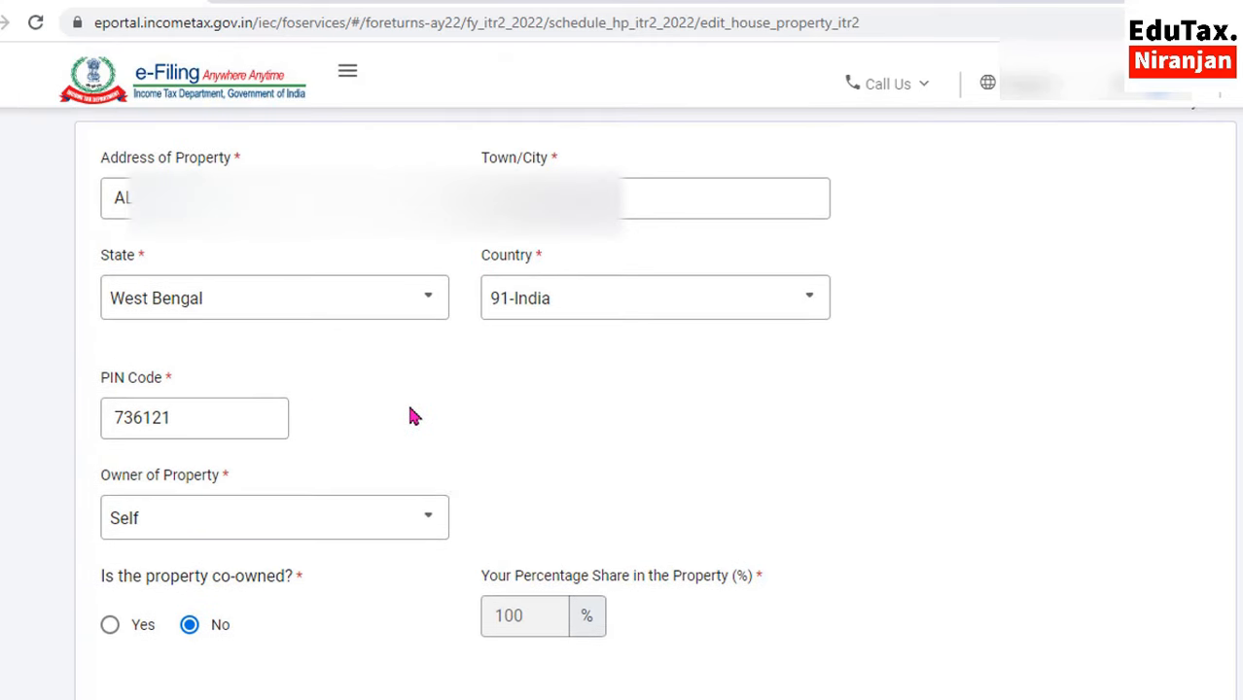
pyautogui.scroll(-1, 408, 326)
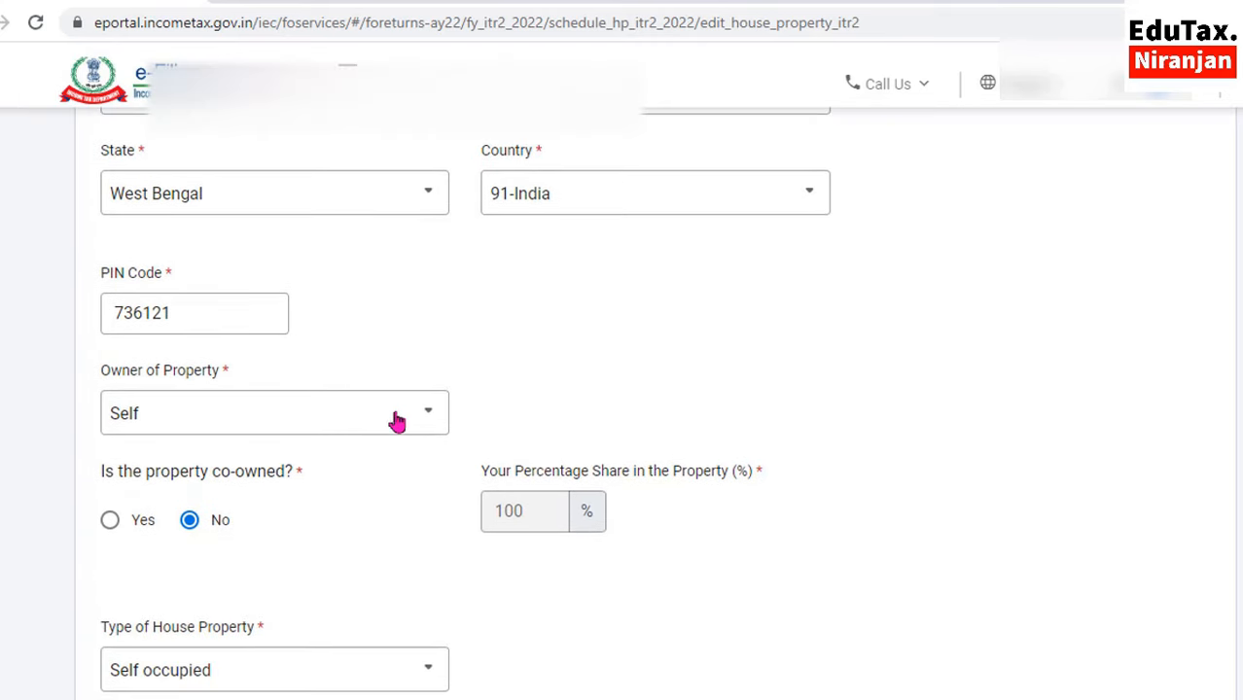
pyautogui.click(162, 424)
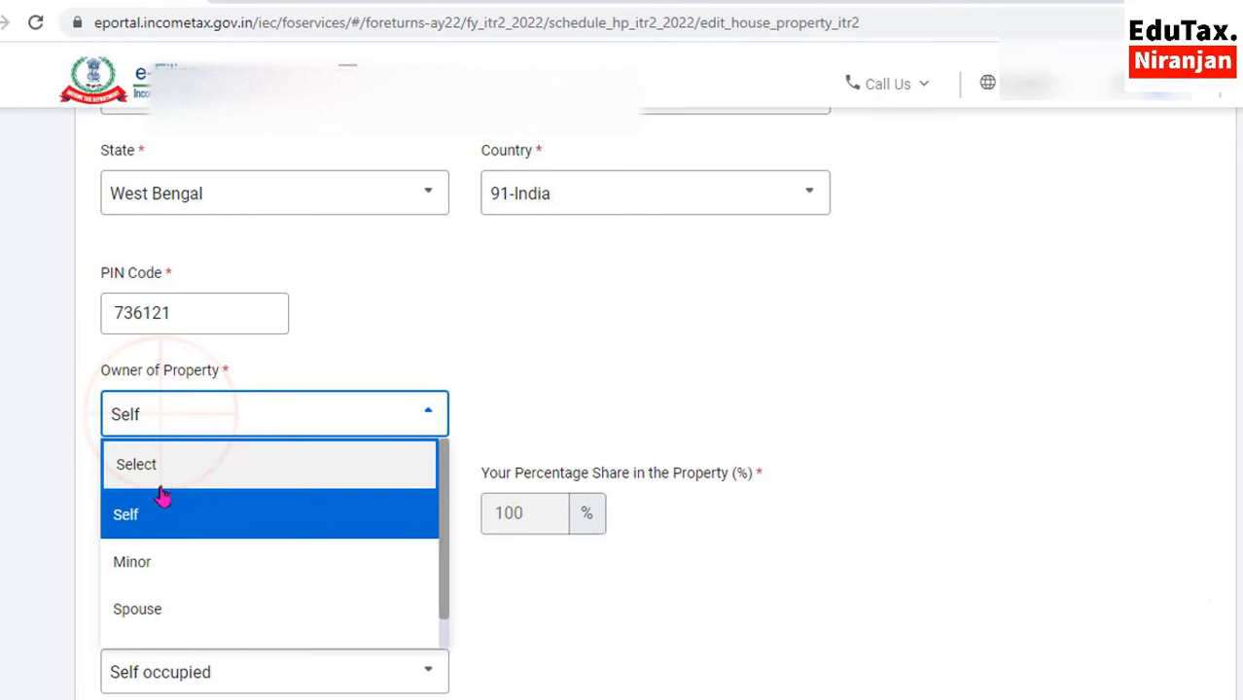
pyautogui.click(184, 428)
pyautogui.scroll(-1, 185, 428)
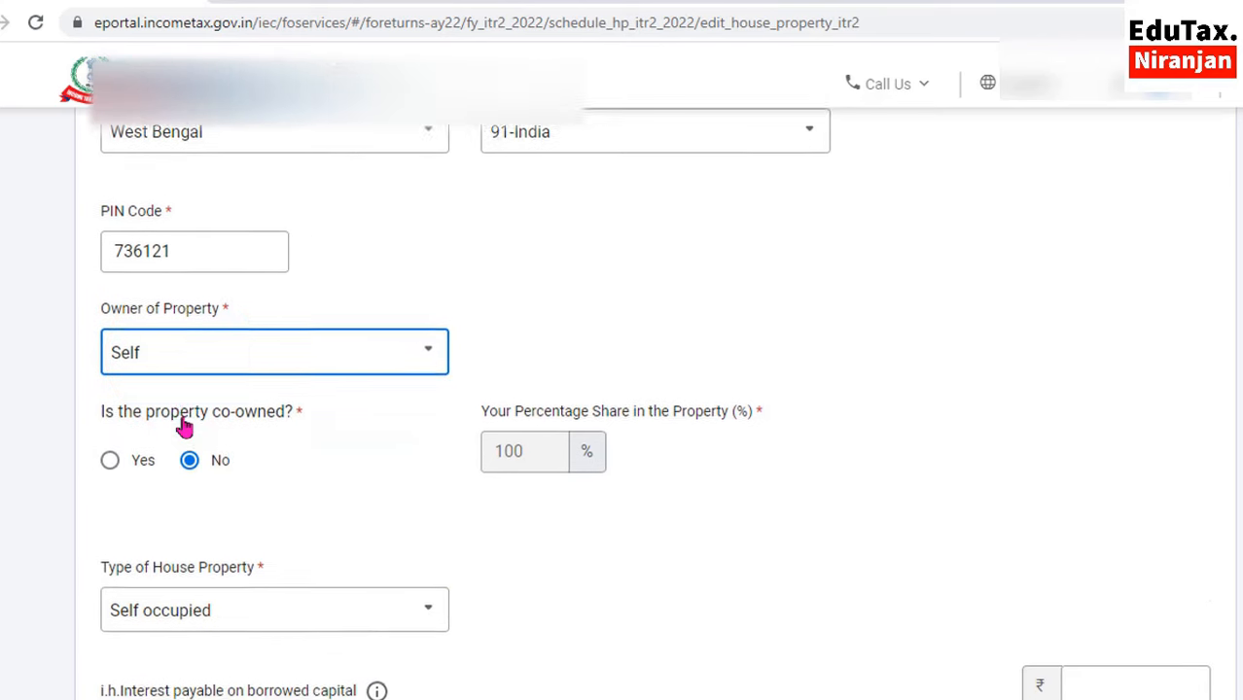
pyautogui.scroll(-2, 194, 358)
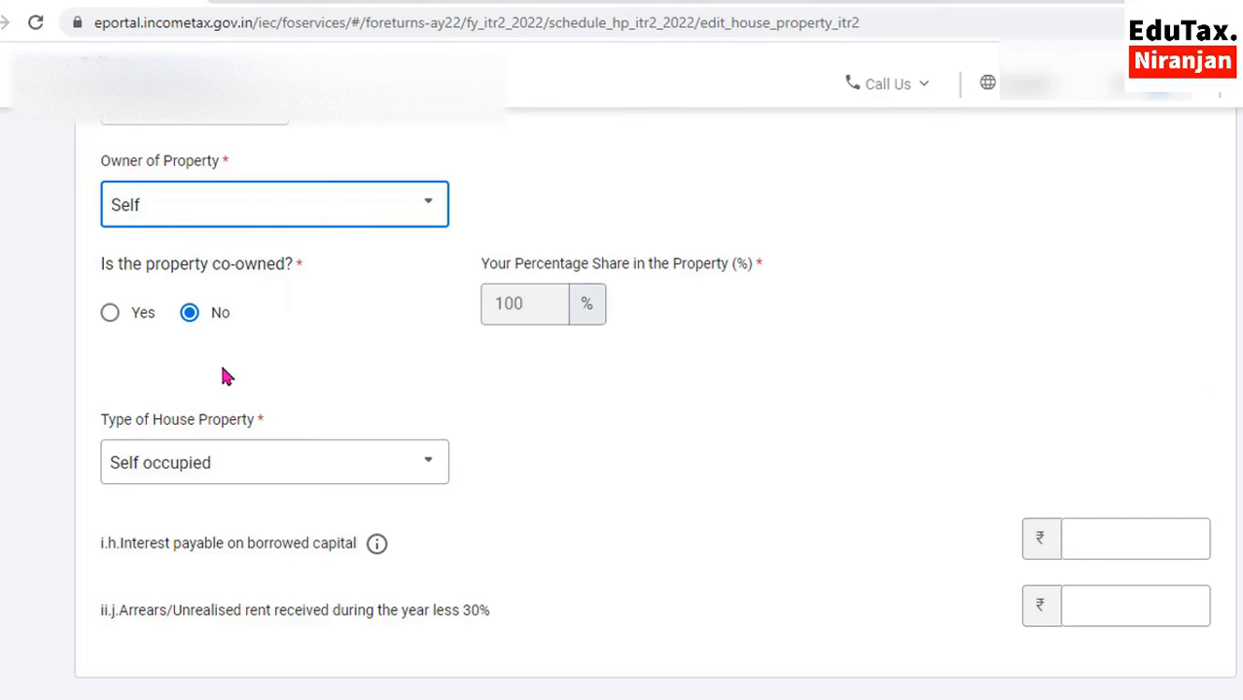
pyautogui.click(111, 317)
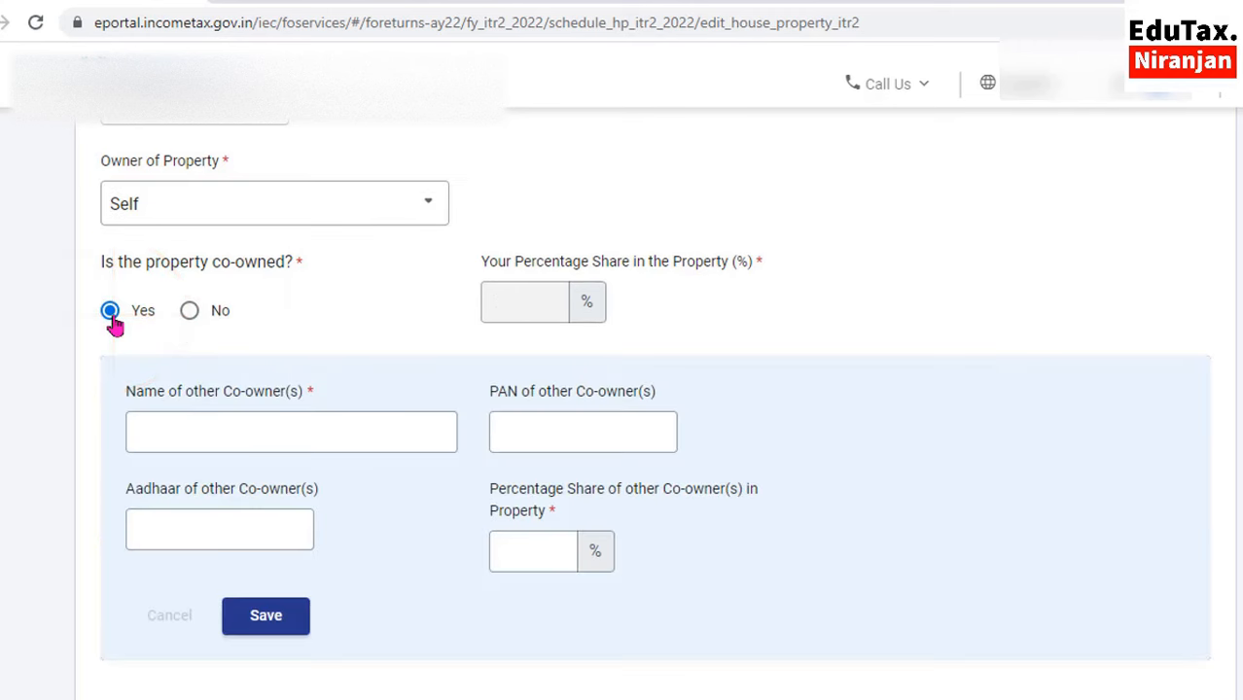
pyautogui.scroll(-1, 228, 375)
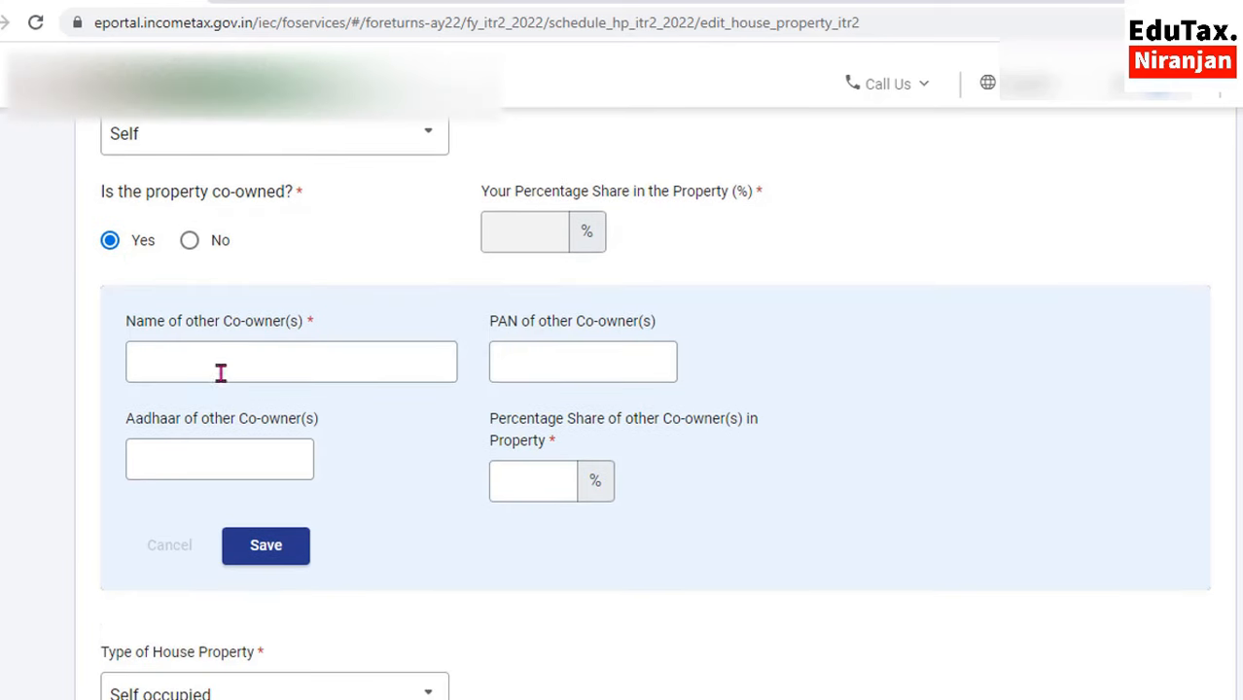
pyautogui.click(185, 362)
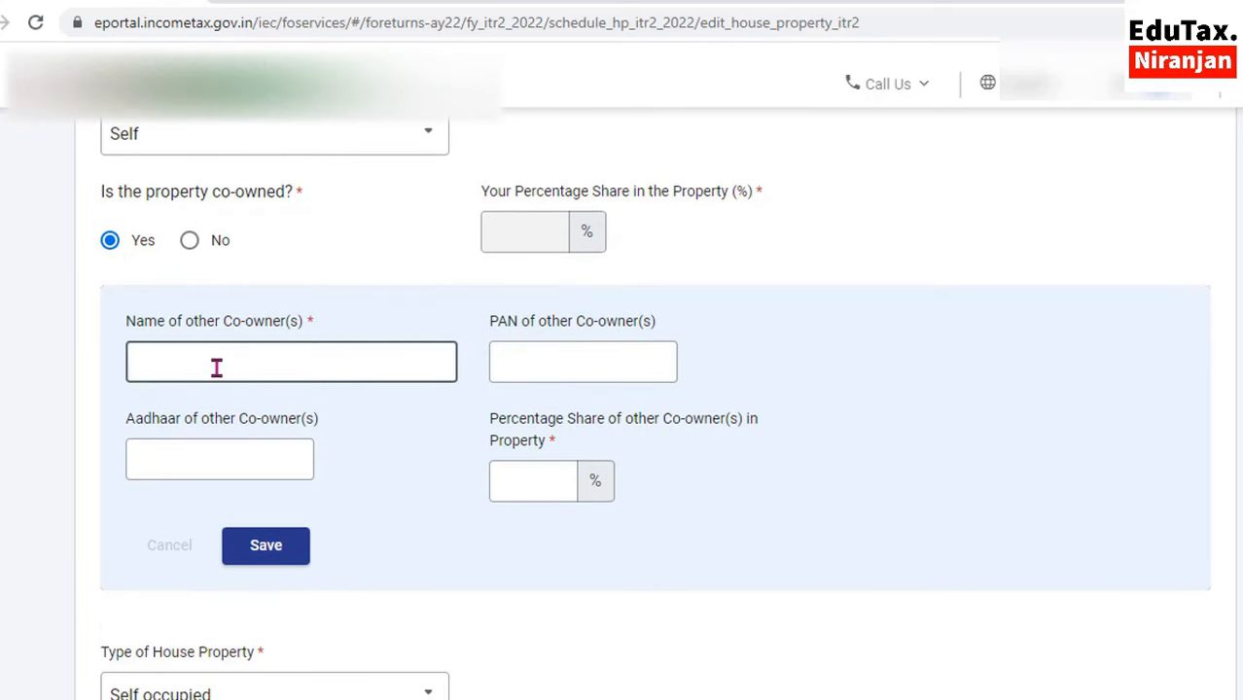
pyautogui.click(216, 368)
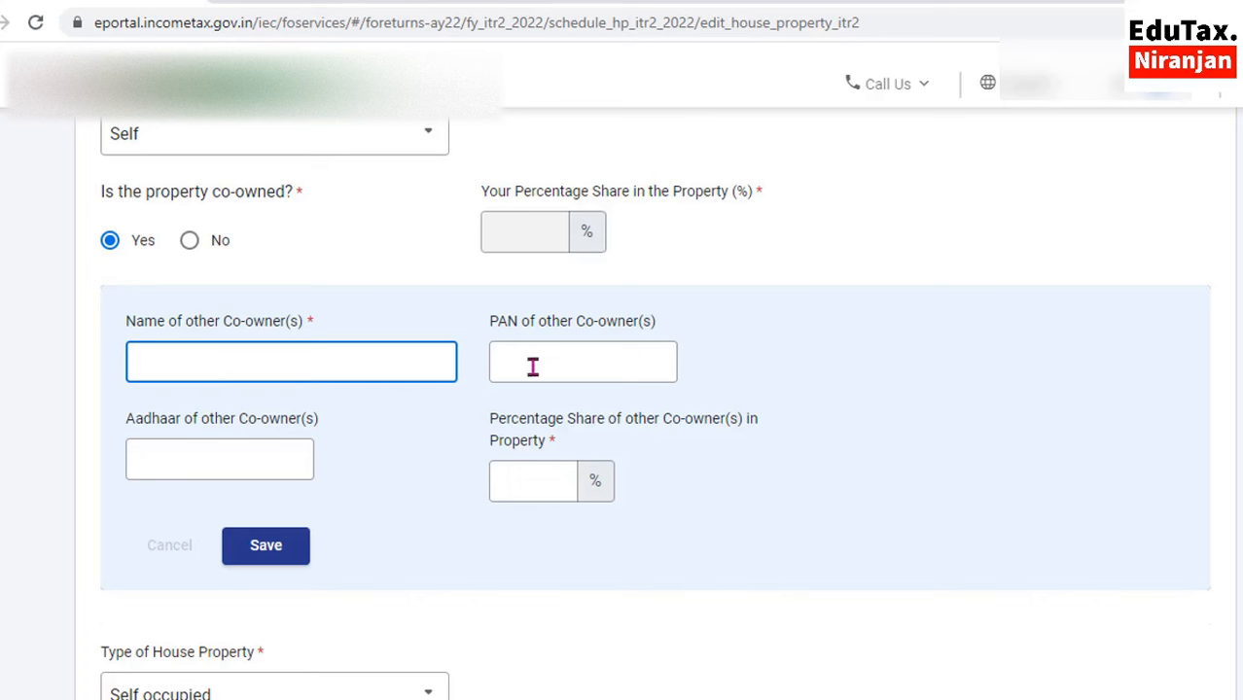
pyautogui.click(561, 355)
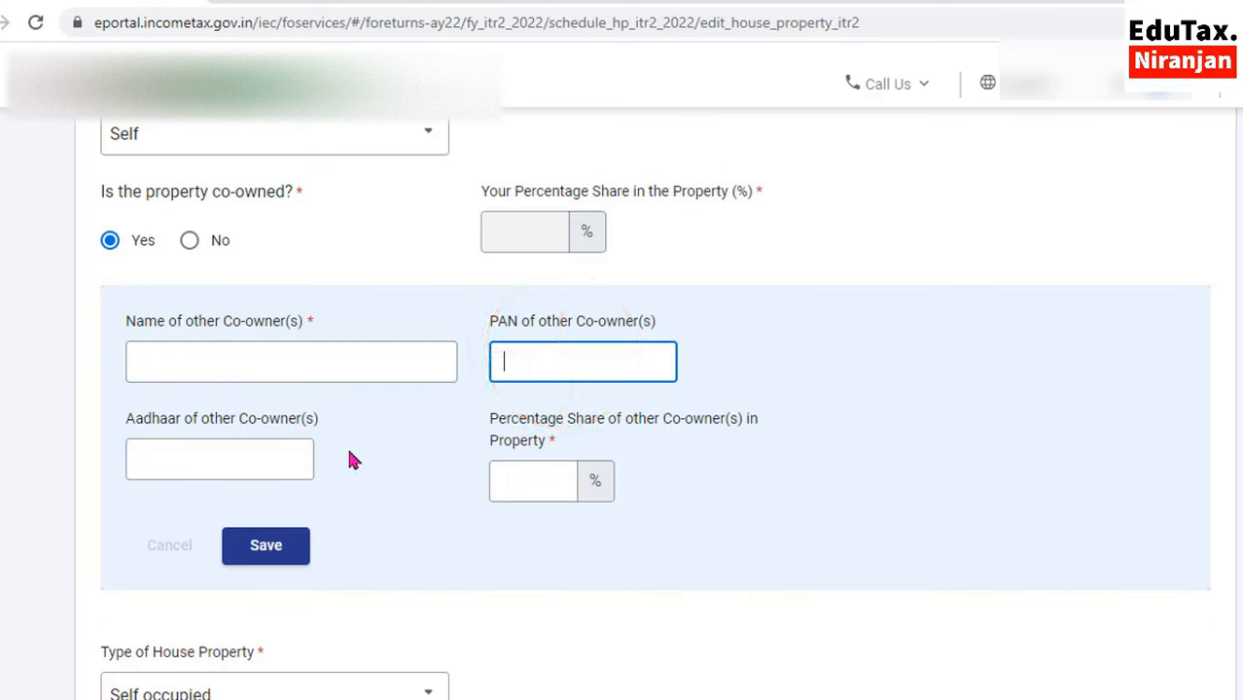
pyautogui.click(238, 459)
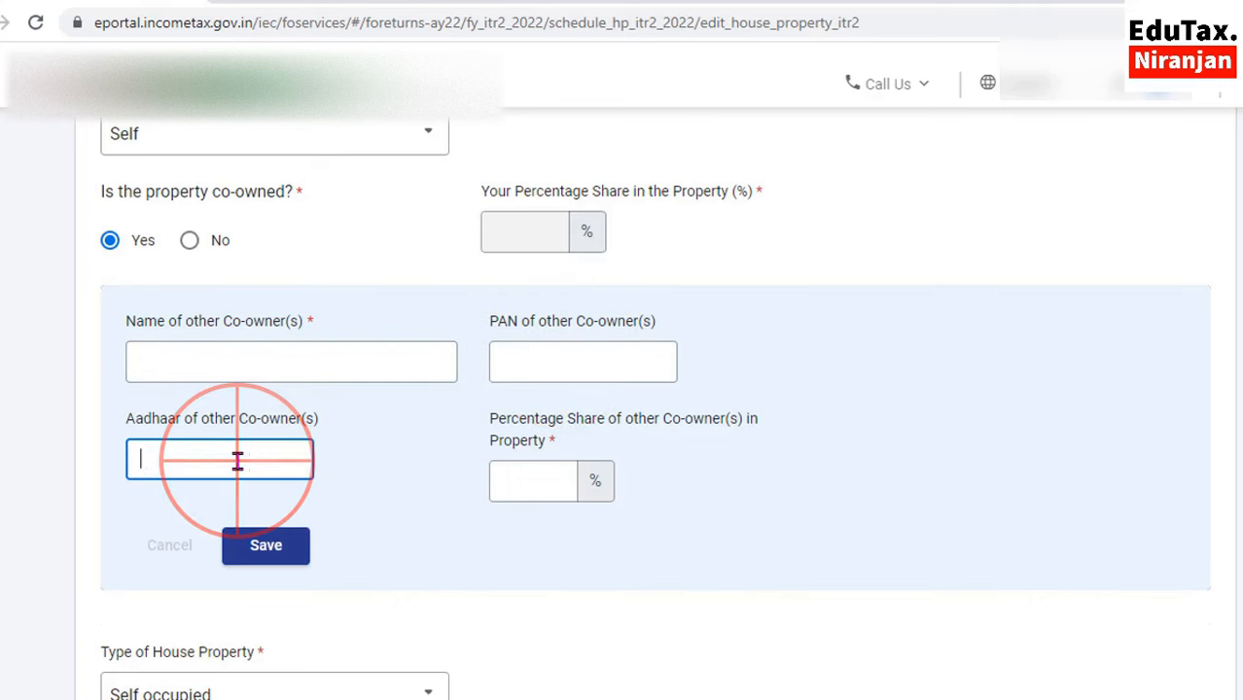
pyautogui.click(536, 484)
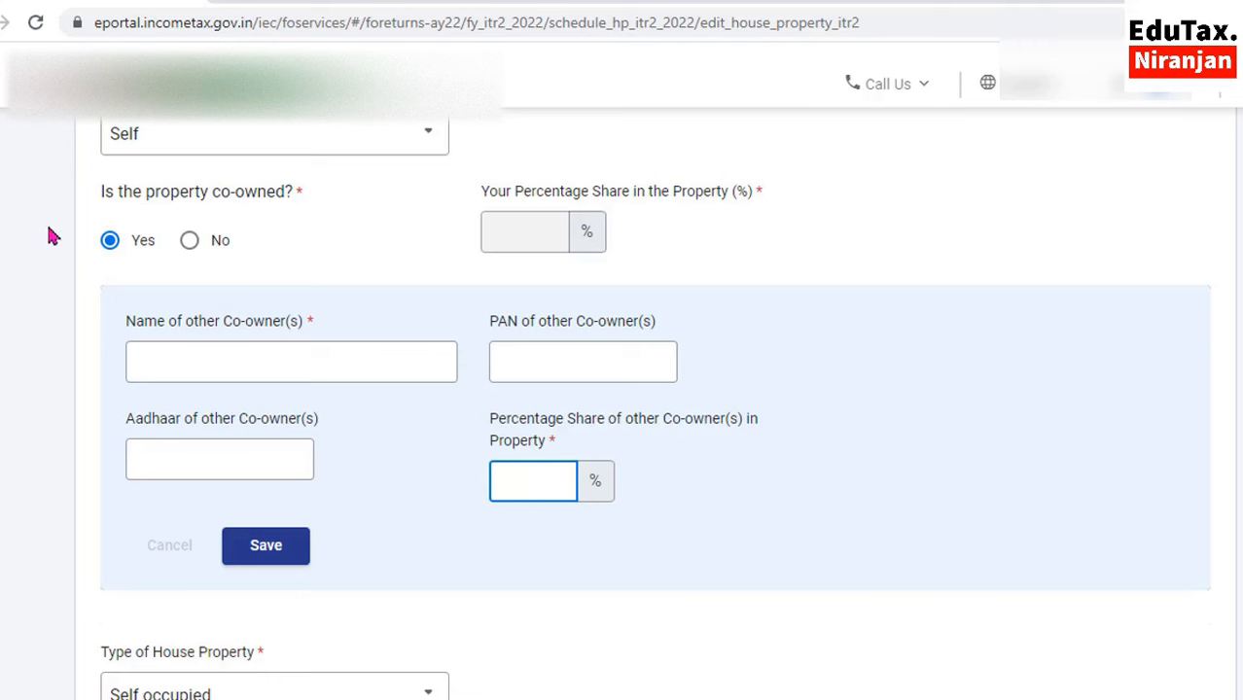
pyautogui.click(192, 245)
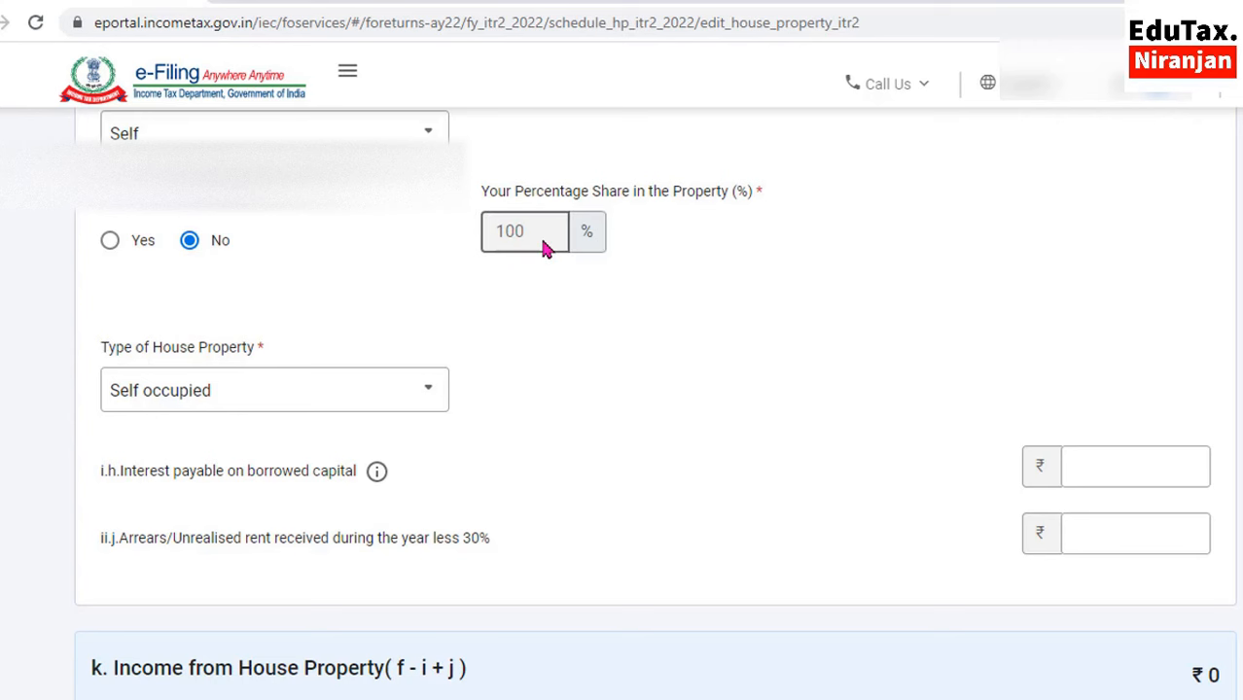
# Enter 1,00,382 as interest on borrowed capital, save, and confirm Schedule House Property
pyautogui.scroll(-2, 543, 247)
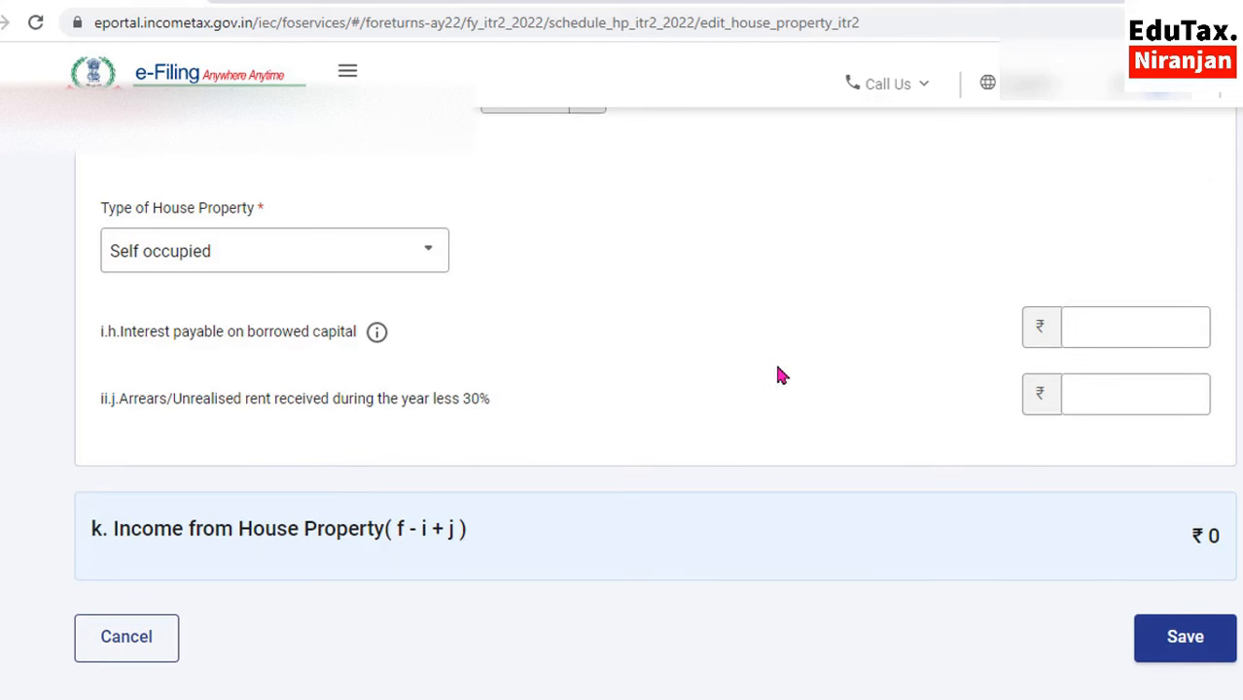
pyautogui.click(1128, 330)
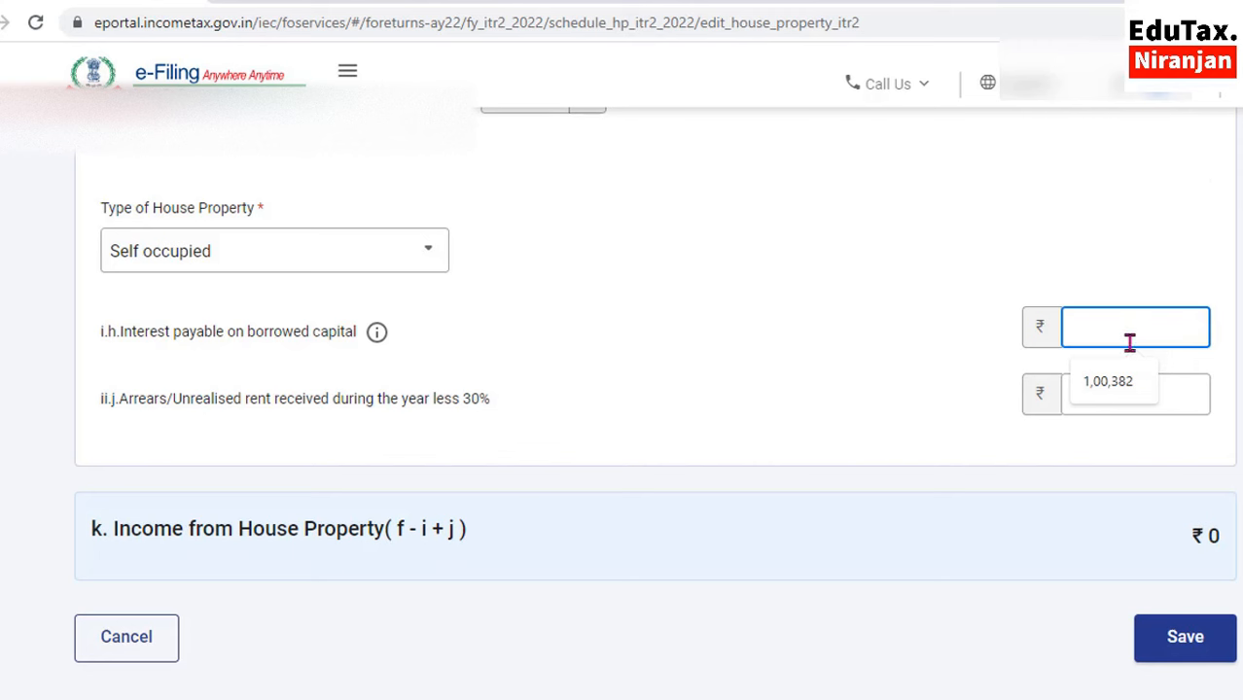
pyautogui.click(1118, 389)
pyautogui.scroll(-2, 924, 473)
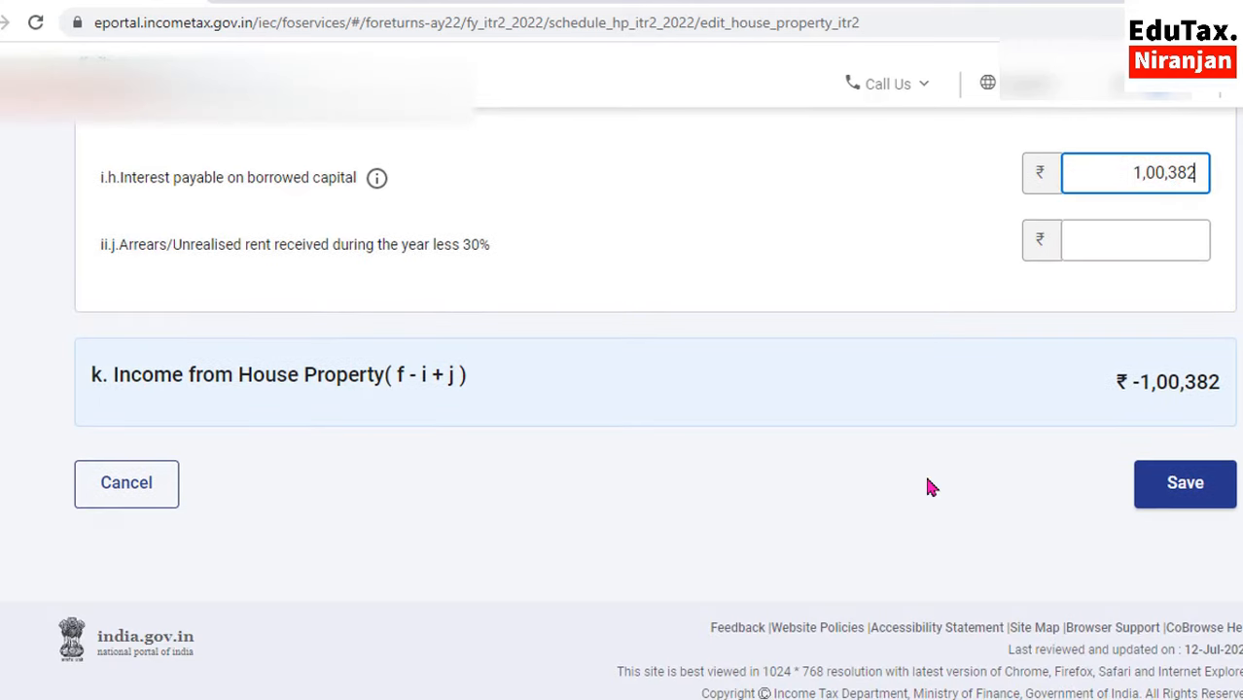
pyautogui.click(1189, 486)
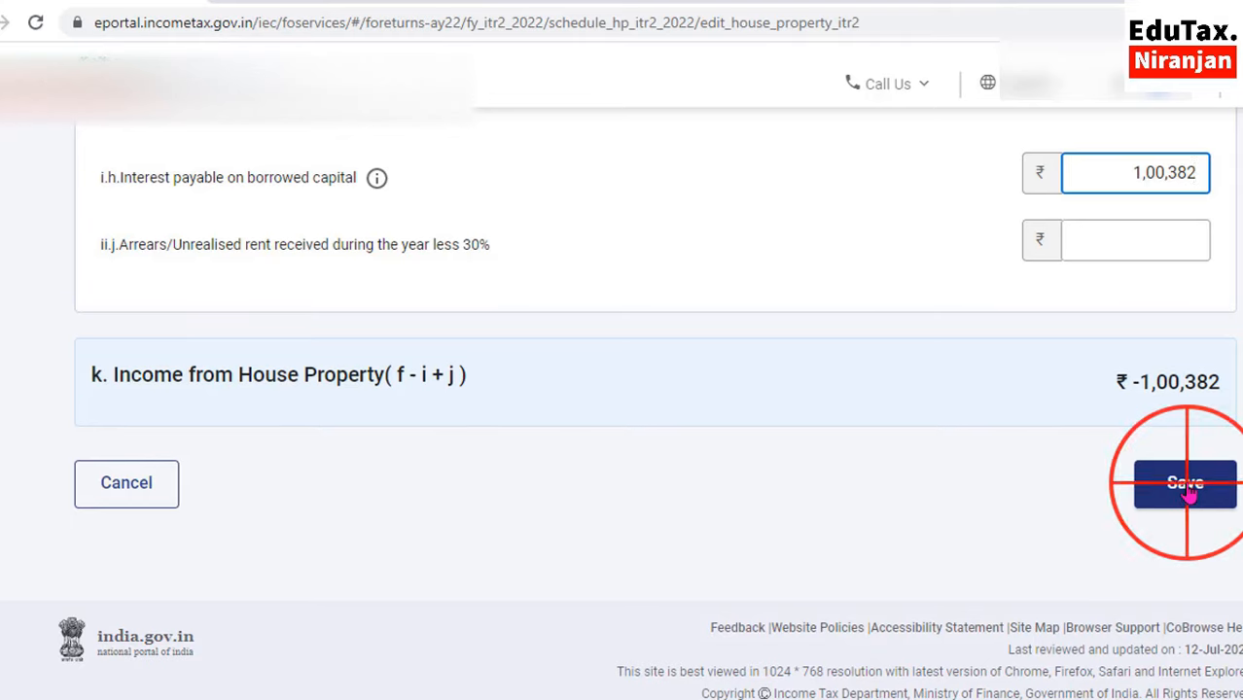
pyautogui.scroll(-10, 798, 574)
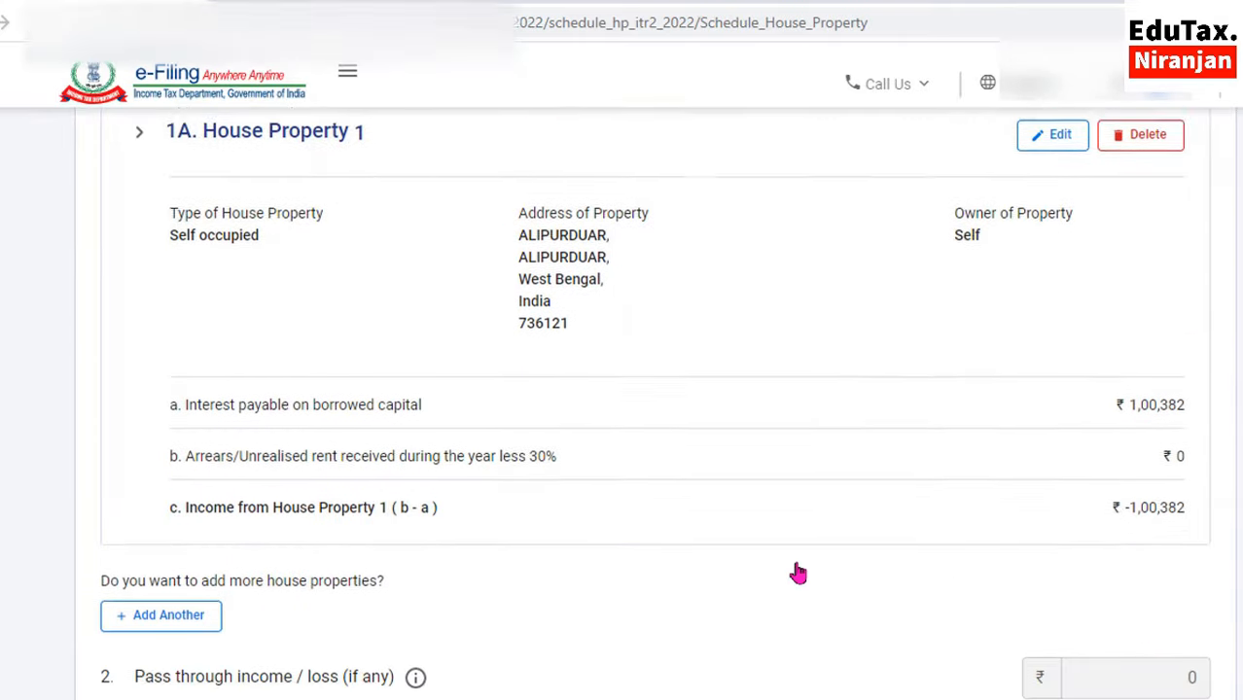
pyautogui.click(1167, 468)
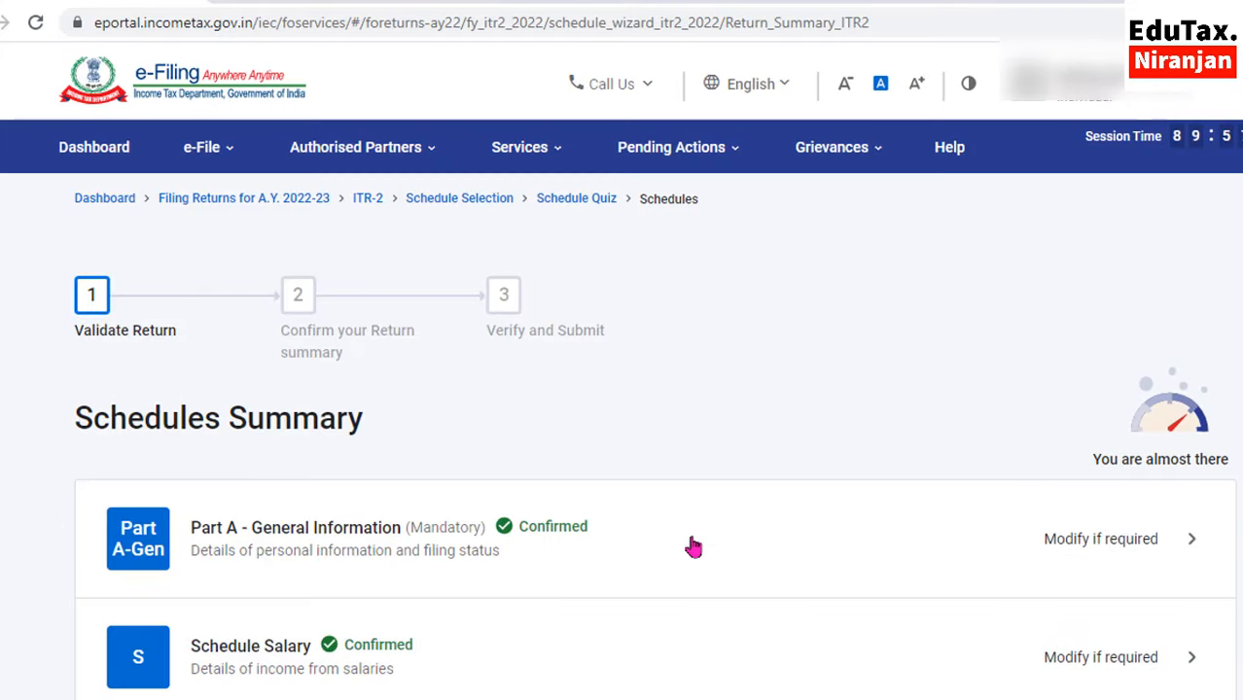
# Open Schedule Capital Gains
pyautogui.scroll(-5, 690, 547)
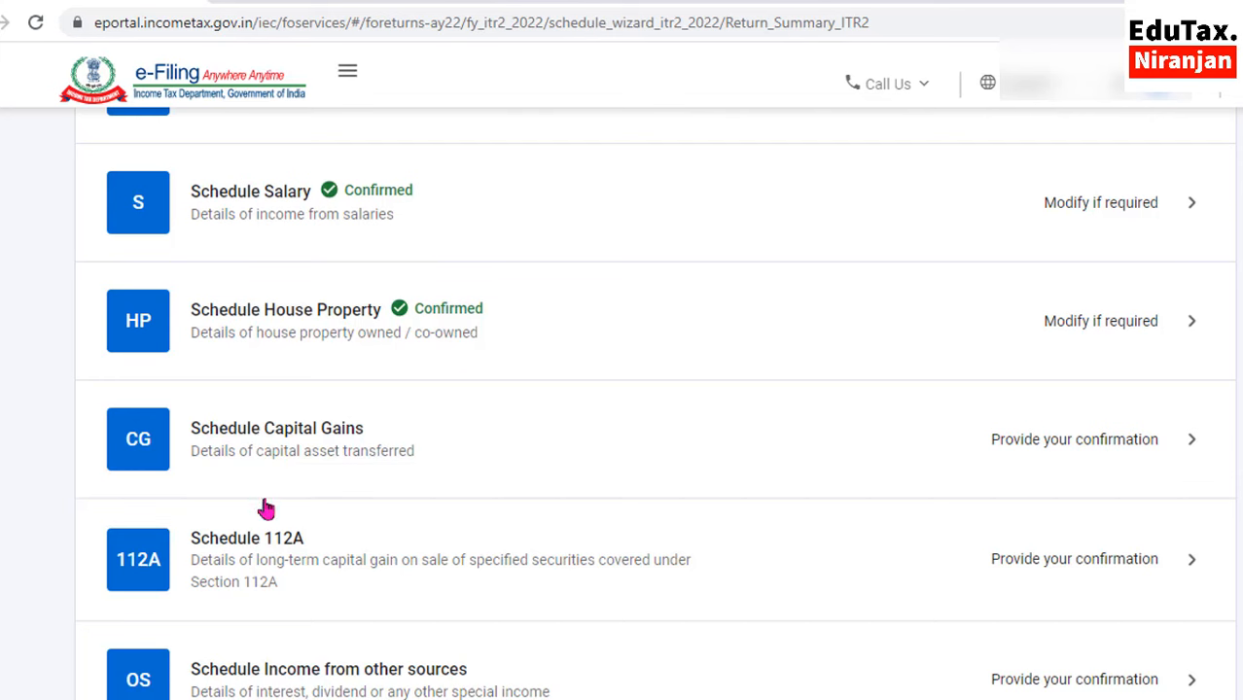
pyautogui.click(308, 455)
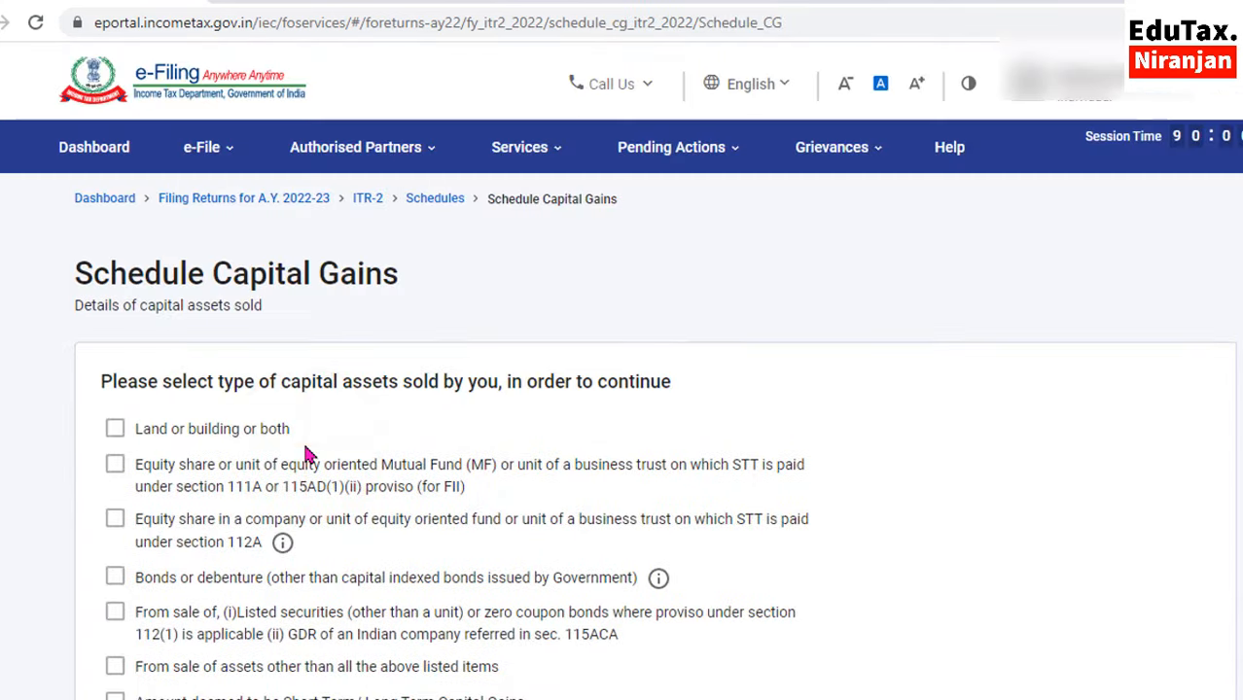
pyautogui.scroll(-3, 307, 455)
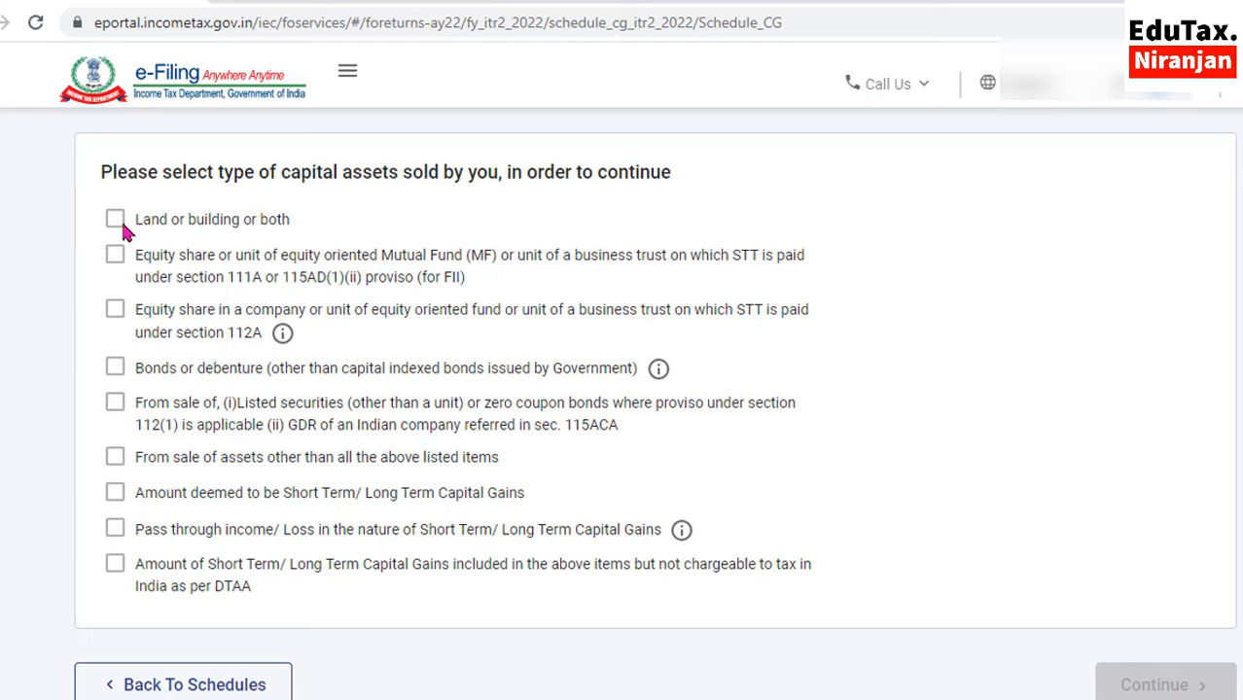
# Leave only section 111A equity shares/MF units ticked as the sold asset type
pyautogui.click(116, 221)
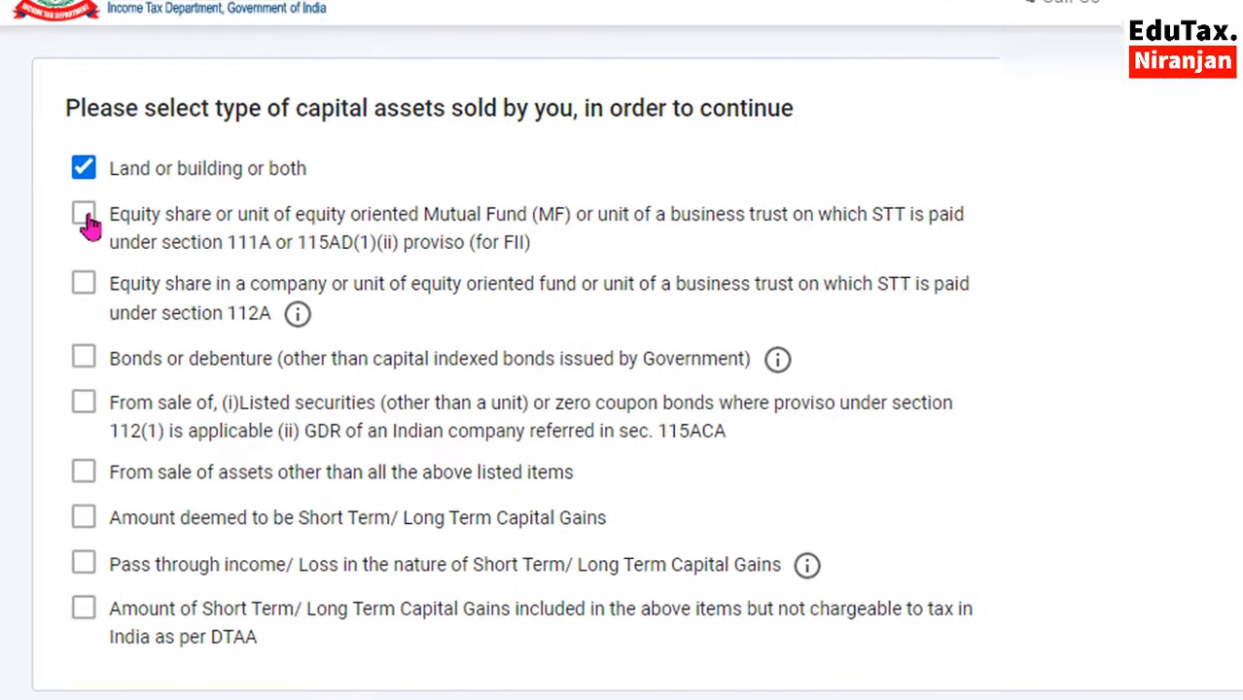
pyautogui.click(86, 218)
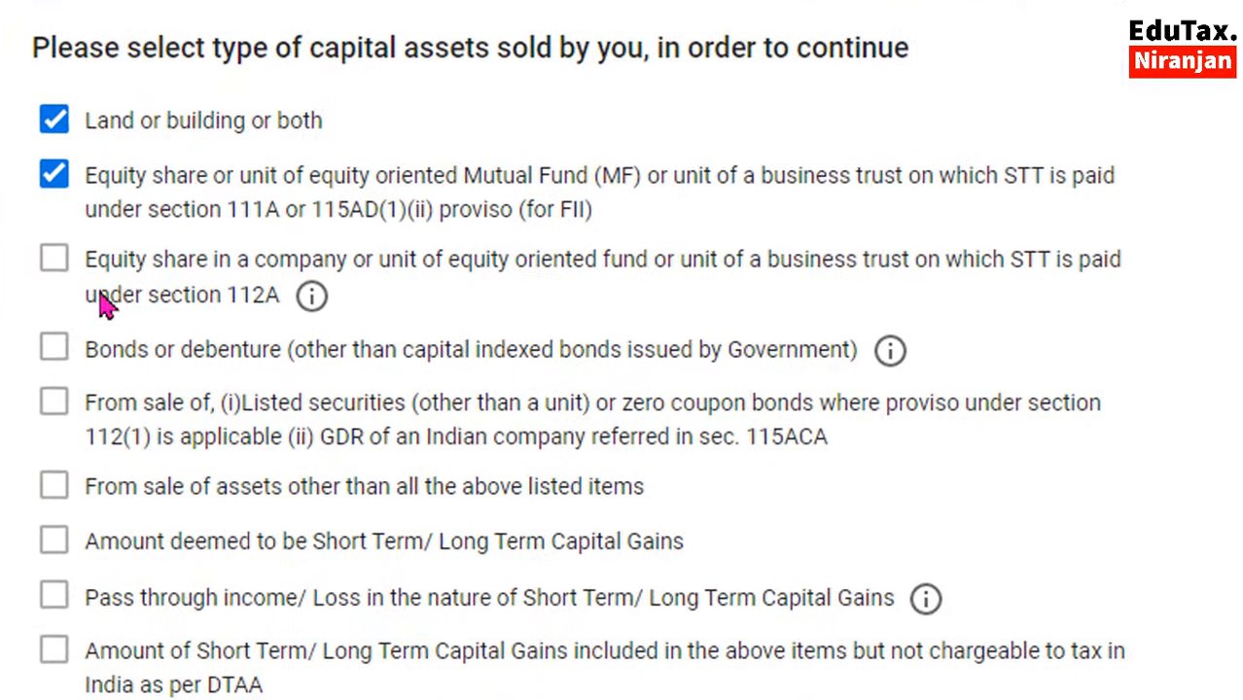
pyautogui.click(54, 261)
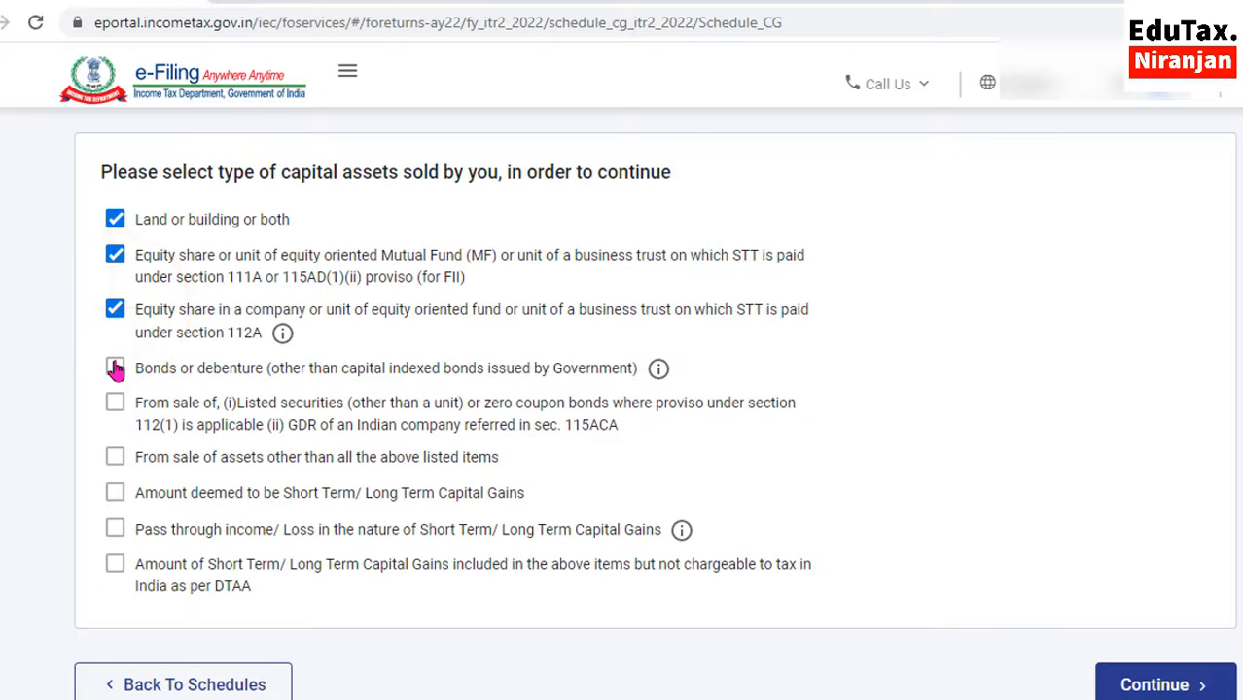
pyautogui.click(115, 369)
pyautogui.click(115, 369)
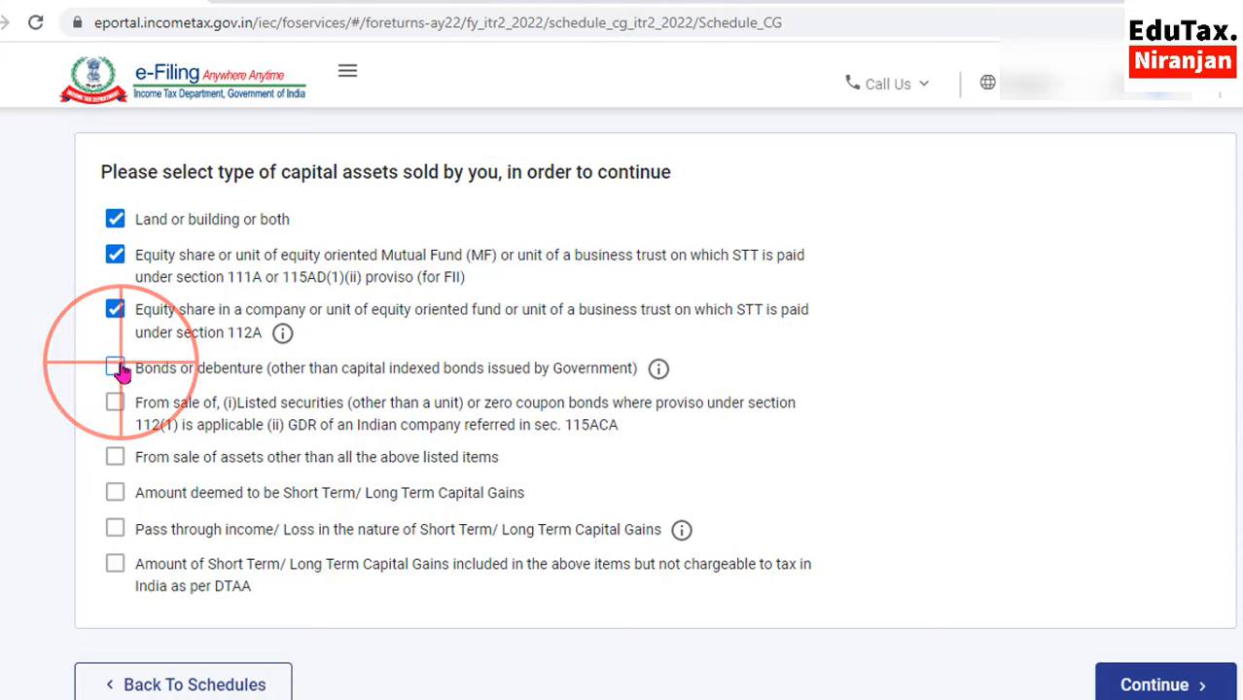
pyautogui.click(117, 311)
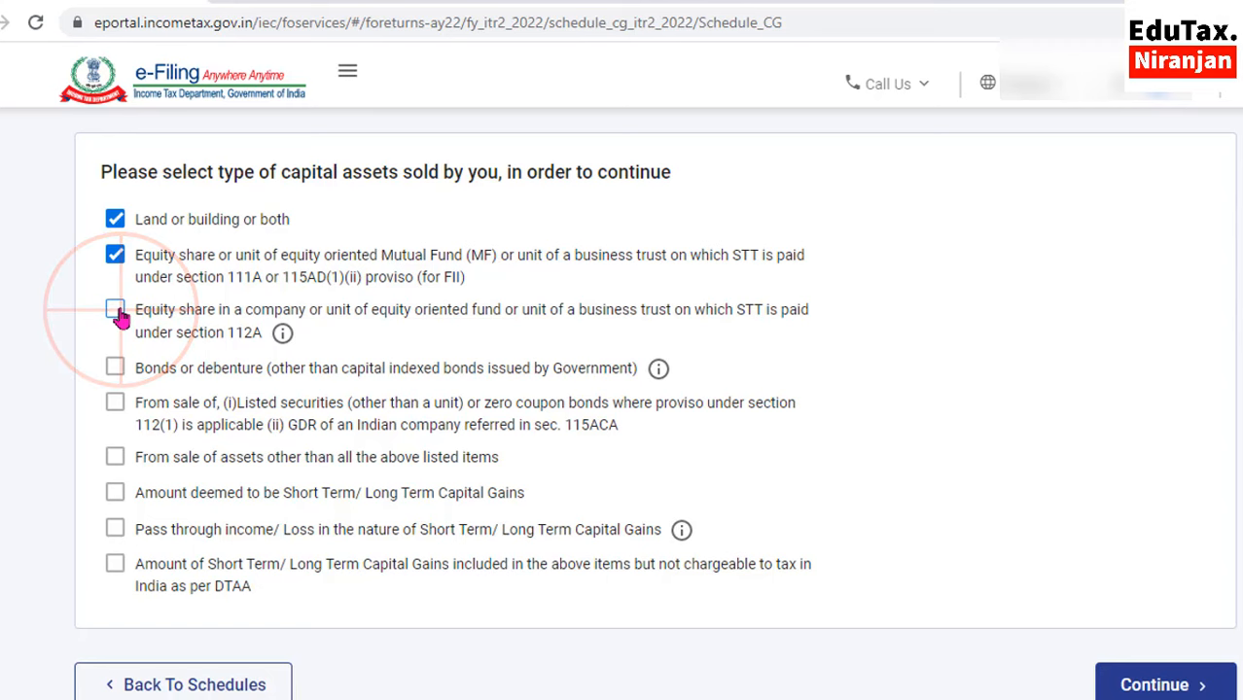
pyautogui.click(116, 222)
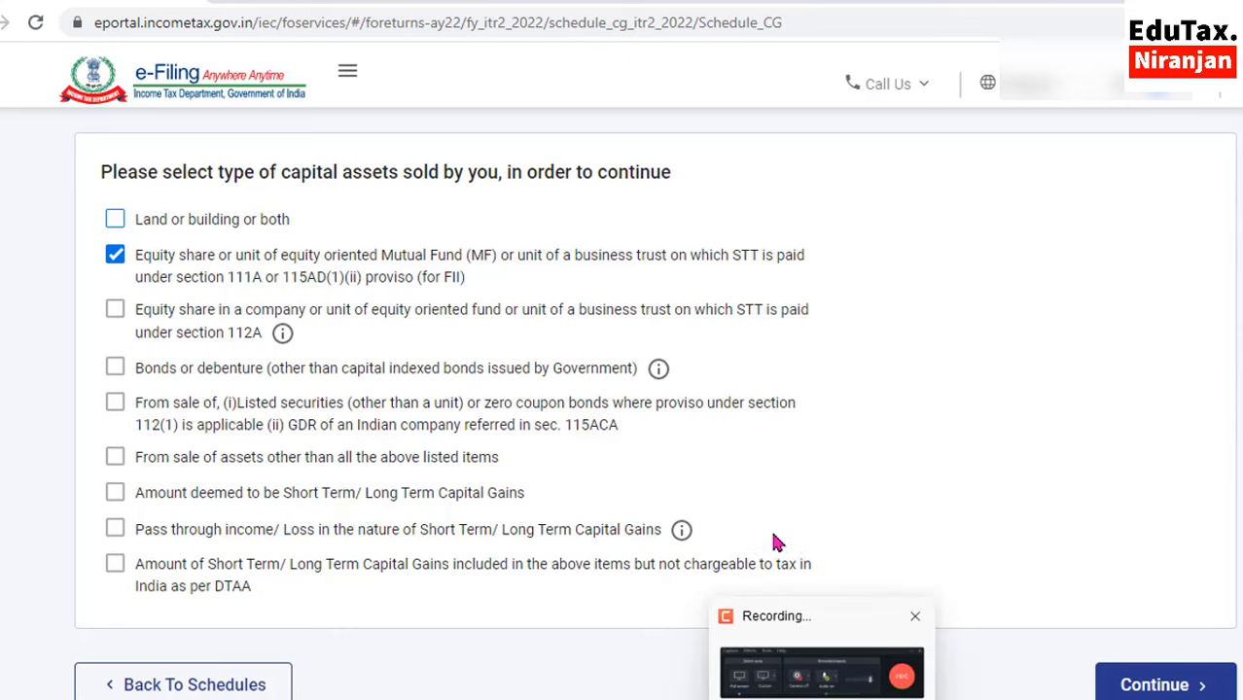
pyautogui.scroll(-2, 846, 537)
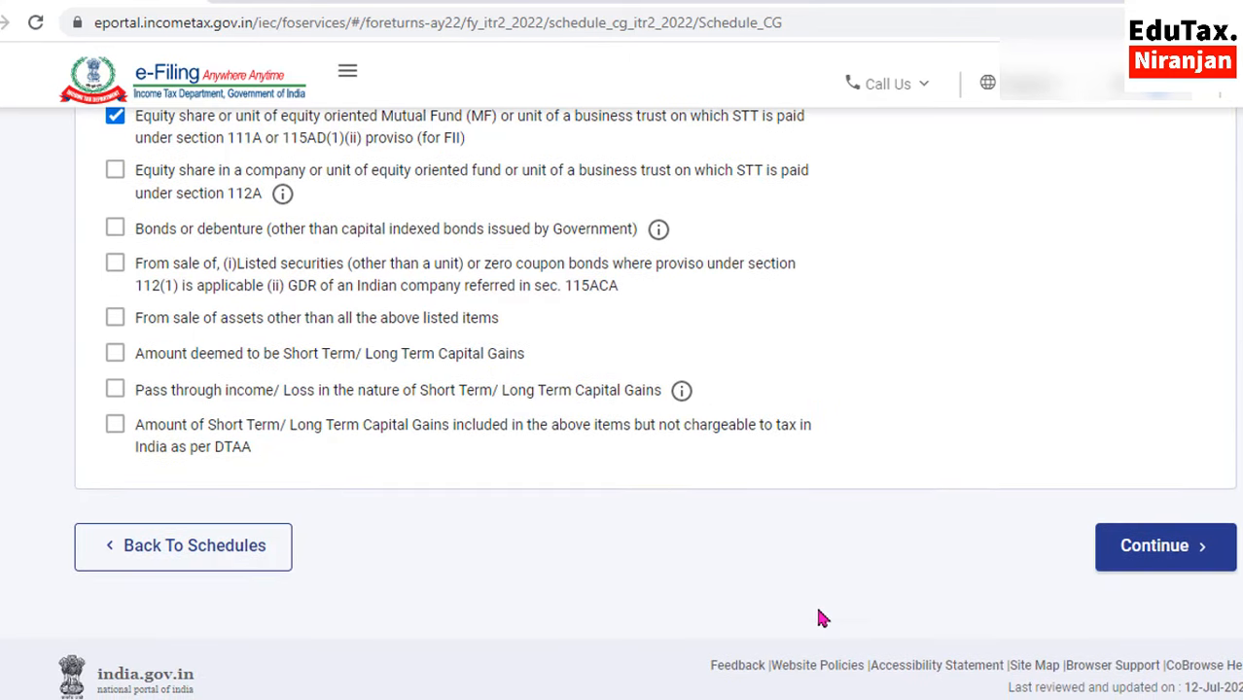
# Add sale details for the equity share entry under Section 111A
pyautogui.click(1167, 568)
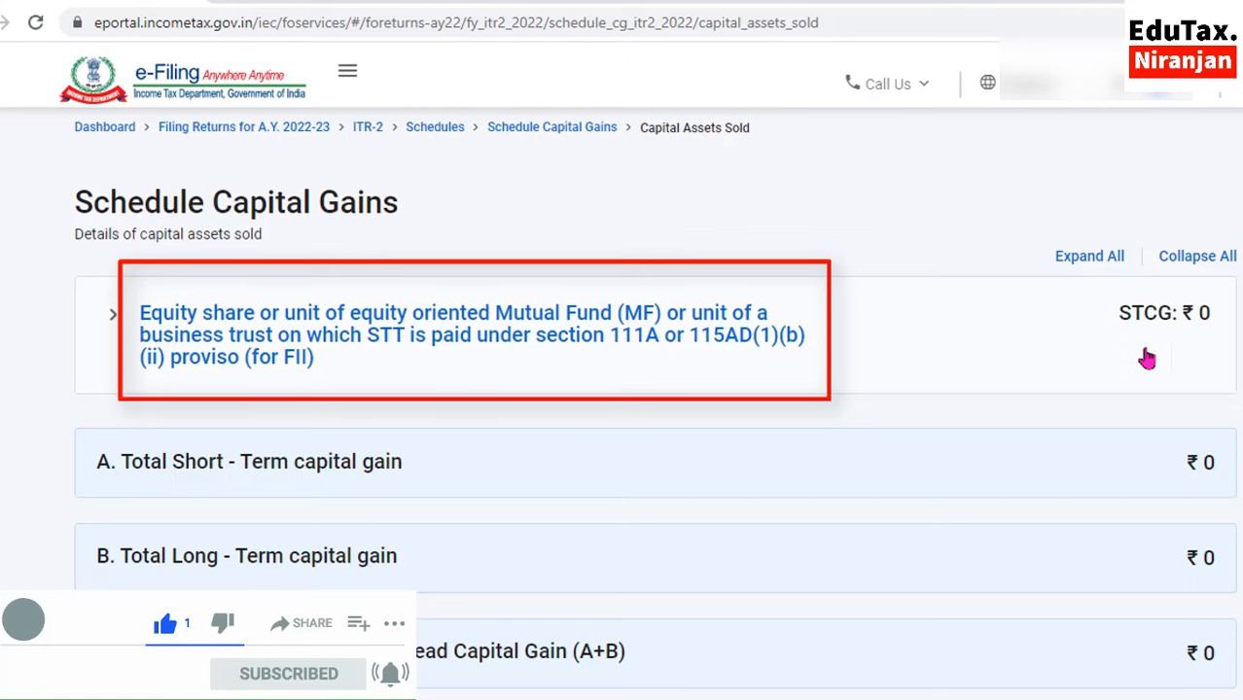
pyautogui.click(502, 341)
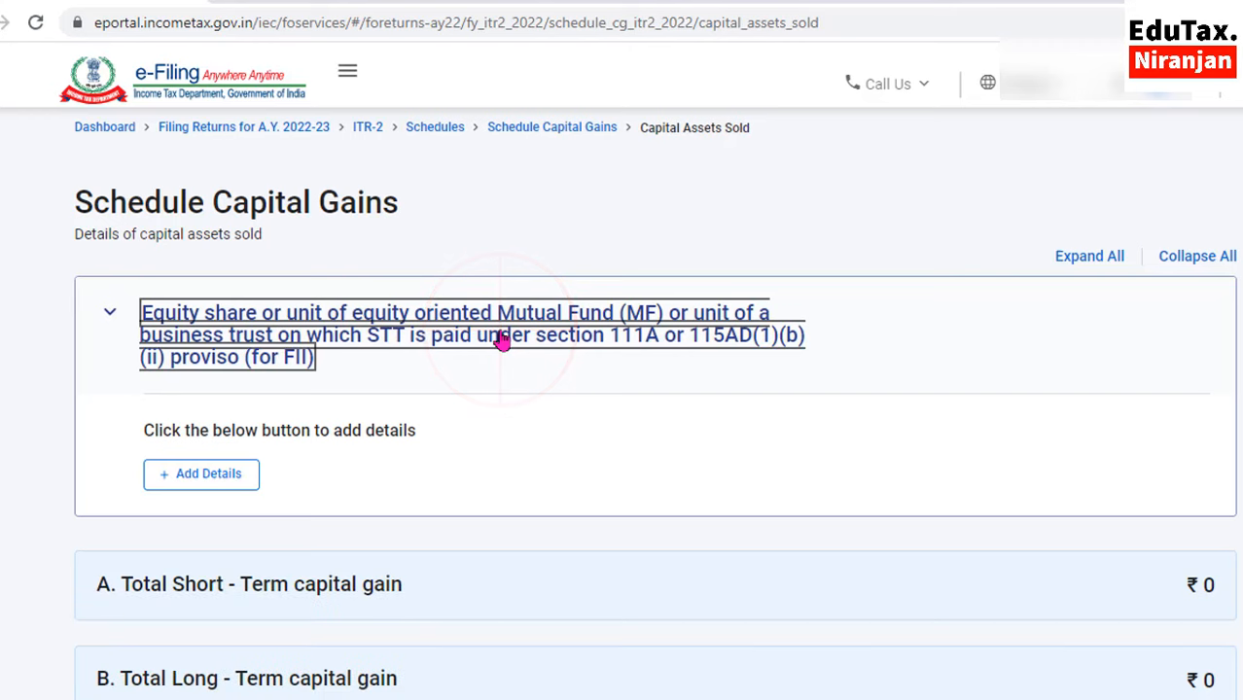
pyautogui.click(204, 478)
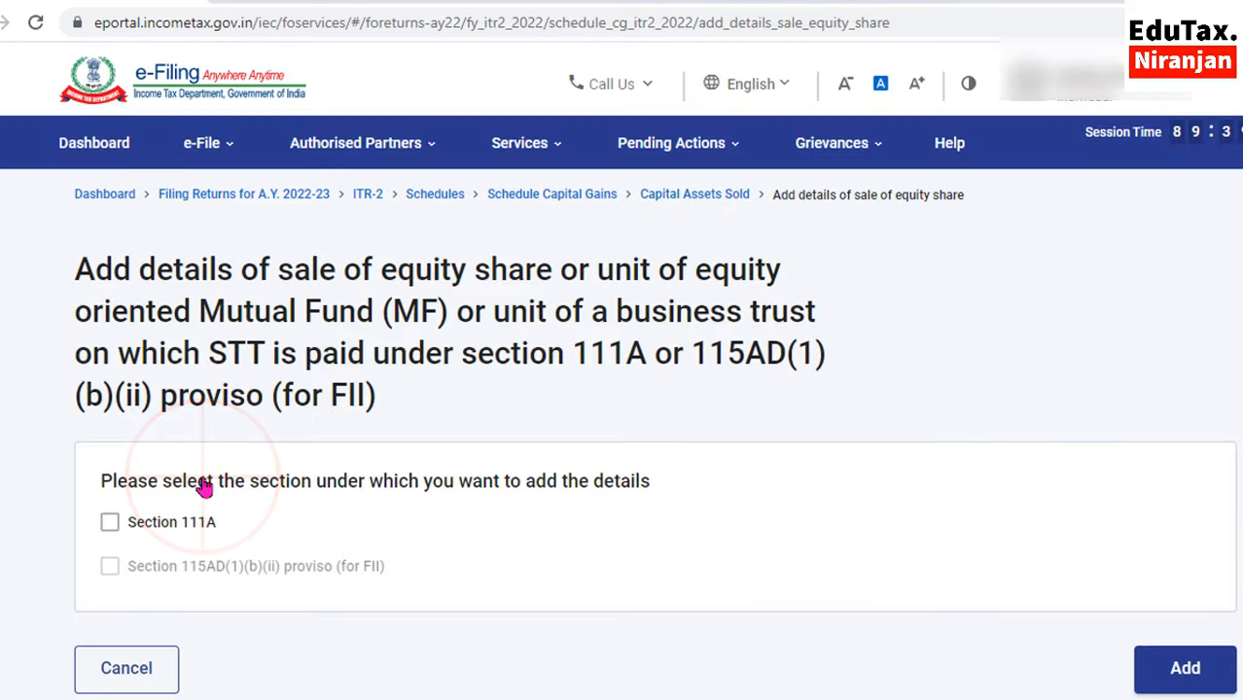
pyautogui.scroll(-3, 202, 484)
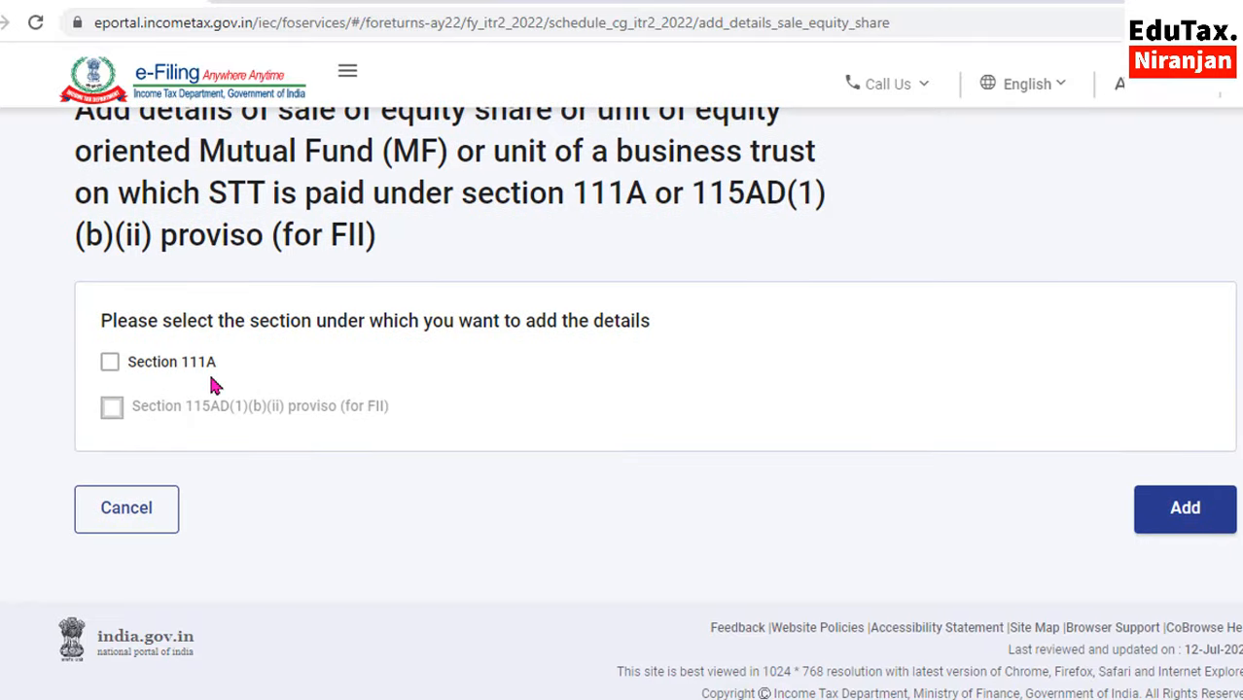
pyautogui.click(109, 366)
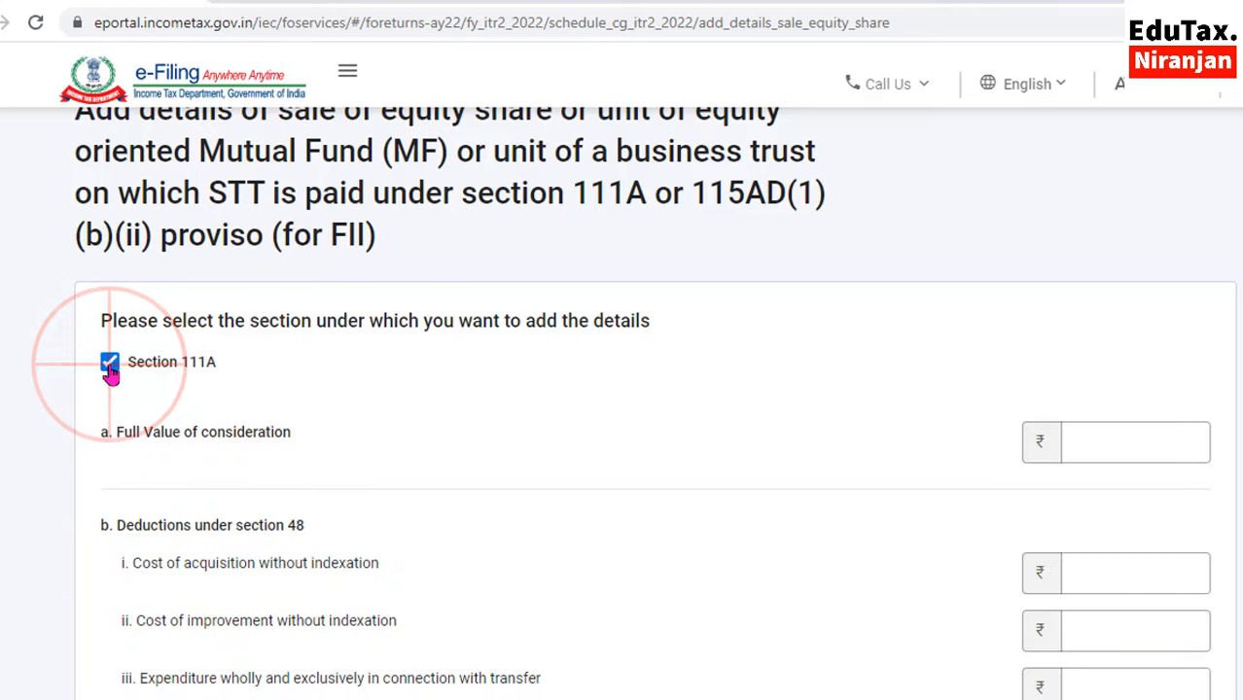
pyautogui.scroll(-2, 675, 563)
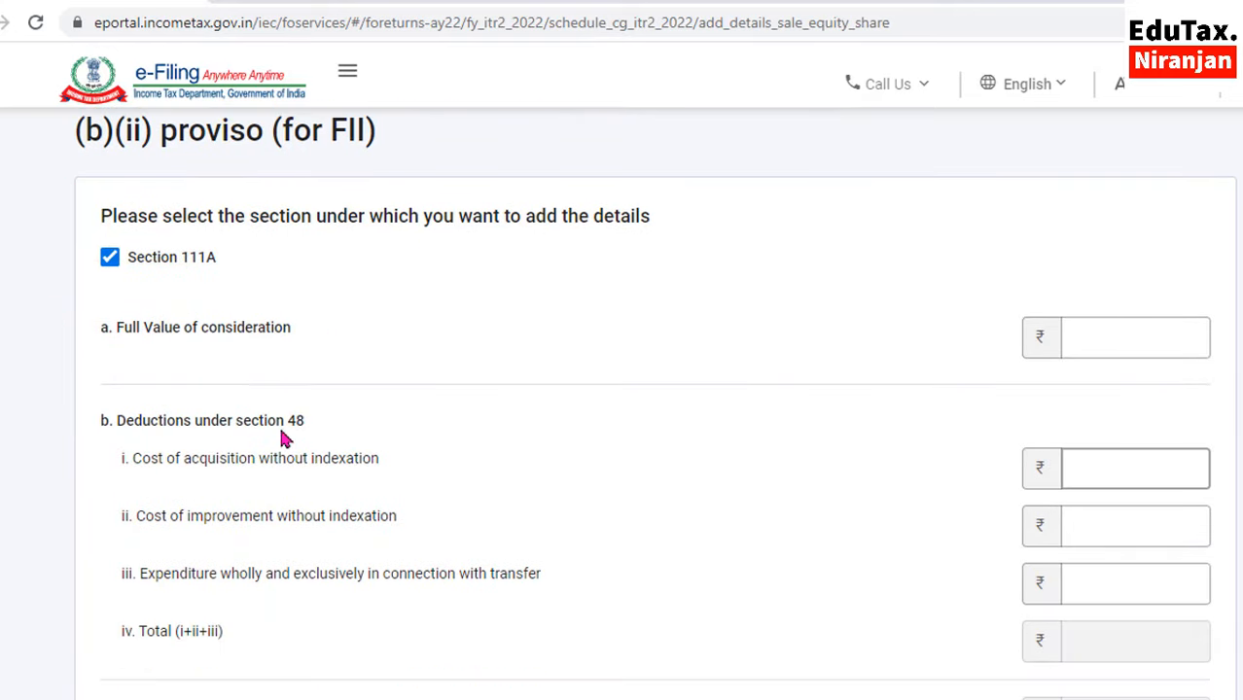
pyautogui.click(1131, 333)
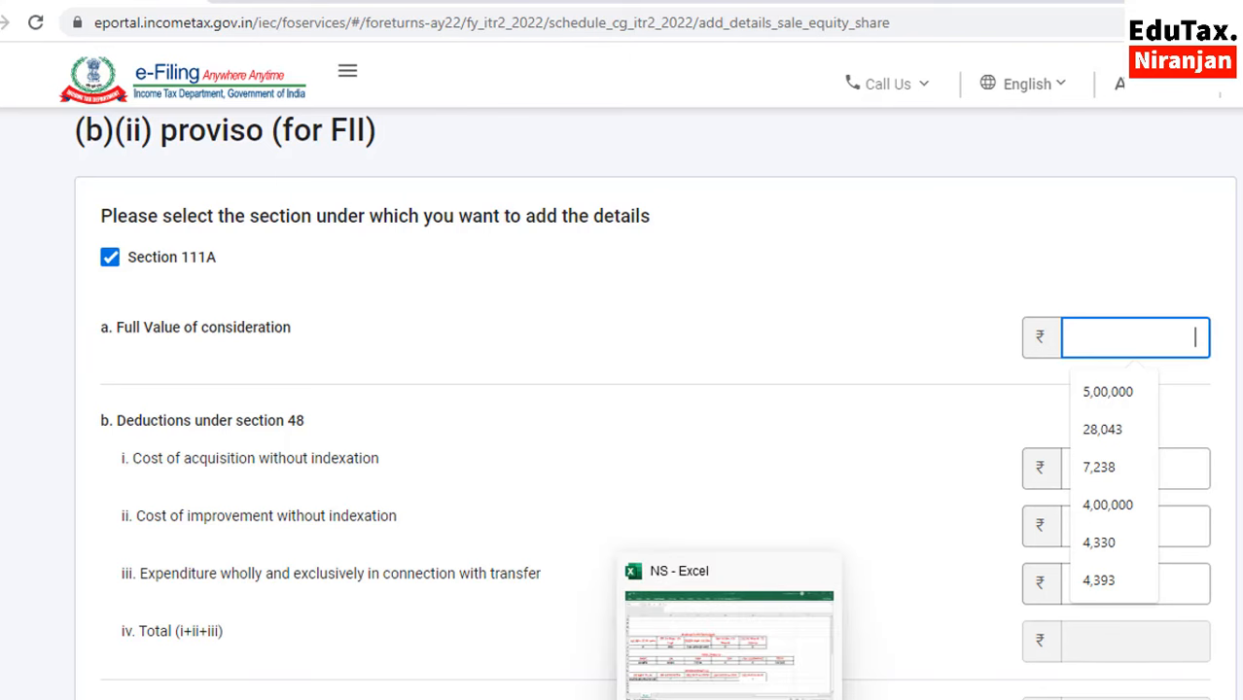
pyautogui.click(726, 630)
pyautogui.scroll(5, 392, 505)
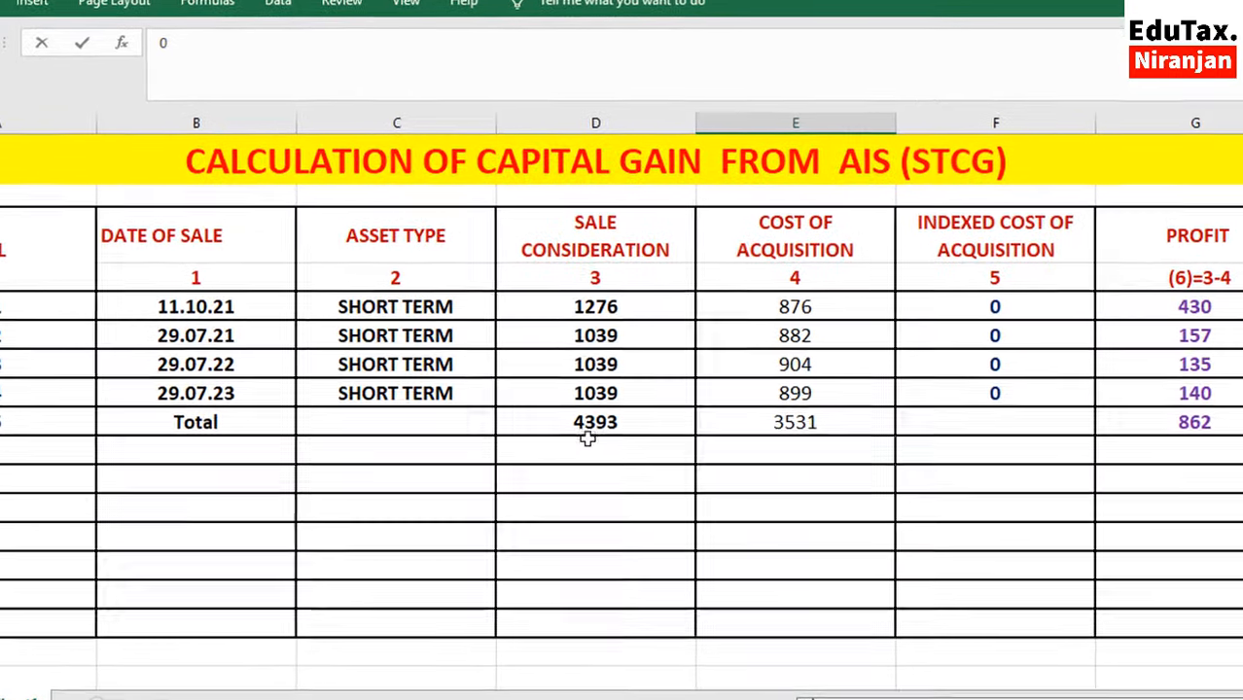
pyautogui.click(628, 424)
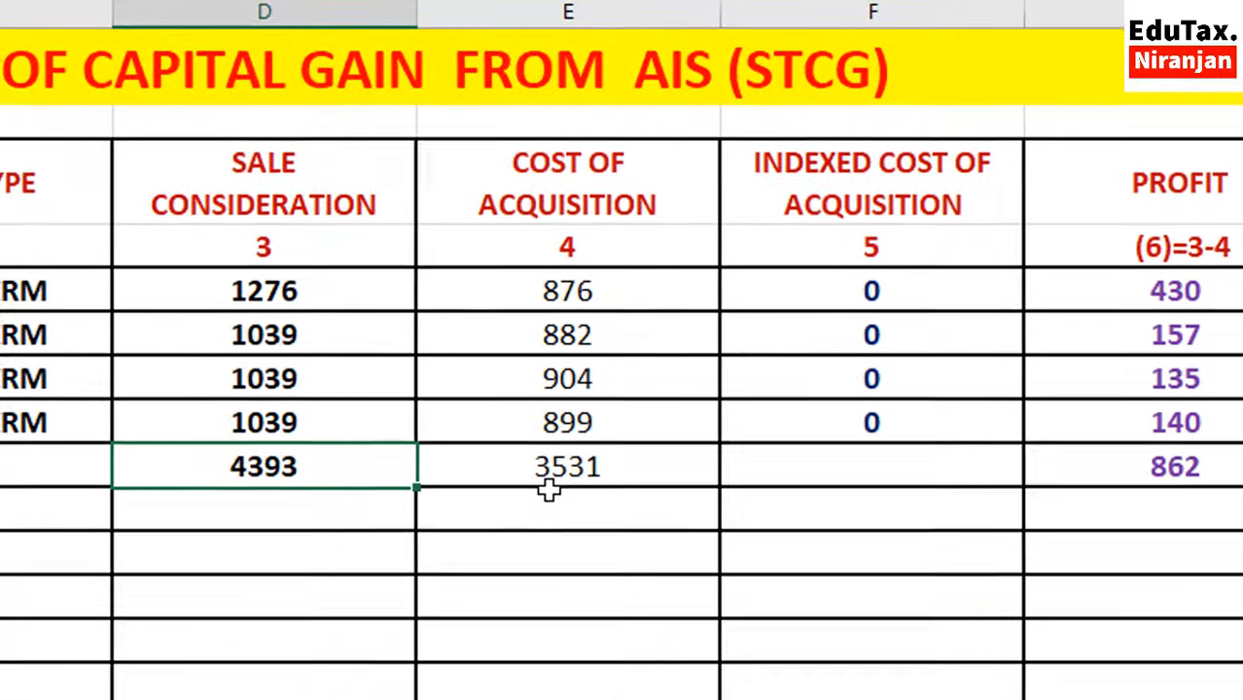
pyautogui.click(617, 478)
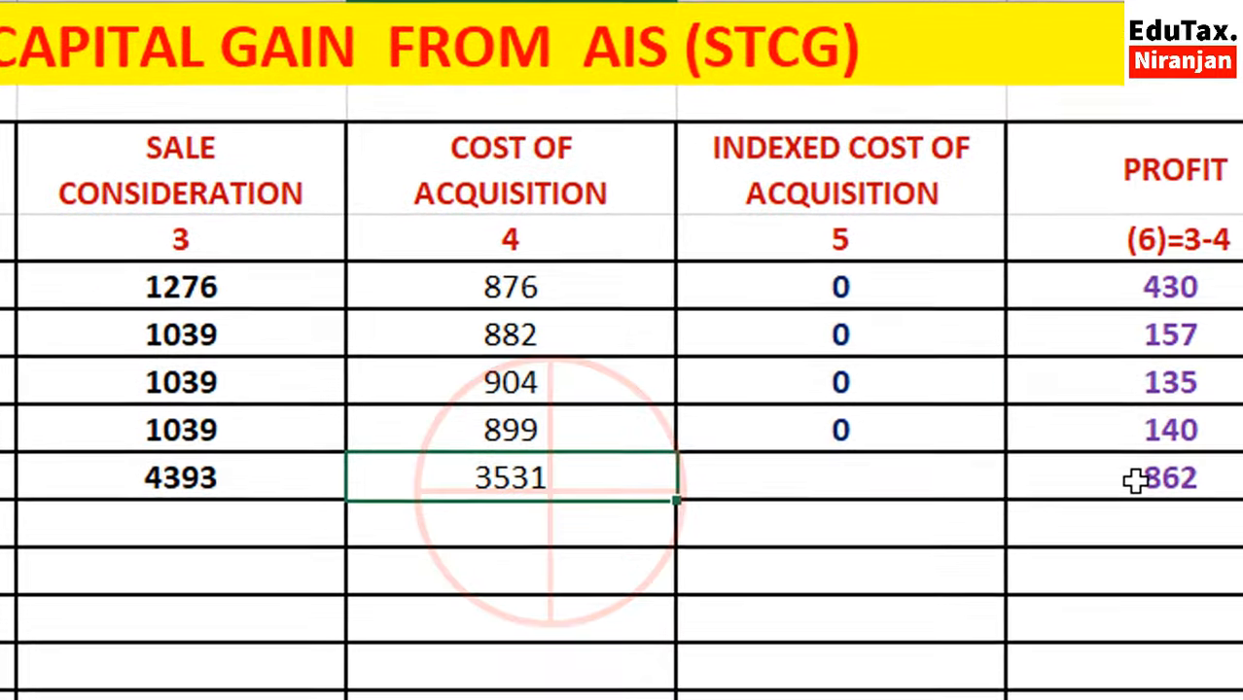
pyautogui.click(1144, 476)
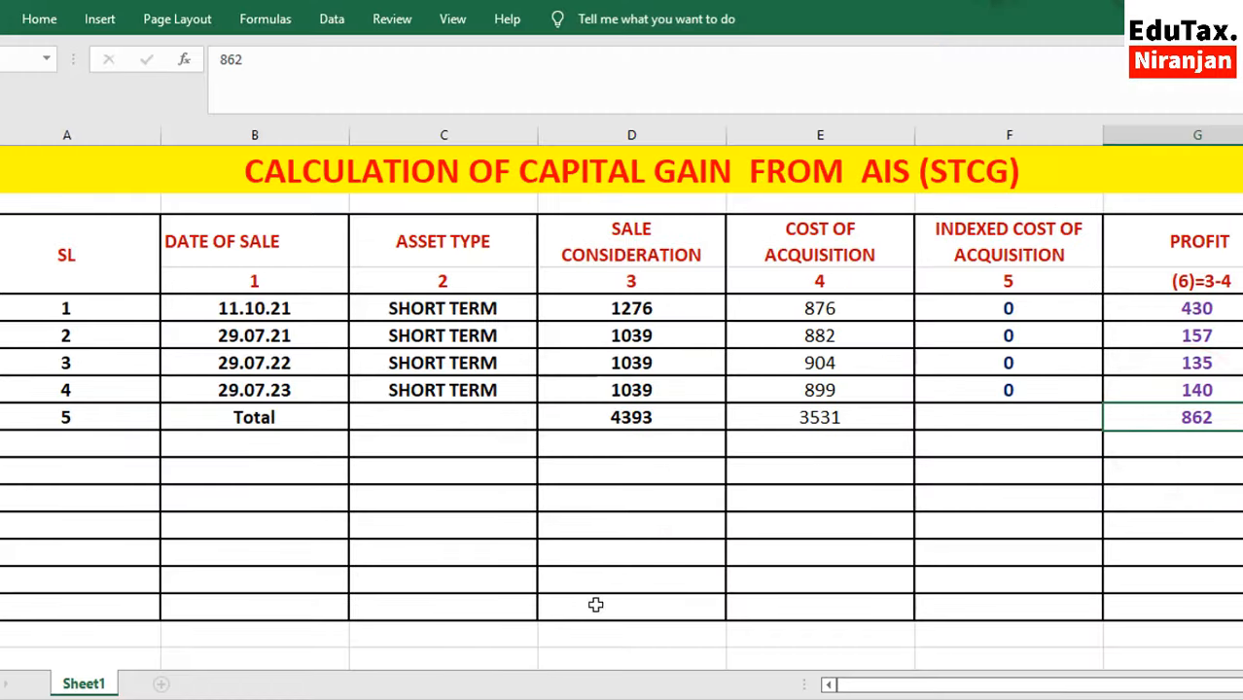
pyautogui.moveTo(679, 698)
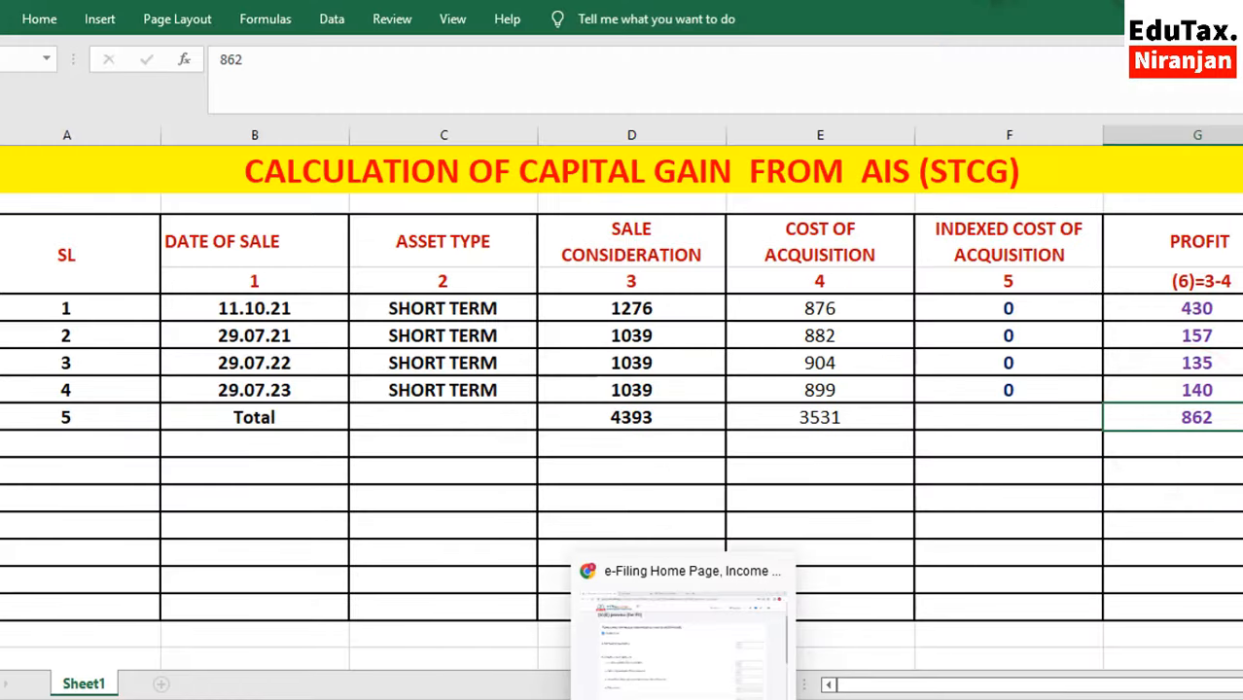
pyautogui.click(696, 665)
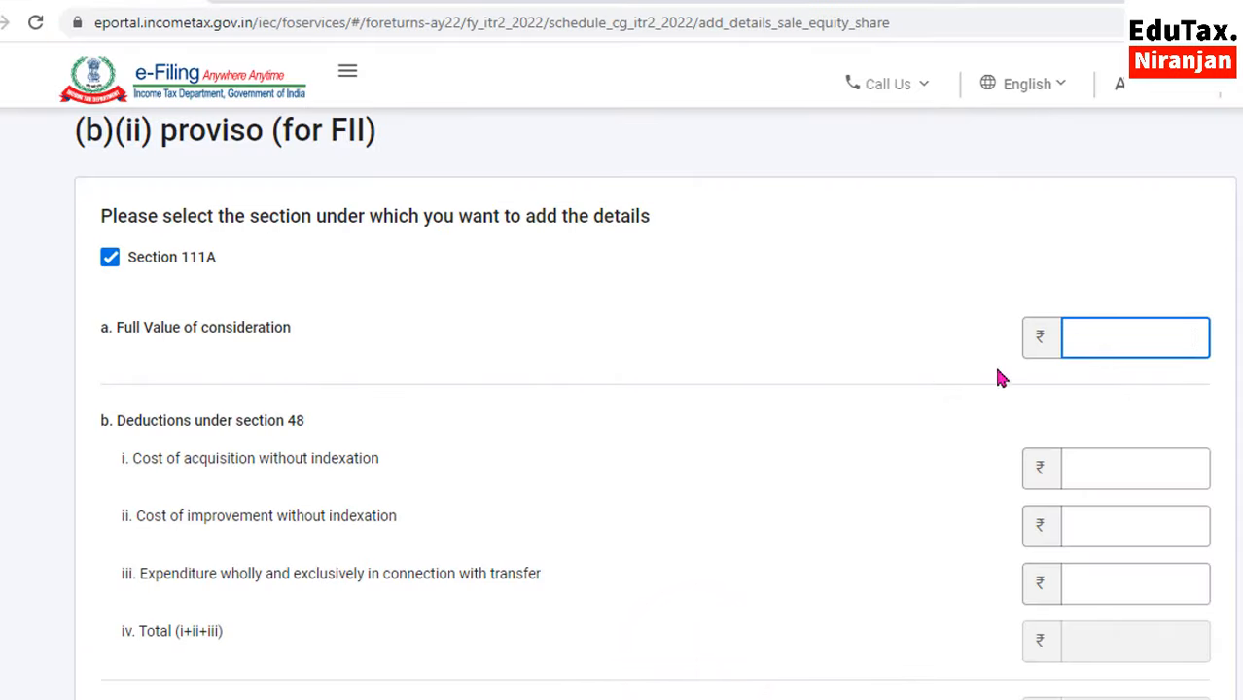
# Fill the full value of consideration with 4,393
pyautogui.click(1145, 332)
pyautogui.click(1097, 580)
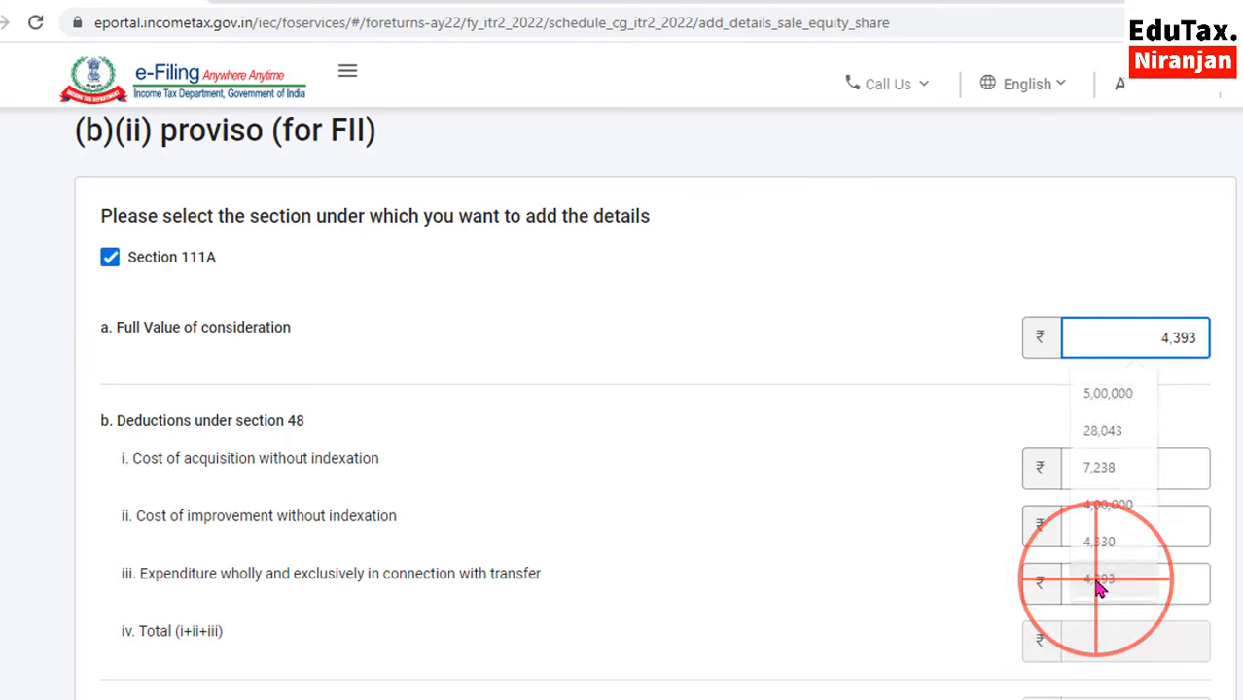
pyautogui.scroll(-2, 471, 499)
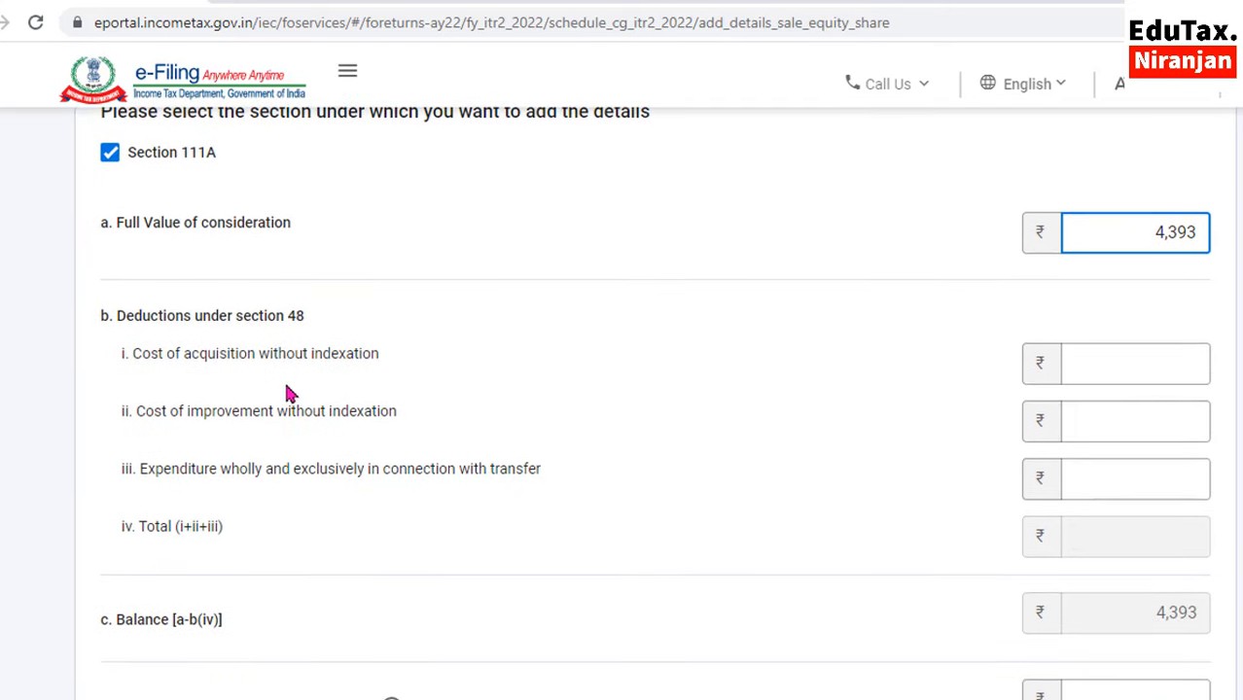
# Set cost of acquisition to 3,531, verified against the capital gain calculation sheet
pyautogui.click(1144, 363)
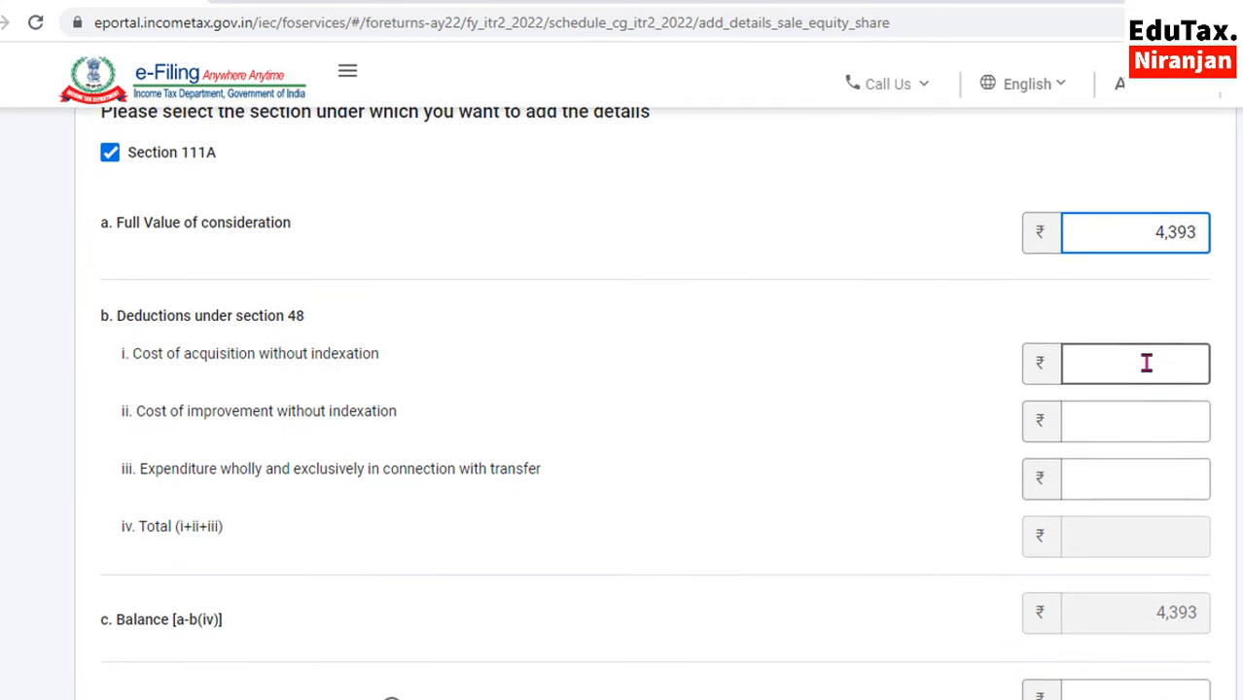
pyautogui.click(1147, 361)
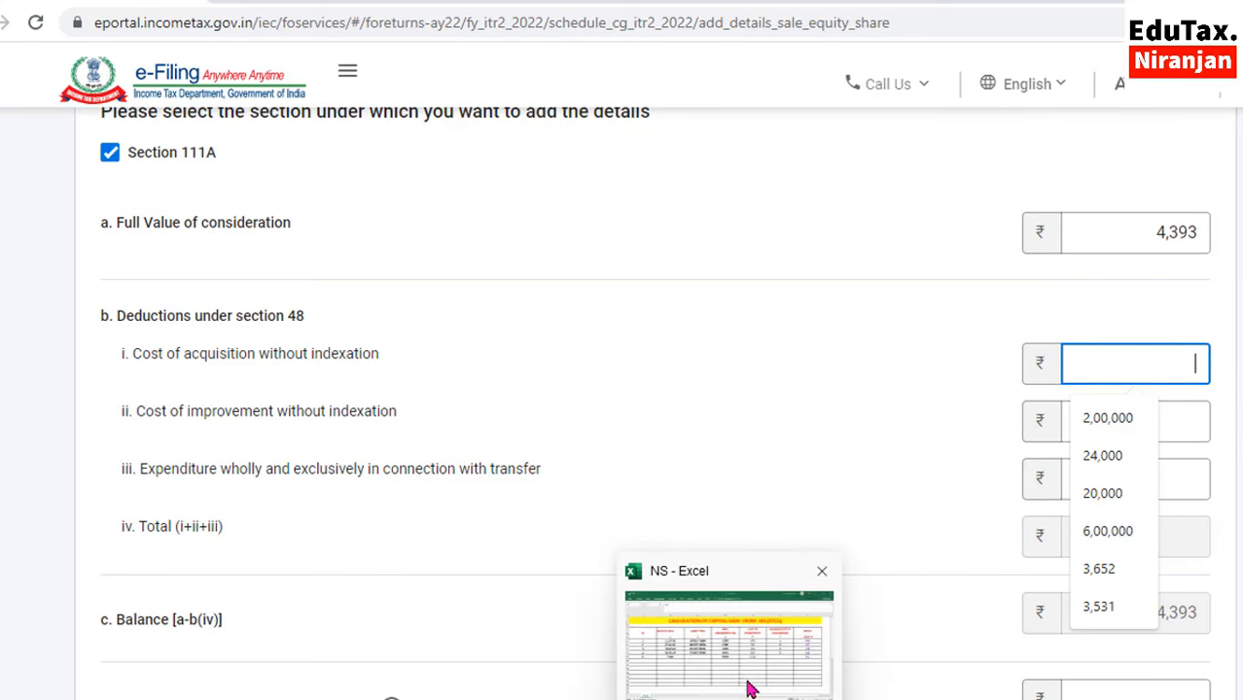
pyautogui.click(749, 689)
pyautogui.click(817, 420)
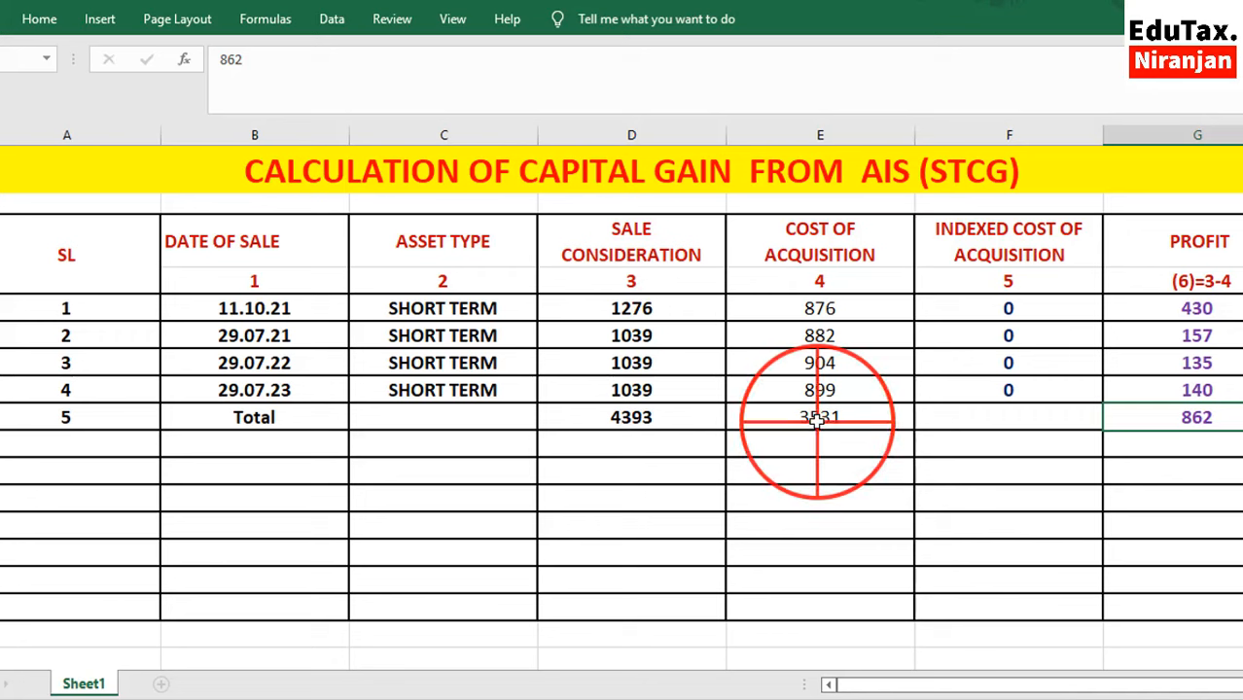
pyautogui.moveTo(730, 698)
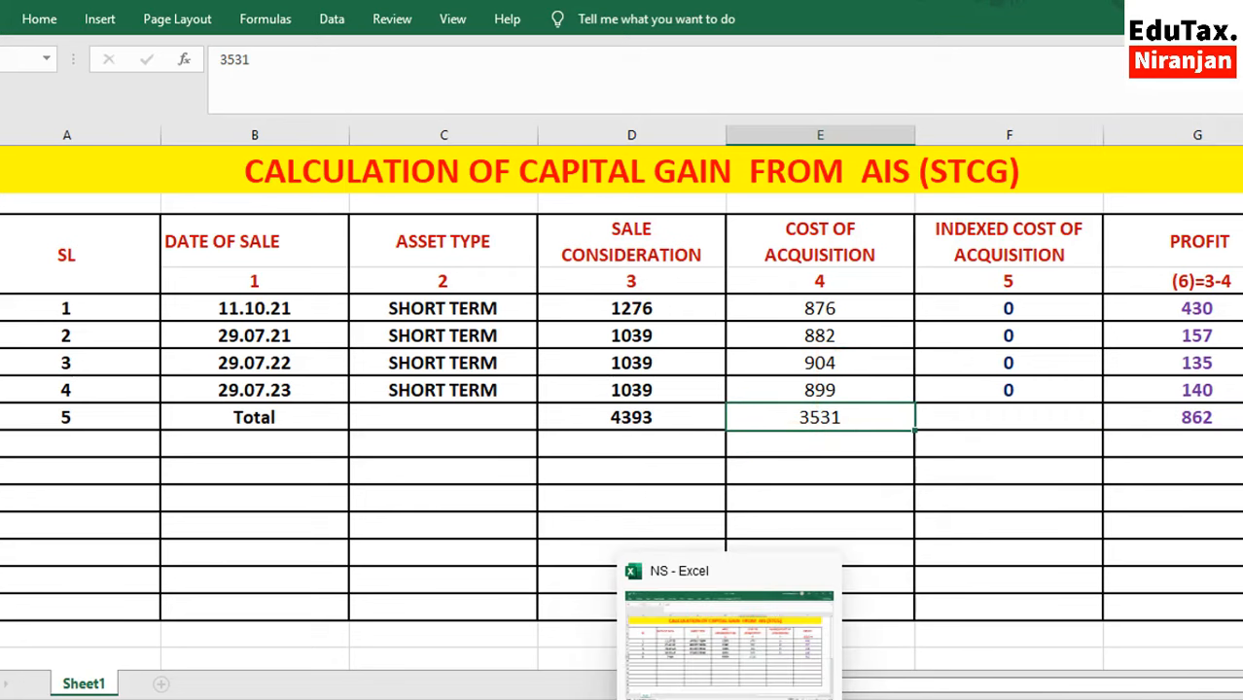
pyautogui.moveTo(683, 698)
pyautogui.click(726, 629)
pyautogui.click(1147, 366)
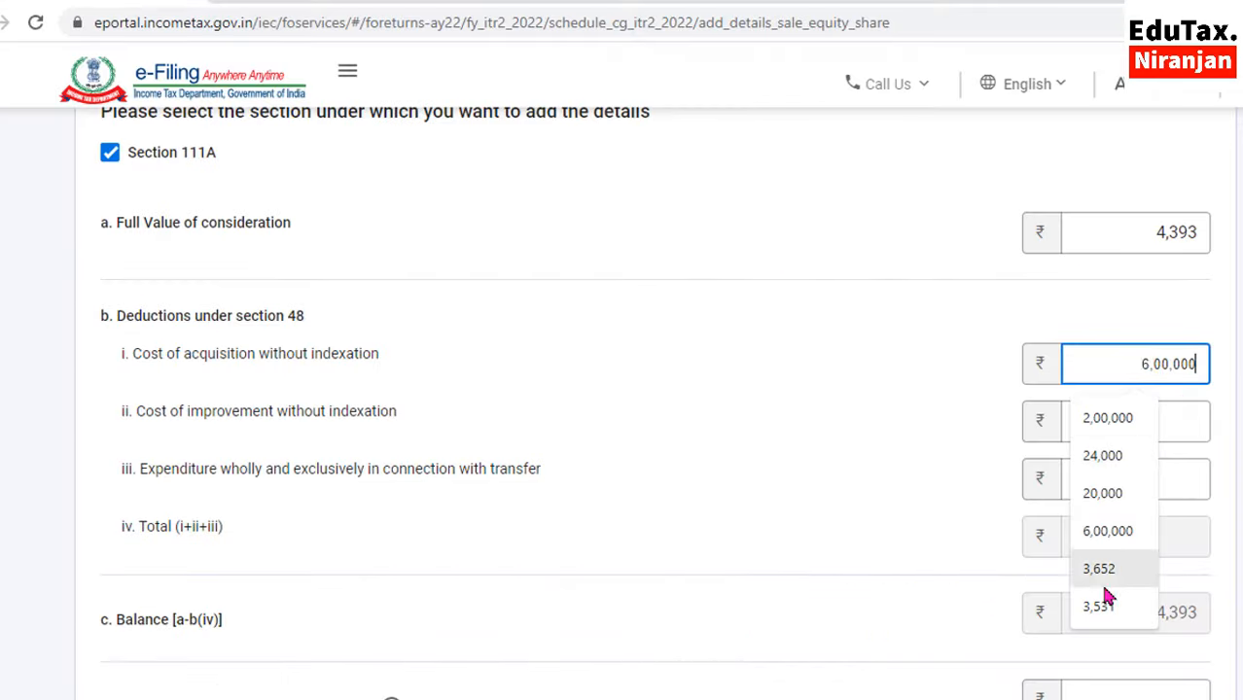
pyautogui.click(1100, 607)
pyautogui.moveTo(756, 696)
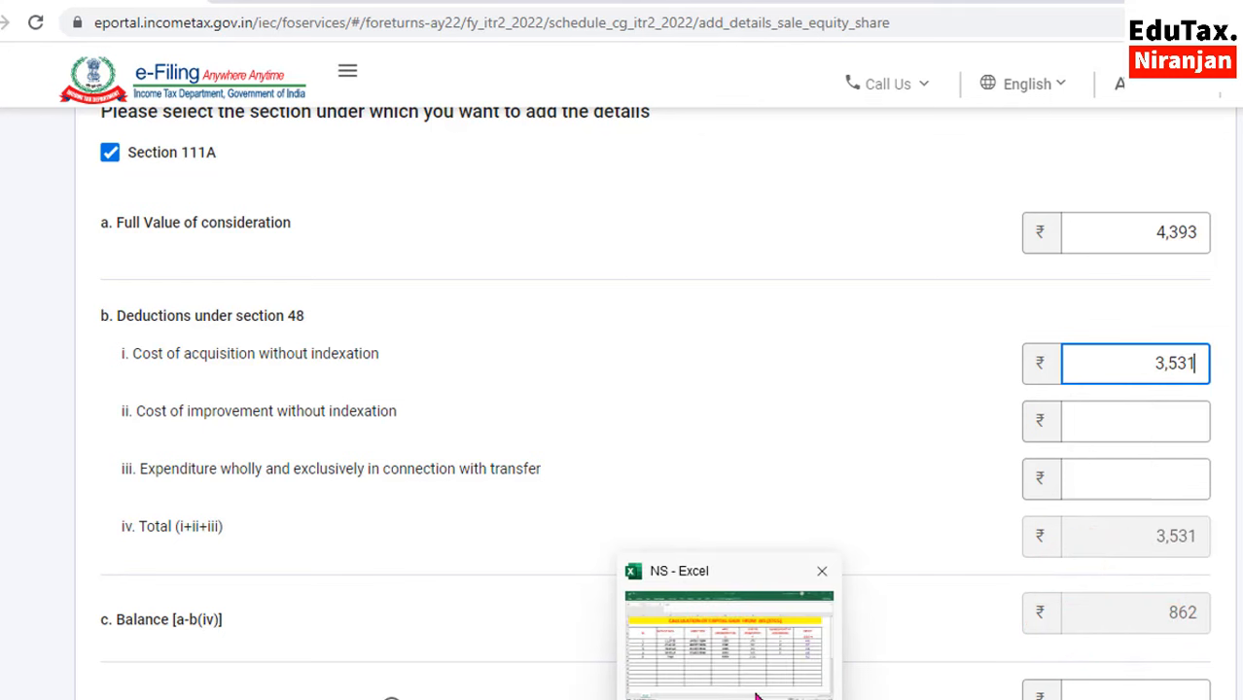
pyautogui.click(755, 661)
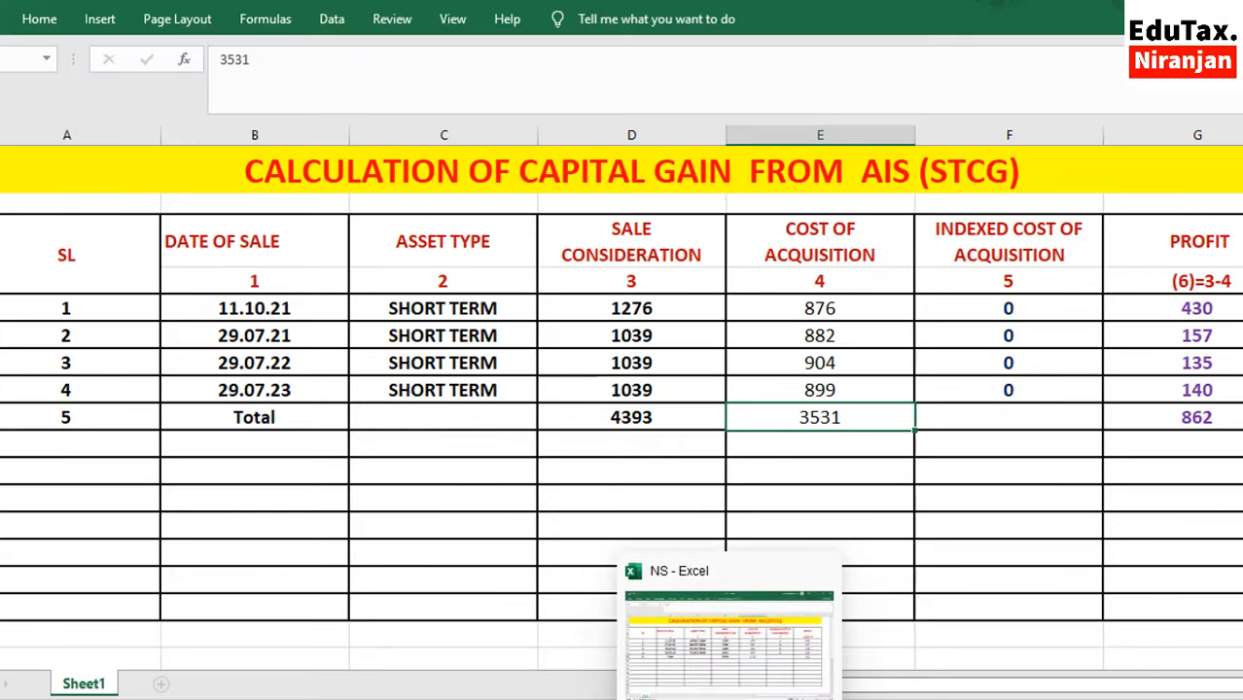
pyautogui.click(687, 698)
pyautogui.scroll(-3, 773, 585)
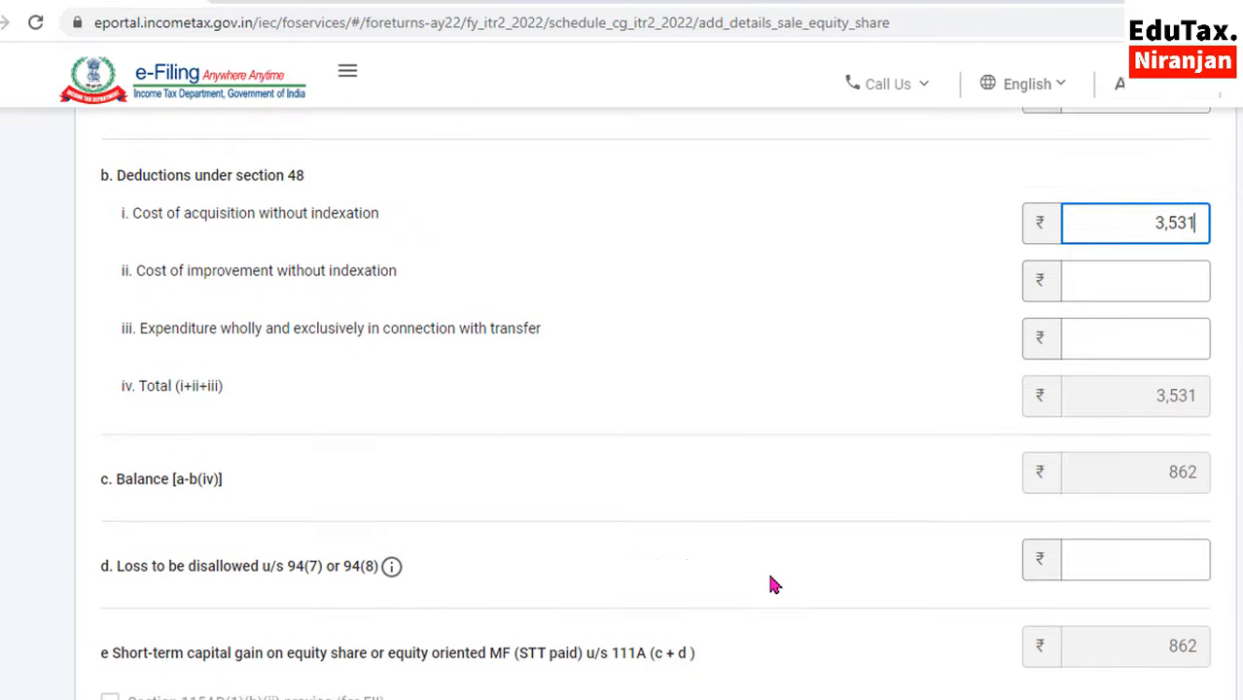
pyautogui.scroll(1, 817, 482)
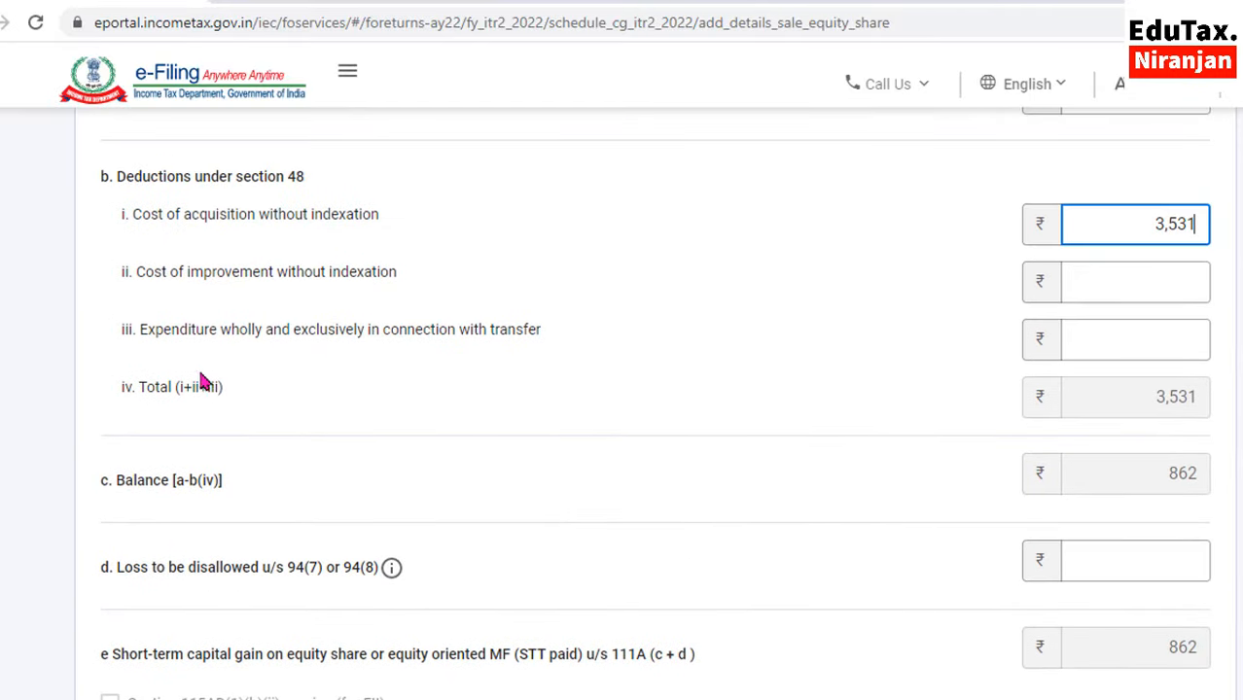
# Set cost of improvement and expenditure on transfer both to 0
pyautogui.click(1132, 278)
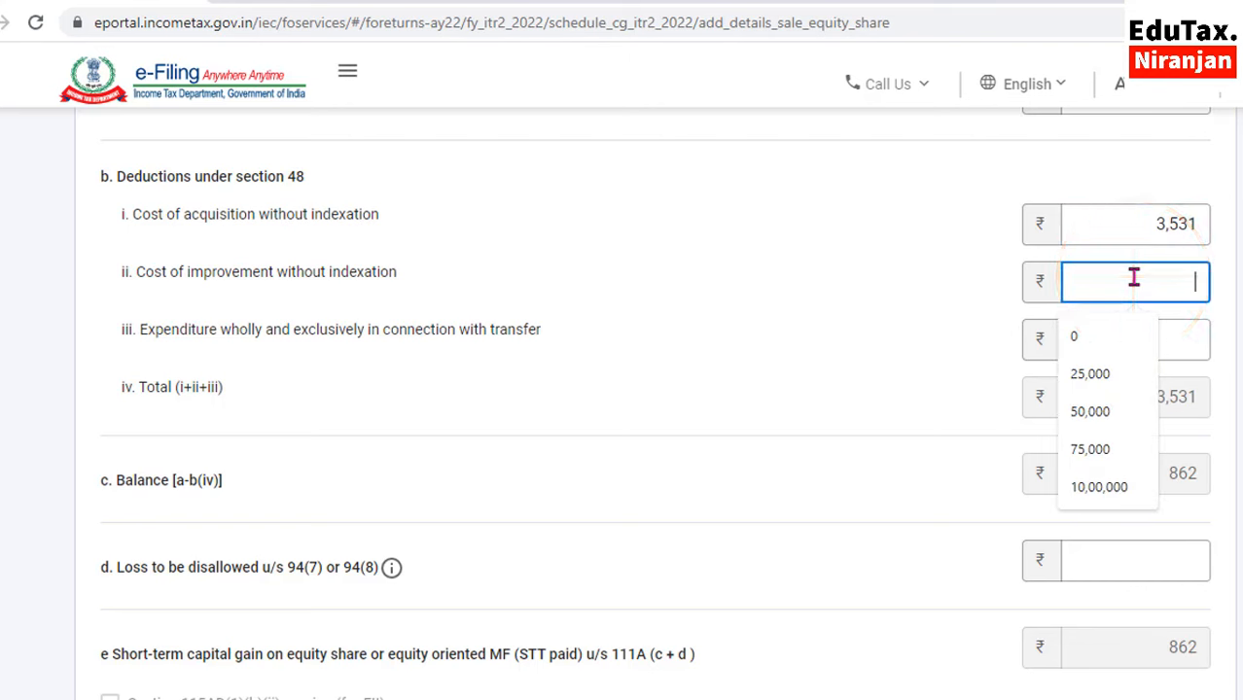
pyautogui.write('0')
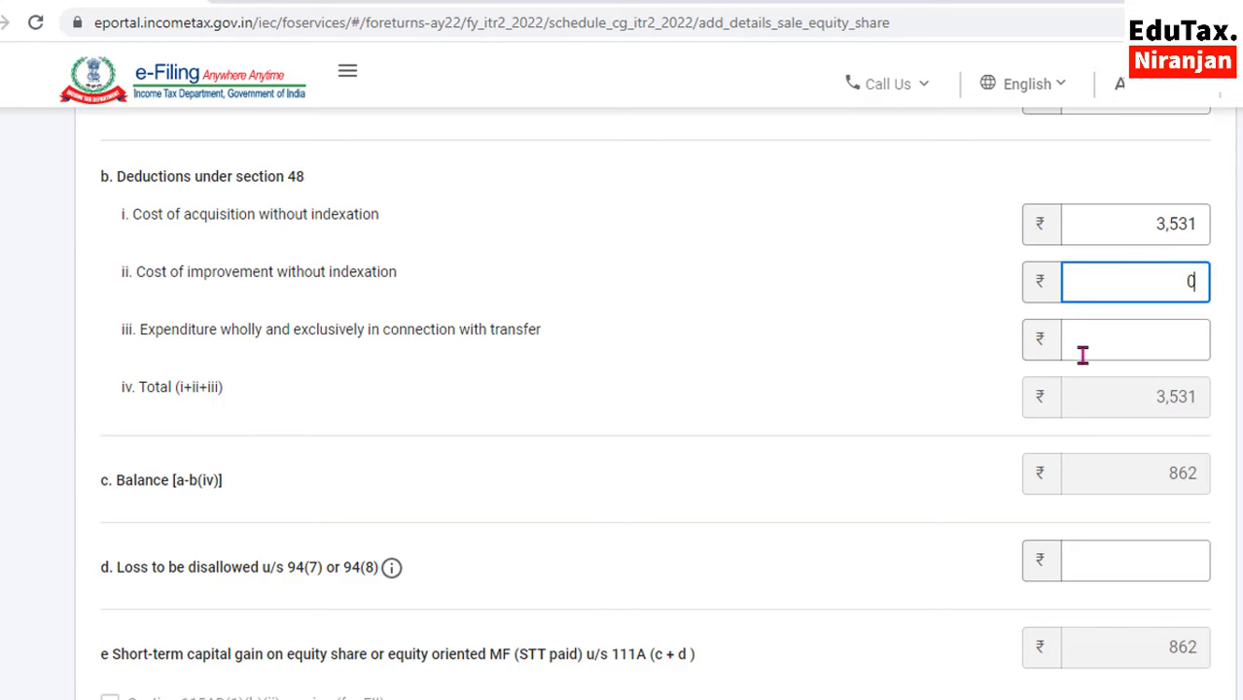
pyautogui.click(1127, 340)
pyautogui.click(1109, 394)
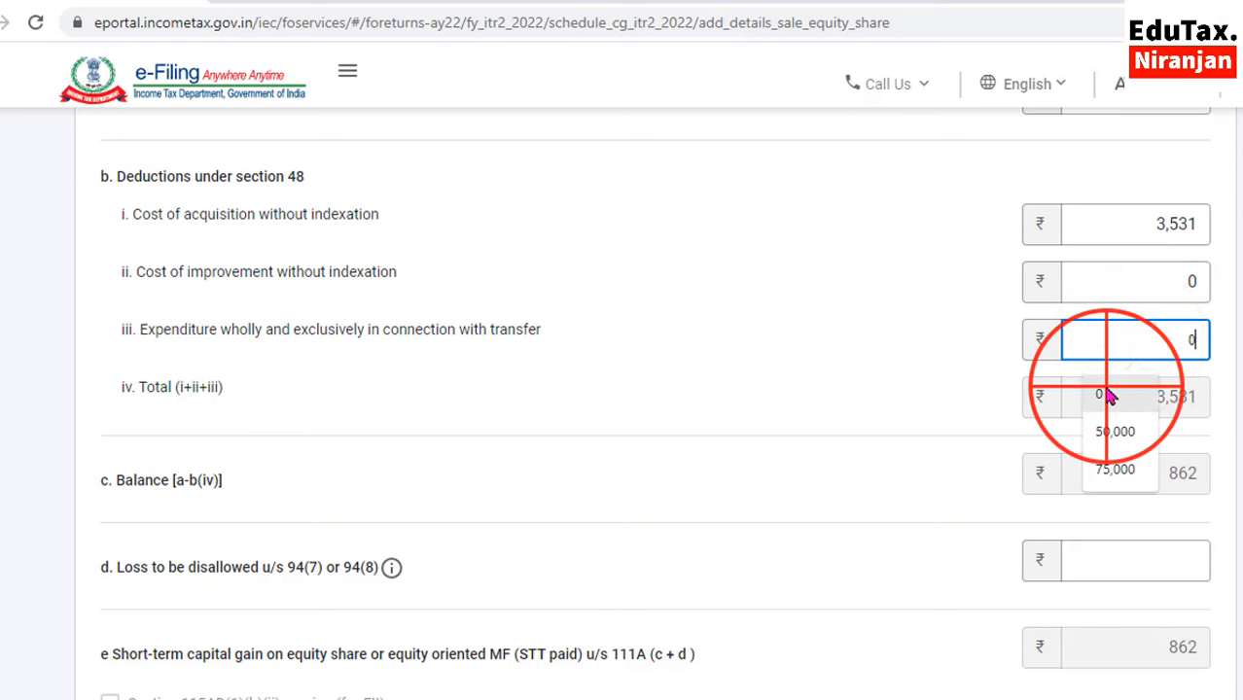
pyautogui.scroll(-2, 1105, 384)
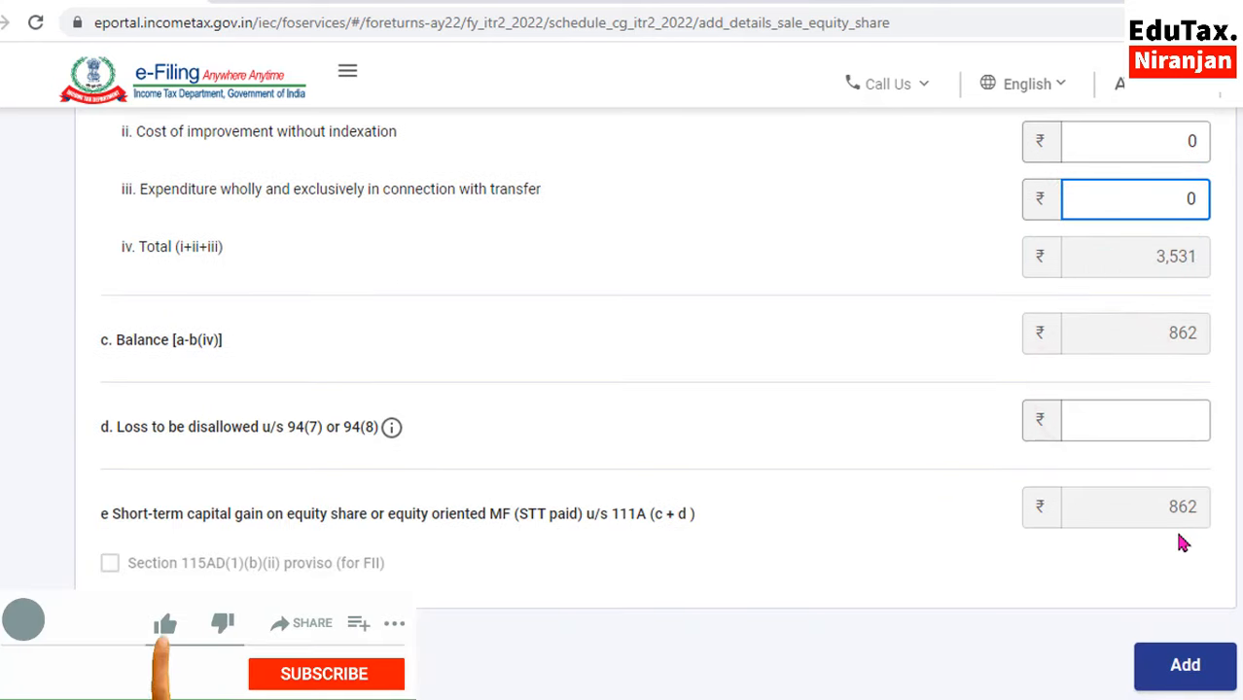
pyautogui.scroll(2, 1163, 547)
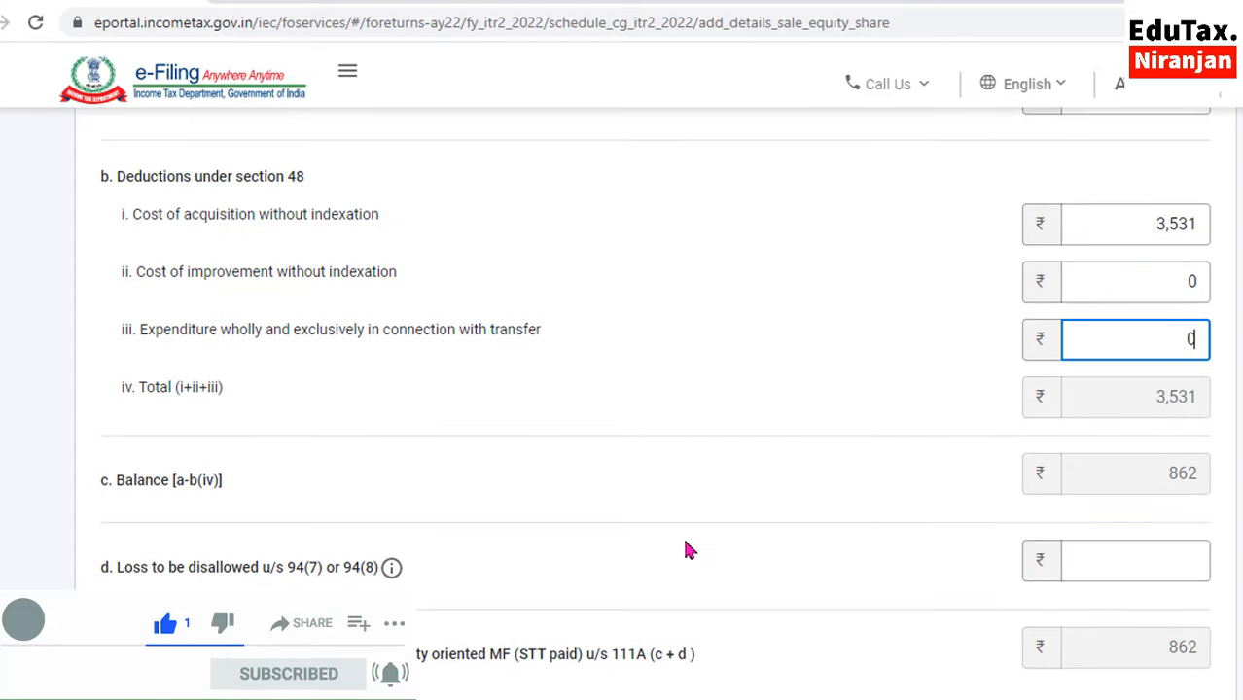
# Switch to the AIS statement and continue the session so it doesn't expire
pyautogui.click(295, 2)
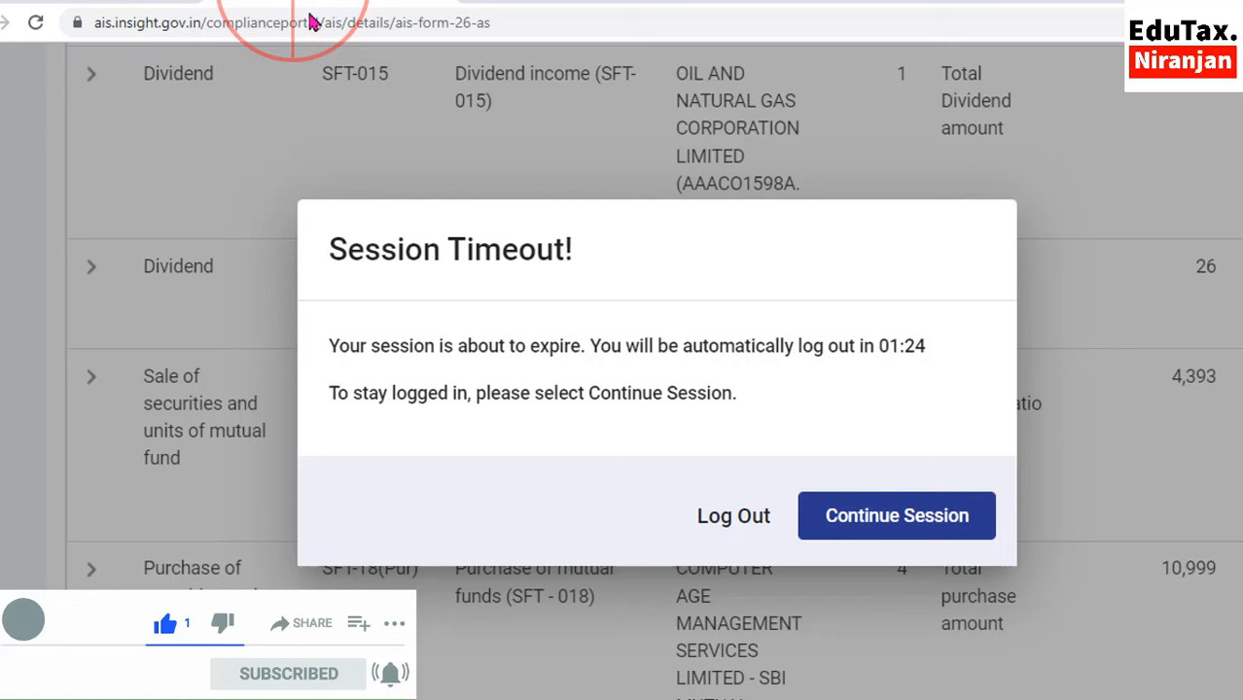
pyautogui.click(895, 523)
pyautogui.scroll(-4, 251, 352)
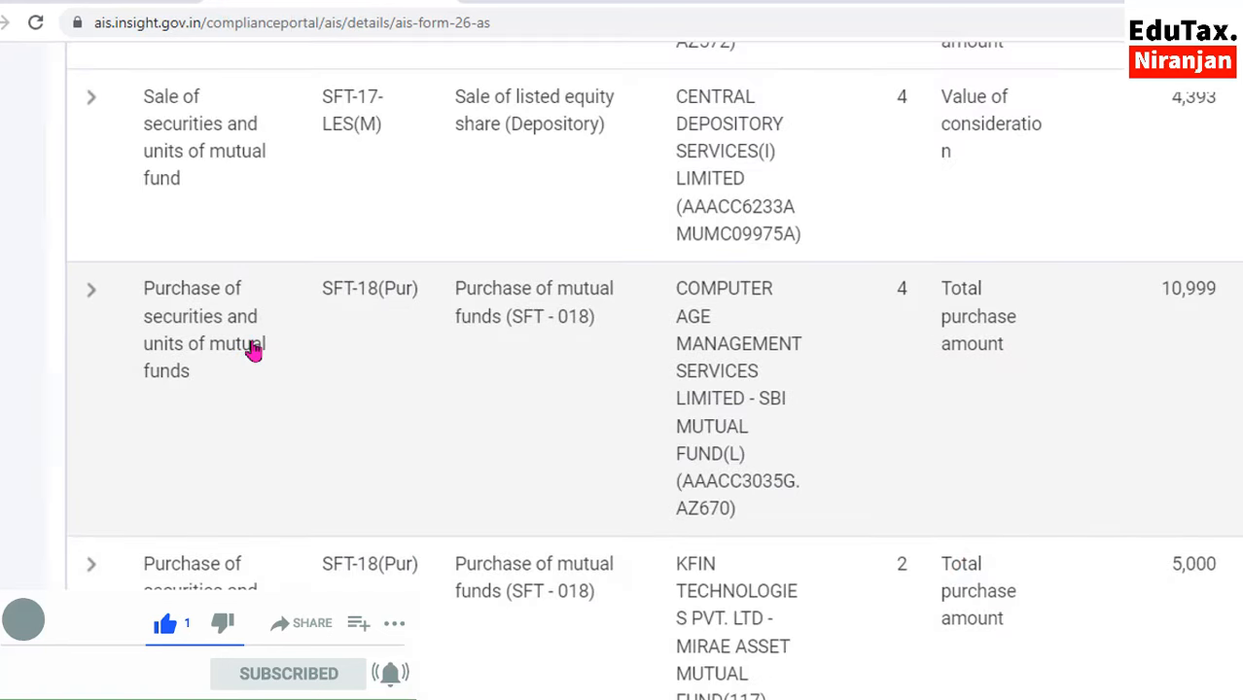
pyautogui.scroll(1, 214, 335)
pyautogui.scroll(1, 618, 306)
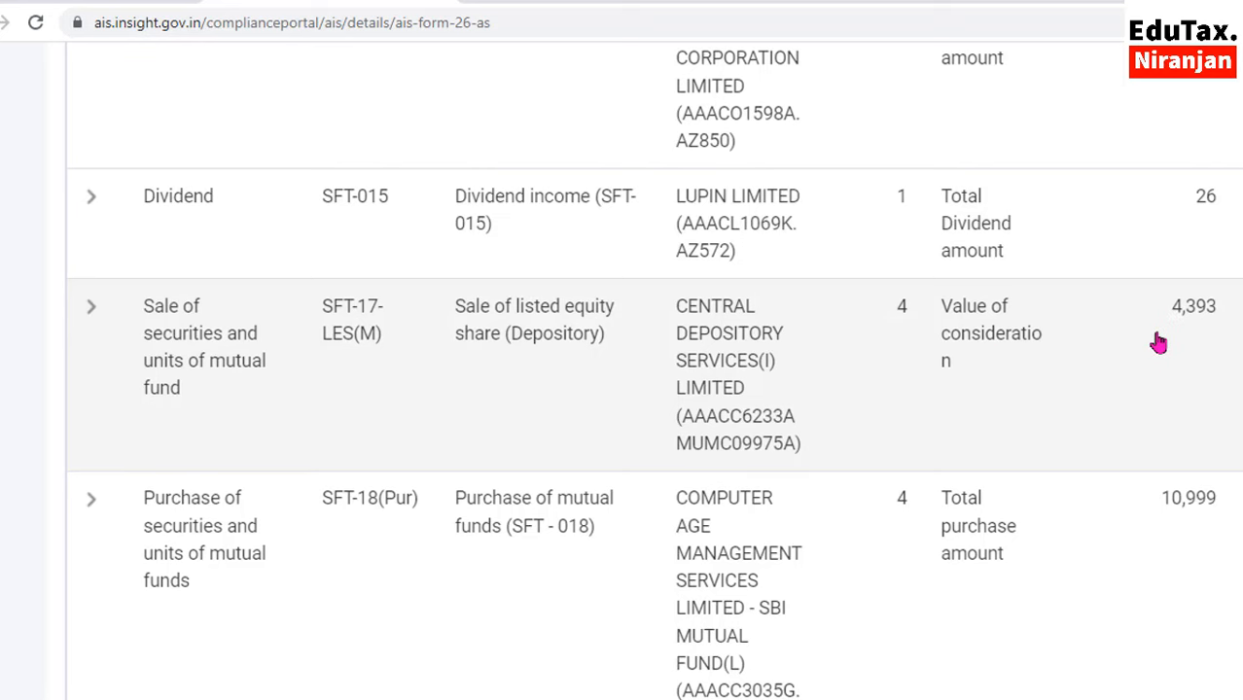
# Expand the Sale of securities row to list the four equity share sales
pyautogui.click(720, 347)
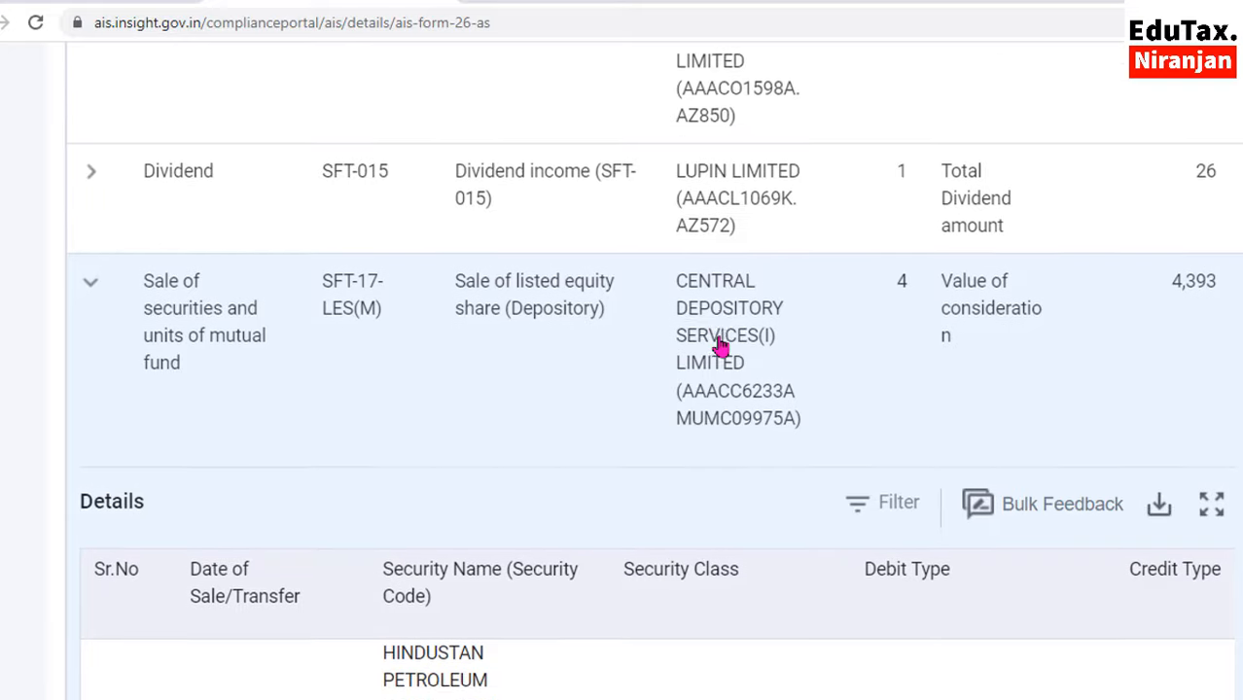
pyautogui.scroll(-4, 719, 348)
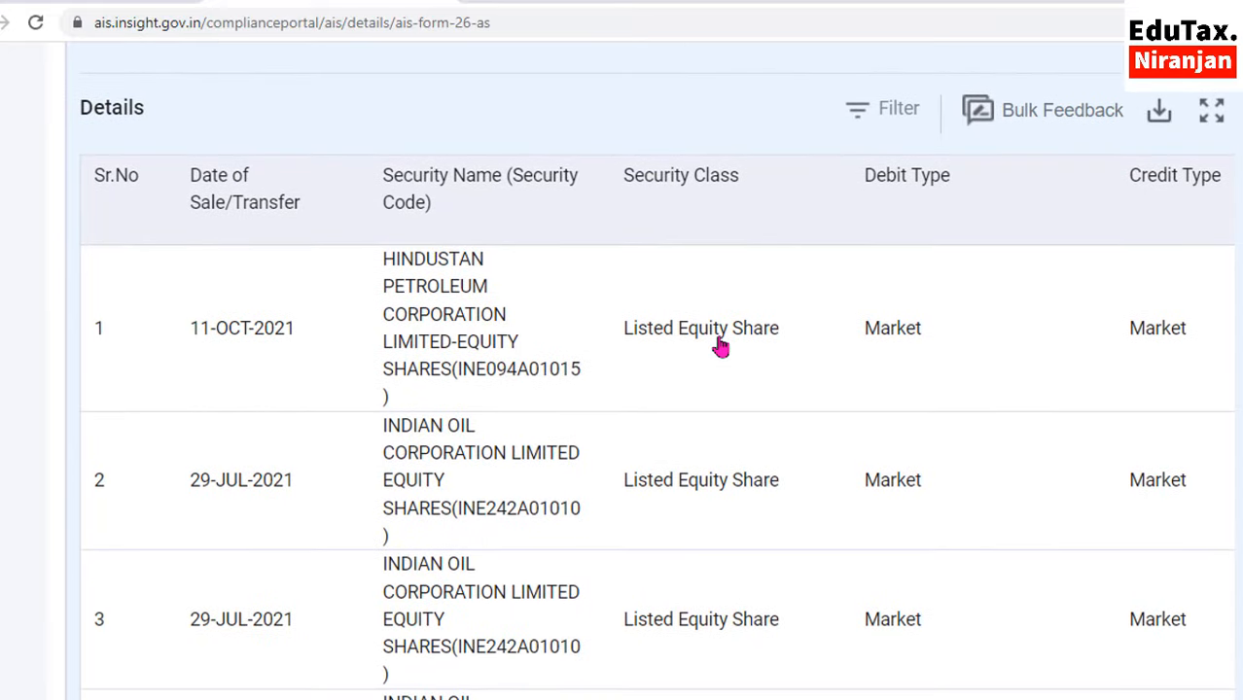
pyautogui.scroll(-1, 720, 347)
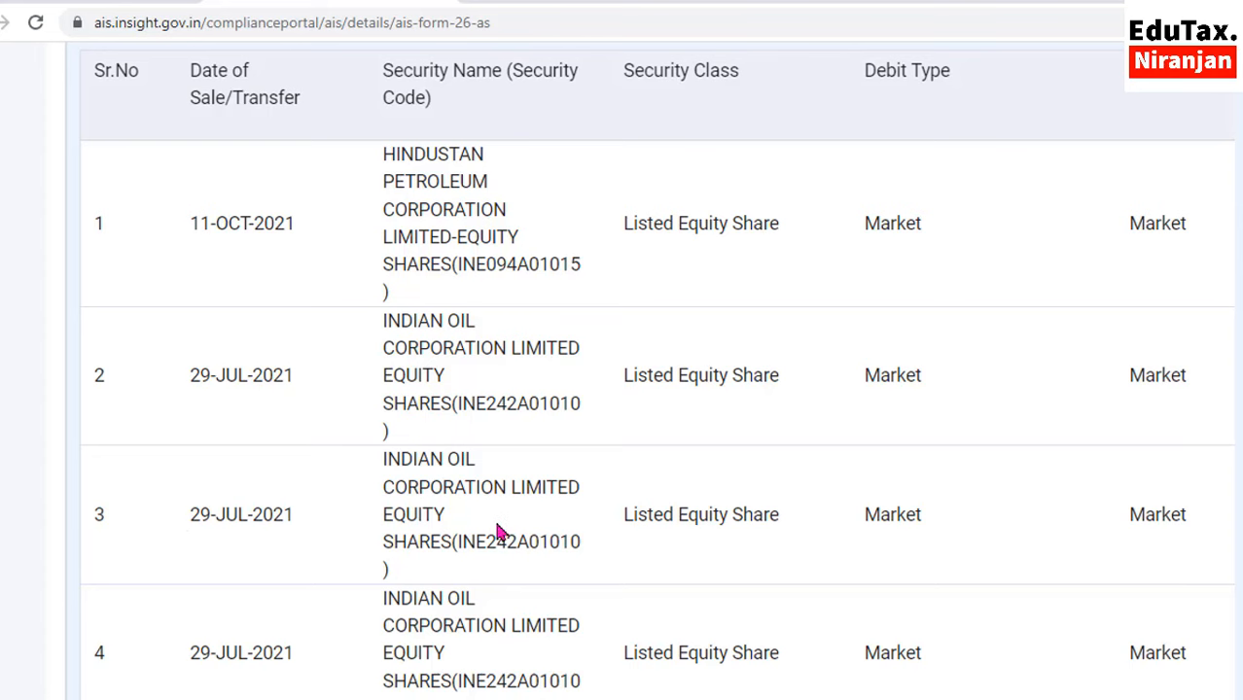
pyautogui.scroll(-1, 498, 533)
# Compare with the calculation sheet, then scroll the AIS details right to show costs 882, 904, 899
pyautogui.moveTo(730, 696)
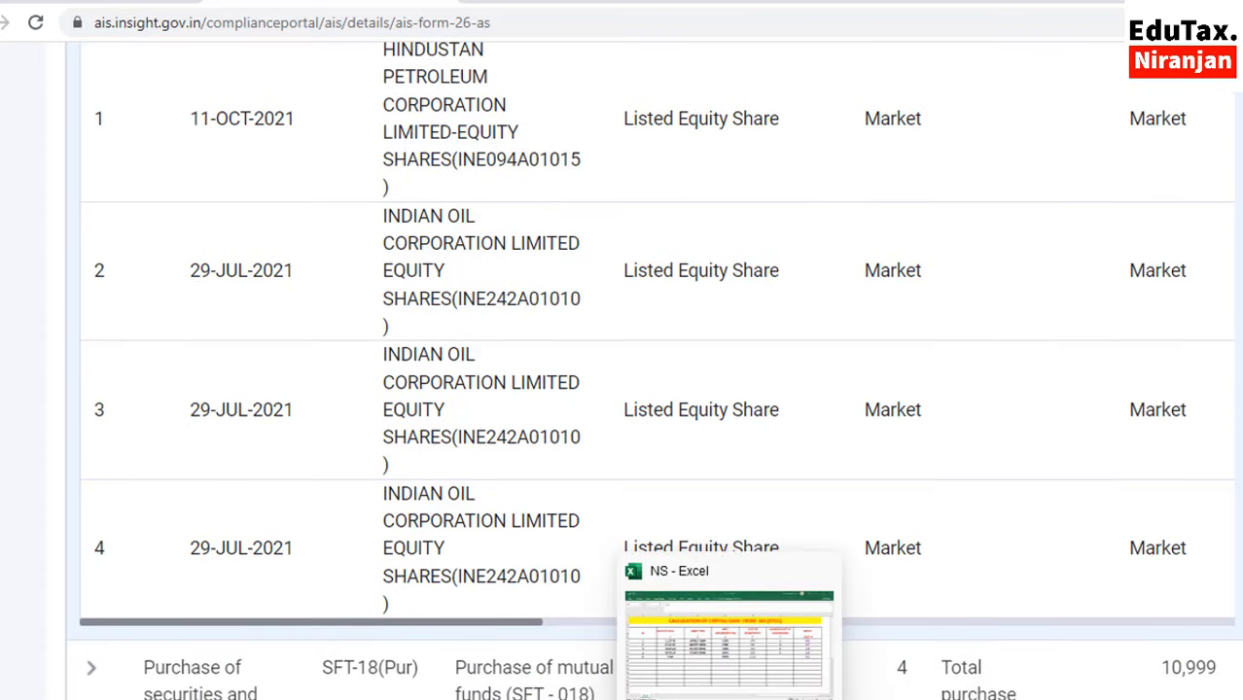
pyautogui.click(727, 672)
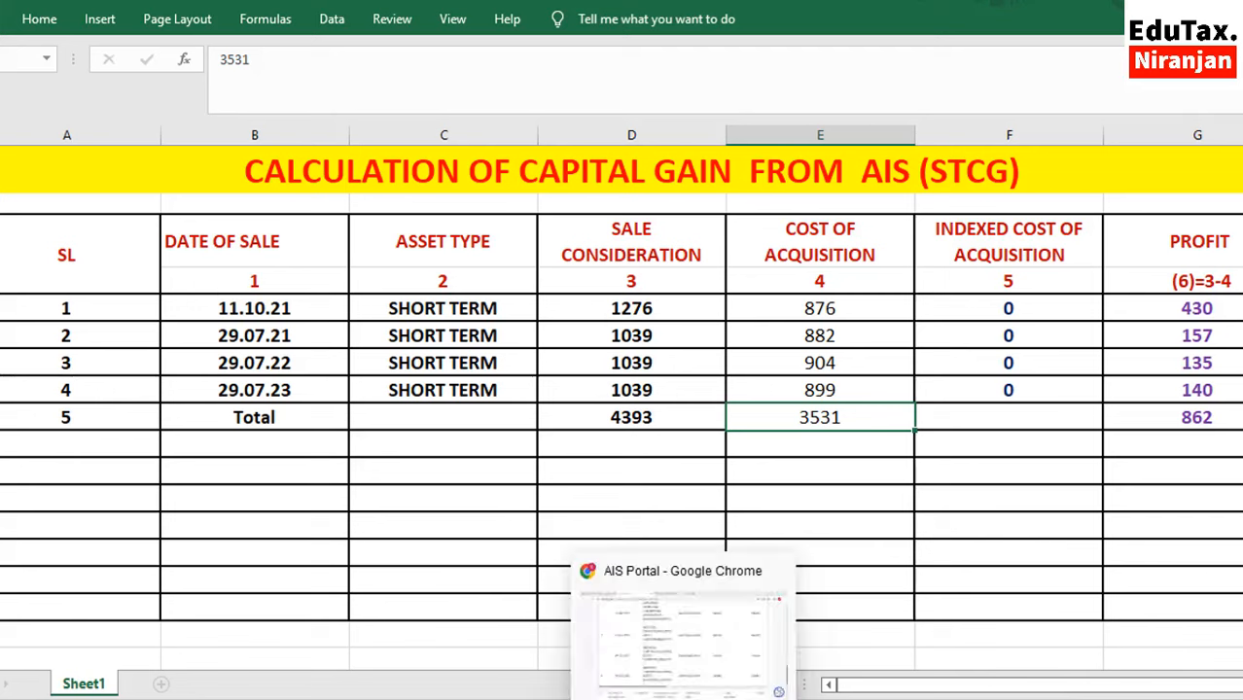
pyautogui.click(685, 680)
pyautogui.scroll(3, 422, 544)
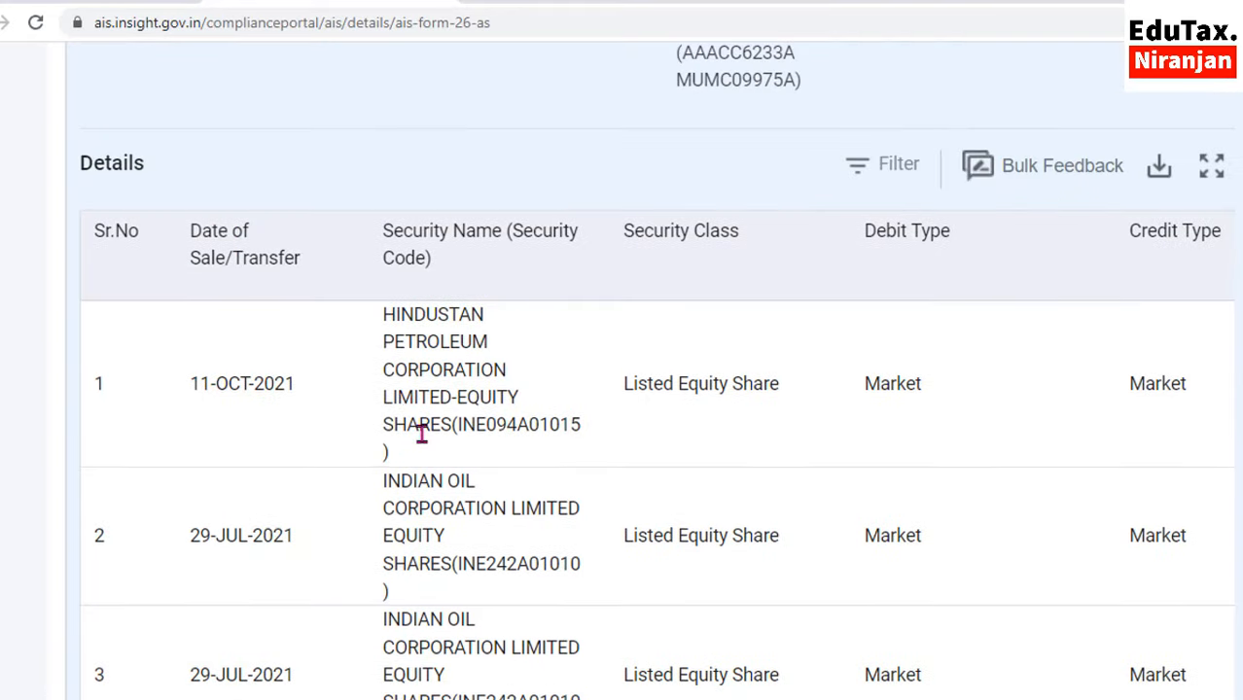
pyautogui.scroll(-4, 905, 317)
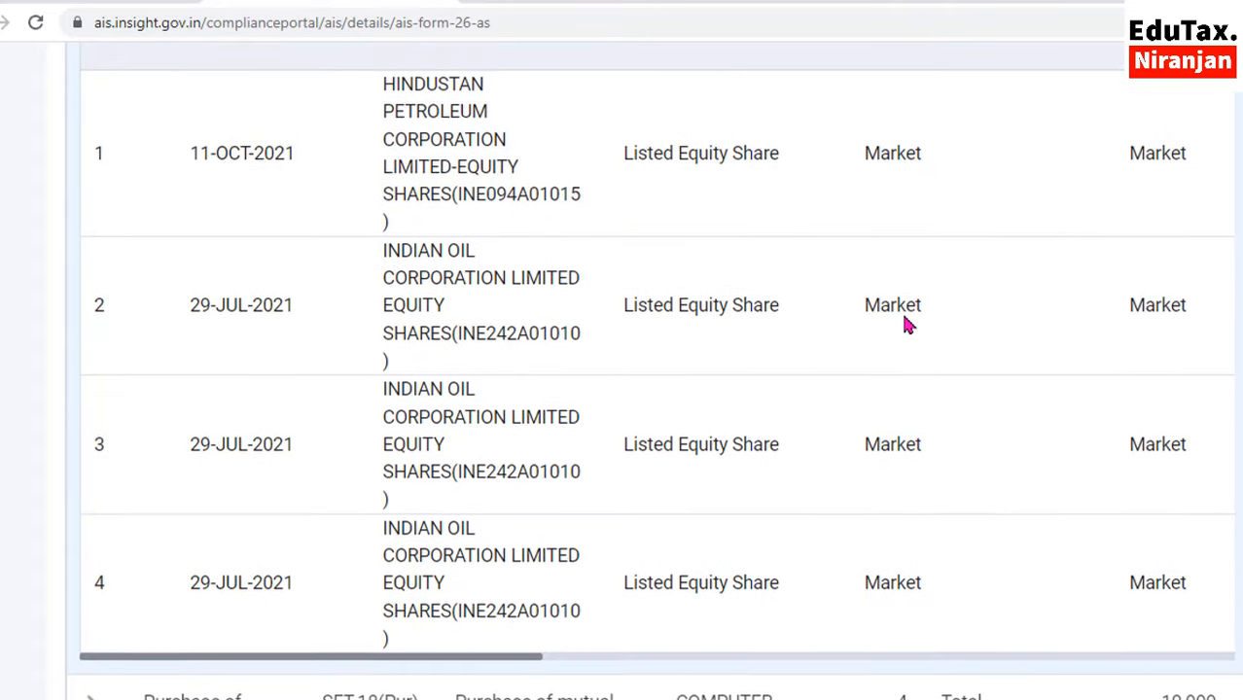
pyautogui.scroll(-1, 904, 325)
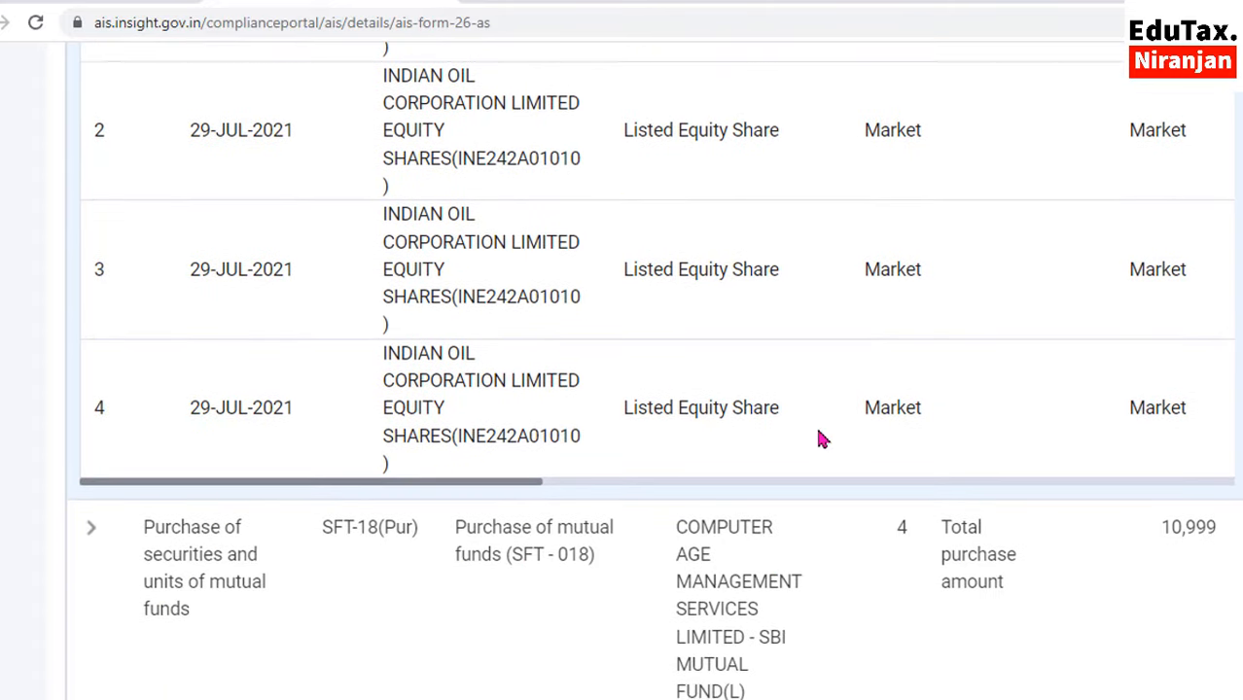
pyautogui.moveTo(526, 485); pyautogui.dragTo(992, 485)
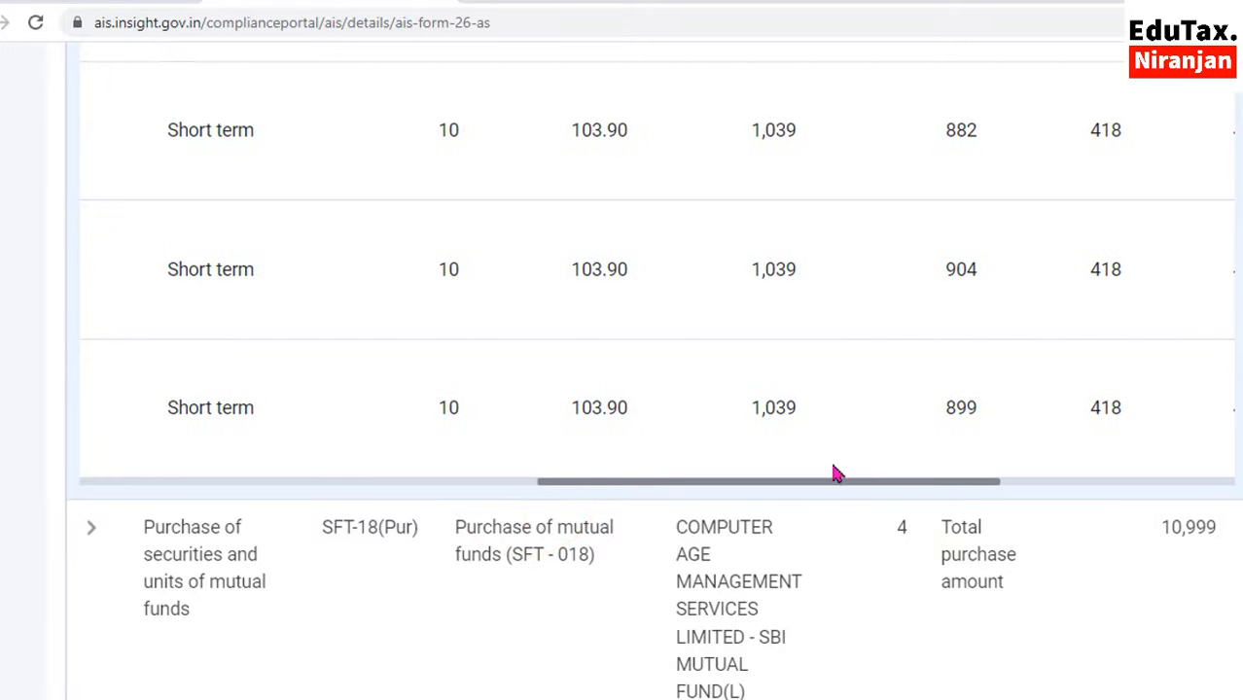
pyautogui.scroll(1, 208, 304)
pyautogui.scroll(4, 208, 301)
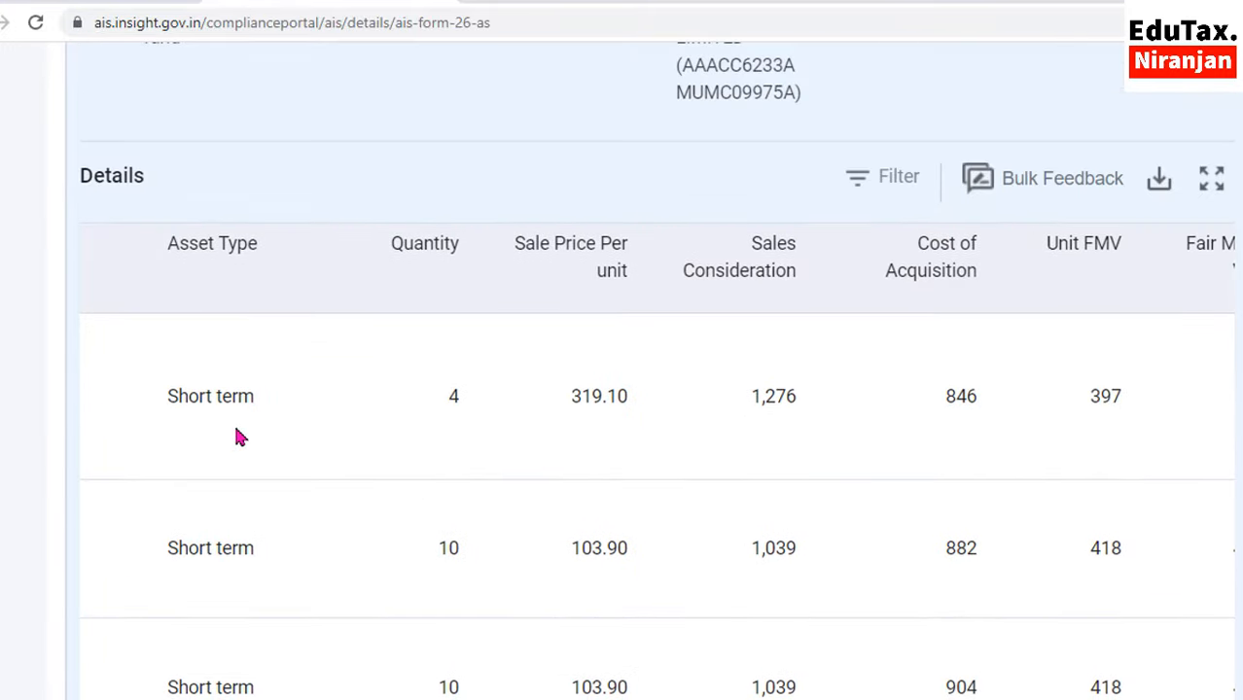
pyautogui.scroll(-2, 241, 437)
pyautogui.scroll(-2, 242, 438)
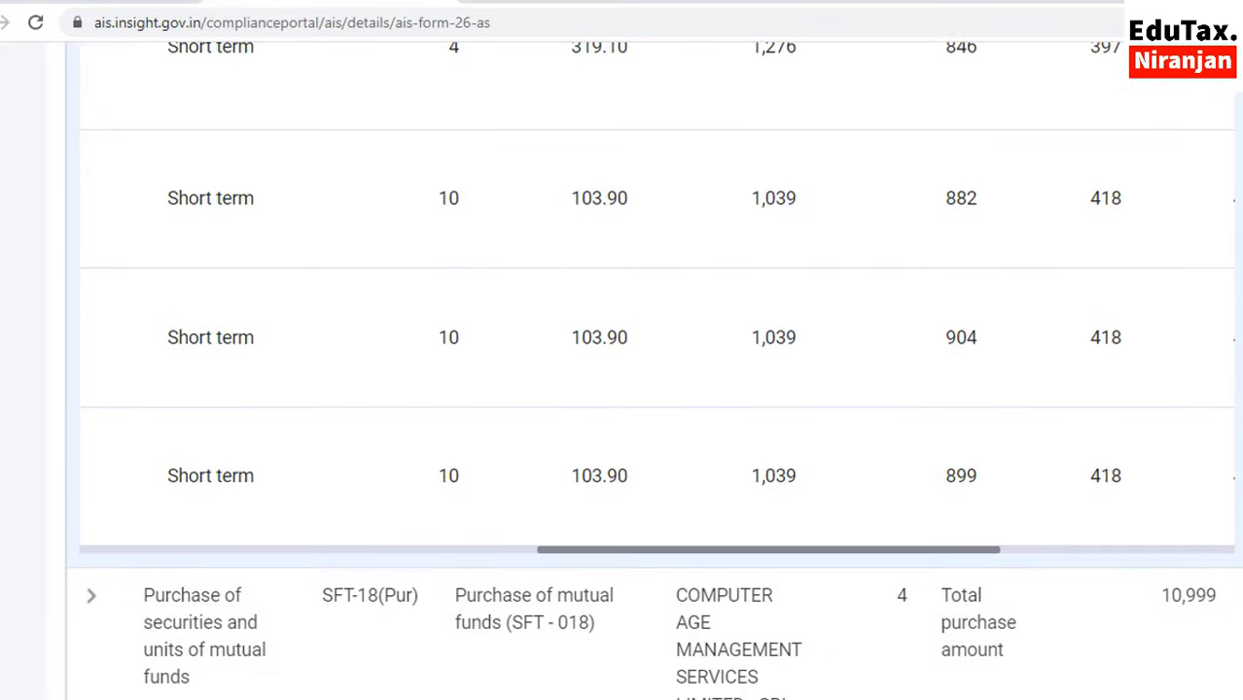
pyautogui.click(726, 675)
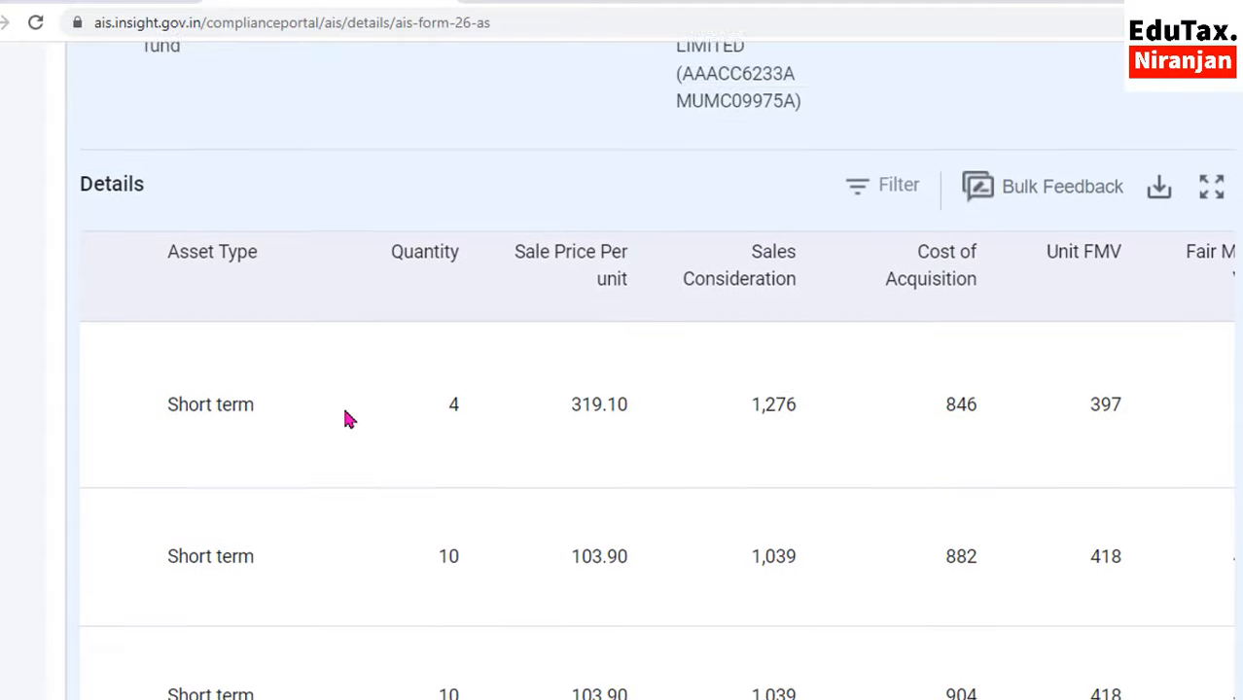
pyautogui.scroll(-2, 348, 418)
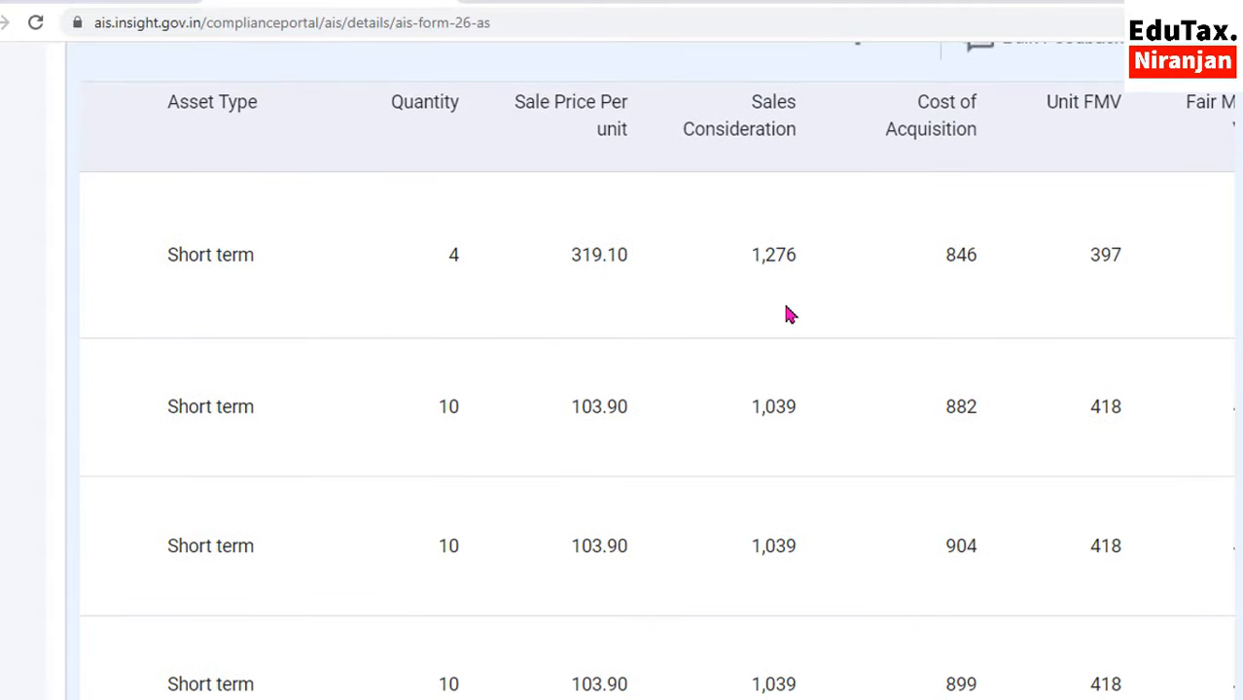
pyautogui.moveTo(754, 257); pyautogui.dragTo(806, 263)
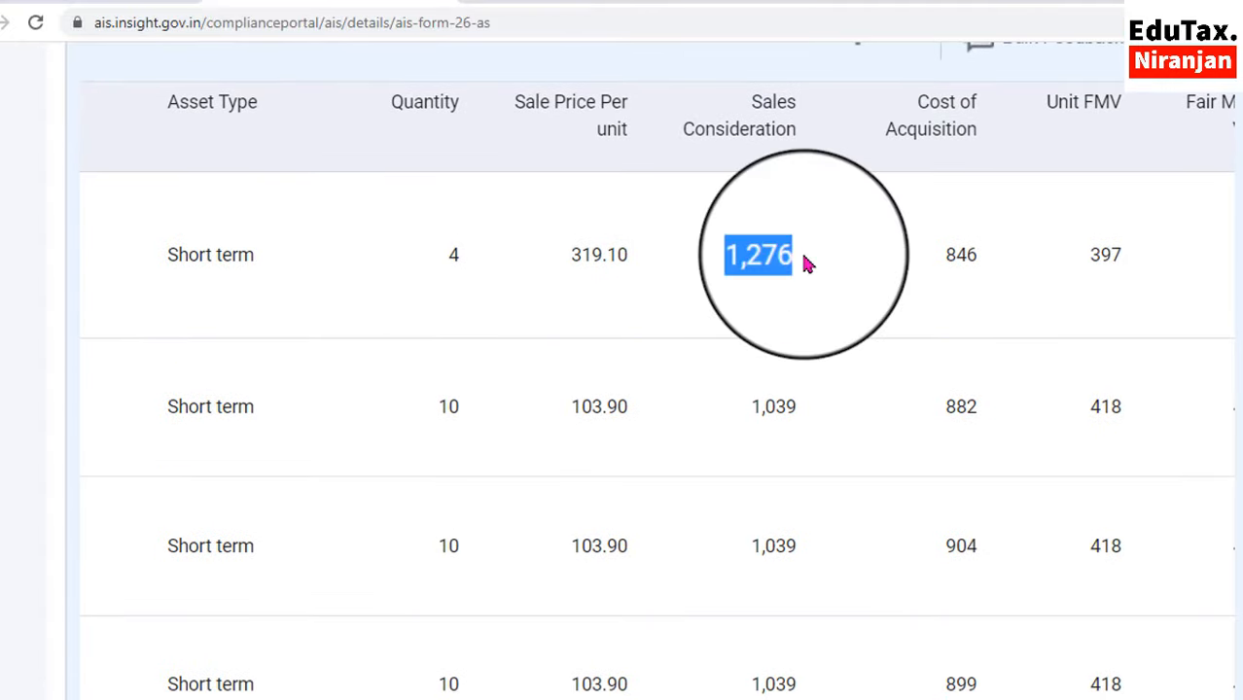
pyautogui.click(962, 255)
pyautogui.doubleClick(961, 255)
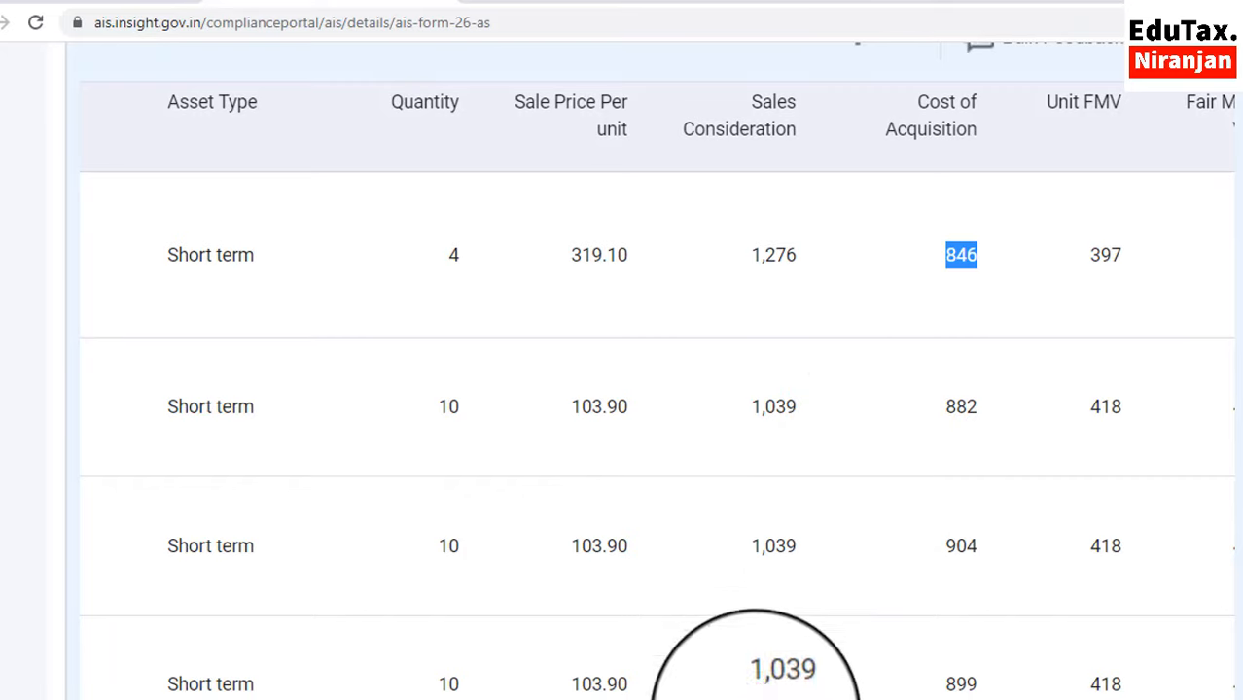
pyautogui.click(707, 646)
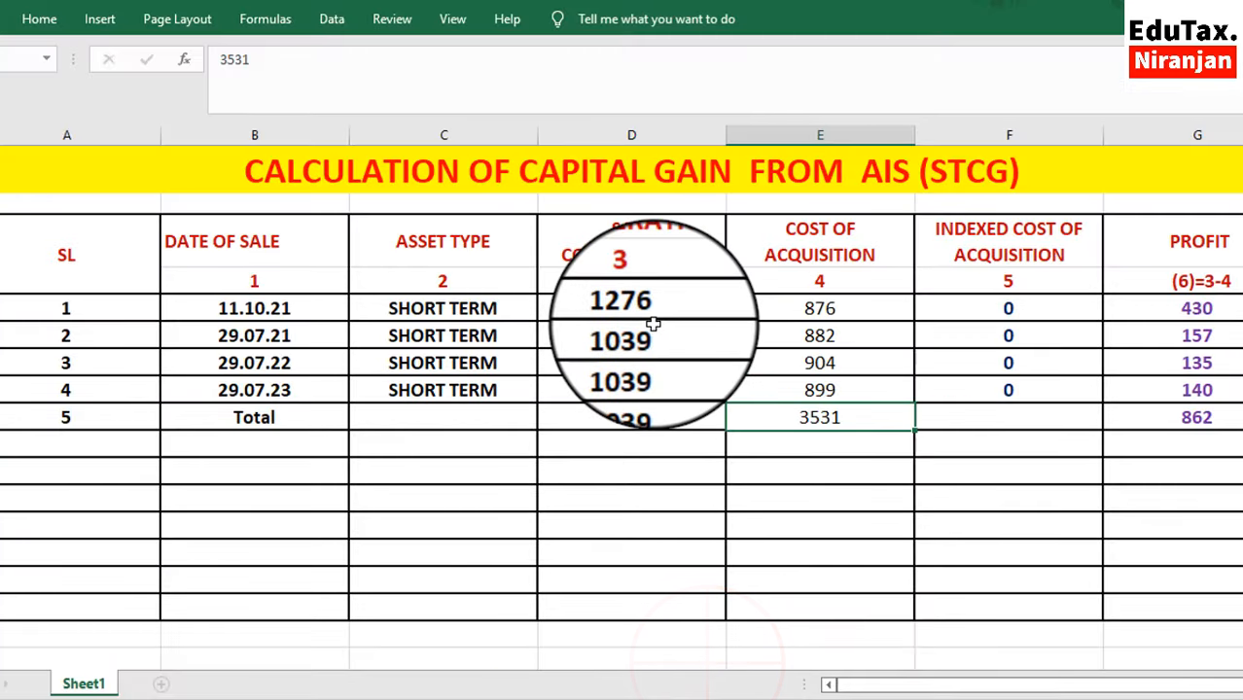
pyautogui.click(820, 311)
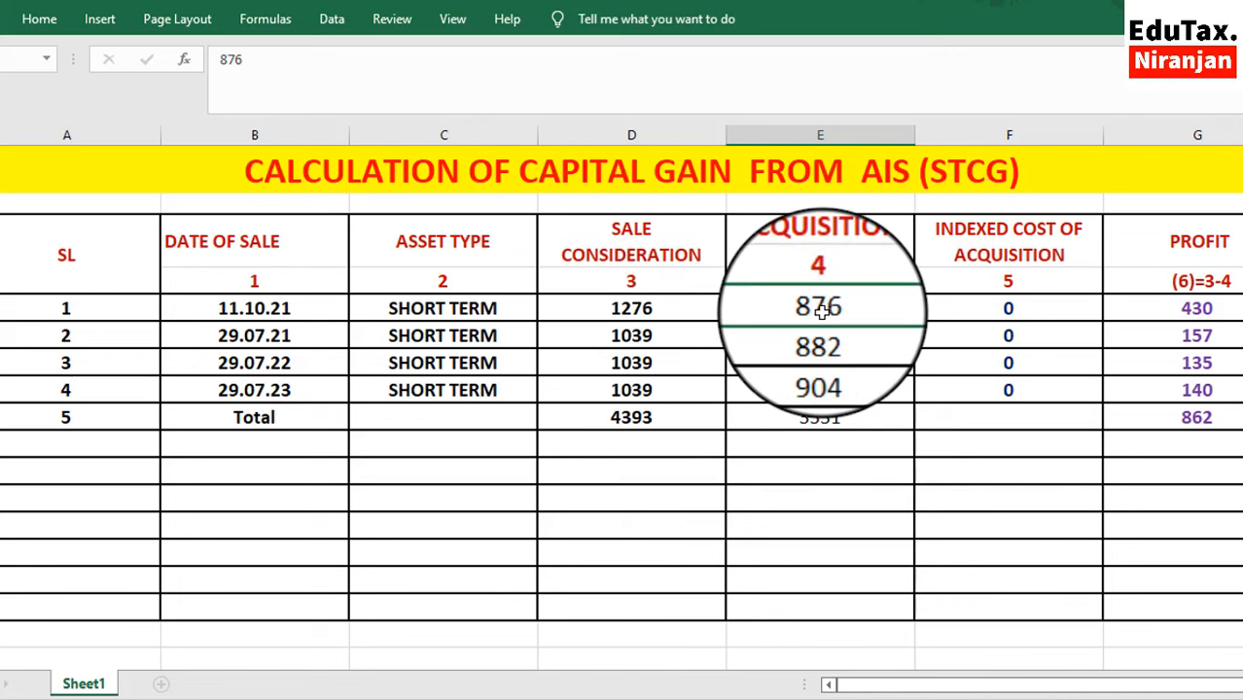
pyautogui.click(627, 309)
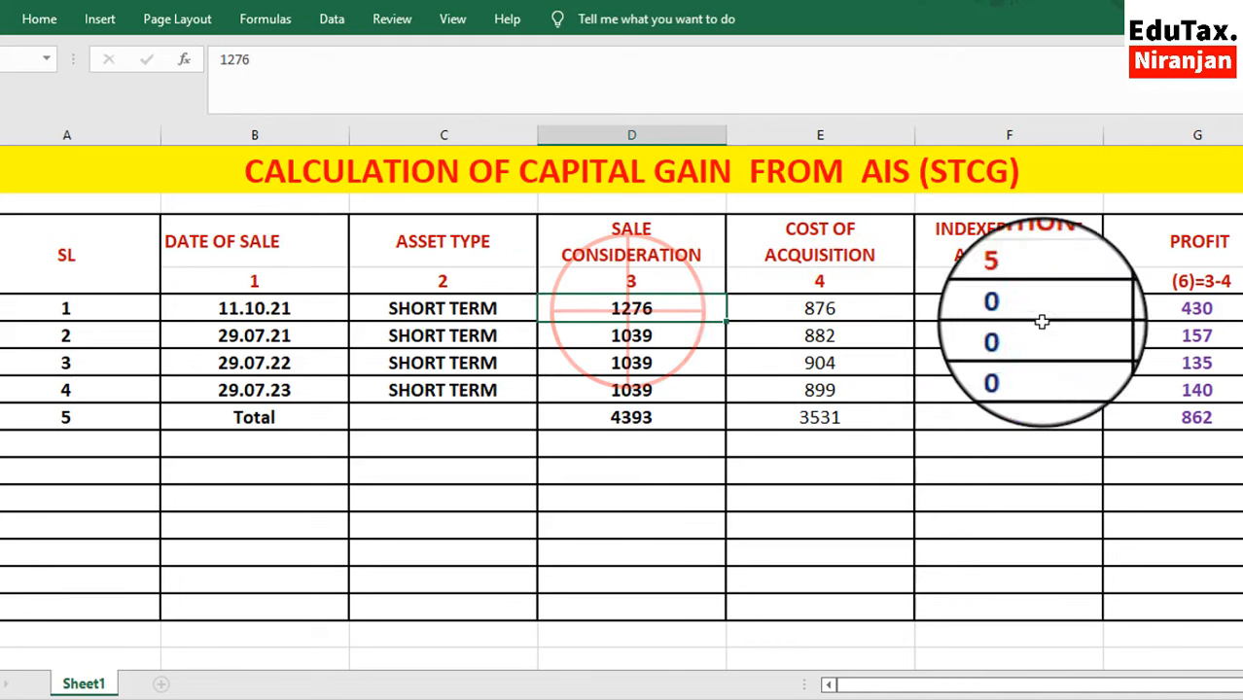
pyautogui.click(1211, 312)
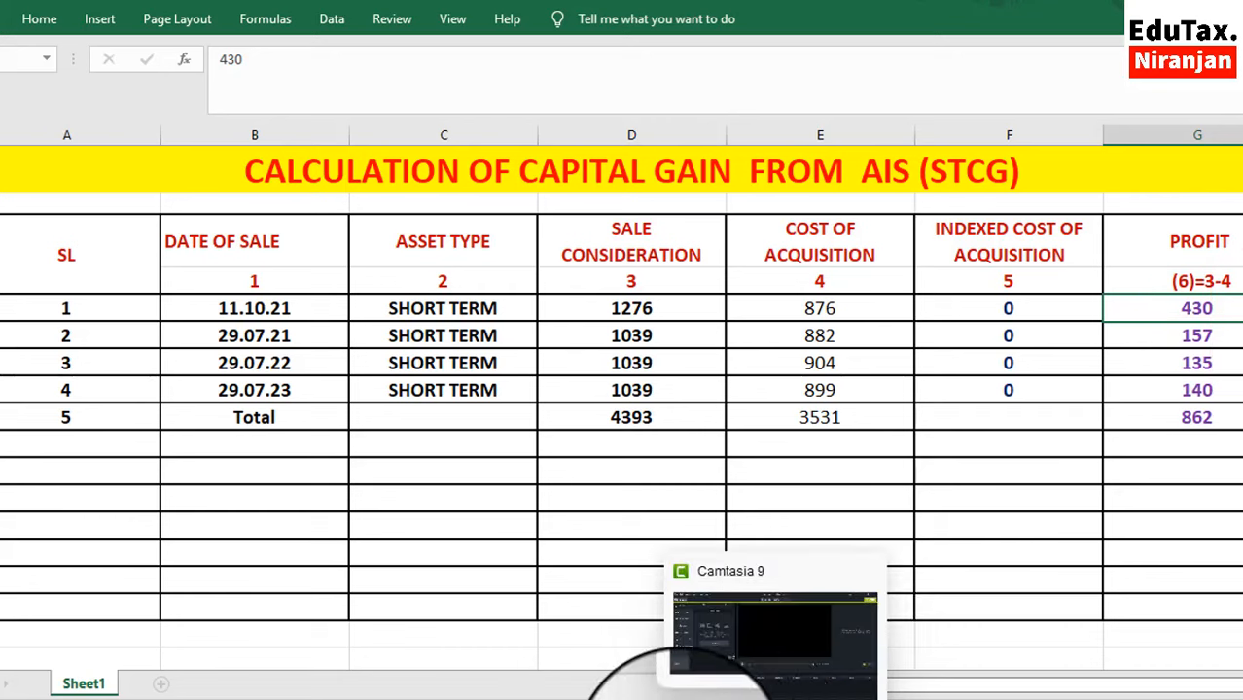
pyautogui.moveTo(691, 699)
pyautogui.click(703, 671)
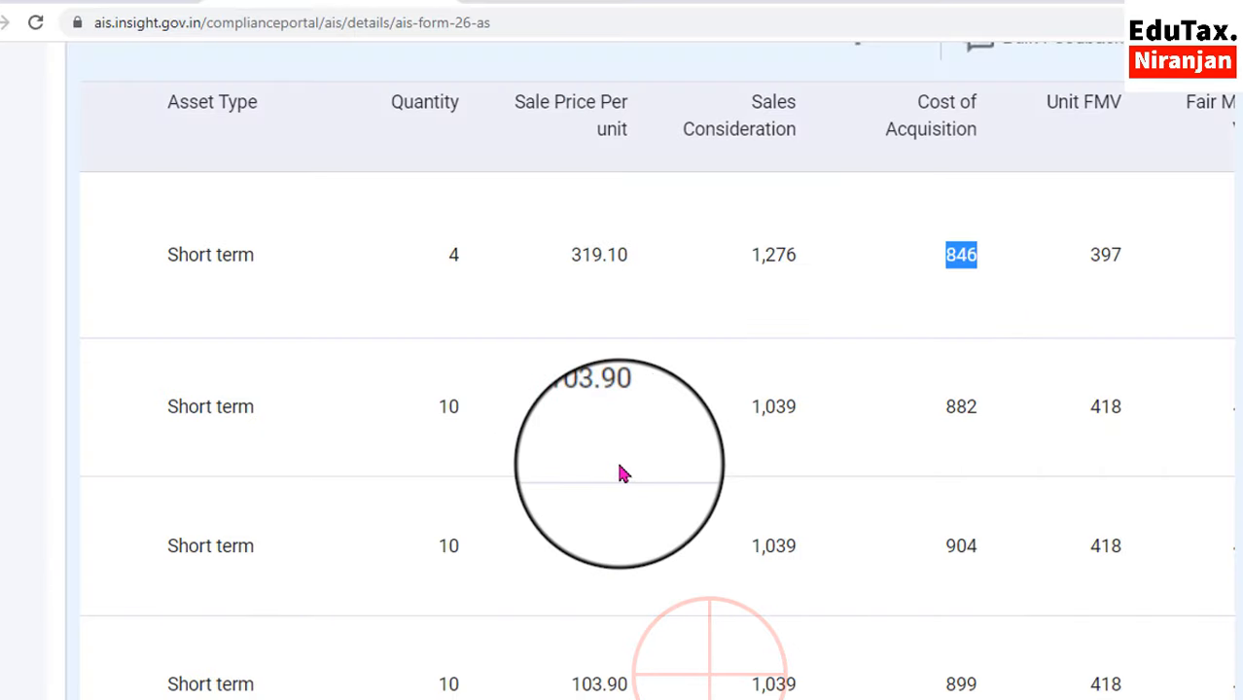
pyautogui.scroll(-1, 623, 474)
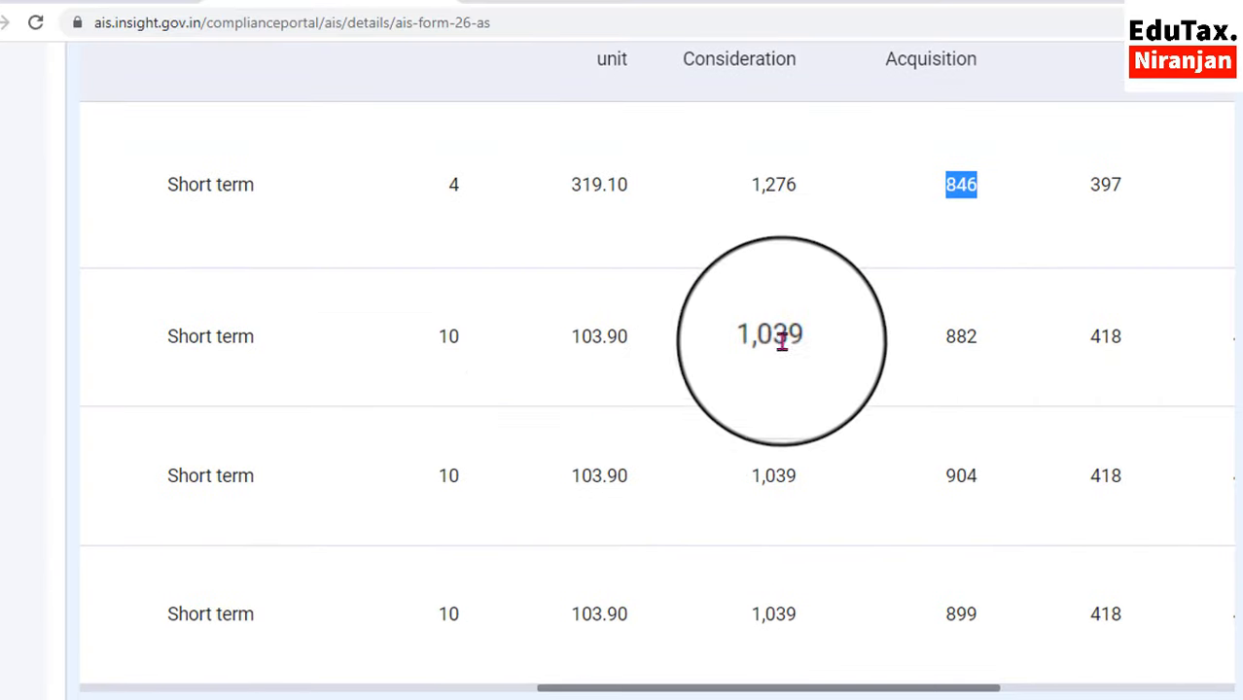
pyautogui.moveTo(758, 339); pyautogui.dragTo(791, 338)
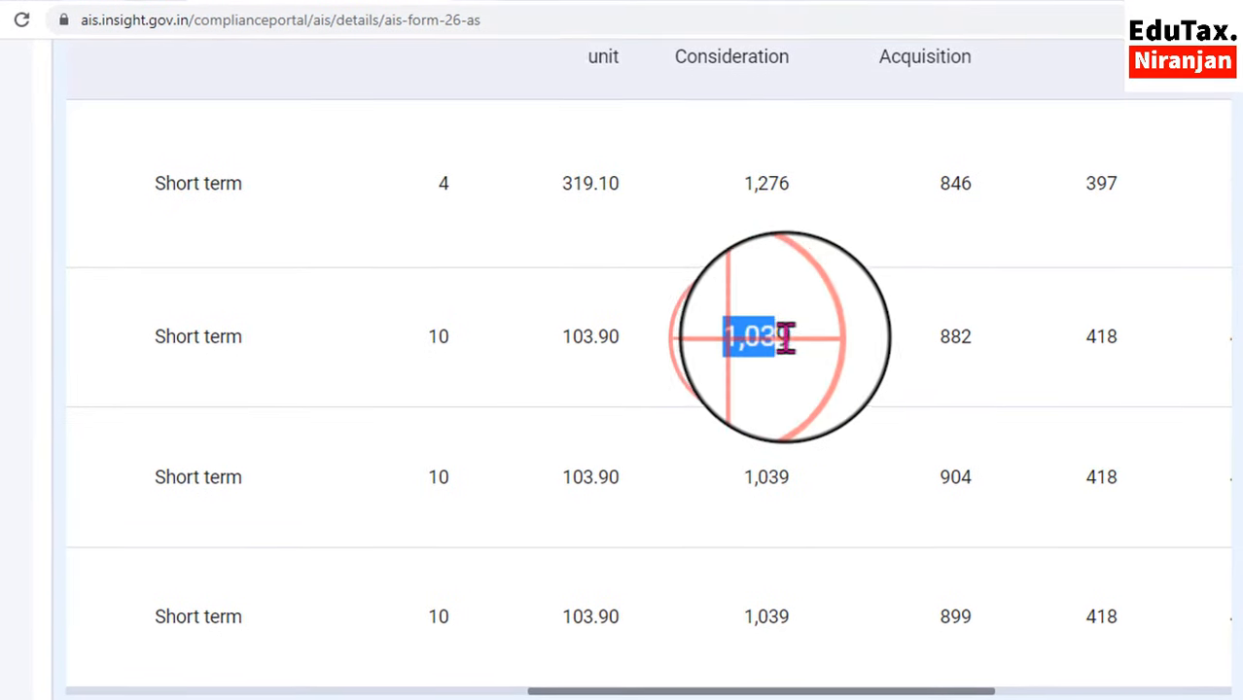
pyautogui.scroll(2, 785, 337)
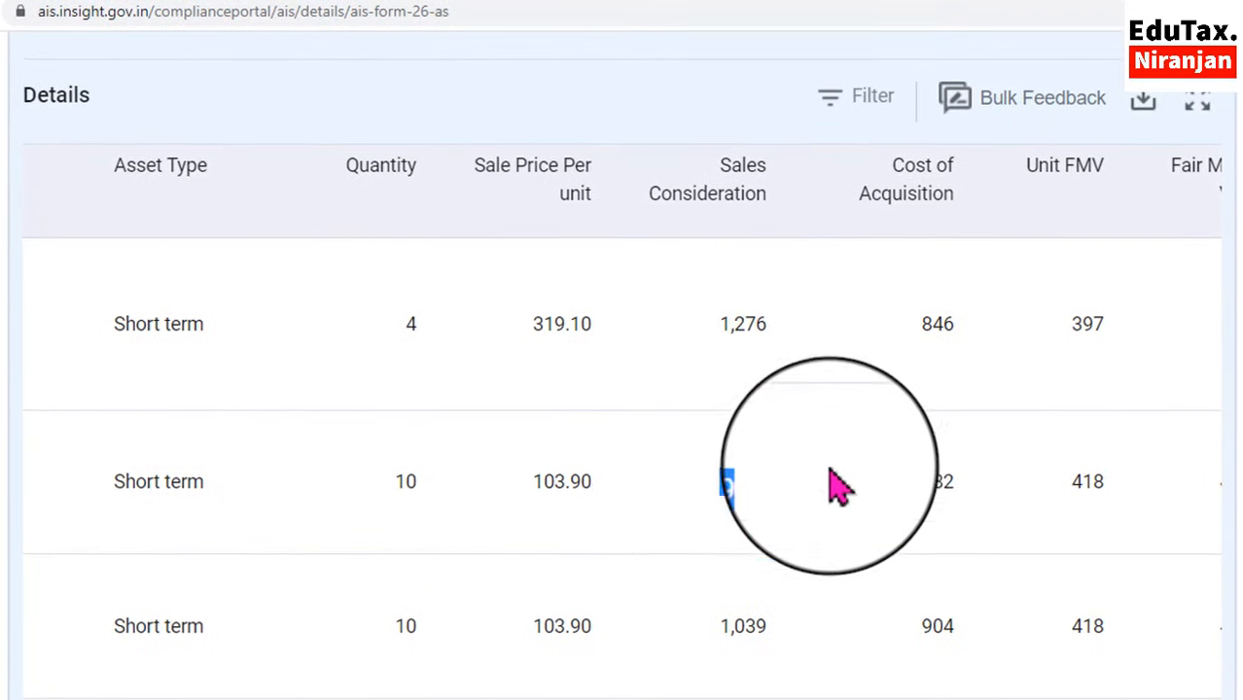
pyautogui.moveTo(919, 483); pyautogui.dragTo(963, 496)
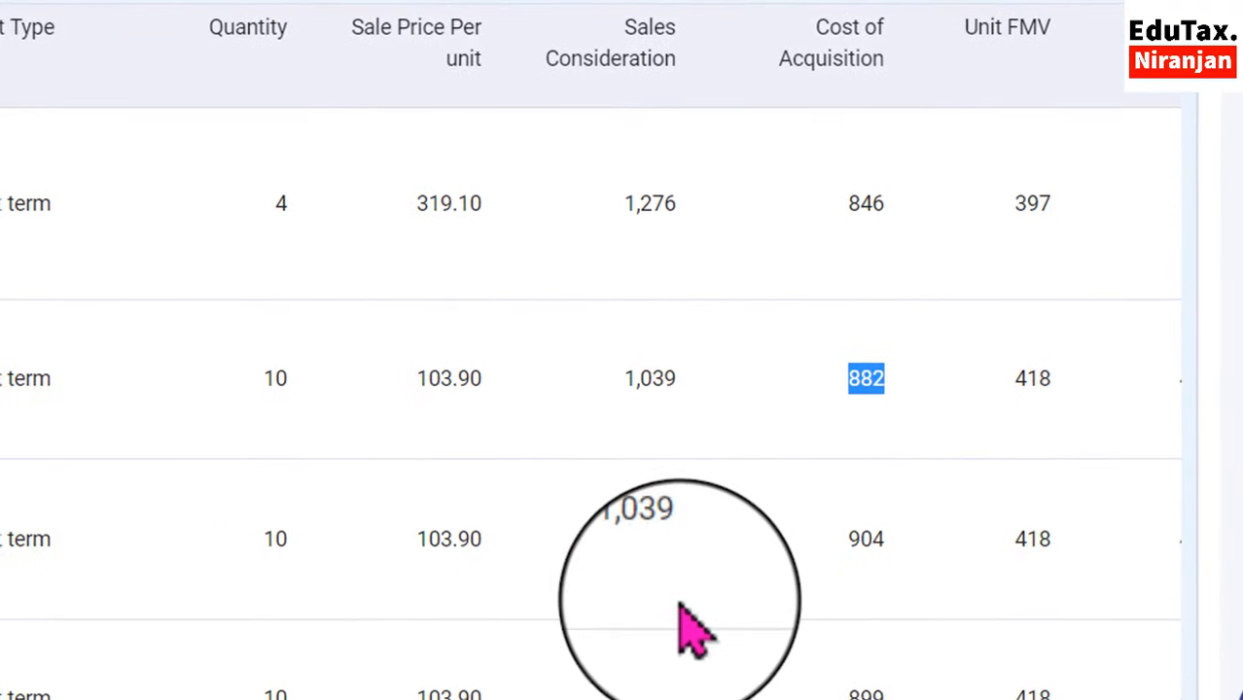
pyautogui.moveTo(627, 541); pyautogui.dragTo(698, 546)
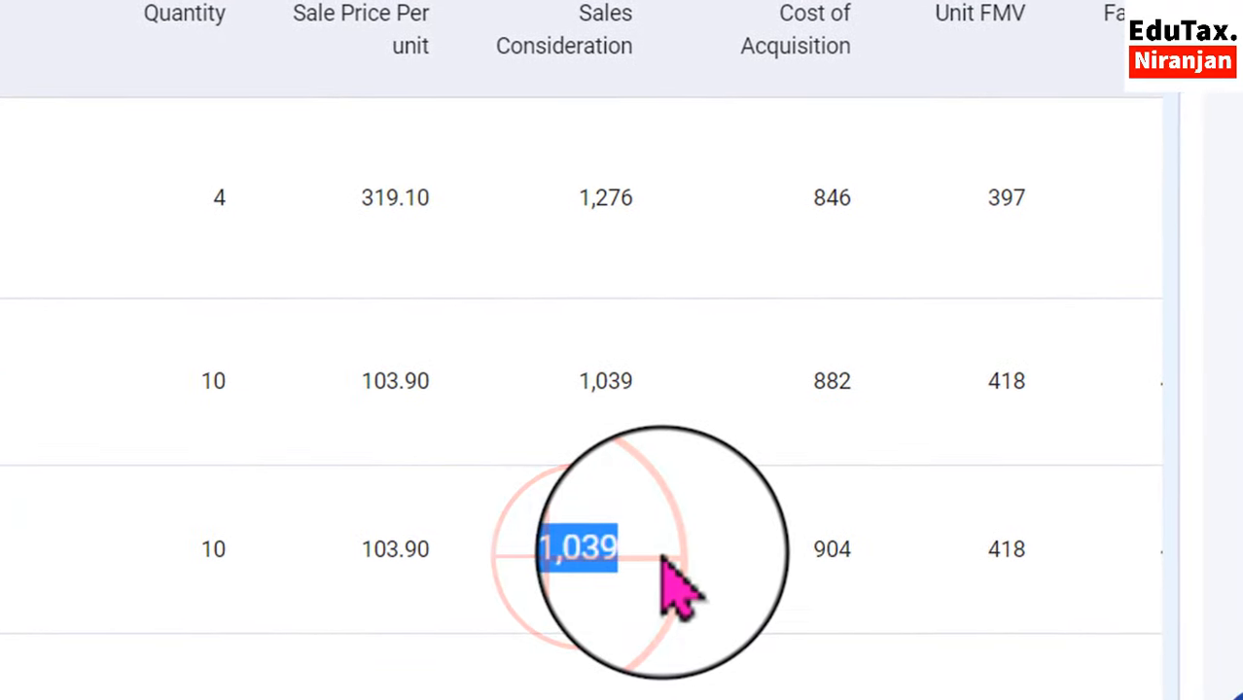
pyautogui.moveTo(815, 550); pyautogui.dragTo(891, 550)
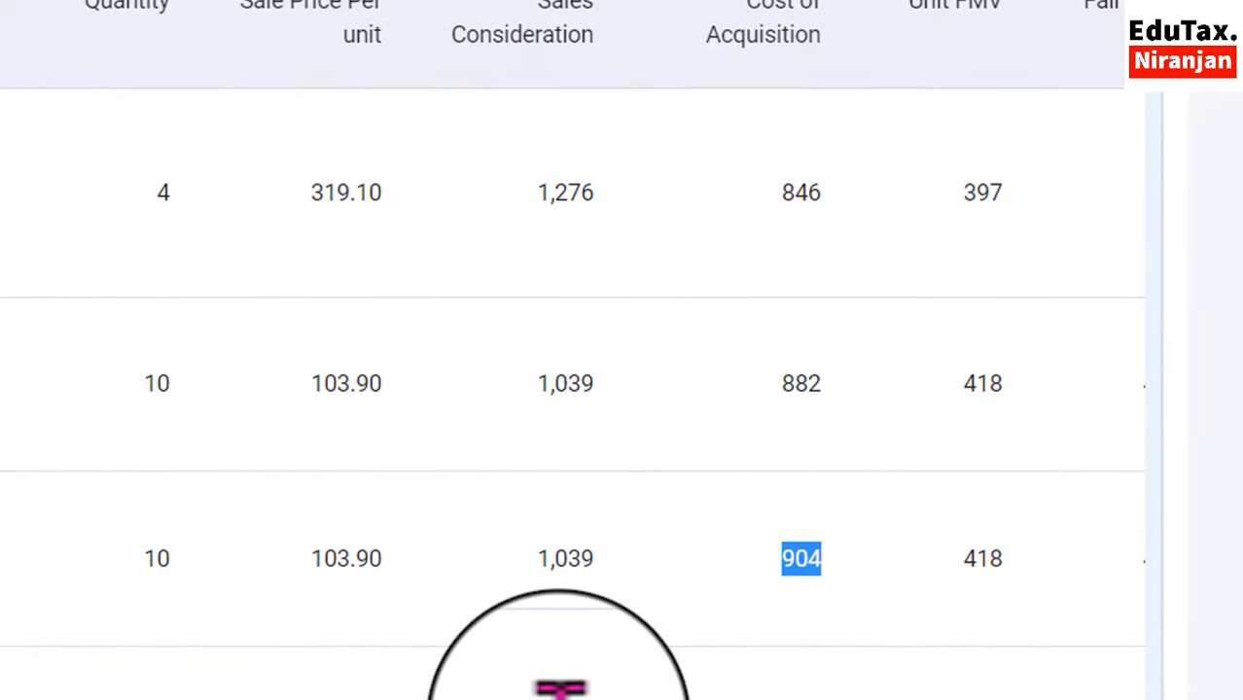
pyautogui.moveTo(517, 605); pyautogui.dragTo(576, 613)
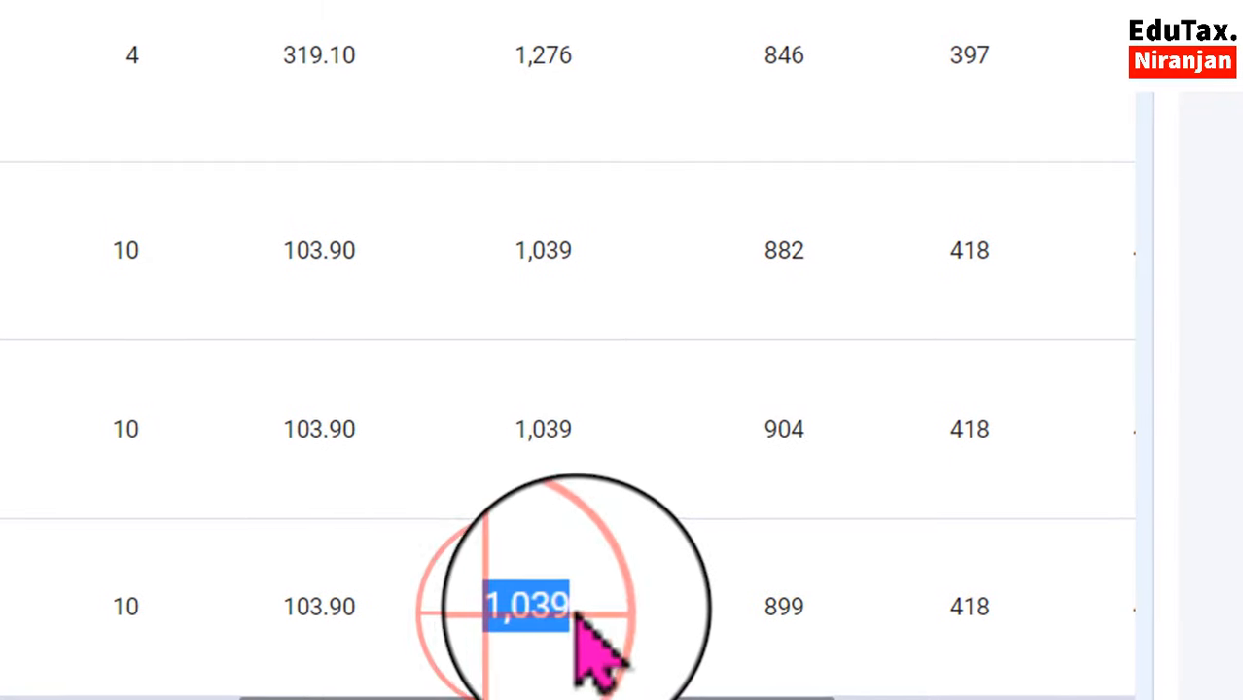
pyautogui.moveTo(744, 615); pyautogui.dragTo(814, 620)
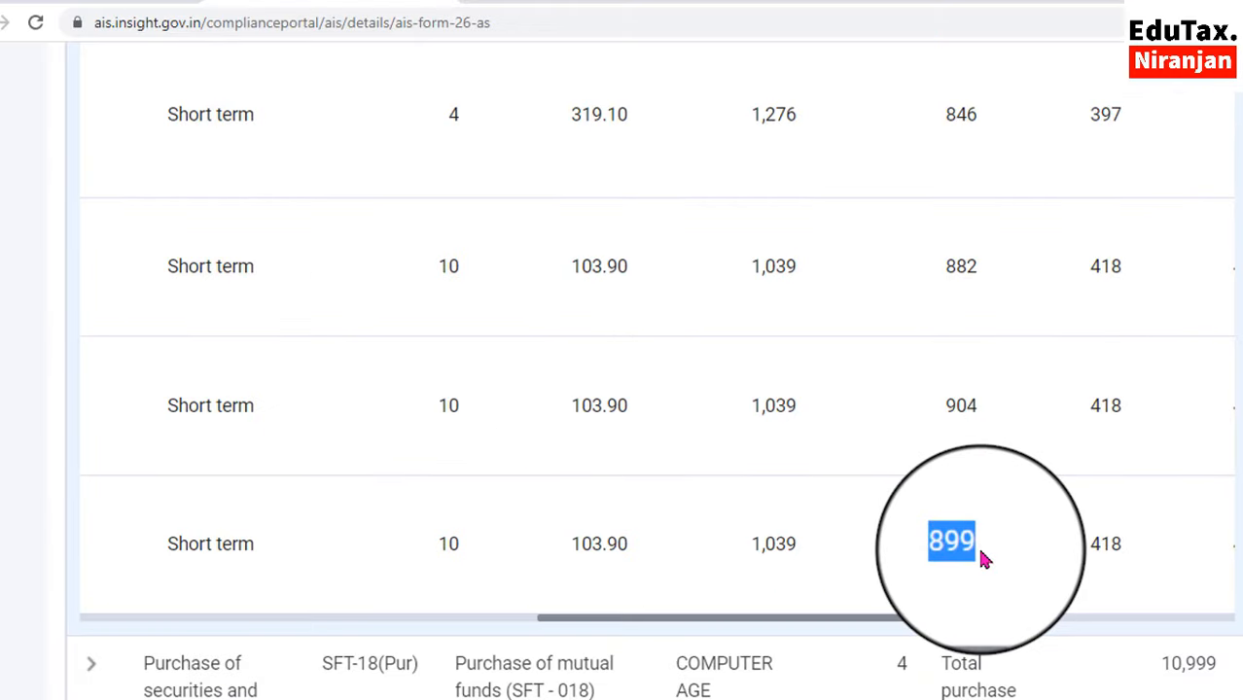
# Add the Section 111A equity share entry with cost 3,531 and short-term gain 862
pyautogui.click(736, 647)
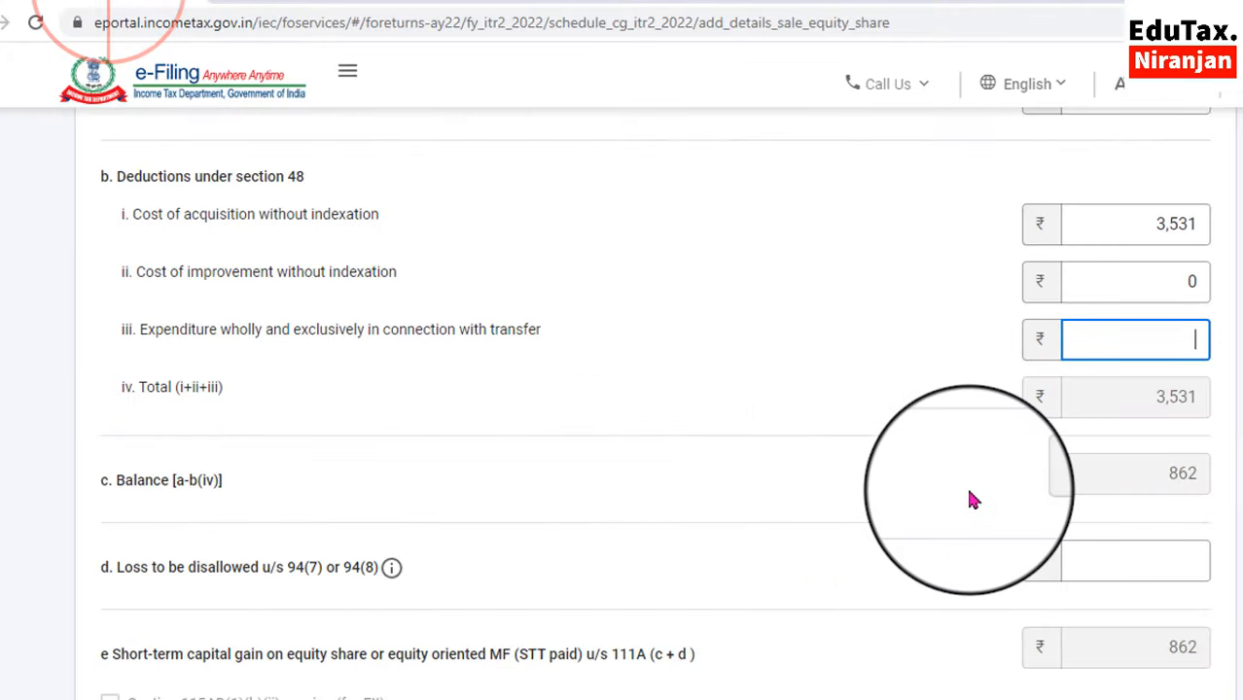
pyautogui.scroll(-3, 1172, 545)
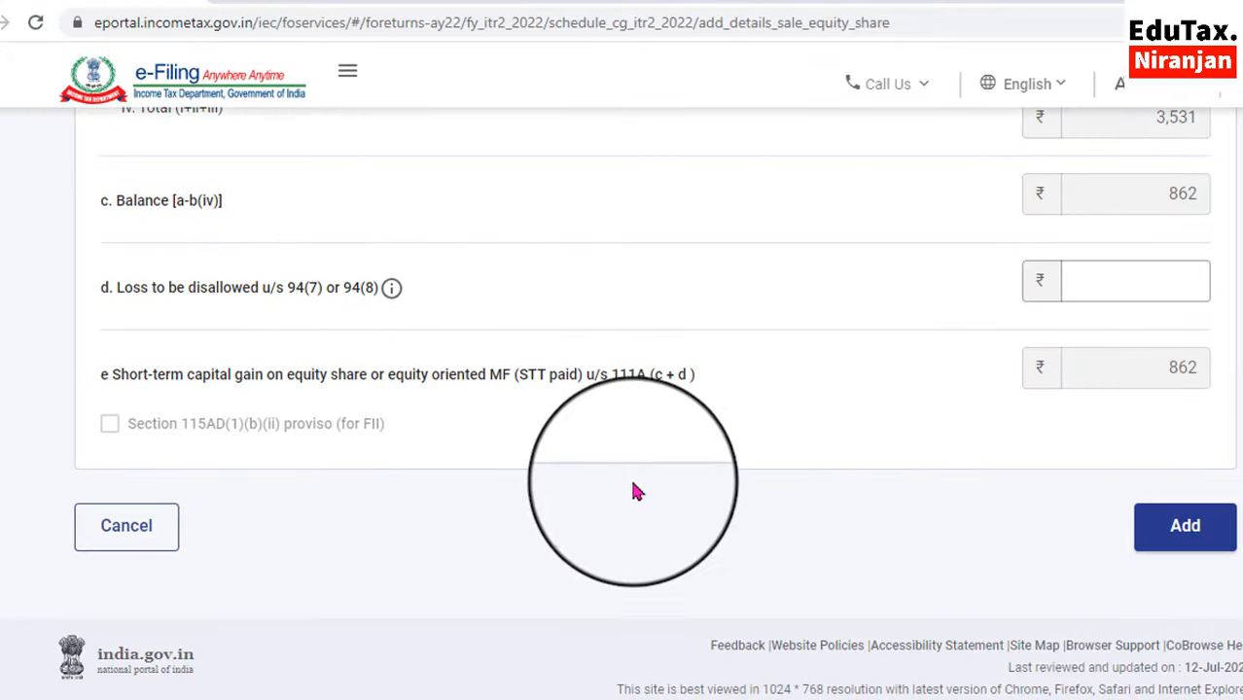
pyautogui.click(1175, 540)
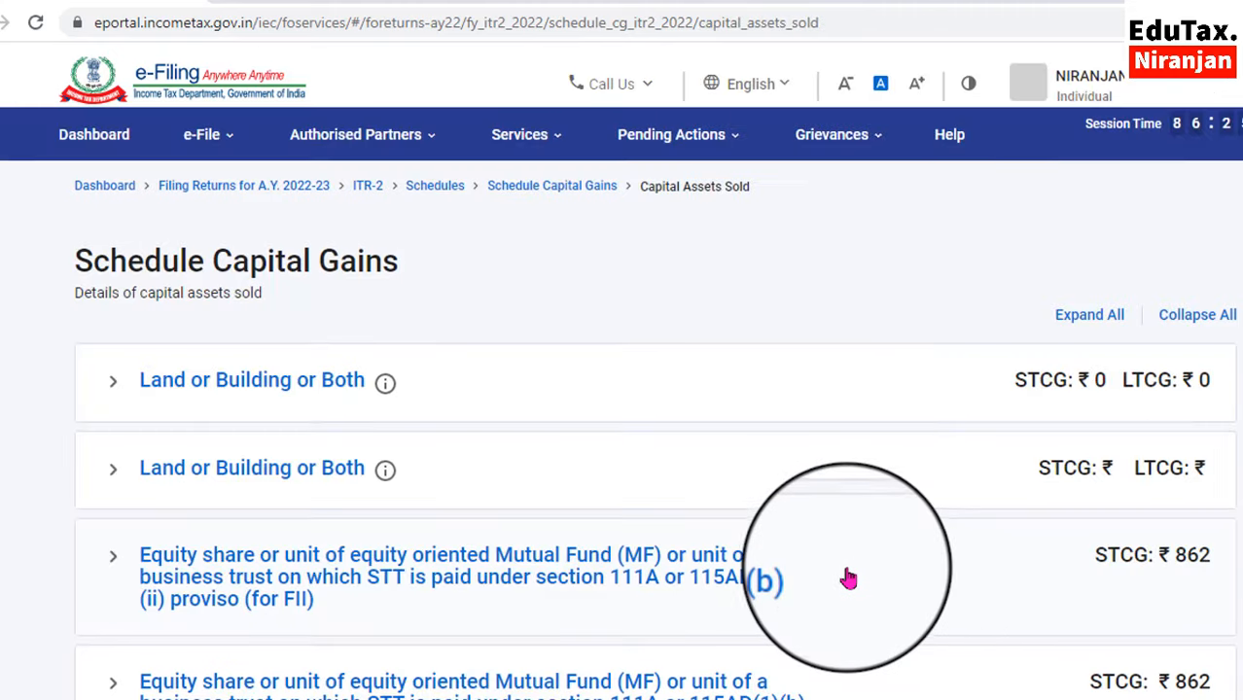
# Expand section F 'Information about accrual/receipt of capital gain' near the schedule's bottom
pyautogui.scroll(-2, 846, 569)
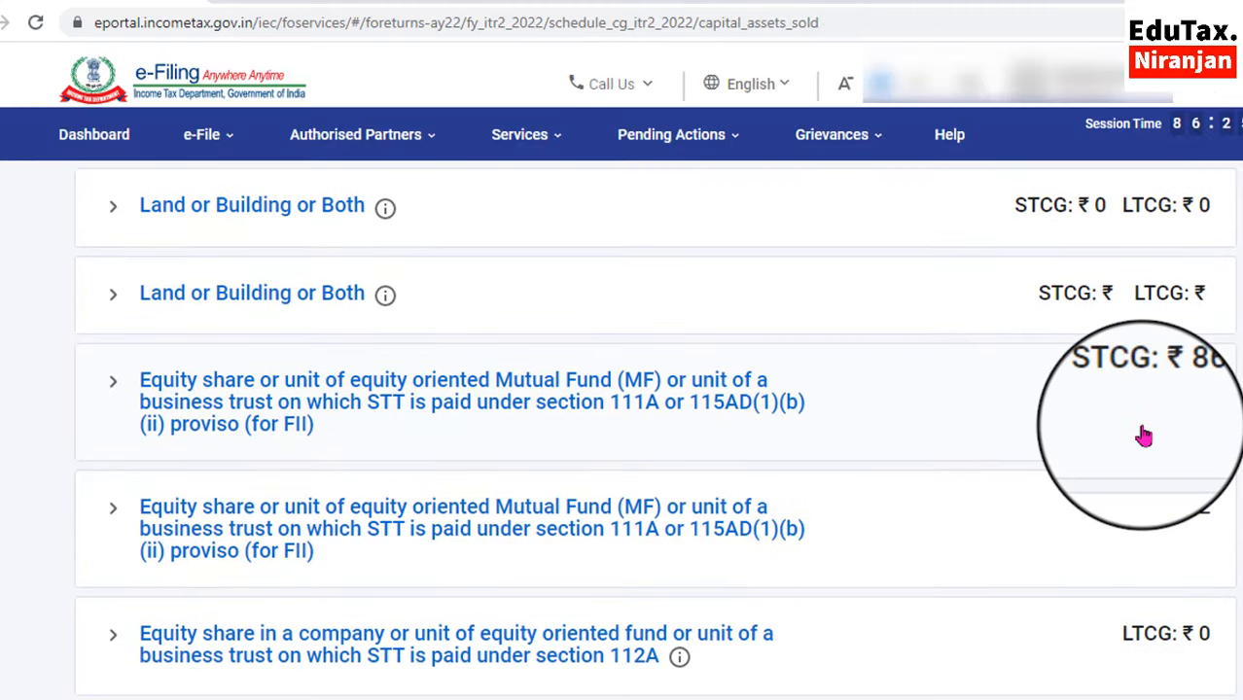
pyautogui.scroll(-3, 1134, 439)
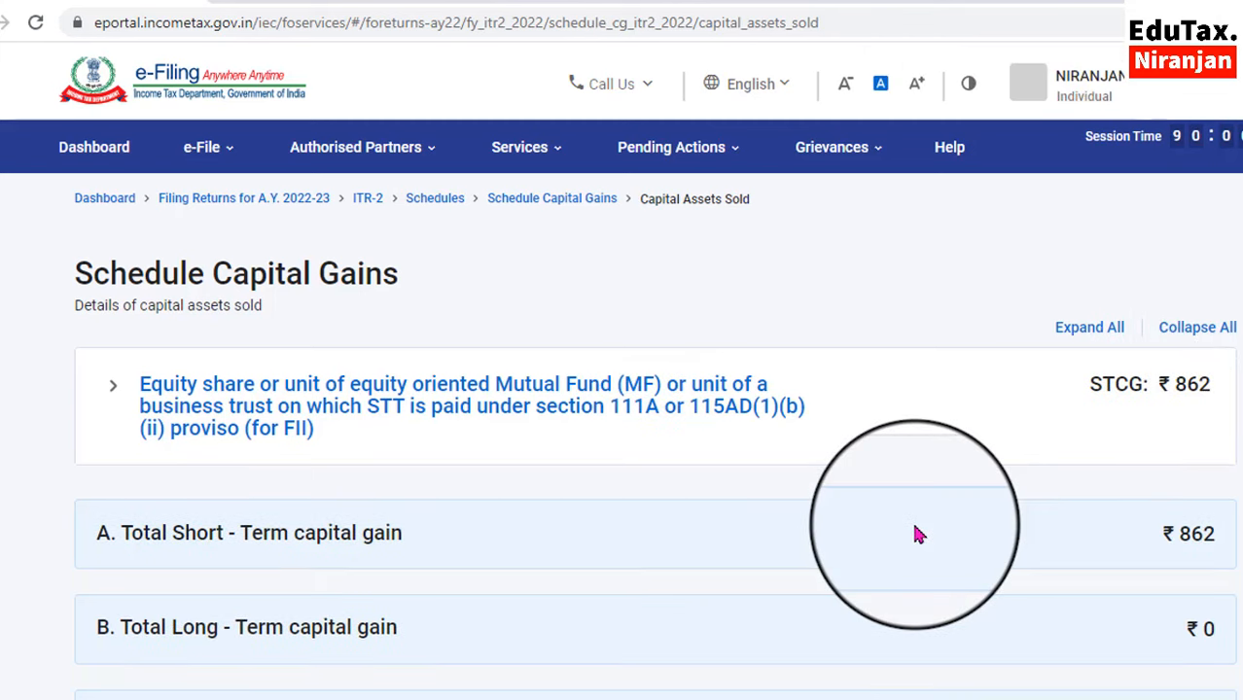
pyautogui.scroll(-6, 915, 534)
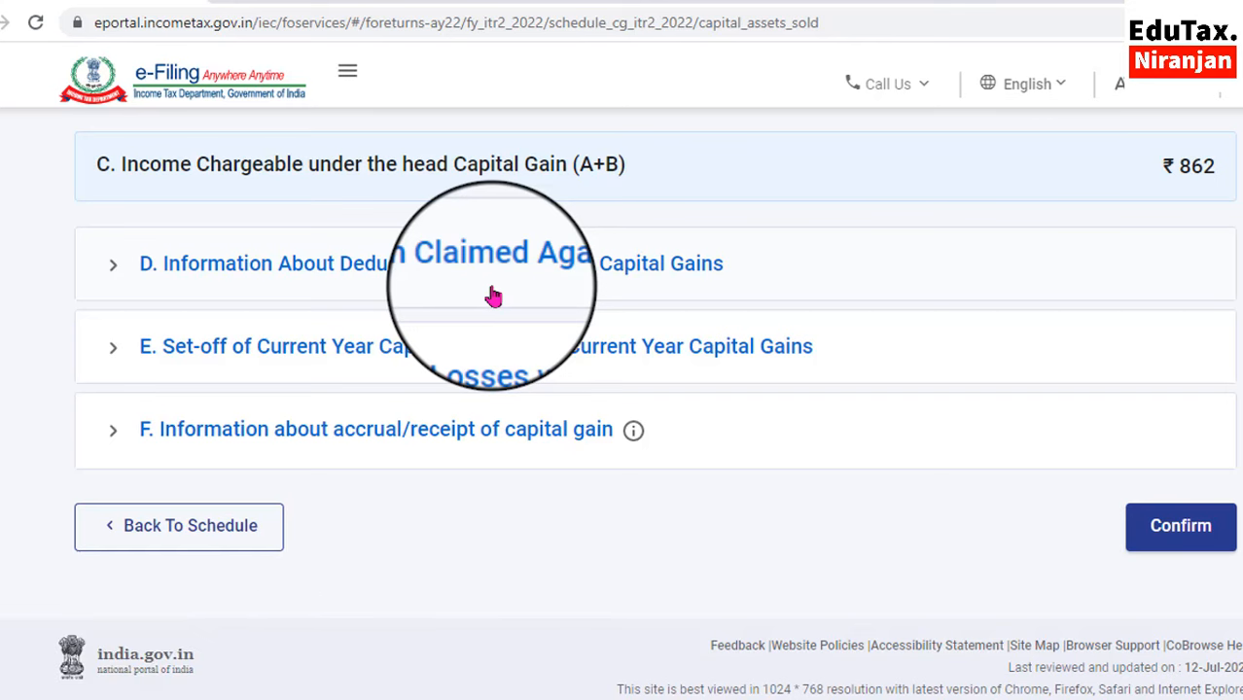
pyautogui.click(250, 457)
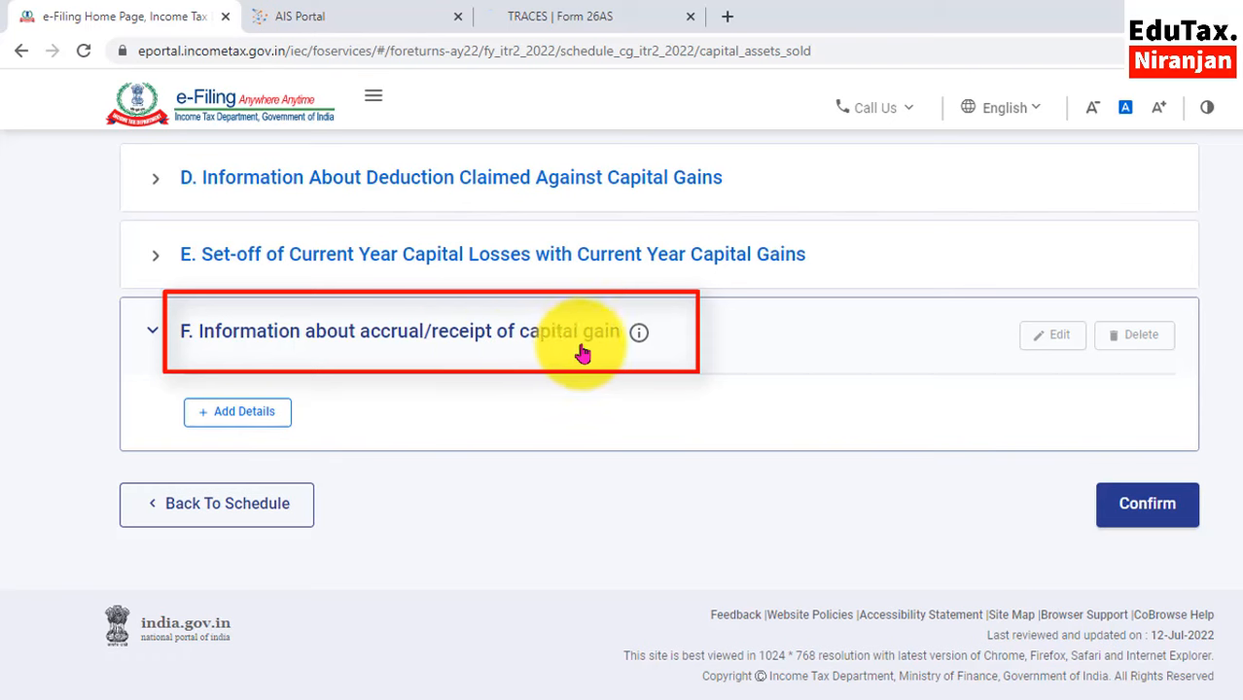
# Start adding period-wise accrual details and select the 15% short-term Upto 15 Jun box
pyautogui.click(493, 343)
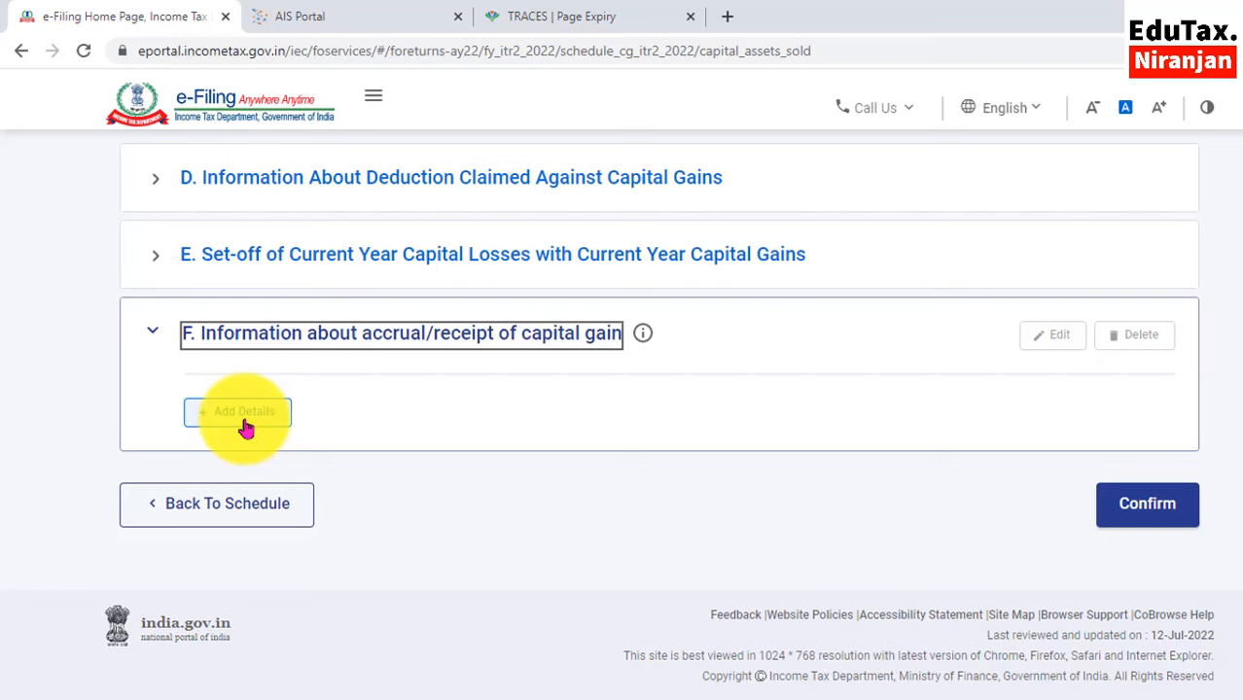
pyautogui.click(245, 424)
pyautogui.scroll(-3, 246, 429)
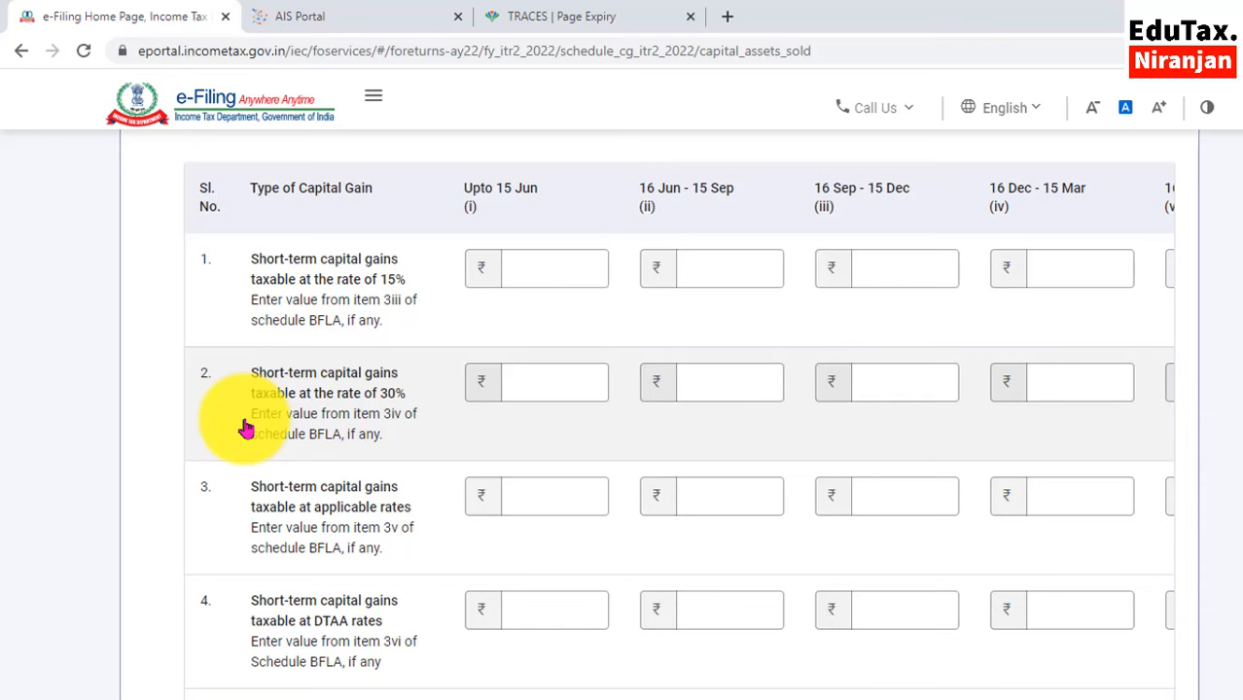
pyautogui.scroll(1, 246, 429)
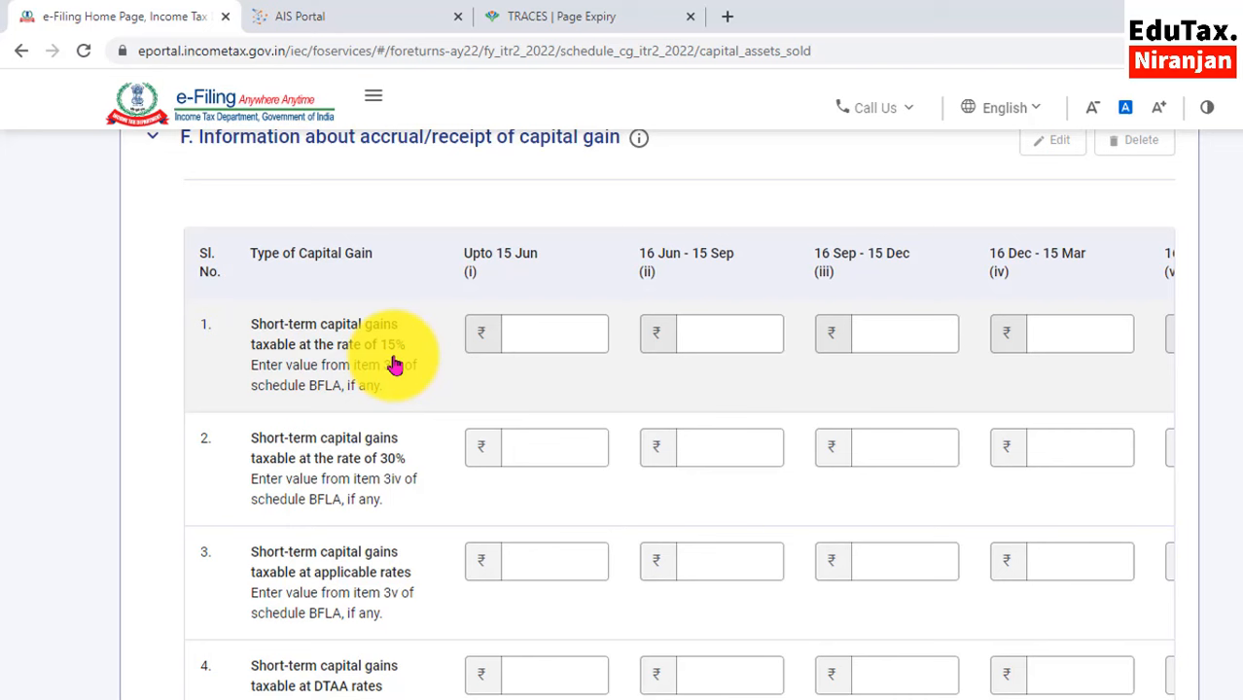
pyautogui.click(560, 337)
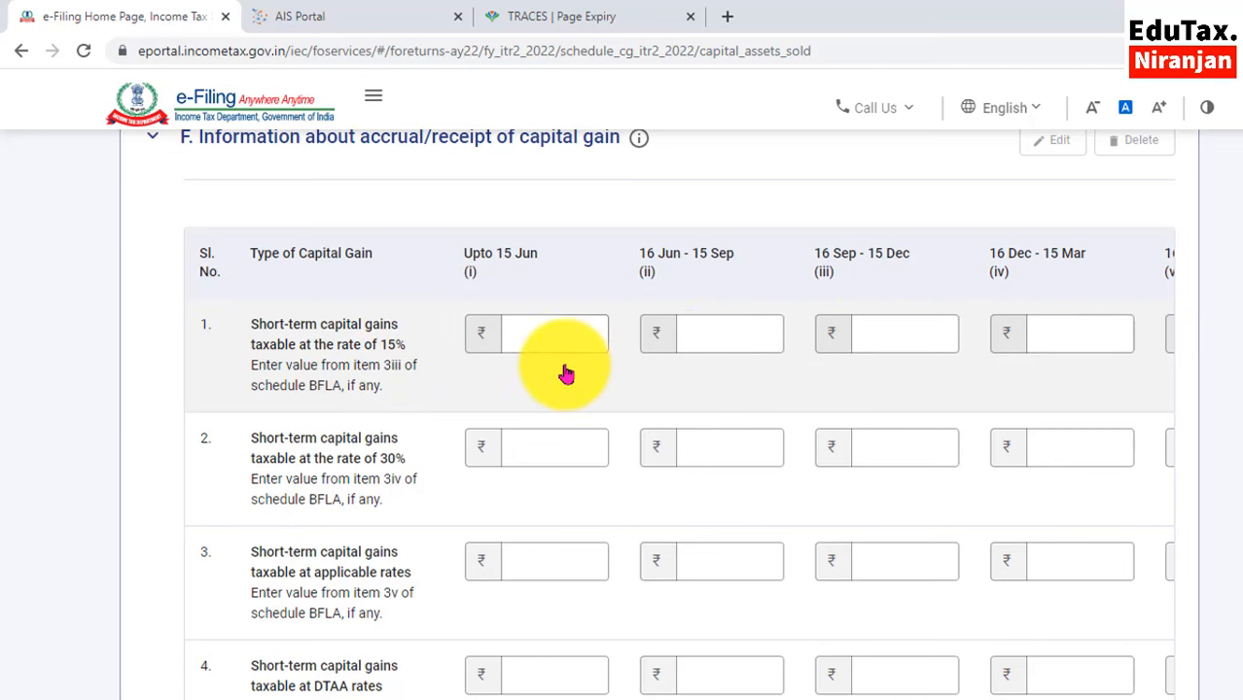
# Return the accrual table to its header, showing Upto 15 Jun through 16 Mar–31 Mar columns
pyautogui.scroll(-1, 566, 375)
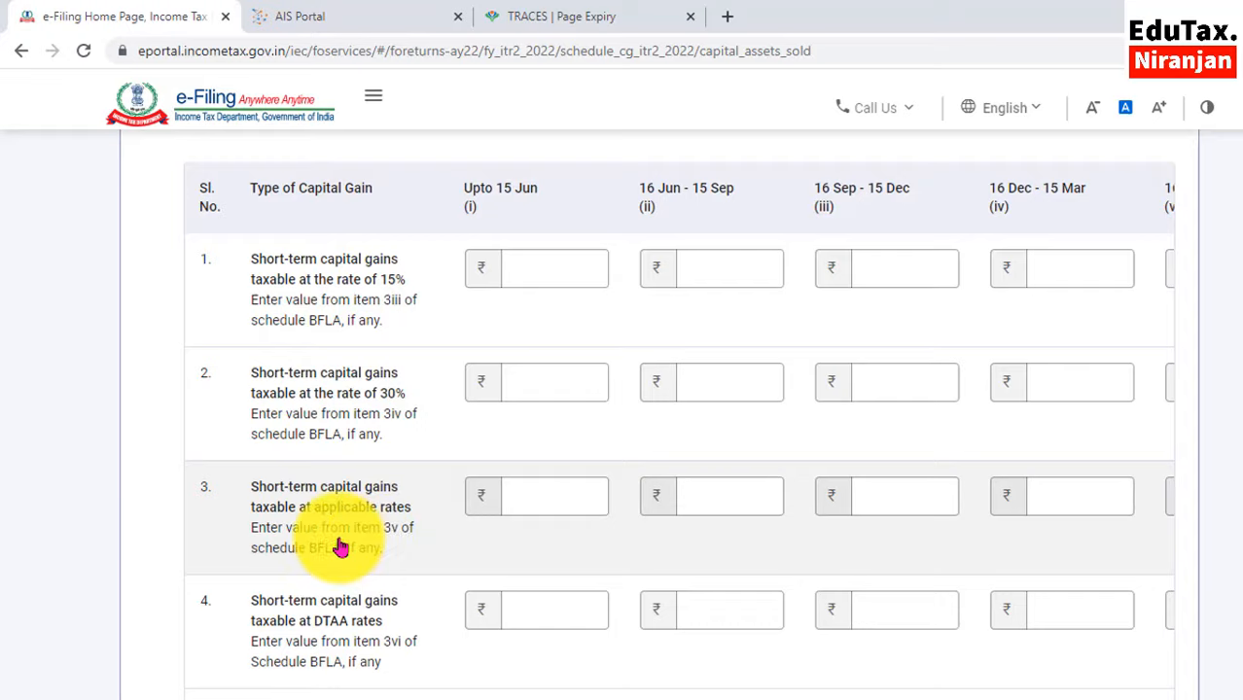
pyautogui.scroll(-3, 339, 548)
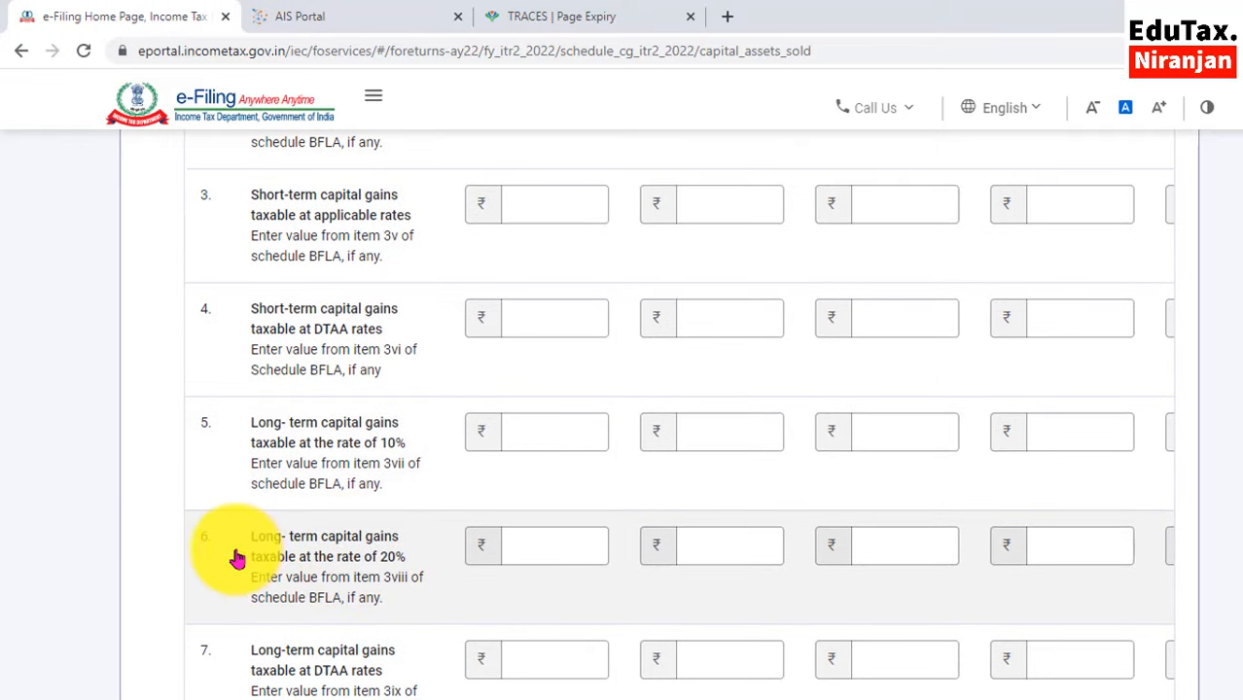
pyautogui.scroll(2, 360, 555)
pyautogui.scroll(2, 360, 567)
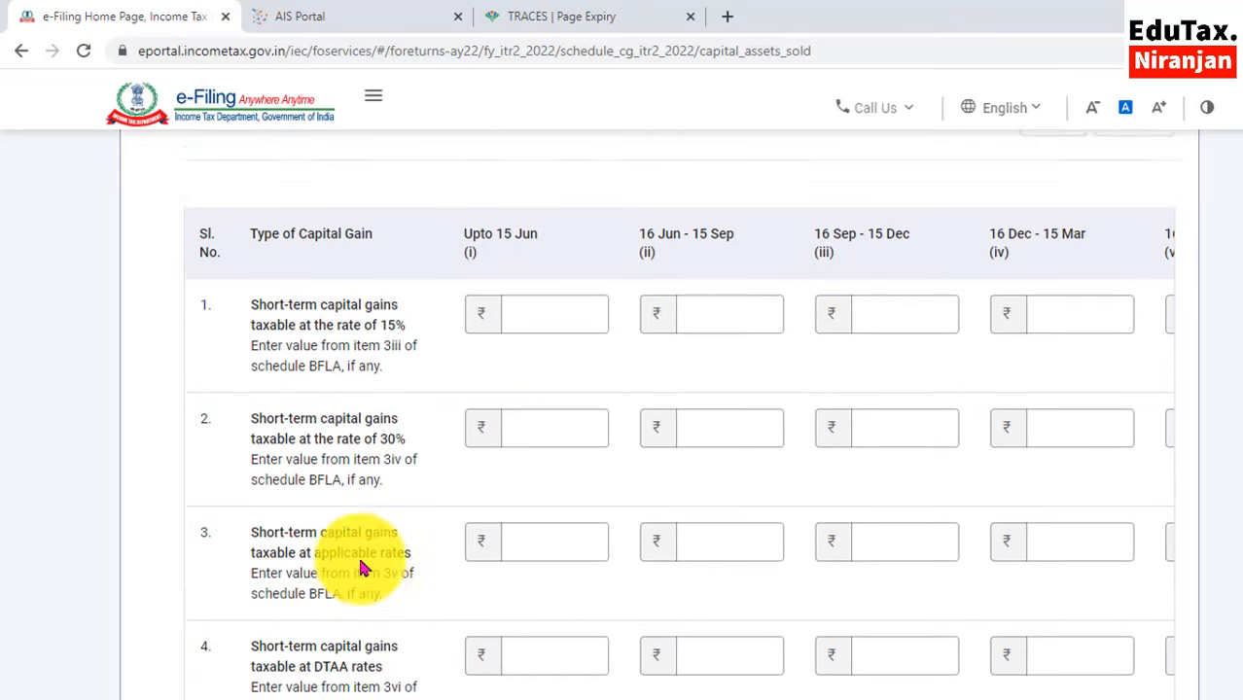
pyautogui.scroll(-1, 478, 471)
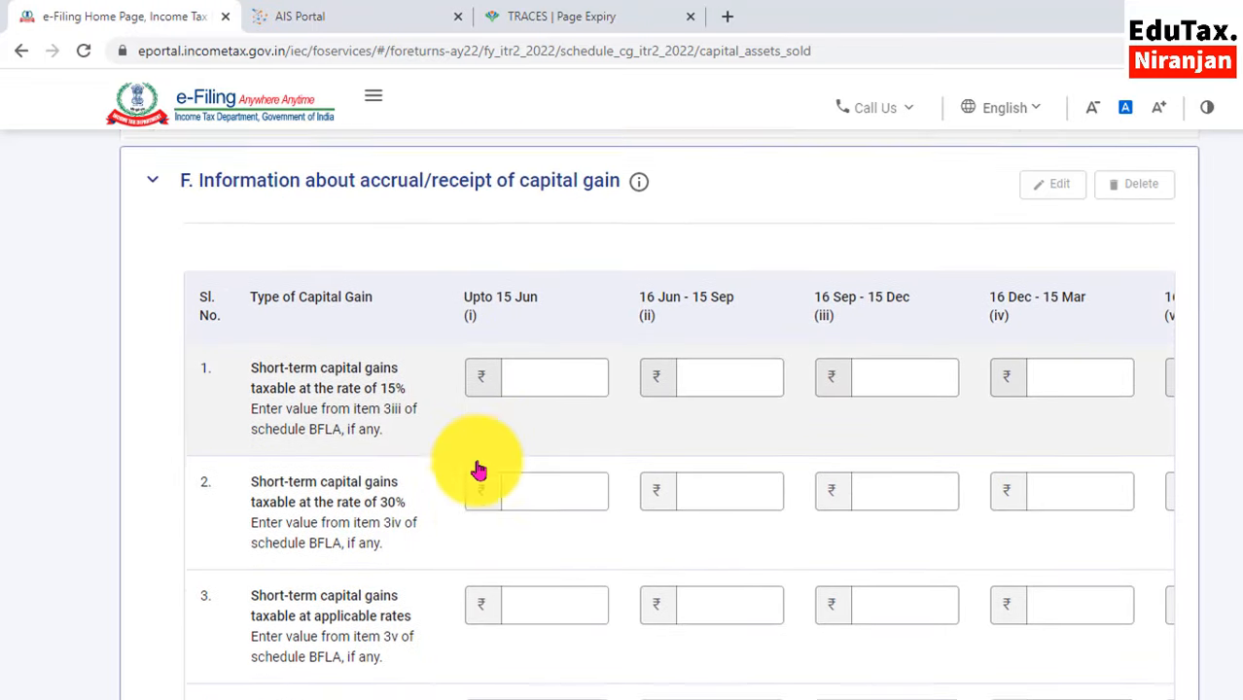
pyautogui.scroll(-7, 478, 471)
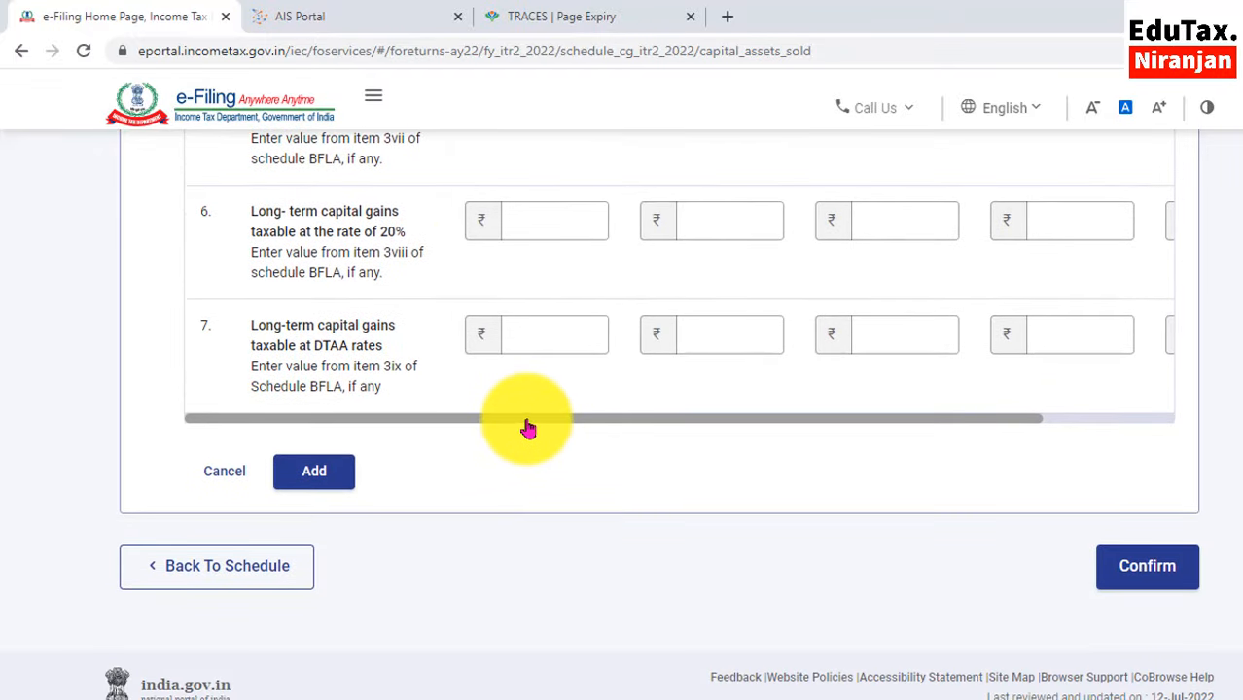
pyautogui.moveTo(528, 428); pyautogui.dragTo(638, 426)
pyautogui.scroll(2, 640, 420)
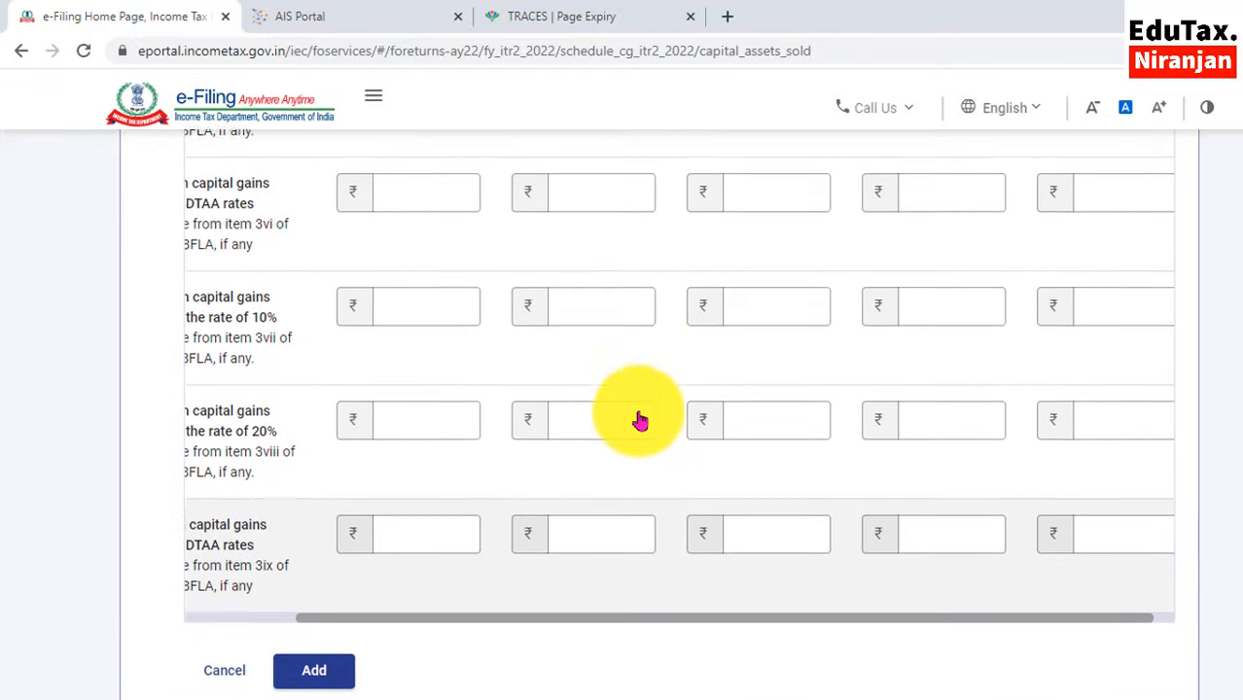
pyautogui.scroll(5, 640, 420)
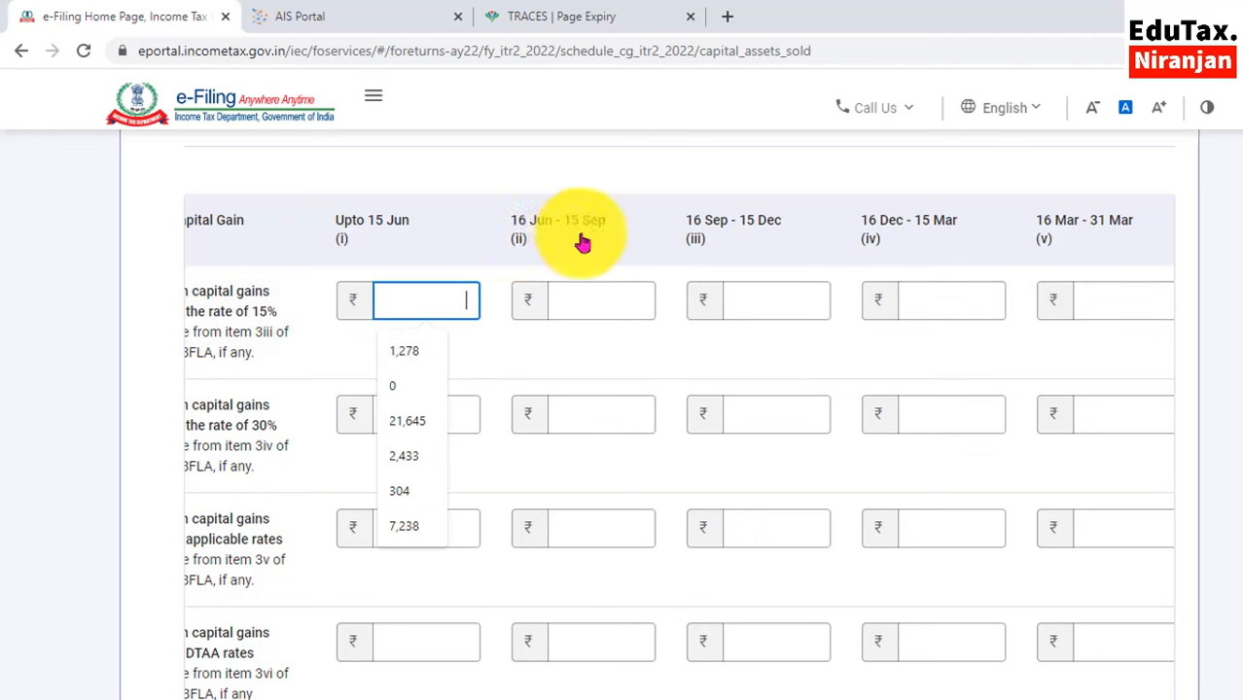
# Leave the 15% quarter boxes empty and bring up the NS workbook's breakup (0, 430, 432, 0, 0)
pyautogui.click(593, 294)
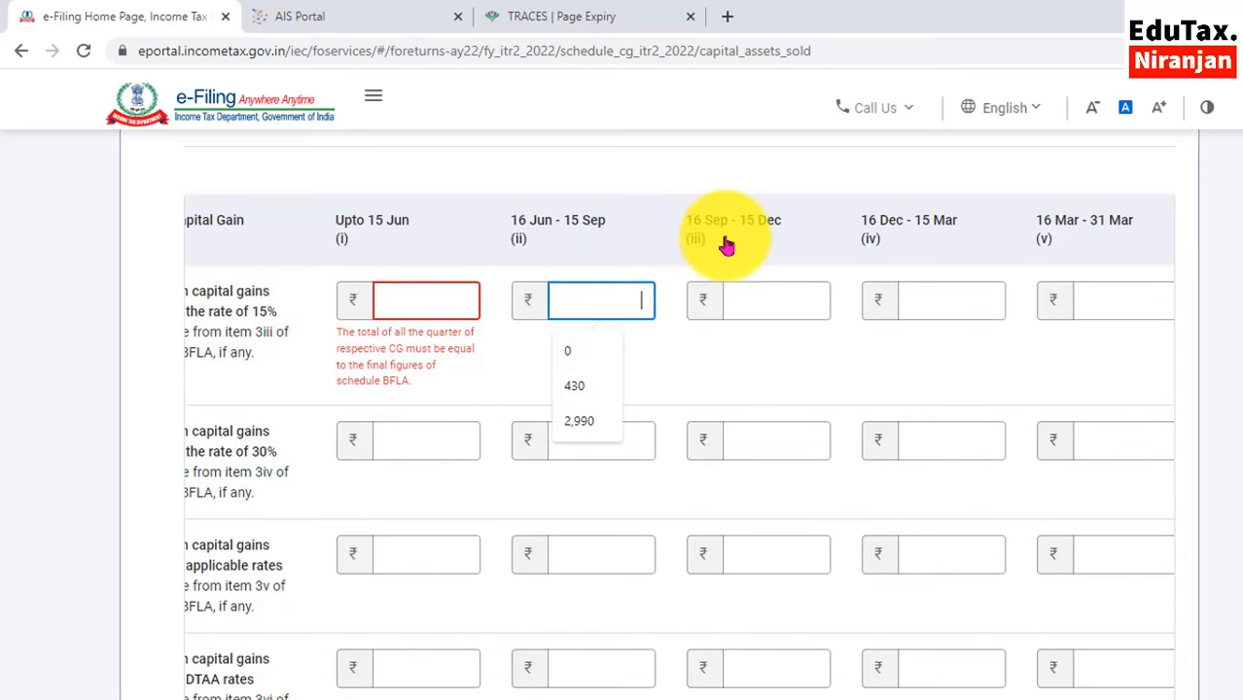
pyautogui.click(777, 296)
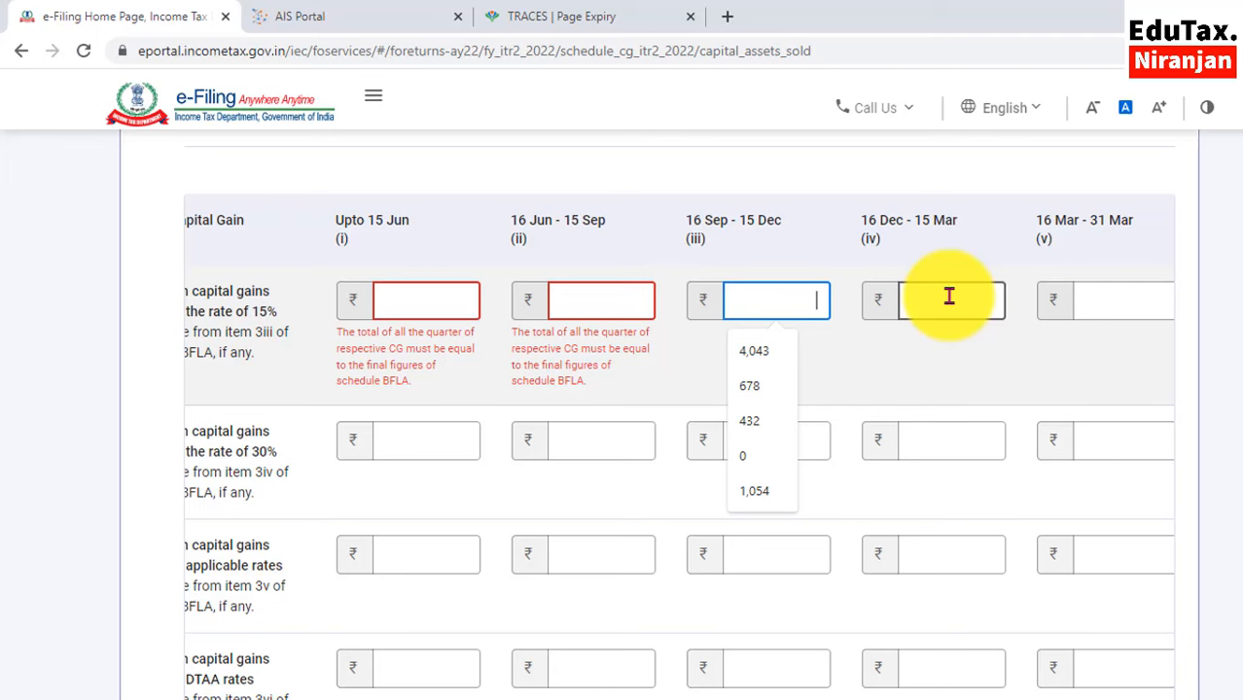
pyautogui.click(948, 297)
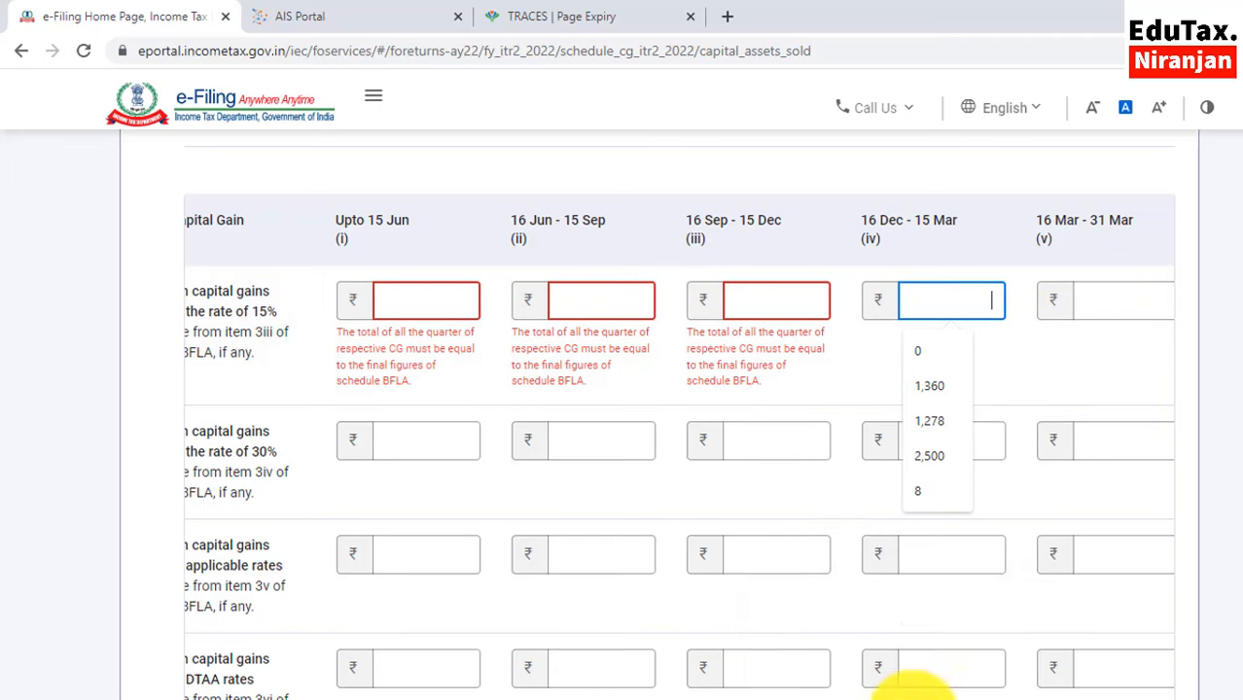
pyautogui.moveTo(873, 697)
pyautogui.click(834, 648)
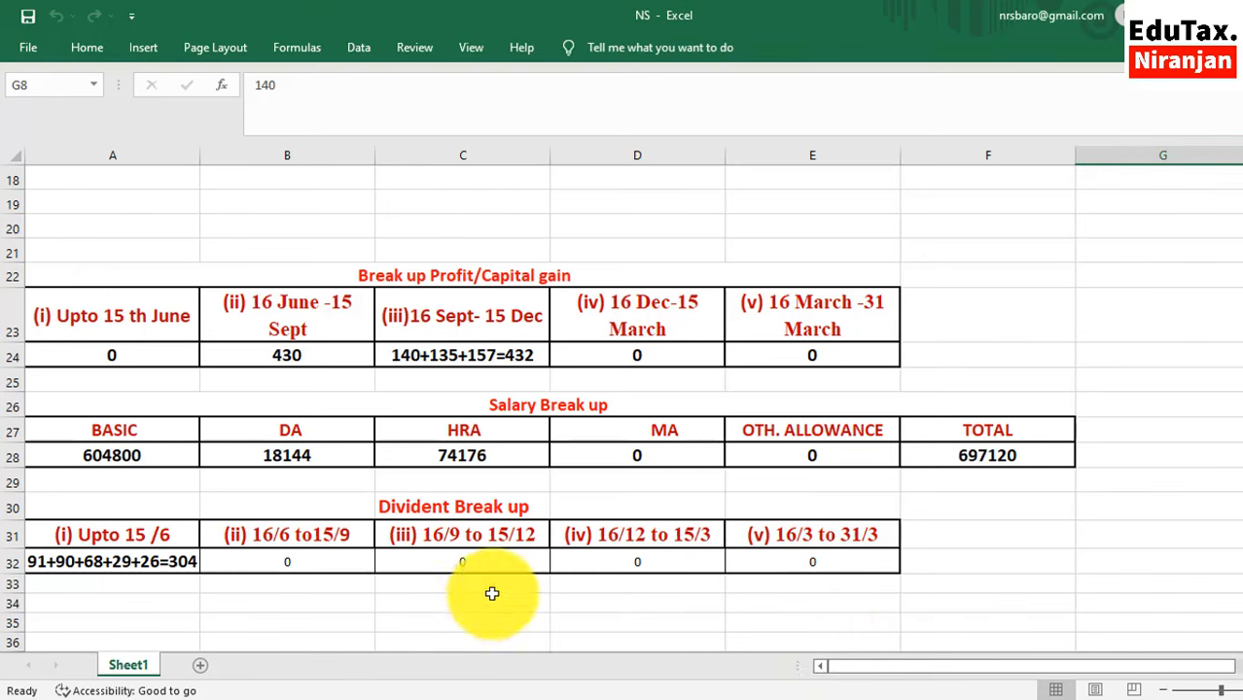
# Check the 0 and 430 breakup cells against the first sale's 430 profit, then return to e-Filing
pyautogui.click(133, 359)
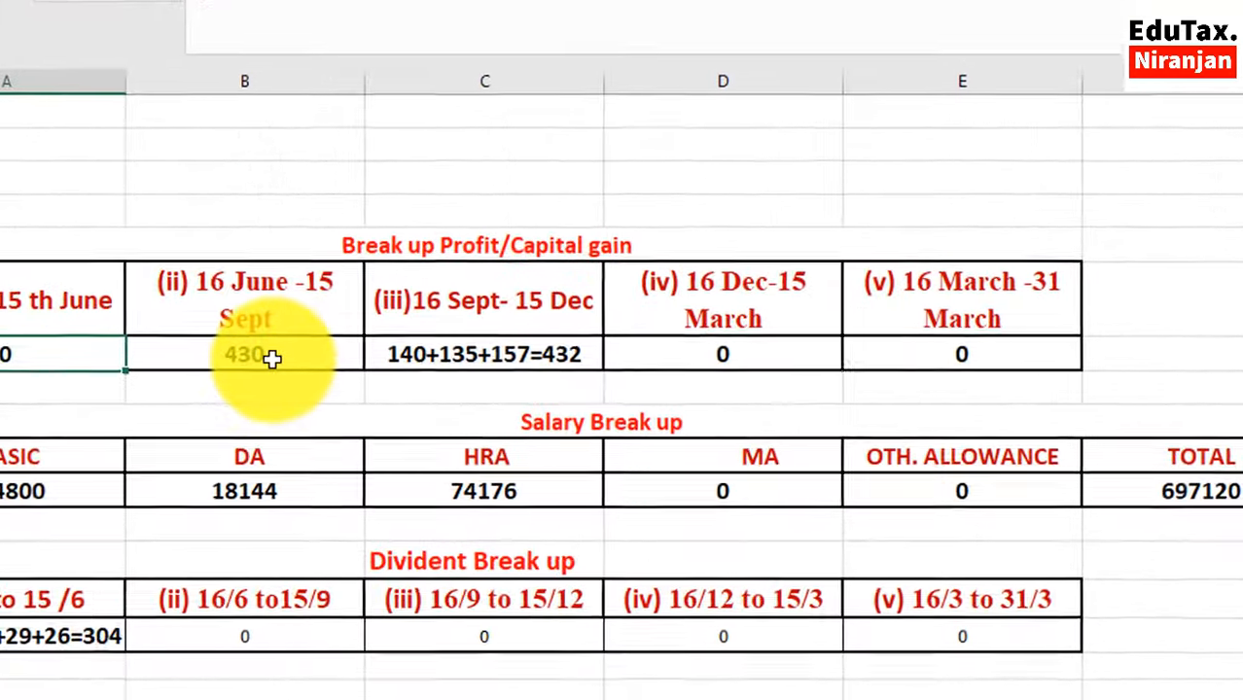
pyautogui.click(207, 354)
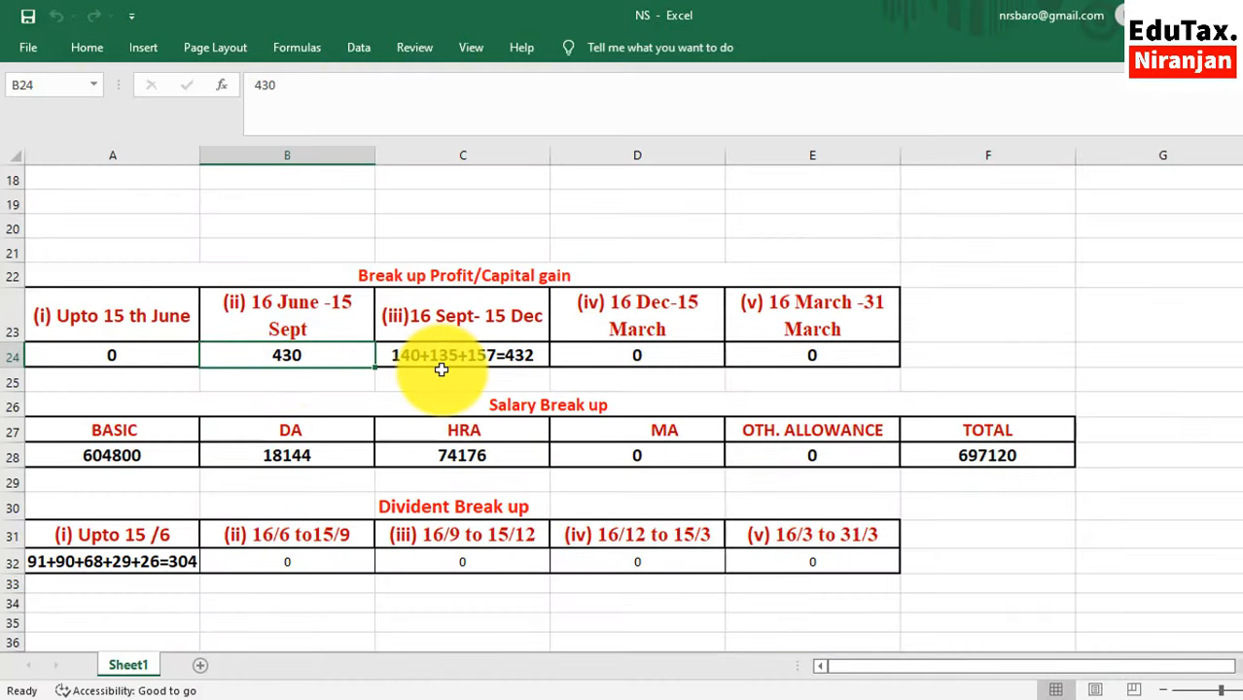
pyautogui.scroll(6, 441, 369)
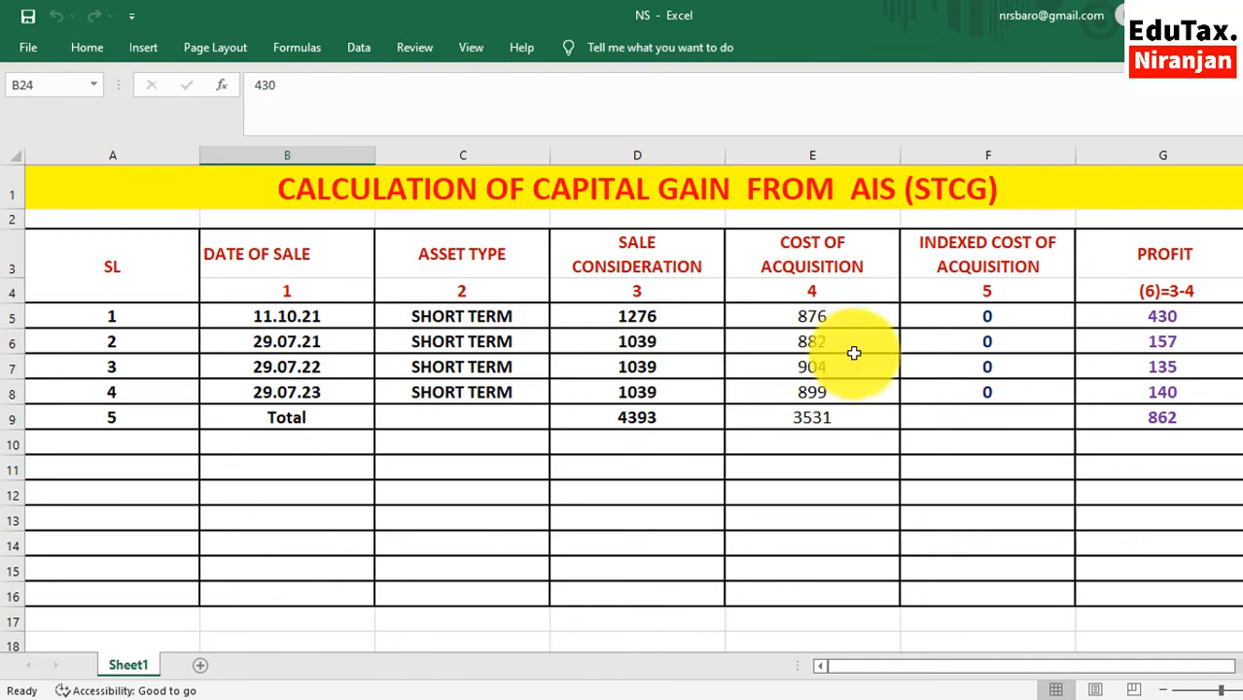
pyautogui.click(1160, 321)
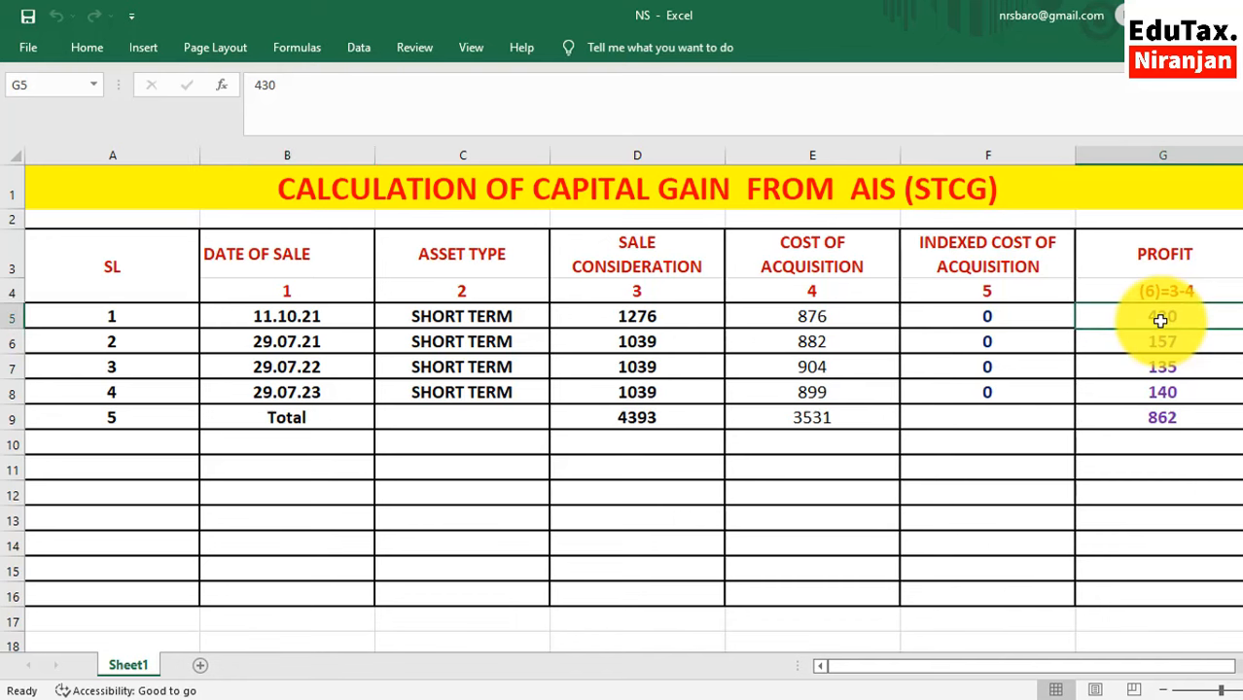
pyautogui.scroll(-7, 495, 426)
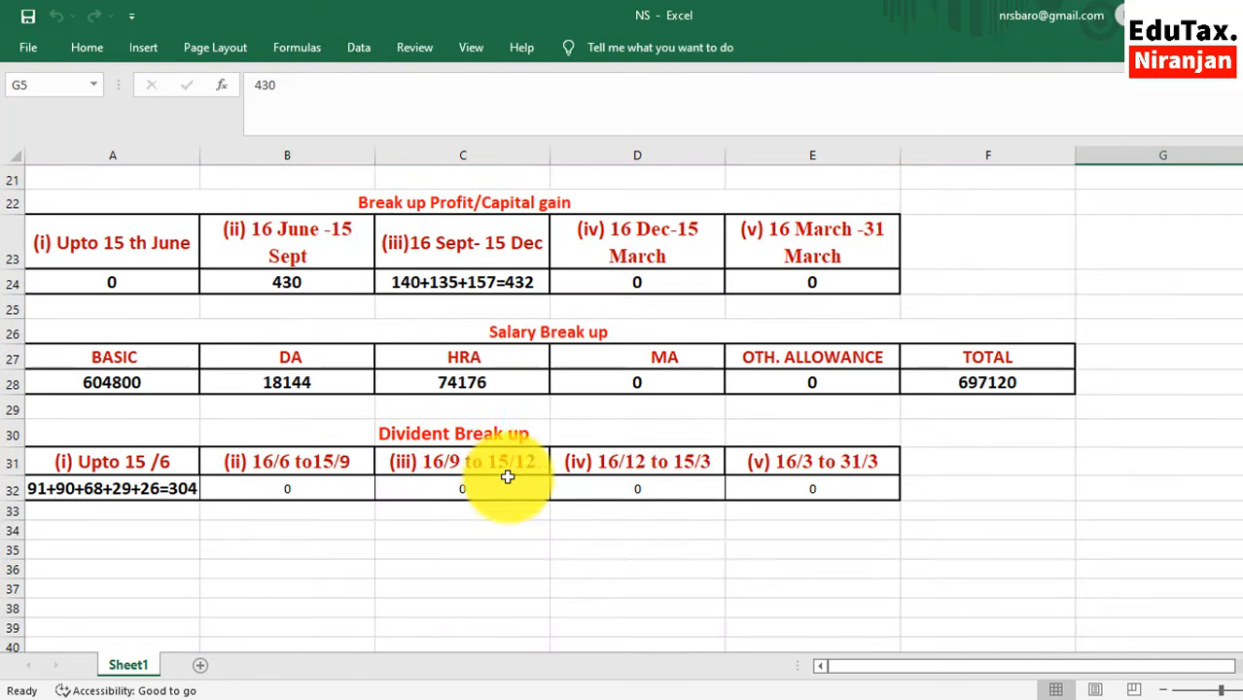
pyautogui.moveTo(628, 676)
pyautogui.click(622, 644)
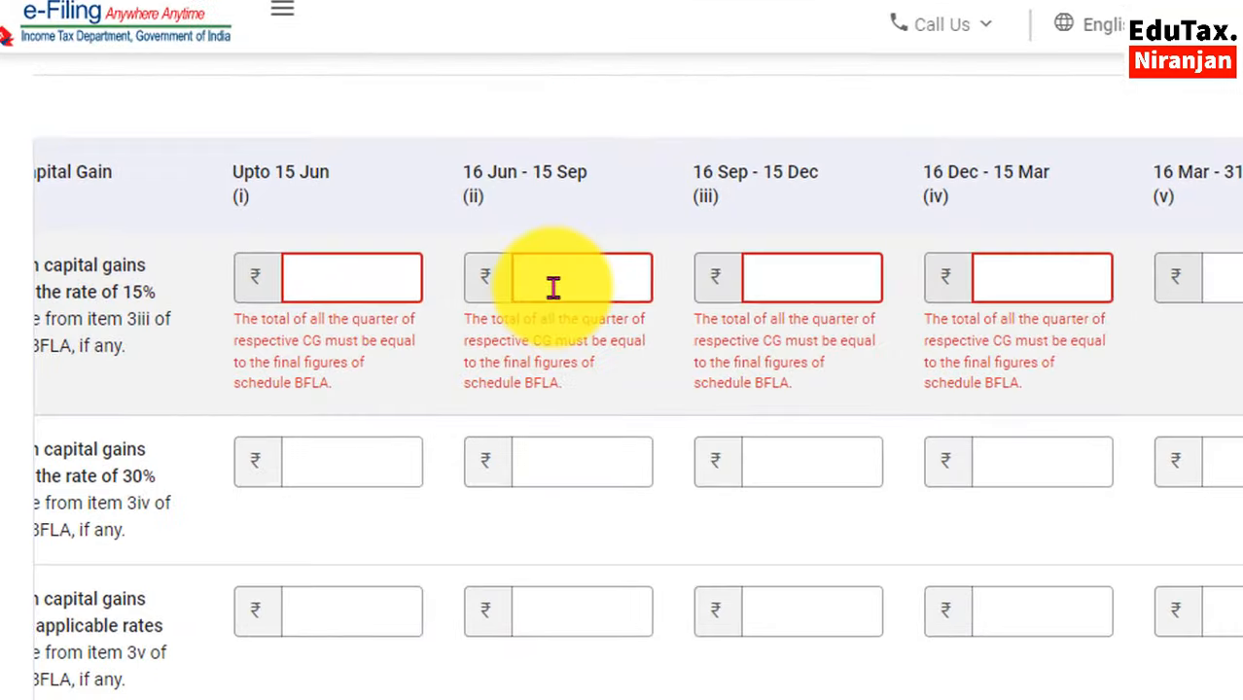
# Fill 430 into the 15% 16 Jun–15 Sep box from autofill, then return to the NS workbook
pyautogui.click(564, 286)
pyautogui.click(515, 394)
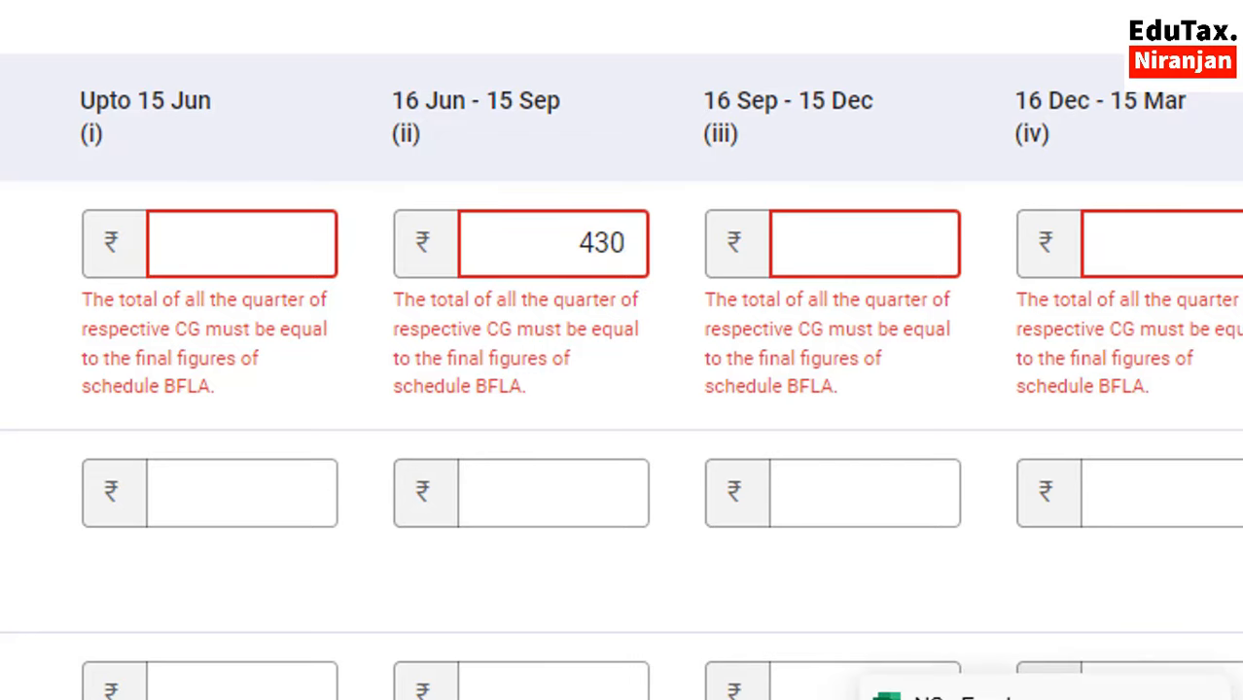
pyautogui.click(1045, 695)
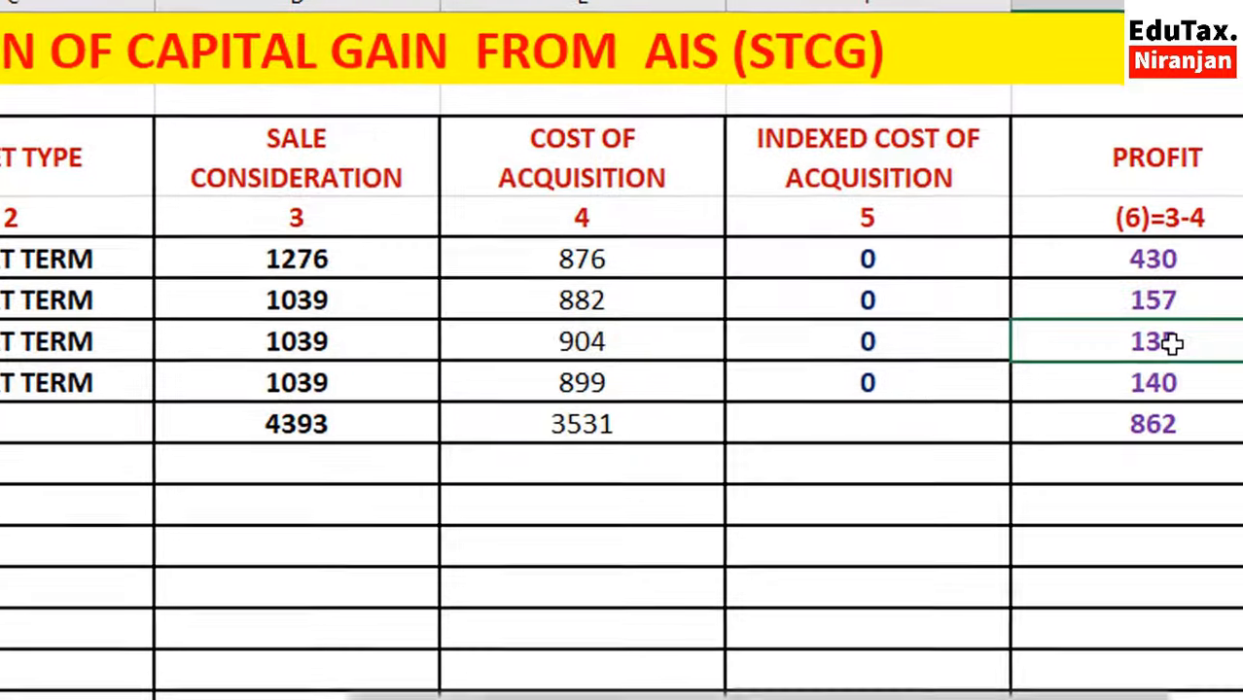
# Check the fourth sale's 140 profit and the C24 total 140+135+157=432, then return to Chrome
pyautogui.click(1185, 383)
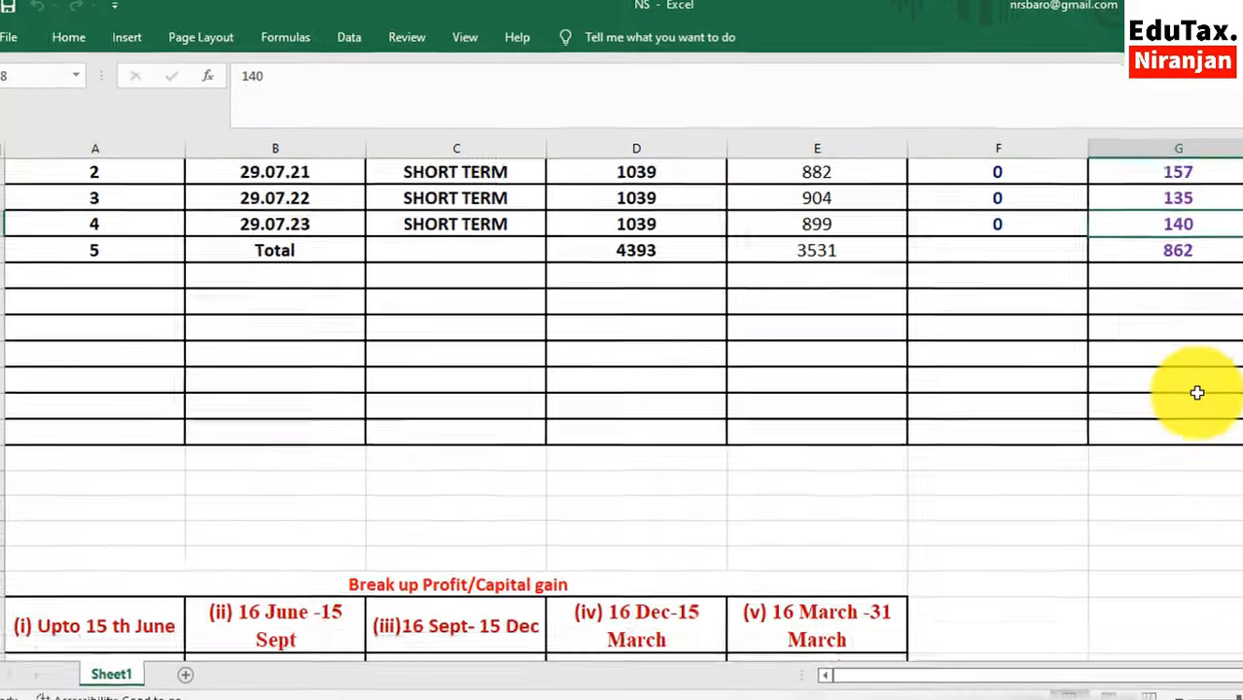
pyautogui.scroll(-3, 1198, 393)
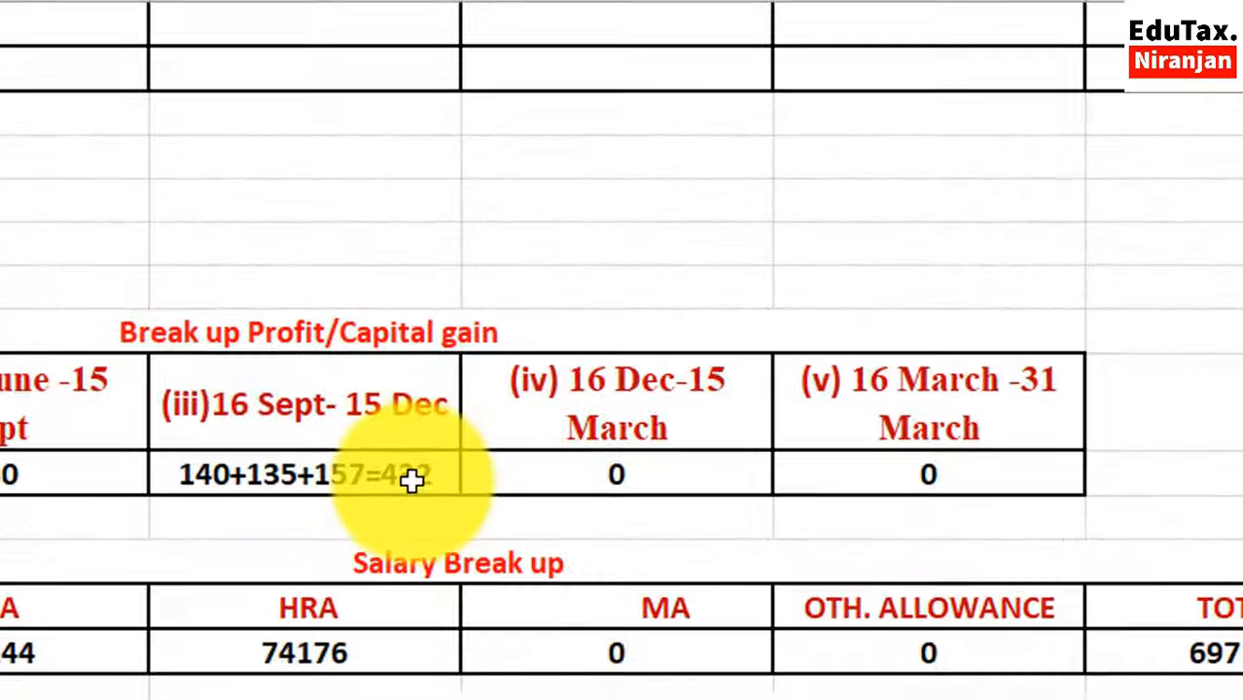
pyautogui.click(516, 429)
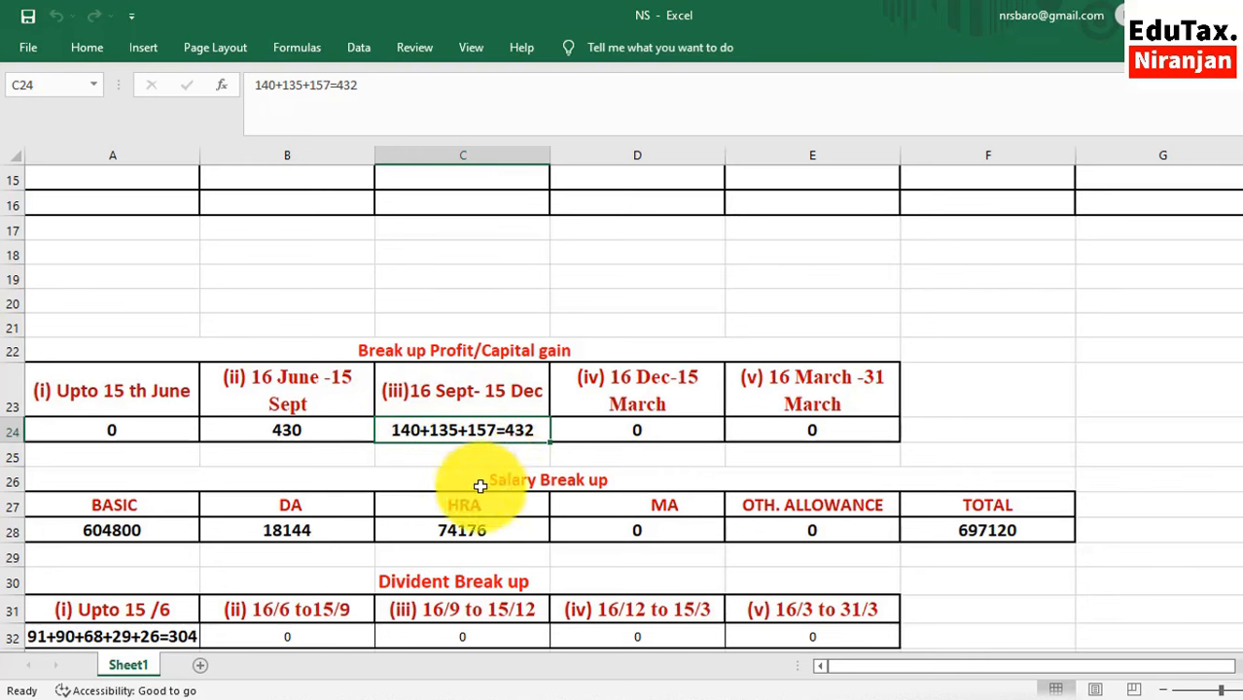
pyautogui.moveTo(768, 691)
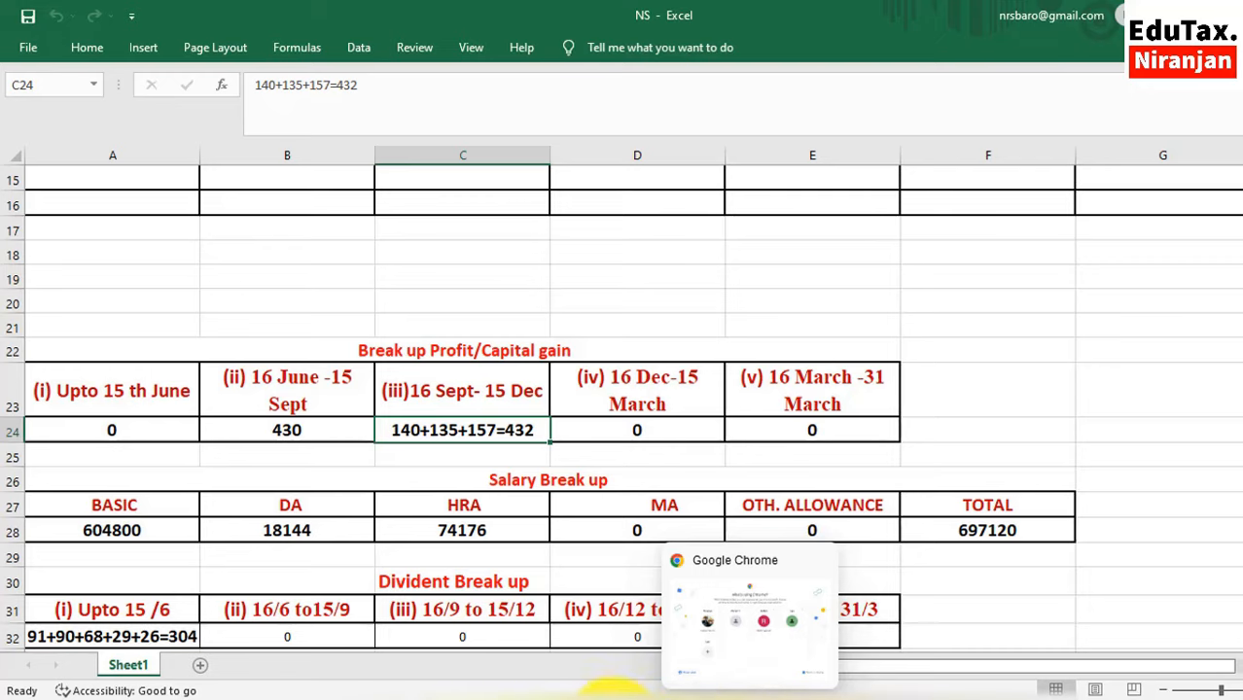
pyautogui.click(630, 665)
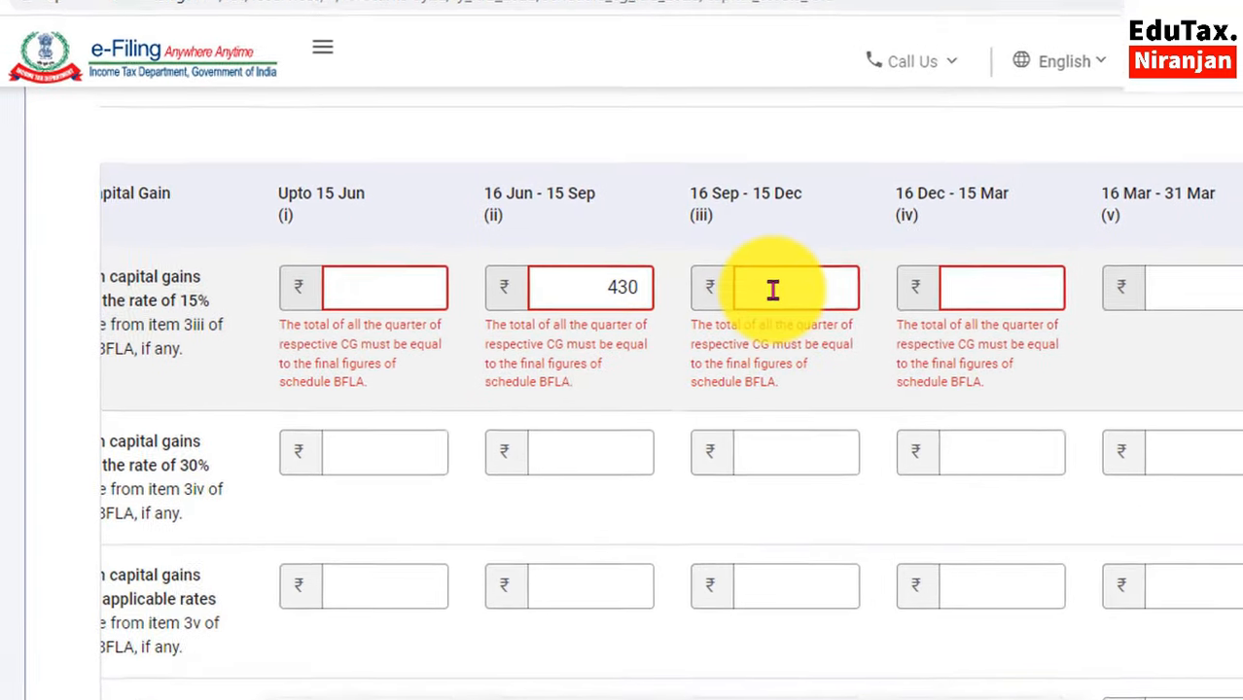
# Enter 432 for 16 Sep–15 Dec and 0 for both Upto 15 Jun and 16 Mar–31 Mar
pyautogui.click(755, 303)
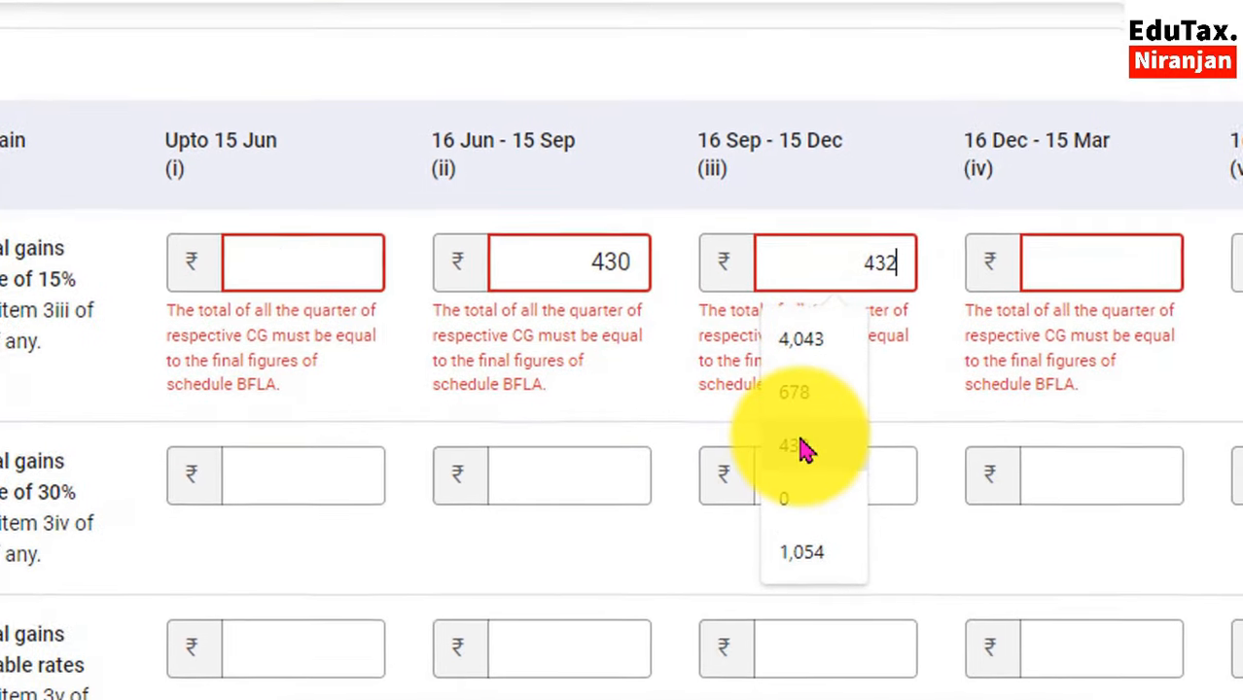
pyautogui.click(776, 435)
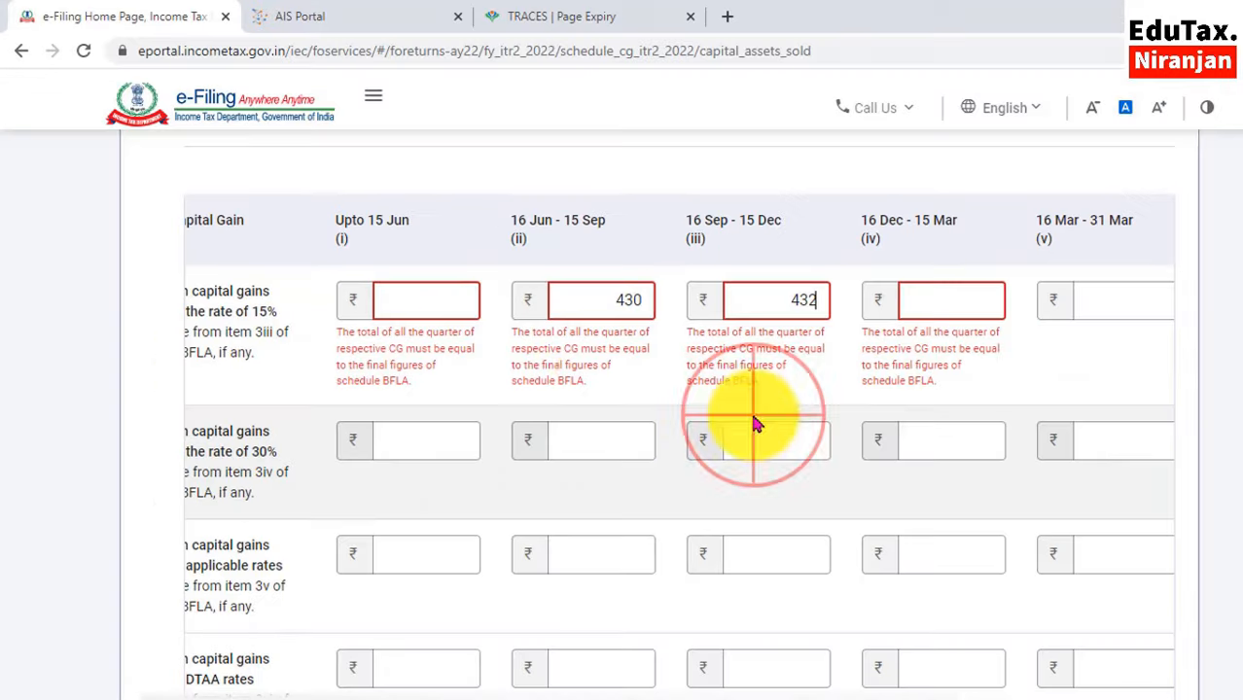
pyautogui.click(418, 302)
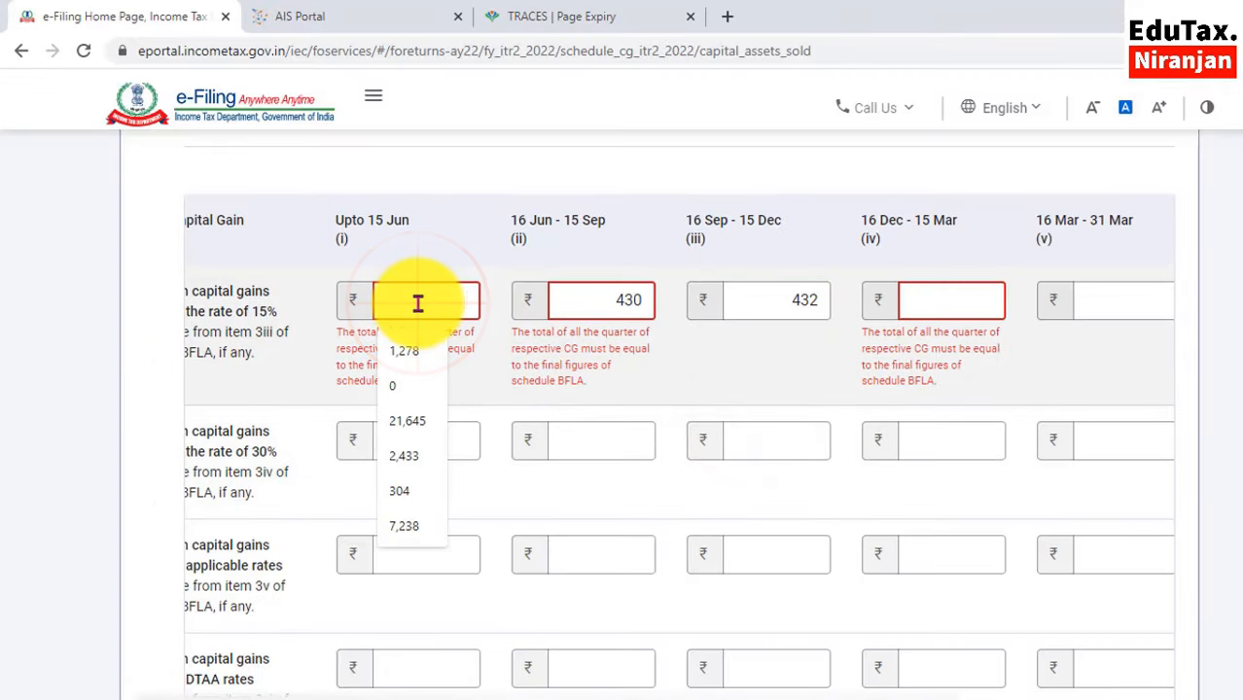
pyautogui.write('0')
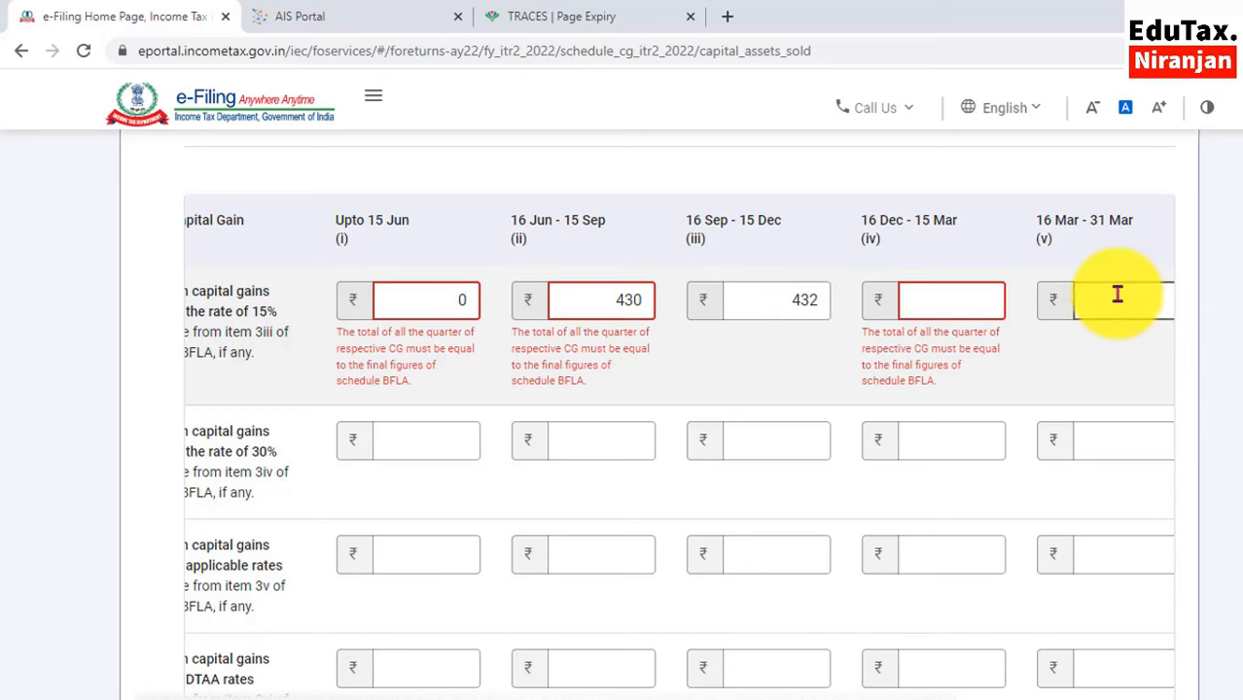
pyautogui.click(1118, 295)
pyautogui.write('0')
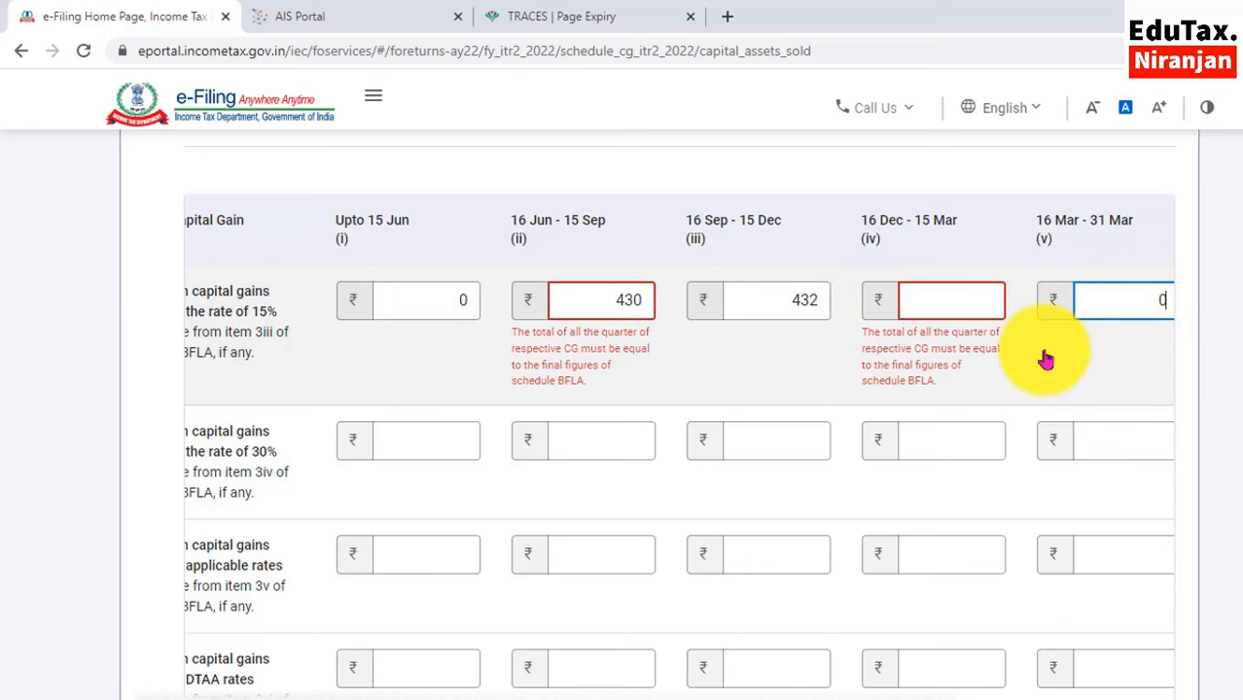
pyautogui.scroll(6, 1045, 360)
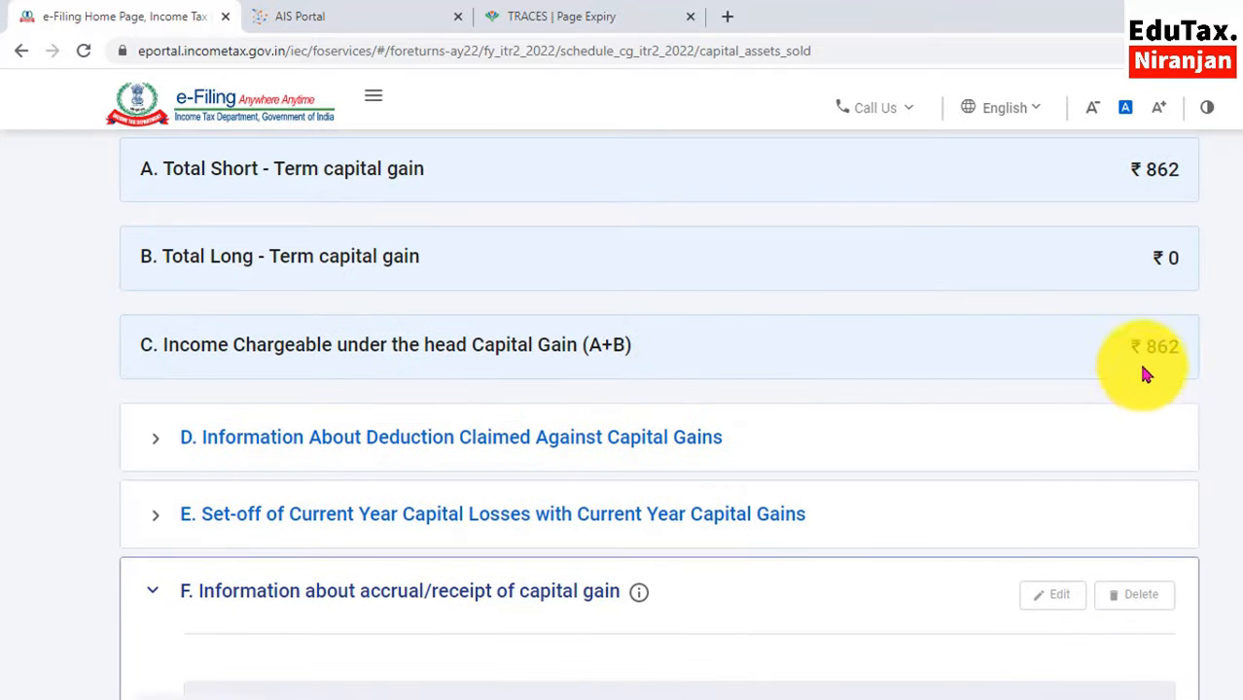
# Add the quarterly breakup and confirm the 15% row shows ₹430 and ₹432
pyautogui.scroll(-1, 1074, 417)
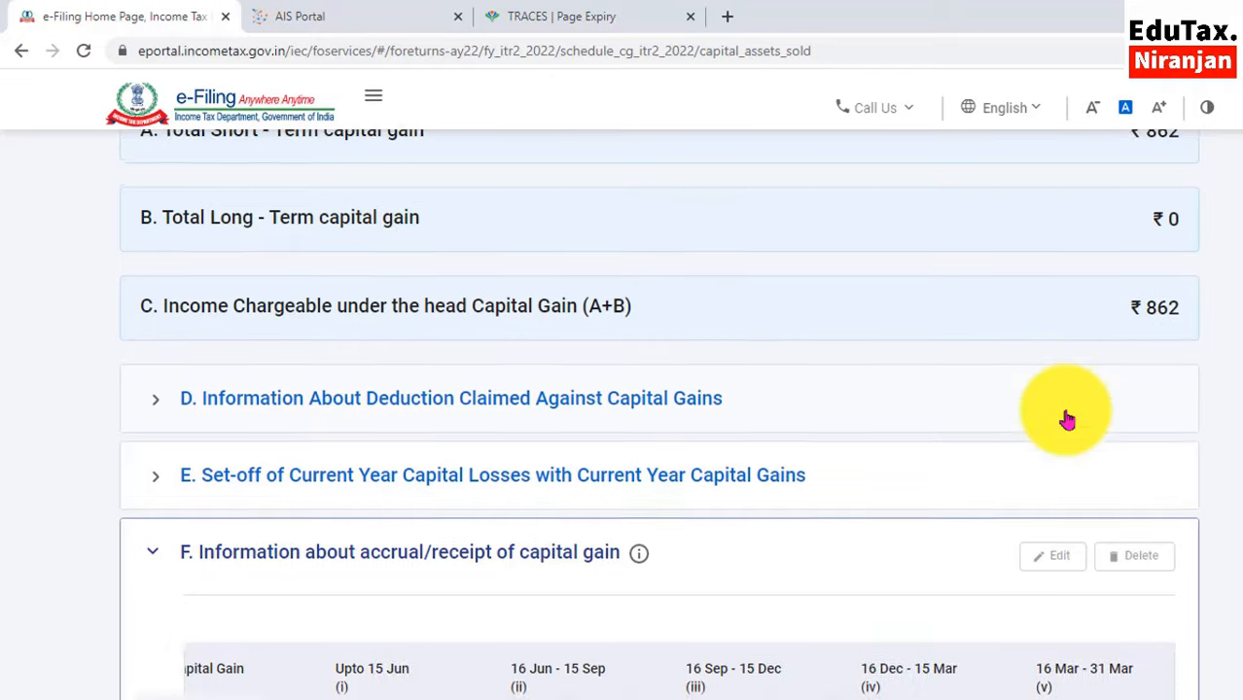
pyautogui.scroll(-4, 1065, 389)
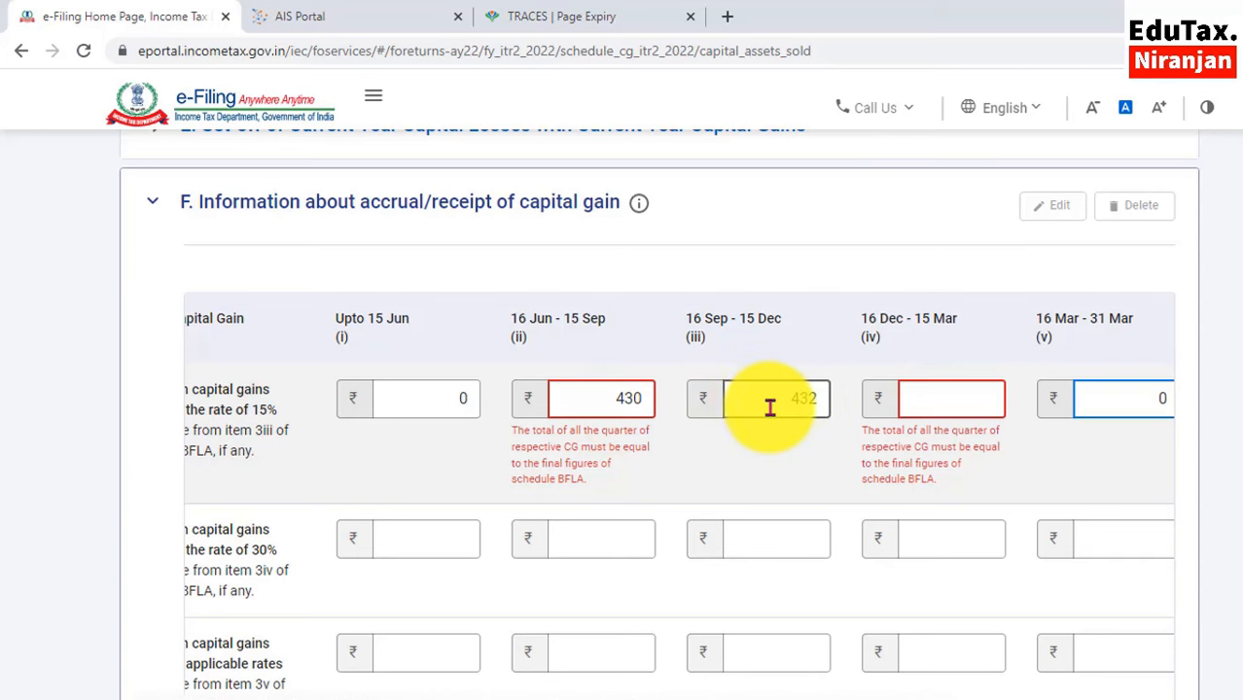
pyautogui.scroll(-6, 776, 407)
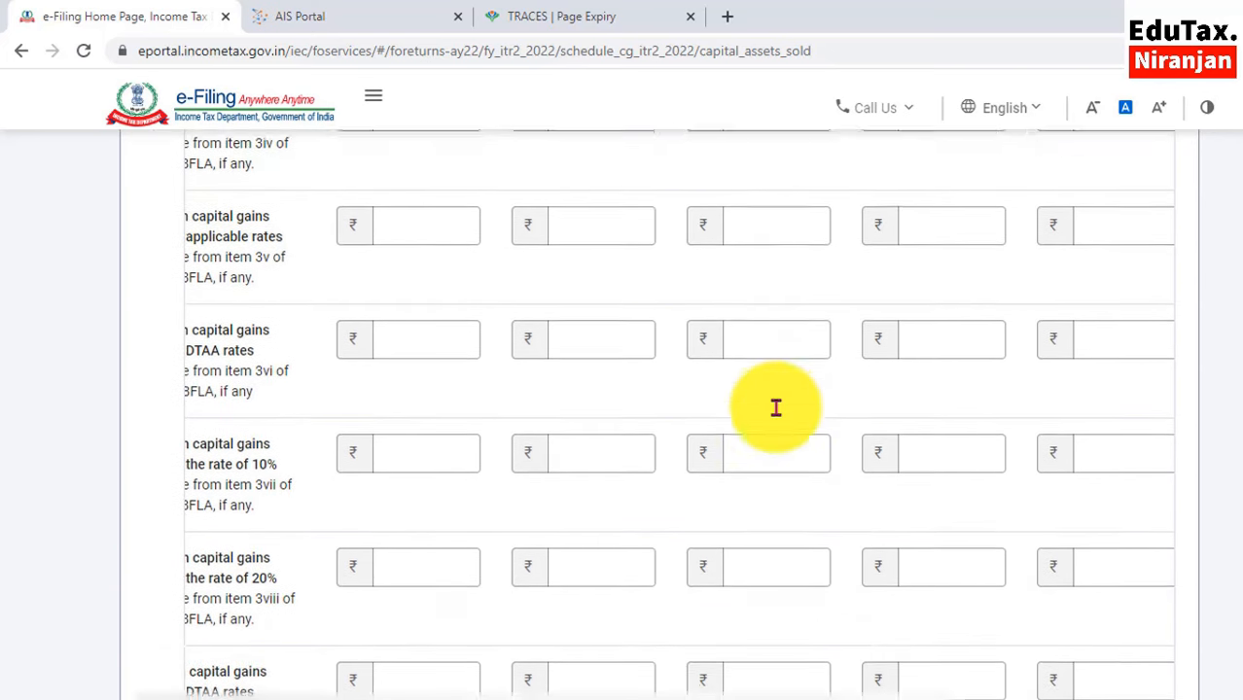
pyautogui.scroll(-3, 775, 408)
pyautogui.click(319, 440)
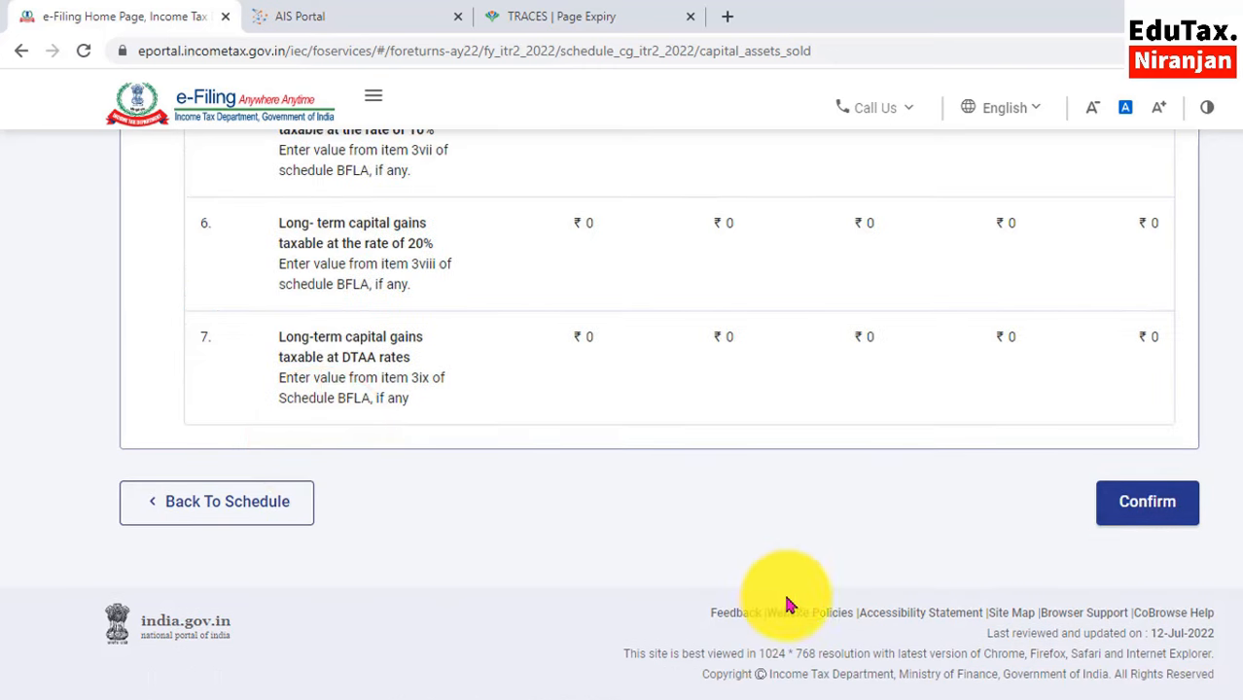
pyautogui.scroll(10, 786, 604)
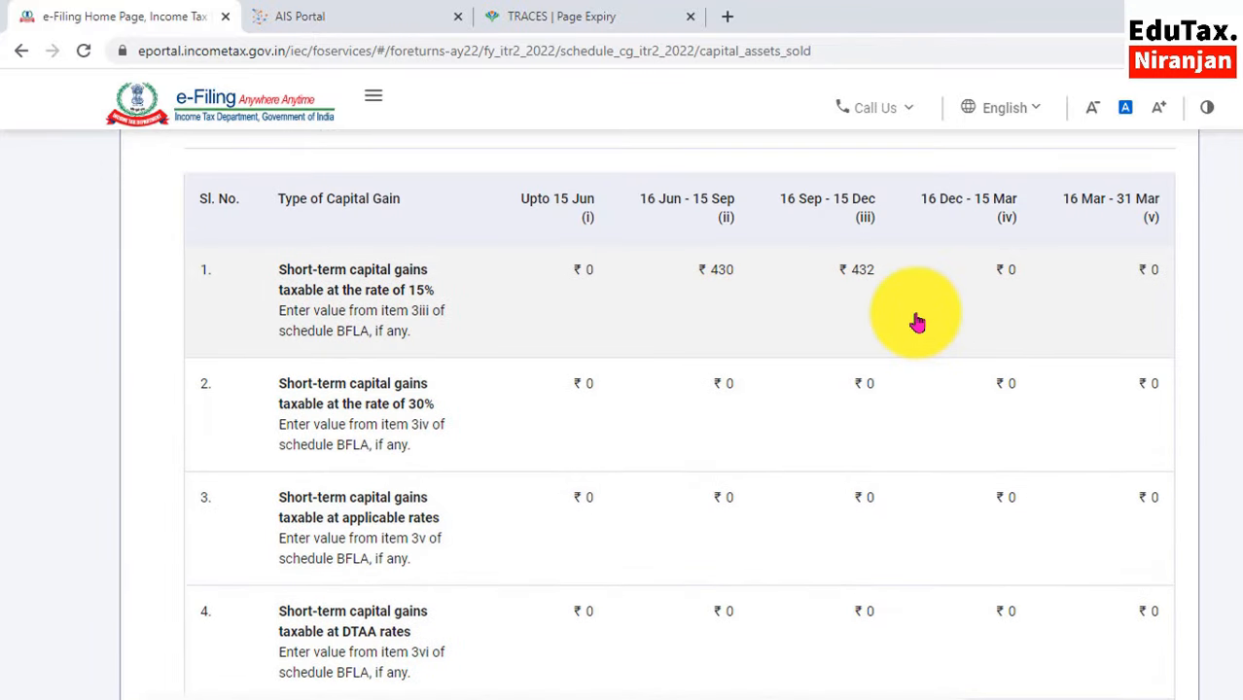
pyautogui.scroll(-6, 917, 323)
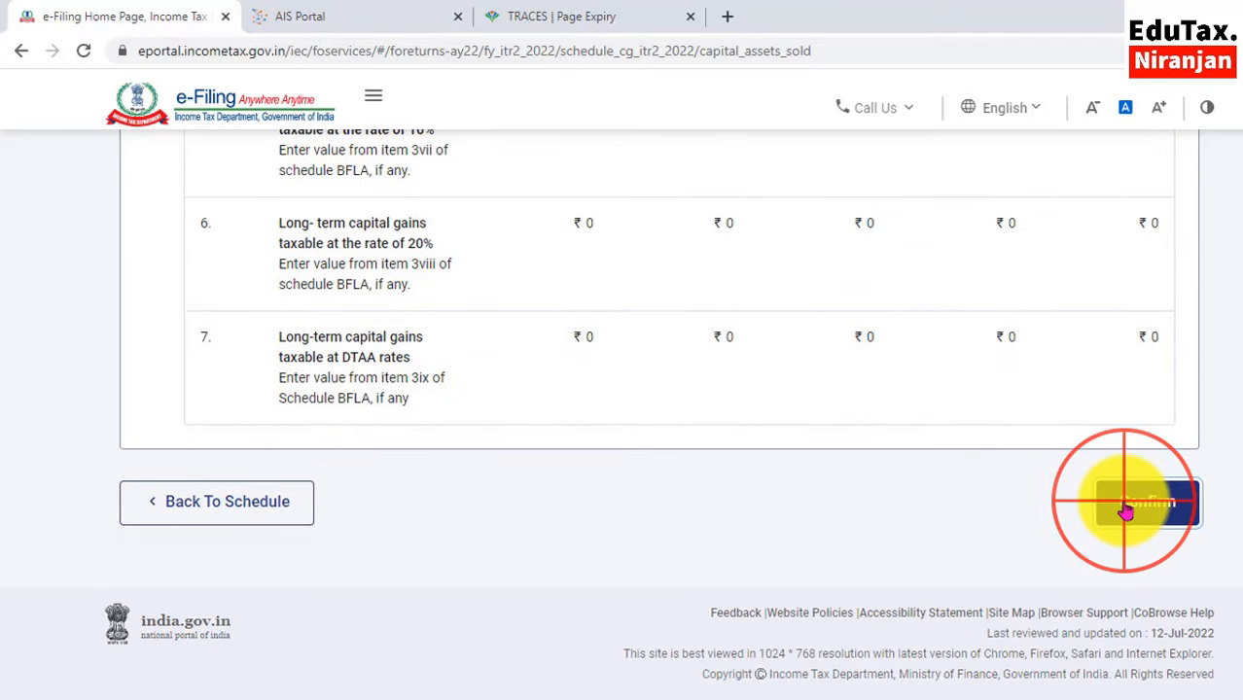
# Confirm Schedule Capital Gains, then confirm Schedule 112A without adding any entries
pyautogui.click(1125, 505)
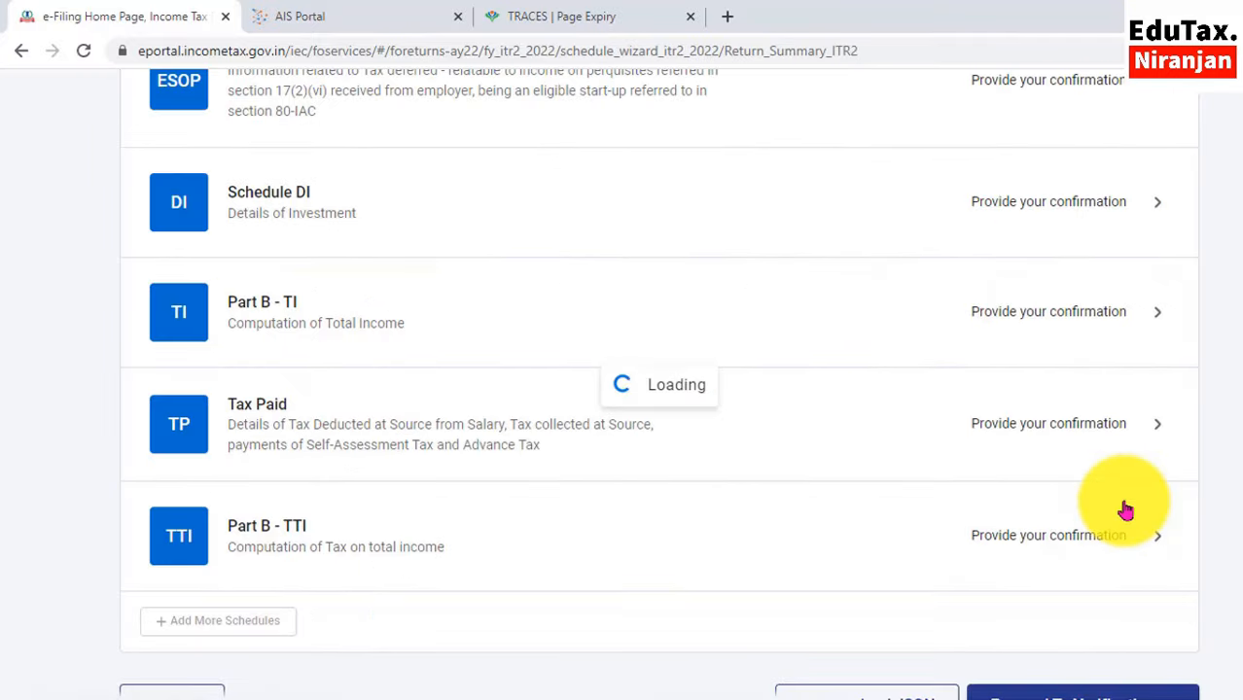
pyautogui.scroll(-5, 633, 484)
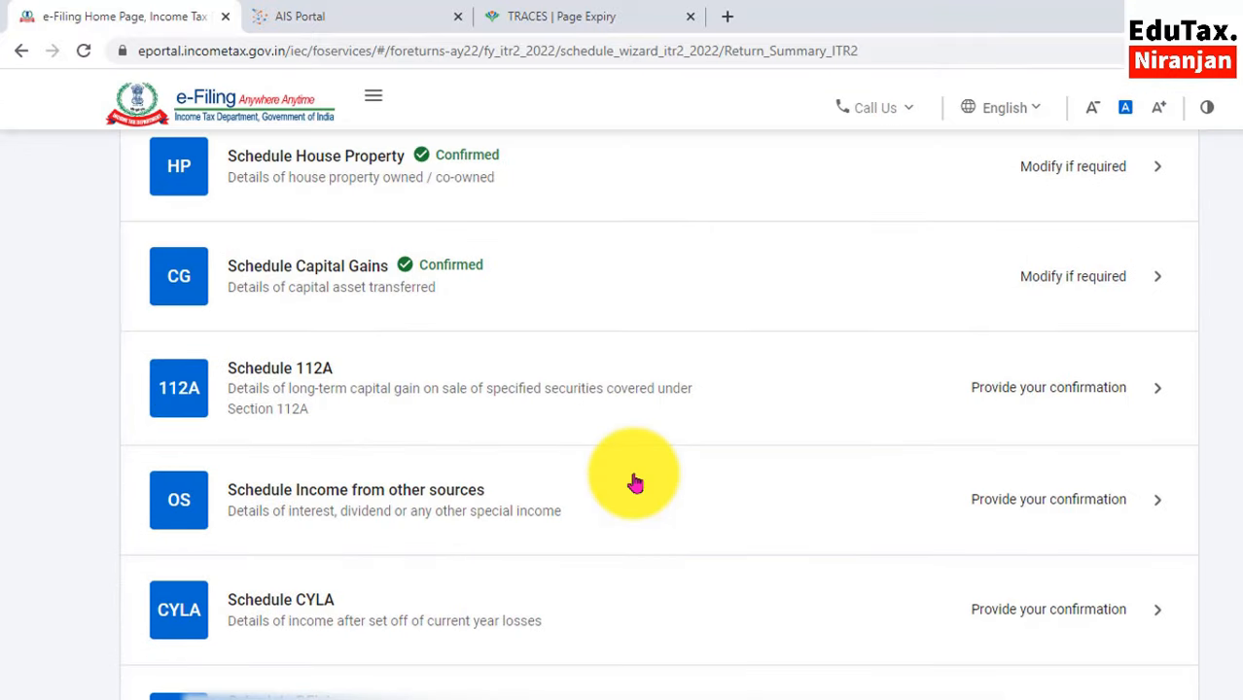
pyautogui.click(346, 397)
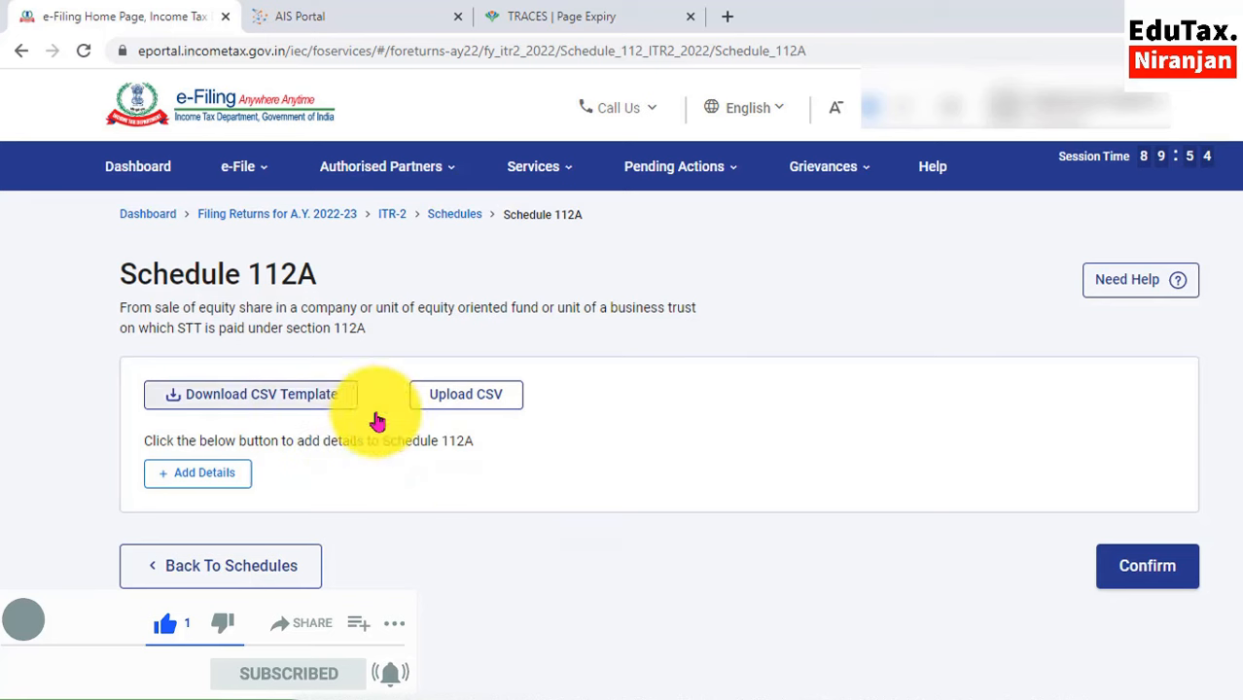
pyautogui.click(1141, 580)
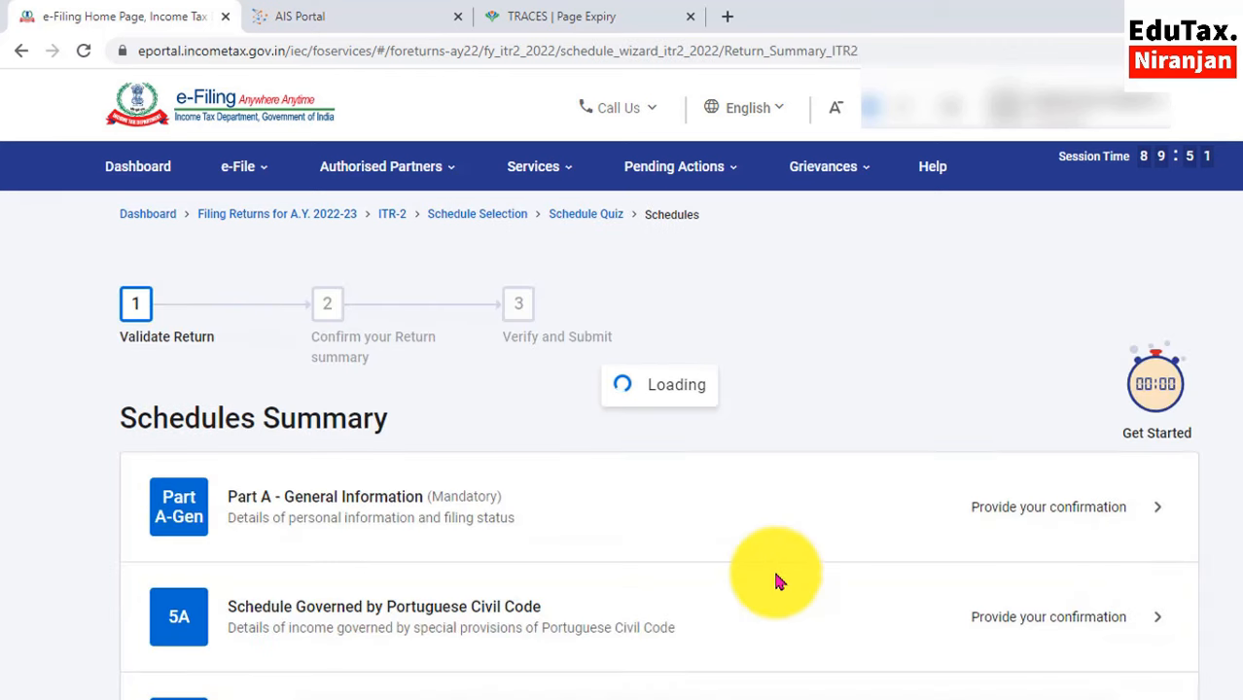
pyautogui.scroll(-8, 777, 582)
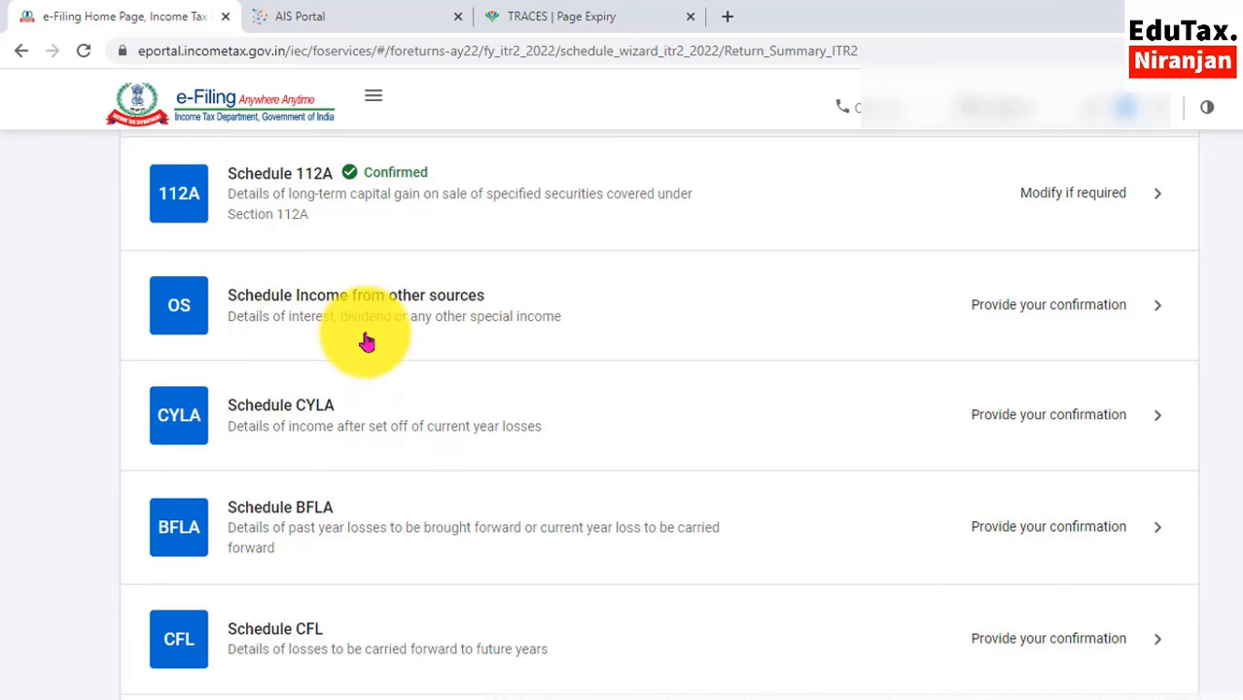
pyautogui.scroll(1, 362, 316)
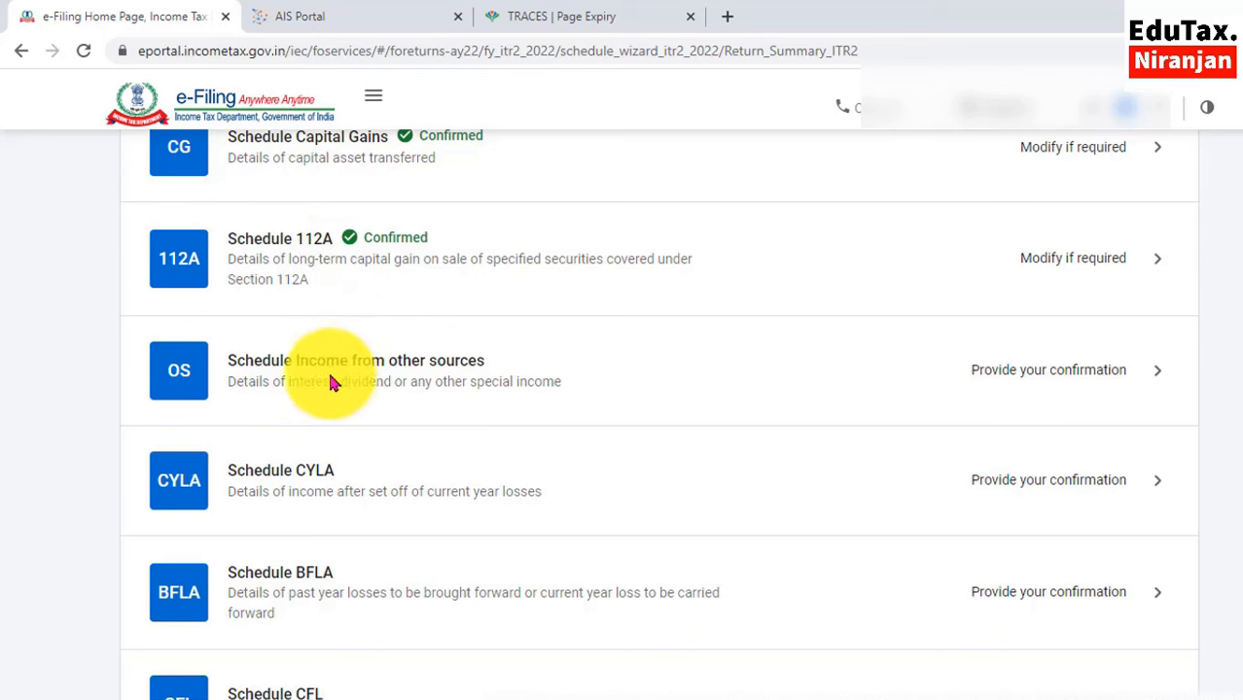
# Open Schedule Income from Other Sources and select the Dividends Gross entry of ₹304
pyautogui.click(404, 383)
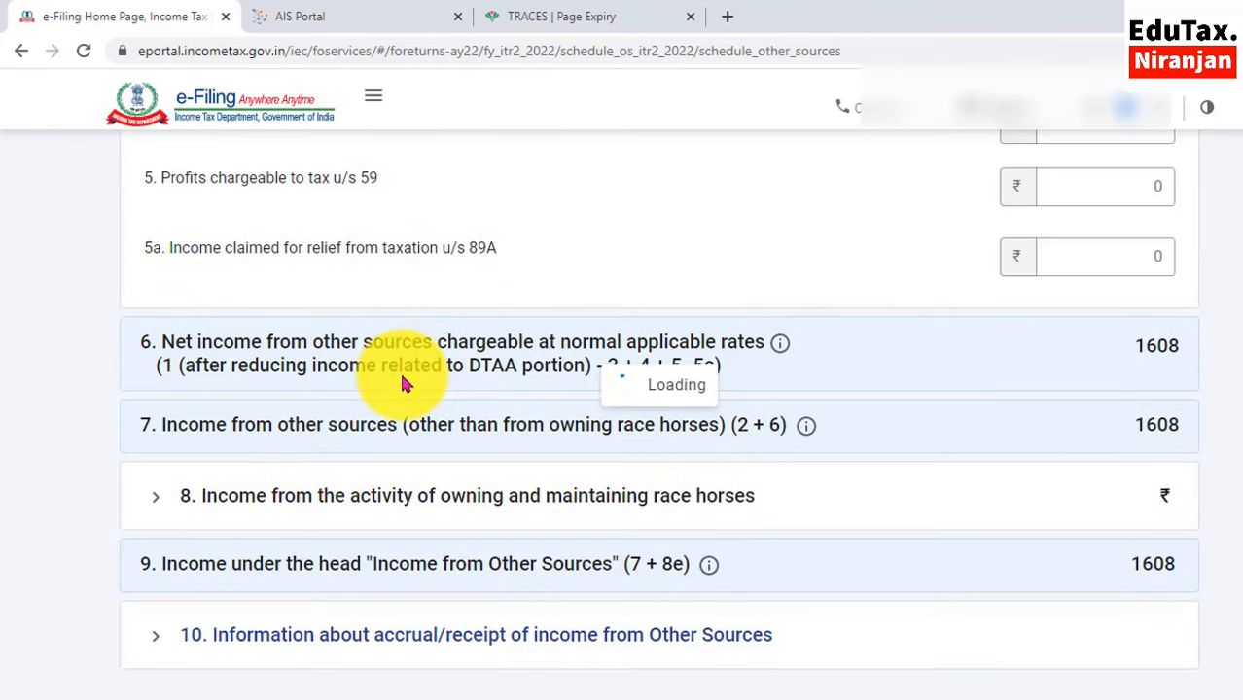
pyautogui.scroll(6, 405, 384)
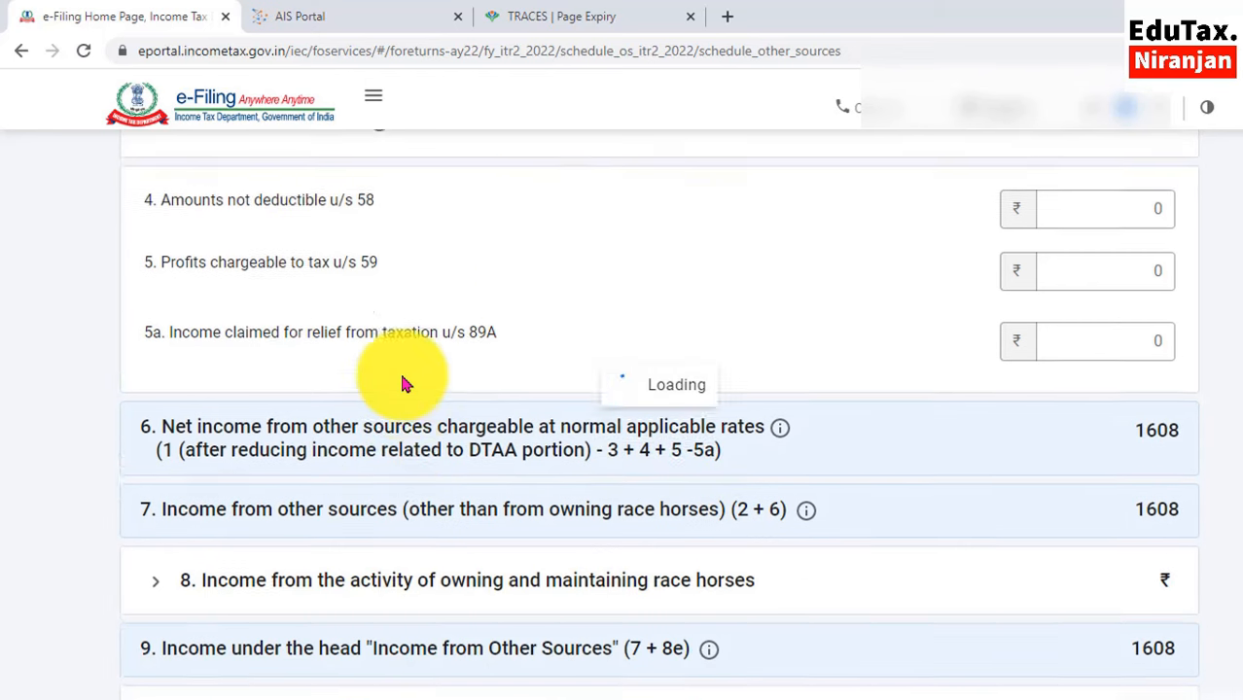
pyautogui.scroll(2, 405, 383)
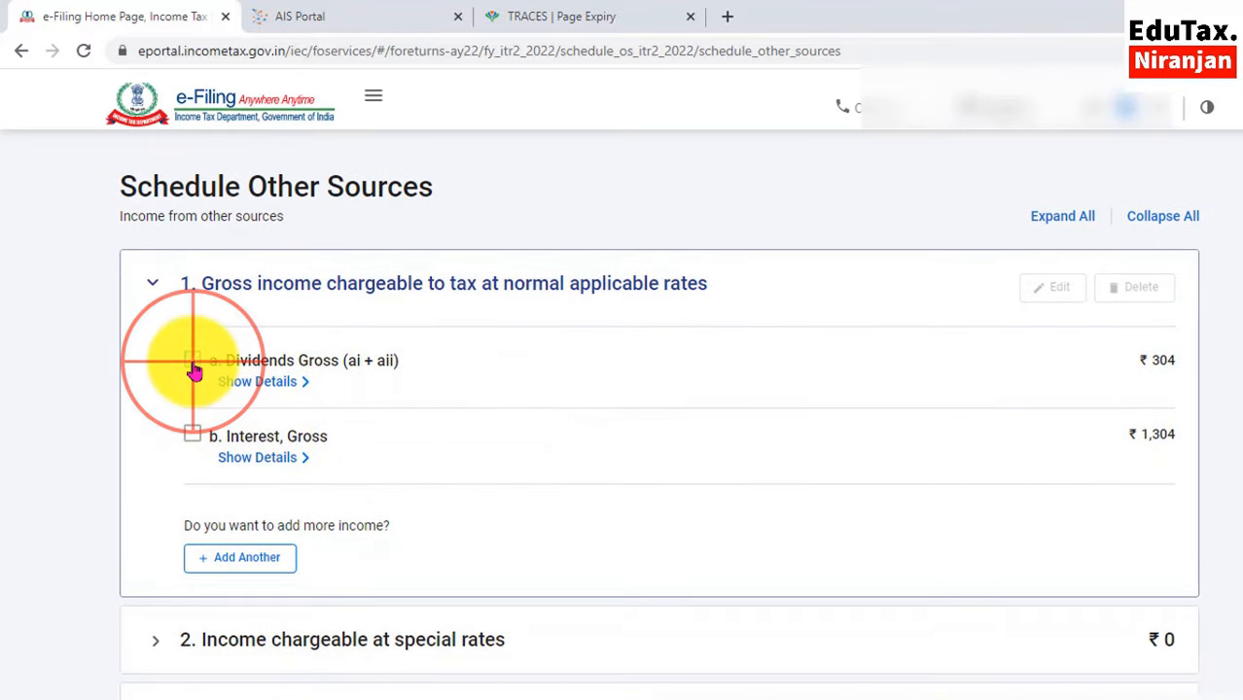
pyautogui.click(192, 361)
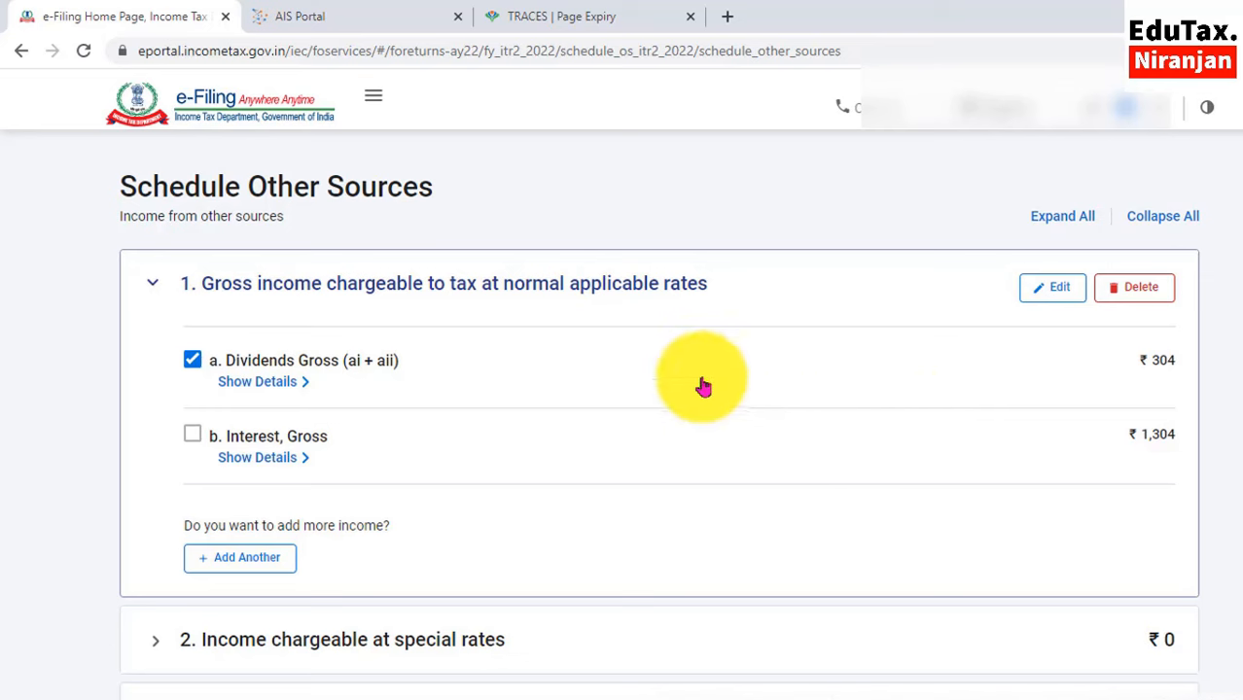
# Check the AIS dividend rows and Taxpayer Information Summary for dividends 304 and deposit interest 2,894
pyautogui.click(331, 30)
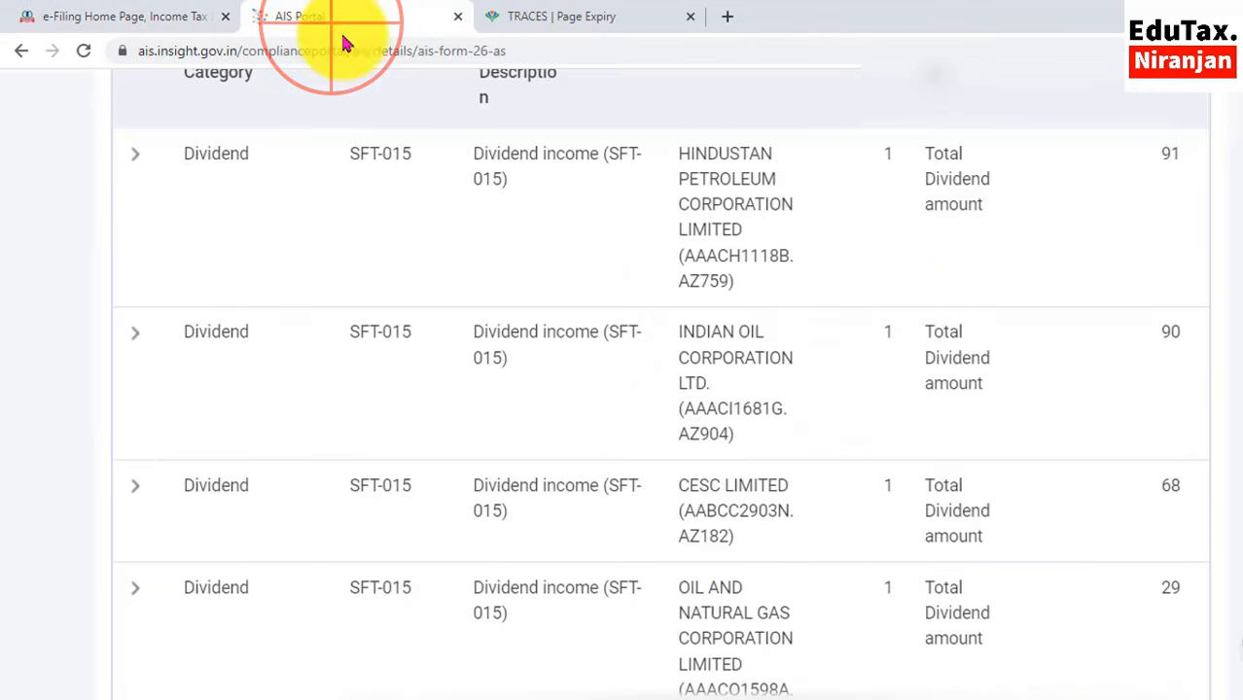
pyautogui.scroll(2, 563, 356)
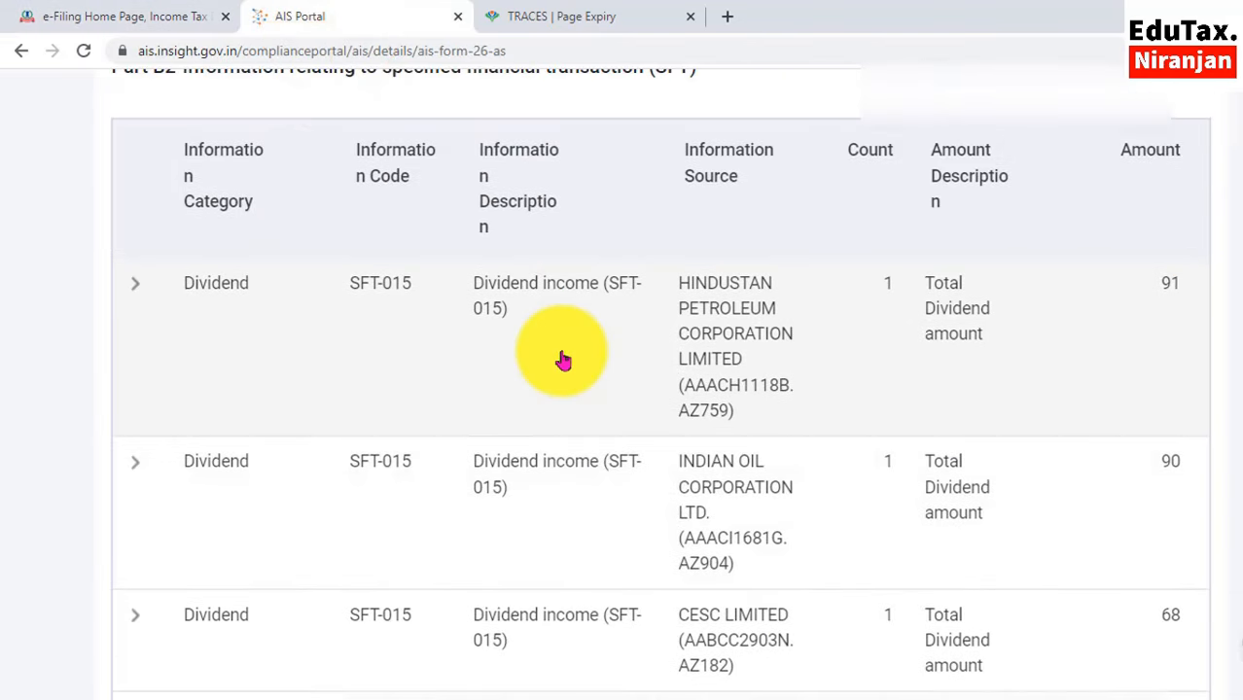
pyautogui.scroll(1, 914, 341)
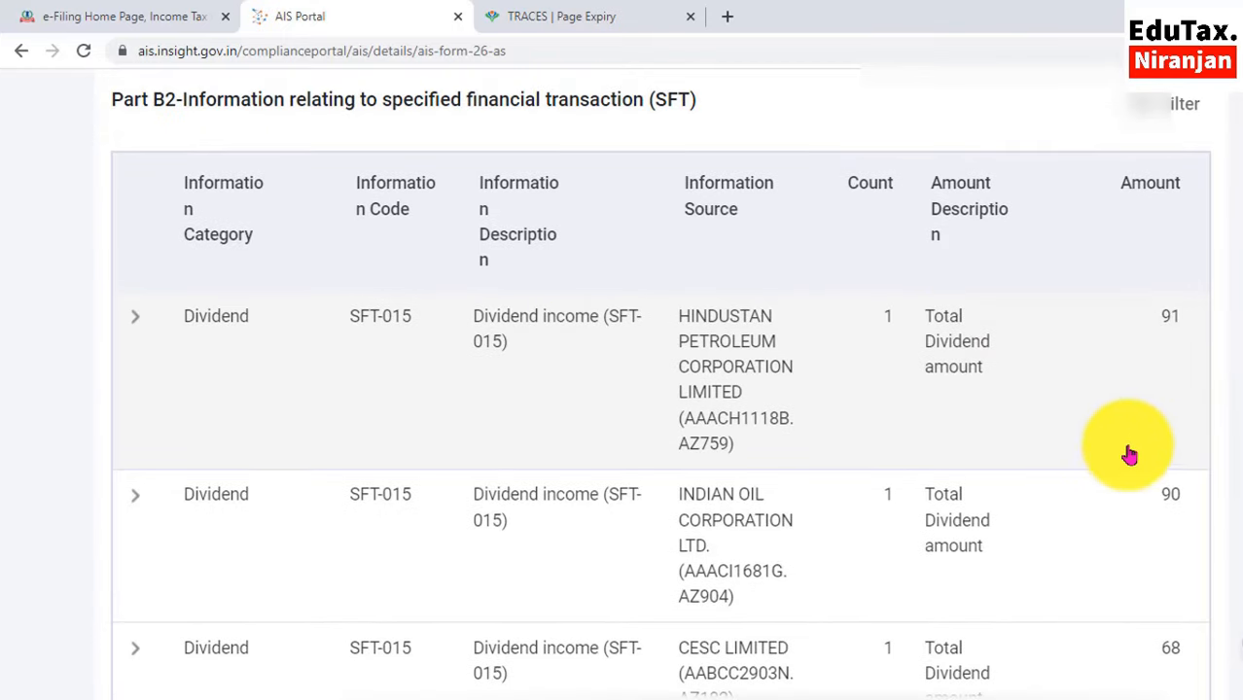
pyautogui.scroll(-1, 1131, 460)
pyautogui.scroll(-3, 1132, 461)
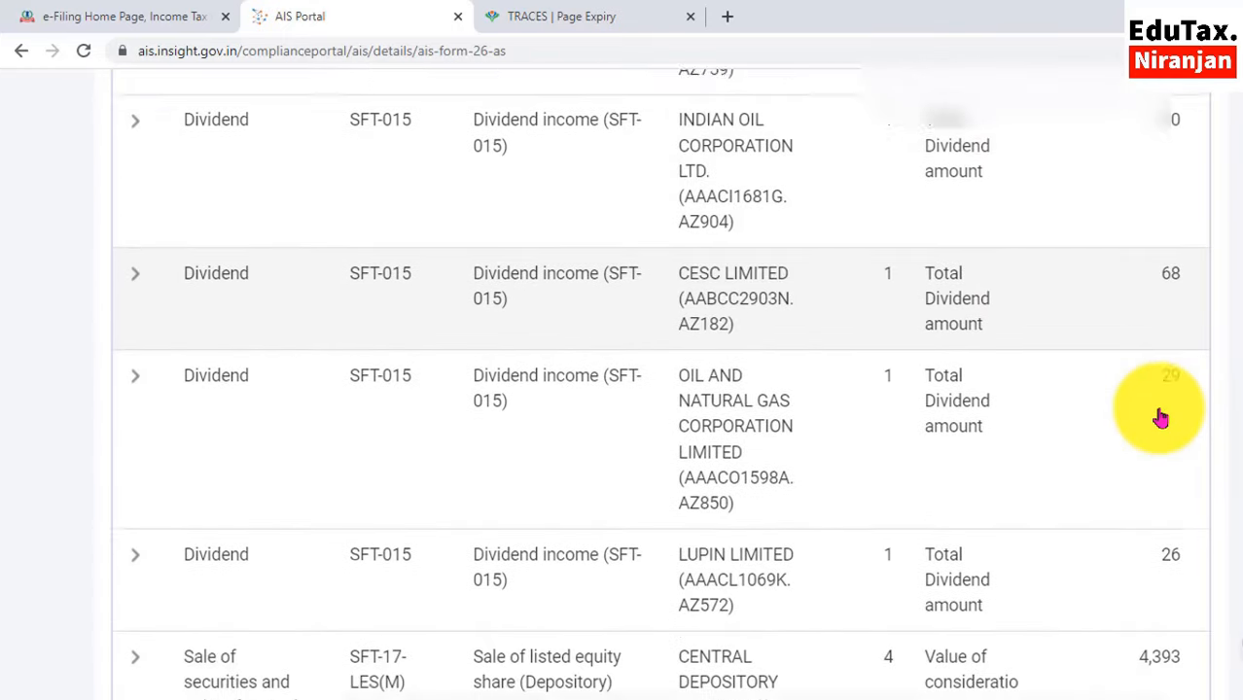
pyautogui.scroll(-1, 1167, 381)
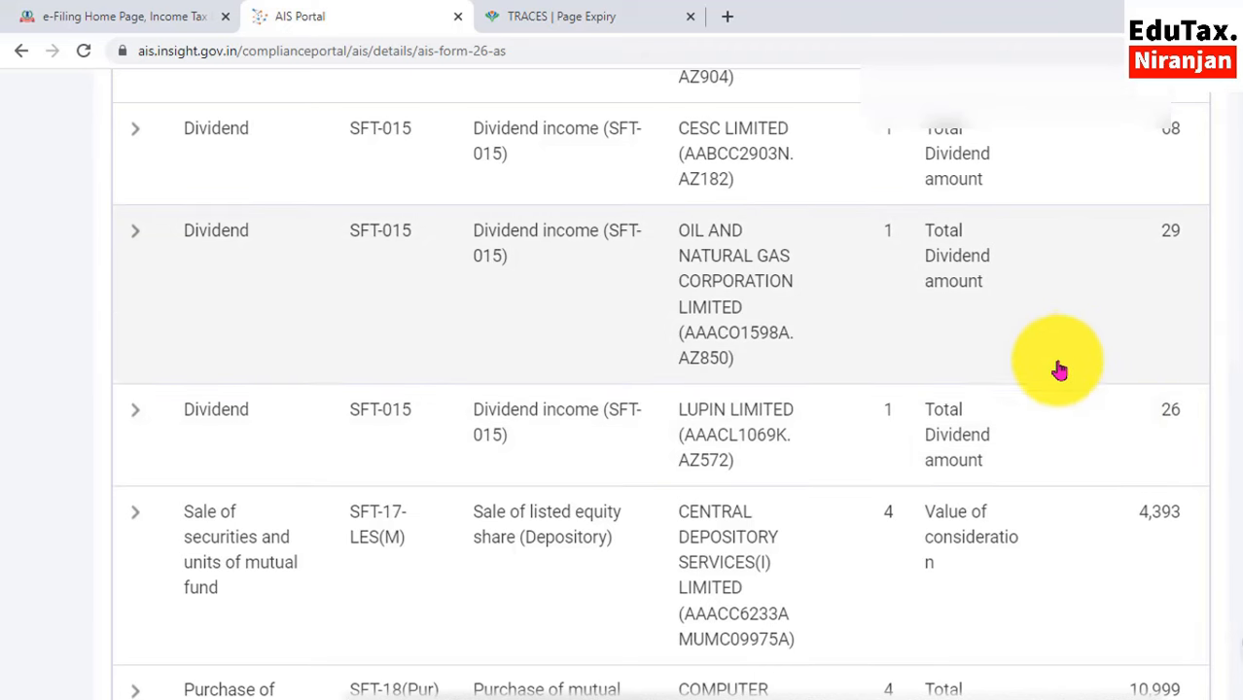
pyautogui.scroll(3, 1080, 297)
pyautogui.scroll(5, 1079, 370)
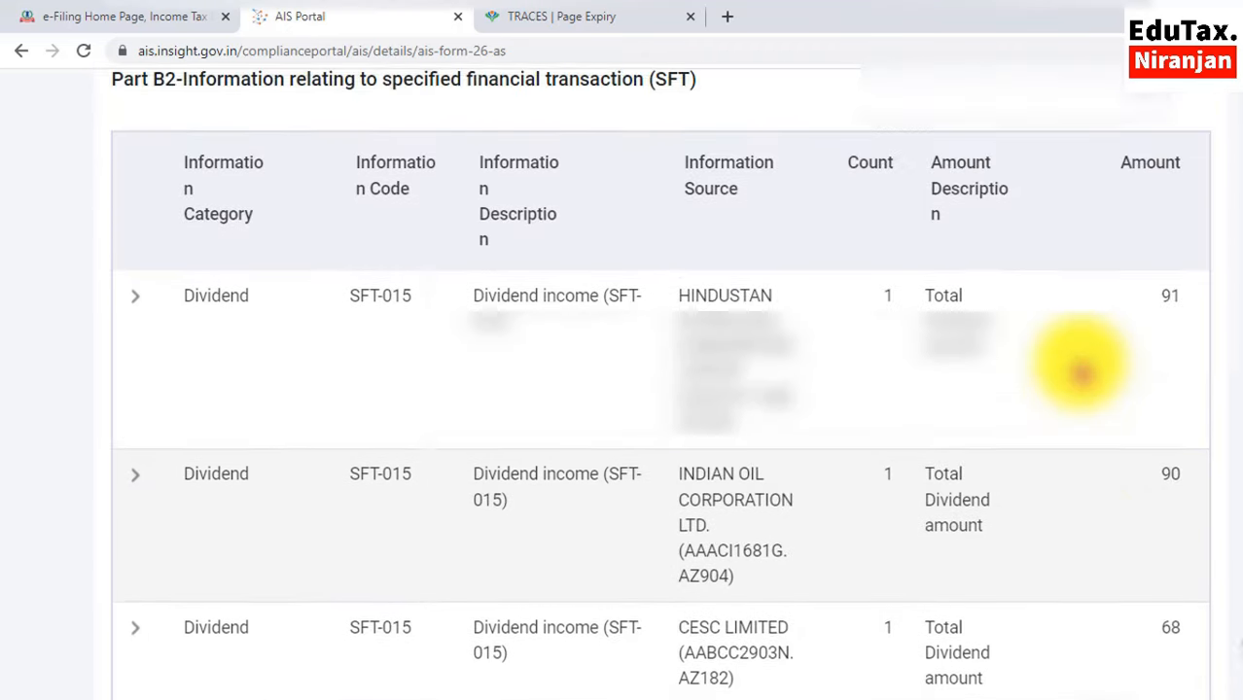
pyautogui.scroll(3, 313, 409)
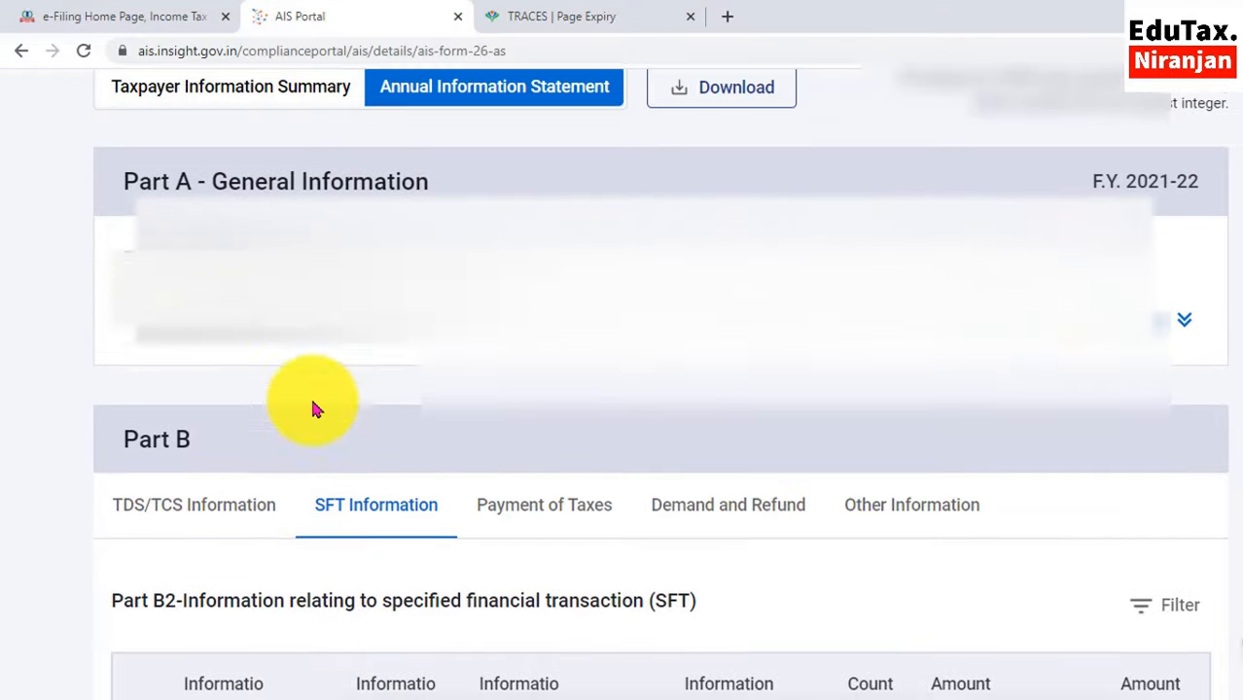
pyautogui.click(233, 245)
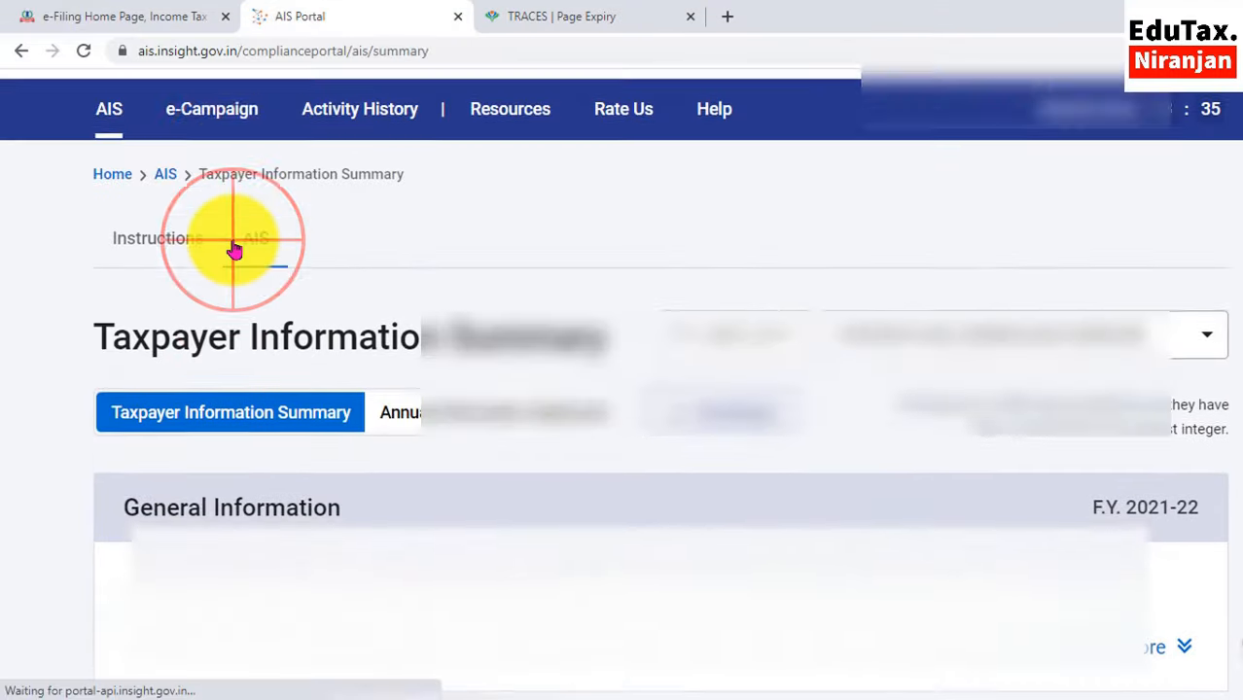
pyautogui.scroll(-5, 532, 486)
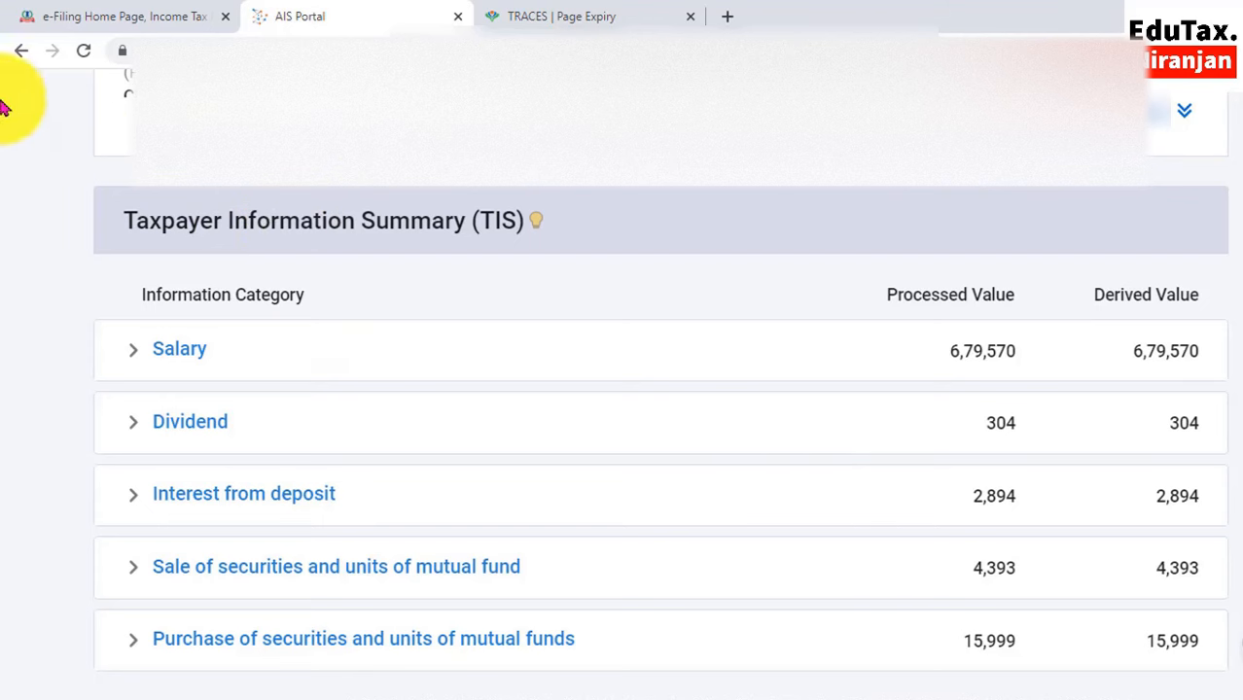
pyautogui.click(117, 17)
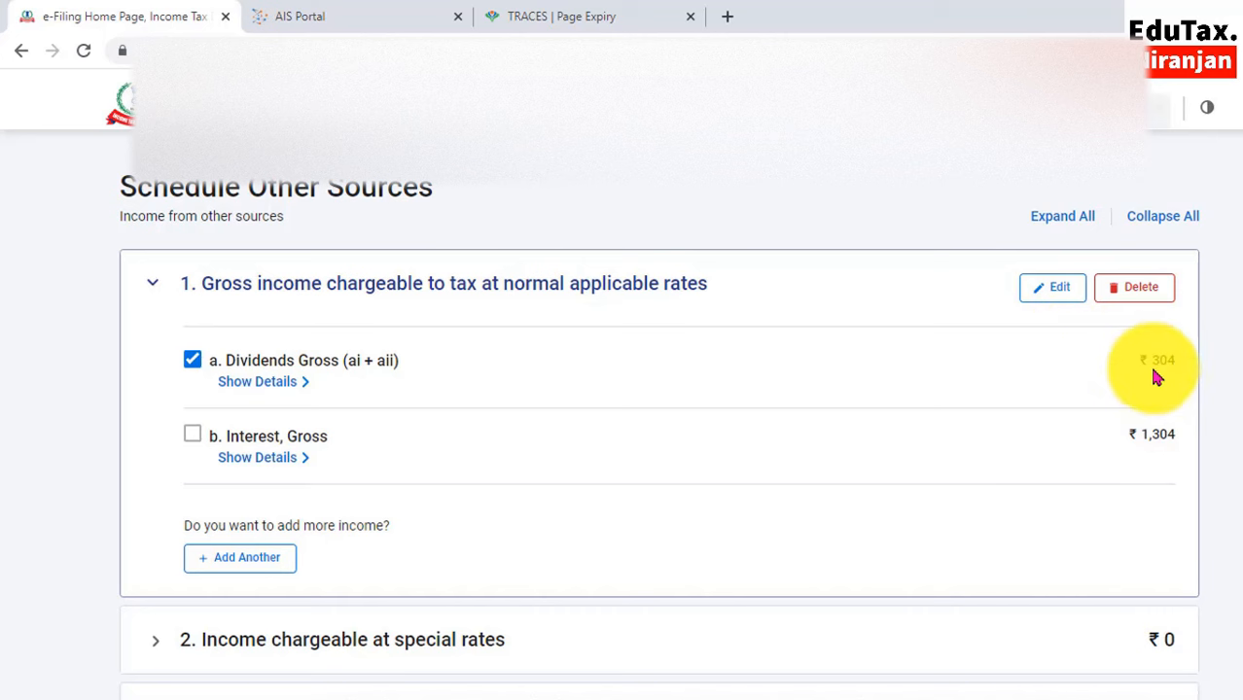
# Switch the selection from Dividends to Interest, Gross and edit it, showing ₹1,304 from deposits
pyautogui.click(257, 381)
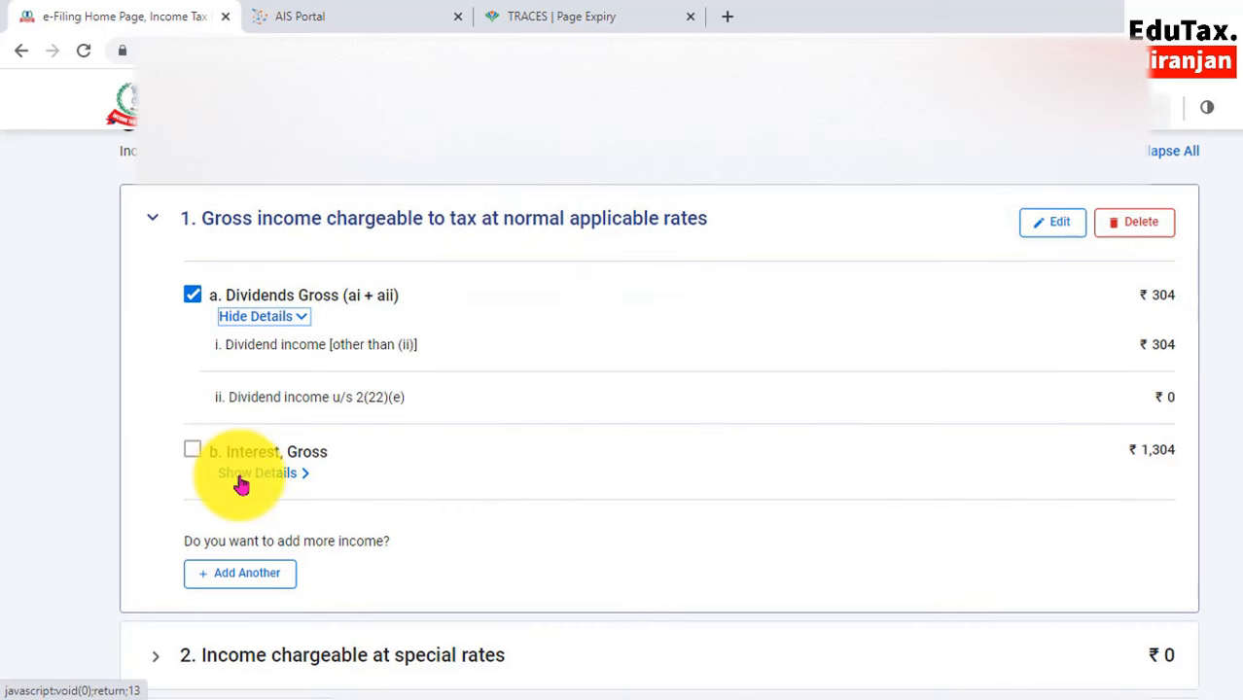
pyautogui.click(193, 452)
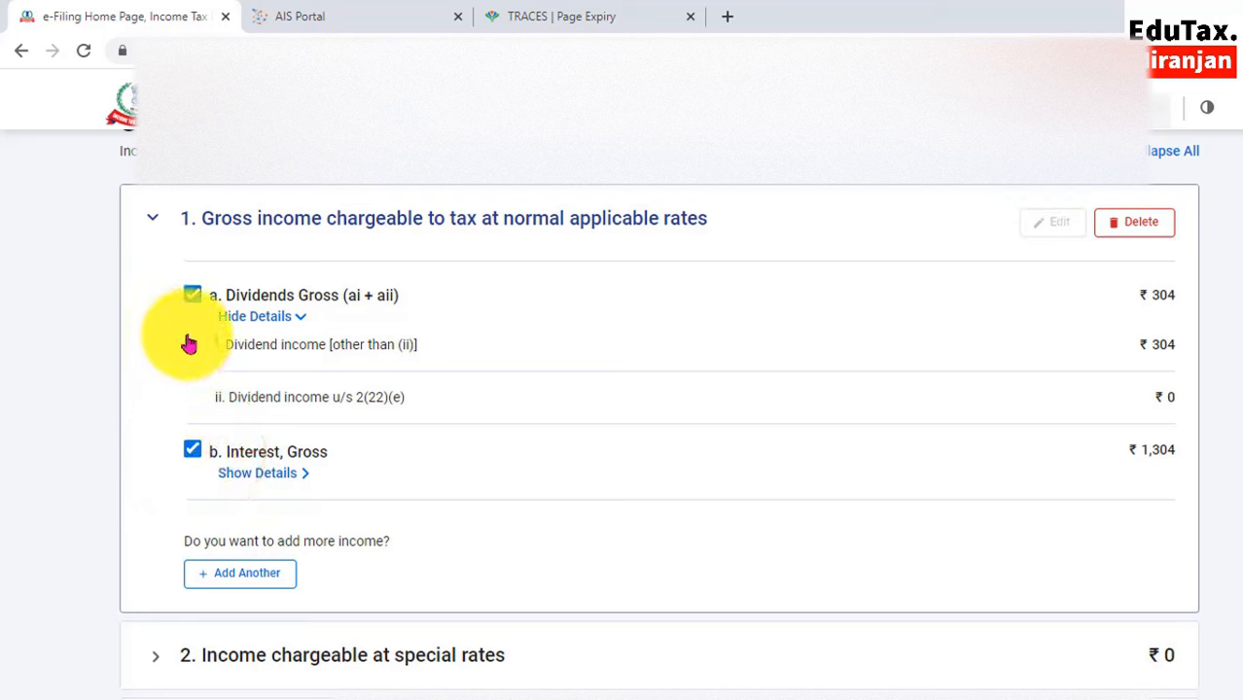
pyautogui.click(193, 294)
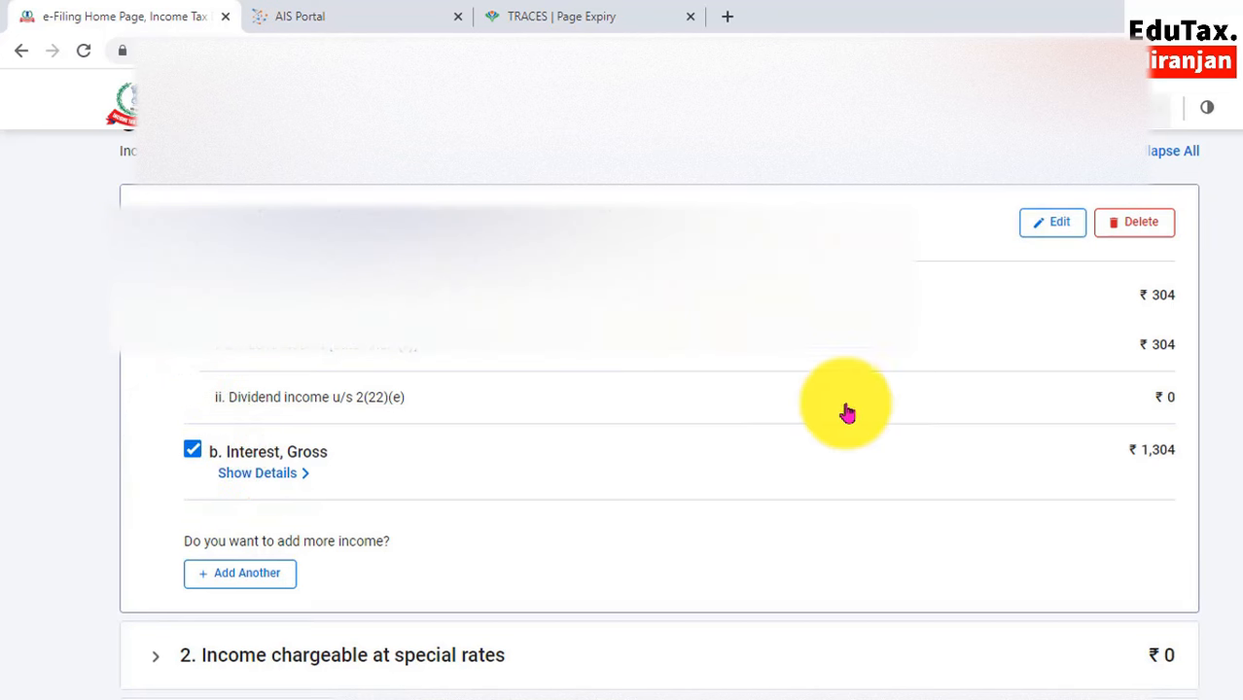
pyautogui.click(1065, 223)
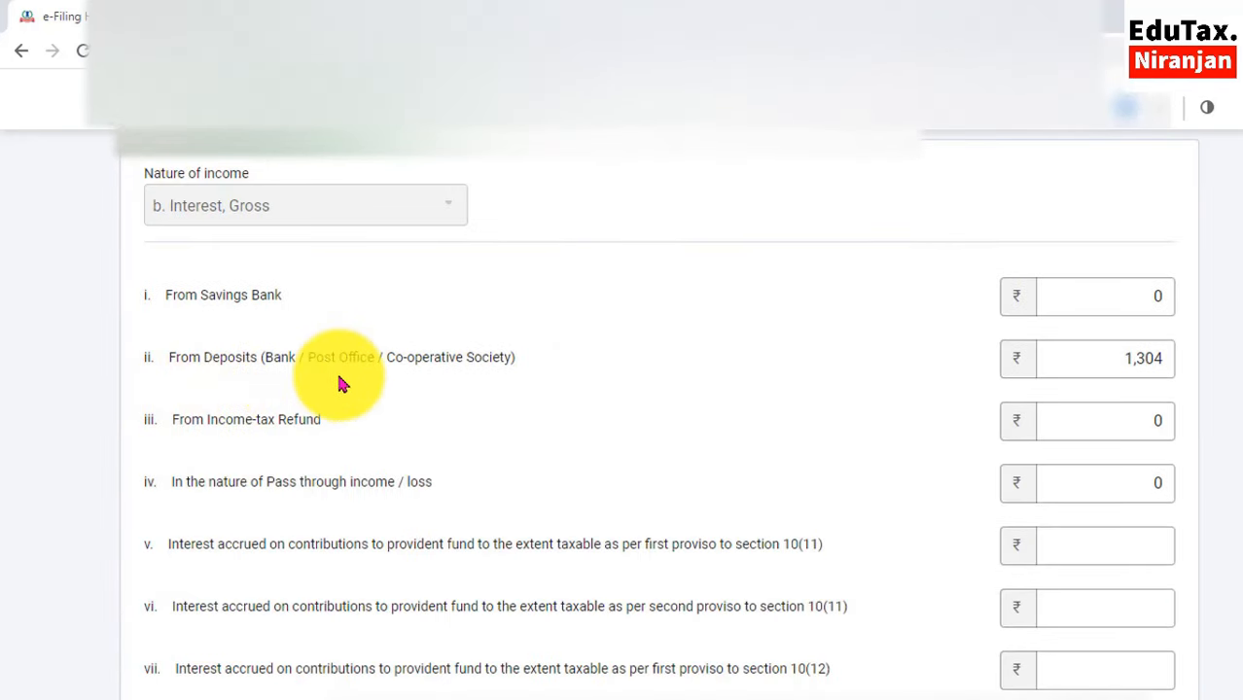
pyautogui.click(1146, 367)
pyautogui.scroll(-2, 1146, 366)
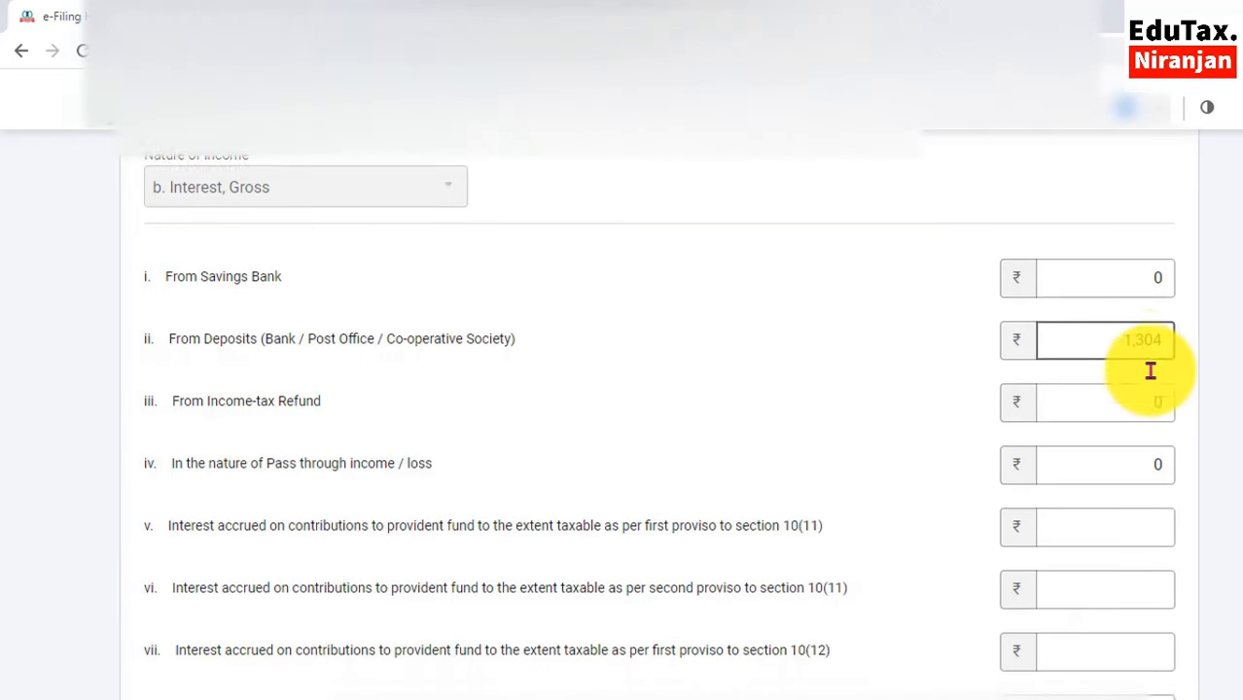
pyautogui.click(1151, 371)
pyautogui.scroll(2, 1151, 371)
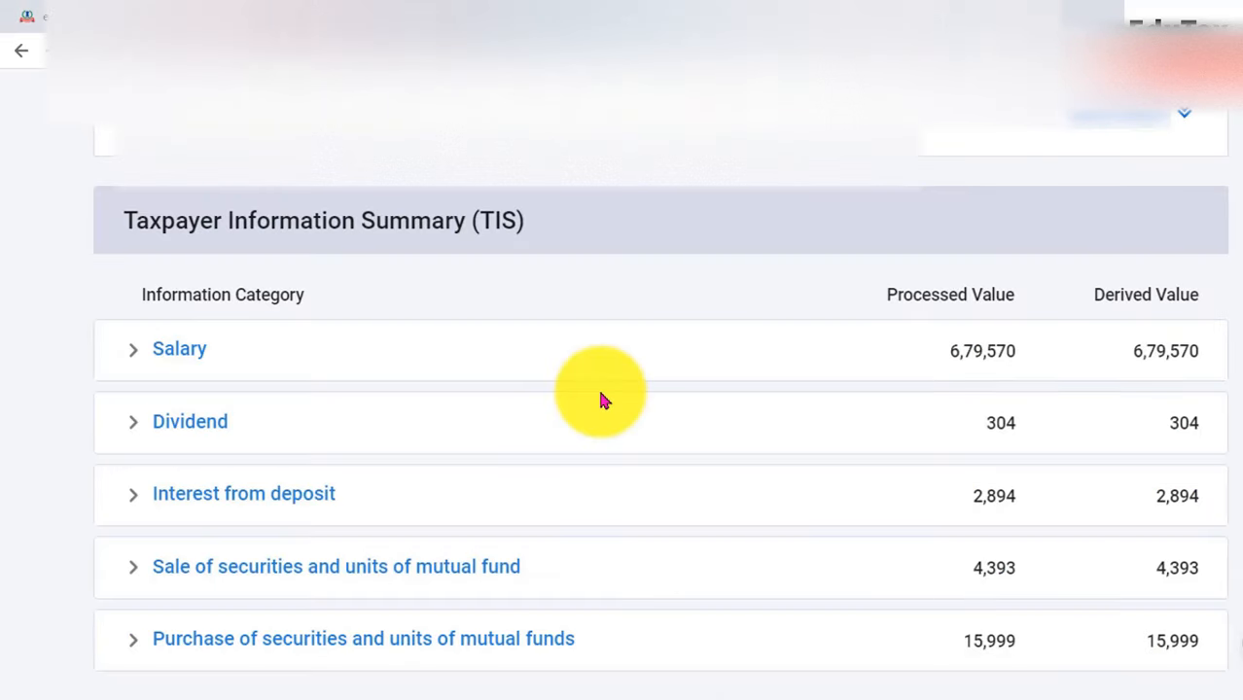
pyautogui.scroll(-3, 602, 397)
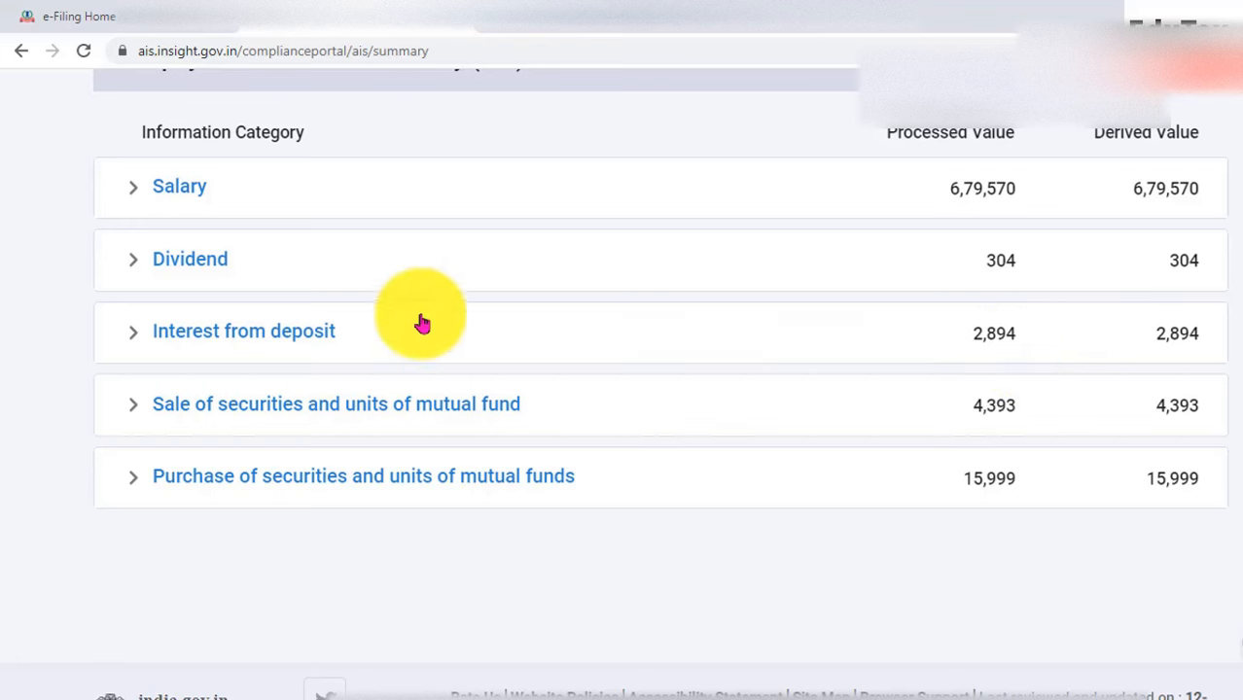
# Set the interest from deposits amount to 2,894
pyautogui.click(123, 25)
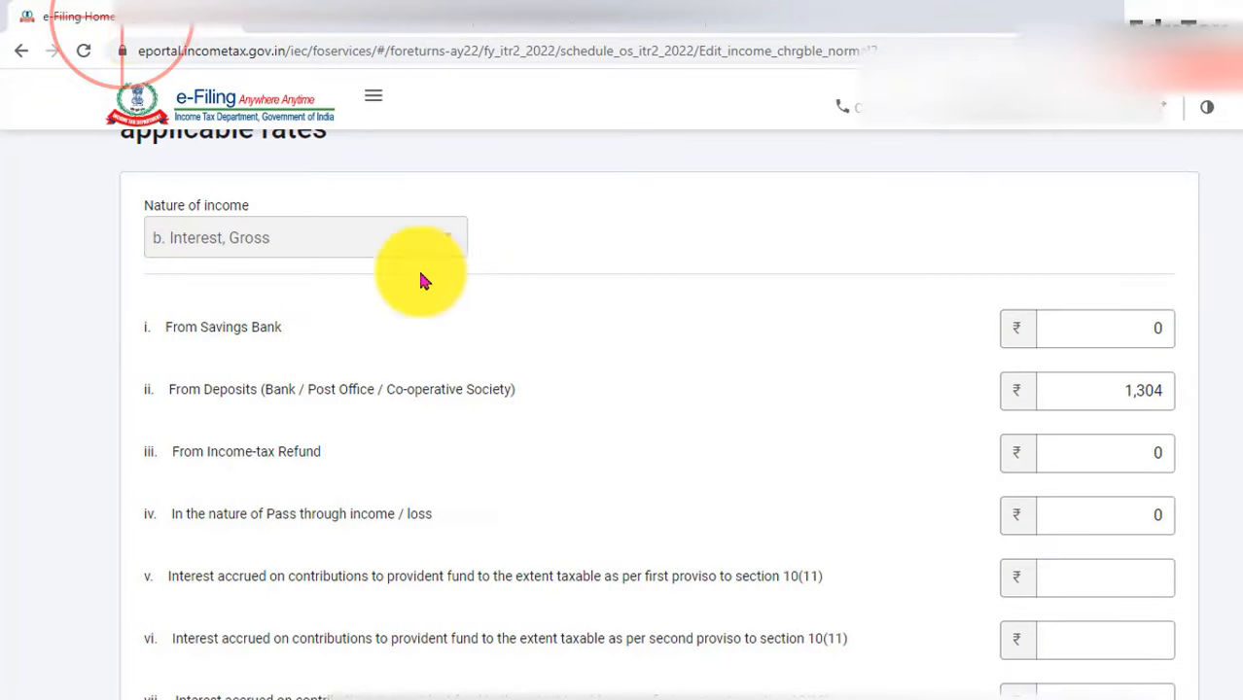
pyautogui.scroll(-1, 648, 445)
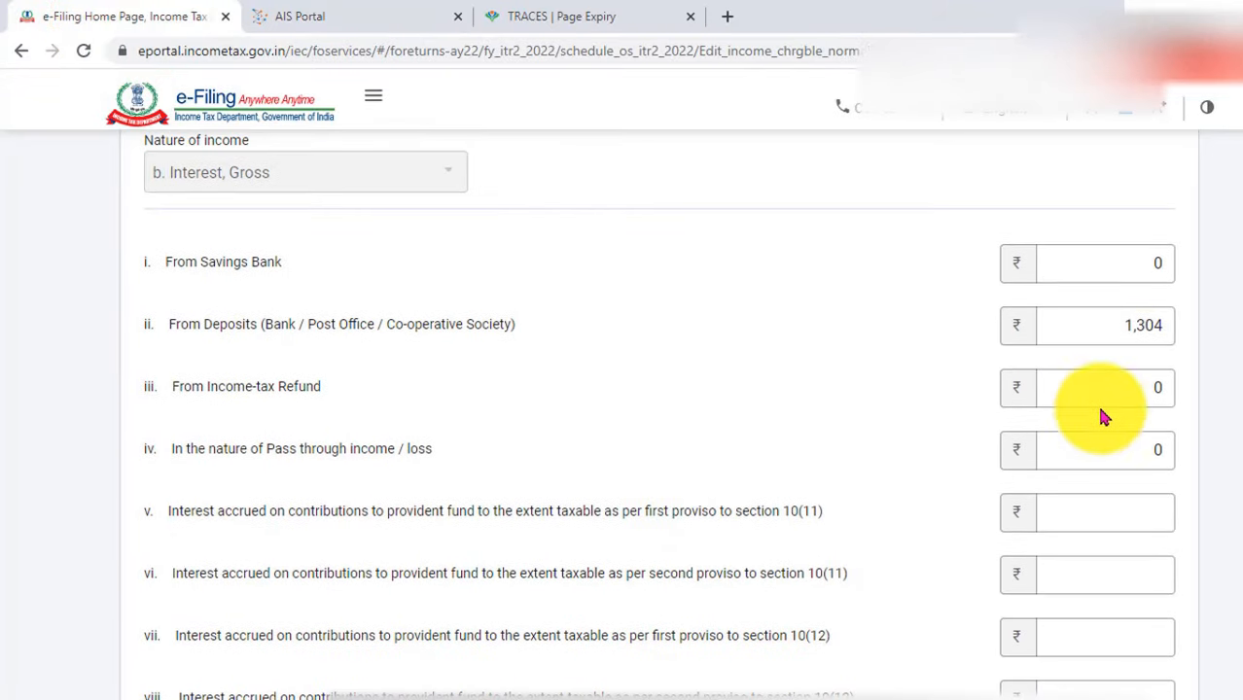
pyautogui.click(1165, 328)
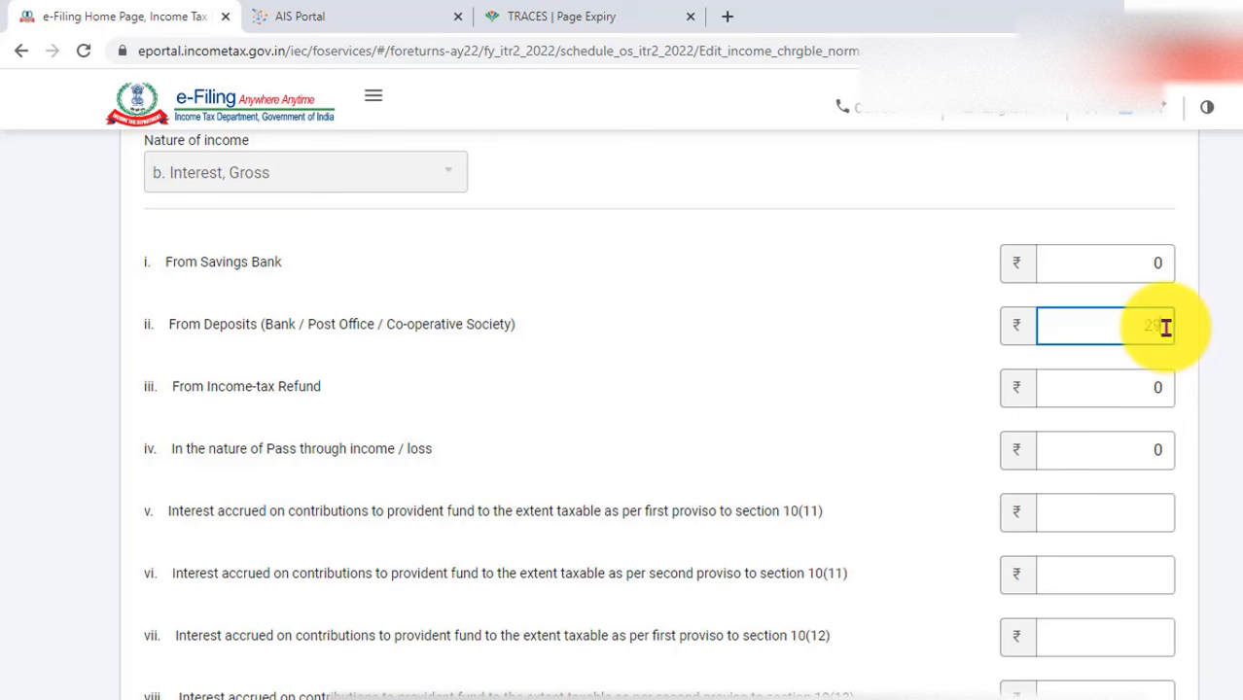
pyautogui.write('28')
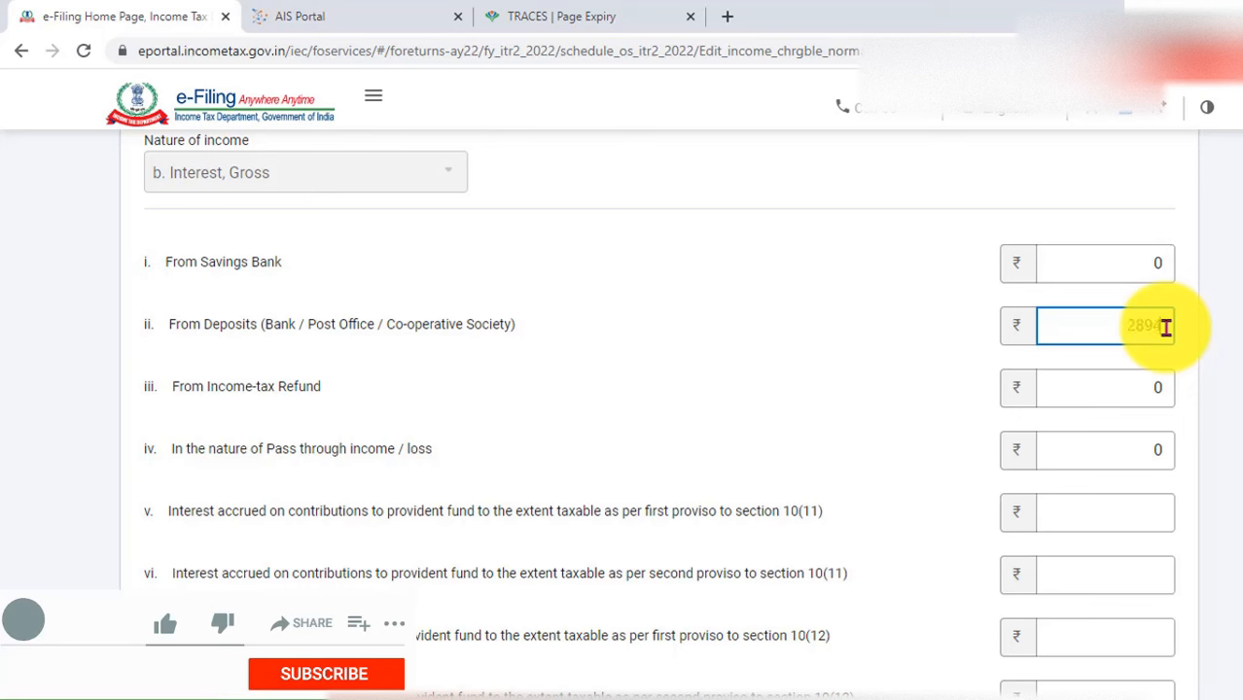
pyautogui.write('94')
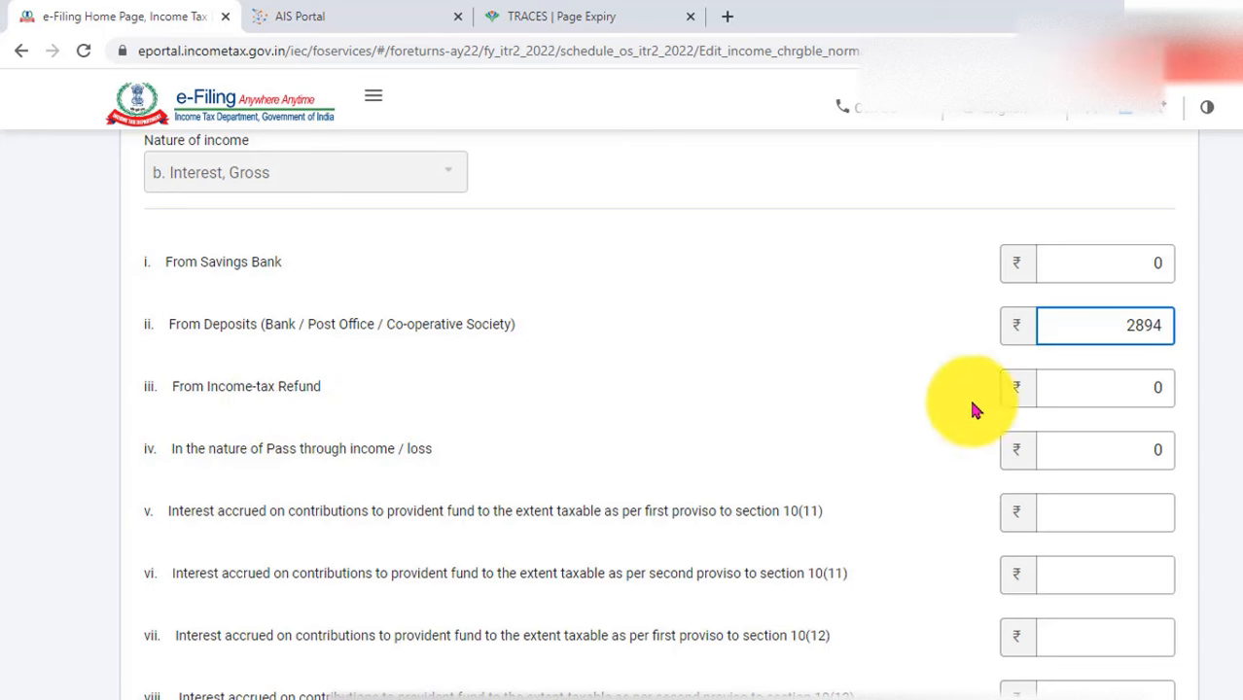
# Clear the Income-tax Refund amount and enter 67 as Others interest
pyautogui.click(1138, 386)
pyautogui.scroll(-2, 532, 469)
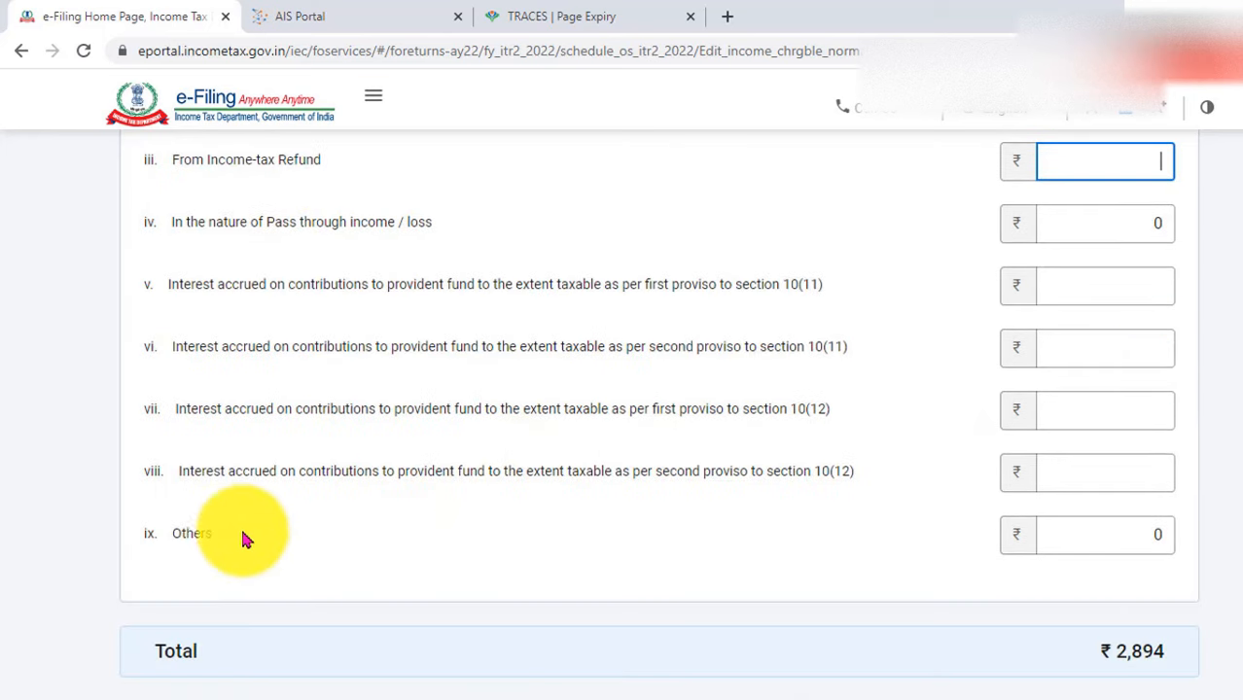
pyautogui.click(198, 537)
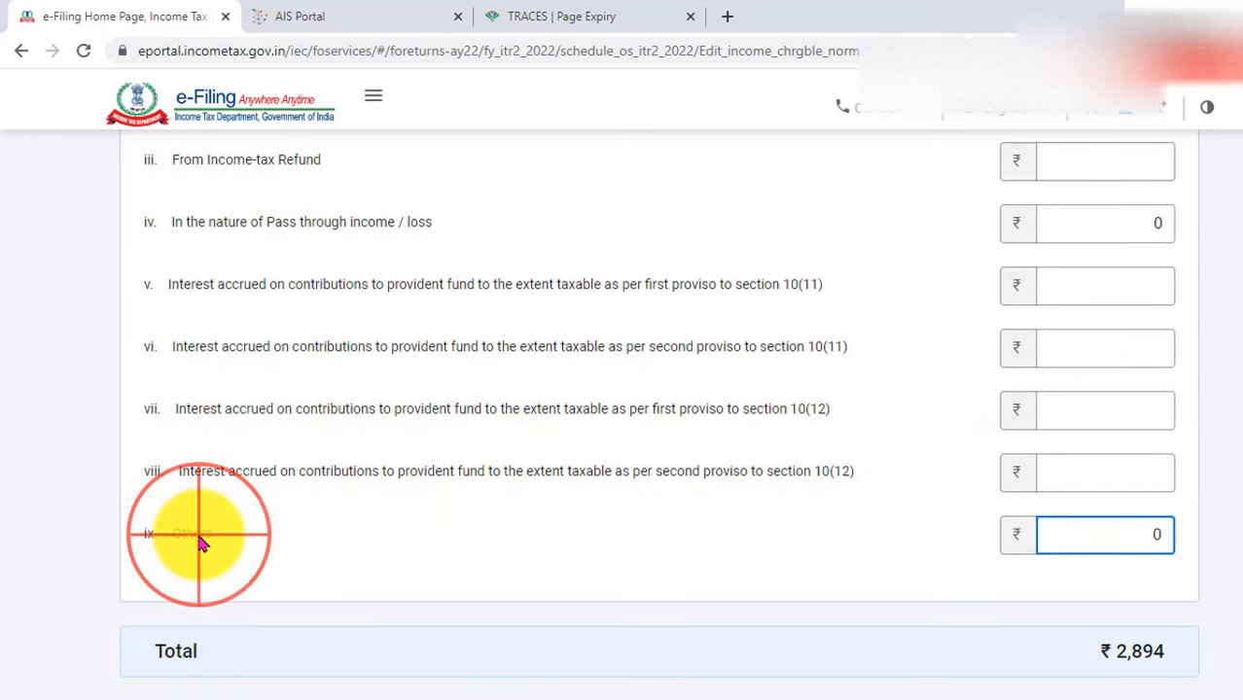
pyautogui.click(1136, 535)
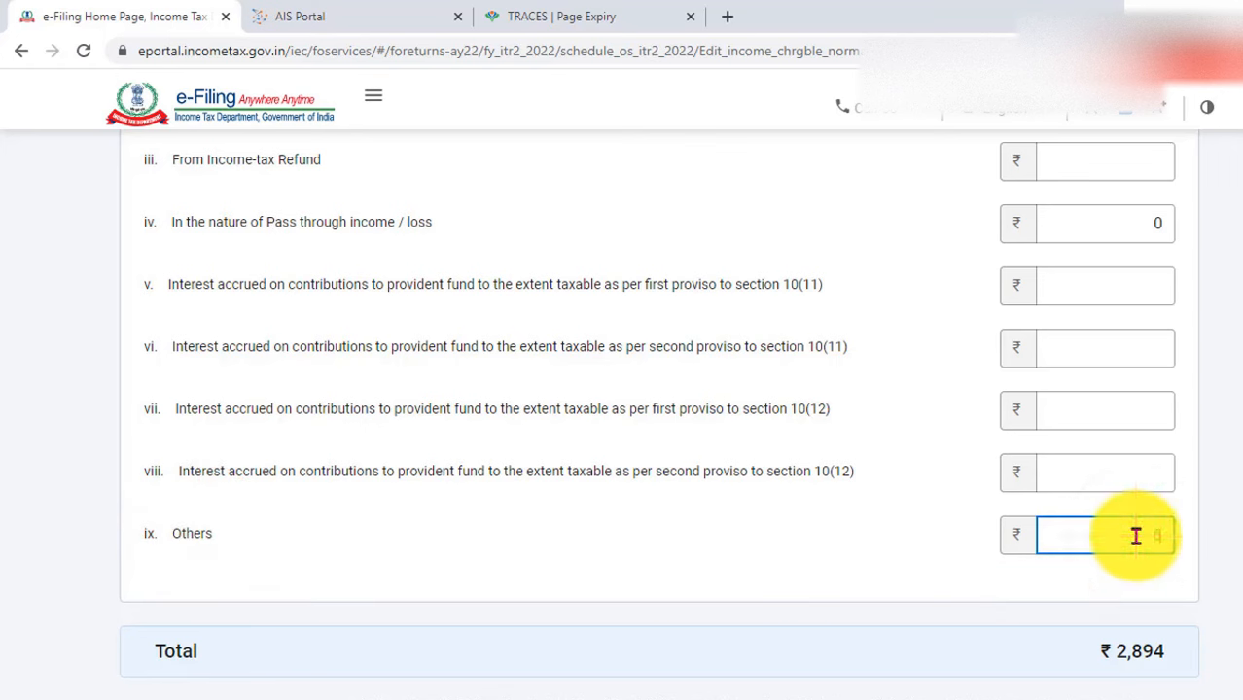
pyautogui.scroll(-2, 1136, 535)
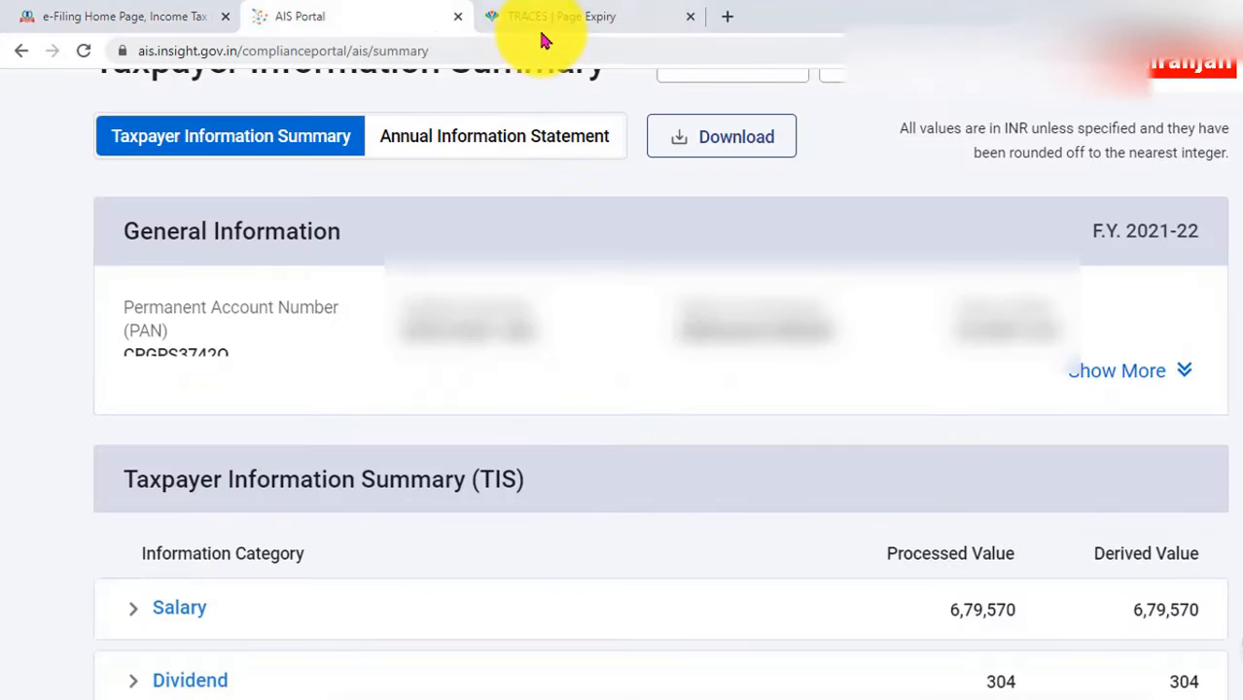
pyautogui.scroll(4, 297, 369)
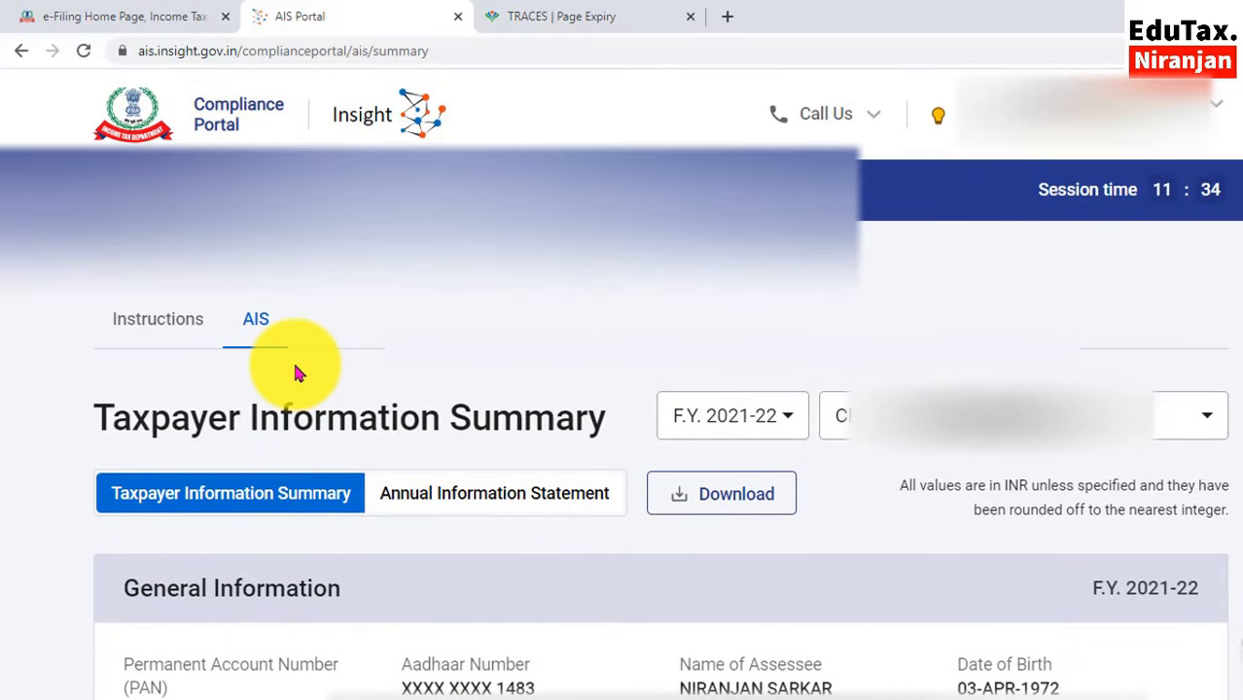
pyautogui.click(117, 17)
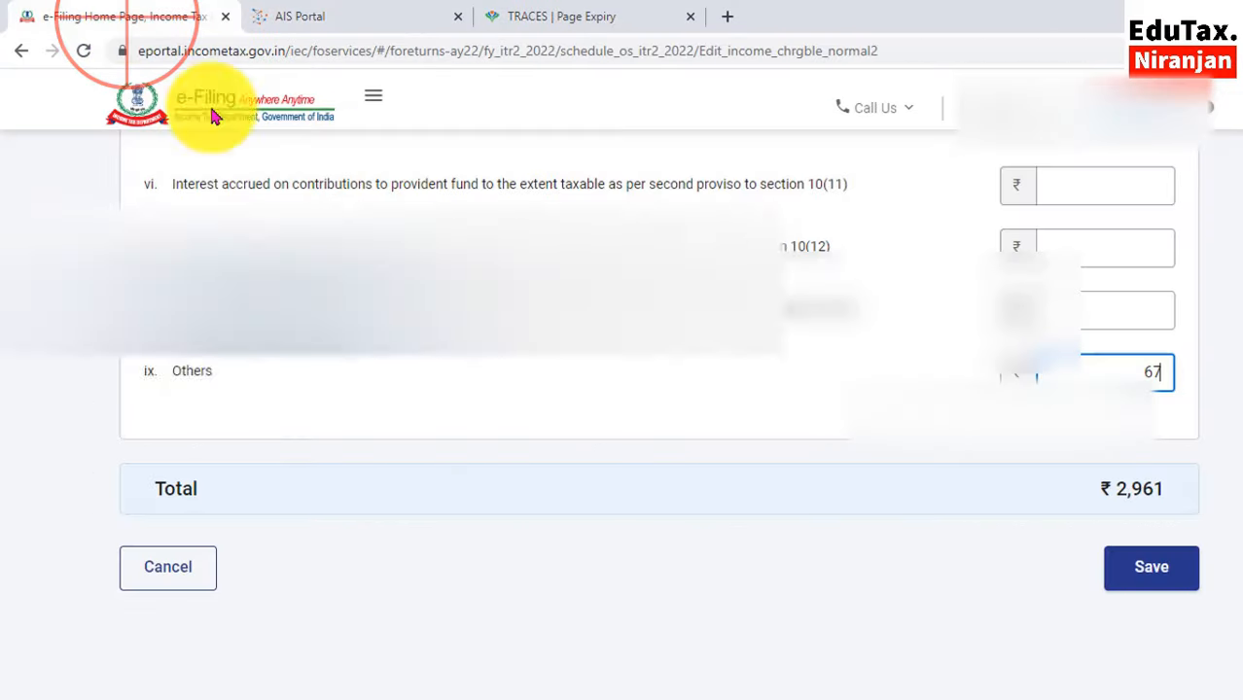
pyautogui.scroll(8, 784, 416)
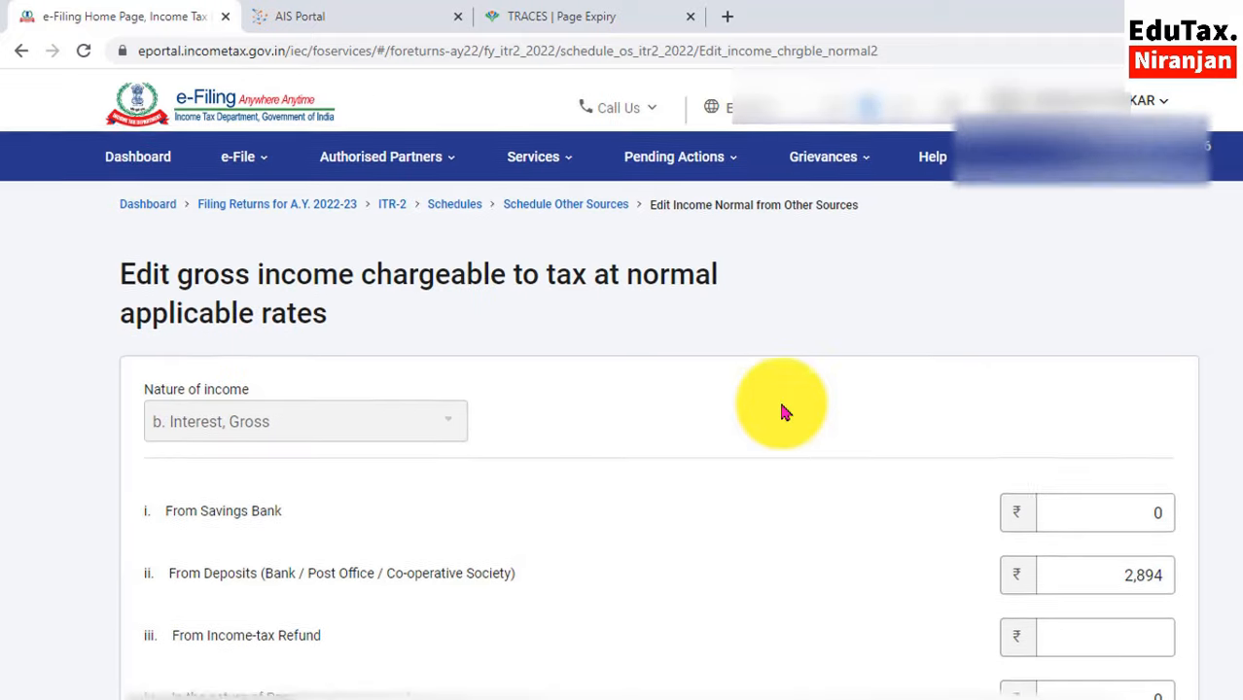
# Reach the TRACES Form 26AS tax credit view, accepting the disclaimer and usage terms
pyautogui.click(238, 173)
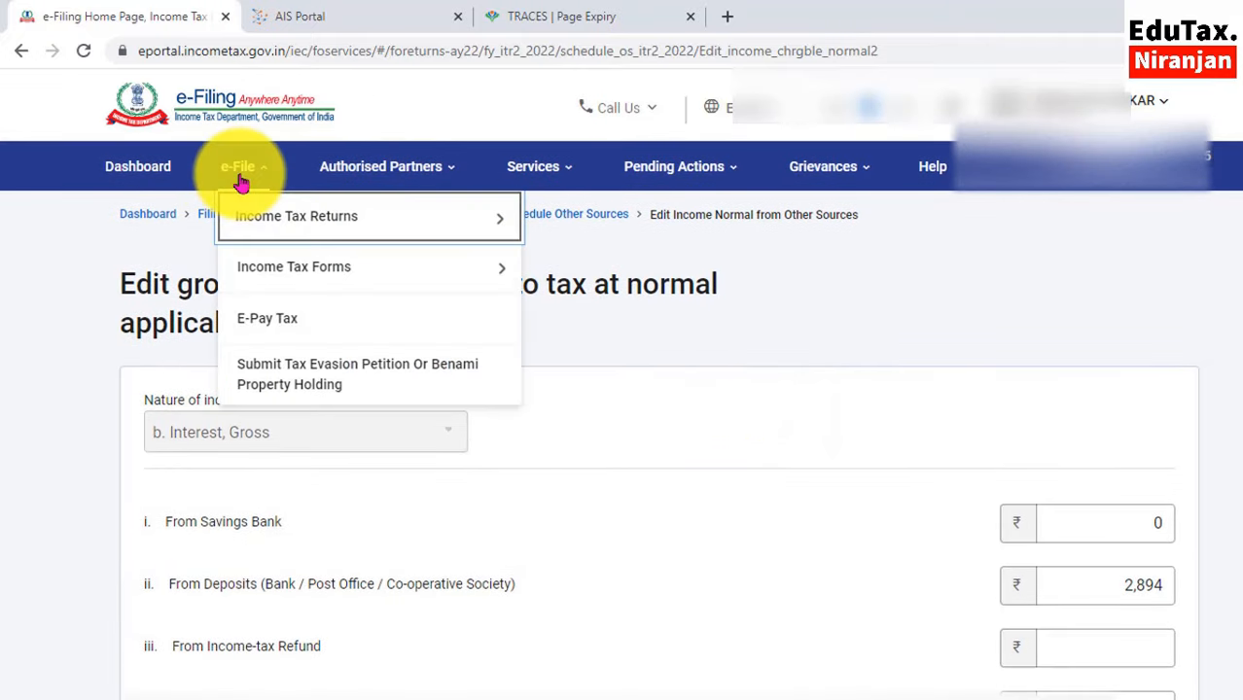
pyautogui.moveTo(258, 237)
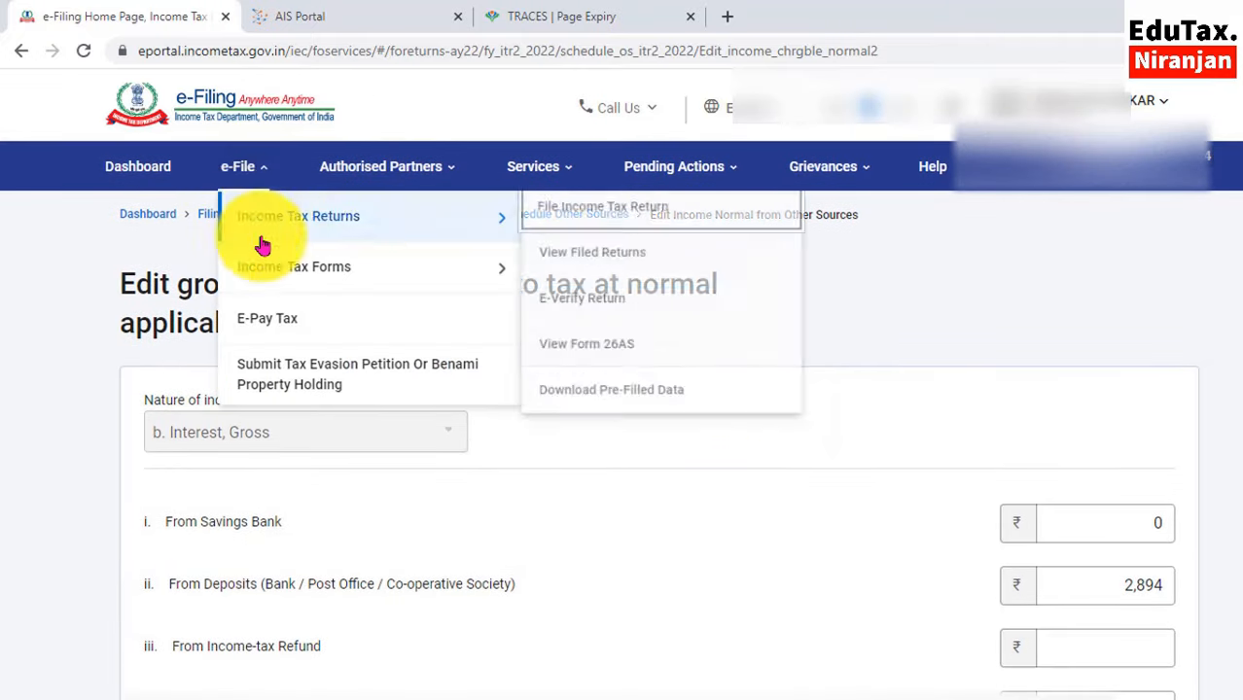
pyautogui.click(587, 364)
pyautogui.click(854, 565)
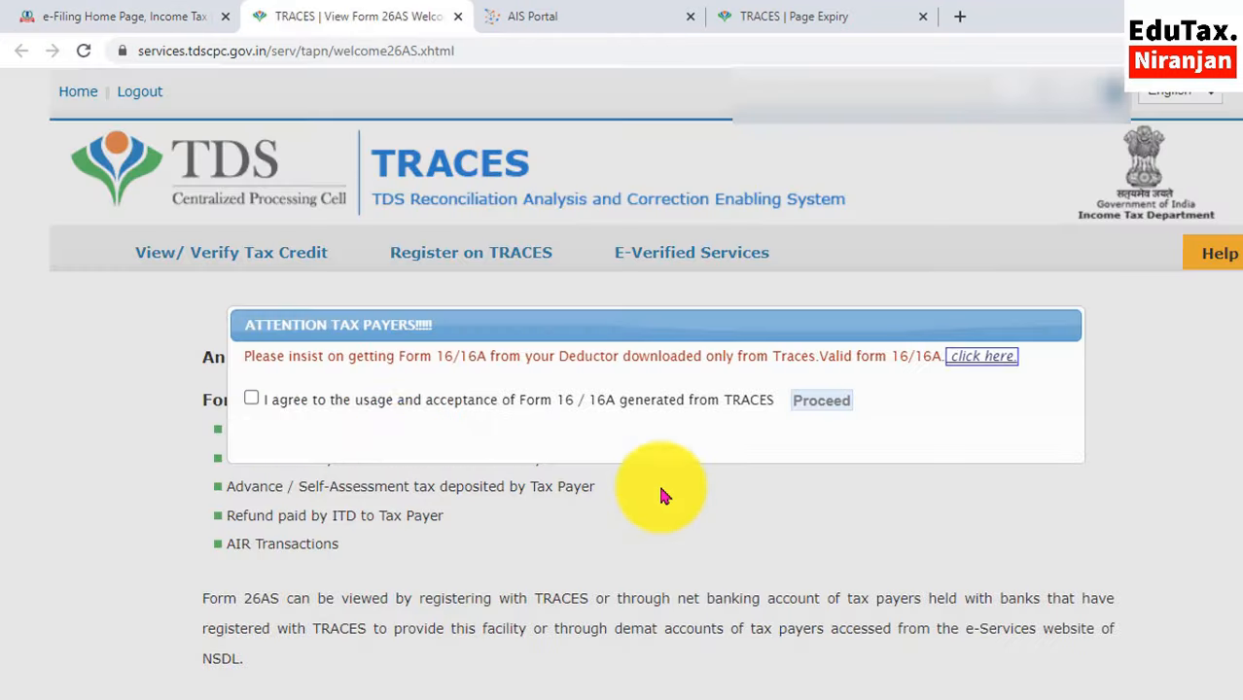
pyautogui.click(251, 398)
pyautogui.click(821, 401)
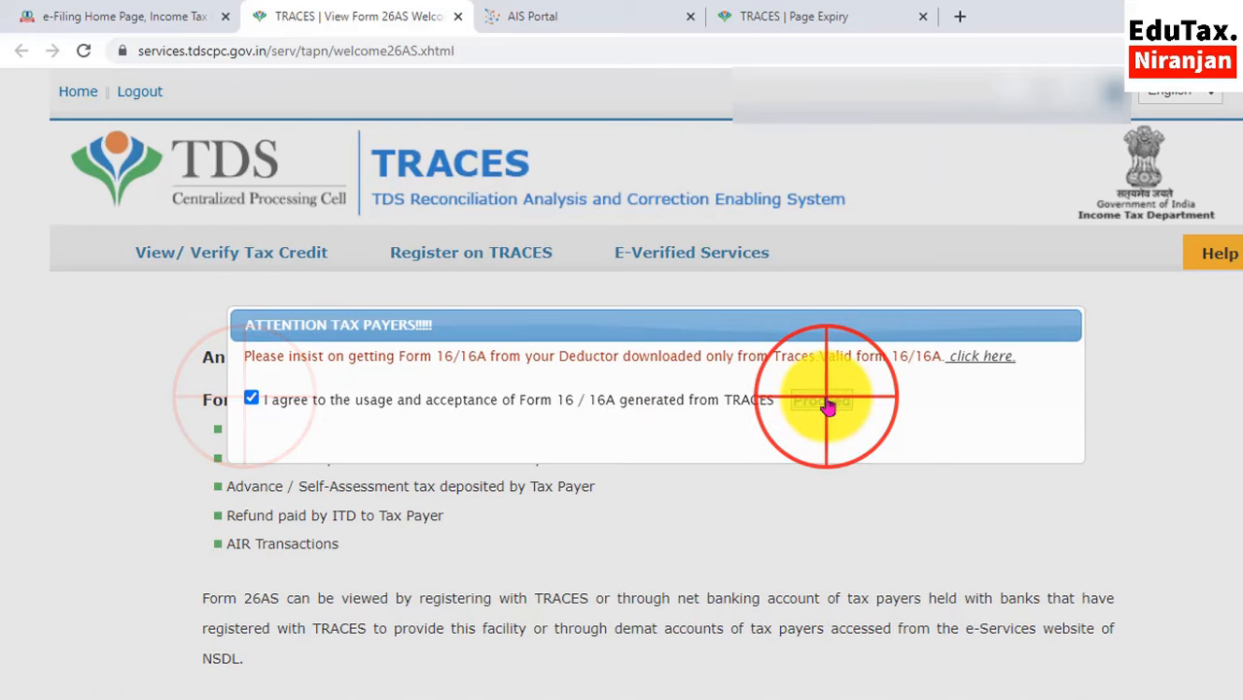
pyautogui.scroll(-3, 693, 547)
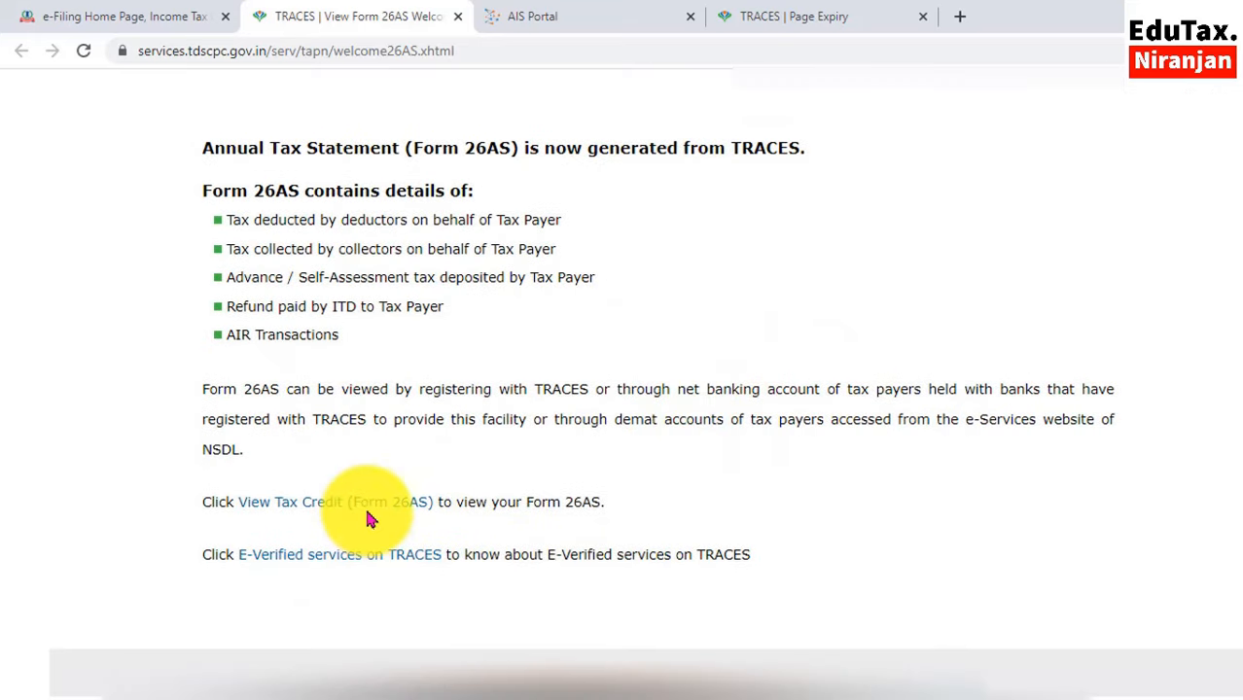
pyautogui.click(342, 502)
# View Form 26AS for assessment year 2022-23 in HTML format, then return to e-Filing
pyautogui.click(751, 418)
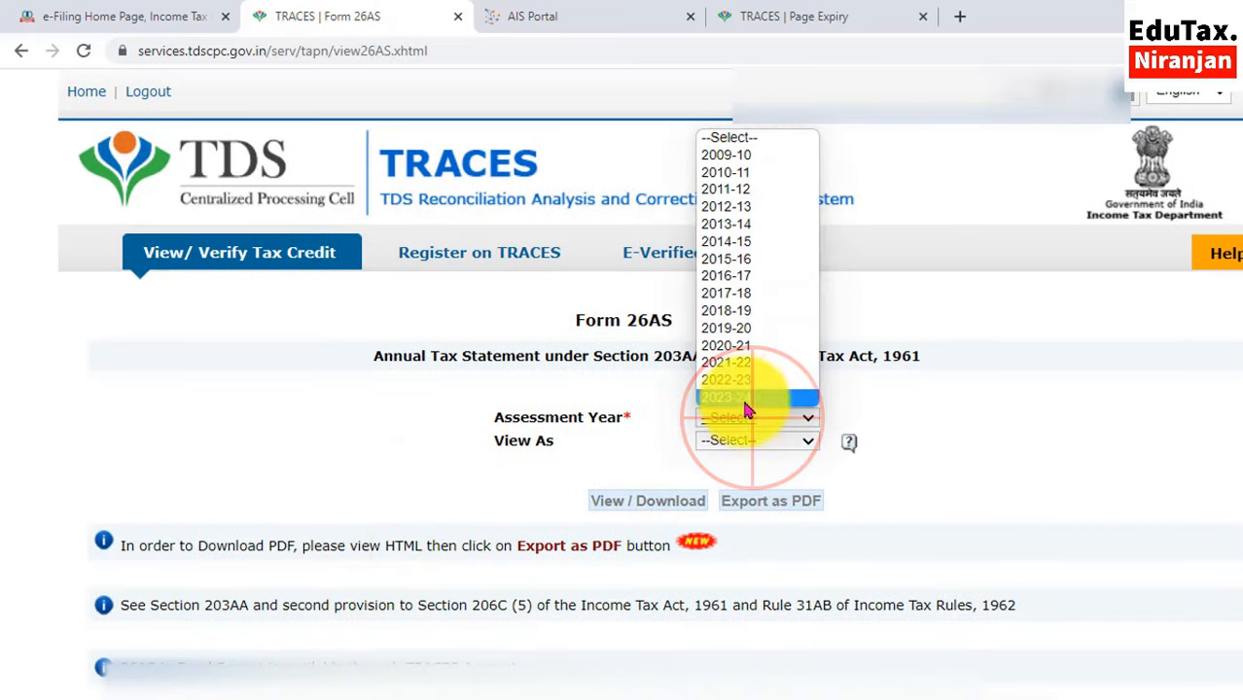
pyautogui.click(731, 380)
pyautogui.click(754, 440)
pyautogui.click(711, 477)
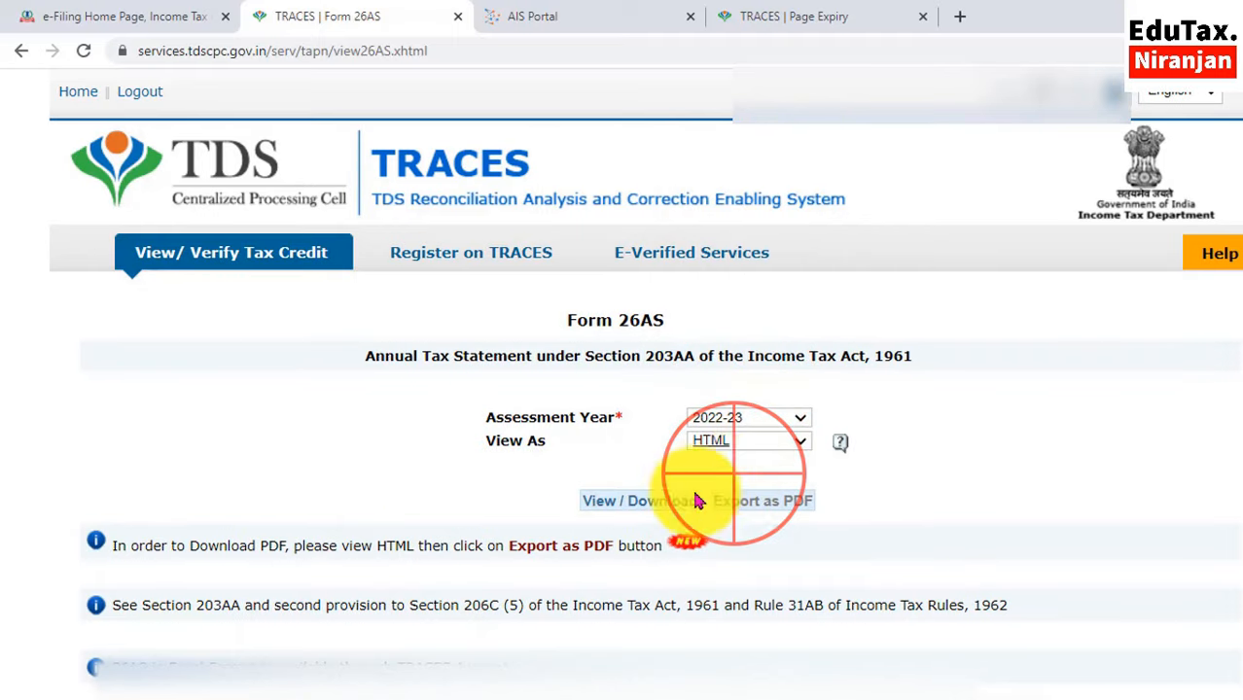
pyautogui.click(634, 502)
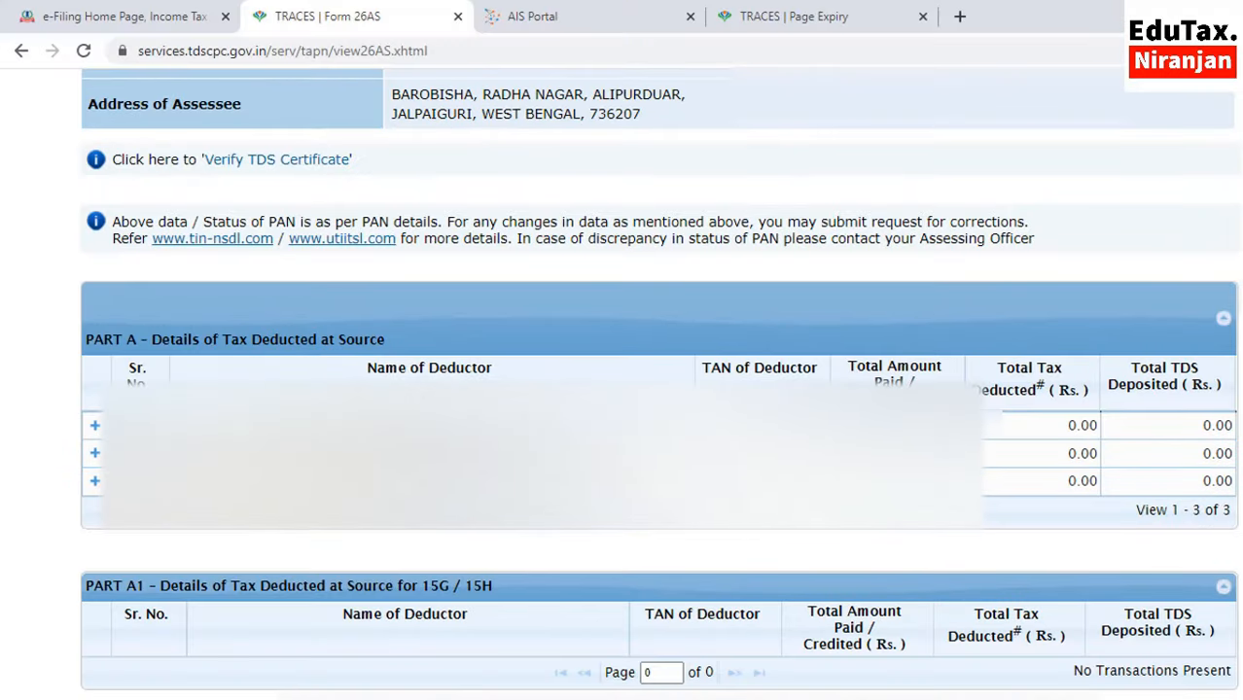
pyautogui.click(109, 27)
pyautogui.scroll(-6, 763, 370)
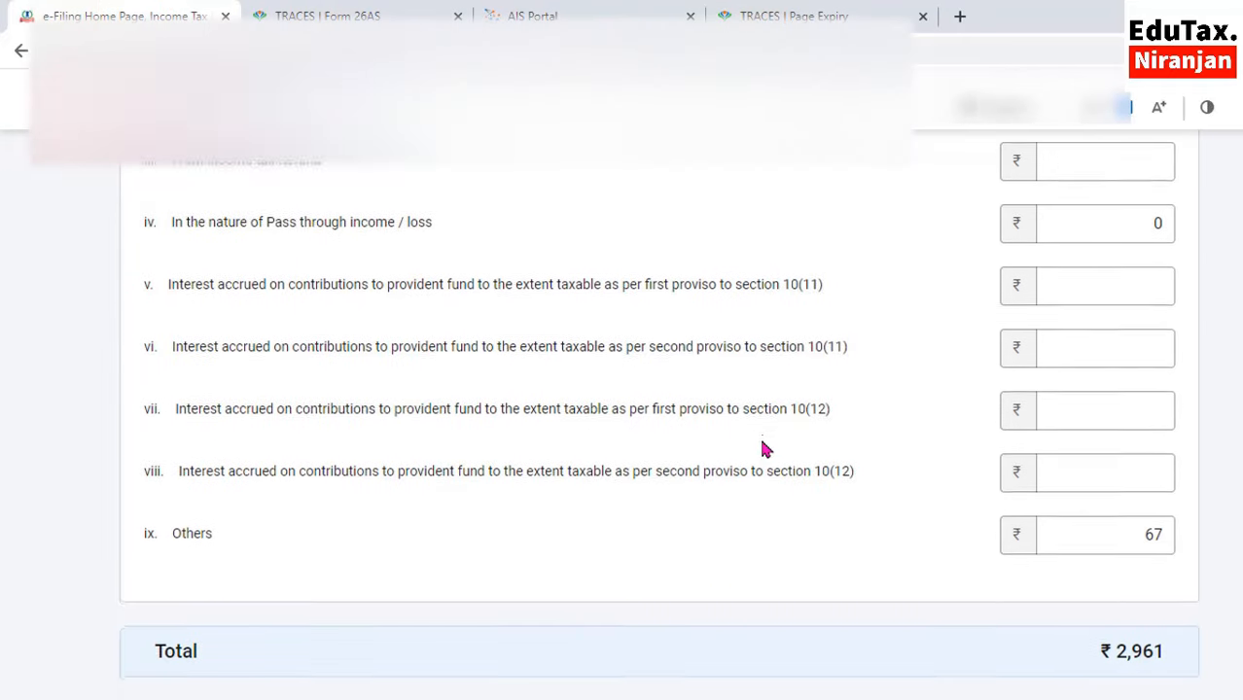
# Change Others interest from 67 to 68 and save, giving gross interest 2,962 and total ₹3,266
pyautogui.click(1163, 412)
pyautogui.click(1163, 409)
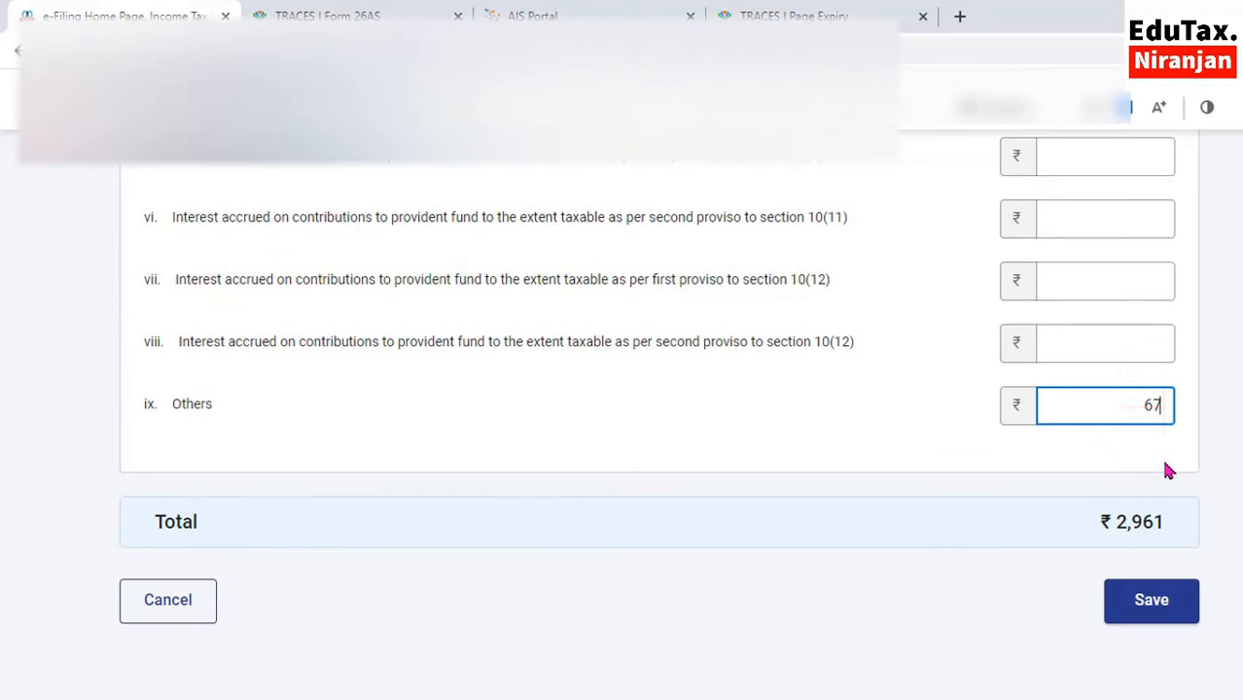
pyautogui.scroll(4, 990, 361)
pyautogui.scroll(-1, 990, 361)
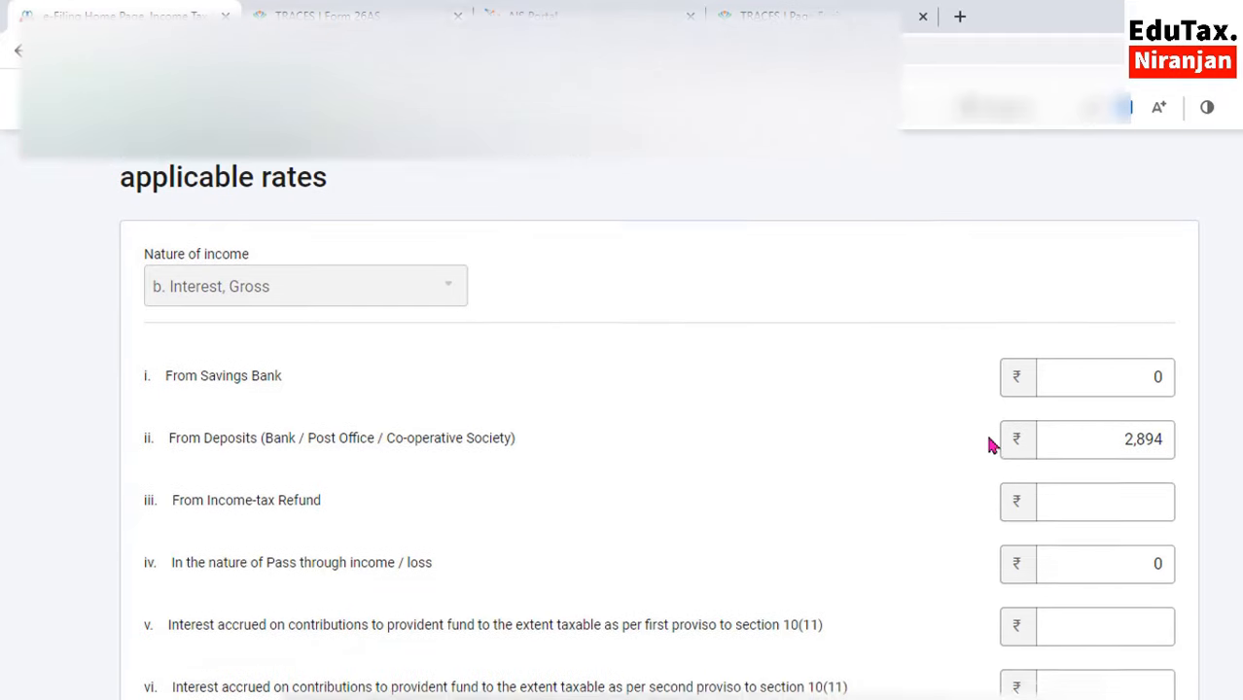
pyautogui.scroll(-4, 1210, 335)
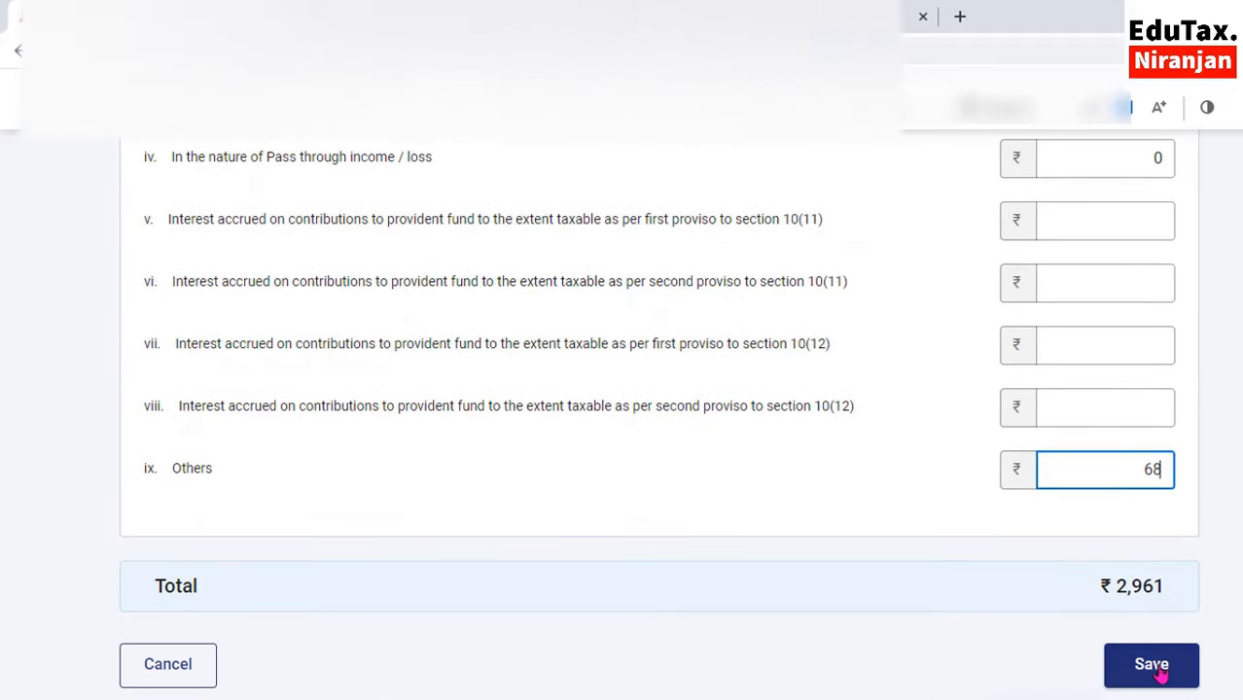
pyautogui.click(1160, 670)
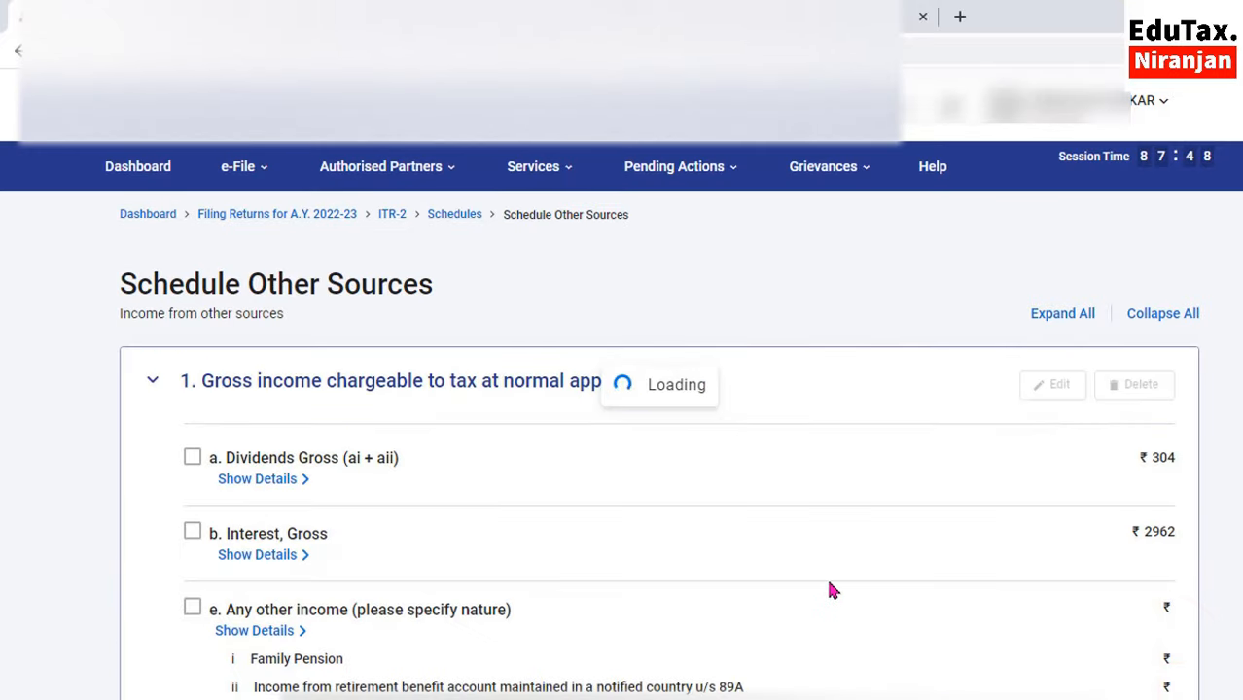
pyautogui.scroll(-1, 832, 590)
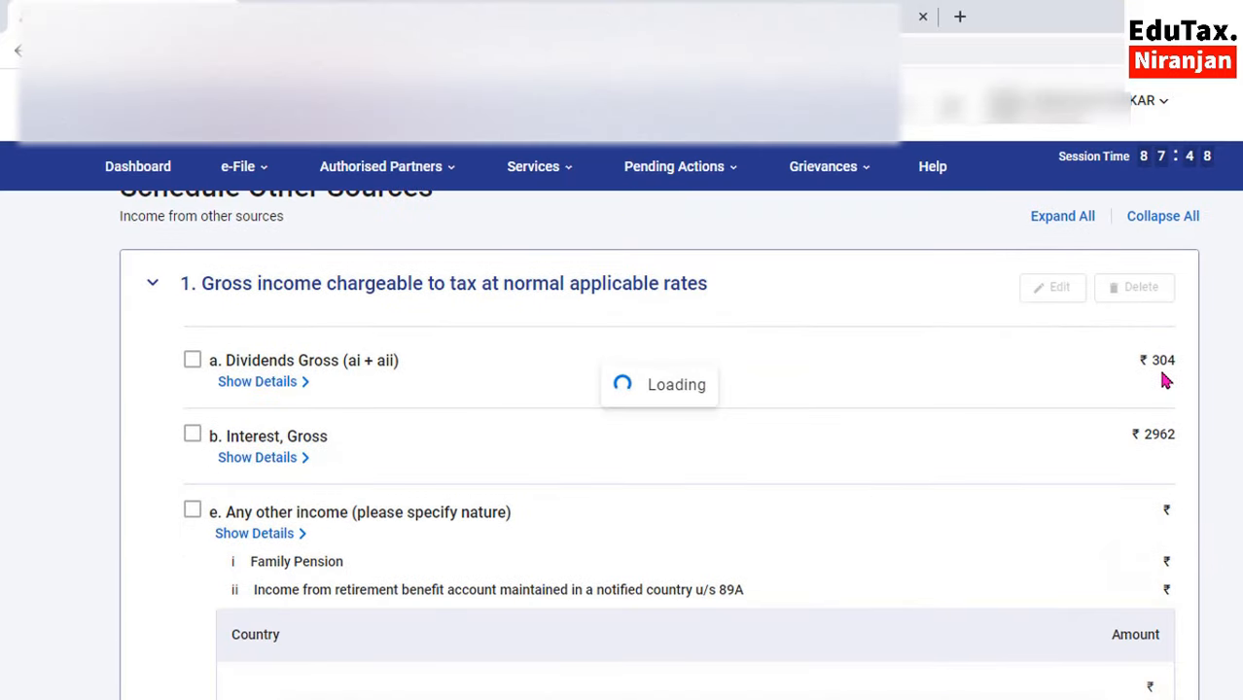
pyautogui.scroll(-1, 1160, 377)
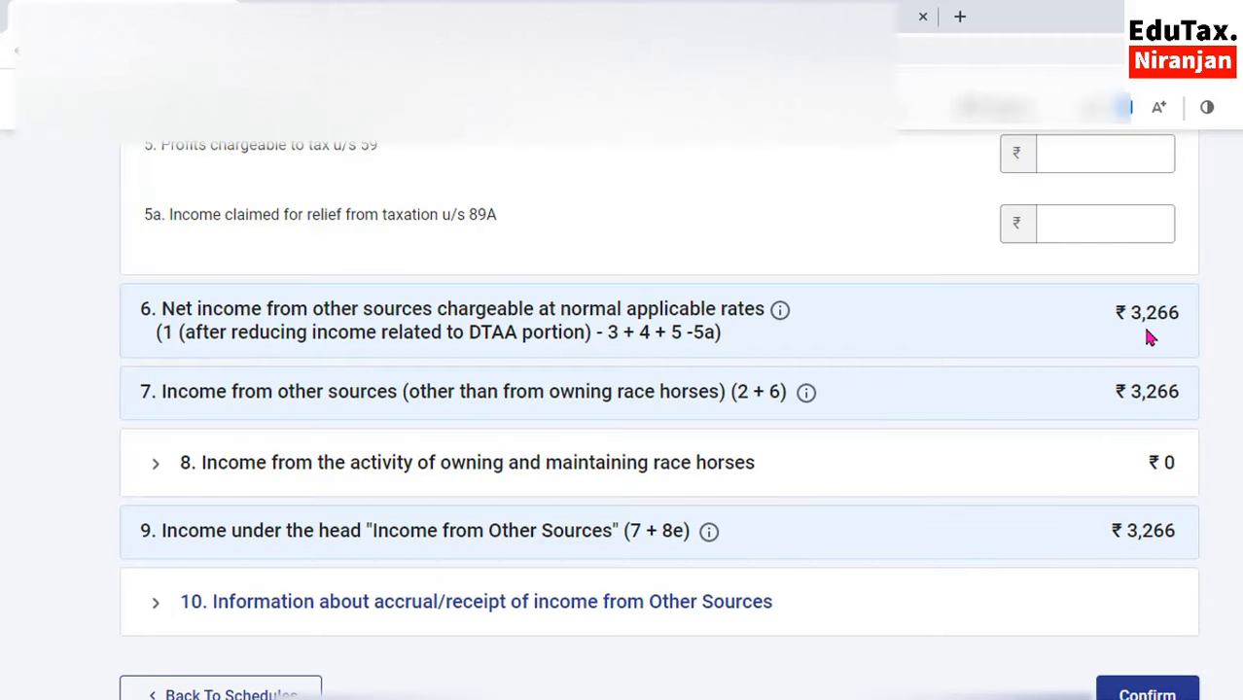
pyautogui.scroll(-2, 1159, 336)
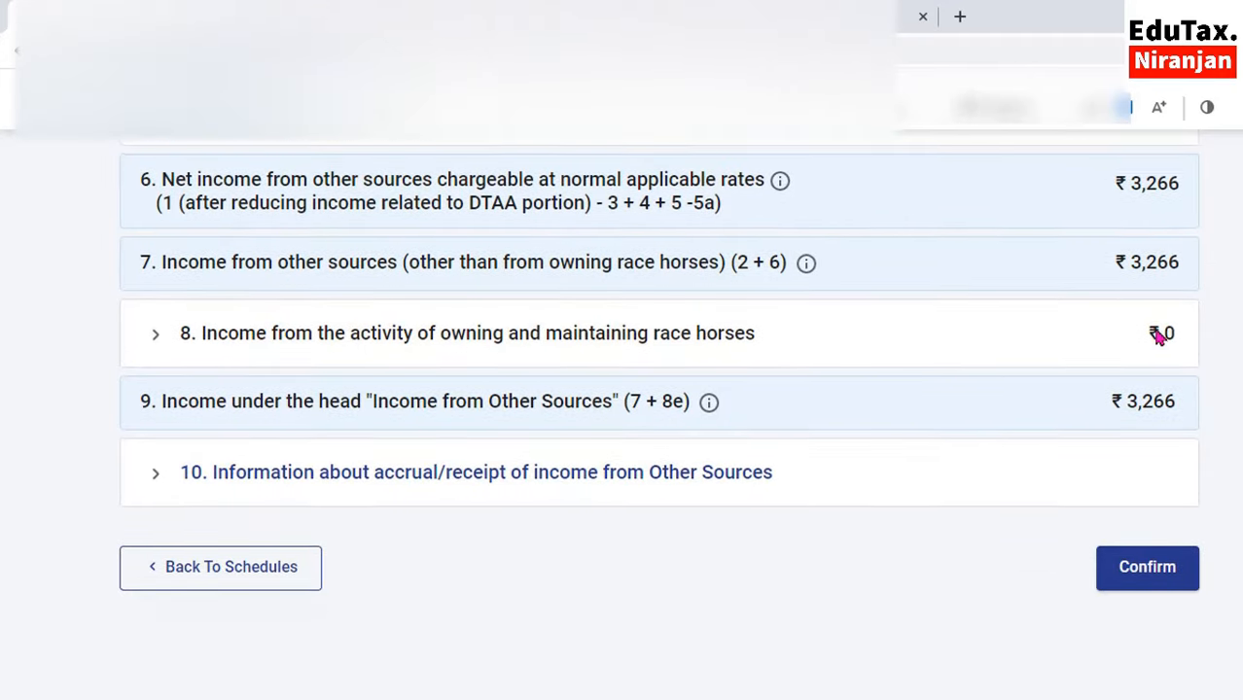
pyautogui.scroll(-1, 1159, 337)
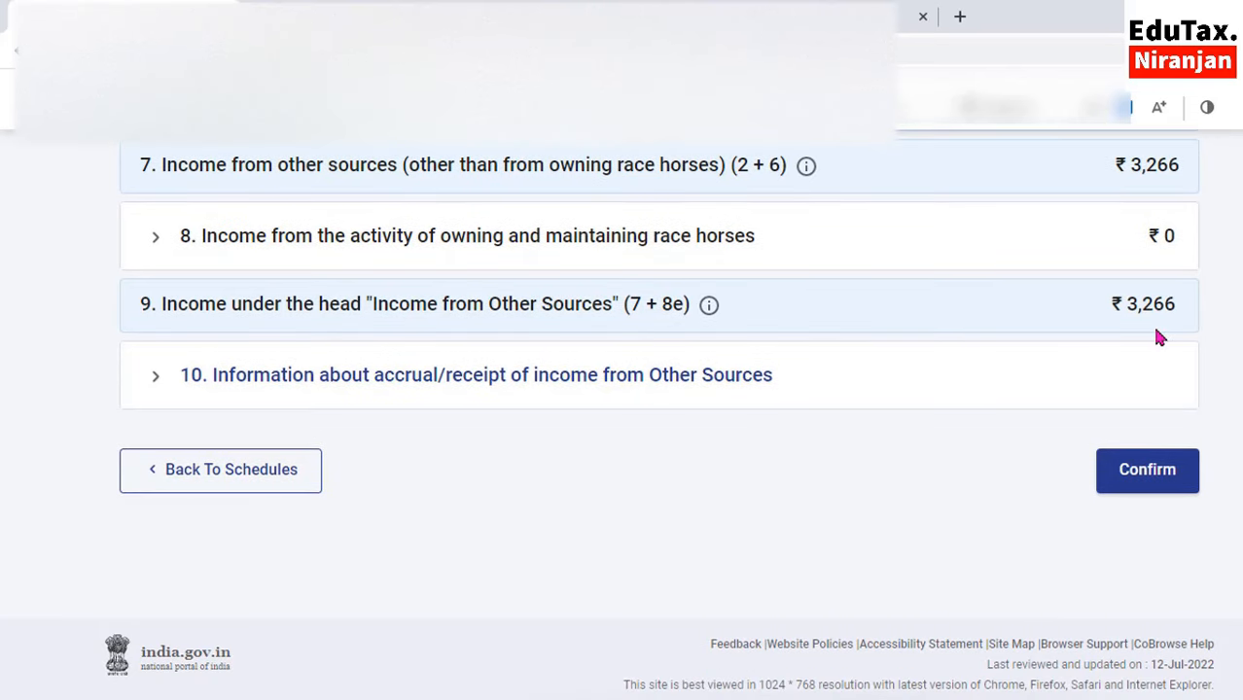
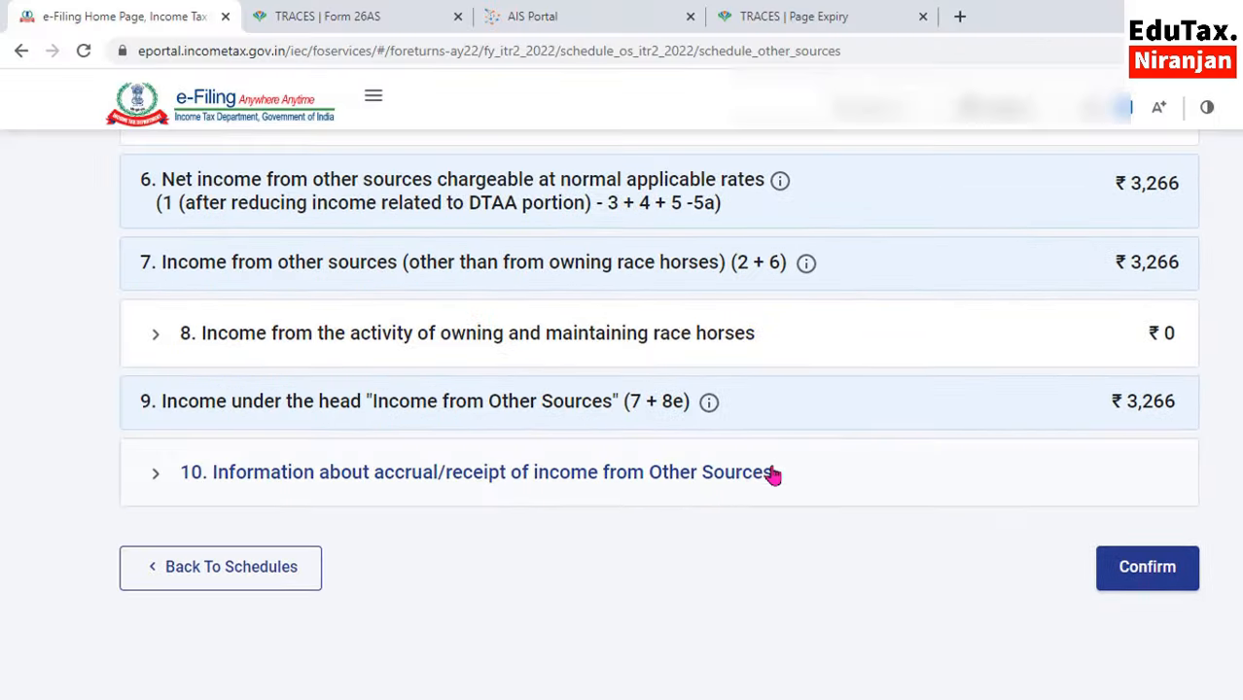
# Expand item 10's quarterly accrual table of other-source income, then switch to the NS workbook
pyautogui.scroll(1, 706, 494)
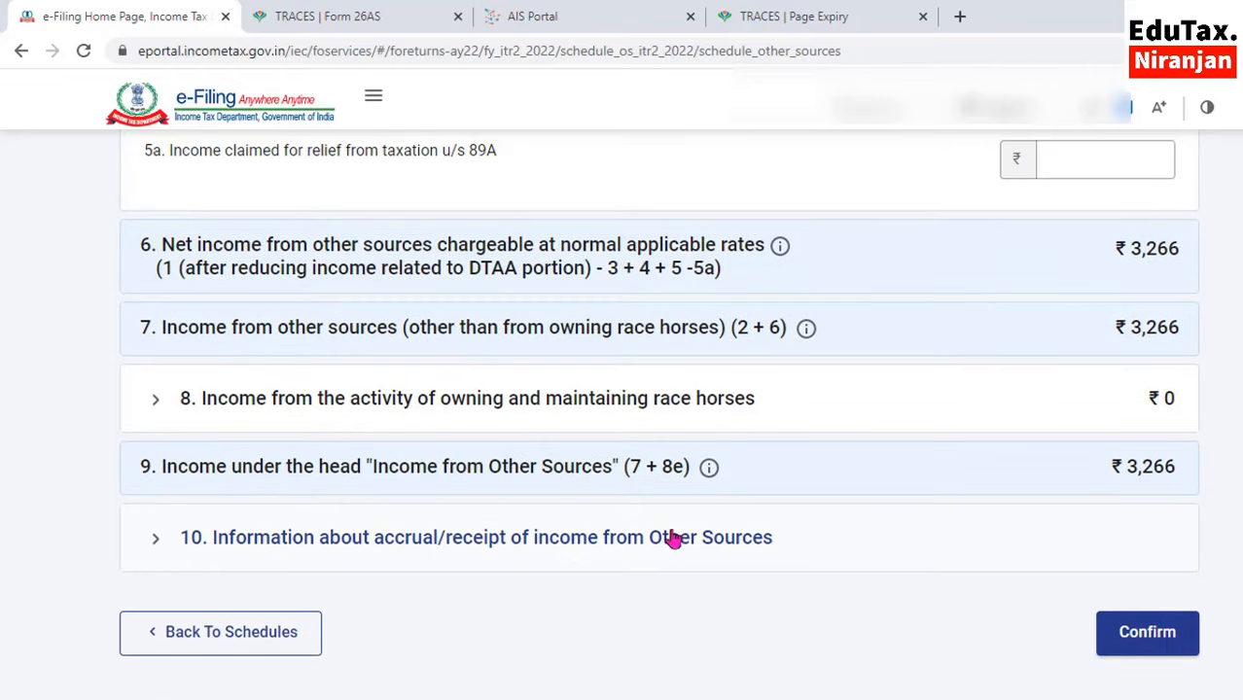
pyautogui.click(573, 542)
pyautogui.scroll(-2, 572, 505)
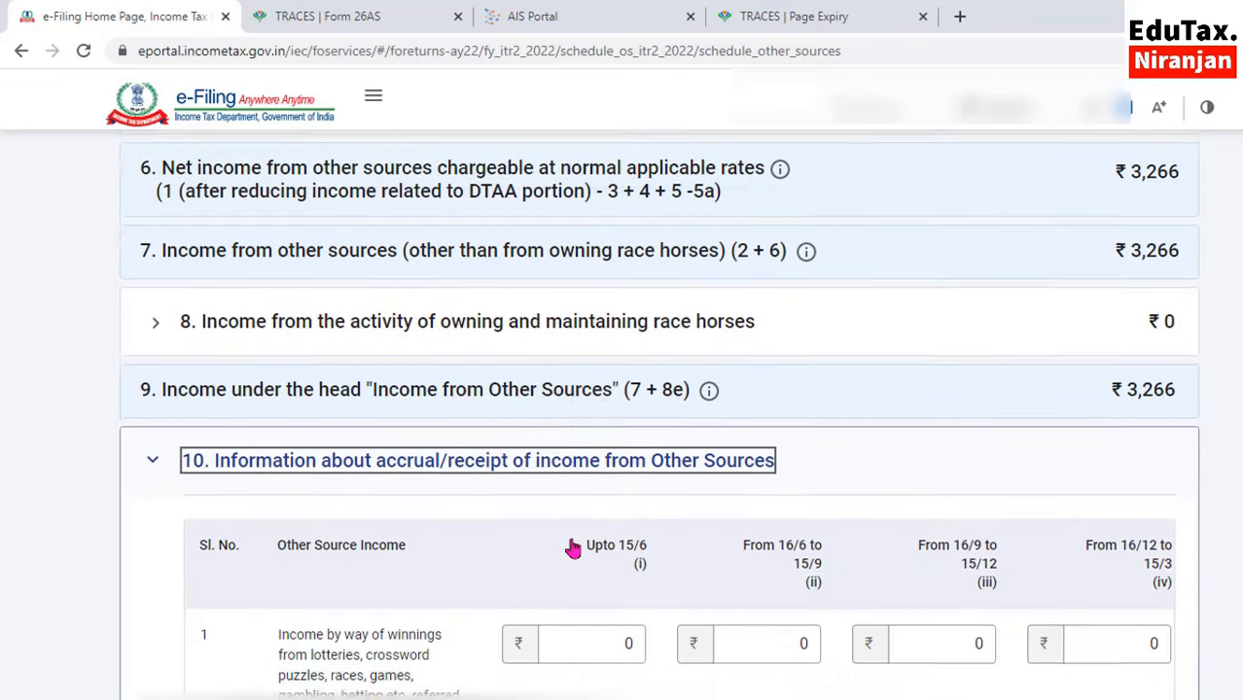
pyautogui.scroll(-2, 561, 438)
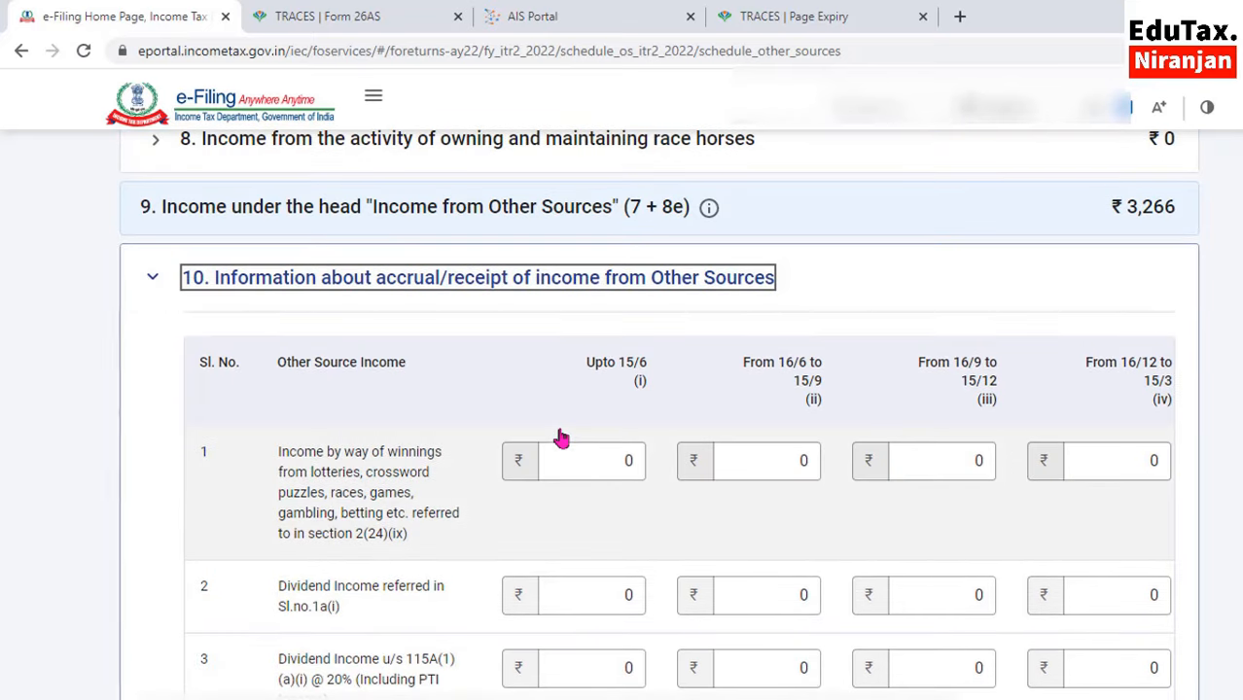
pyautogui.scroll(-2, 561, 438)
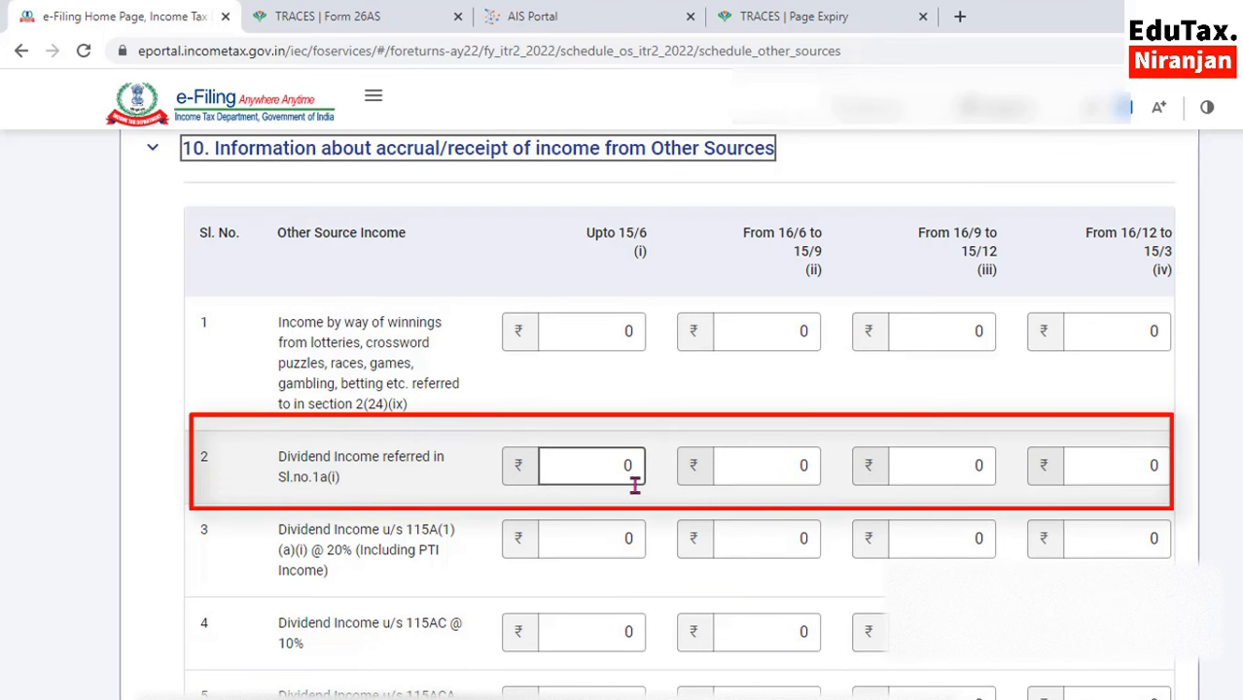
pyautogui.scroll(-1, 634, 487)
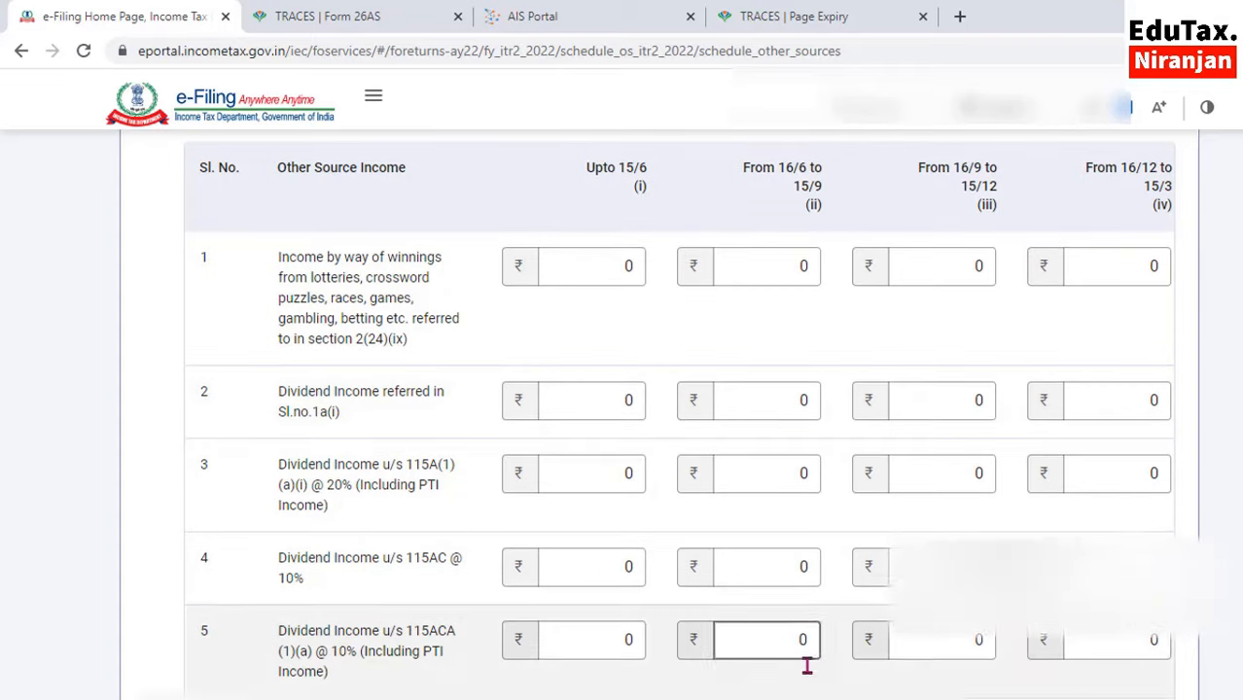
pyautogui.click(860, 686)
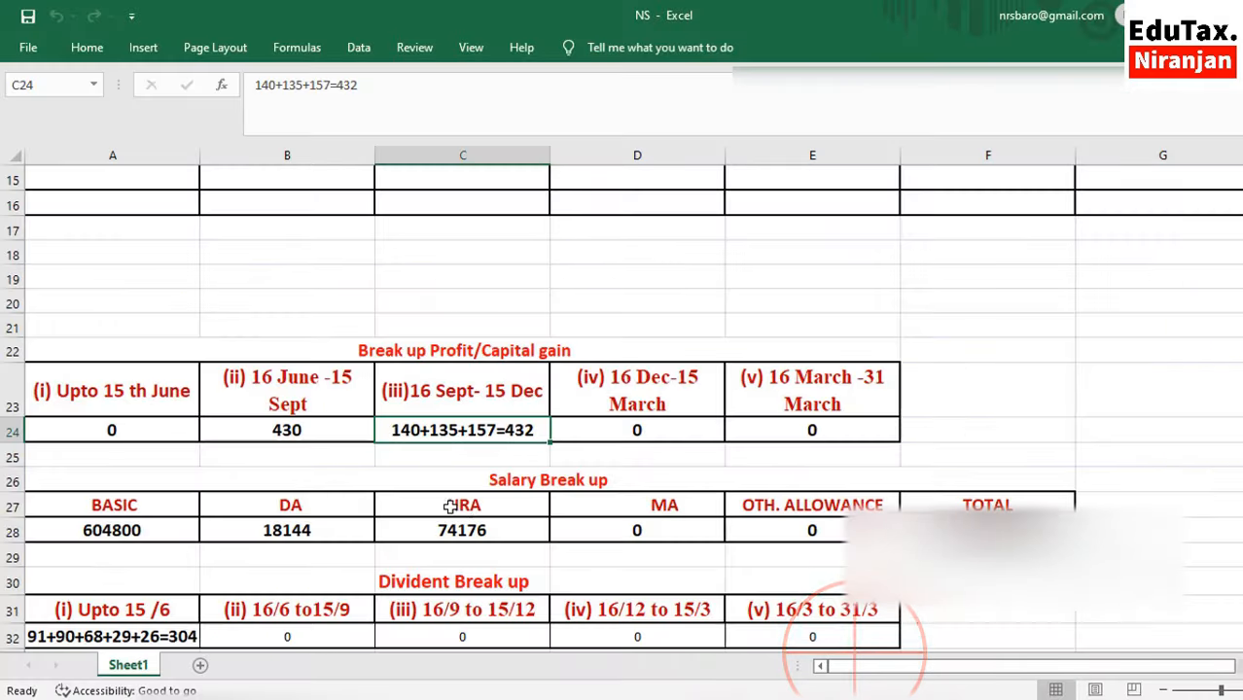
# Check the Excel dividend break-up of 304 up to 15/6, then return to the AIS Portal tab
pyautogui.scroll(-3, 451, 507)
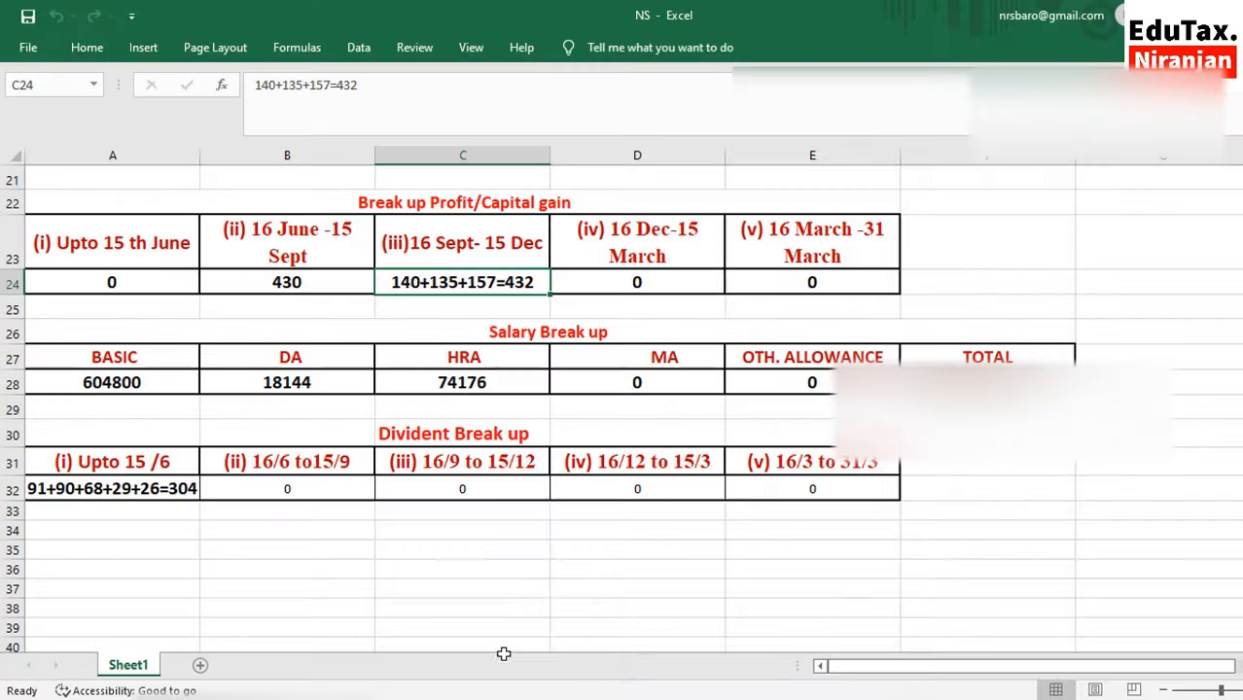
pyautogui.moveTo(621, 696)
pyautogui.click(607, 660)
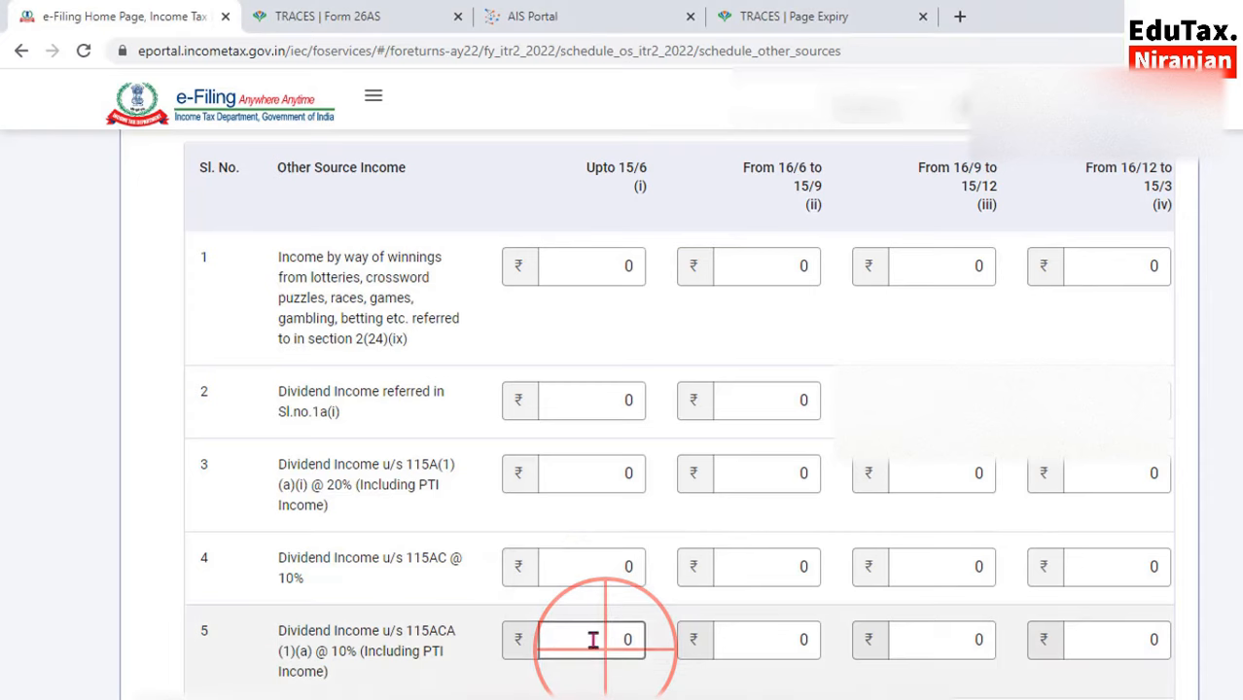
pyautogui.click(535, 25)
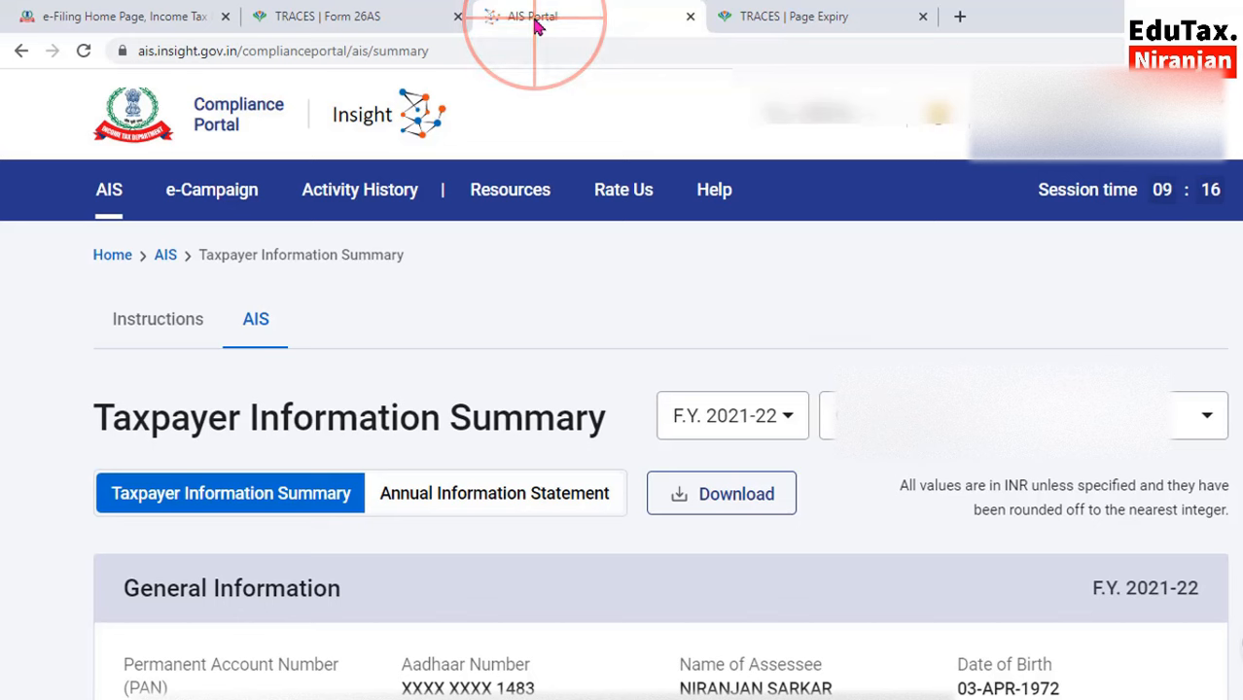
# Review the Annual Information Statement's SFT dividend entries: 91, 90, 68, 29 and 26
pyautogui.click(528, 500)
pyautogui.scroll(-5, 525, 501)
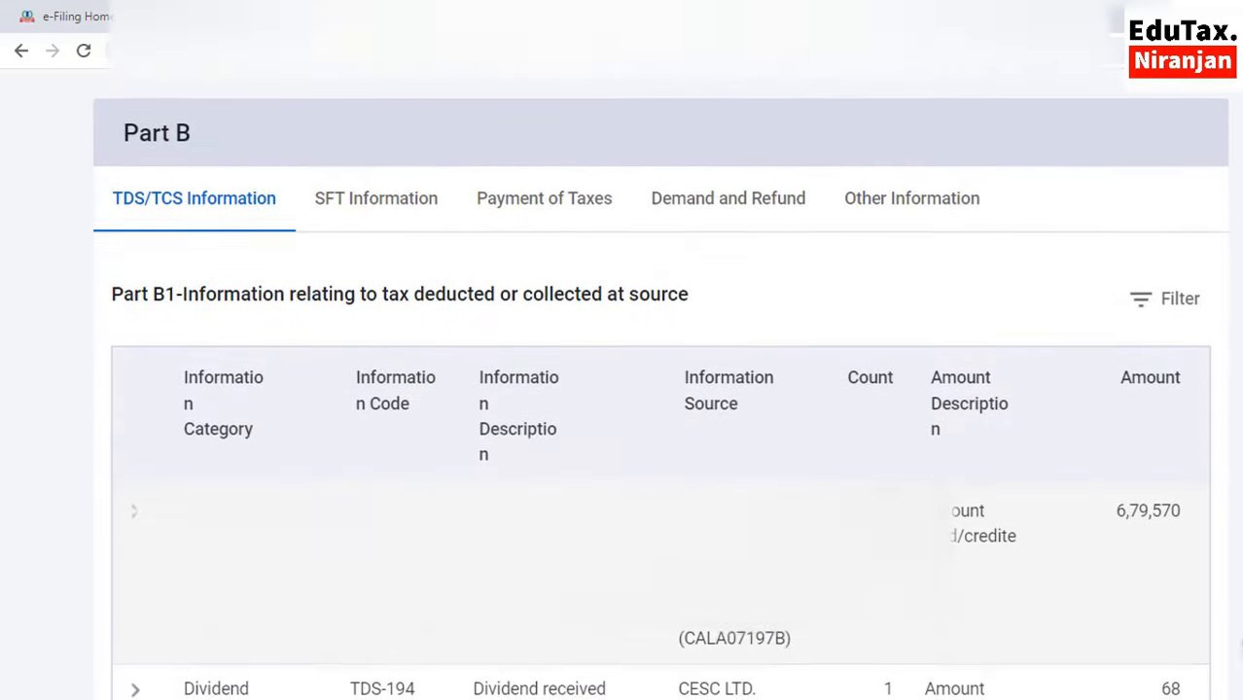
pyautogui.scroll(-5, 599, 506)
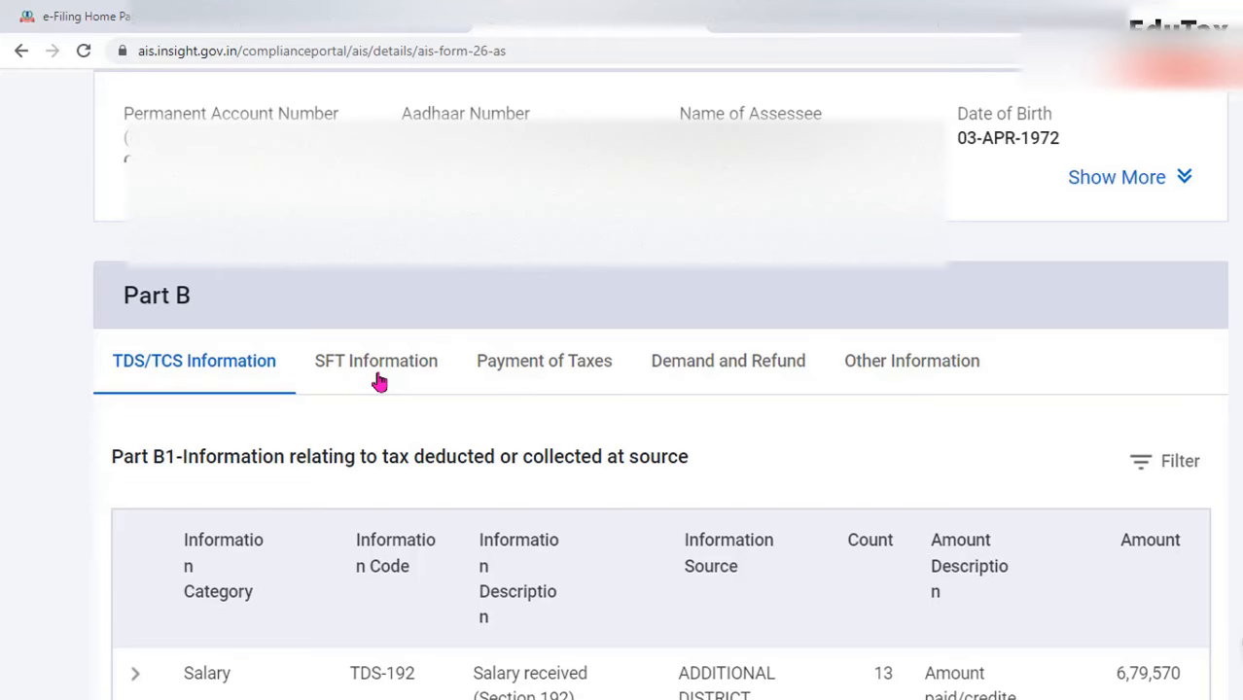
pyautogui.click(379, 363)
pyautogui.scroll(-5, 378, 350)
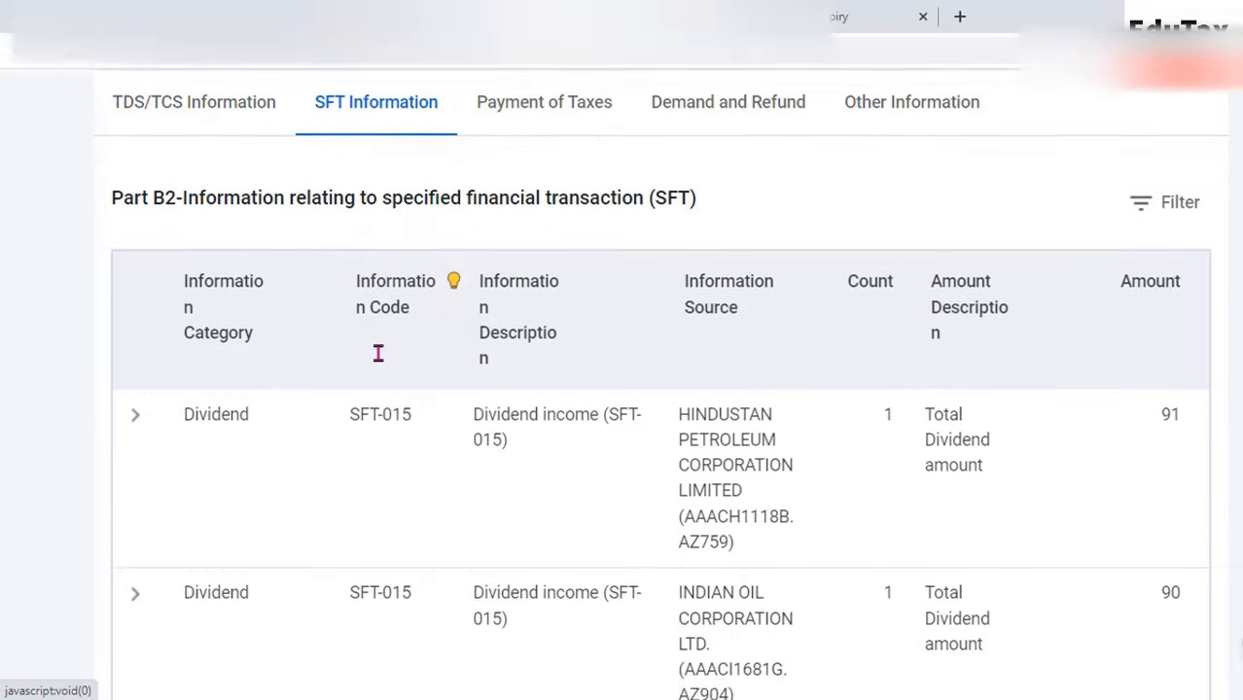
pyautogui.scroll(-5, 1168, 414)
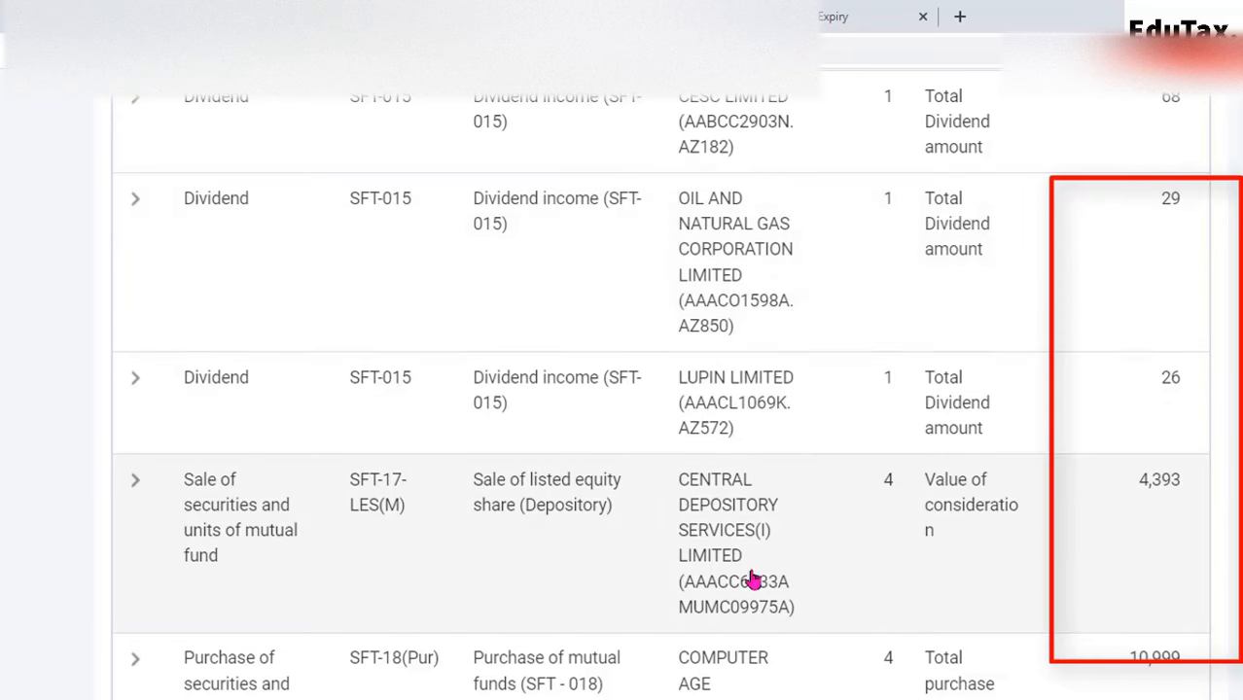
# Go back to the e-Filing other-sources accrual table
pyautogui.moveTo(620, 698)
pyautogui.click(627, 659)
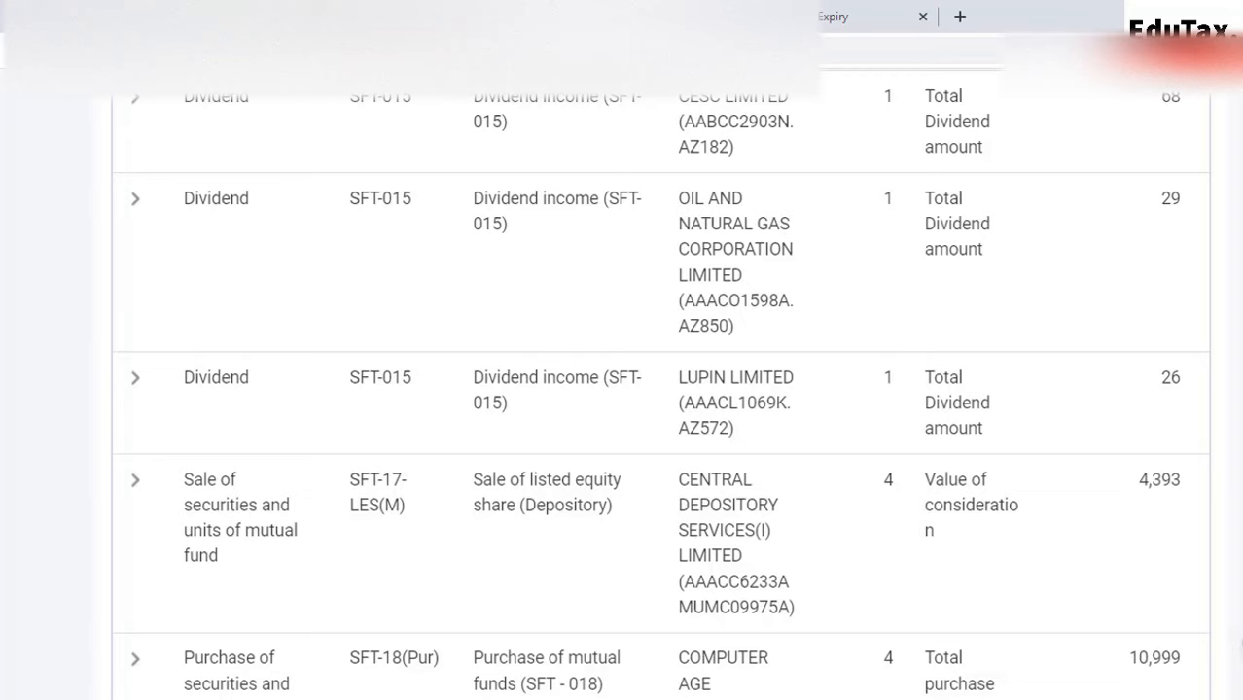
pyautogui.click(209, 16)
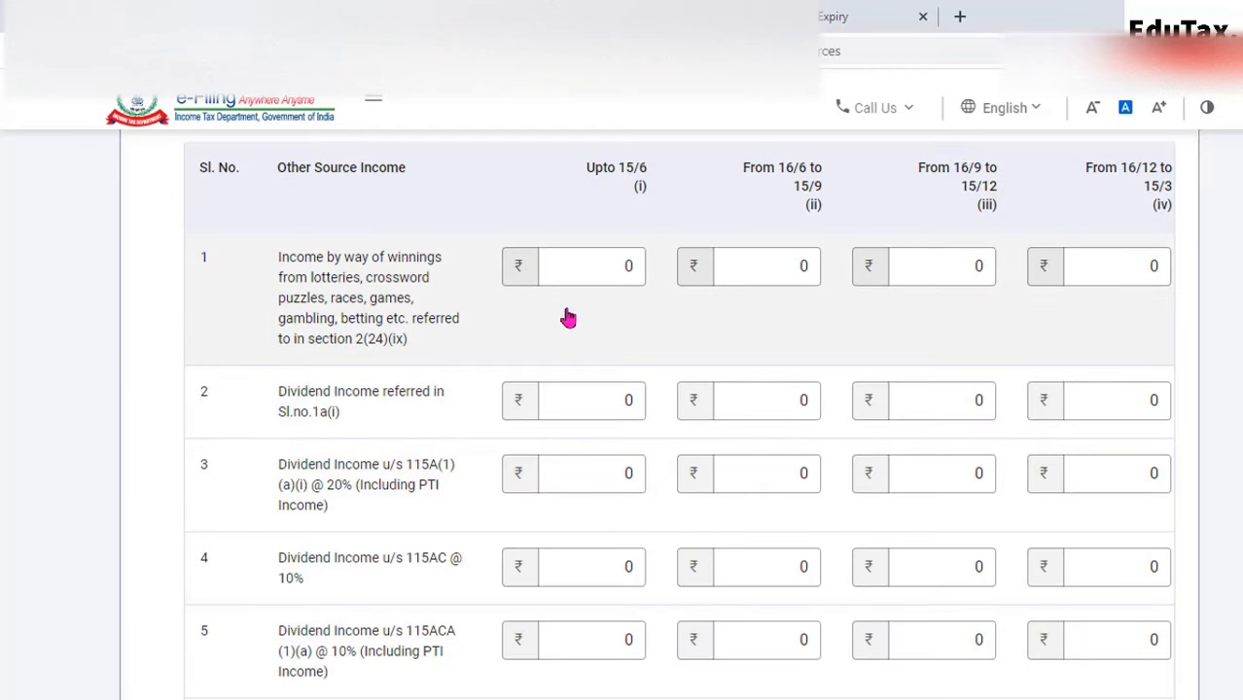
# Enter 304 as Sl. no. 2 dividend income up to 15/6 and confirm Other Sources
pyautogui.scroll(-1, 569, 372)
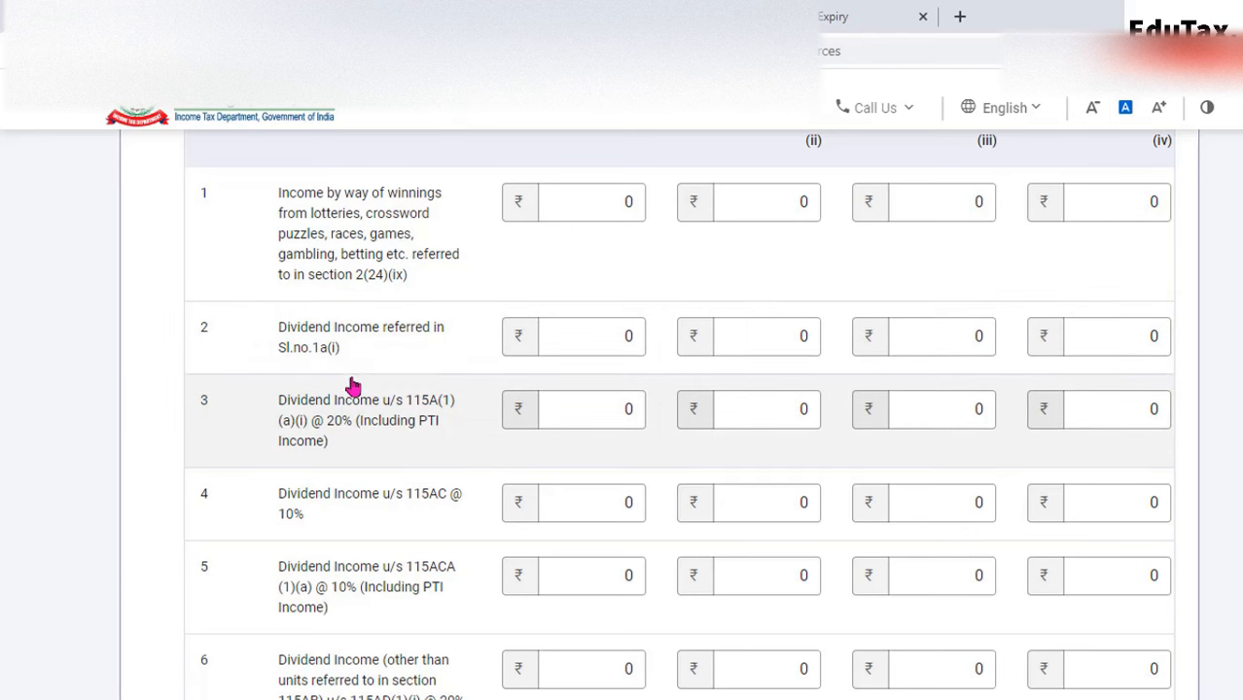
pyautogui.scroll(5, 343, 370)
pyautogui.scroll(6, 370, 381)
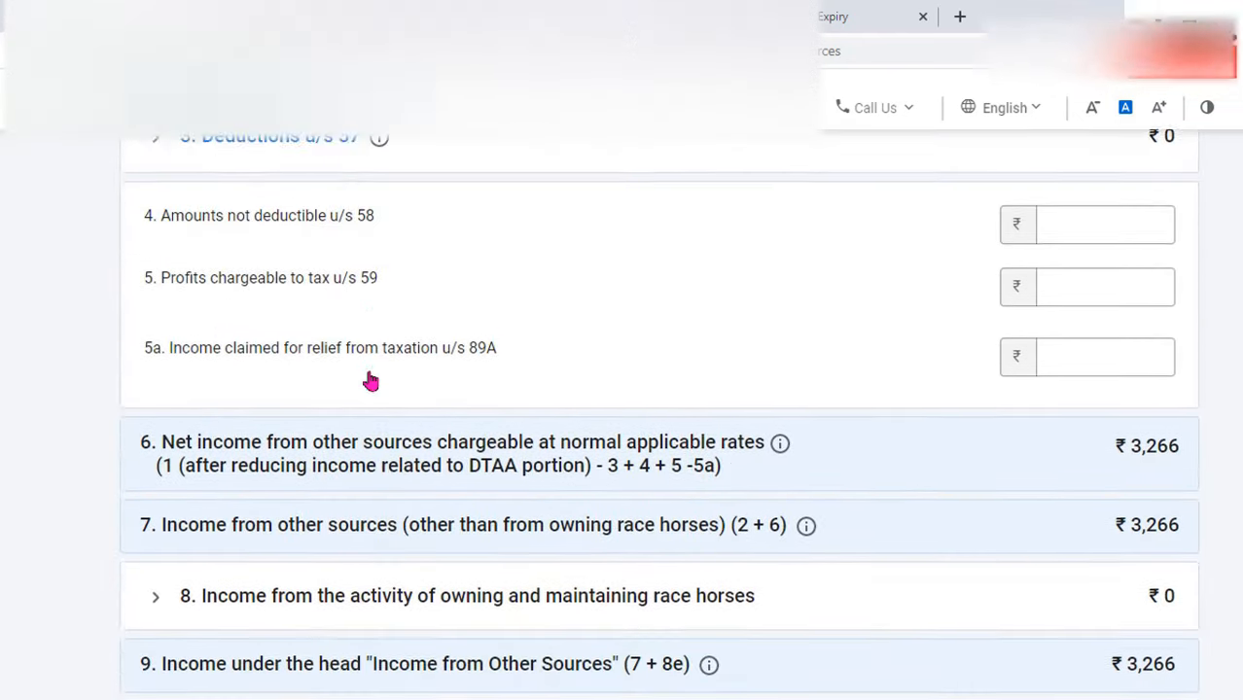
pyautogui.scroll(-8, 370, 381)
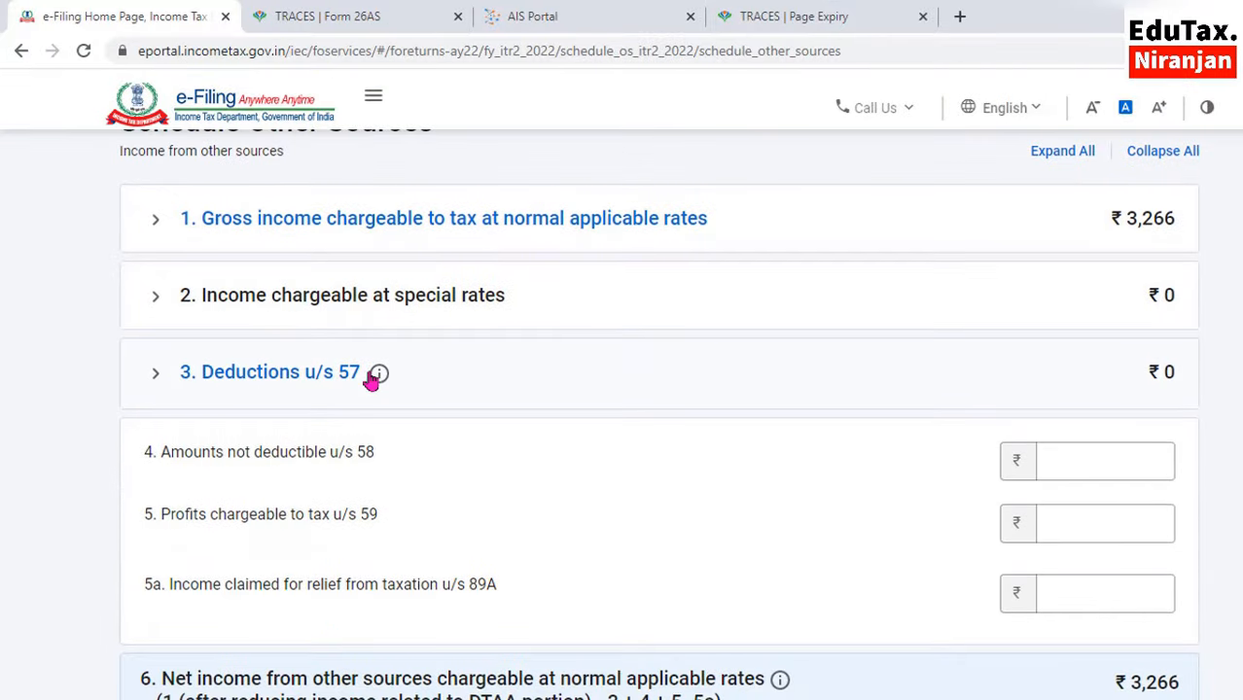
pyautogui.scroll(-1, 370, 381)
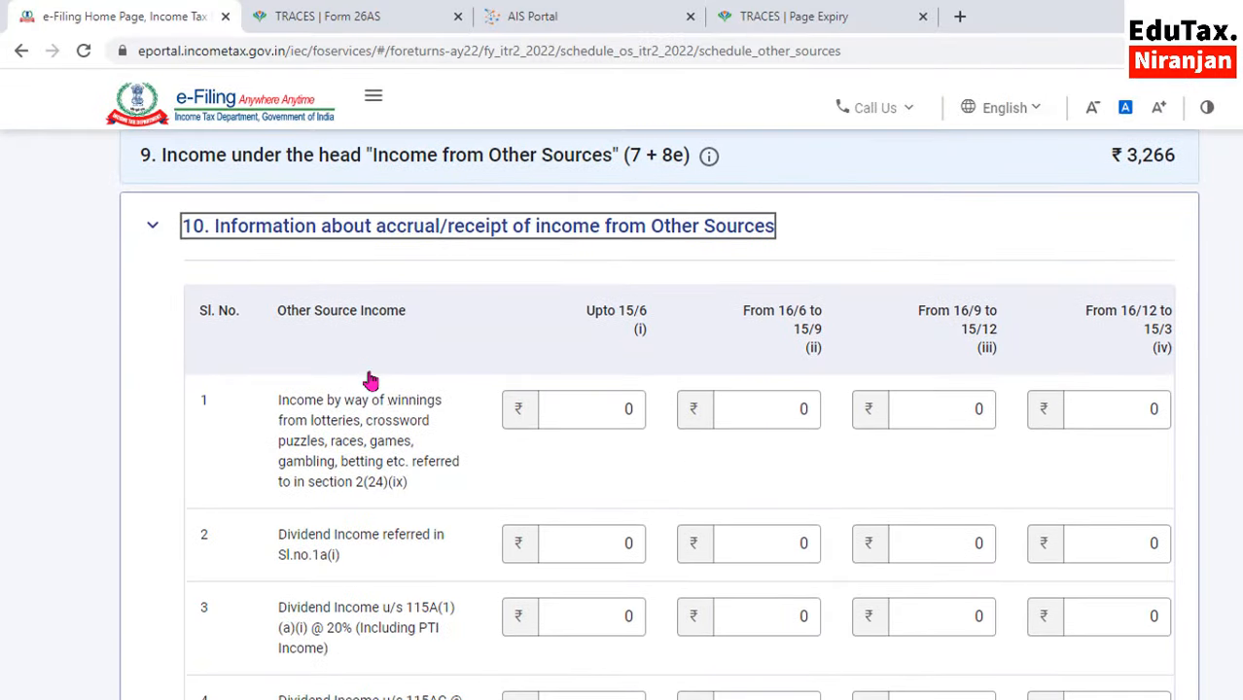
pyautogui.scroll(-1, 578, 416)
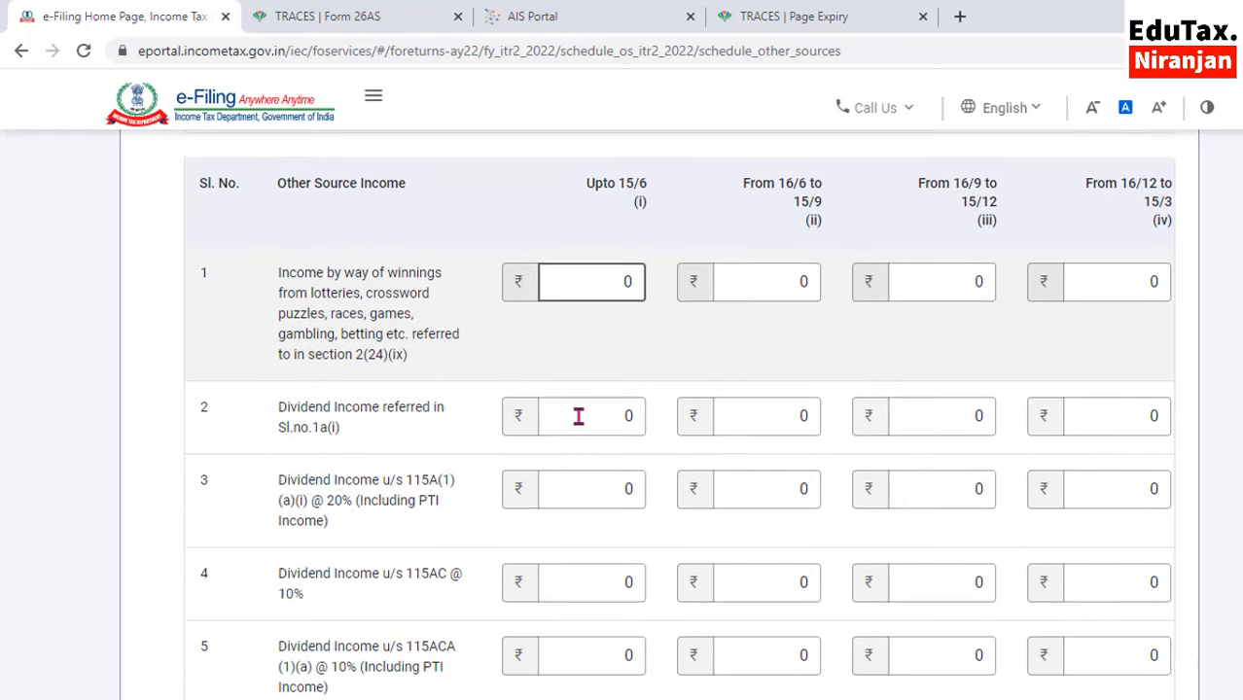
pyautogui.click(628, 415)
pyautogui.click(627, 415)
pyautogui.click(566, 605)
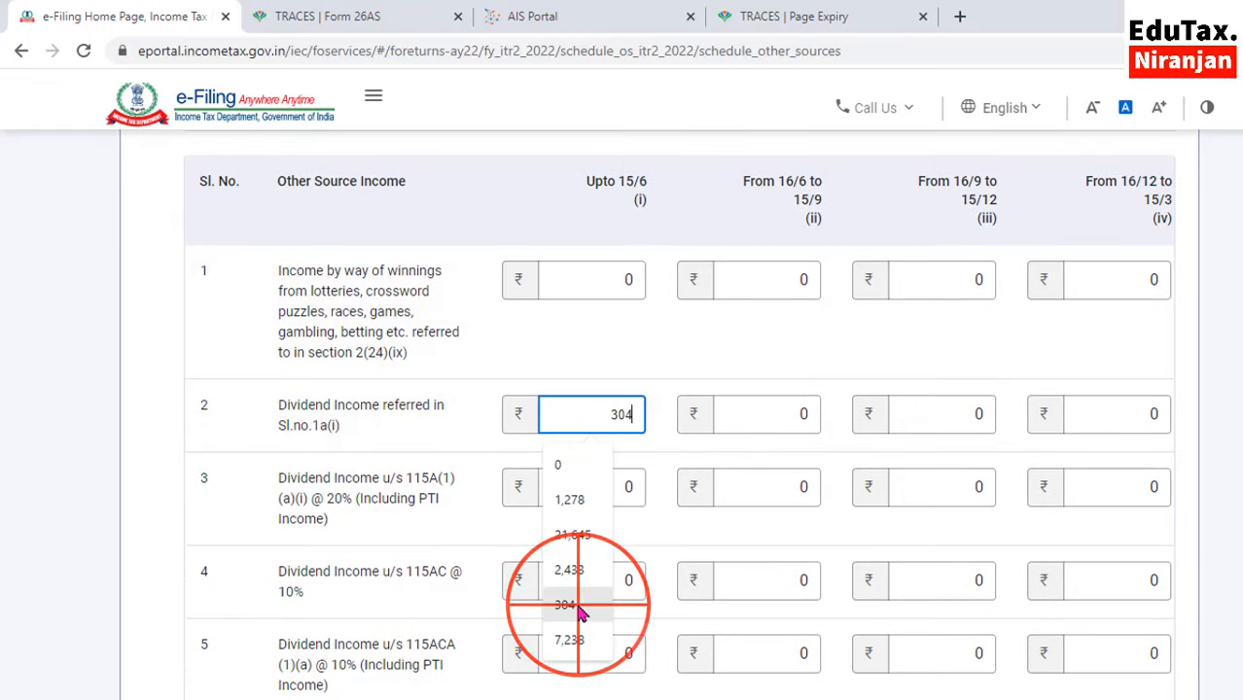
pyautogui.scroll(-5, 1119, 515)
pyautogui.click(1153, 530)
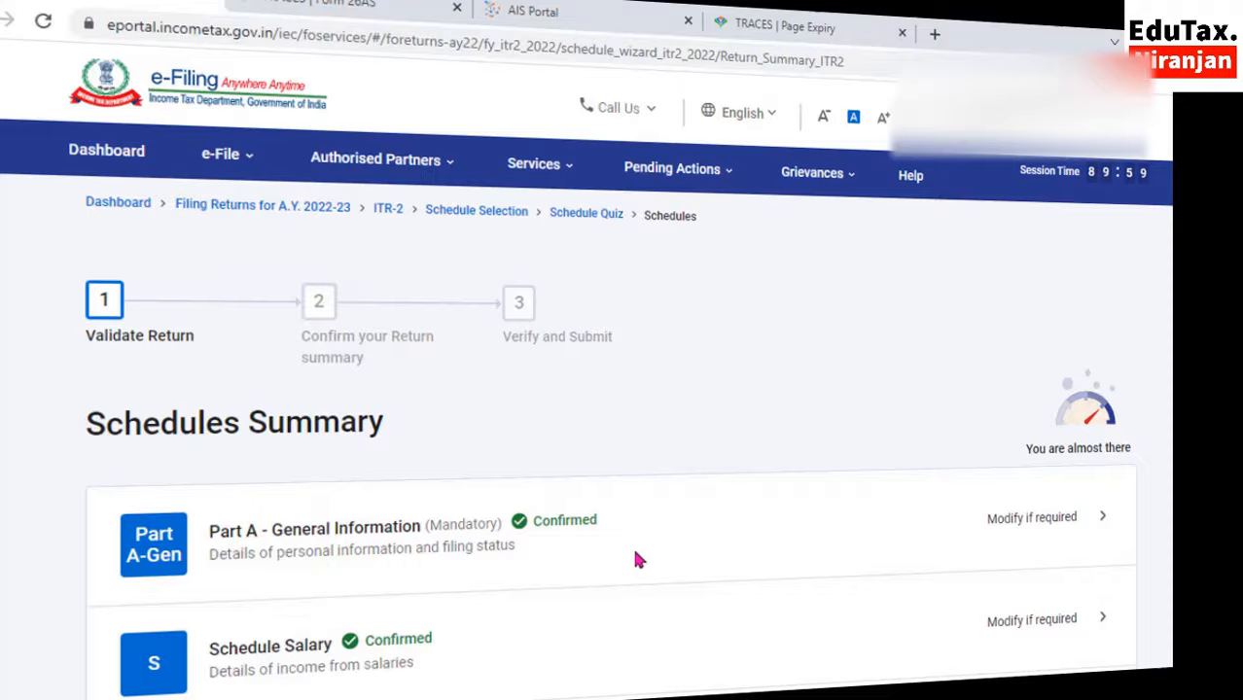
# Confirm Schedule CYLA, which sets off the ₹1,00,382 house property loss against salaries
pyautogui.scroll(-3, 634, 555)
pyautogui.scroll(-3, 637, 562)
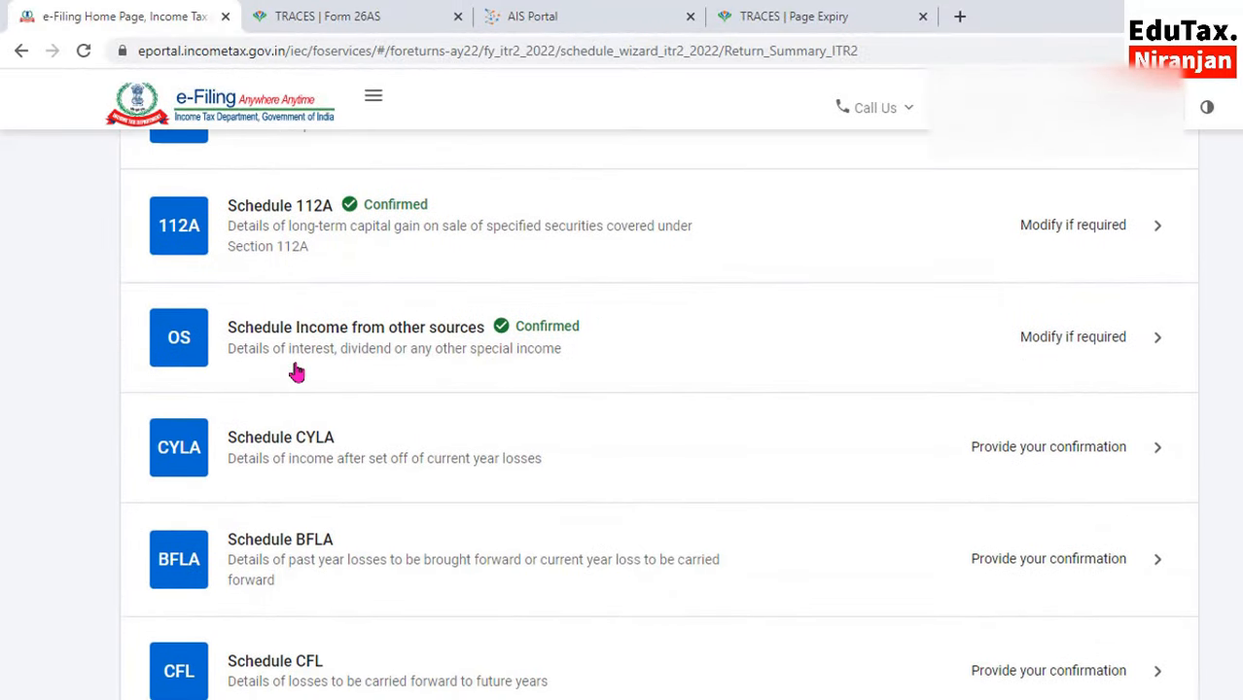
pyautogui.scroll(-1, 625, 361)
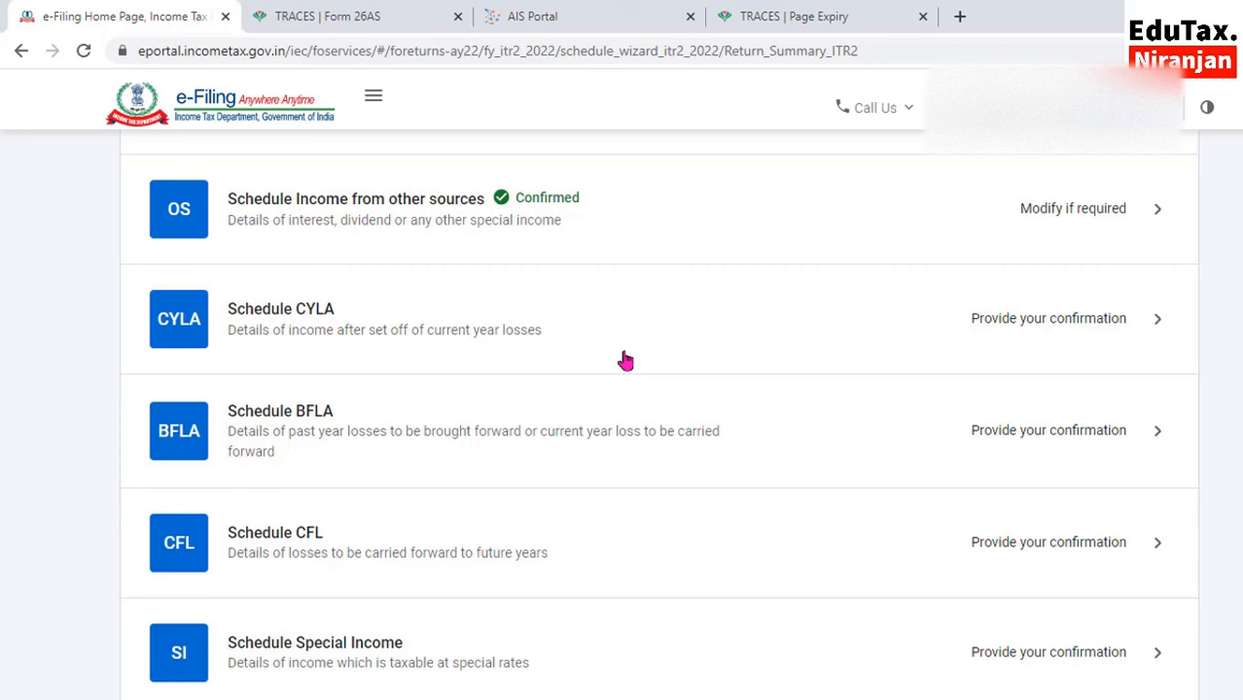
pyautogui.click(300, 330)
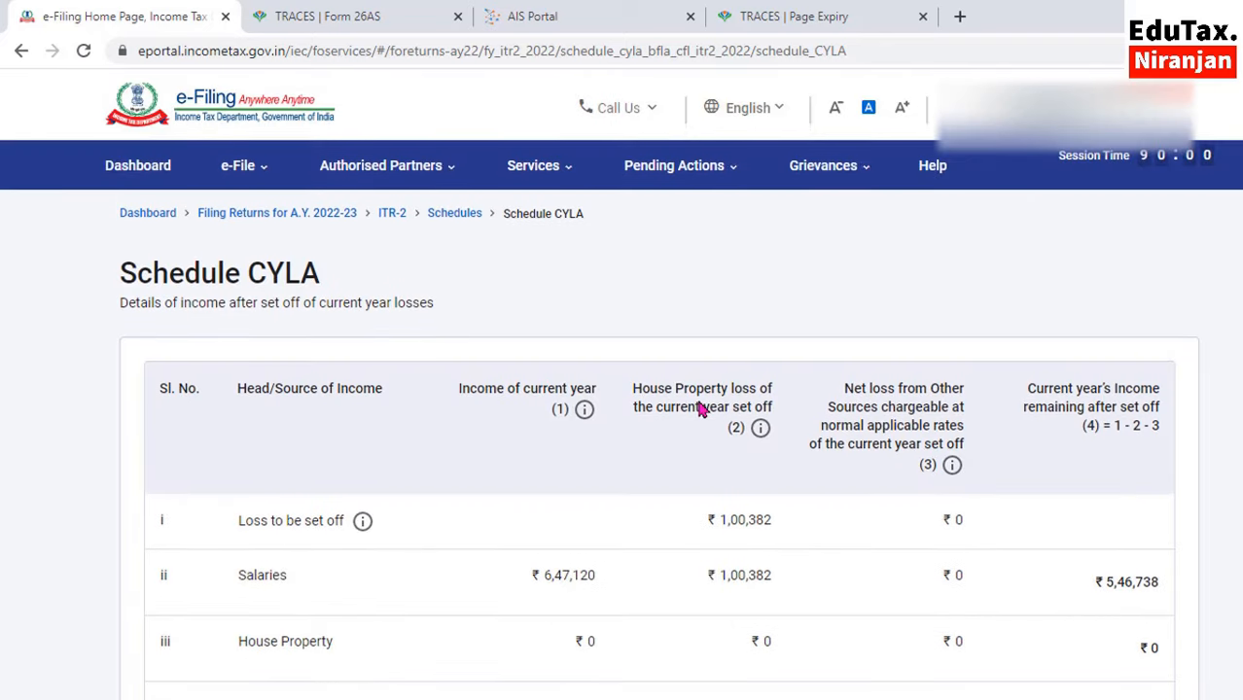
pyautogui.scroll(-2, 700, 409)
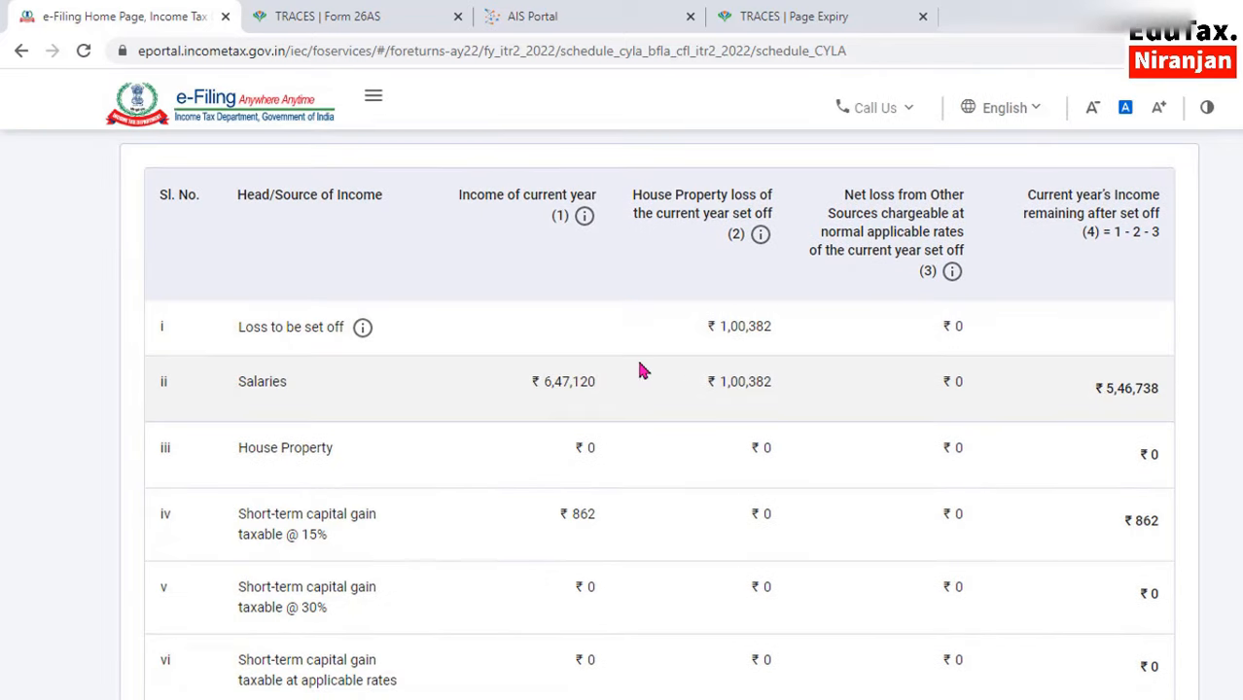
pyautogui.scroll(-5, 676, 372)
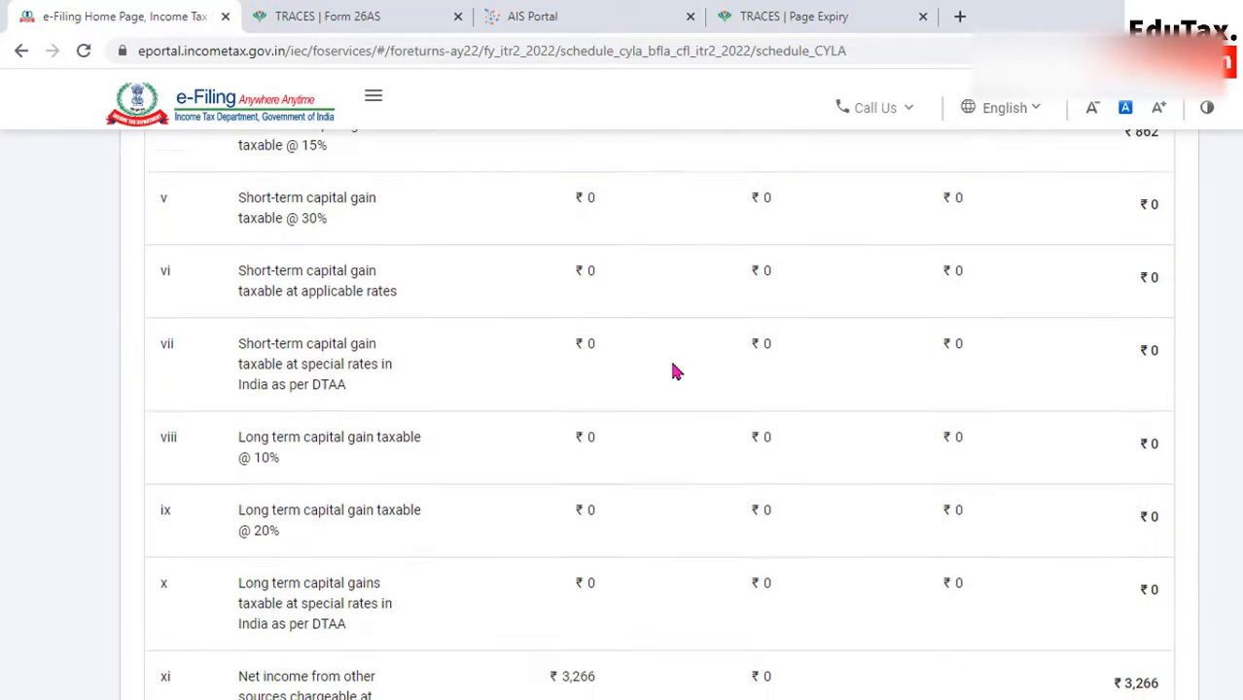
pyautogui.scroll(-4, 676, 372)
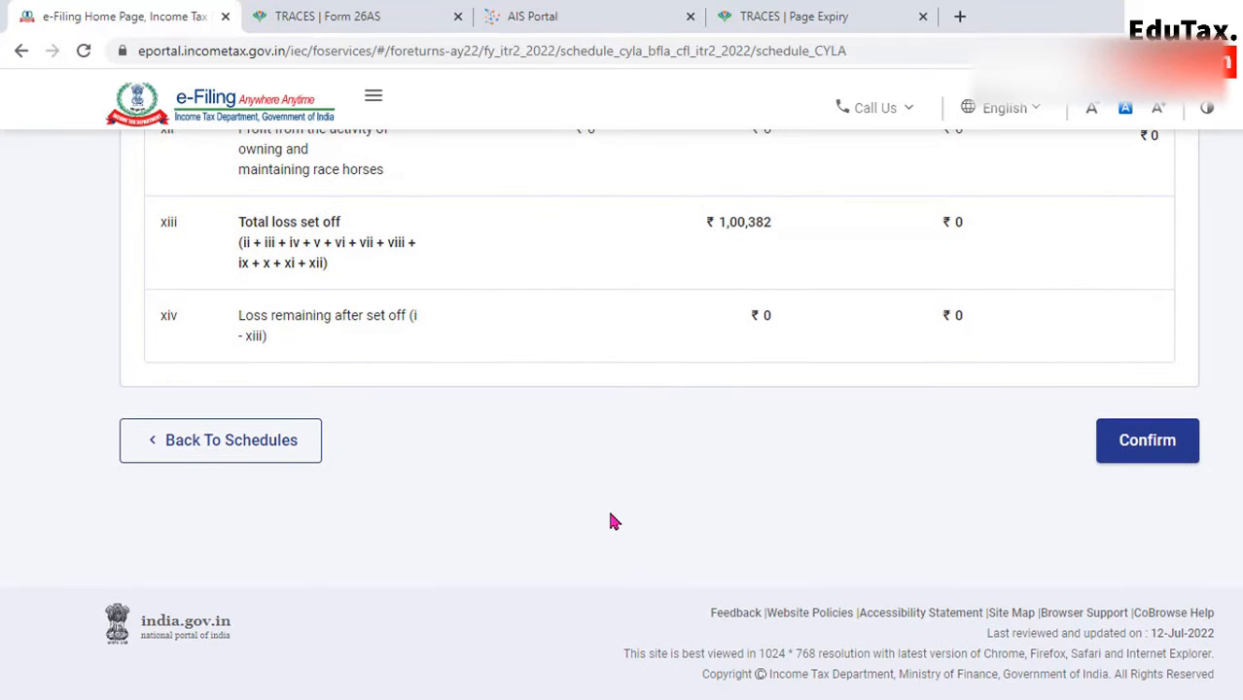
pyautogui.click(1158, 444)
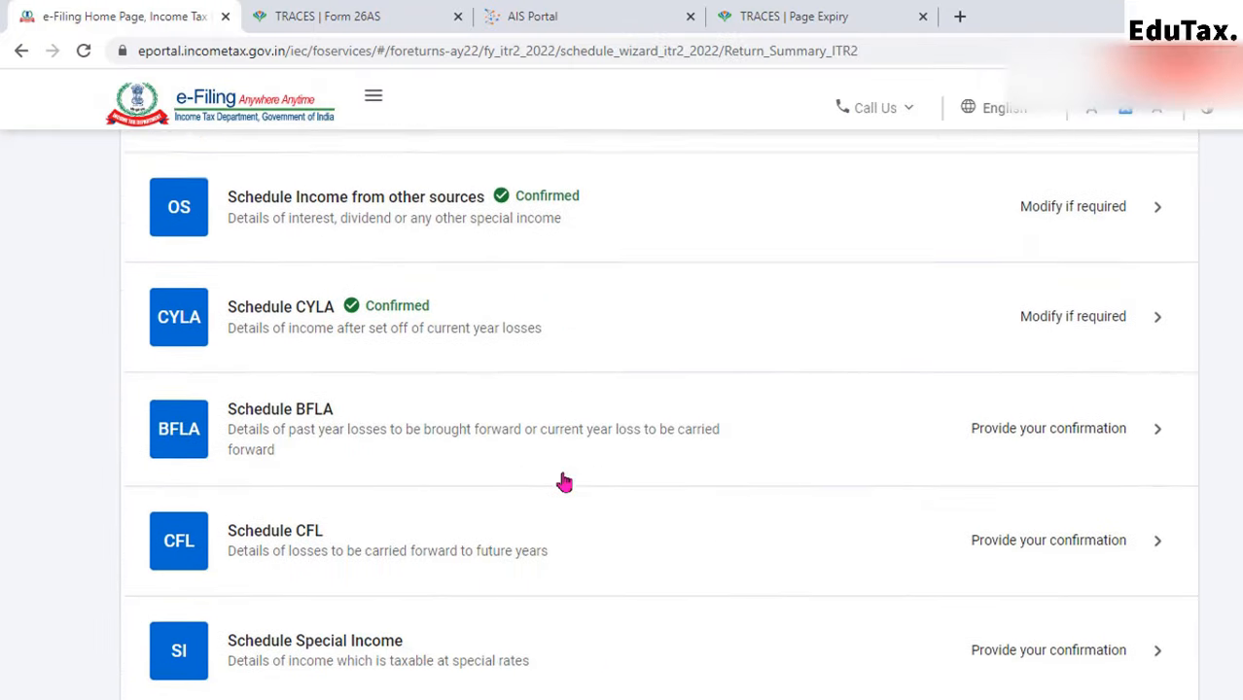
pyautogui.scroll(-1, 565, 482)
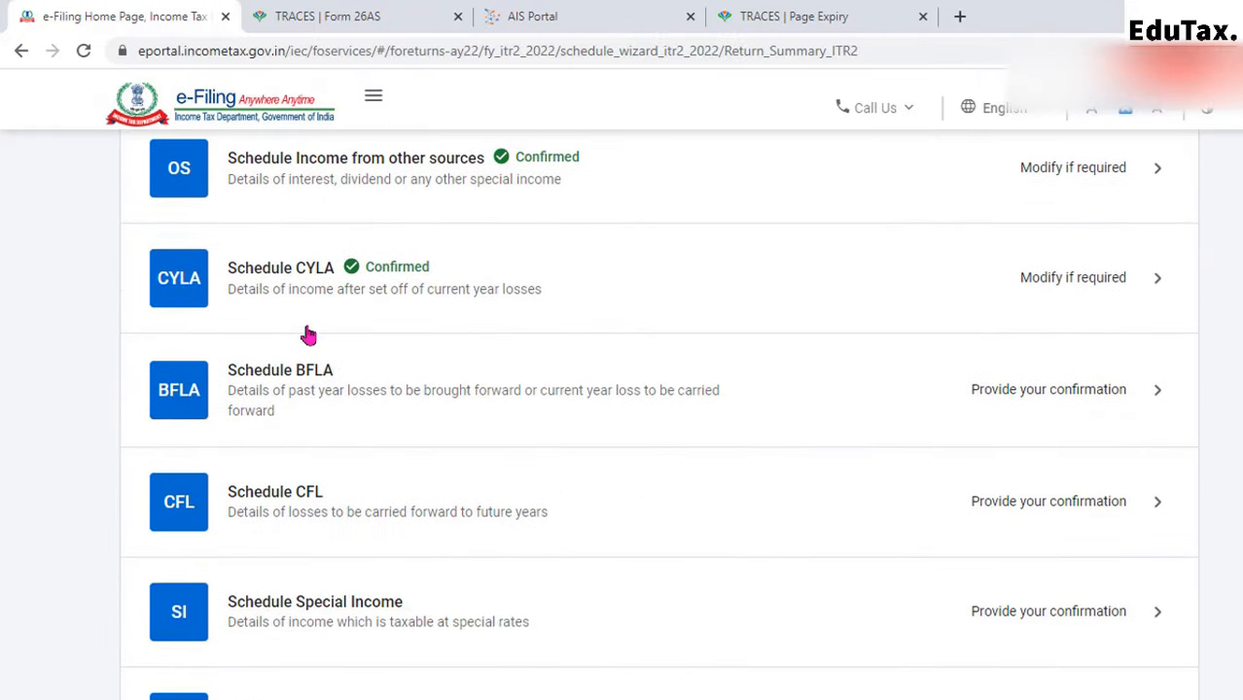
# Review Schedule BFLA's ₹5,50,866 income after set off and compute its set off
pyautogui.click(326, 388)
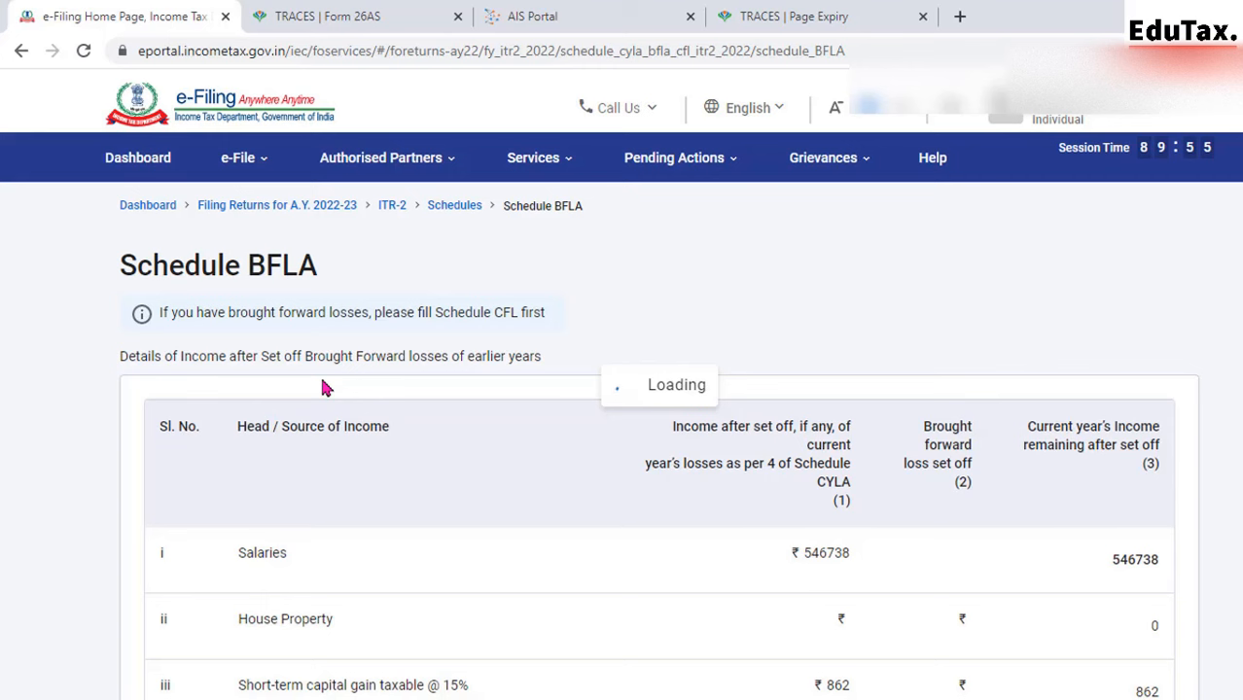
pyautogui.scroll(-4, 469, 409)
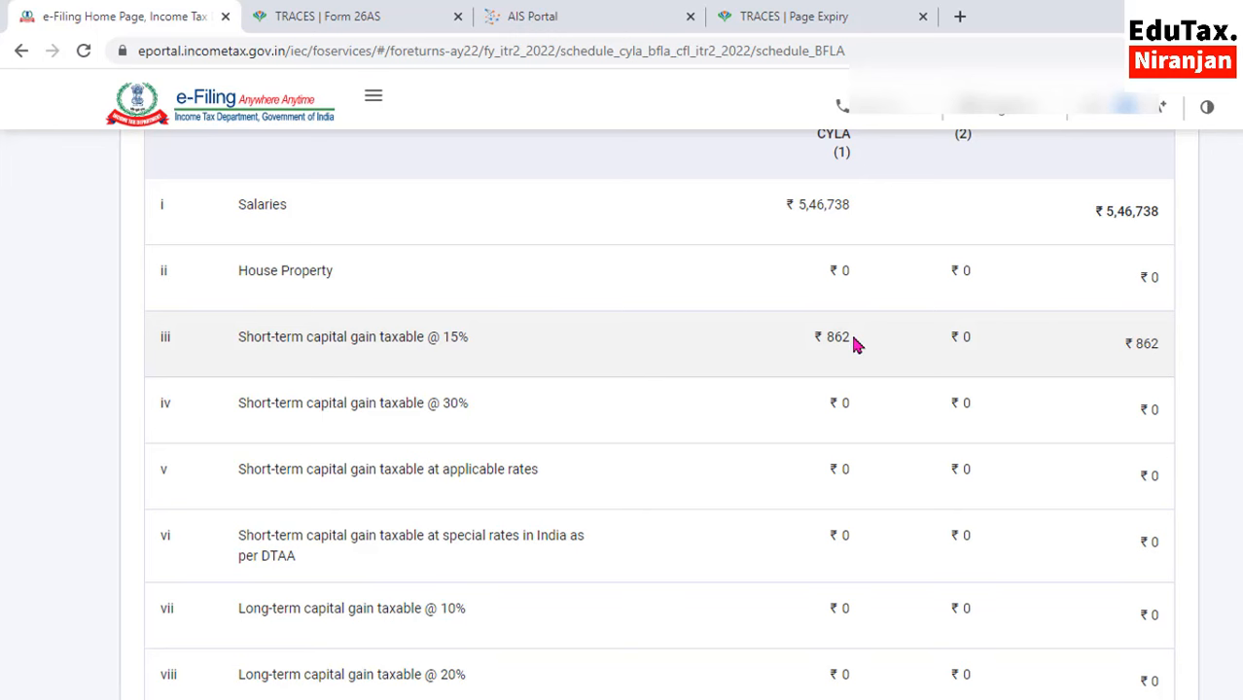
pyautogui.scroll(-5, 1048, 345)
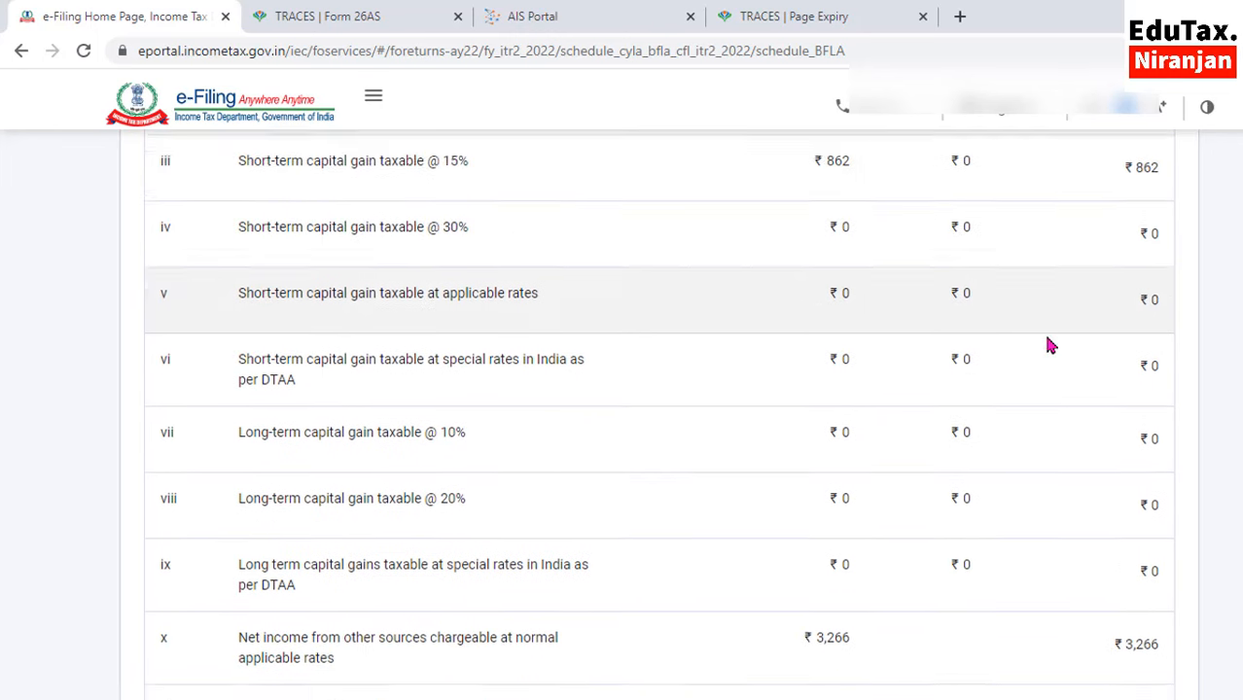
pyautogui.scroll(-3, 886, 389)
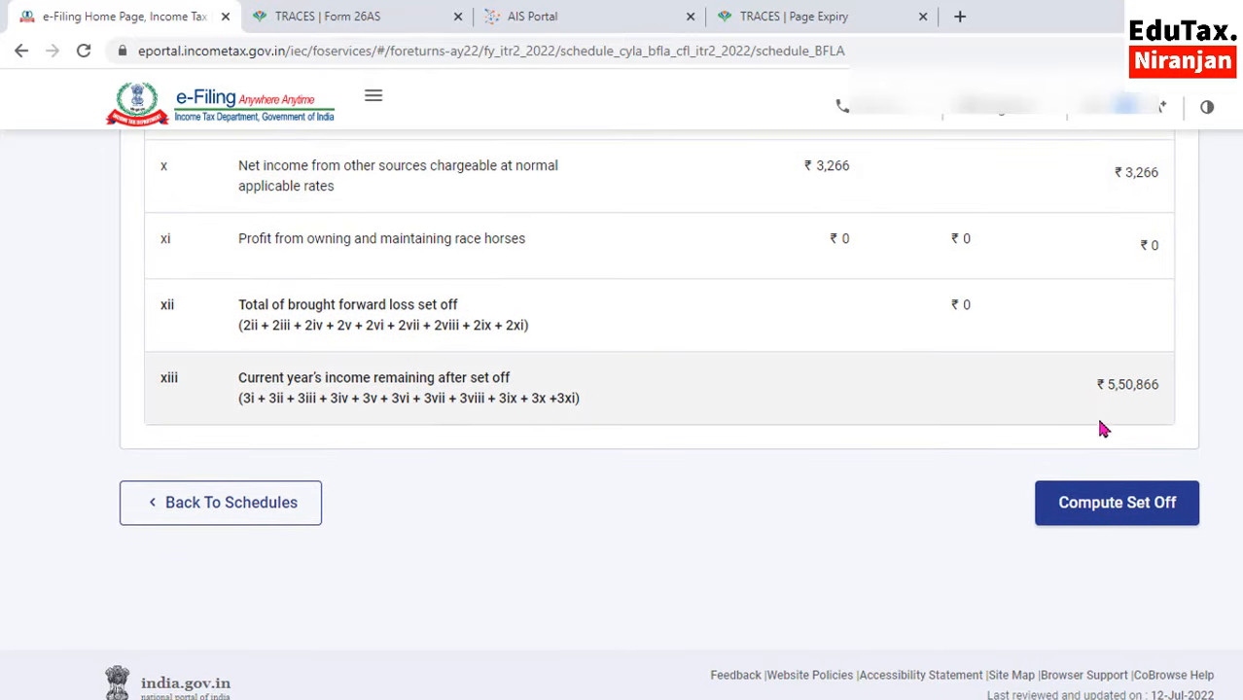
pyautogui.click(1117, 506)
# Accept the capital gains notice so Schedule BFLA is confirmed
pyautogui.click(848, 459)
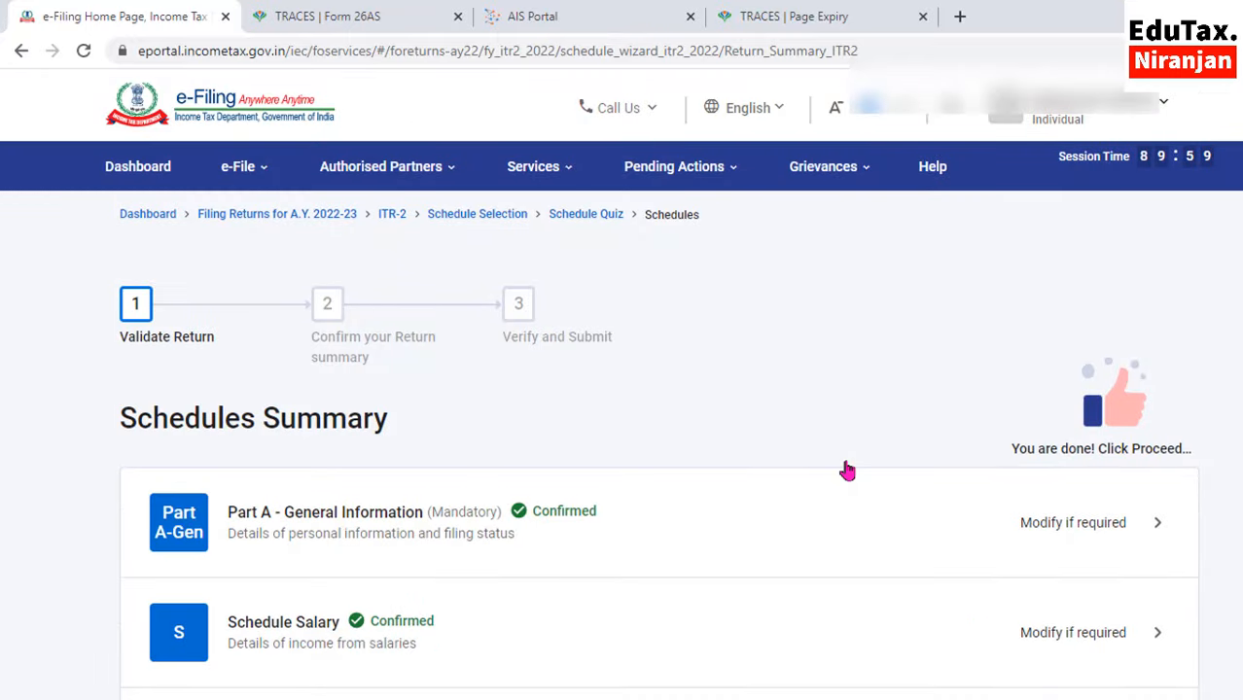
pyautogui.scroll(-10, 623, 417)
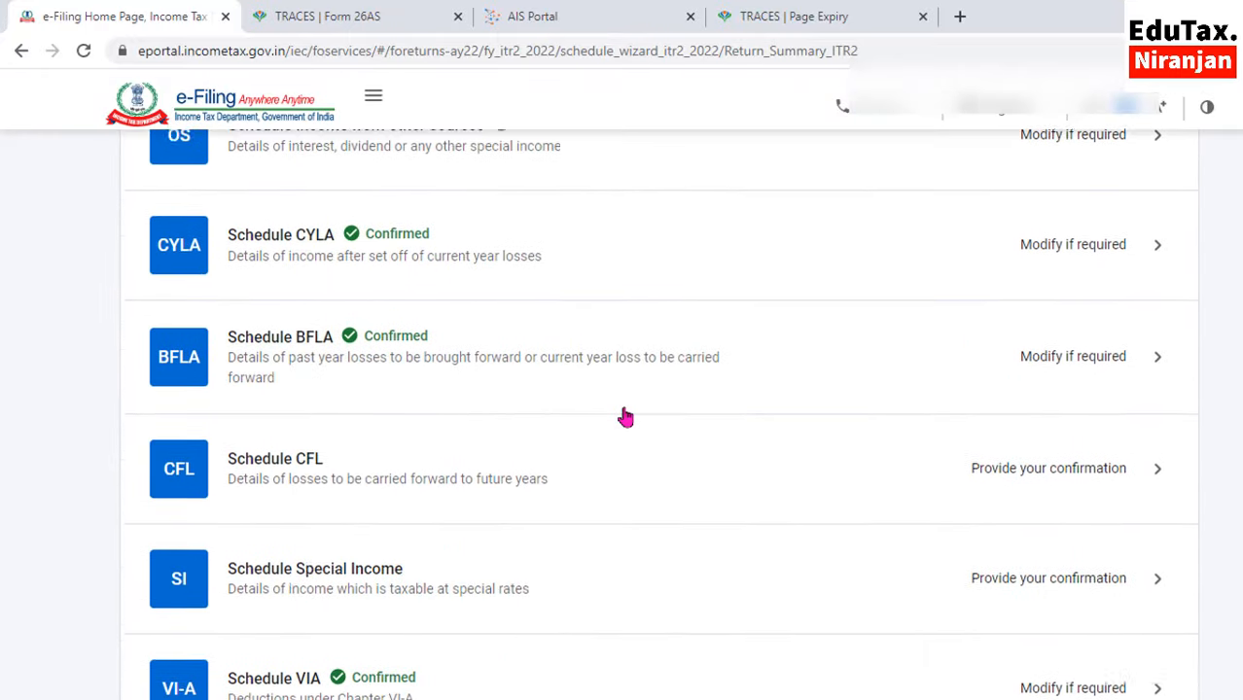
pyautogui.scroll(-1, 626, 417)
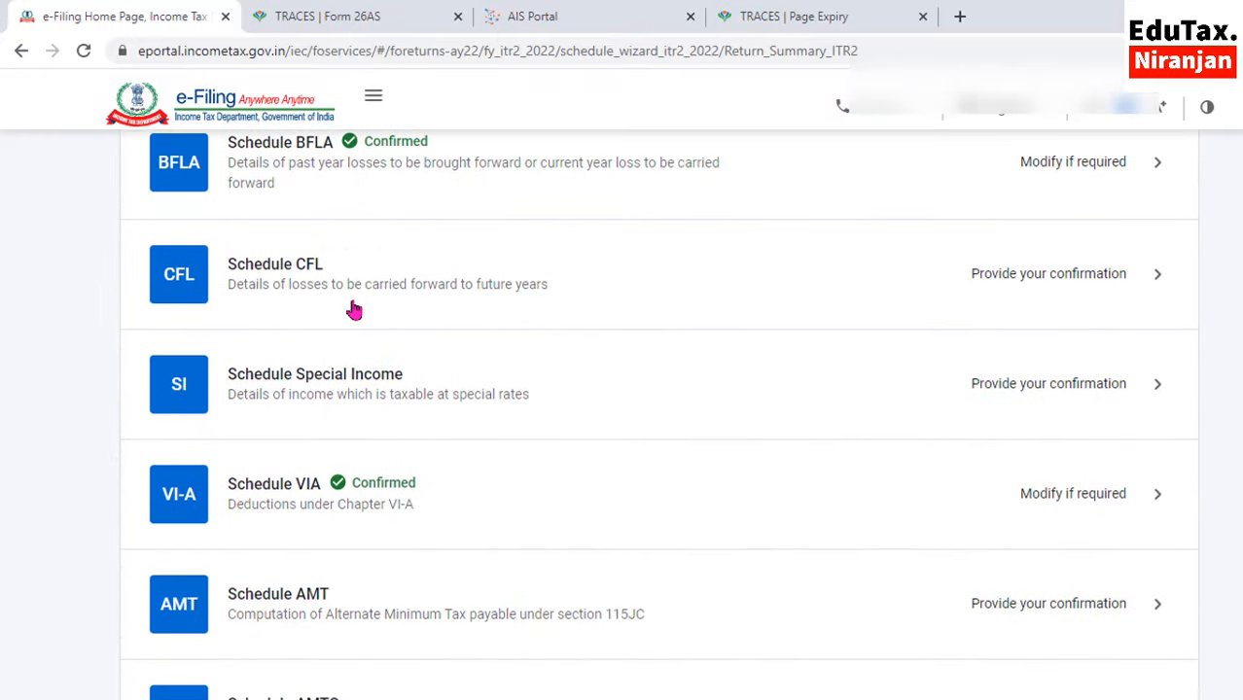
# Review Schedule CFL's ₹0 losses for 2014-15 to 2022-23 and compute its set off
pyautogui.click(313, 284)
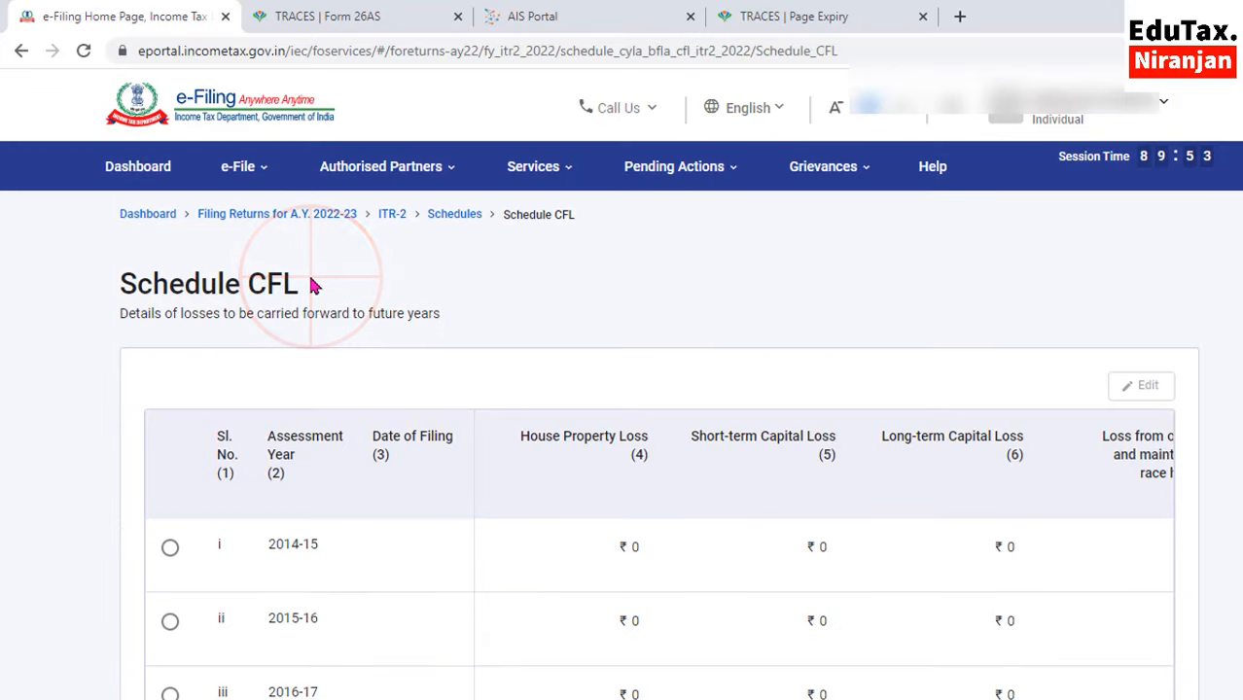
pyautogui.scroll(-2, 313, 284)
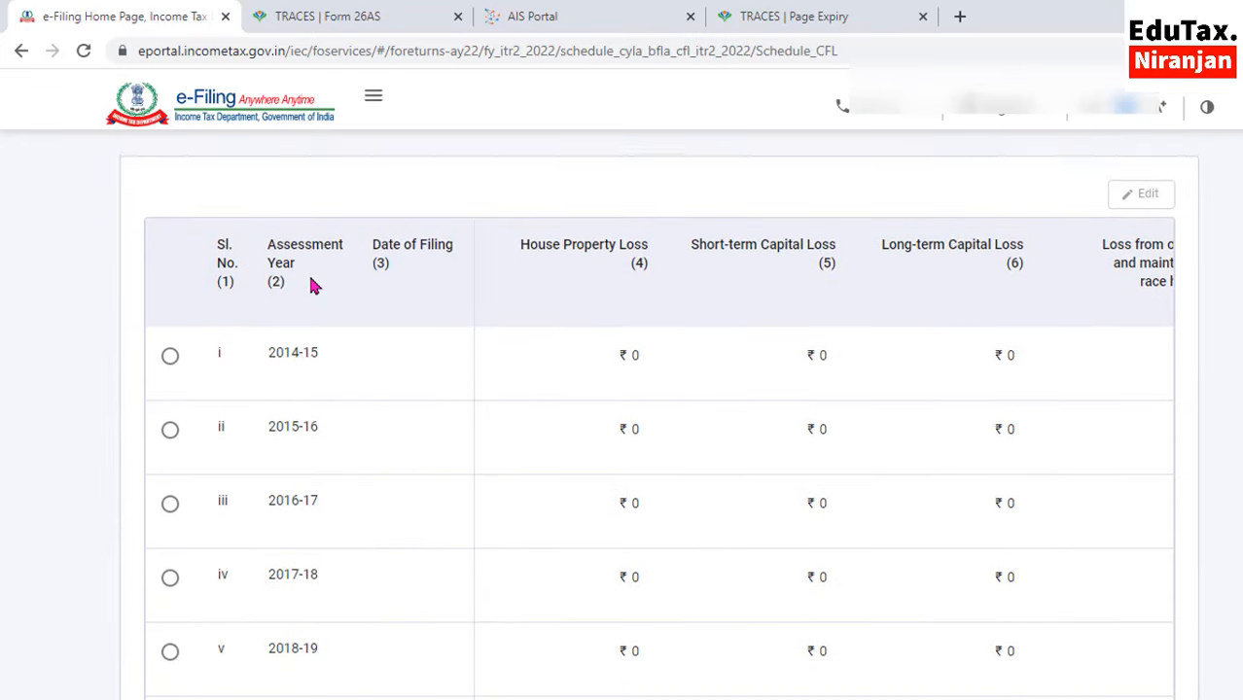
pyautogui.scroll(2, 313, 284)
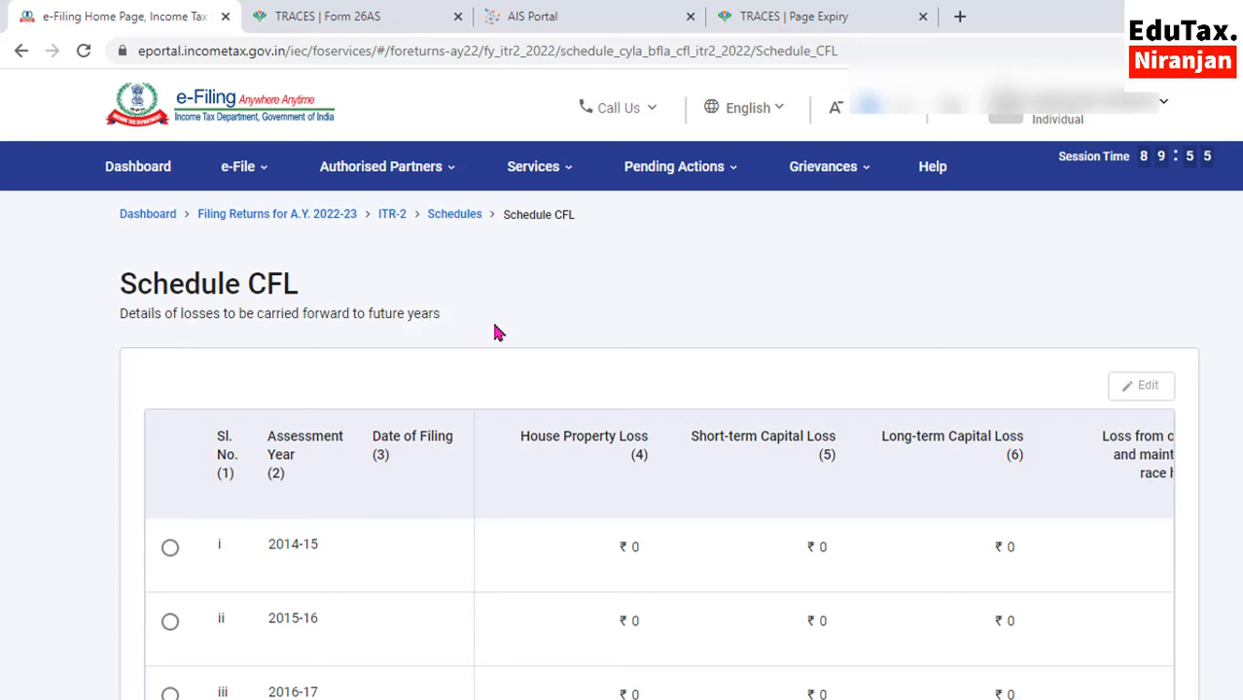
pyautogui.scroll(-1, 495, 333)
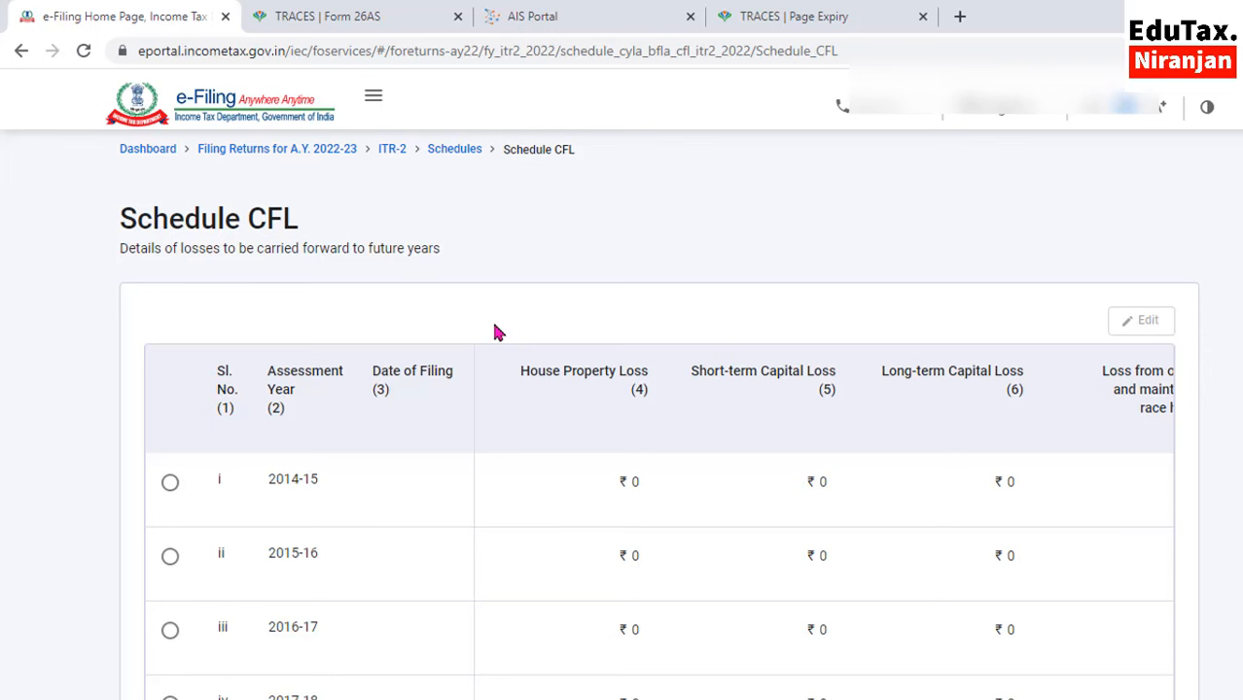
pyautogui.scroll(-3, 495, 332)
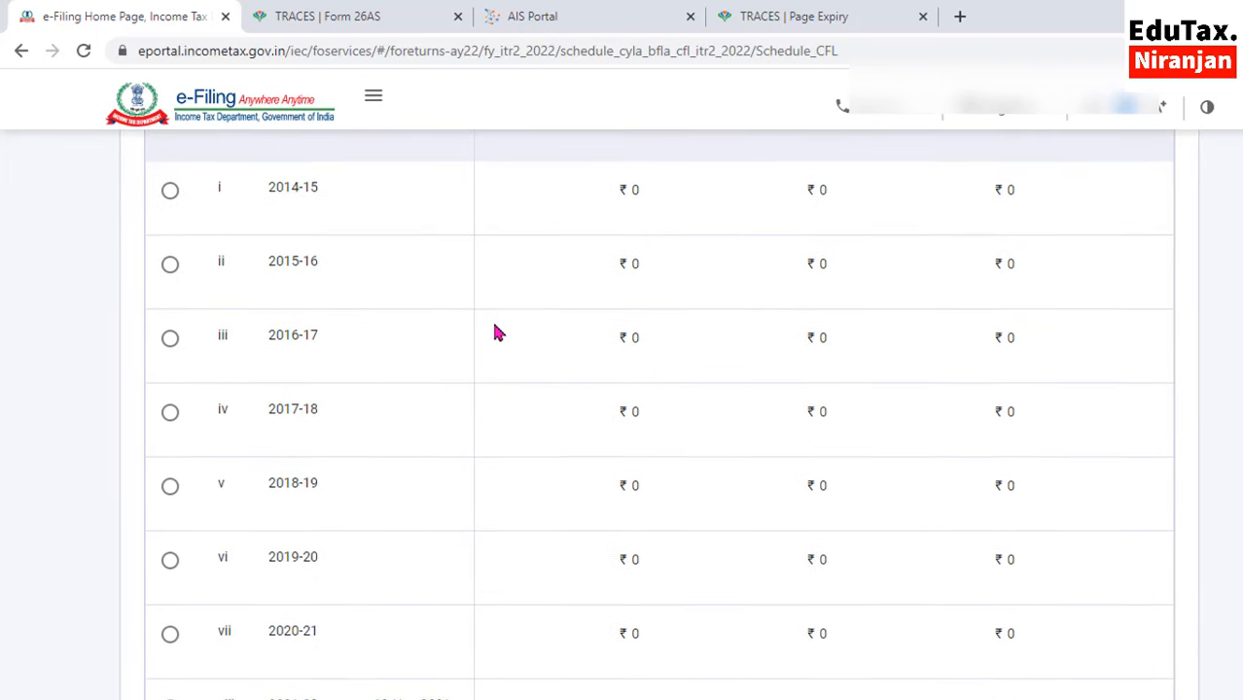
pyautogui.scroll(-2, 494, 333)
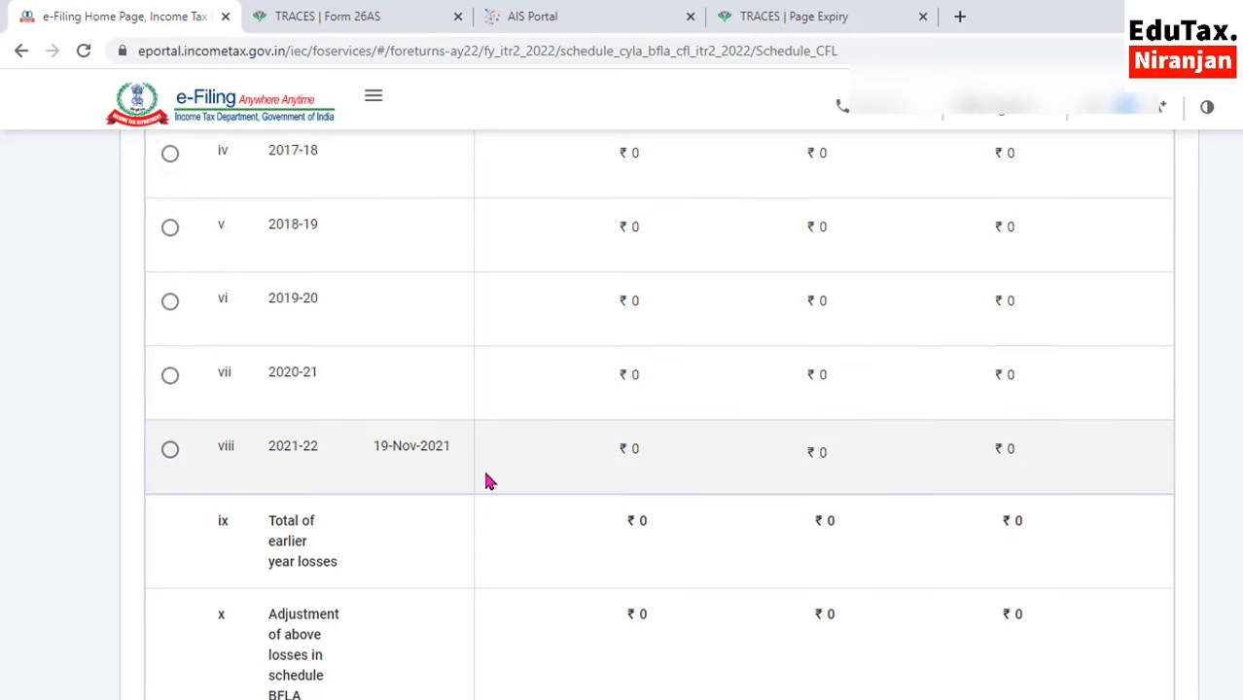
pyautogui.scroll(-1, 489, 481)
pyautogui.scroll(-4, 489, 481)
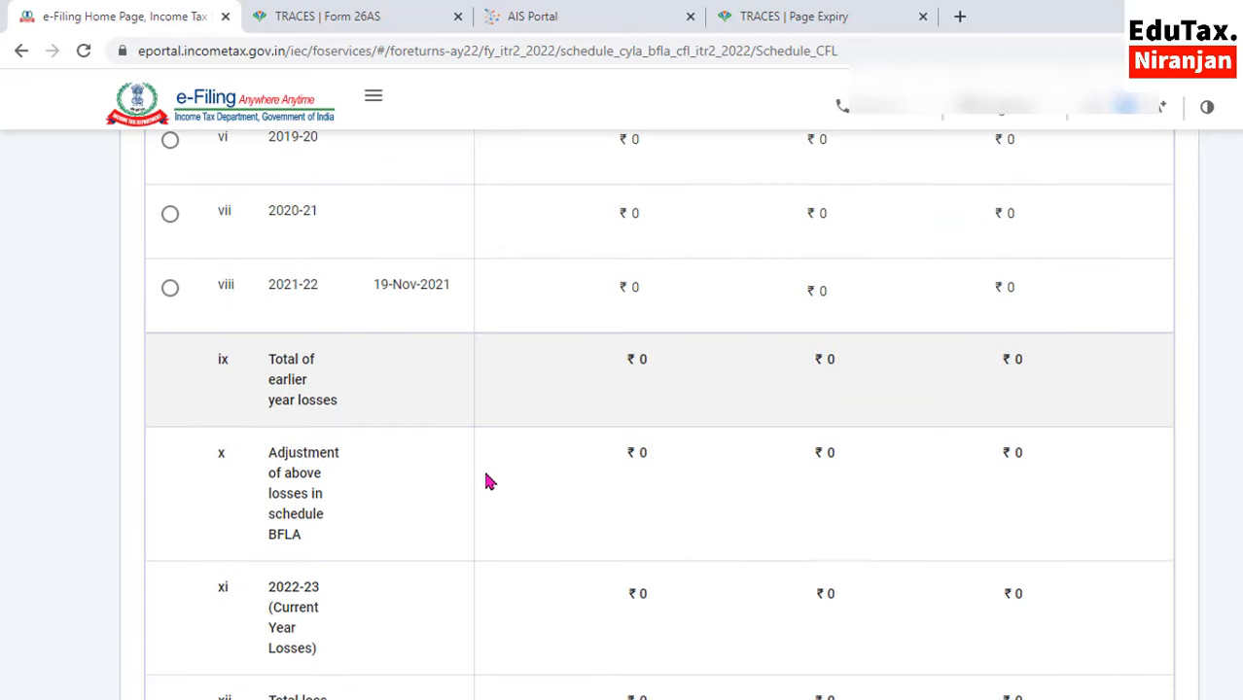
pyautogui.scroll(-3, 489, 481)
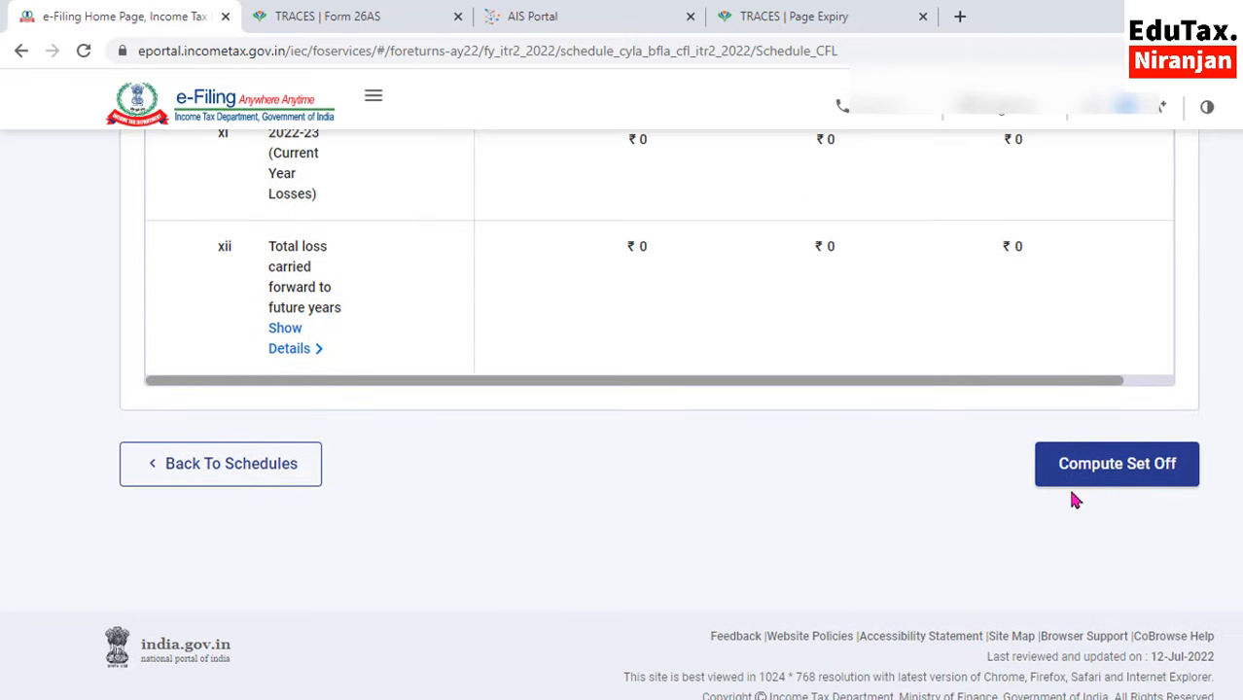
pyautogui.click(1112, 473)
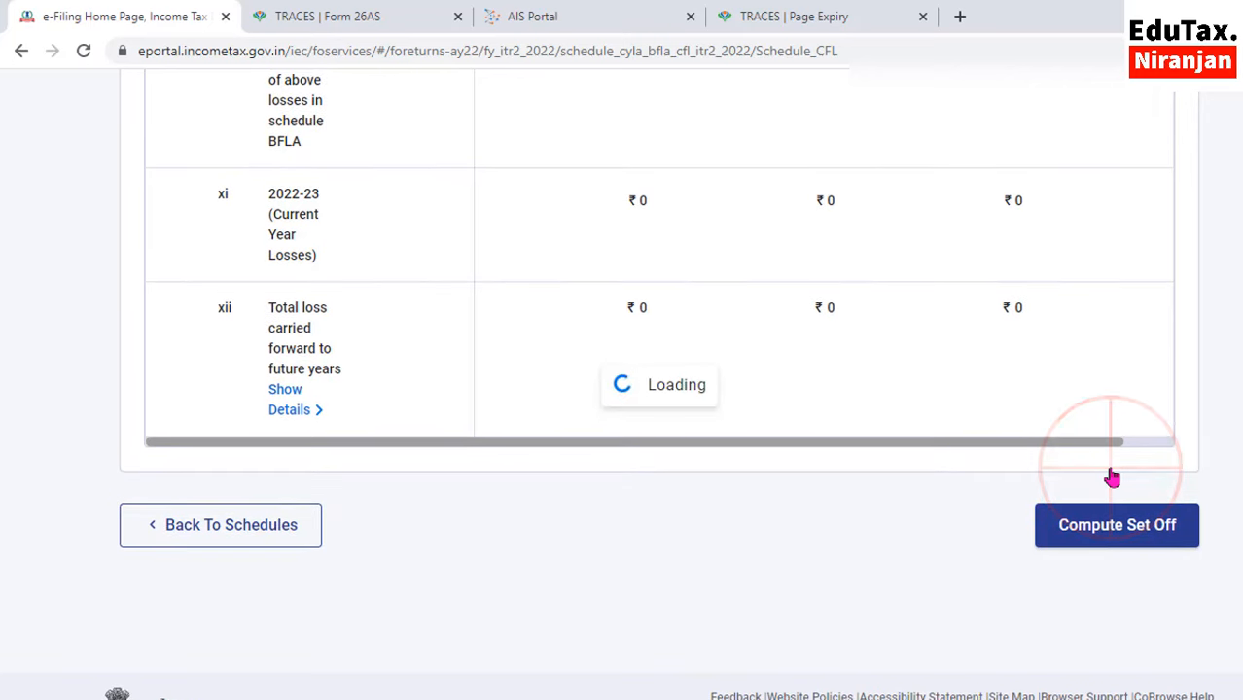
# Review and confirm the Schedule VI-A deductions
pyautogui.scroll(-6, 805, 474)
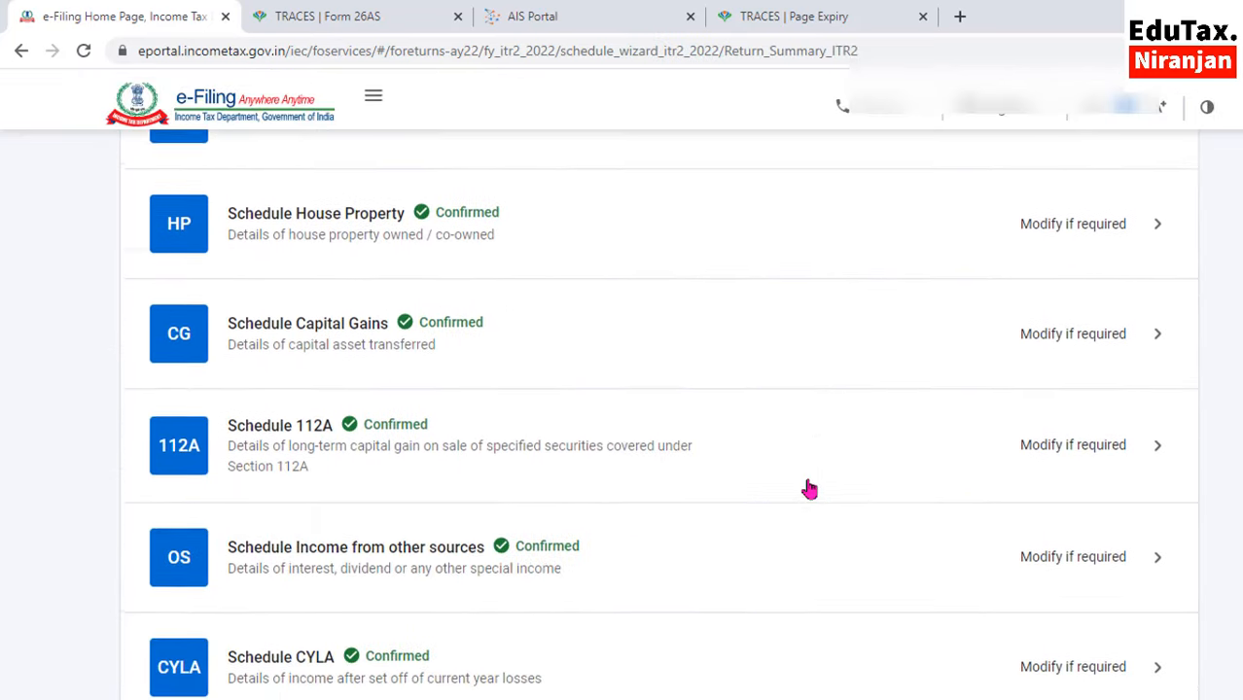
pyautogui.scroll(-6, 809, 489)
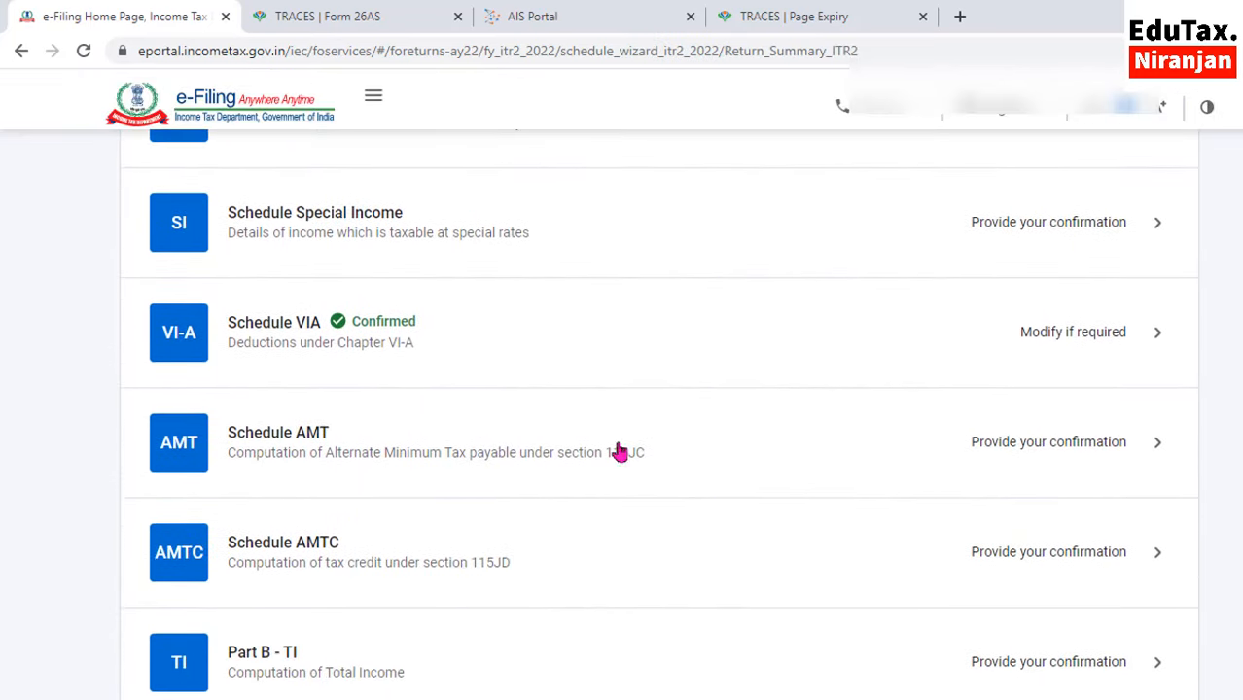
pyautogui.click(344, 341)
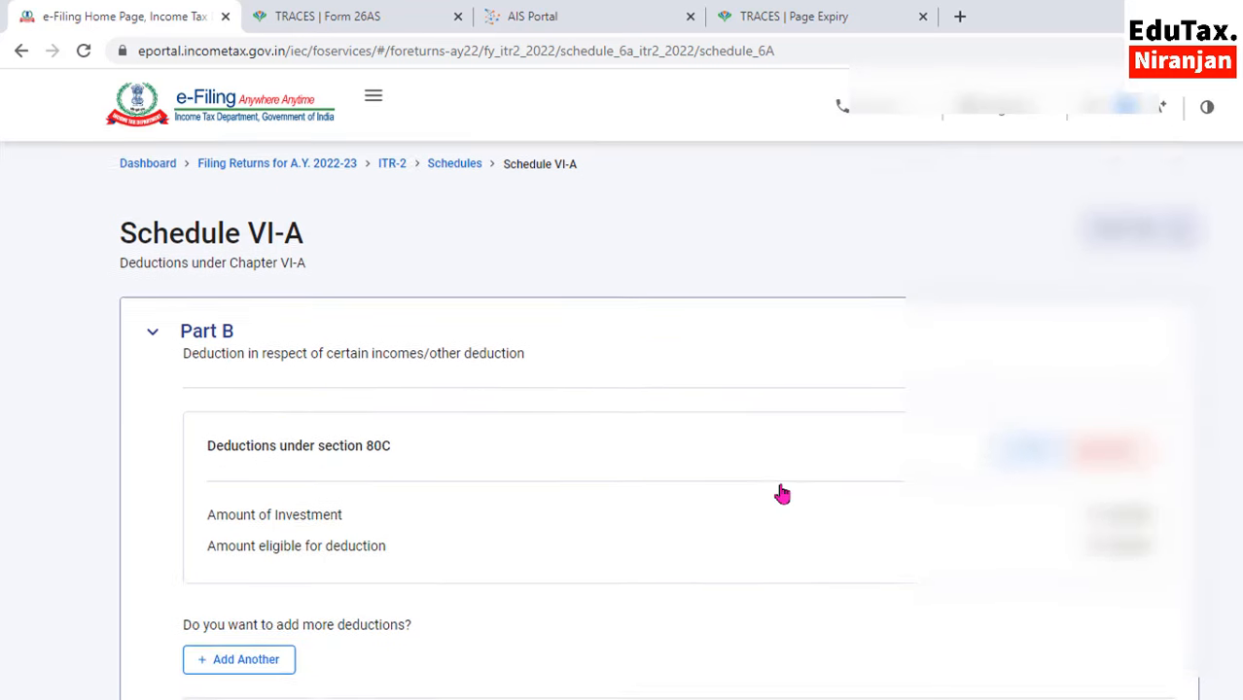
pyautogui.scroll(-5, 783, 494)
pyautogui.scroll(-1, 783, 494)
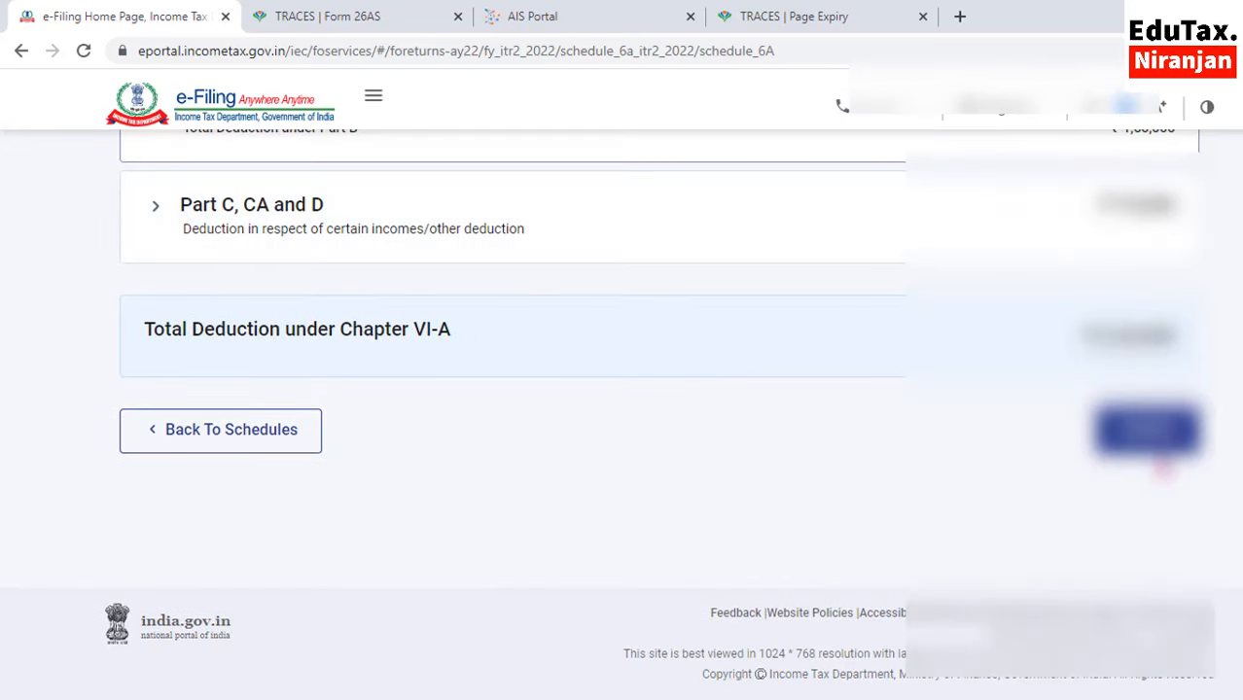
pyautogui.click(1146, 429)
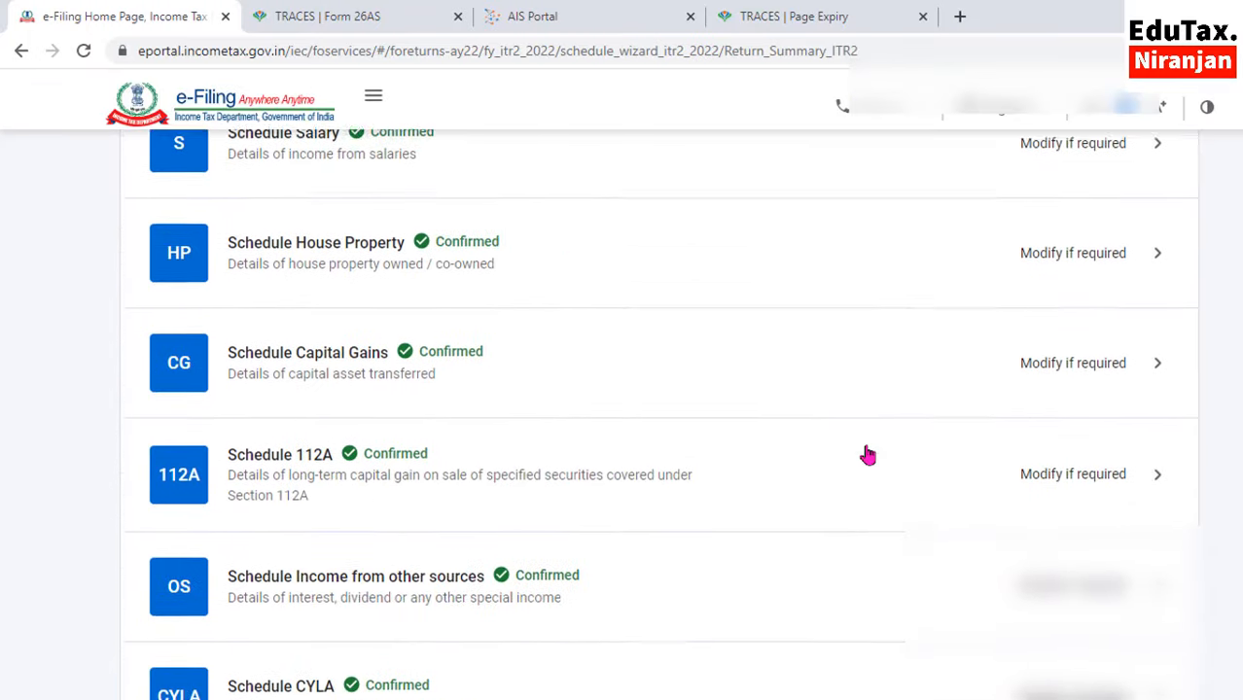
# Confirm Schedule AMT, showing ₹0 tax under section 115JC
pyautogui.scroll(-10, 868, 455)
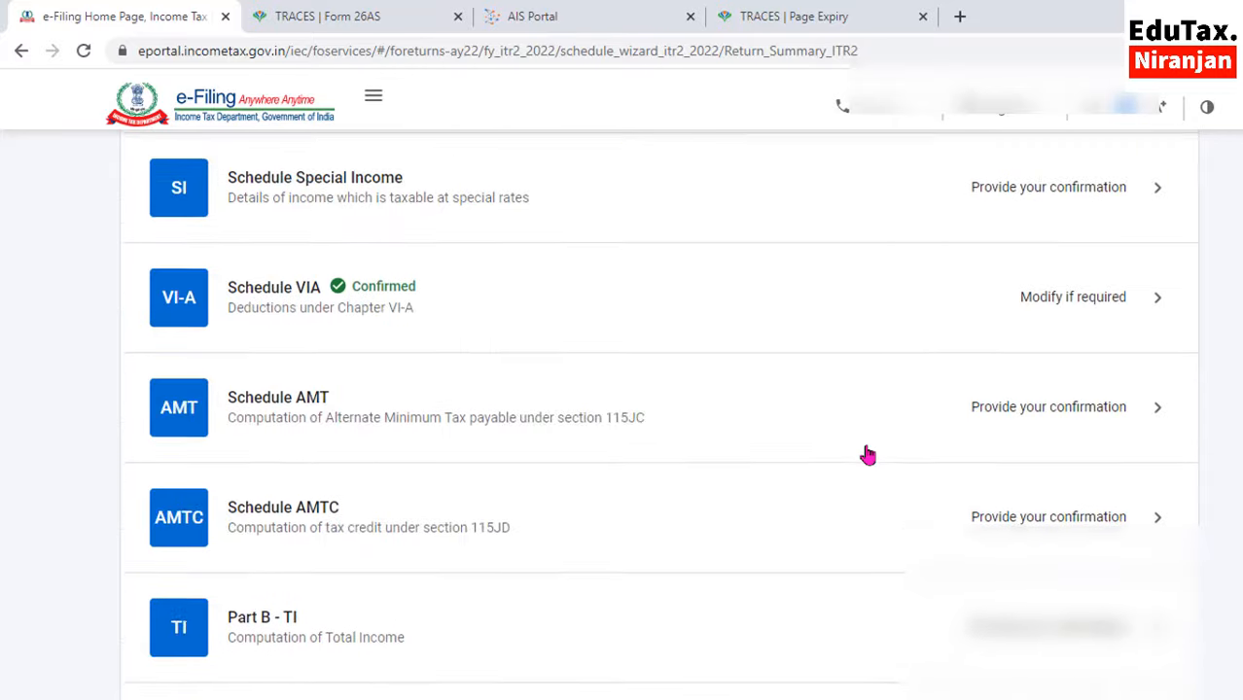
pyautogui.scroll(-2, 867, 455)
pyautogui.scroll(2, 868, 455)
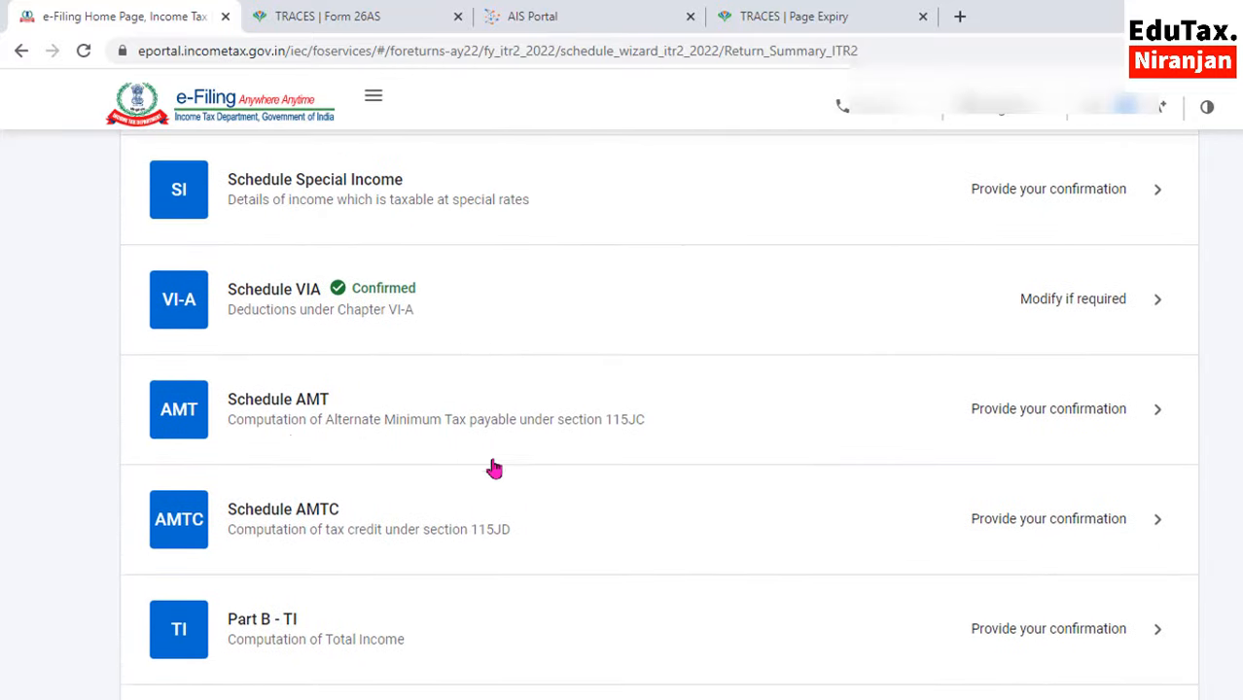
pyautogui.click(311, 420)
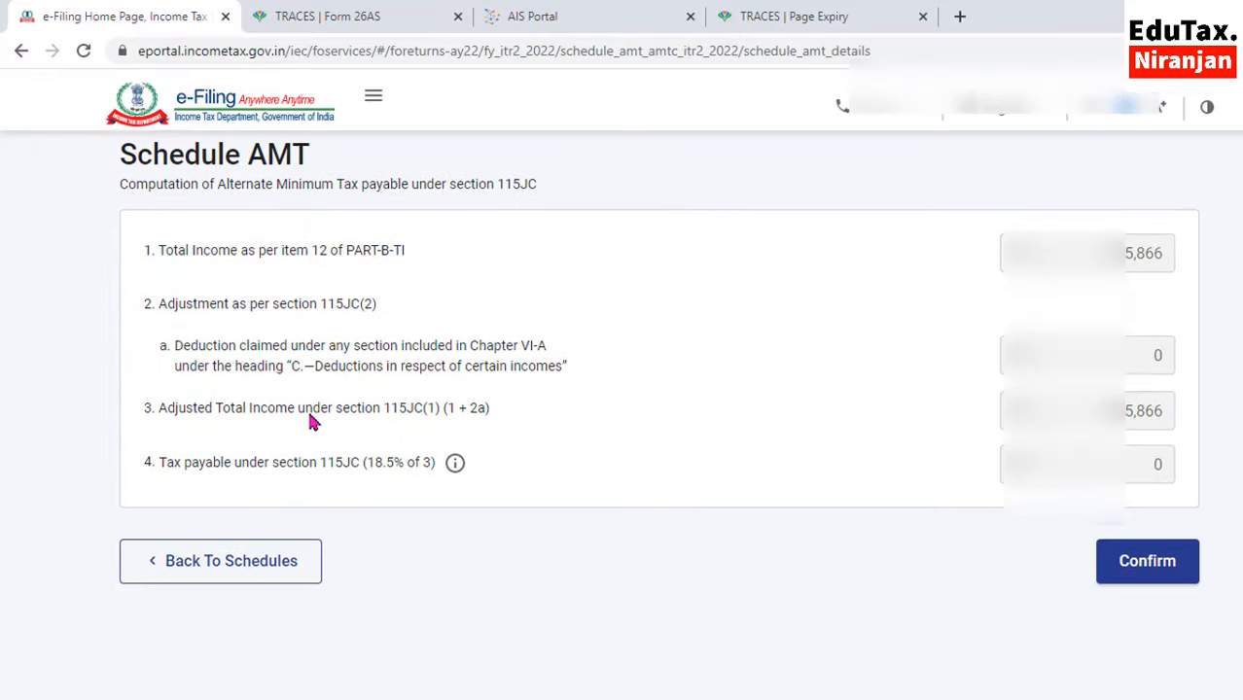
pyautogui.click(1128, 564)
pyautogui.scroll(-4, 496, 502)
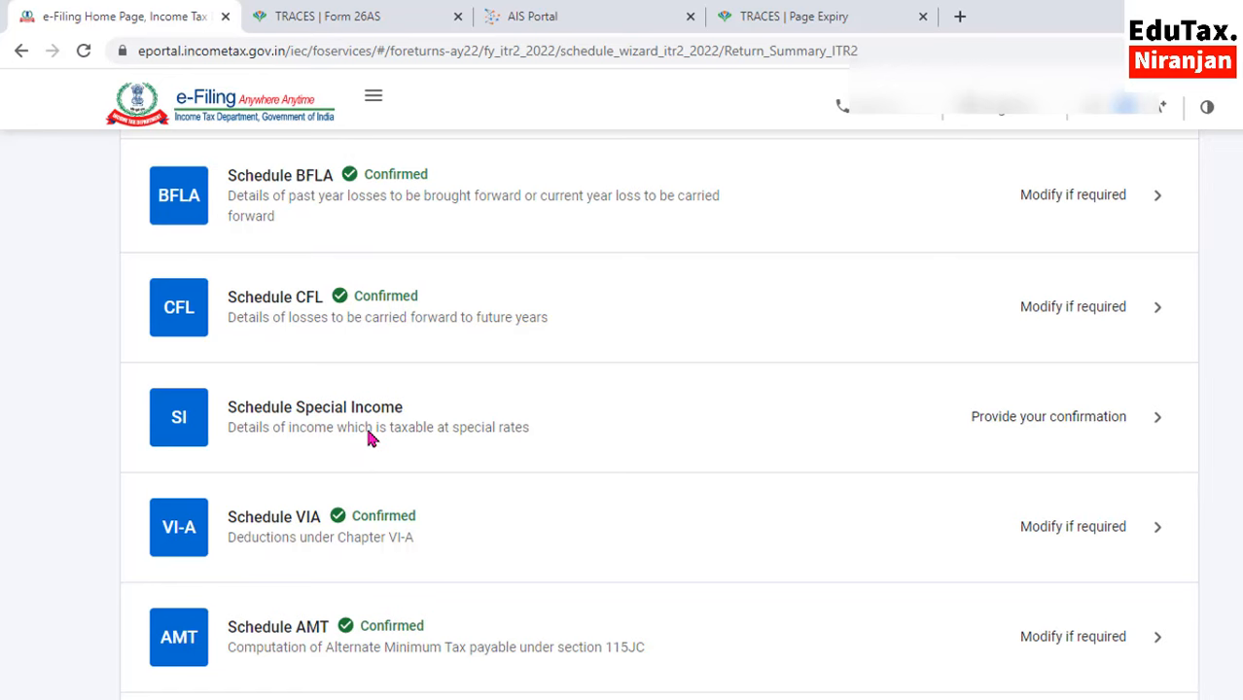
# Confirm Schedule Special Income with ₹862 STCG under section 111A taxed ₹129 at 15%
pyautogui.click(368, 434)
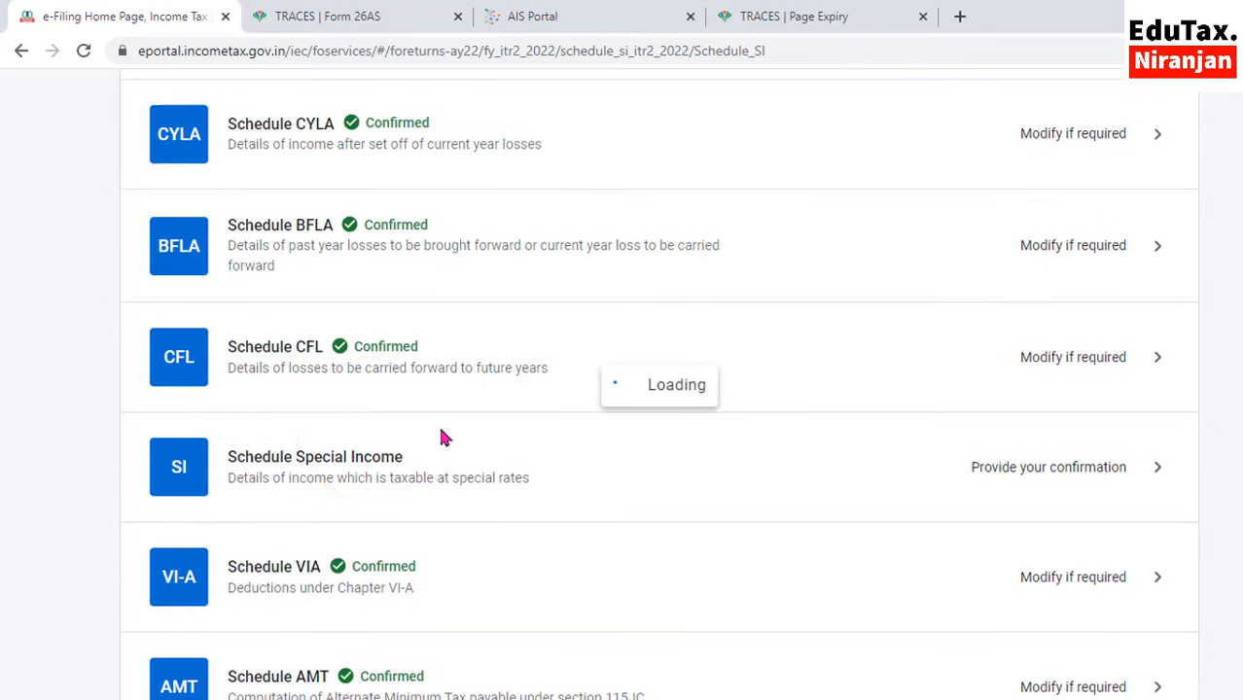
pyautogui.scroll(-4, 578, 427)
pyautogui.scroll(2, 579, 427)
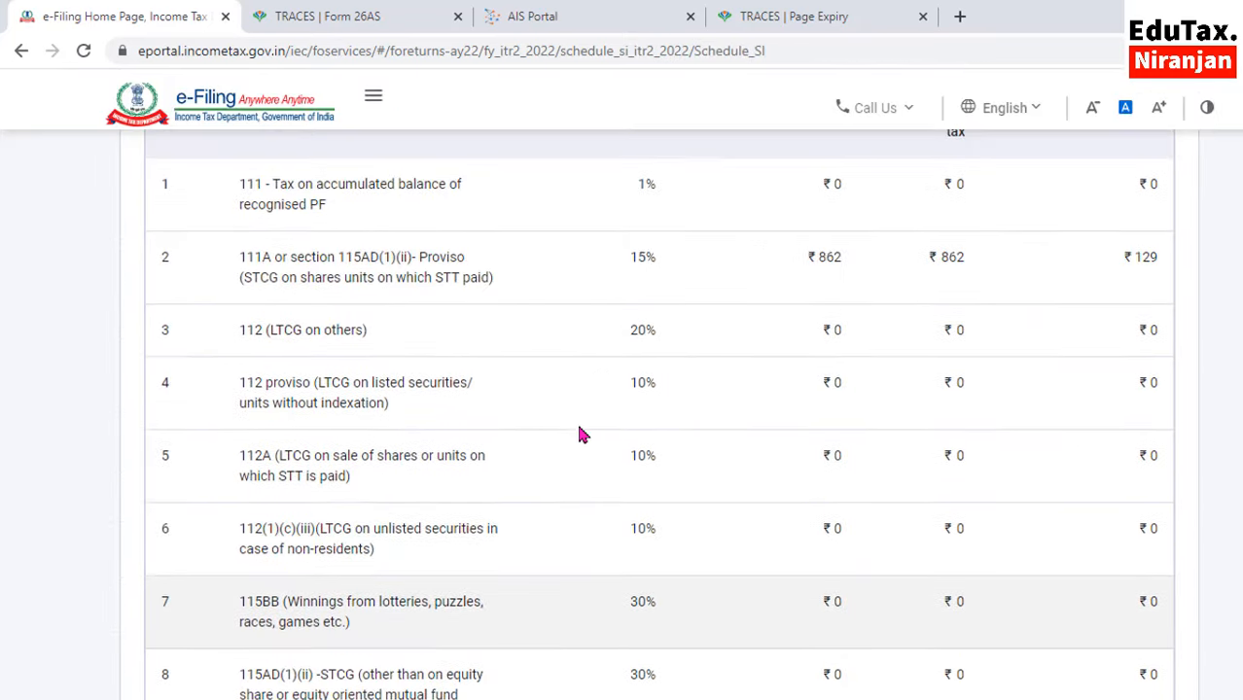
pyautogui.scroll(1, 579, 435)
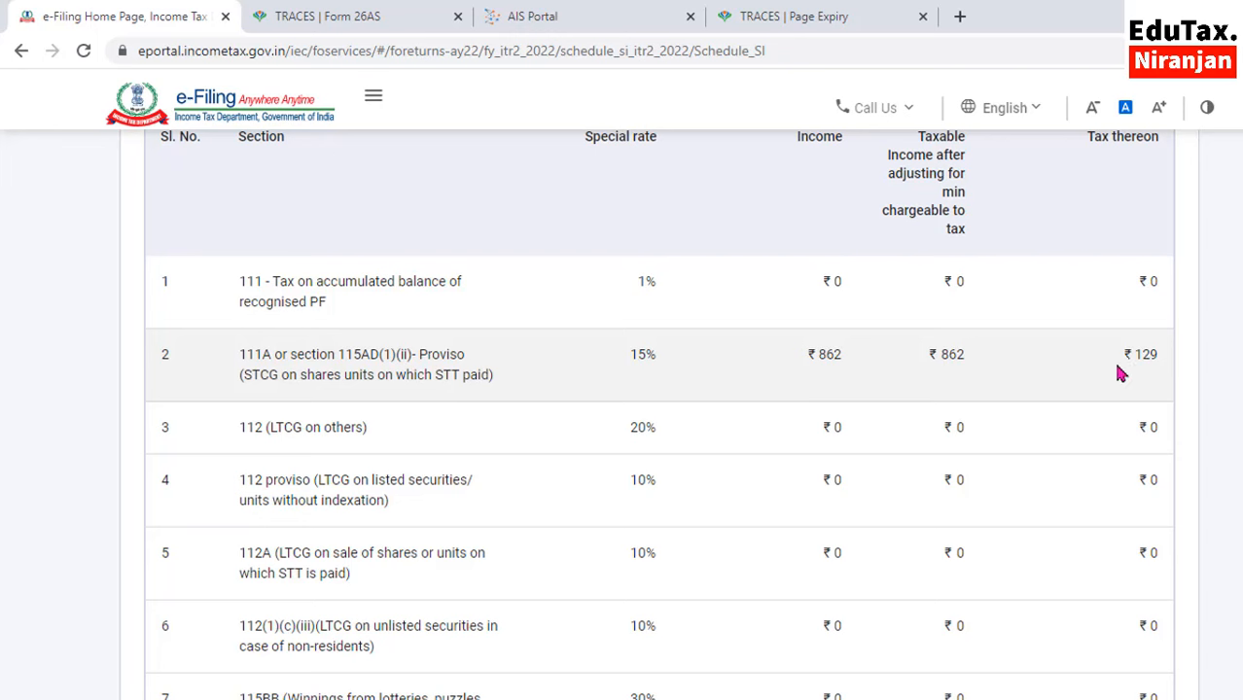
pyautogui.scroll(1, 1133, 380)
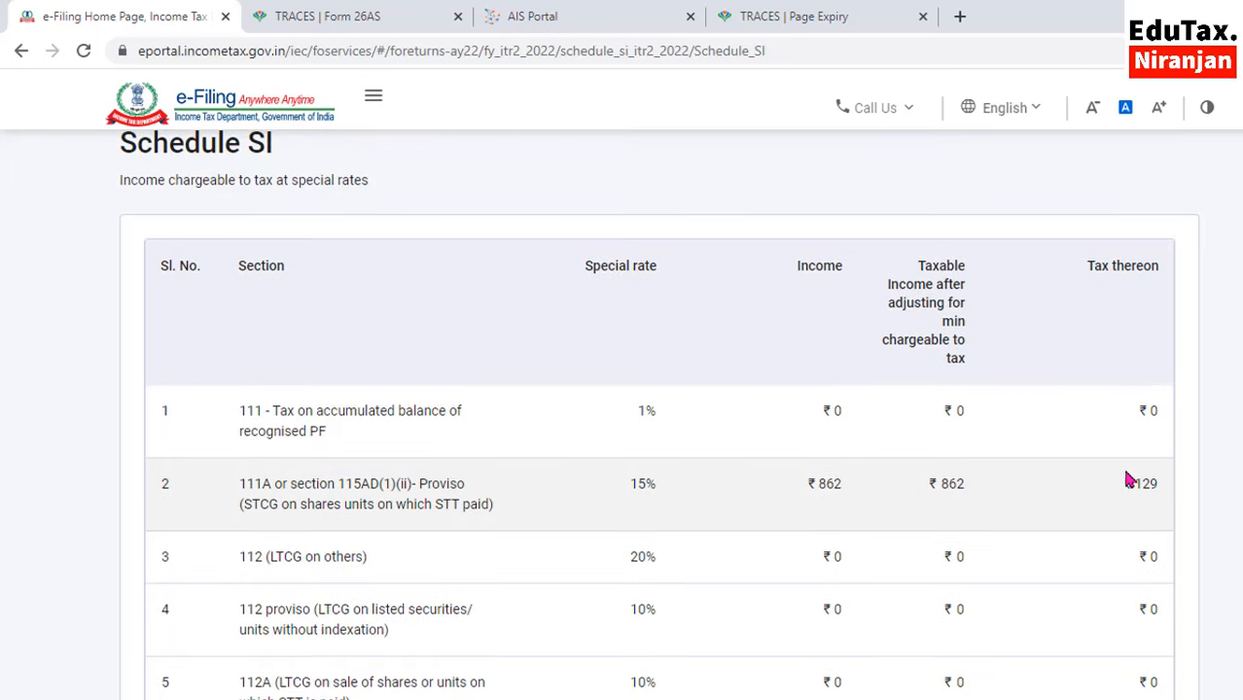
pyautogui.scroll(-1, 1127, 444)
pyautogui.scroll(-8, 1125, 409)
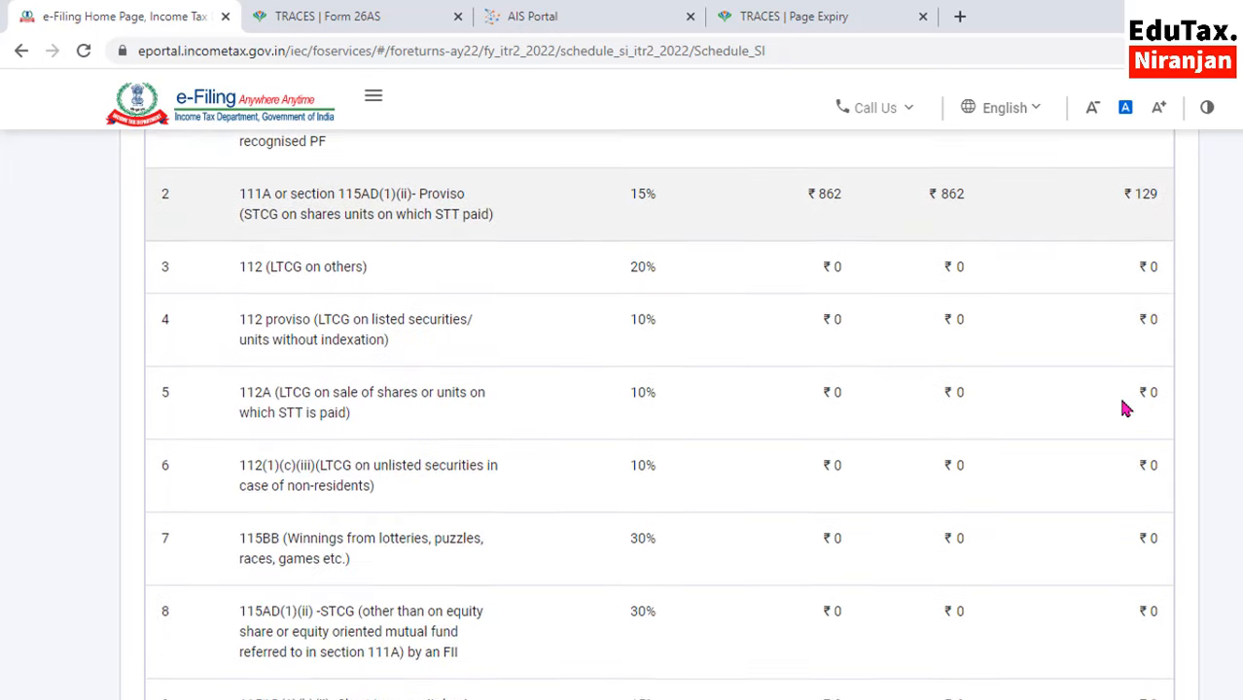
pyautogui.scroll(-20, 1125, 409)
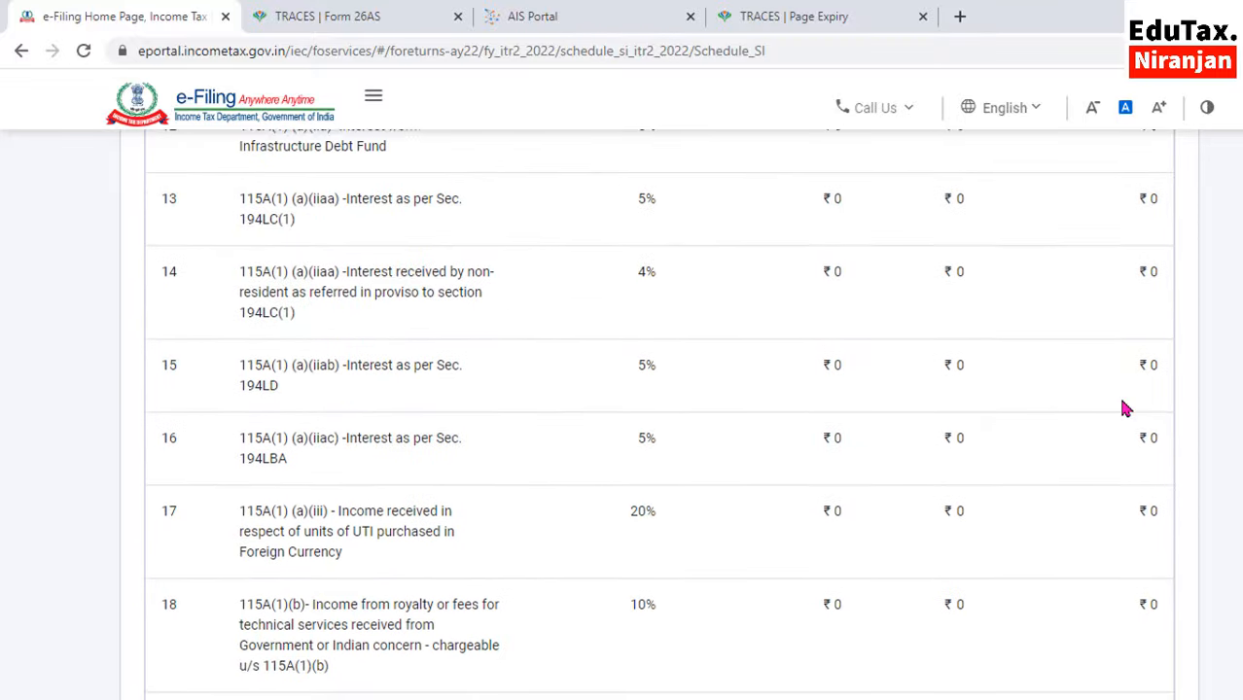
pyautogui.scroll(-10, 1125, 408)
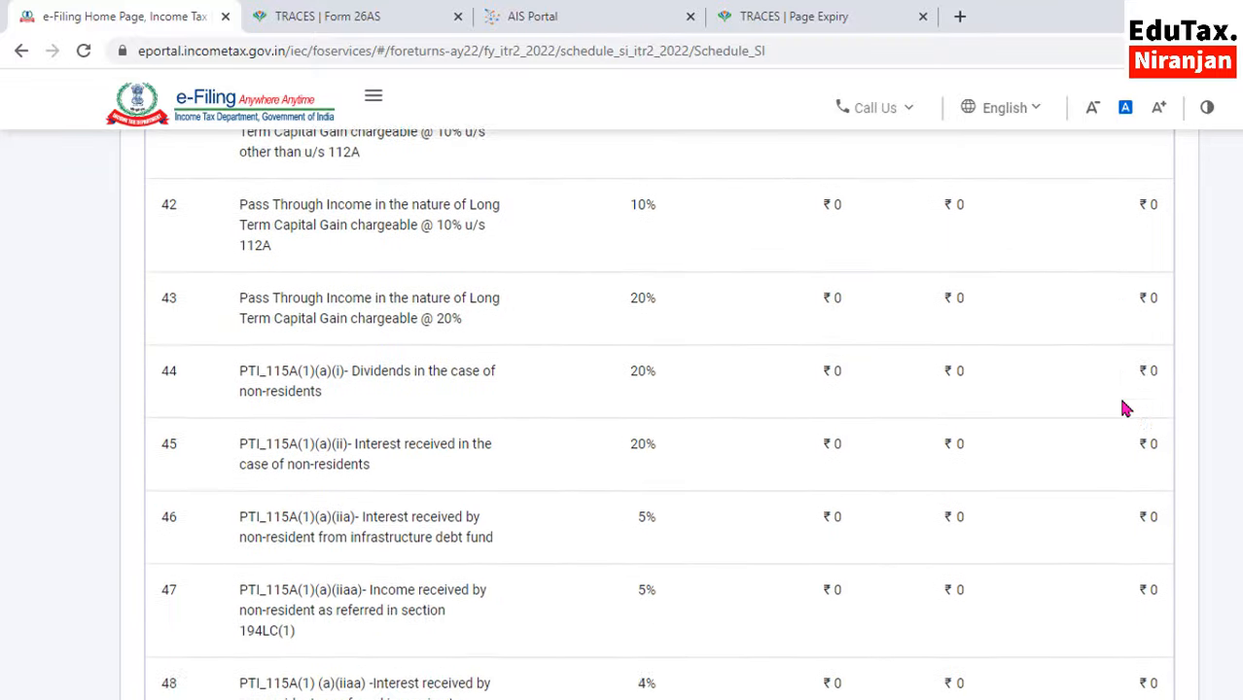
pyautogui.scroll(-10, 1126, 408)
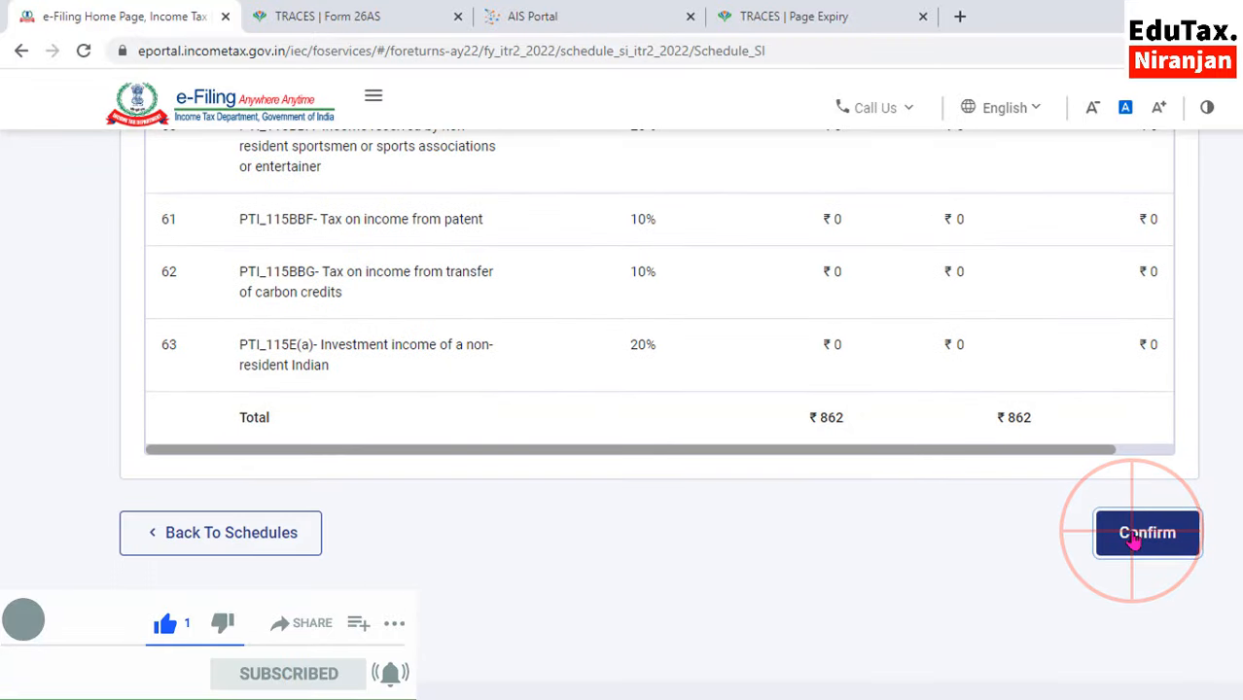
pyautogui.click(1133, 542)
pyautogui.scroll(-8, 677, 525)
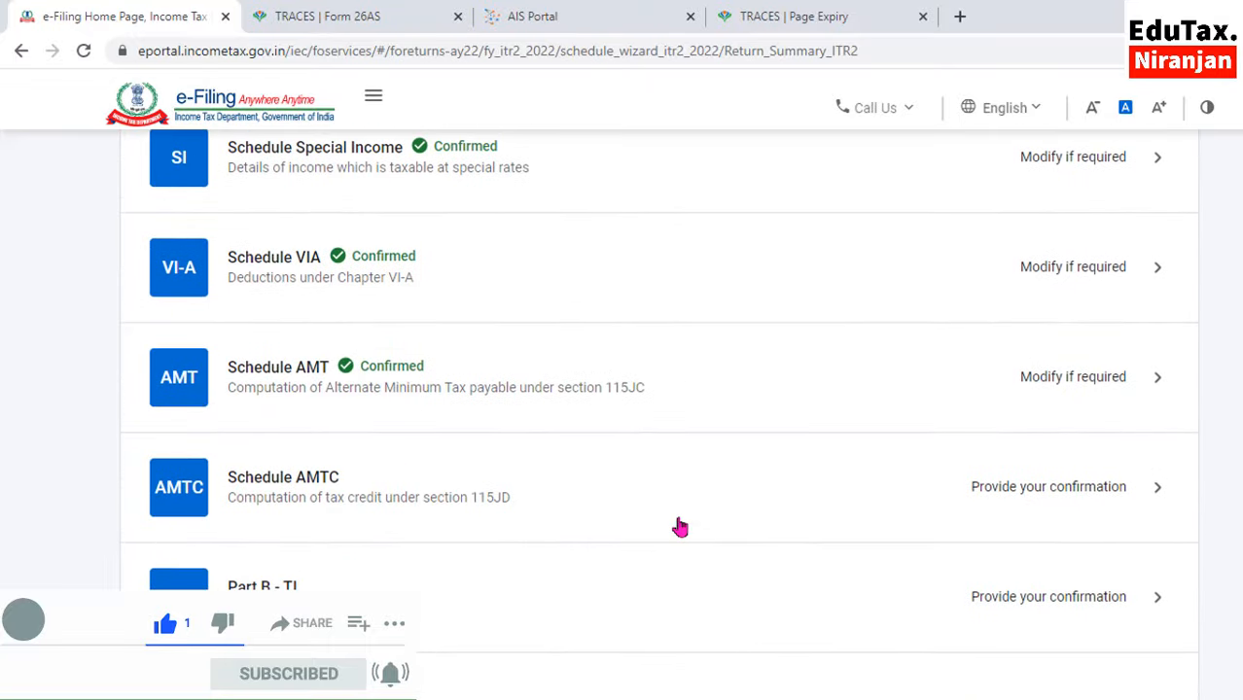
# Confirm Schedule AMTC without adding any tax credit details
pyautogui.scroll(-1, 680, 528)
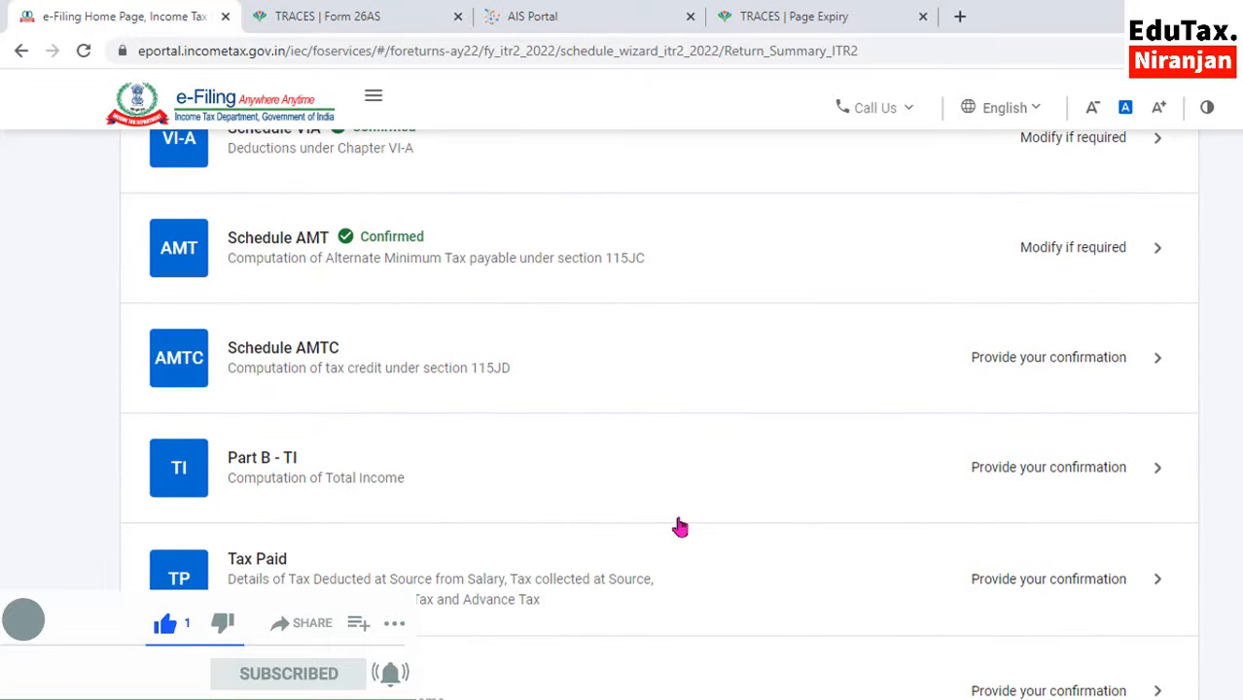
pyautogui.click(331, 373)
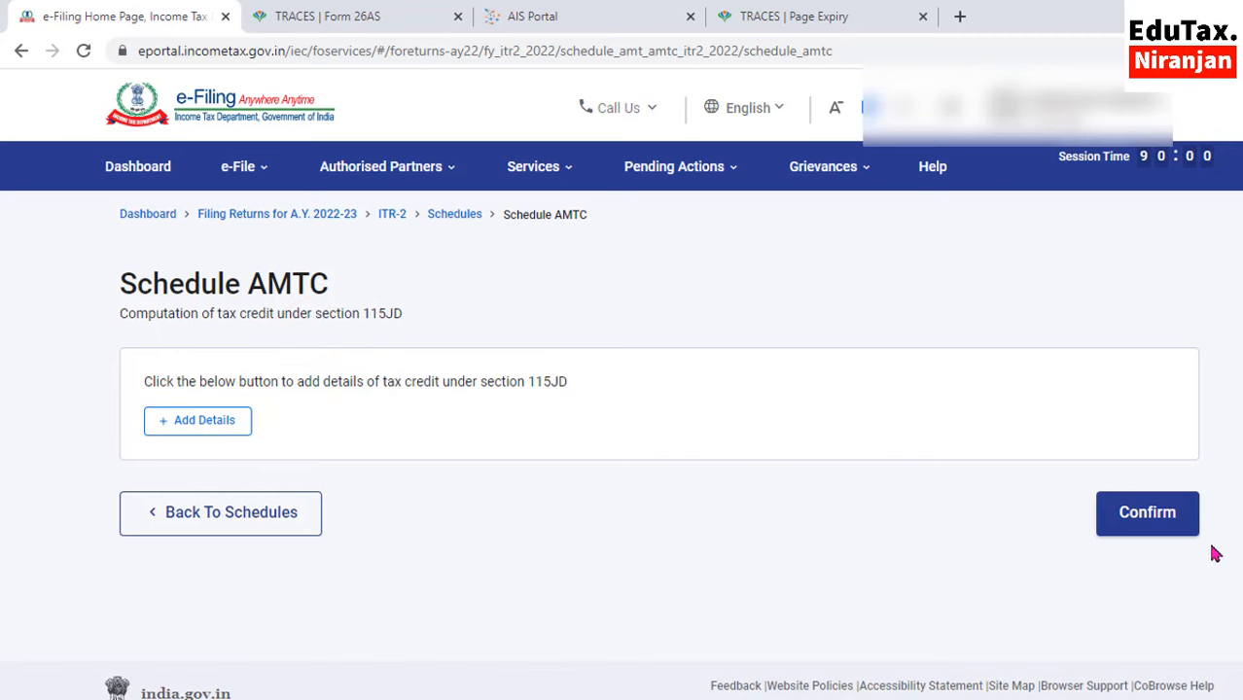
pyautogui.click(1147, 513)
# Confirm Part B - TI with ₹862 capital gains and ₹3,266 other-source income
pyautogui.scroll(-10, 482, 559)
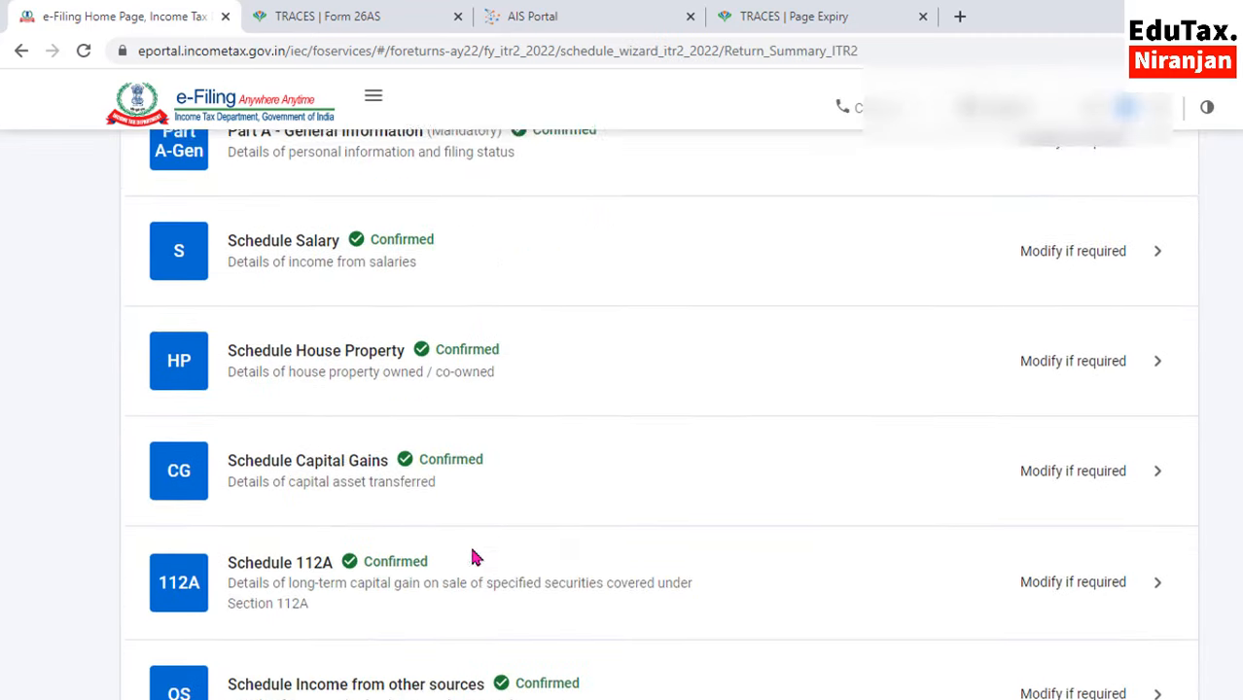
pyautogui.scroll(-5, 491, 569)
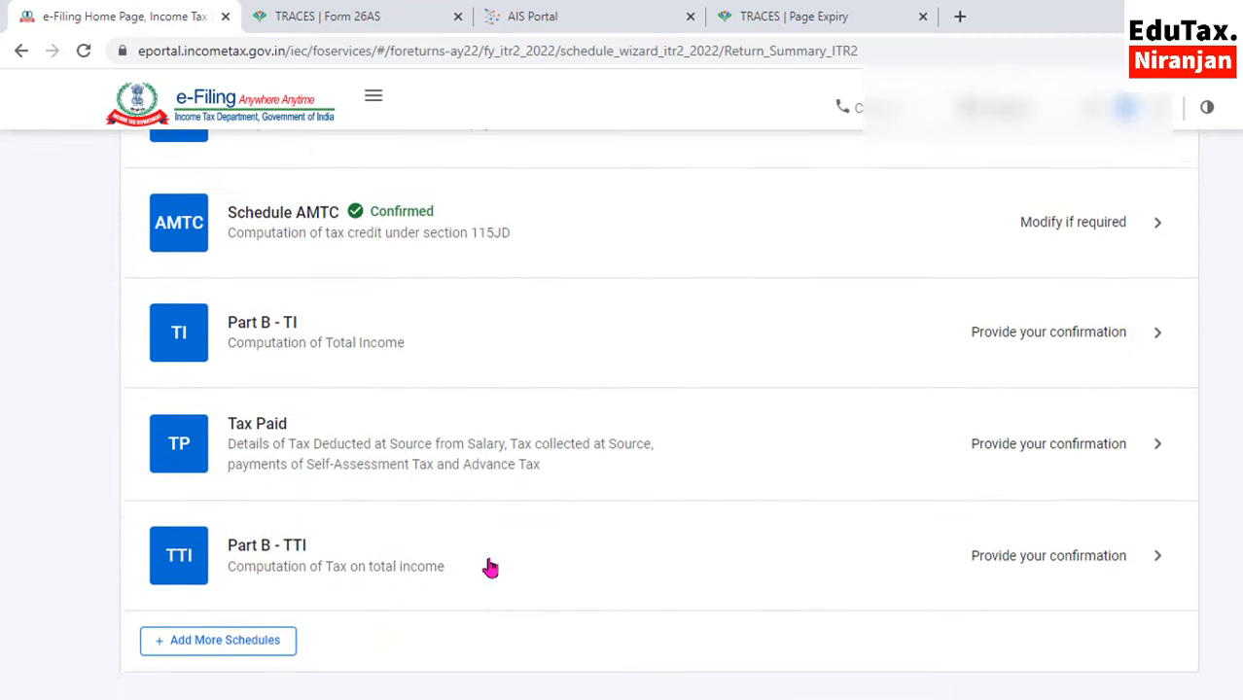
pyautogui.scroll(1, 470, 548)
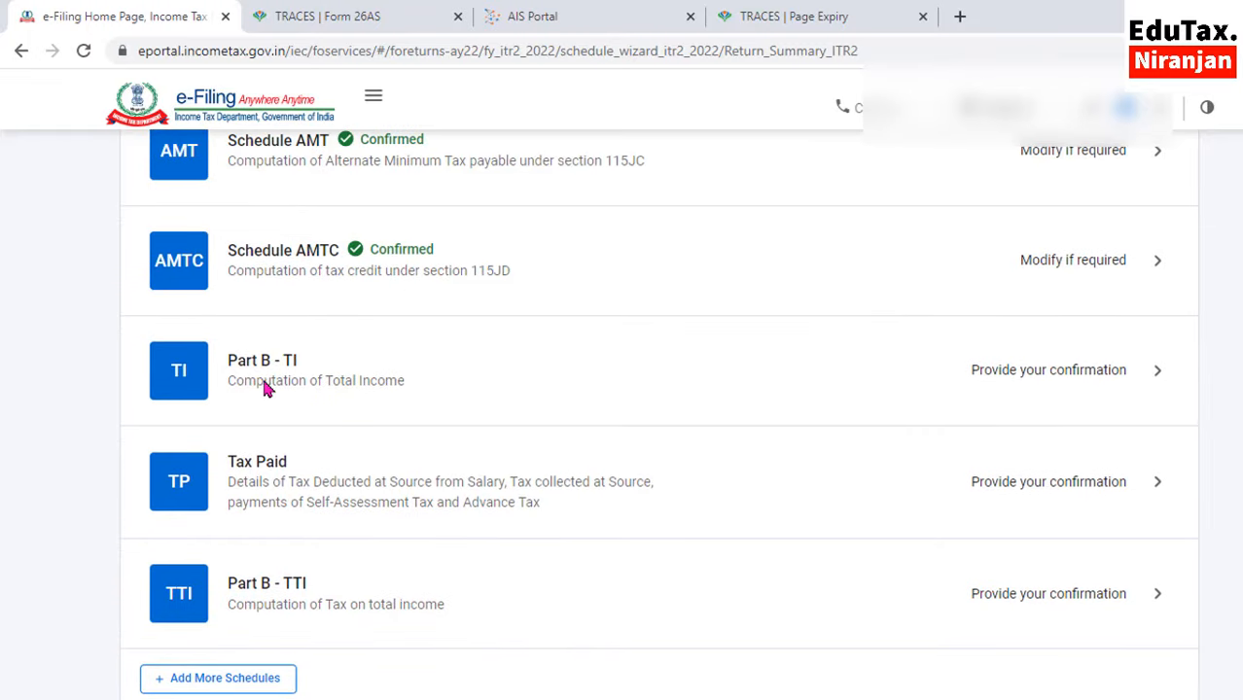
pyautogui.click(340, 385)
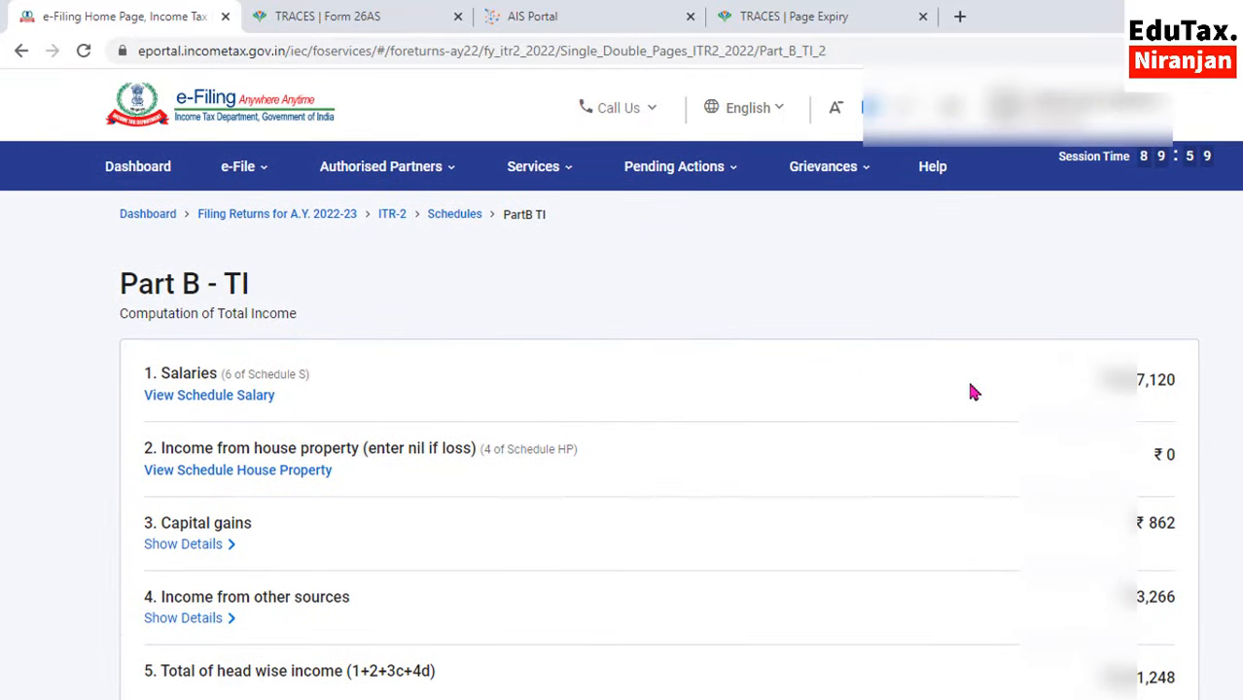
pyautogui.scroll(-8, 1032, 398)
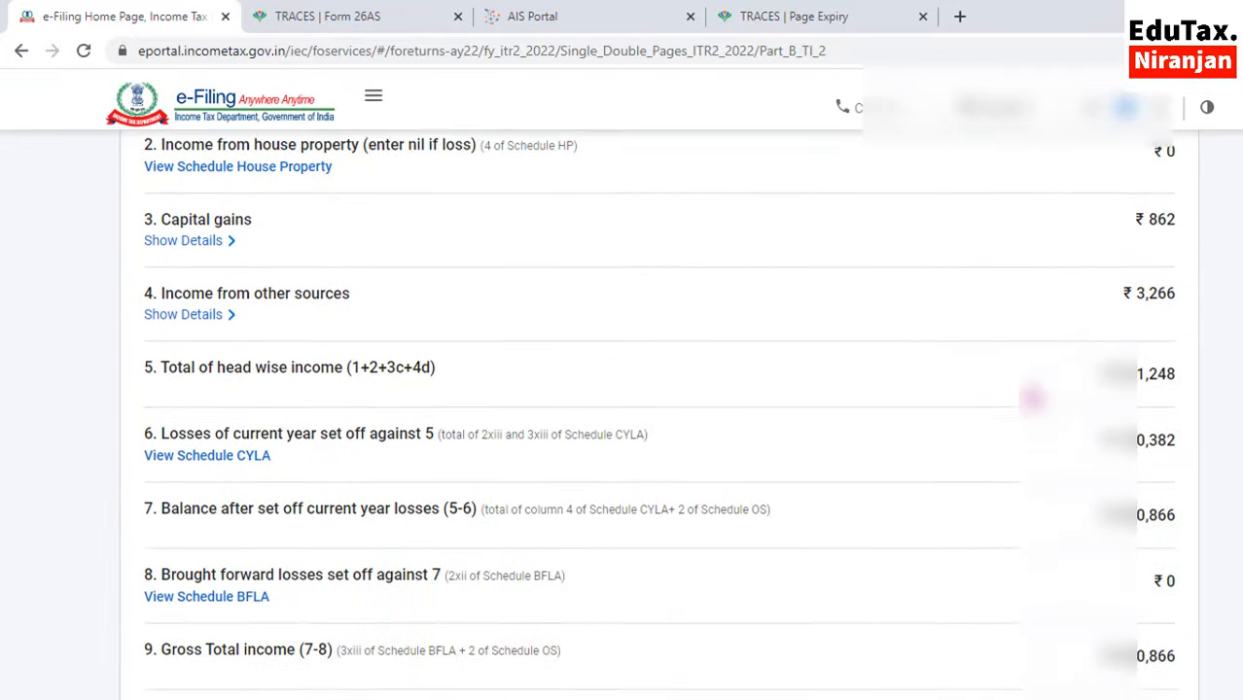
pyautogui.scroll(-5, 1029, 394)
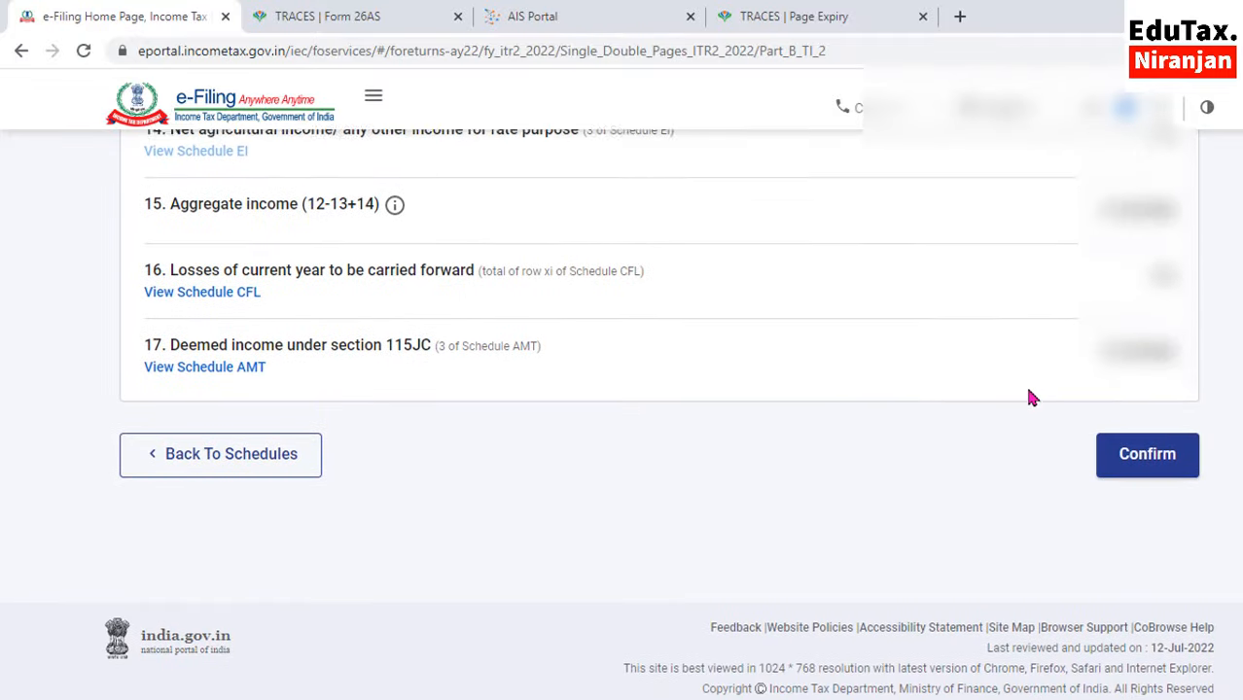
pyautogui.click(1133, 453)
# Open the Tax Paid schedule and start a blank TDS 1 salary entry at the employer TAN field
pyautogui.scroll(-10, 611, 446)
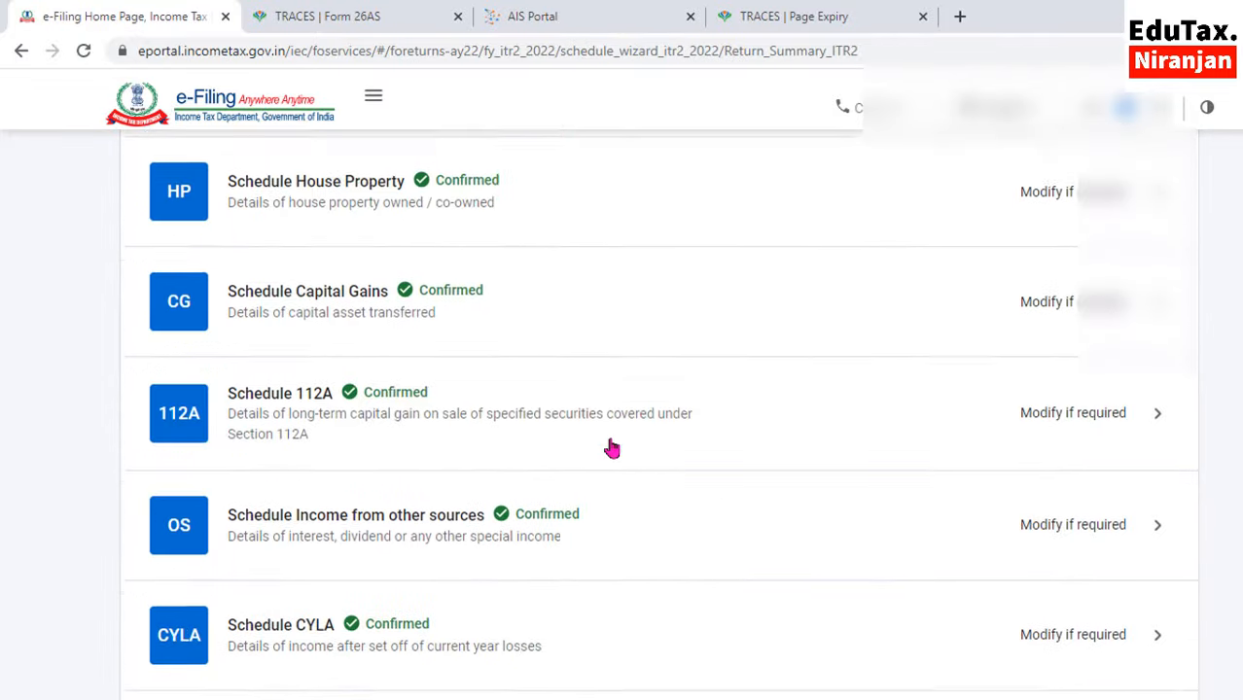
pyautogui.scroll(-5, 611, 447)
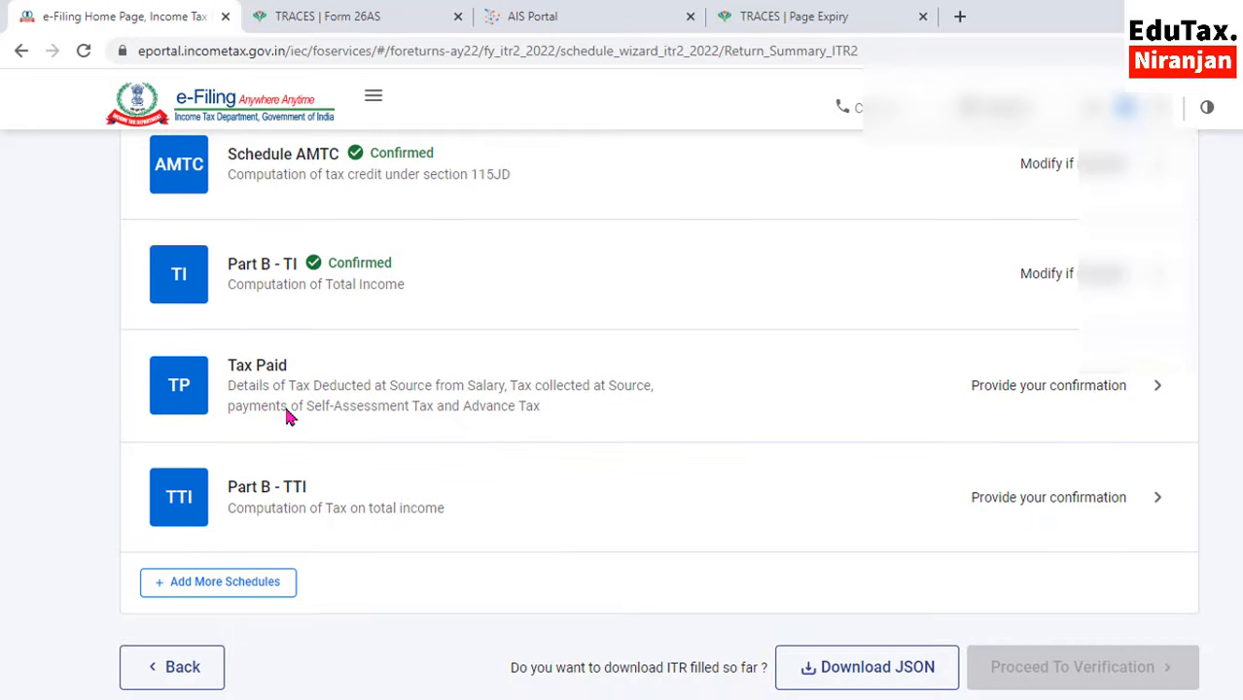
pyautogui.click(287, 389)
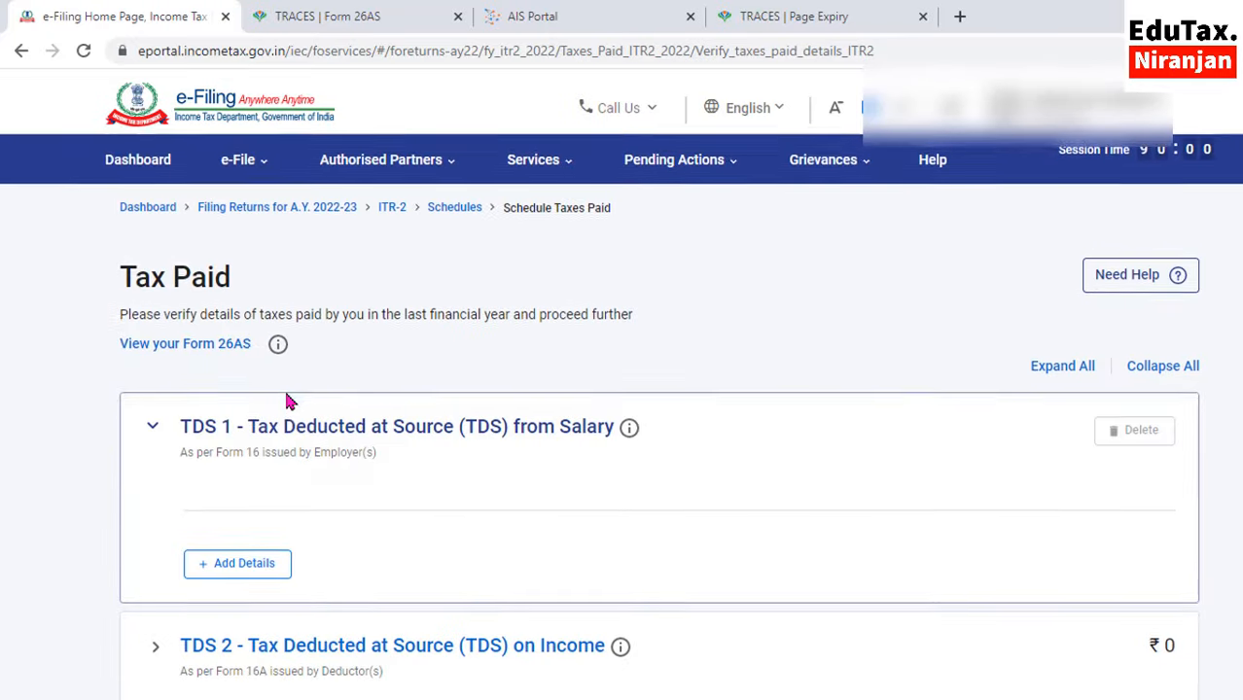
pyautogui.scroll(-1, 286, 400)
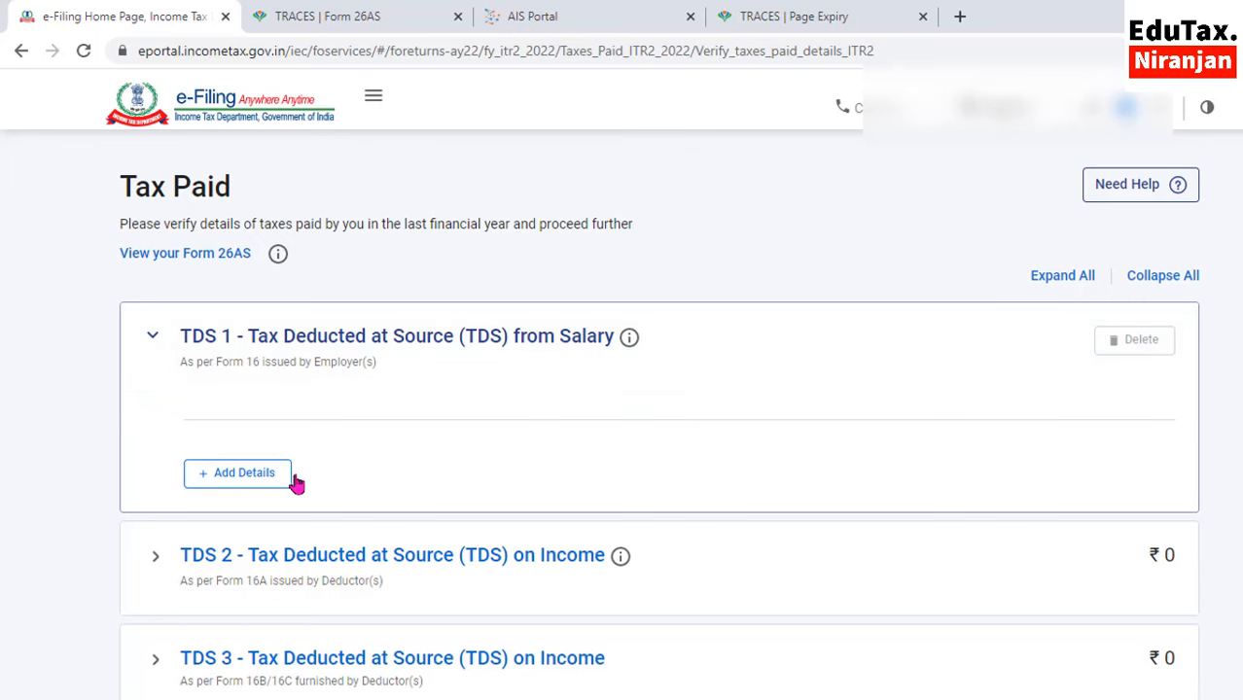
pyautogui.click(263, 477)
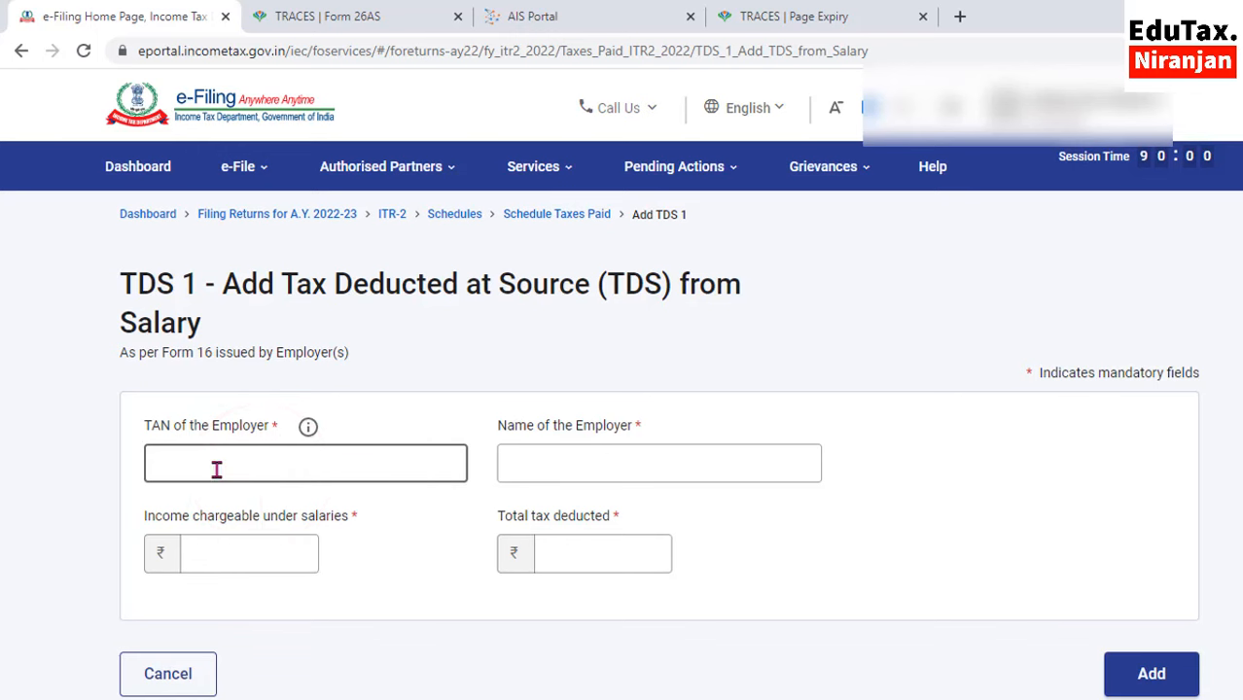
pyautogui.click(217, 469)
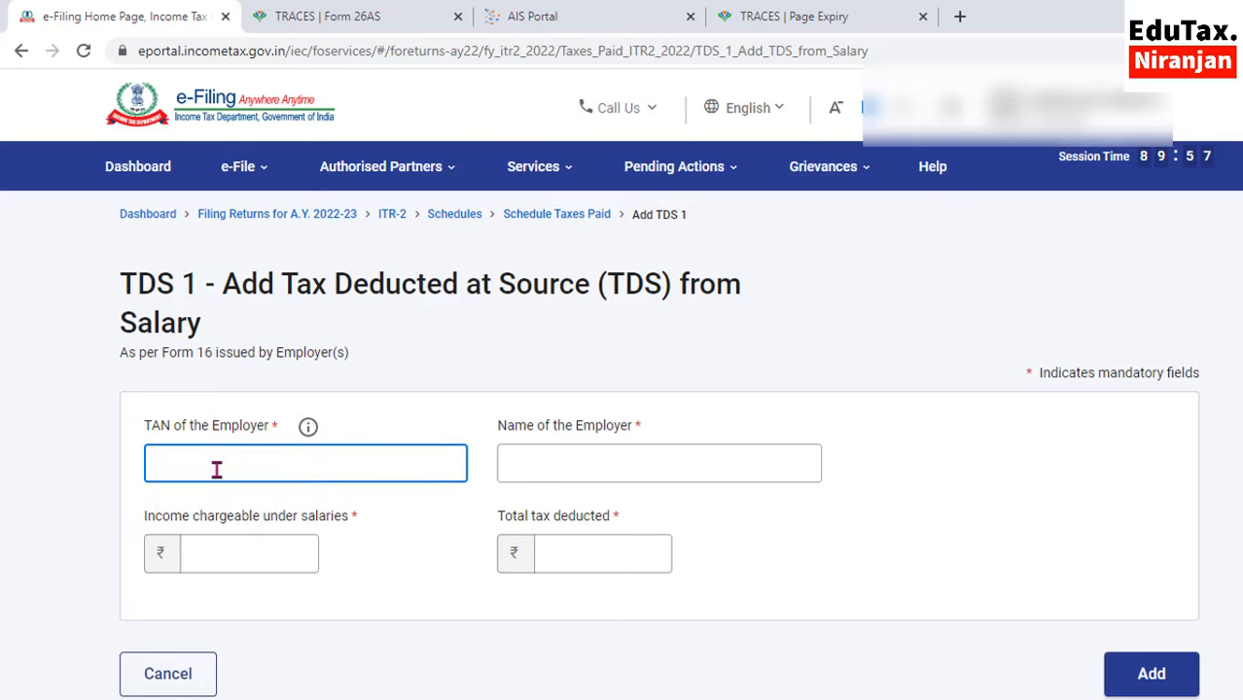
# Copy the first deductor's TAN from Form 26AS into the TAN of the Employer field
pyautogui.click(347, 24)
pyautogui.click(747, 441)
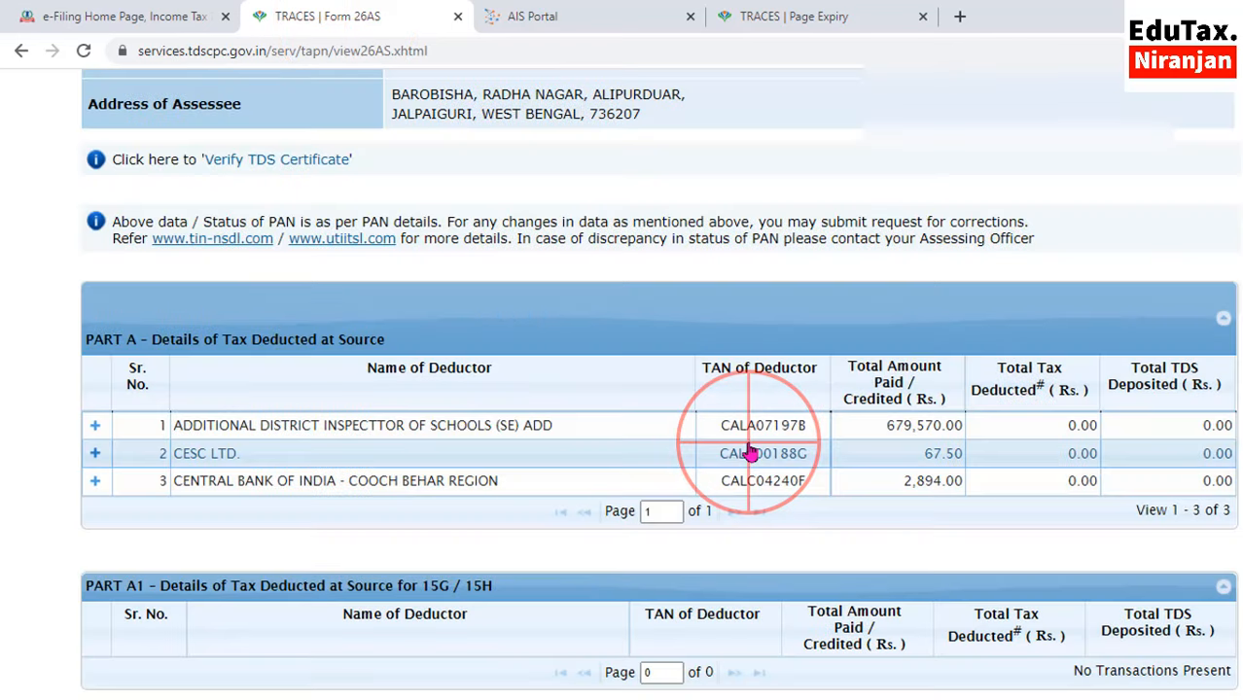
pyautogui.moveTo(723, 425); pyautogui.dragTo(810, 419)
pyautogui.rightClick(784, 433)
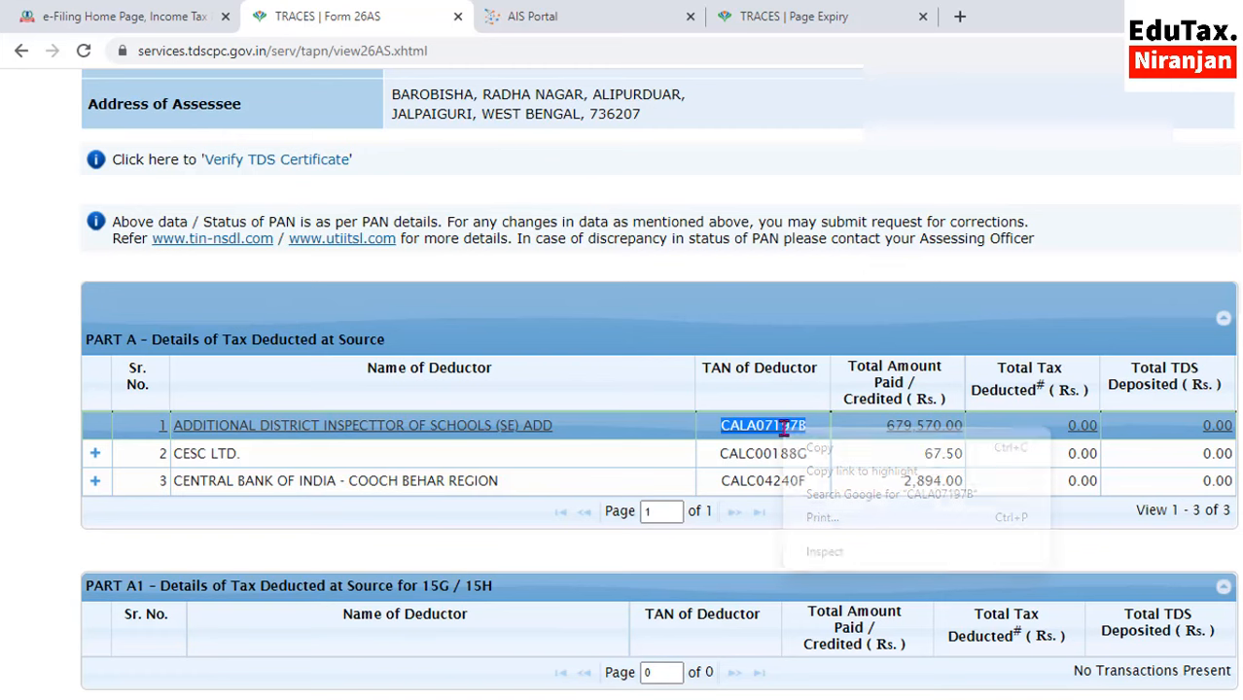
pyautogui.click(823, 453)
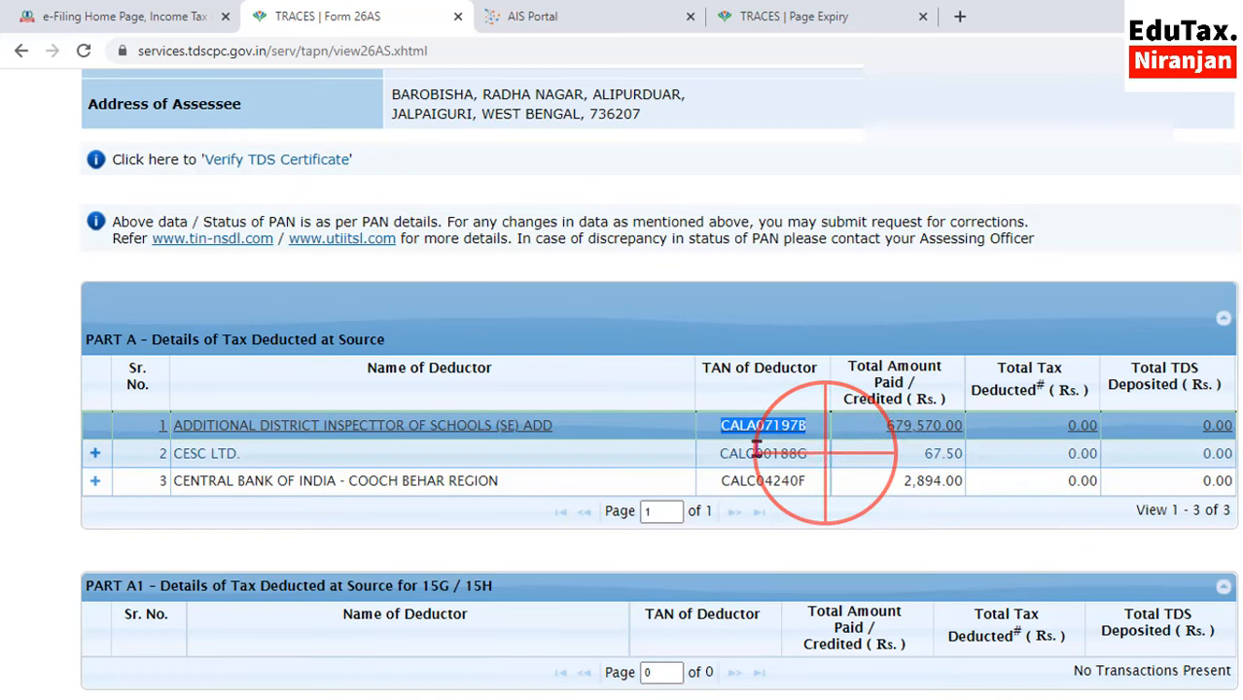
pyautogui.click(103, 17)
pyautogui.click(199, 464)
pyautogui.rightClick(195, 468)
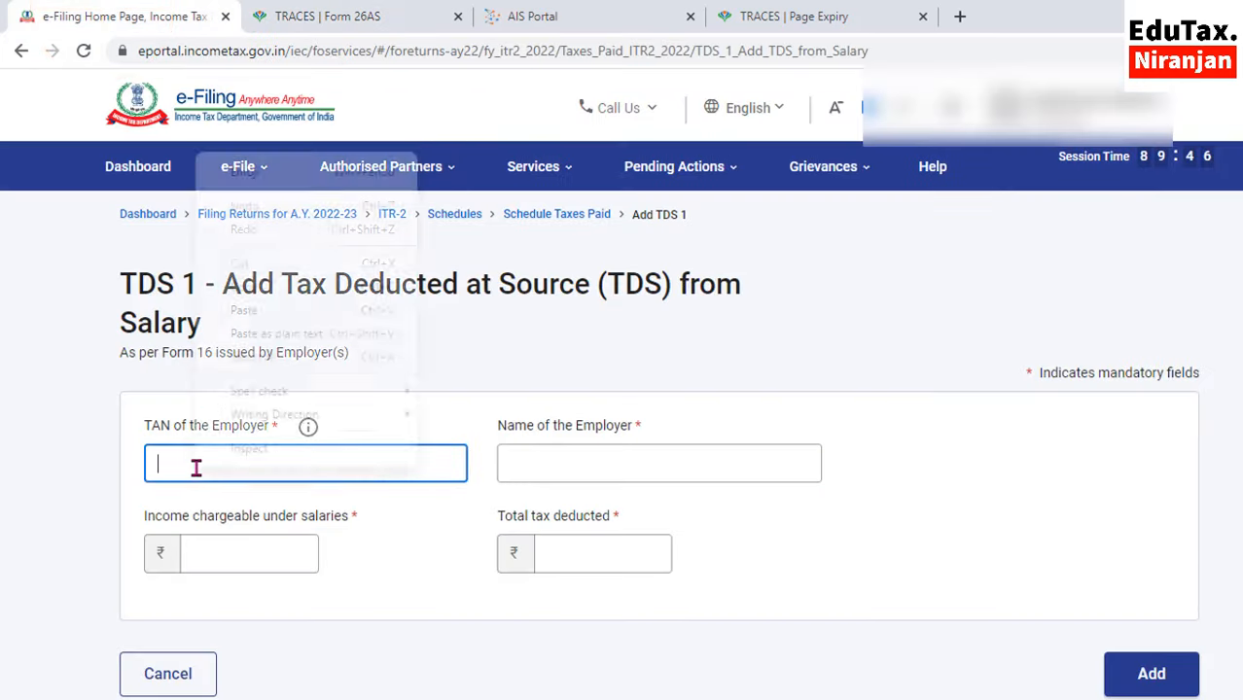
pyautogui.click(268, 309)
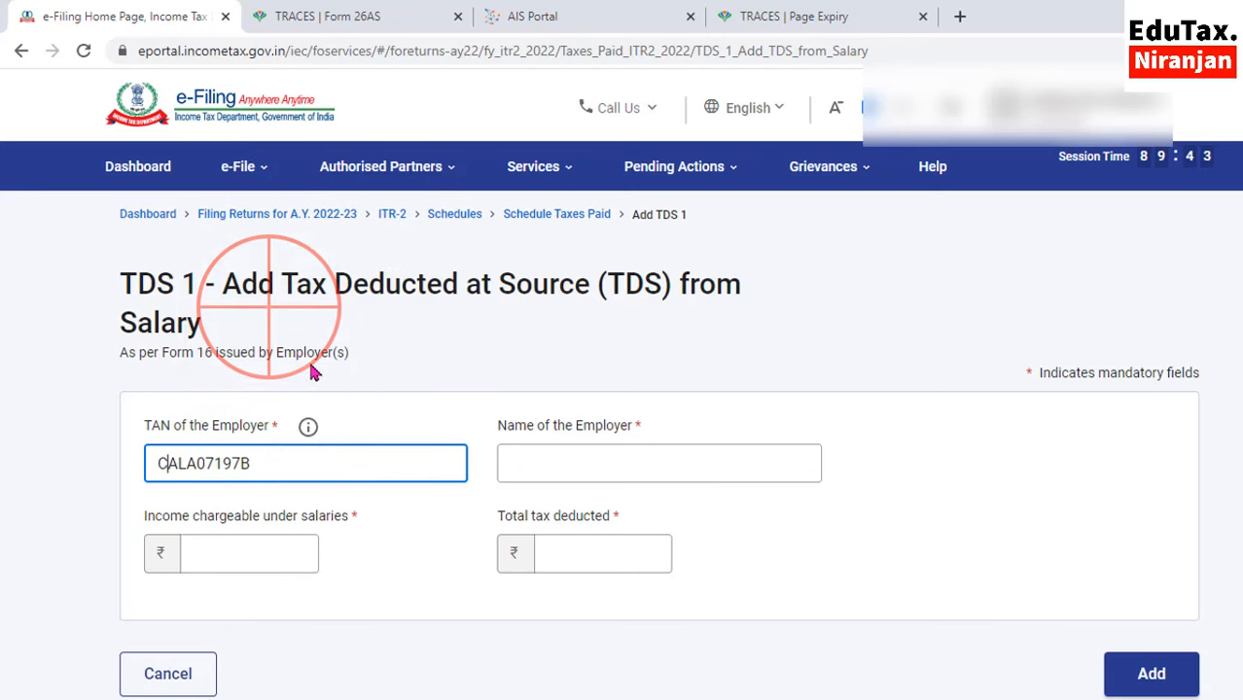
# Copy the first deductor's name from Form 26AS into the Name of the Employer field
pyautogui.click(525, 464)
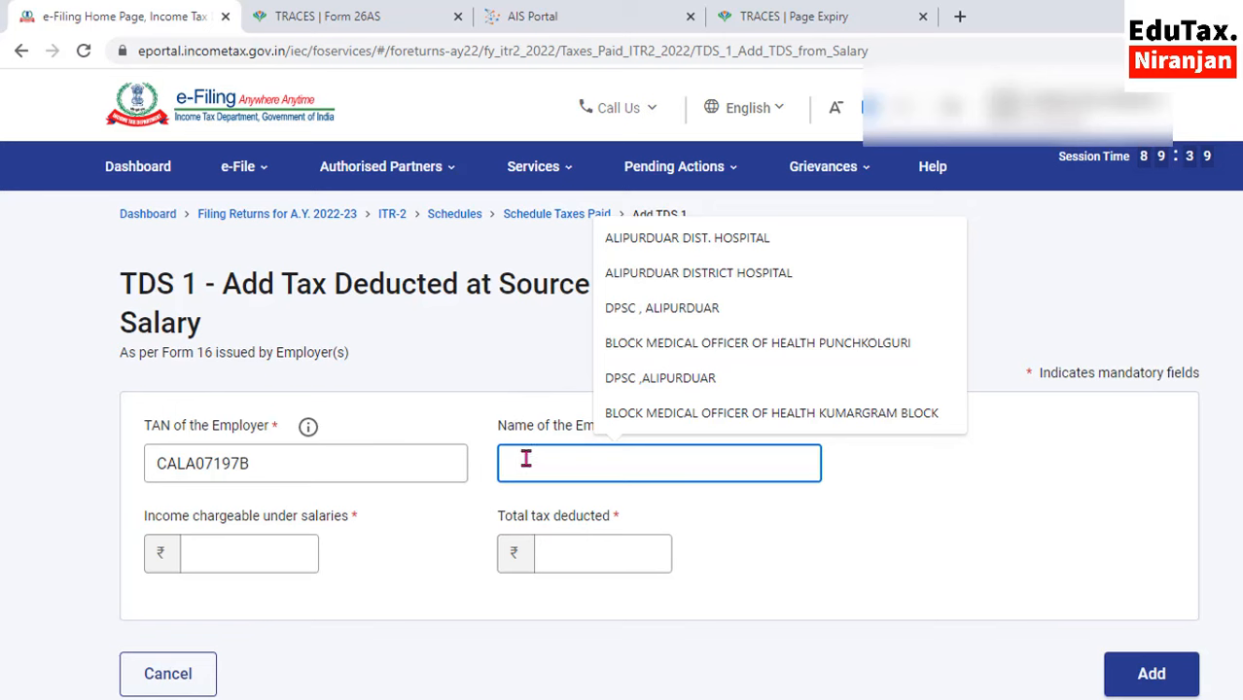
pyautogui.click(331, 17)
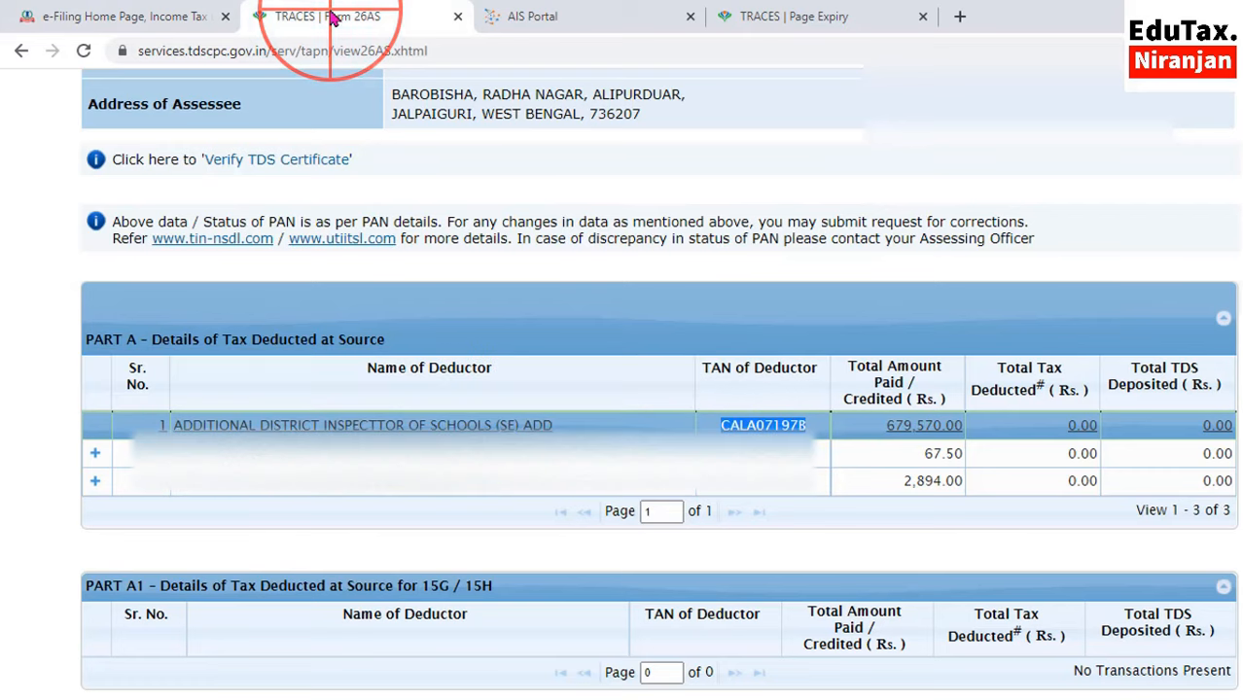
pyautogui.moveTo(171, 425); pyautogui.dragTo(521, 425)
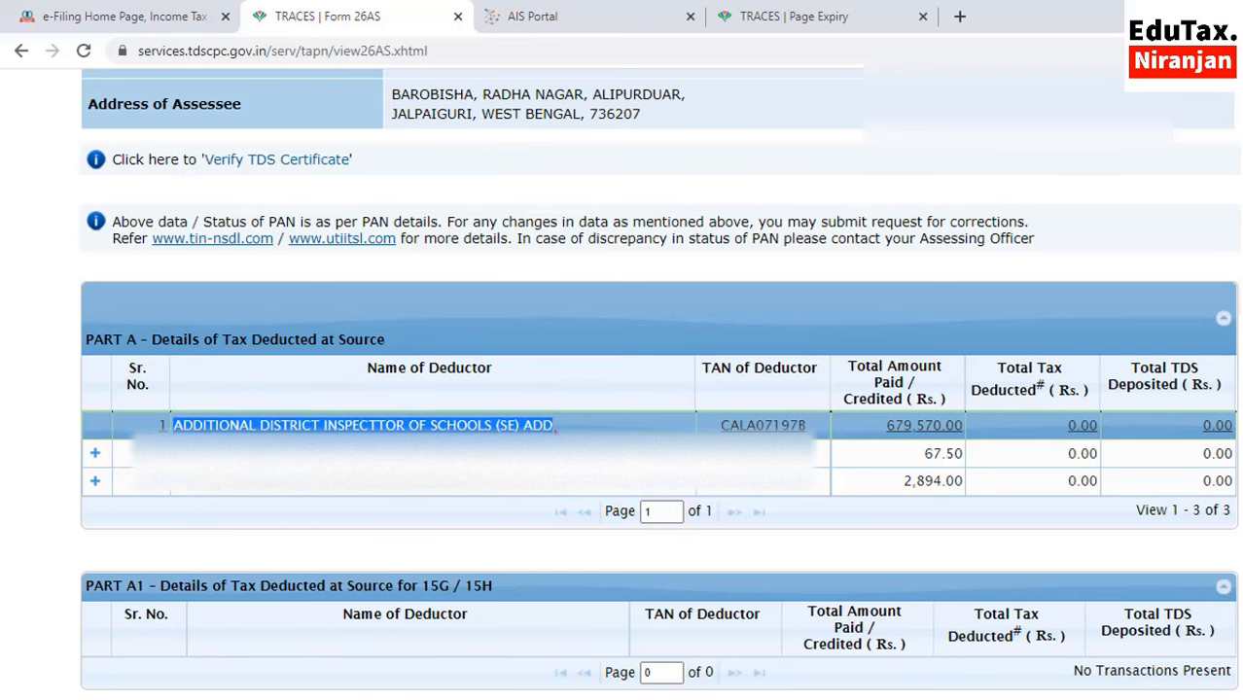
pyautogui.rightClick(547, 425)
pyautogui.click(122, 16)
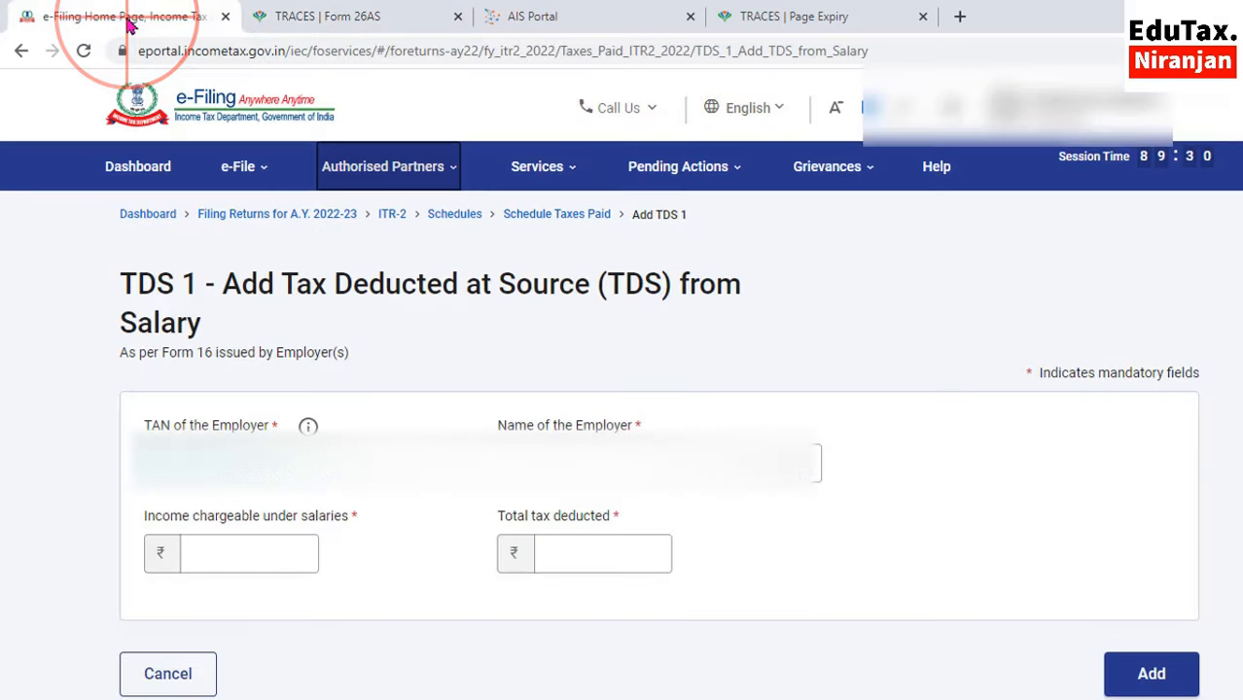
pyautogui.click(611, 457)
pyautogui.rightClick(611, 458)
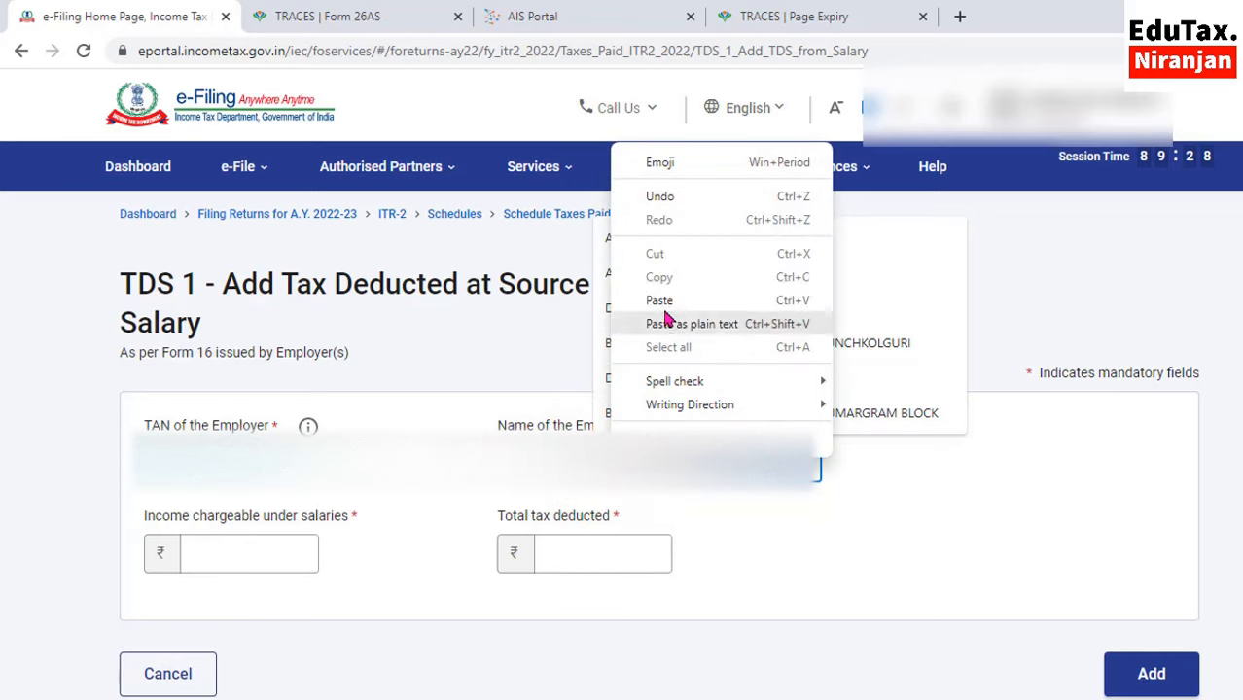
pyautogui.click(732, 212)
# Fill the salary income and ₹0 total tax deducted, and add TDS 1 to Tax Paid
pyautogui.scroll(-2, 220, 388)
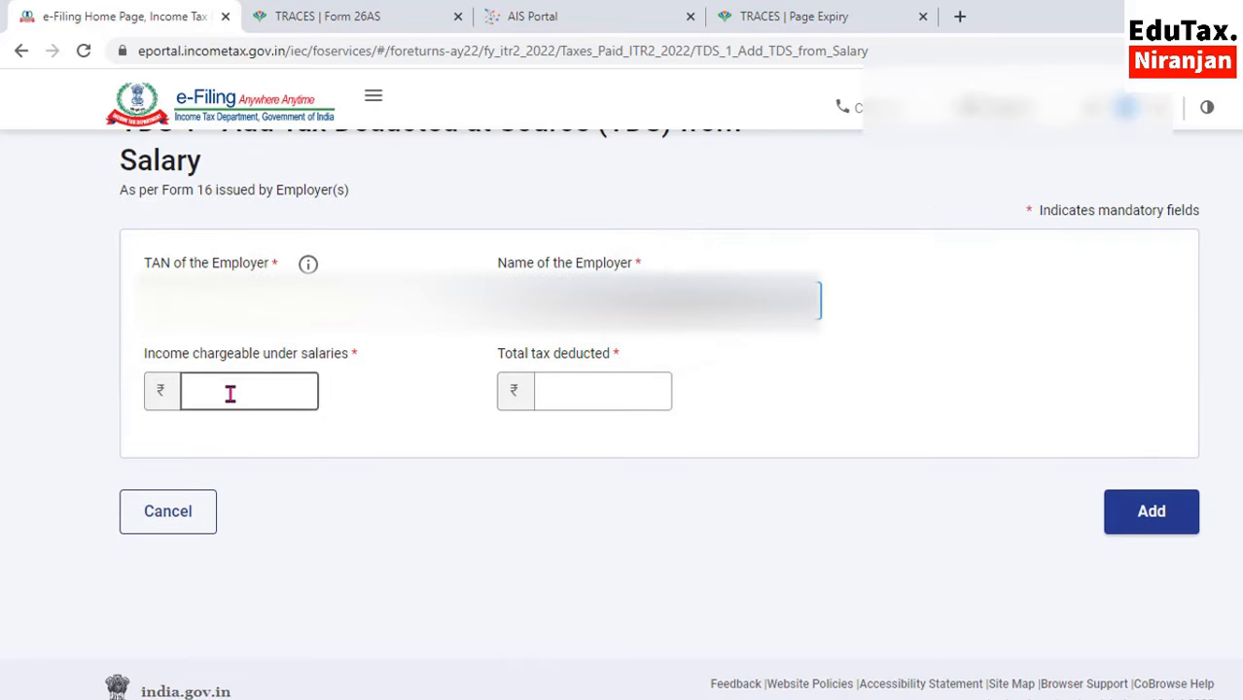
pyautogui.click(230, 393)
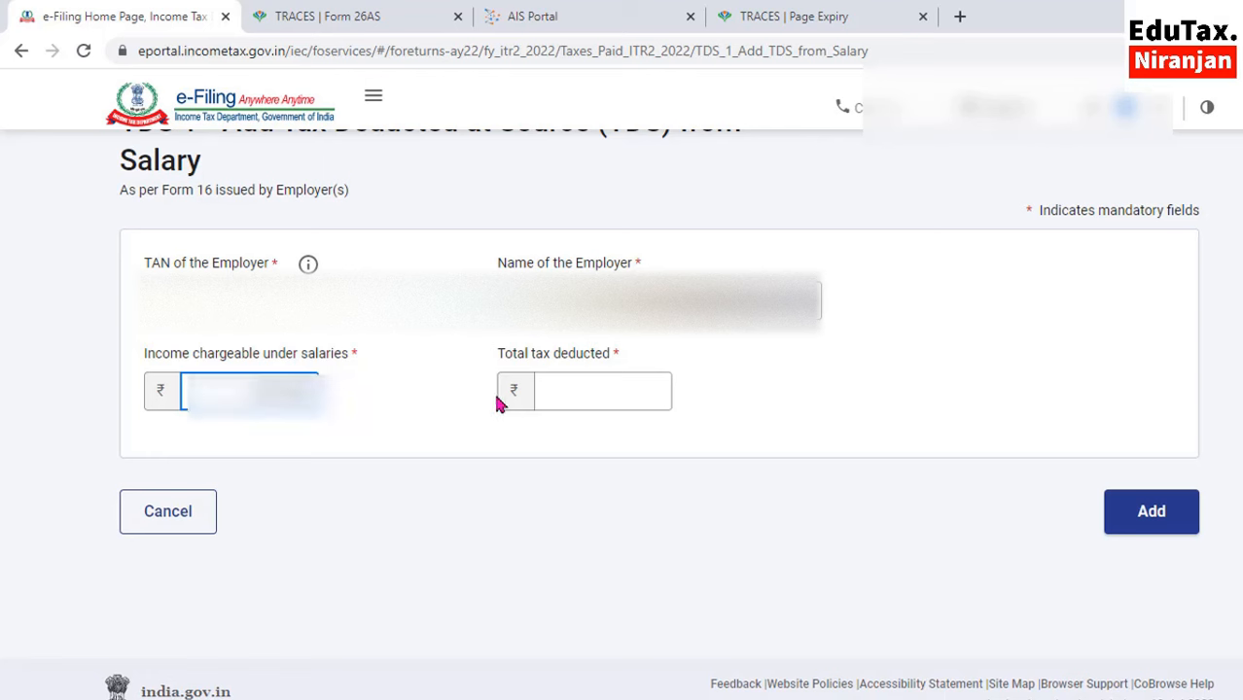
pyautogui.click(547, 388)
pyautogui.click(575, 442)
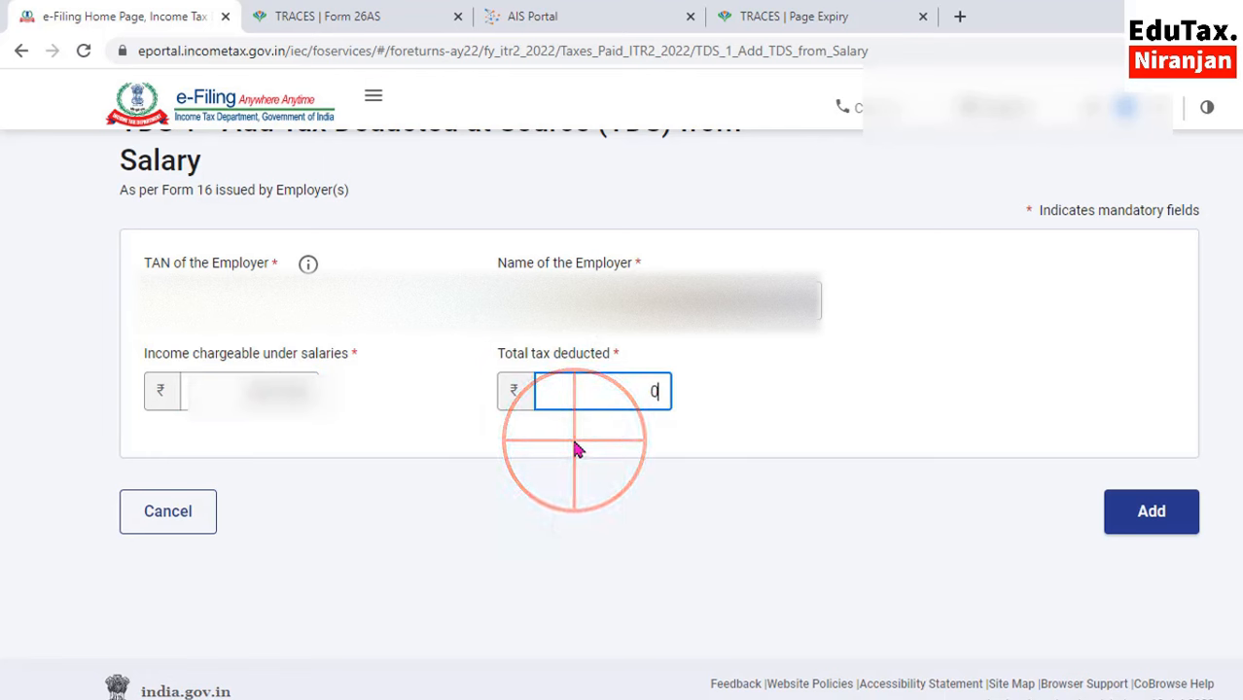
pyautogui.click(1129, 515)
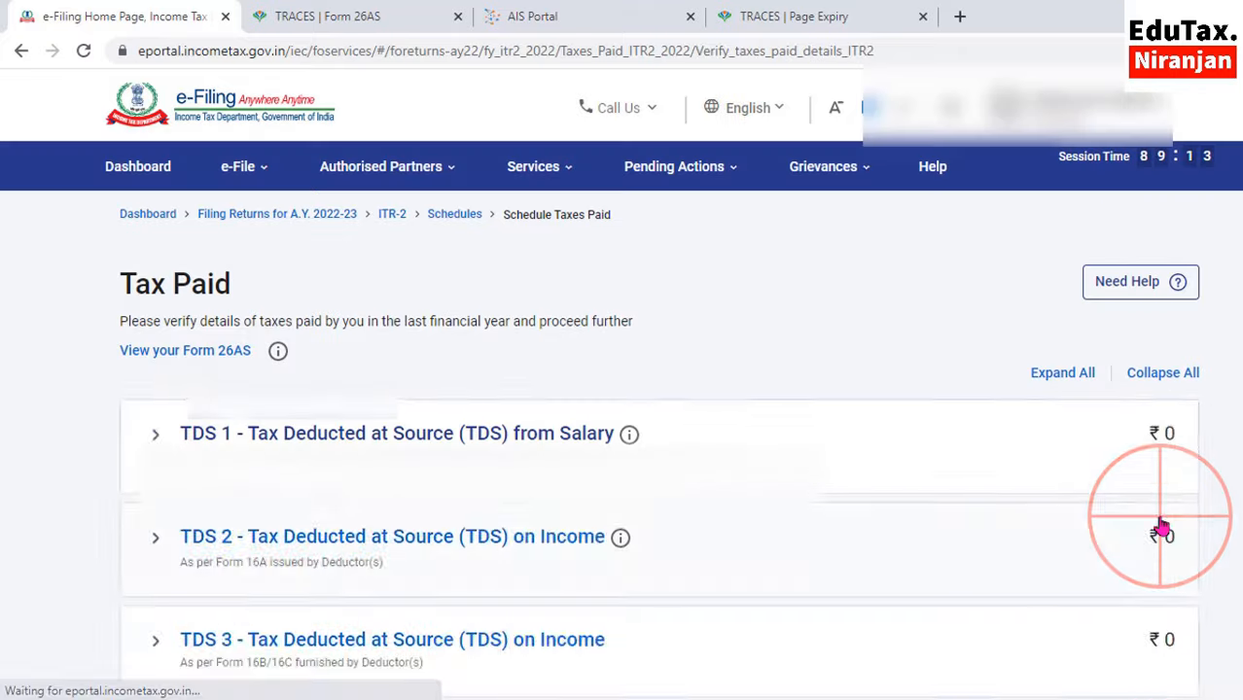
# Check the ₹100 Advance/Self Assessment Tax challan and confirm the Tax Paid schedule
pyautogui.scroll(-7, 627, 606)
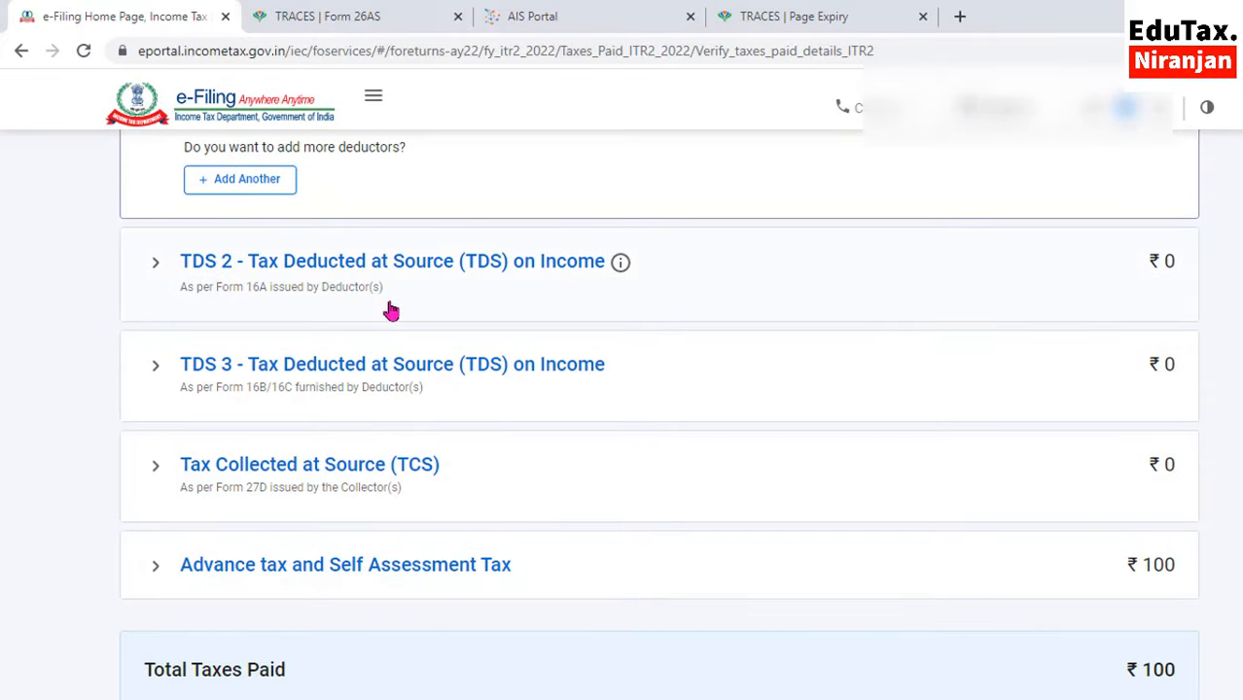
pyautogui.scroll(-3, 335, 396)
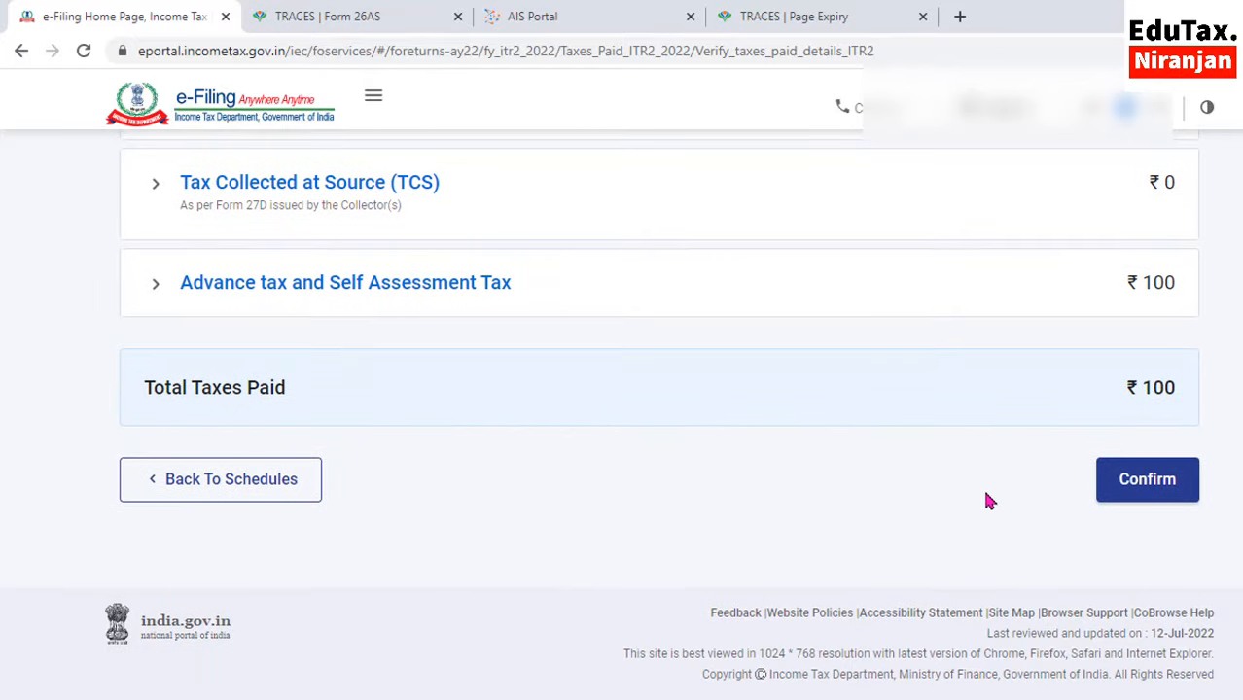
pyautogui.click(279, 295)
pyautogui.scroll(-1, 279, 297)
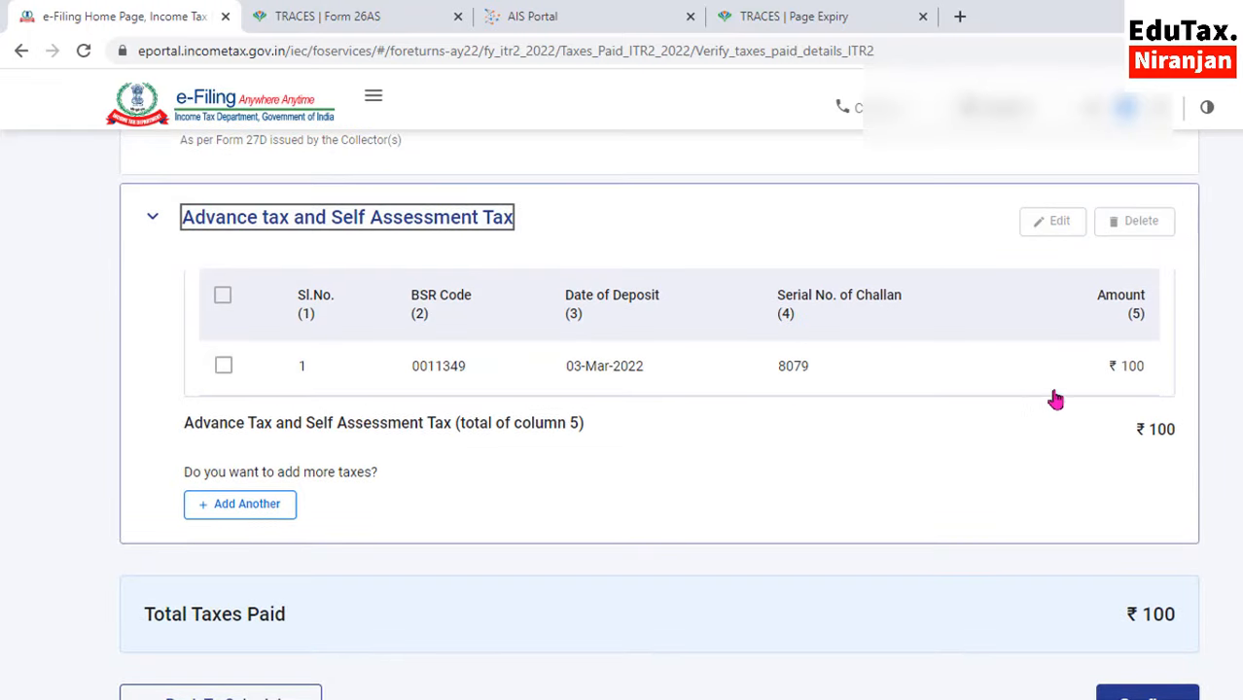
pyautogui.scroll(-3, 931, 574)
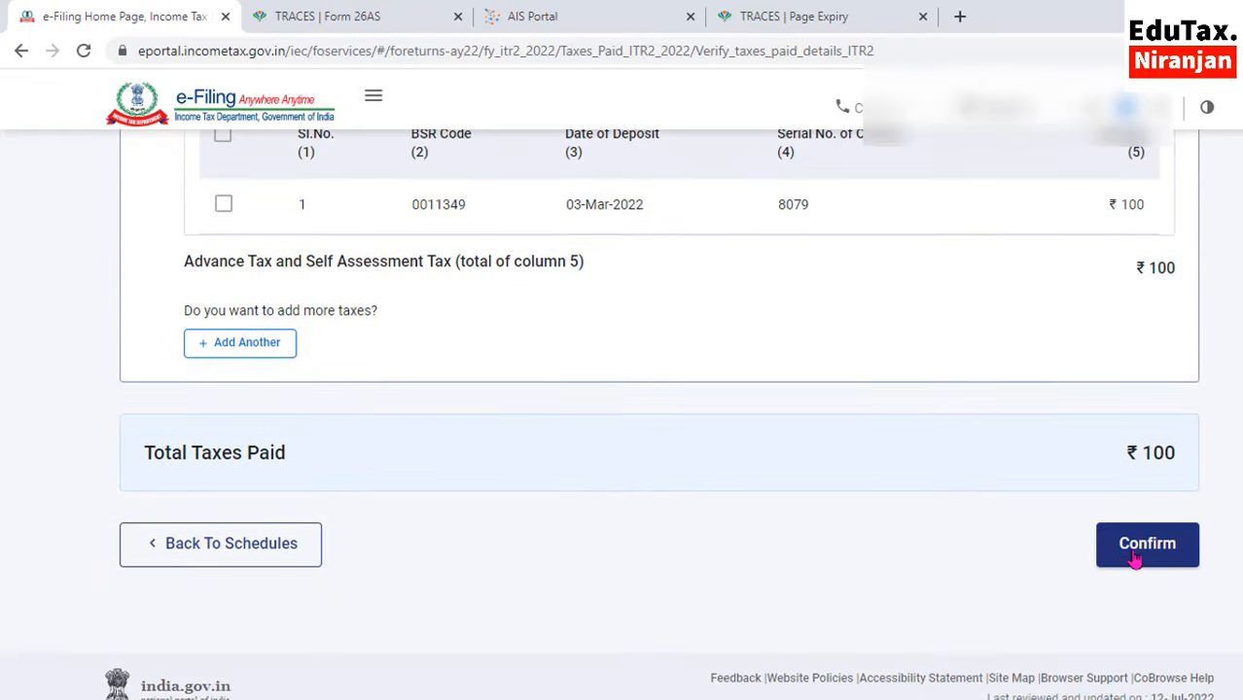
pyautogui.click(1140, 545)
pyautogui.scroll(-3, 560, 595)
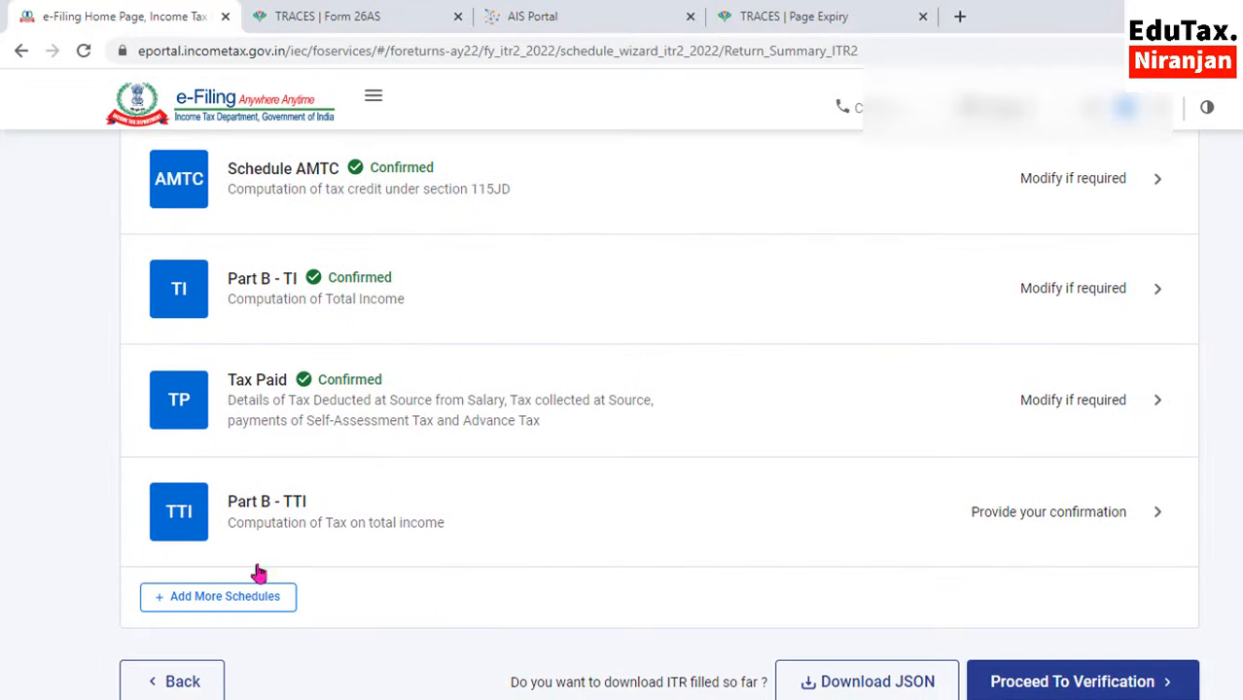
# Review Part B - TTI: ₹3,879 tax rebated under 87A, ₹100 refund; answer No to foreign assets
pyautogui.click(355, 521)
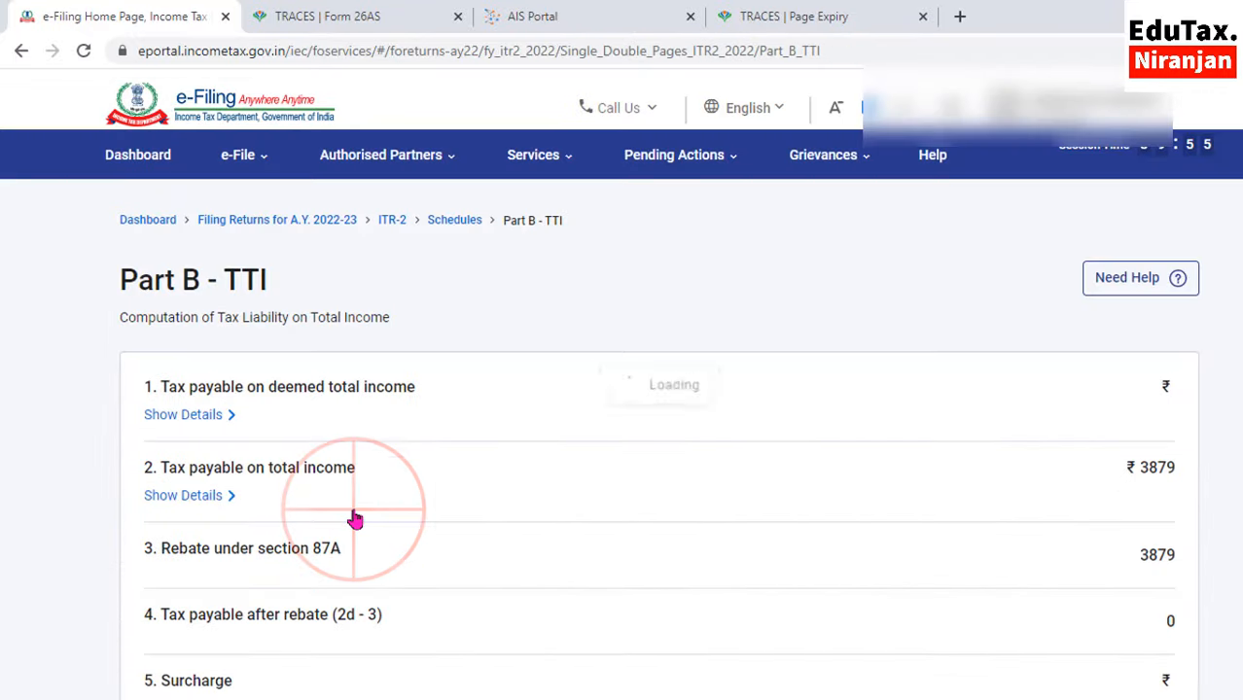
pyautogui.scroll(-10, 355, 520)
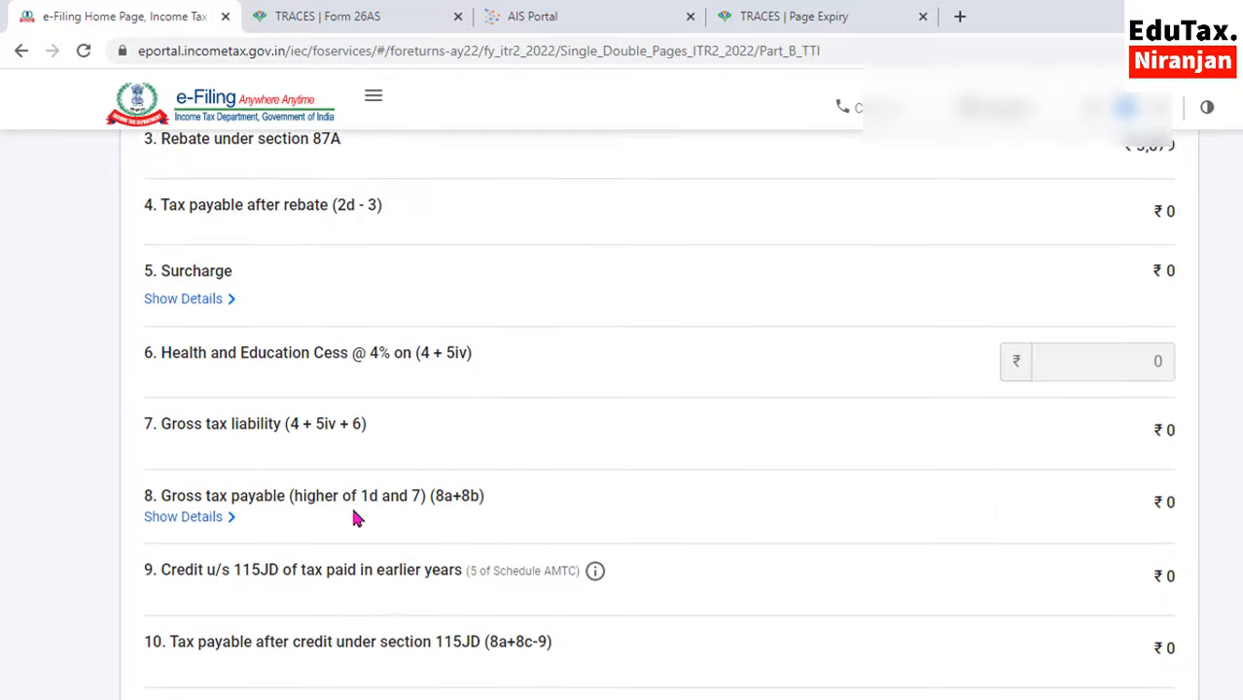
pyautogui.scroll(-5, 355, 521)
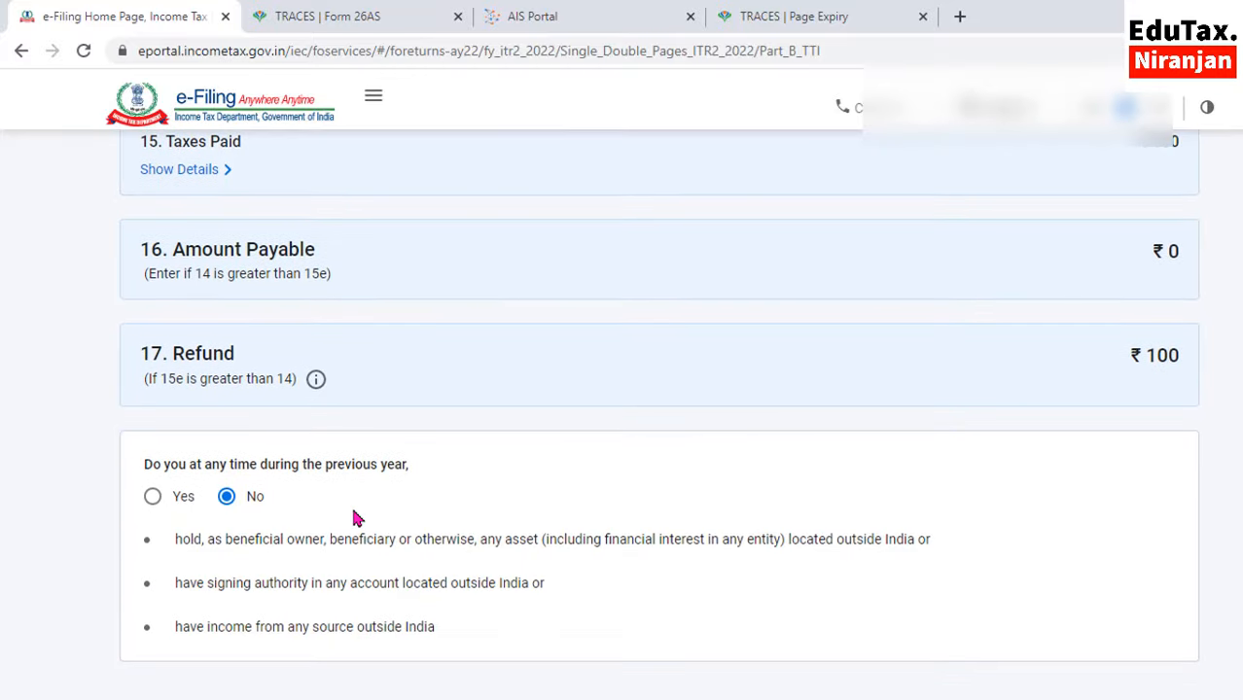
pyautogui.scroll(-2, 316, 356)
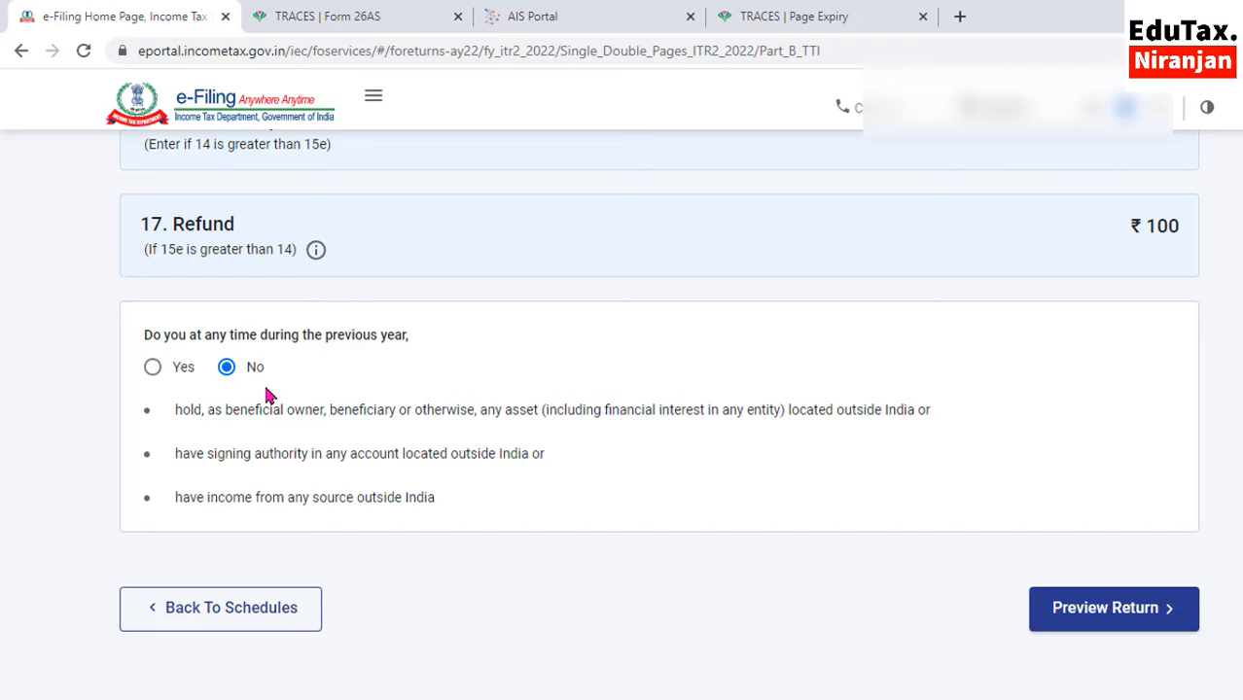
pyautogui.scroll(-1, 269, 396)
pyautogui.click(229, 303)
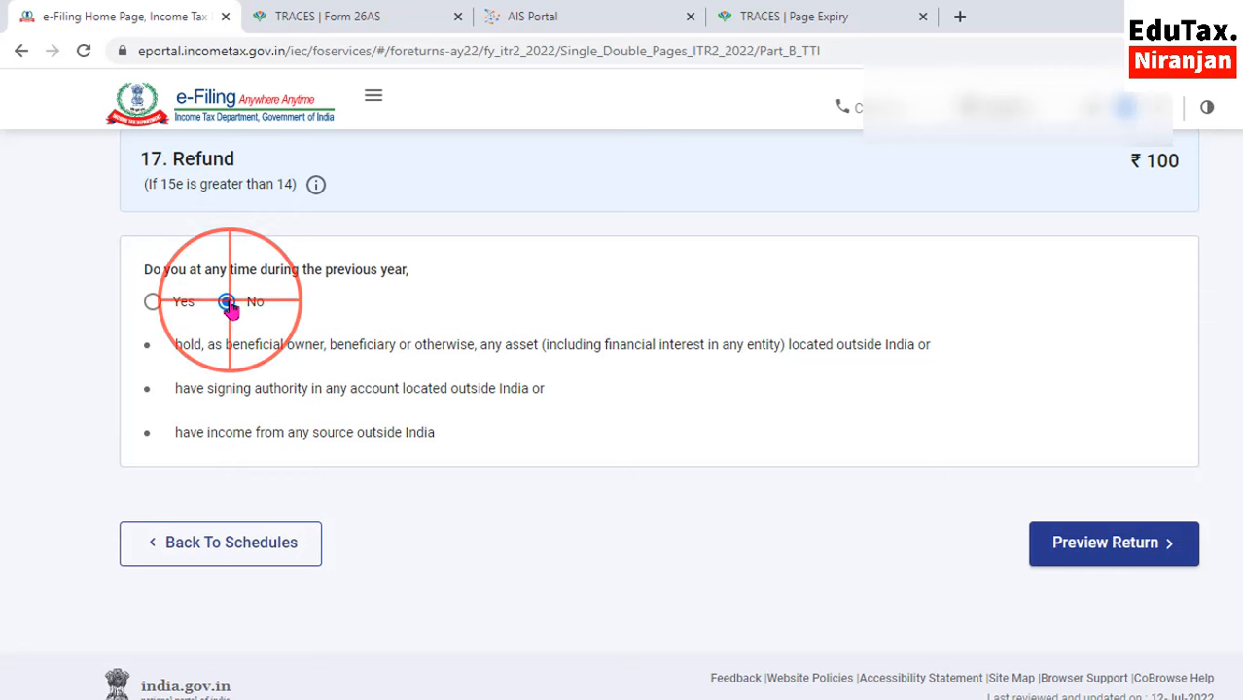
# Set the place of filing to Alipurduar and accept the verification declaration
pyautogui.click(1078, 554)
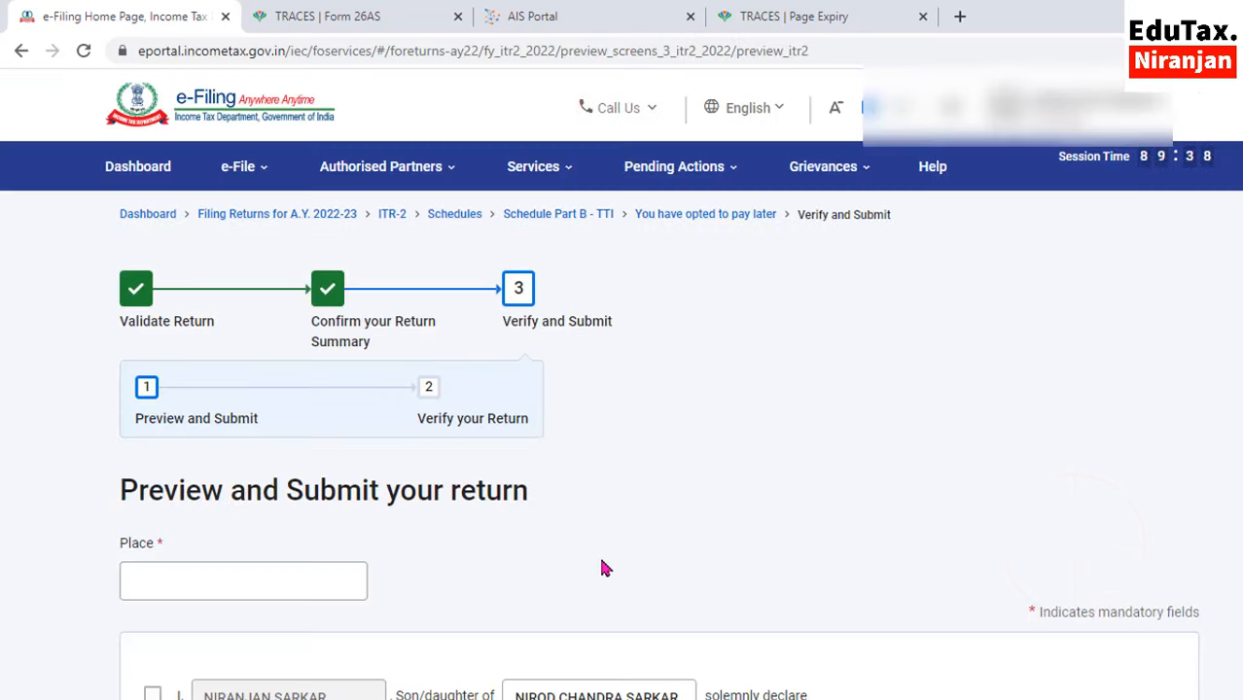
pyautogui.scroll(-1, 379, 542)
pyautogui.click(151, 447)
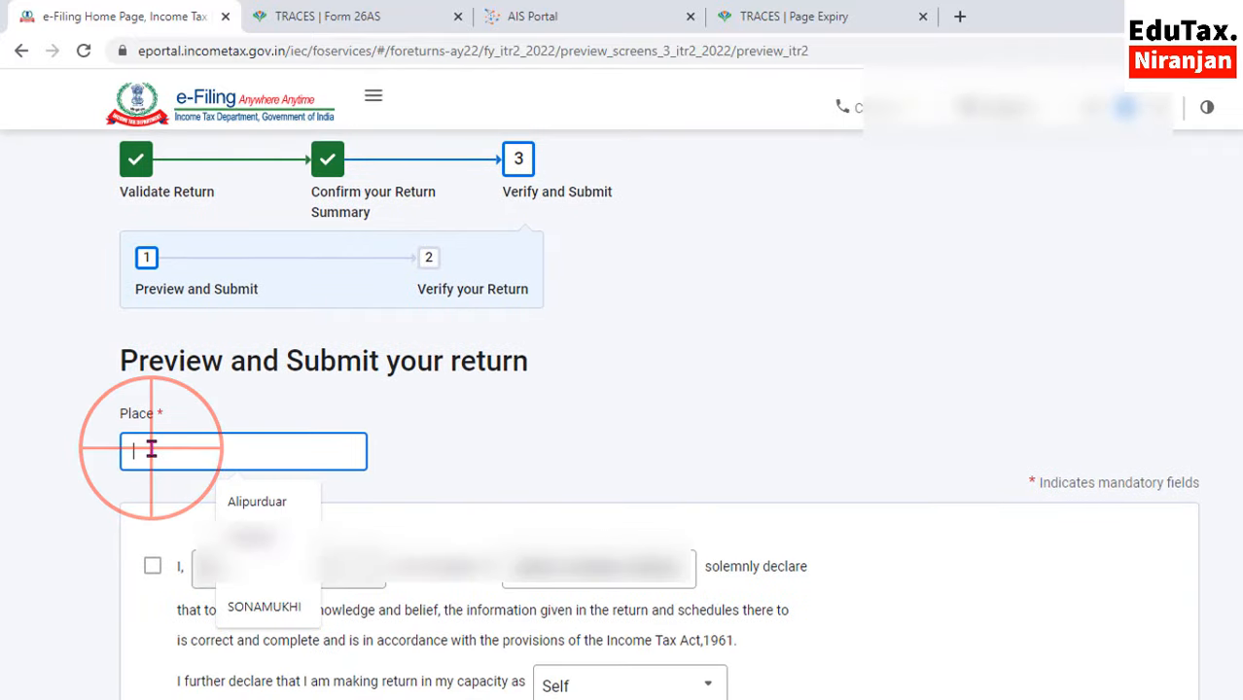
pyautogui.click(260, 504)
pyautogui.scroll(-2, 263, 498)
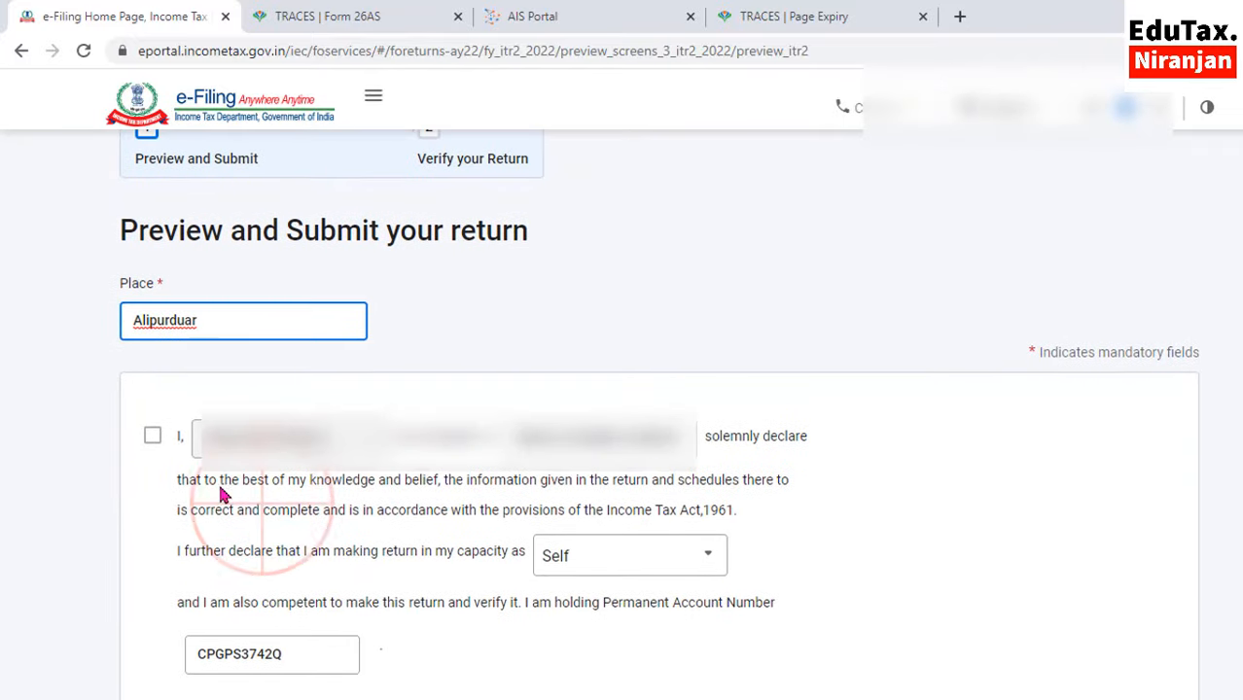
pyautogui.click(153, 436)
pyautogui.scroll(-5, 830, 507)
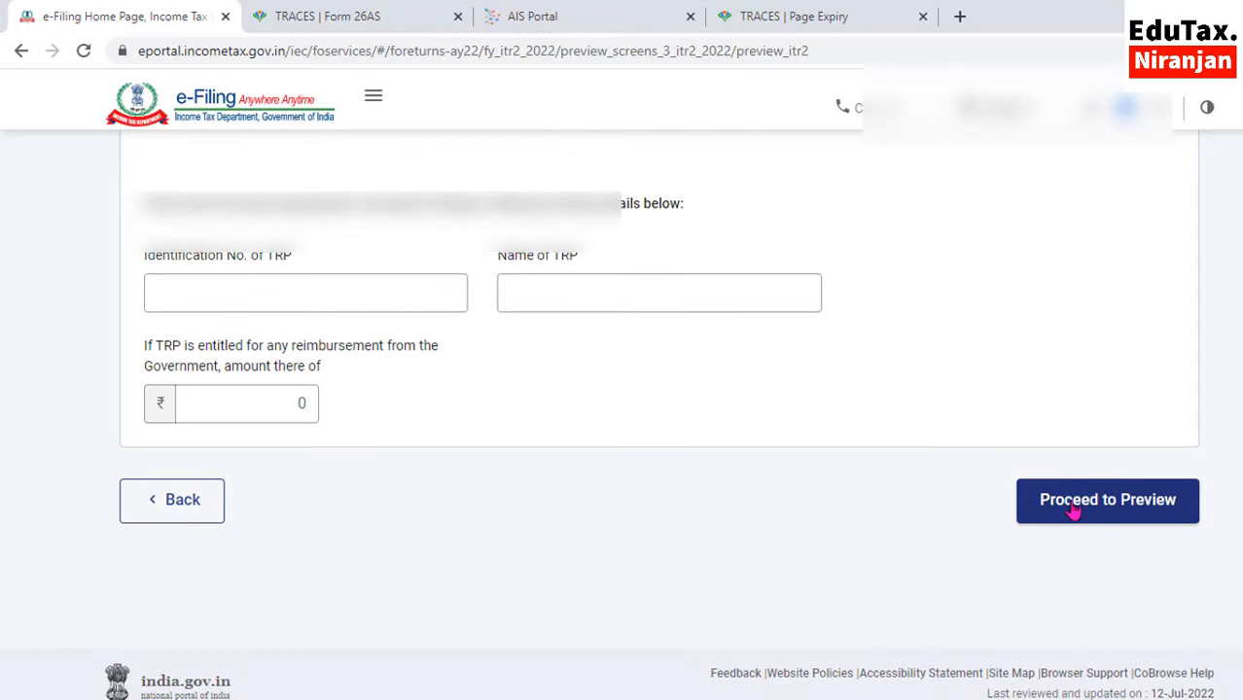
# Preview the ITR-2 return and validate it with no errors found
pyautogui.click(1077, 512)
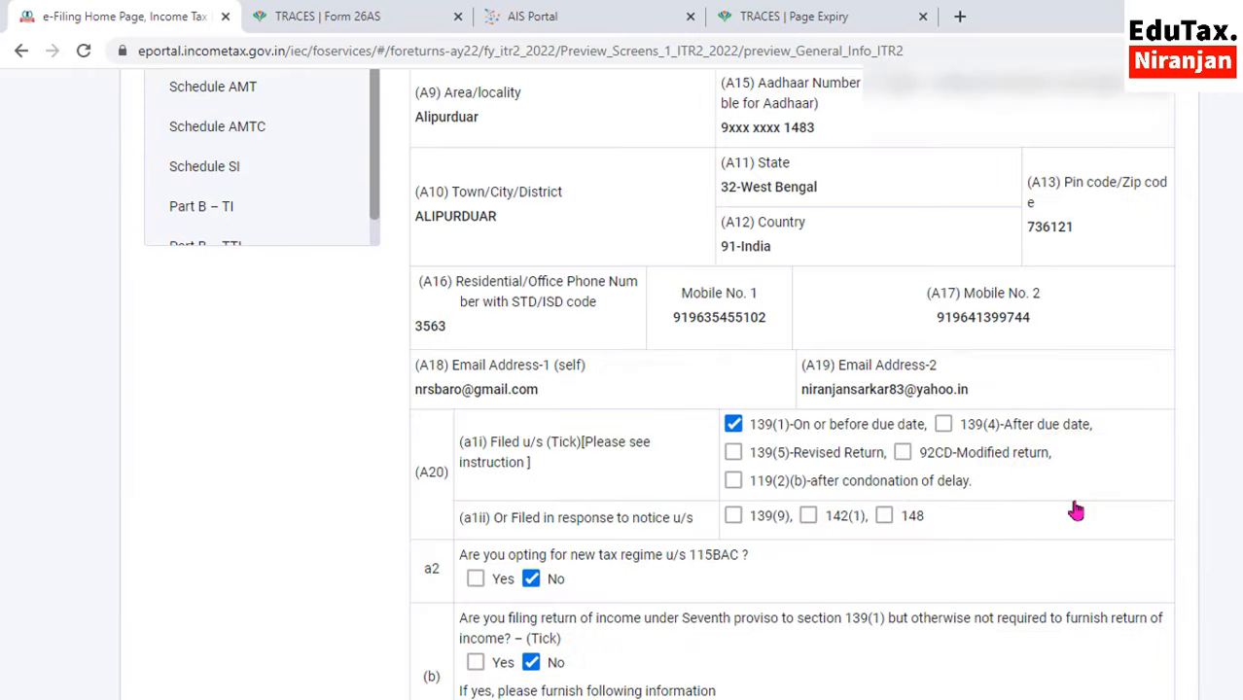
pyautogui.scroll(-10, 1077, 510)
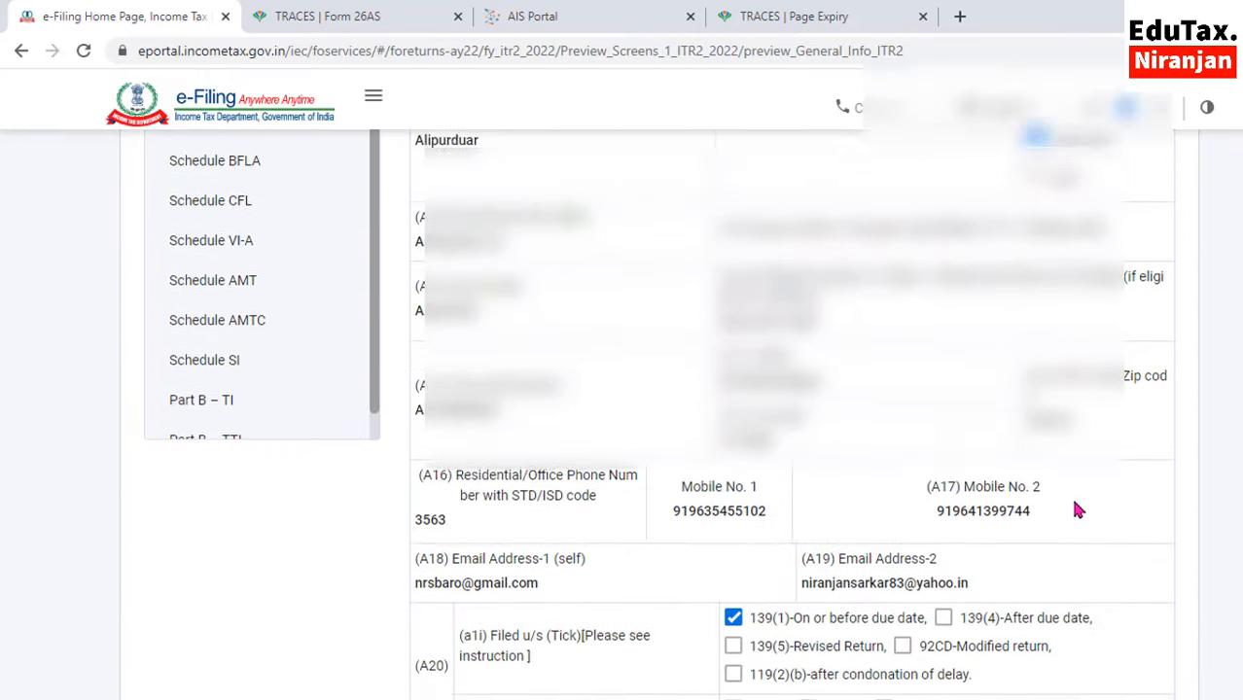
pyautogui.scroll(-10, 792, 415)
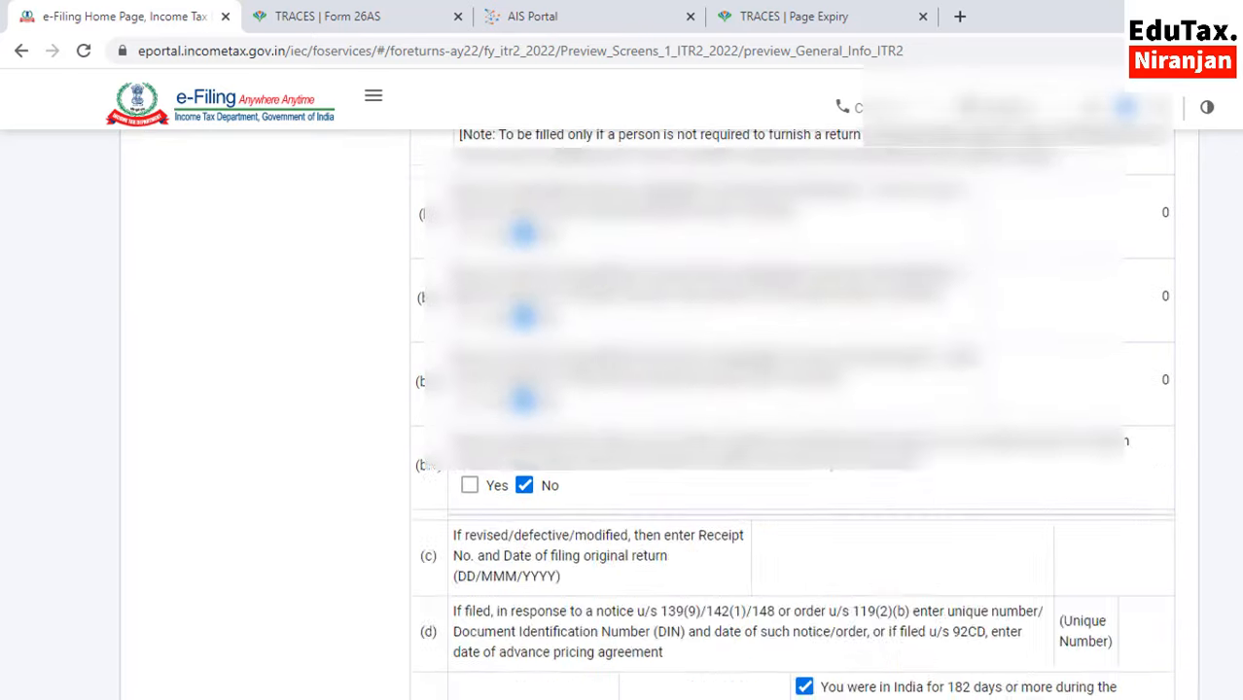
pyautogui.scroll(-10, 632, 412)
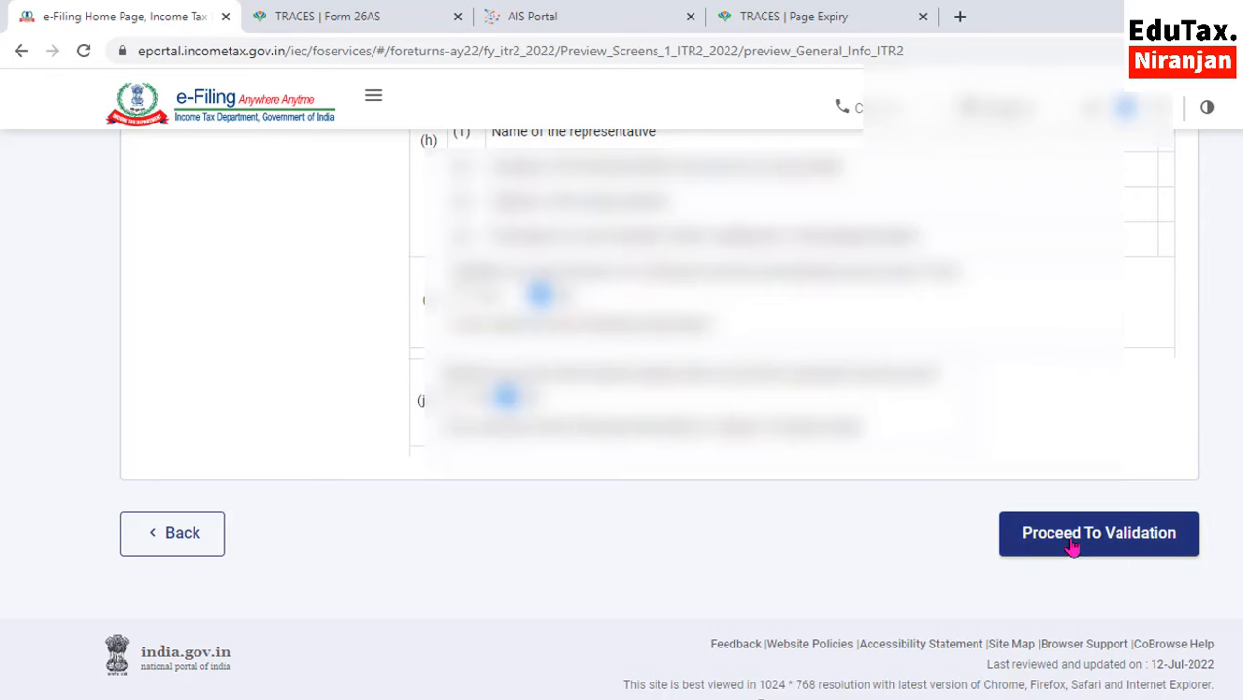
pyautogui.click(1074, 547)
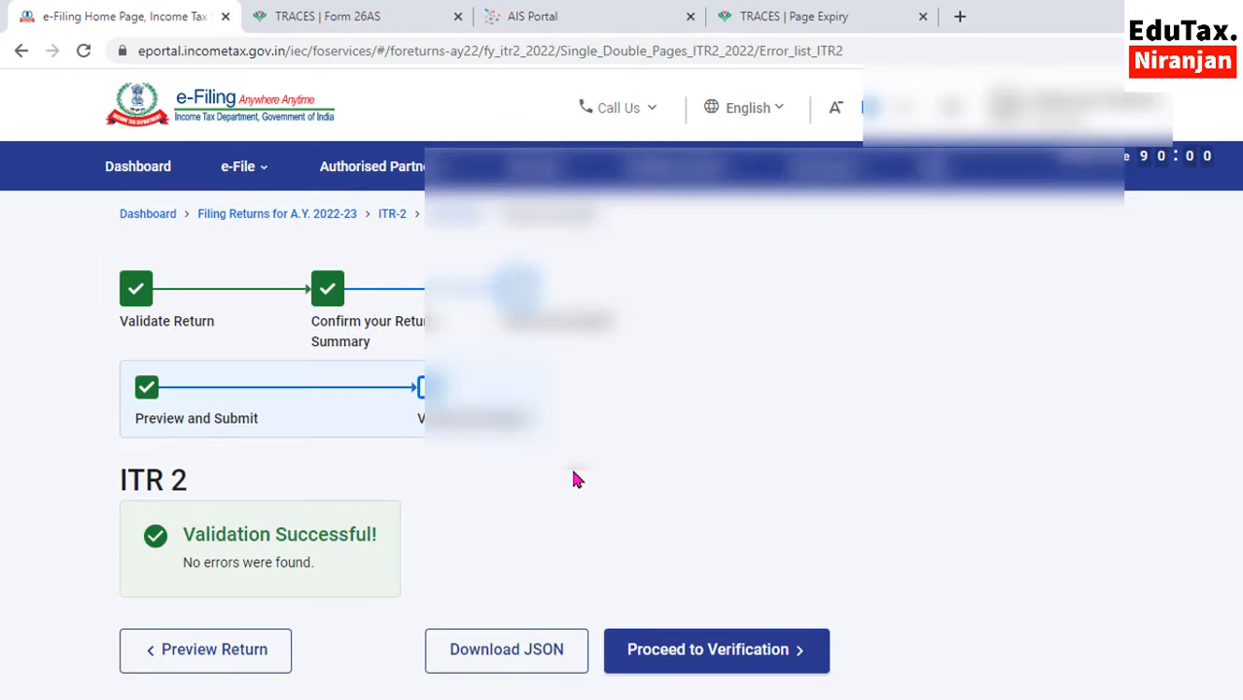
# Proceed to verification and choose to e-verify the return now
pyautogui.scroll(-1, 574, 479)
pyautogui.click(684, 527)
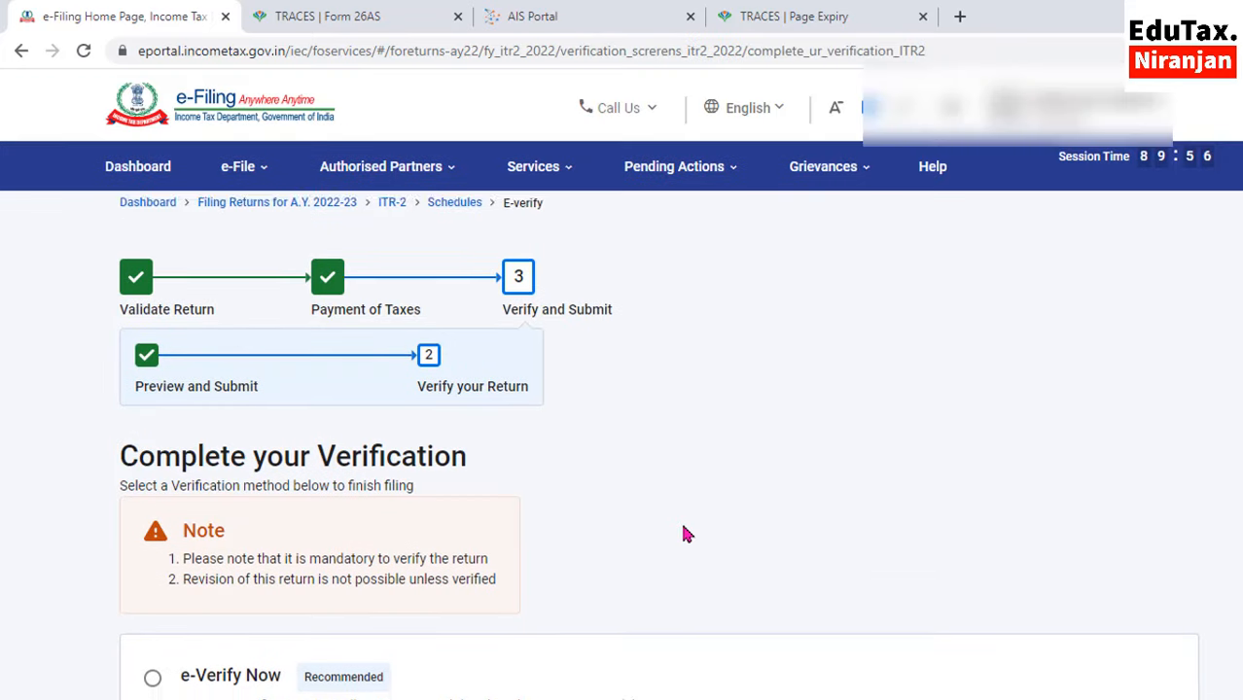
pyautogui.scroll(-3, 682, 533)
pyautogui.click(154, 336)
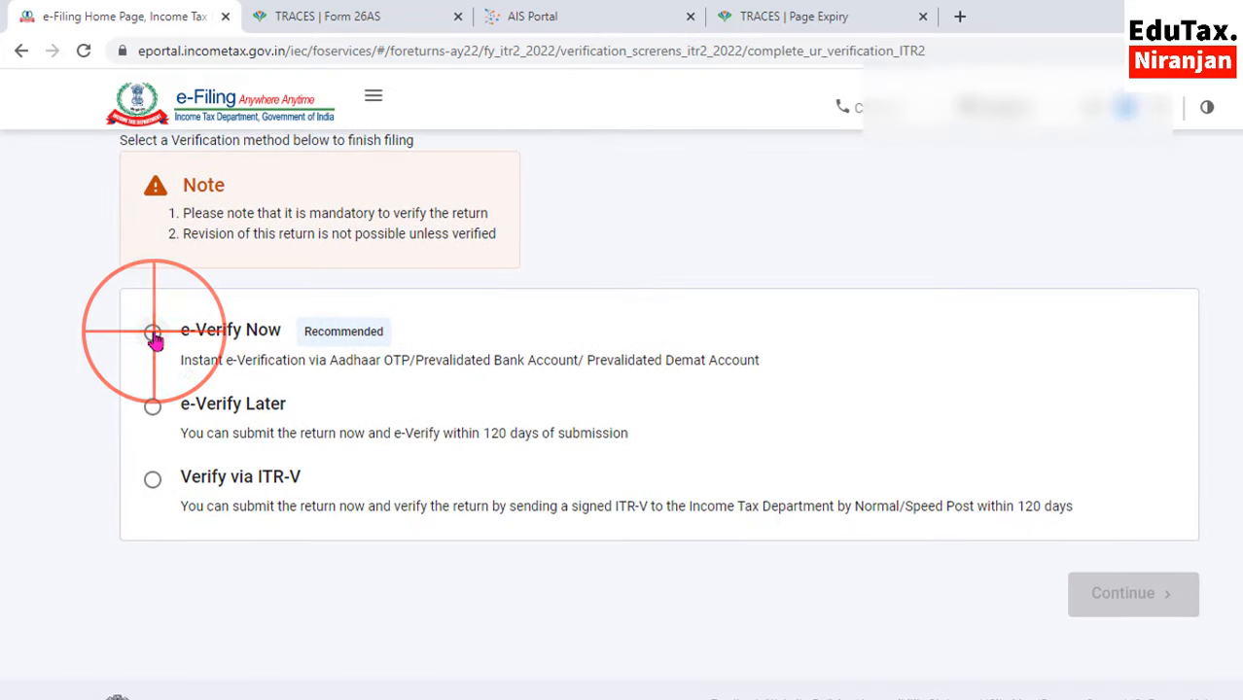
pyautogui.click(1120, 595)
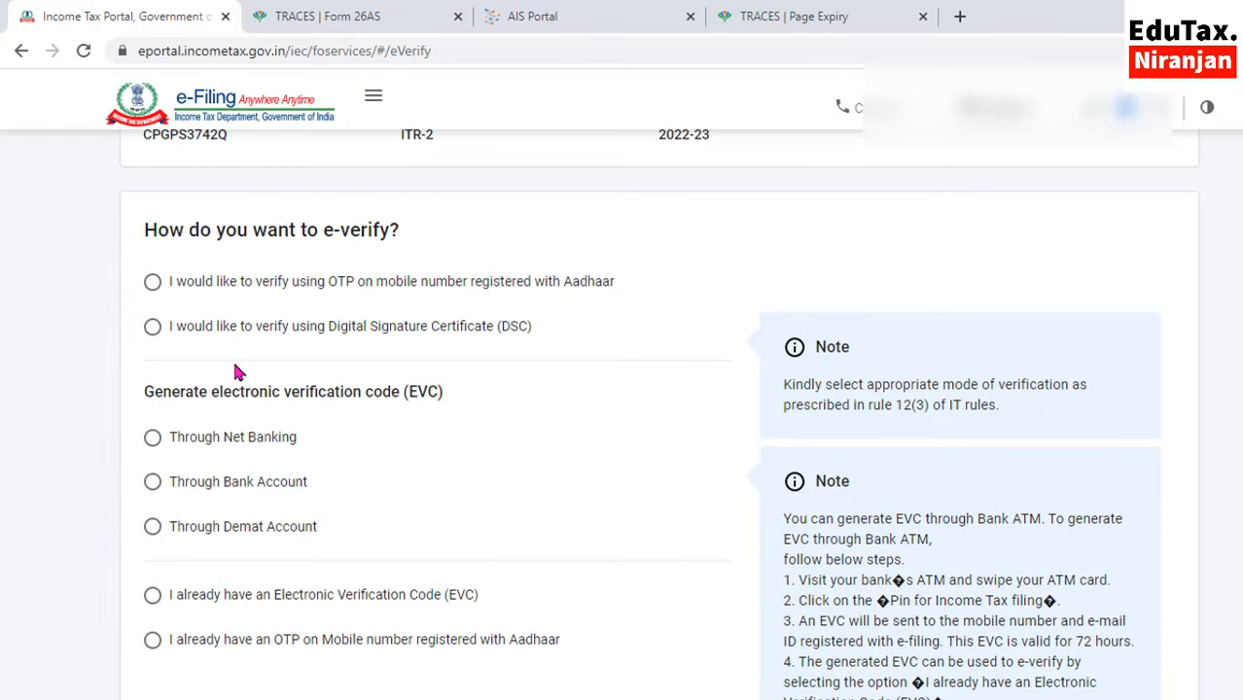
# Select OTP on the Aadhaar-registered mobile as the e-verification method
pyautogui.click(151, 281)
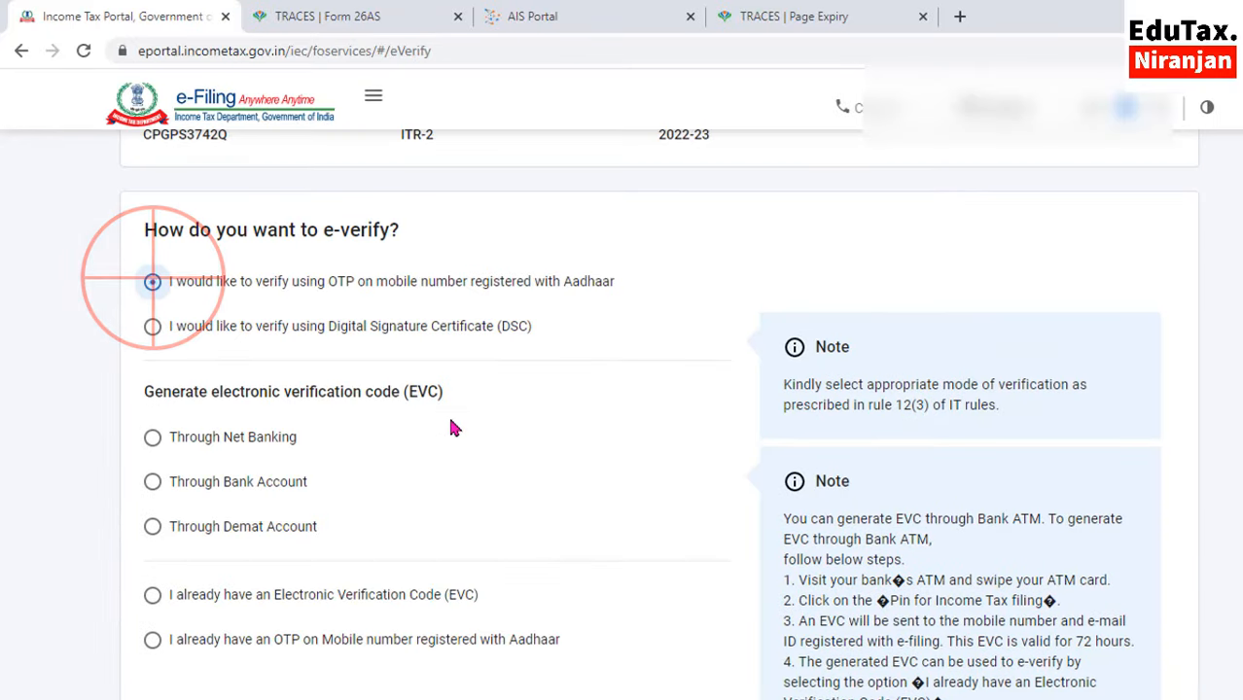
pyautogui.scroll(-4, 449, 347)
pyautogui.scroll(3, 497, 501)
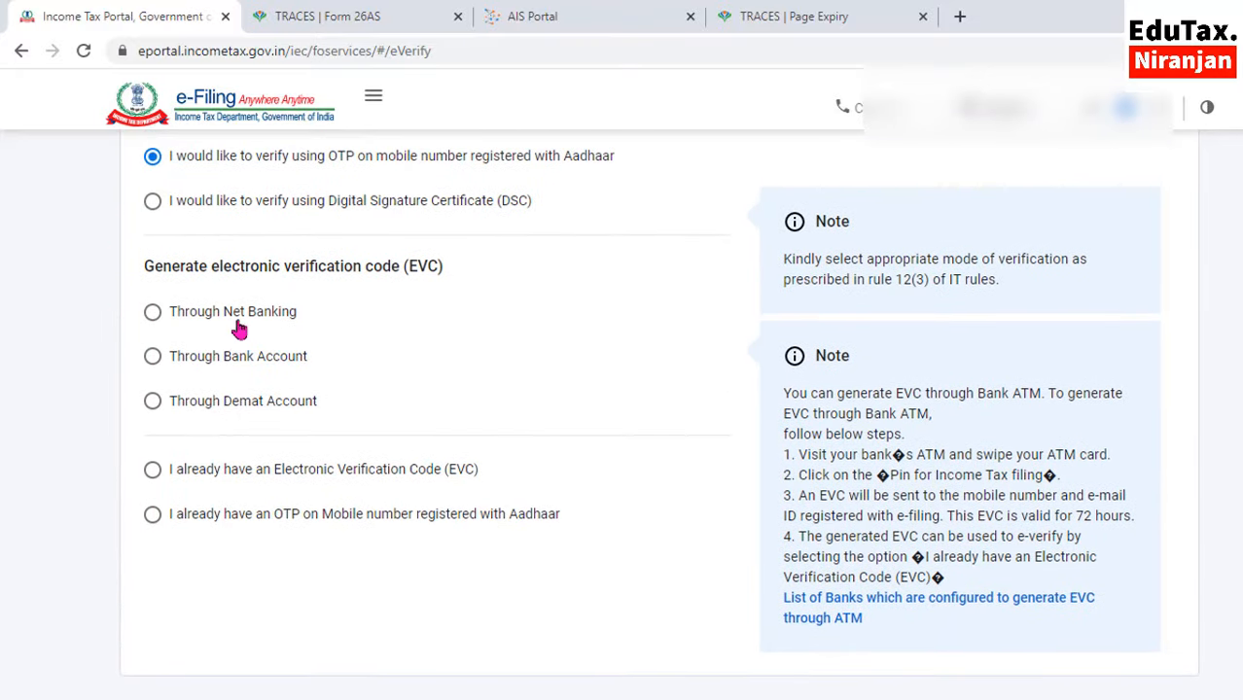
pyautogui.click(238, 357)
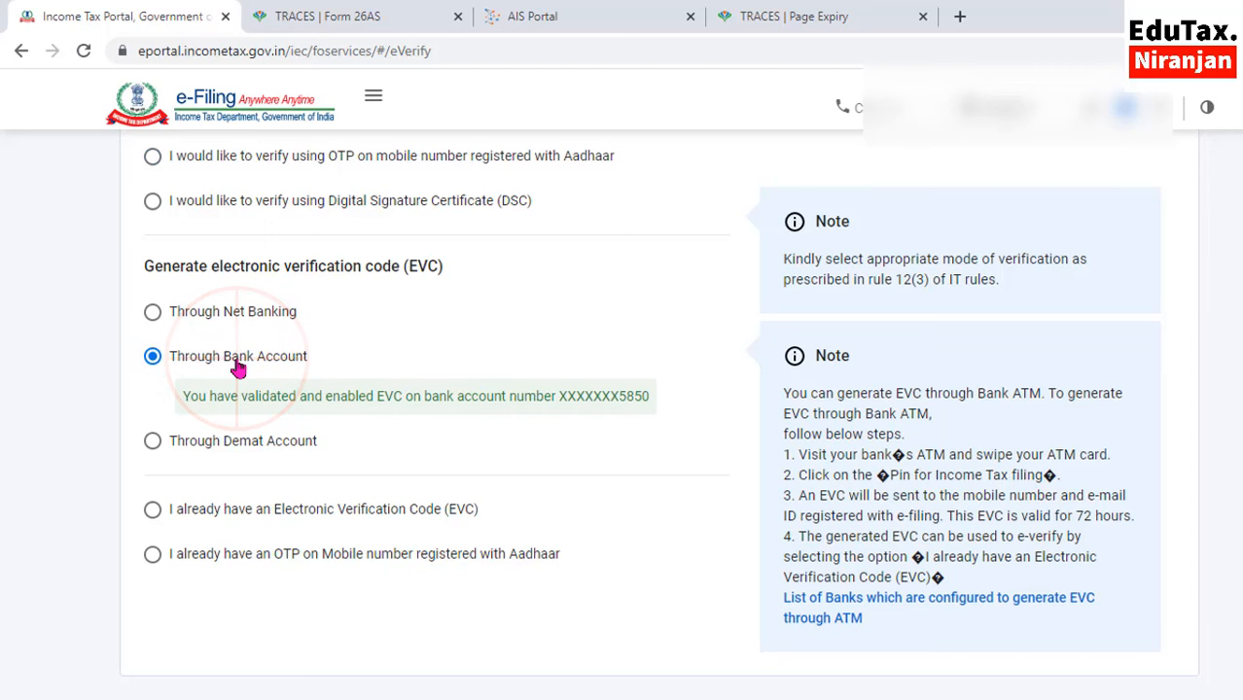
pyautogui.scroll(3, 241, 361)
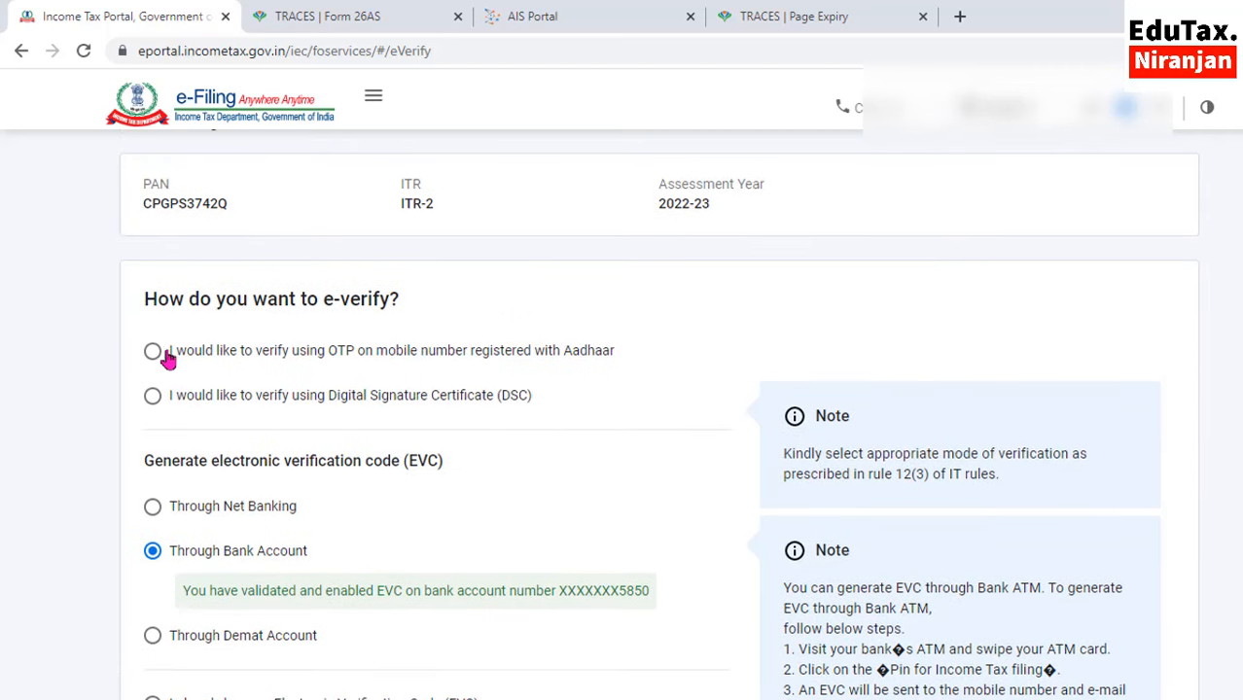
pyautogui.click(167, 355)
pyautogui.scroll(-5, 611, 457)
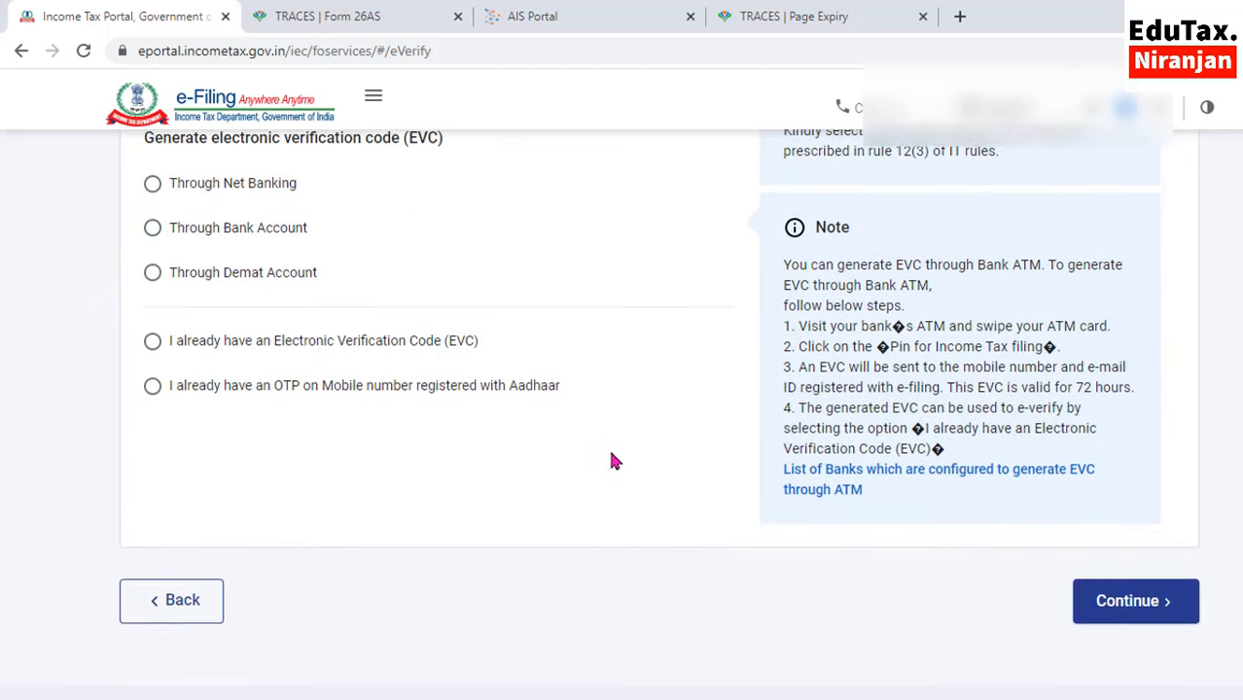
pyautogui.scroll(-1, 611, 459)
# Consent to Aadhaar validation, enter and validate the received Aadhaar OTP, and submit the ITR-2
pyautogui.click(1128, 502)
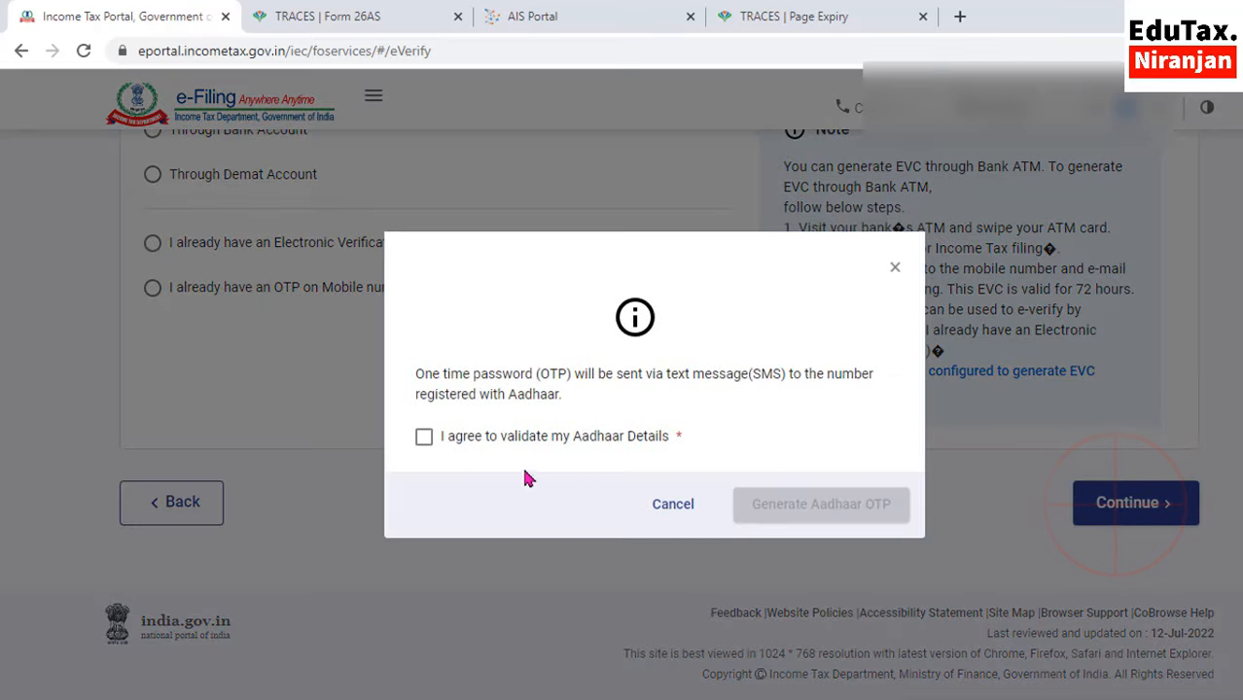
pyautogui.click(423, 439)
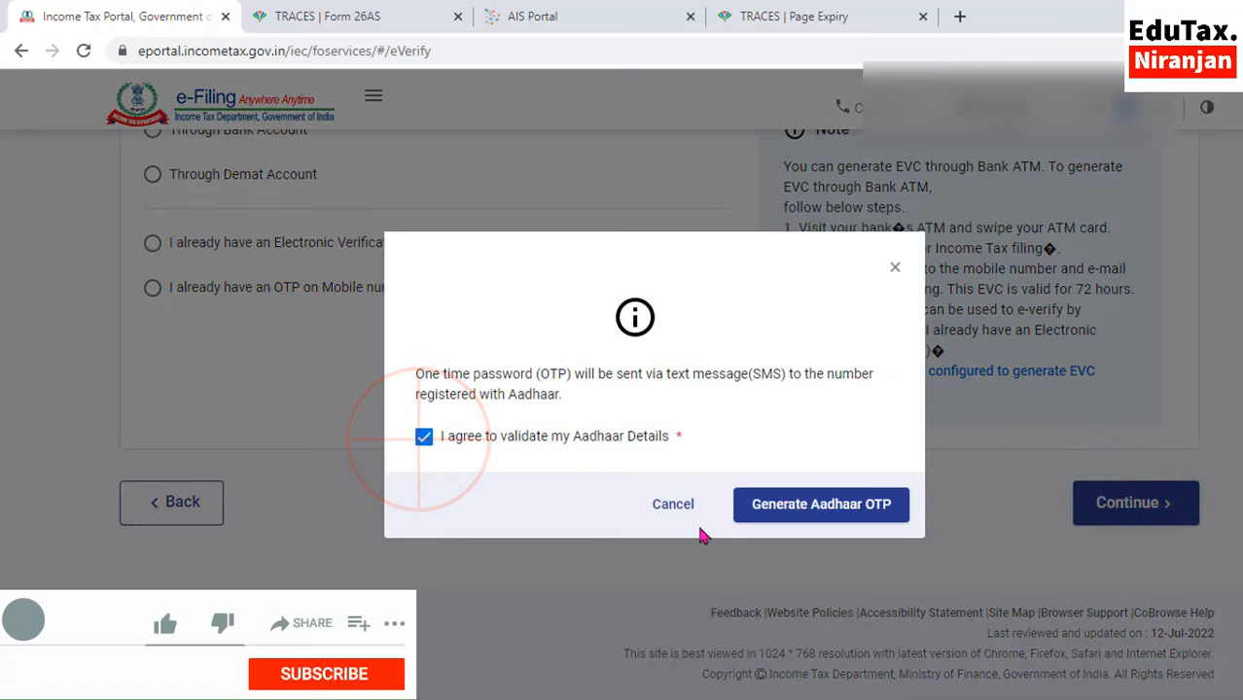
pyautogui.click(798, 515)
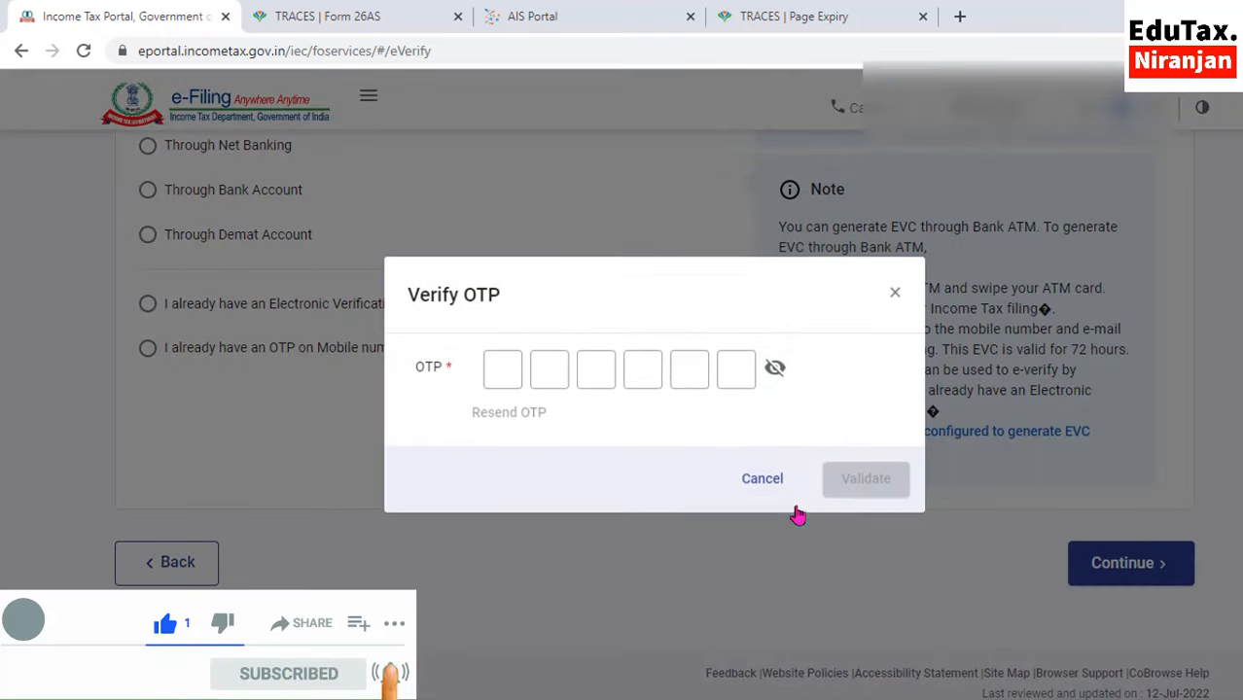
pyautogui.click(775, 368)
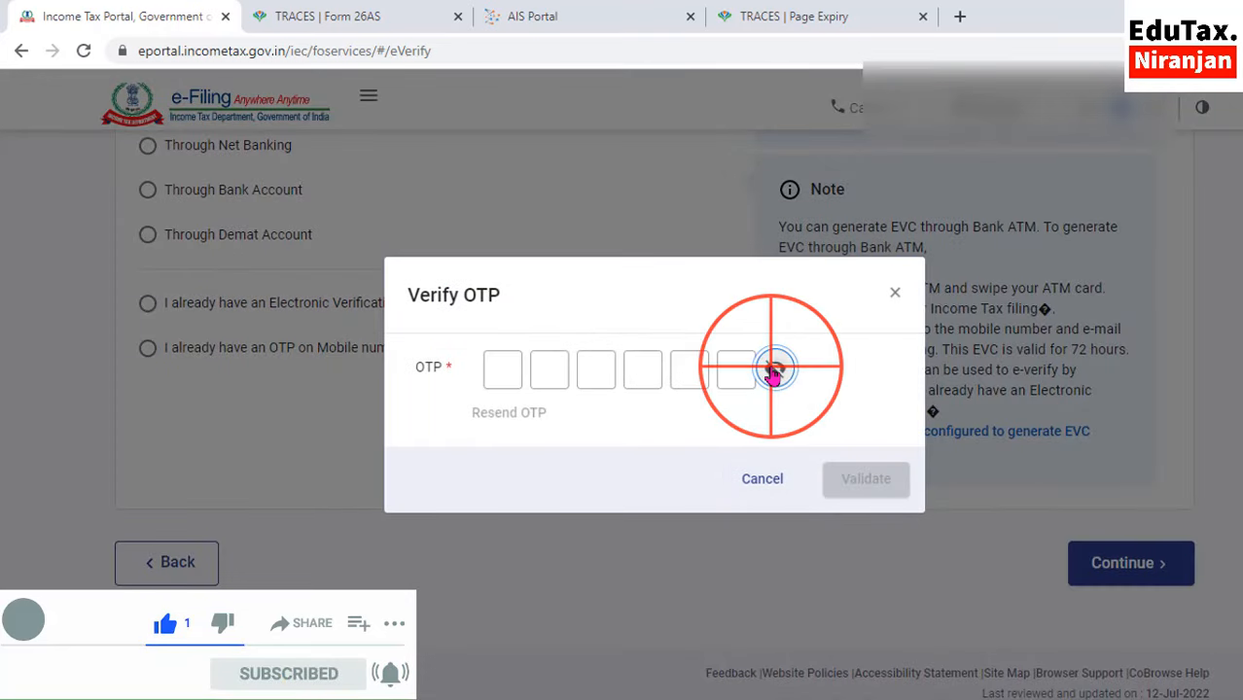
pyautogui.click(864, 478)
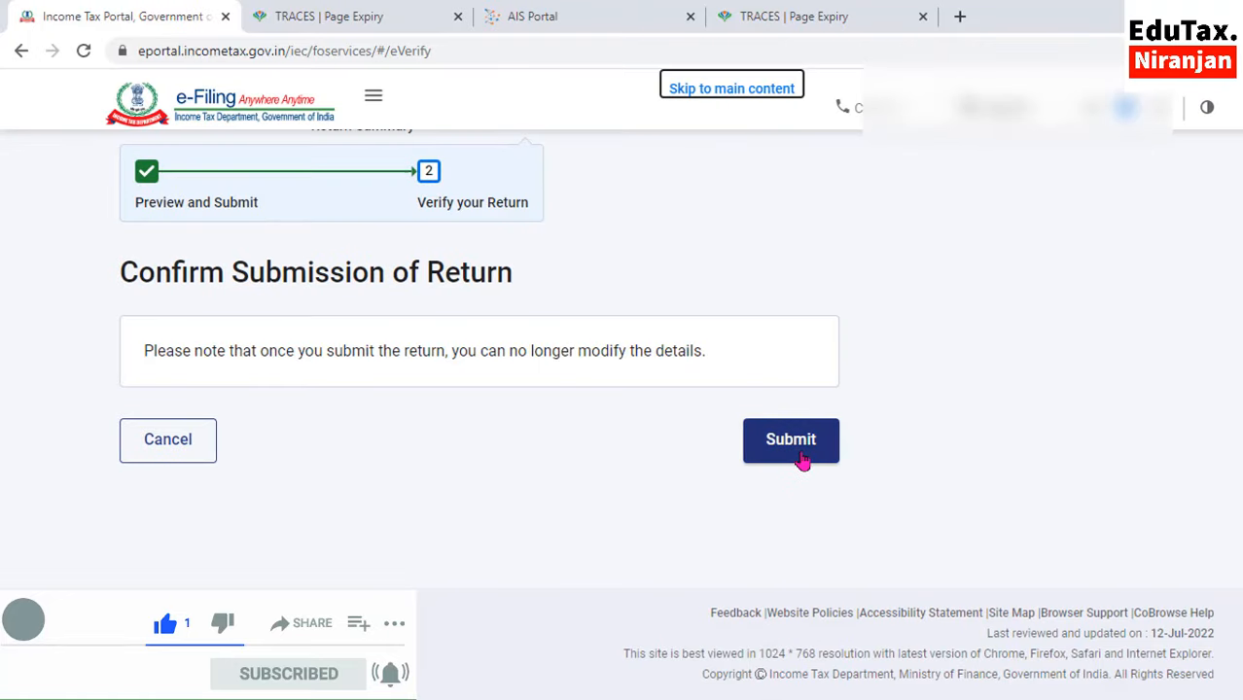
pyautogui.click(801, 455)
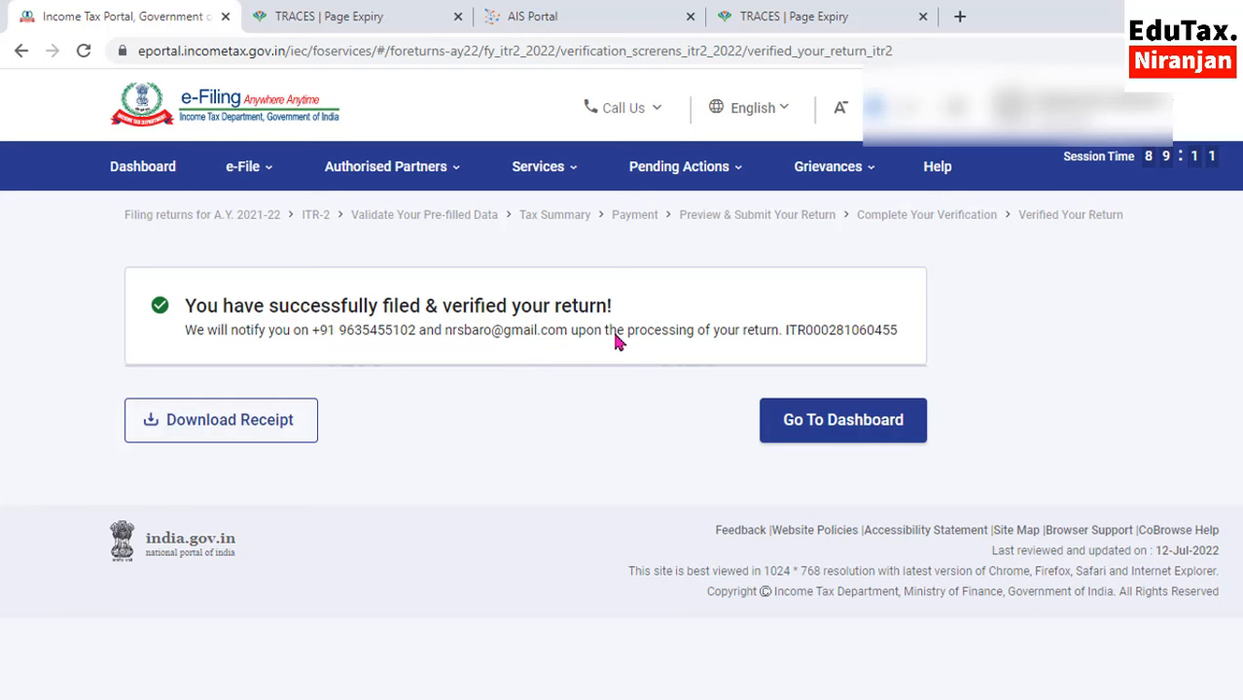
# Download the acknowledgement receipt and open the itr2 ACK PDF showing ₹100 taxes paid
pyautogui.click(255, 426)
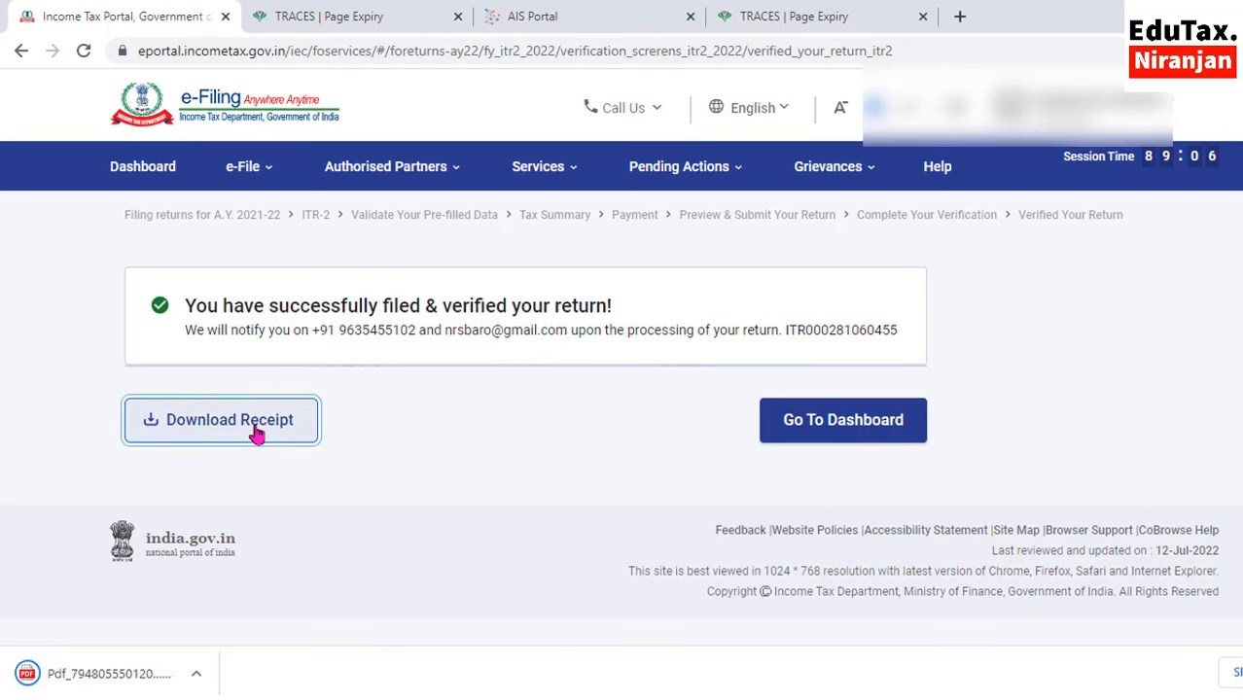
pyautogui.click(178, 669)
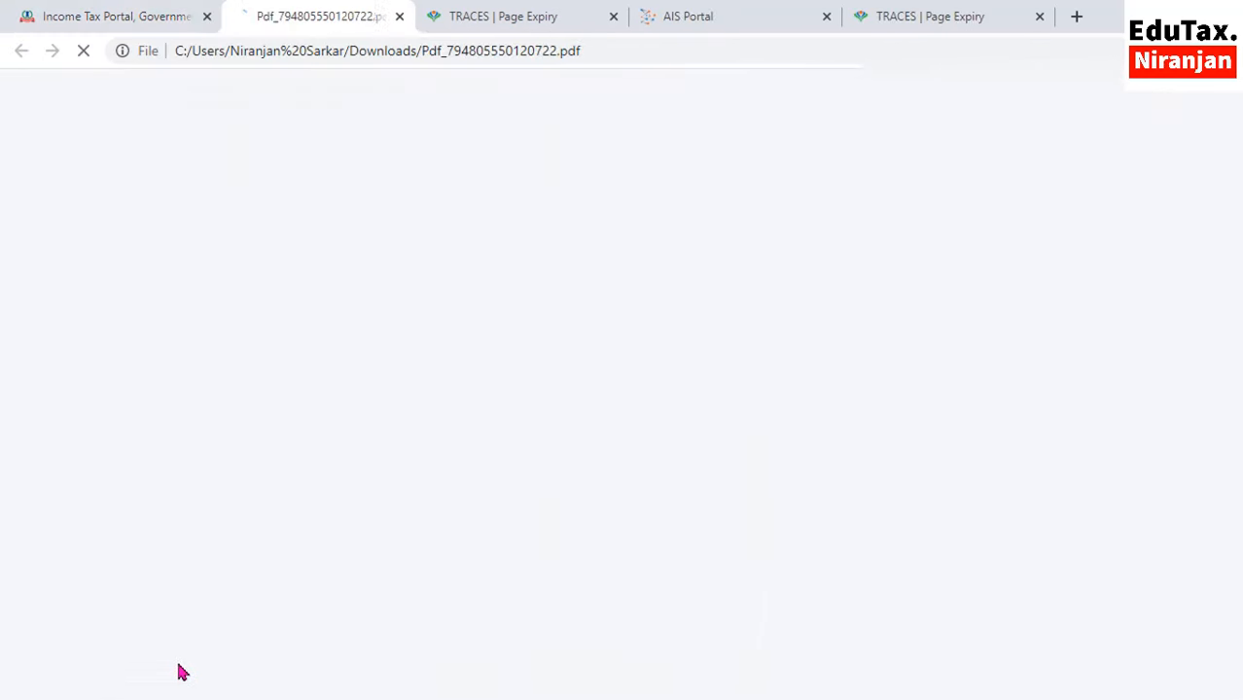
pyautogui.scroll(-5, 533, 533)
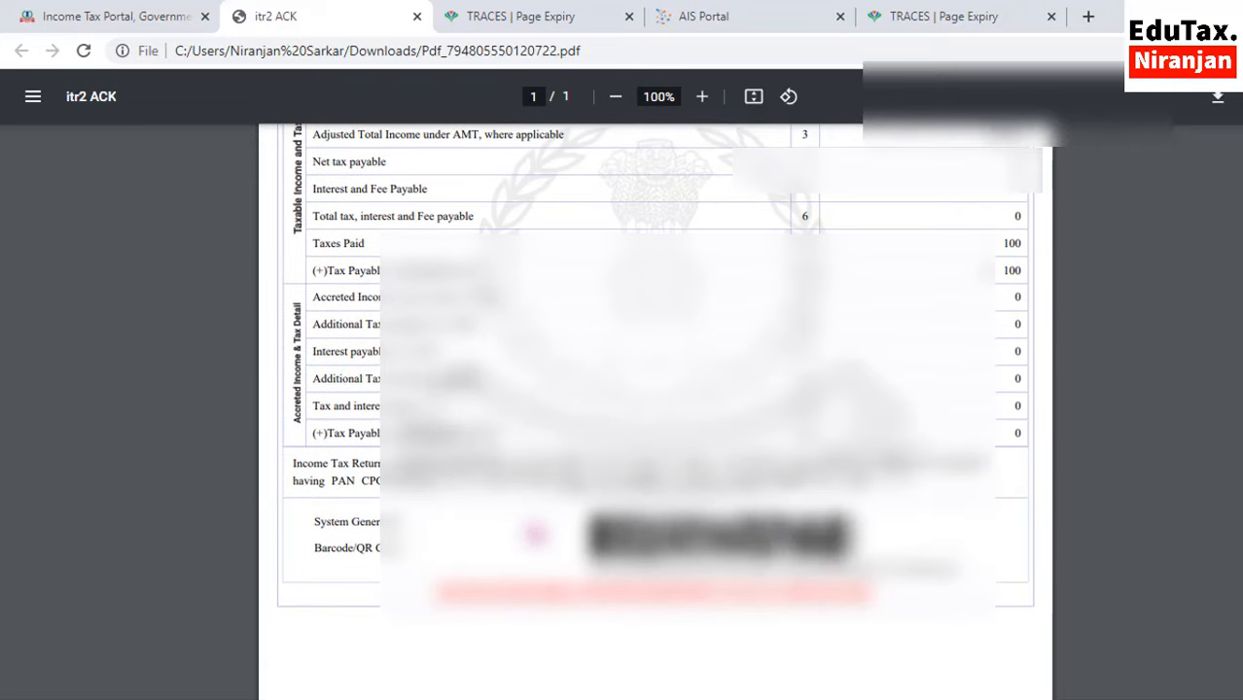
pyautogui.scroll(-1, 534, 533)
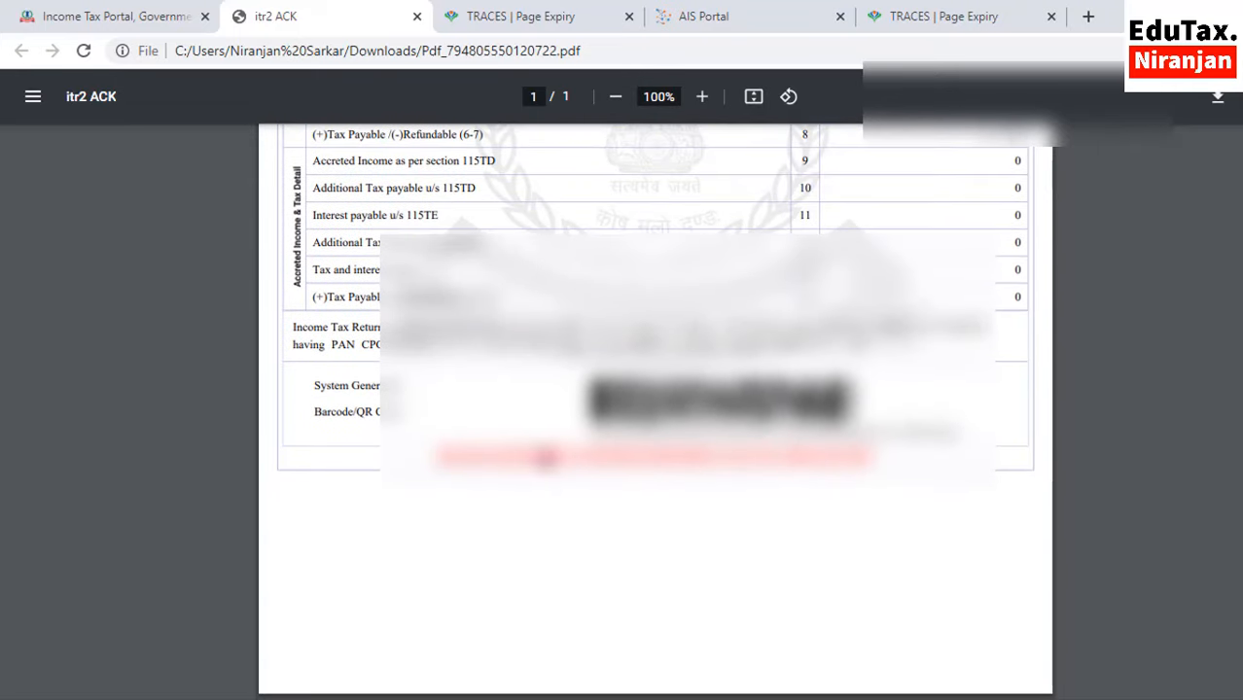